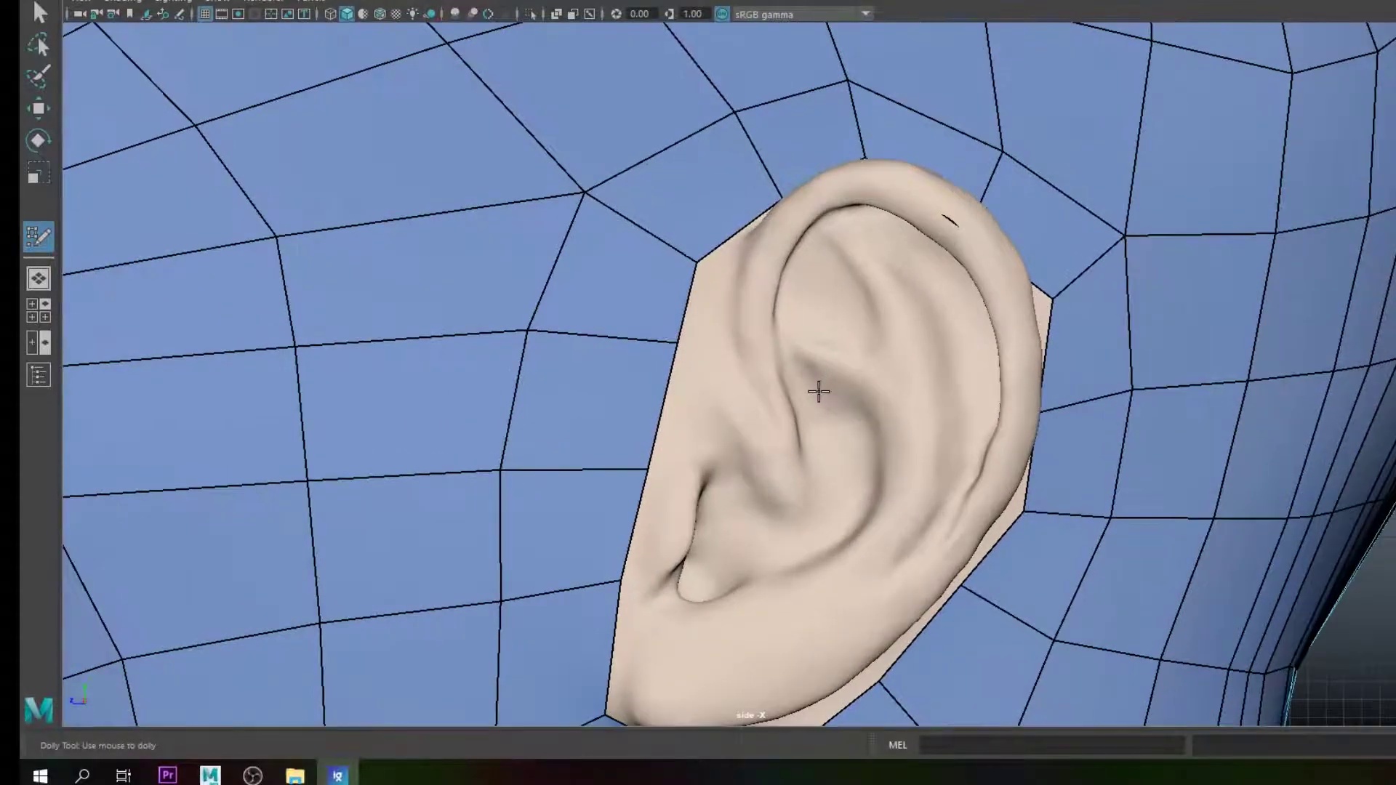
Step: Draw the first Quad Draw face on the inner end of the ear's helix and adjust its corner points
{"action": "middle_click_drag", "start_coordinate": [905, 484], "coordinate": [835, 399], "text": "alt"}
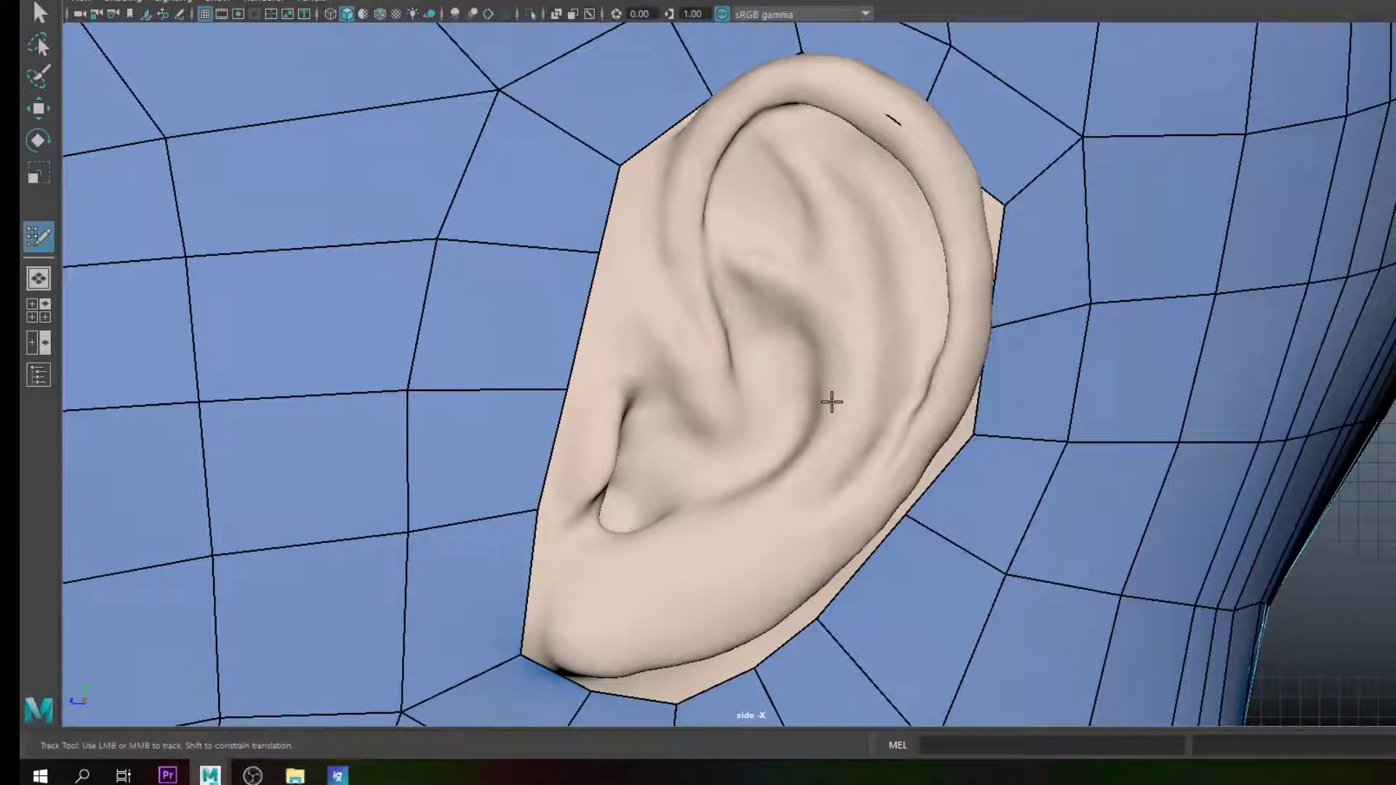
{"action": "left_click", "coordinate": [717, 319]}
{"action": "left_click", "coordinate": [670, 239]}
{"action": "left_click", "coordinate": [695, 283], "text": "shift"}
{"action": "left_click_drag", "start_coordinate": [688, 318], "coordinate": [695, 316]}
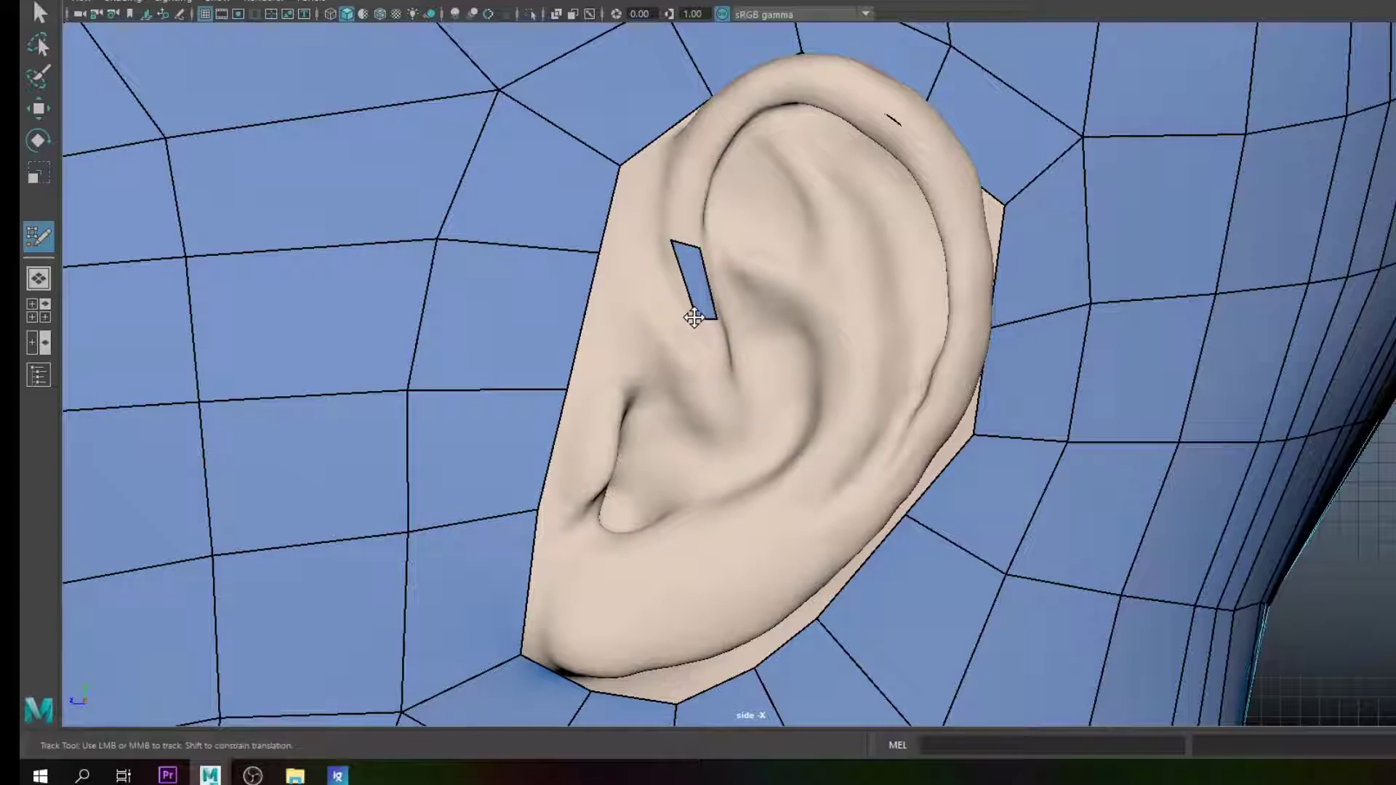
{"action": "left_click_drag", "start_coordinate": [671, 242], "coordinate": [668, 243]}
Step: Extend the face strip with two quads up the front of the helix to the top of the ear
{"action": "left_click", "coordinate": [695, 127]}
{"action": "left_click", "coordinate": [722, 146]}
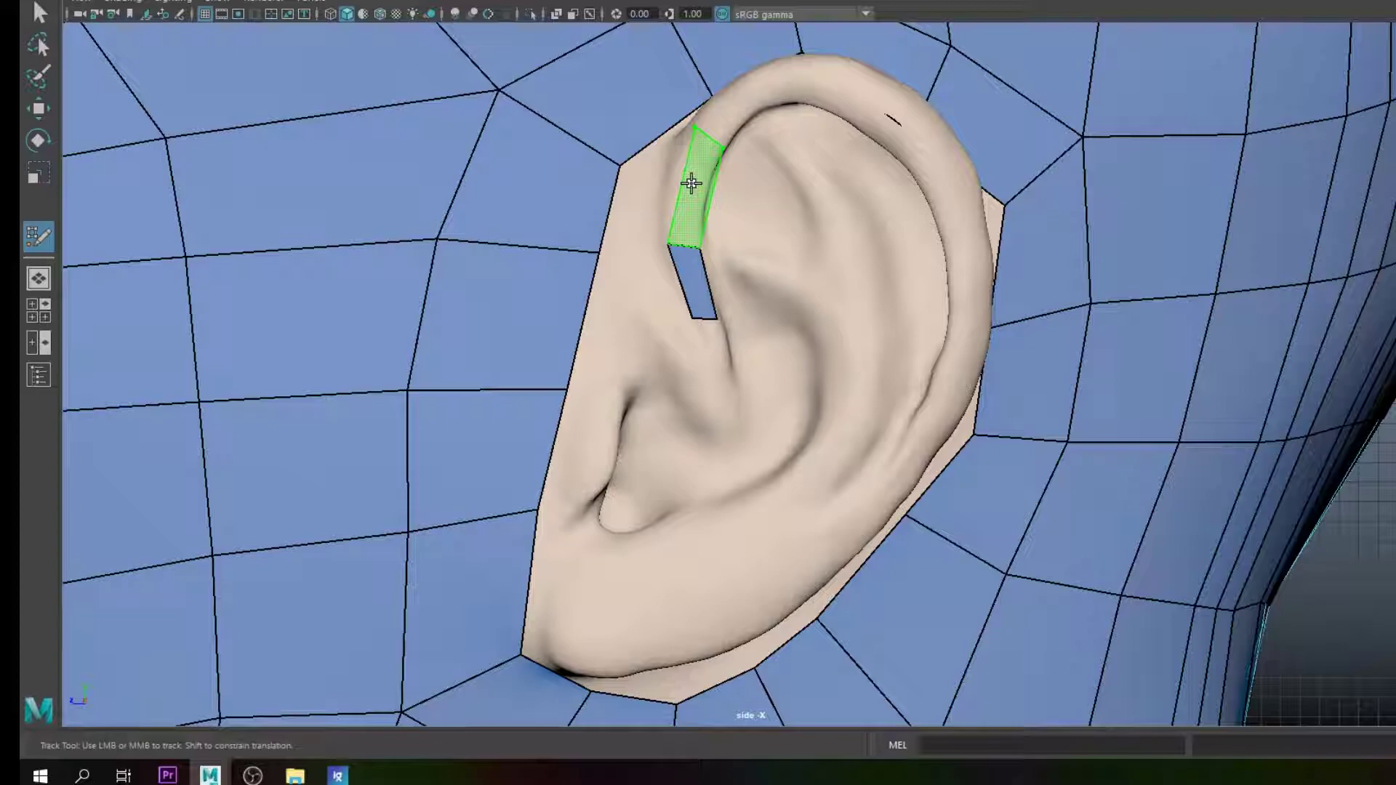
{"action": "left_click", "coordinate": [692, 183], "text": "shift"}
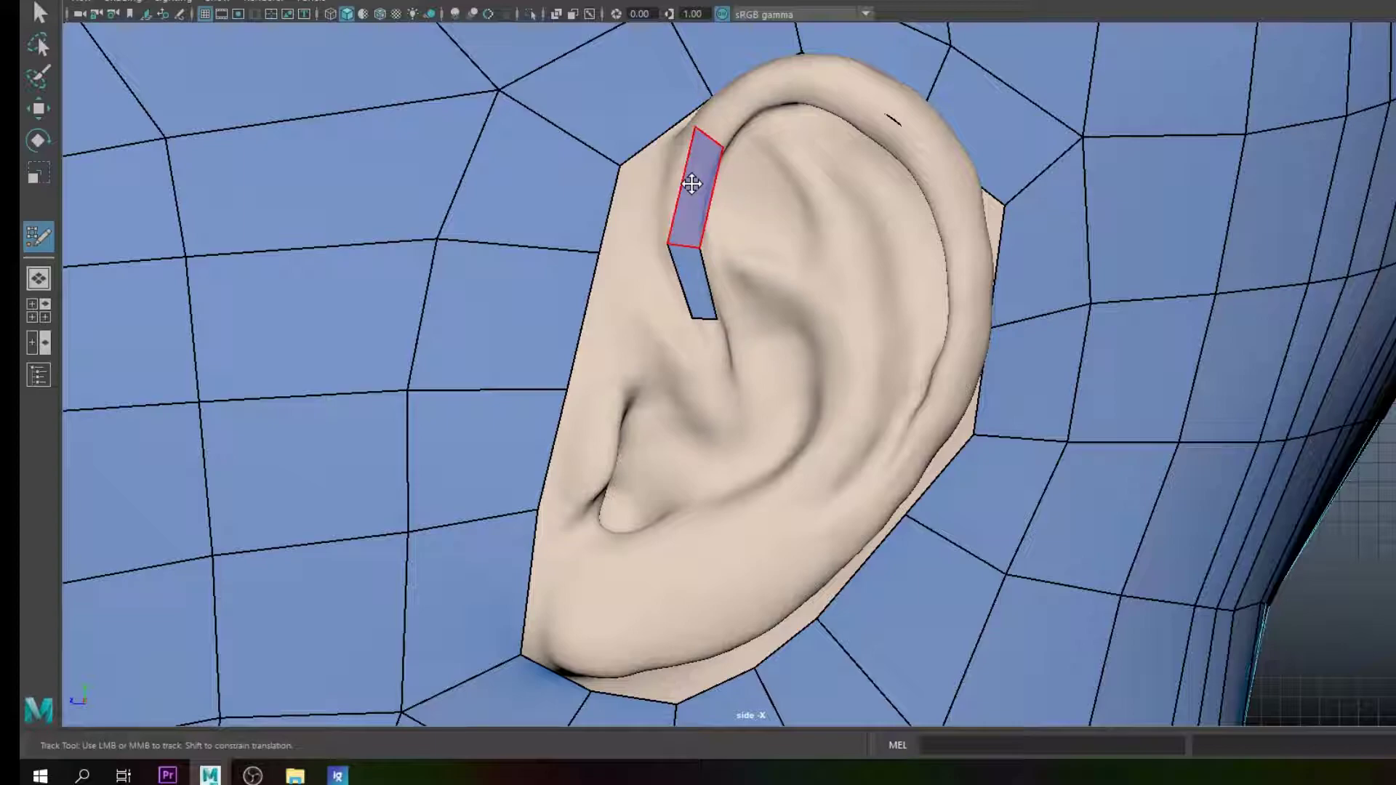
{"action": "left_click", "coordinate": [820, 61]}
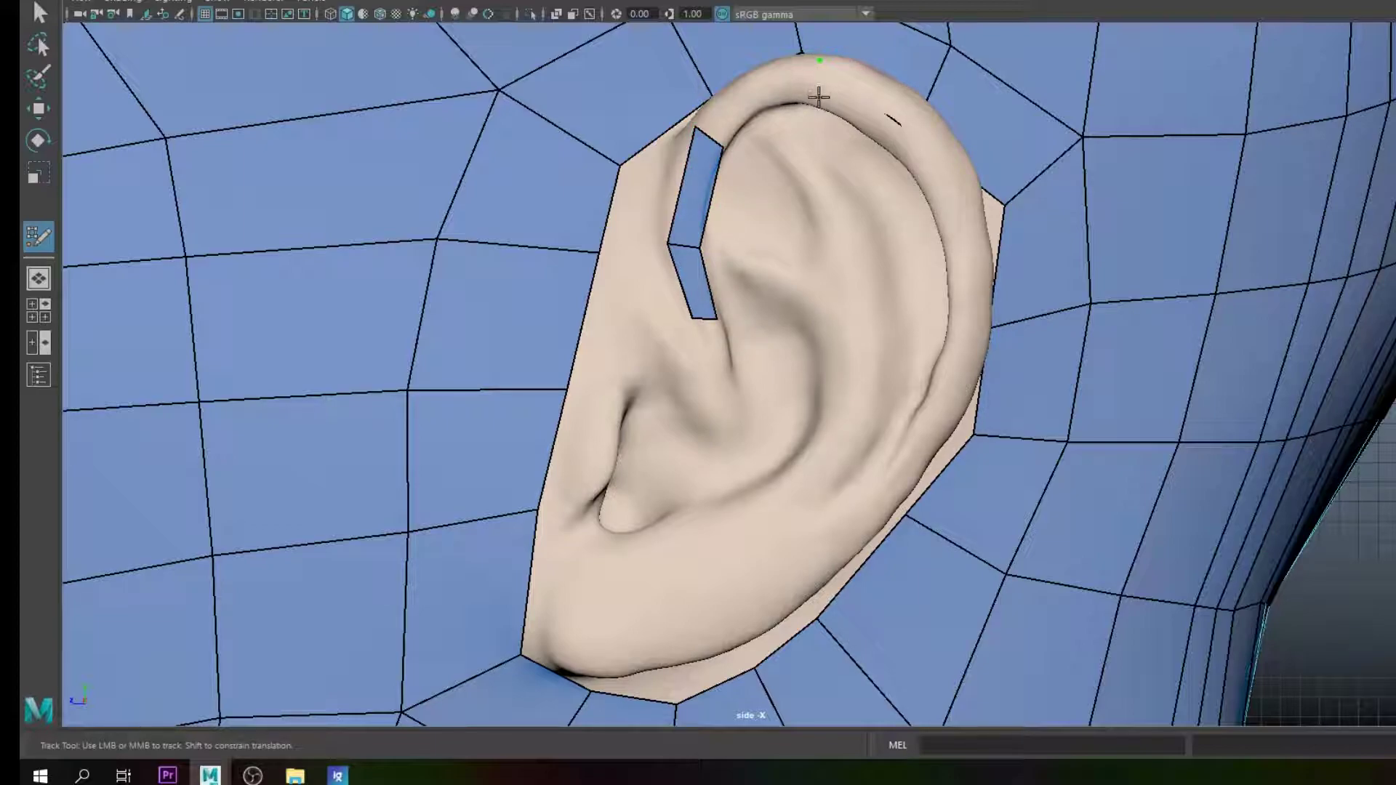
{"action": "key", "text": "shift"}
{"action": "left_click", "coordinate": [757, 97], "text": "shift"}
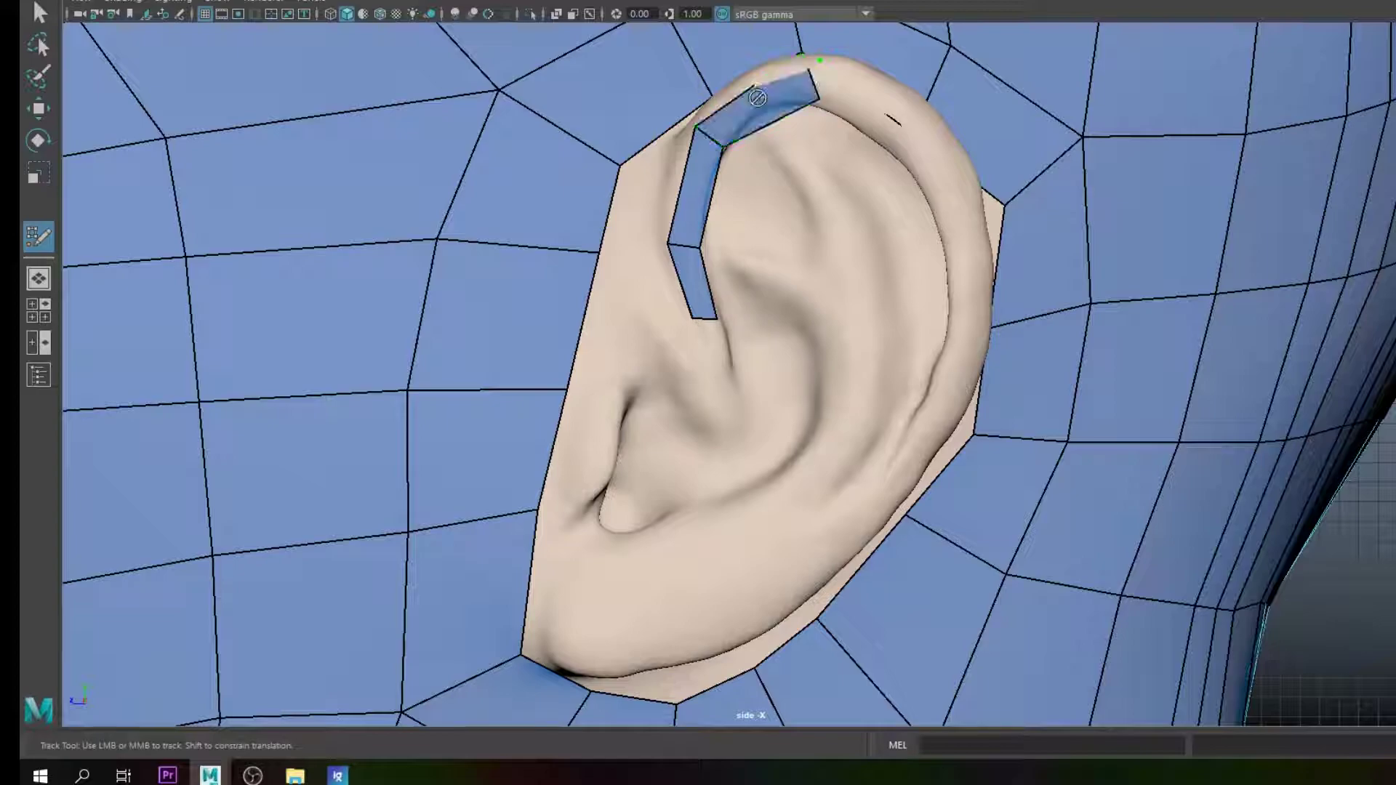
Step: Add a quad along the upper rear curve of the helix, starting from the top of the ear
{"action": "left_click", "coordinate": [964, 163]}
{"action": "left_click", "coordinate": [933, 188]}
{"action": "key", "text": "shift"}
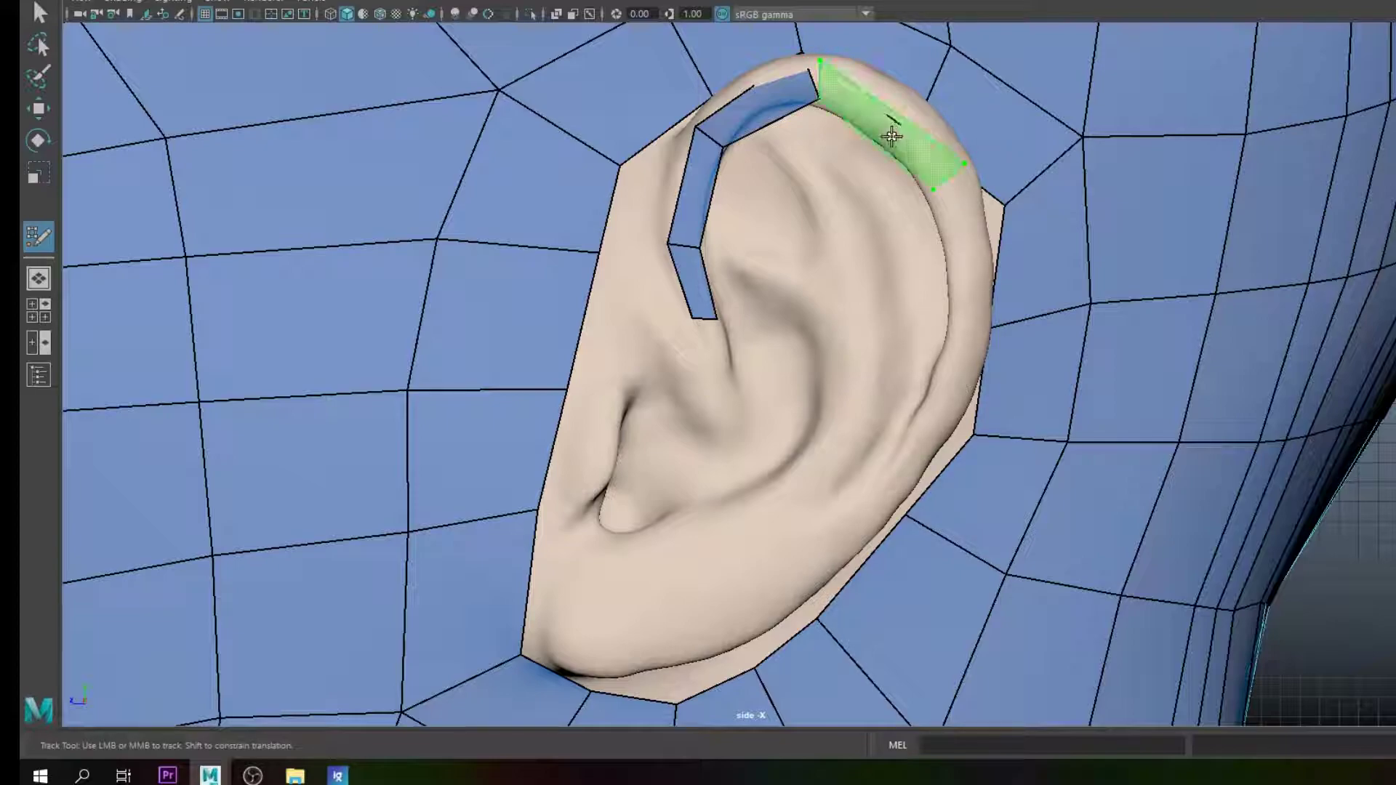
{"action": "left_click", "coordinate": [891, 136], "text": "shift"}
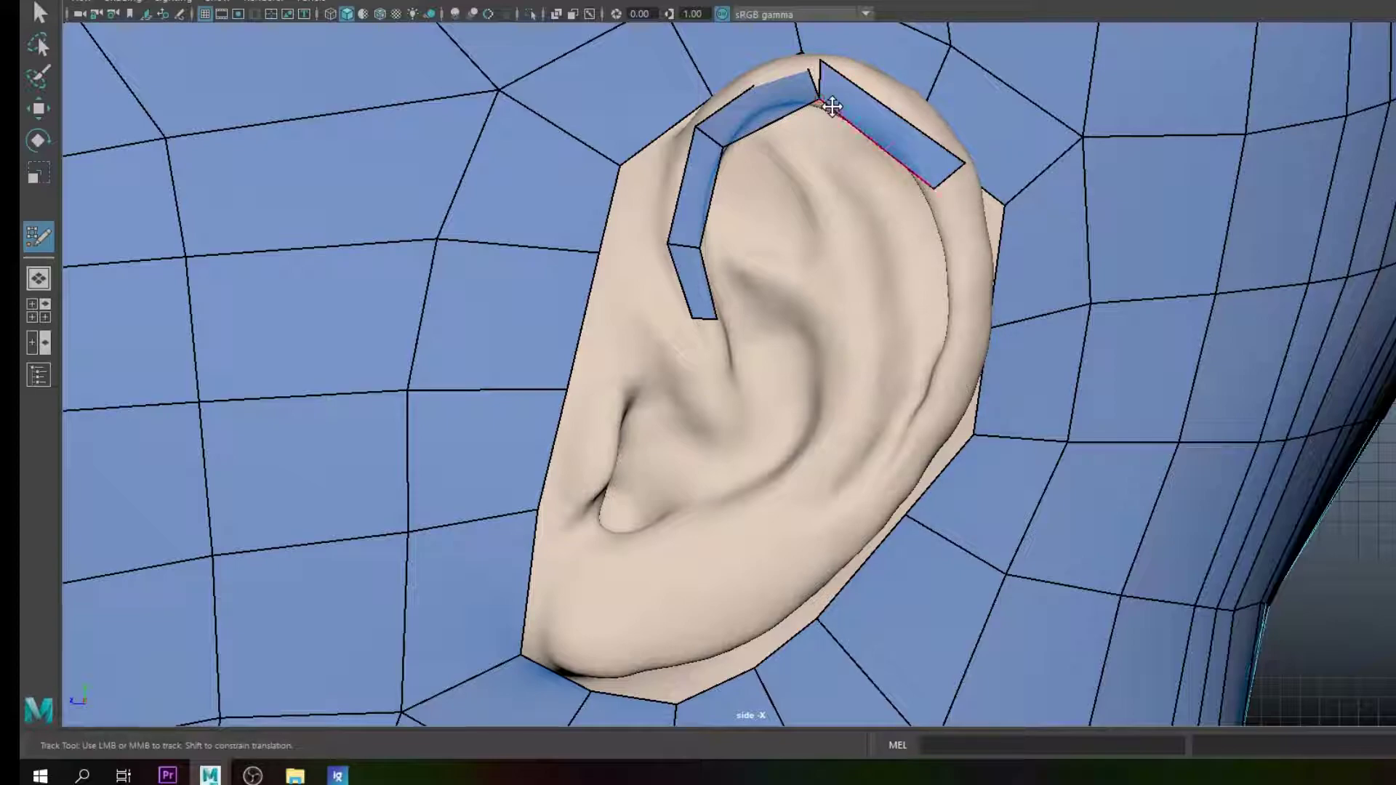
Step: Delete and refill the misaligned quad at the top of the ear, and align its corners with the adjoining helix faces
{"action": "left_click", "coordinate": [796, 93]}
{"action": "left_click", "coordinate": [796, 96], "text": "ctrl+shift"}
{"action": "left_click", "coordinate": [783, 97], "text": "ctrl+shift"}
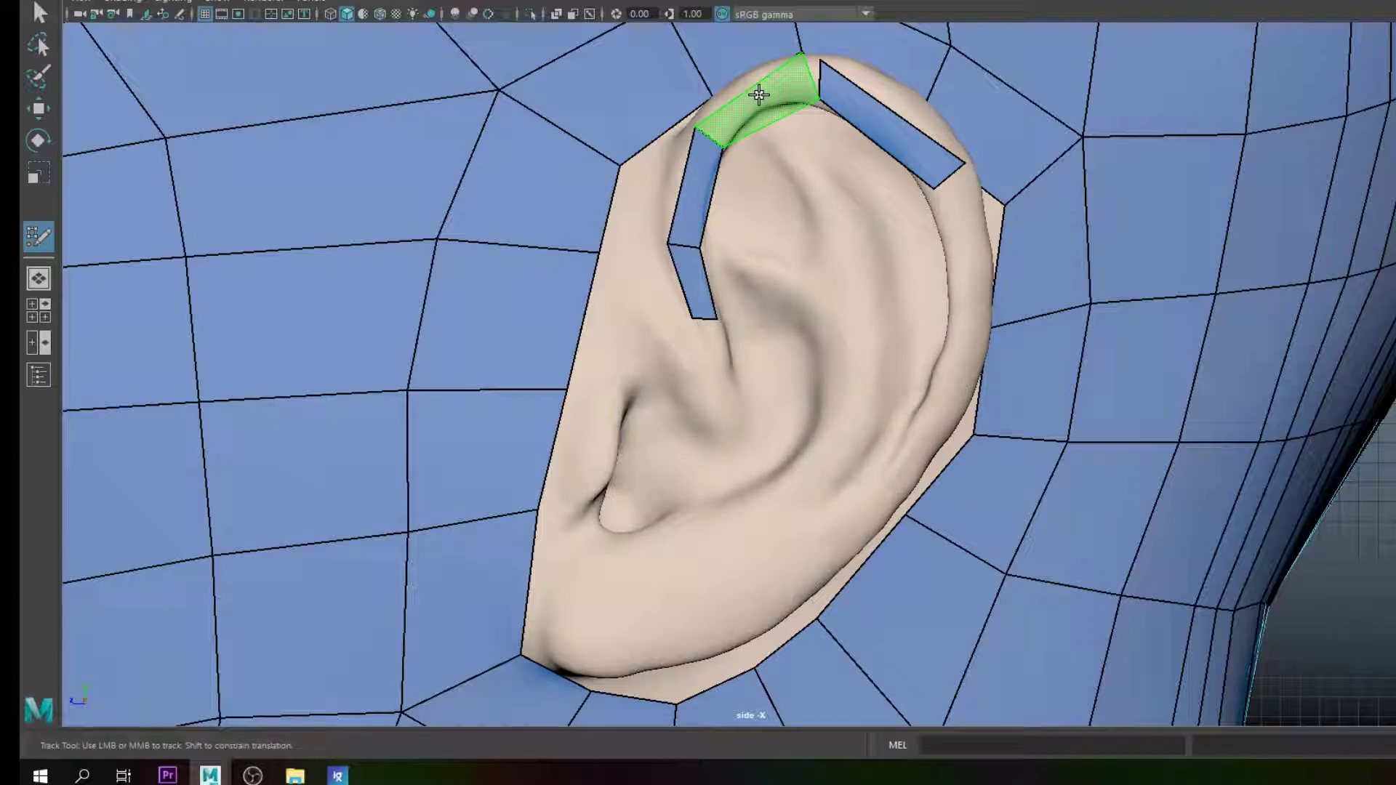
{"action": "left_click_drag", "start_coordinate": [823, 64], "coordinate": [798, 72]}
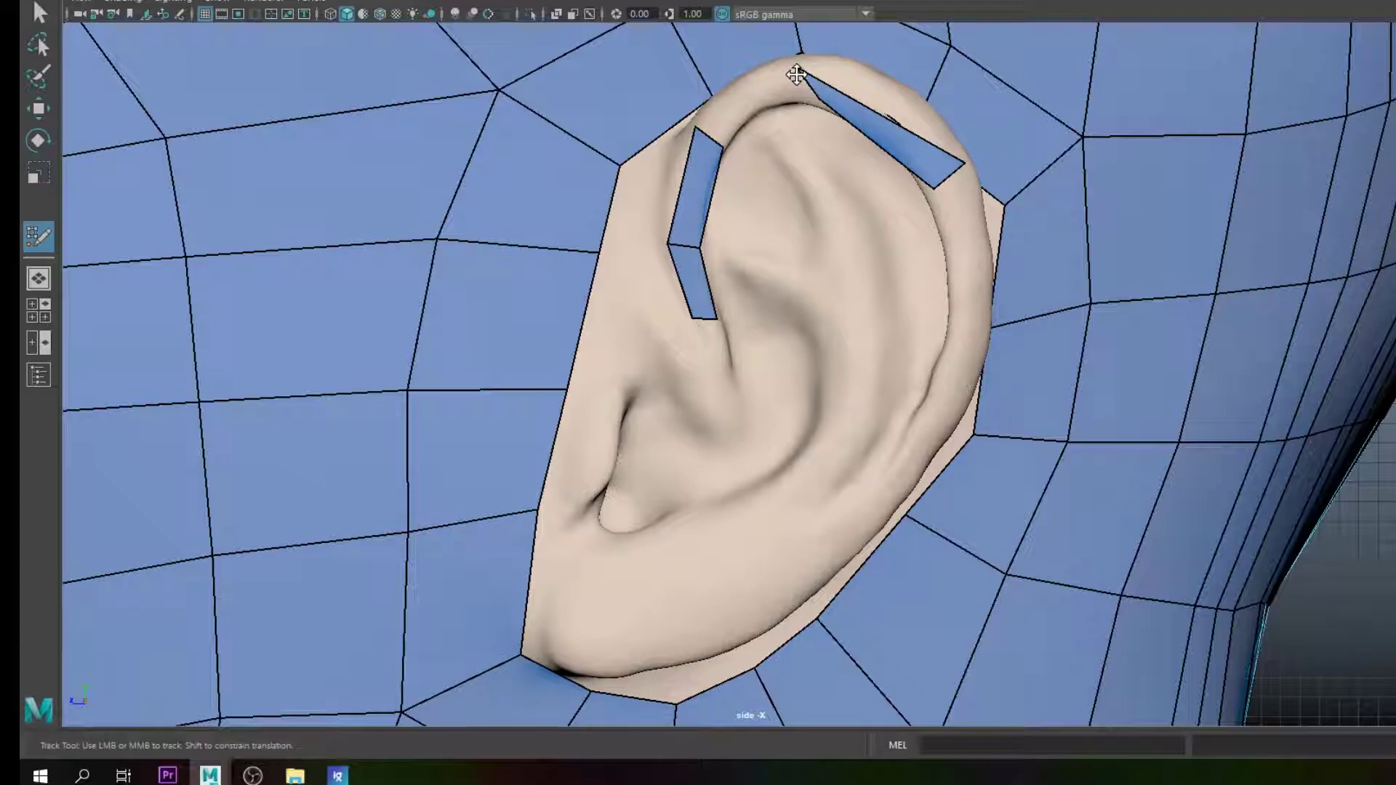
{"action": "left_click", "coordinate": [746, 114], "text": "shift"}
{"action": "mouse_move", "coordinate": [798, 69]}
{"action": "left_mouse_down"}
{"action": "mouse_move", "coordinate": [813, 65]}
{"action": "mouse_move", "coordinate": [814, 92]}
{"action": "left_mouse_up"}
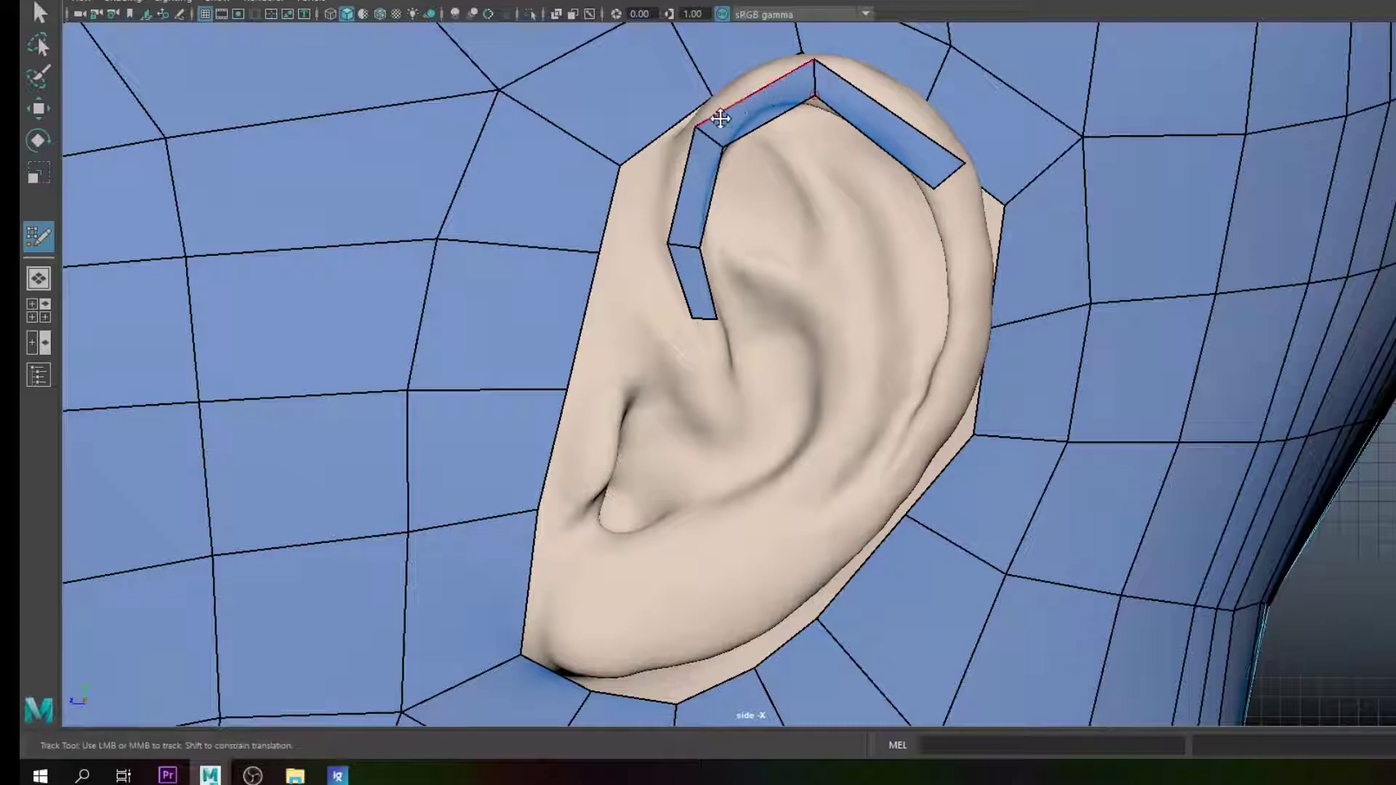
{"action": "left_click_drag", "start_coordinate": [692, 125], "coordinate": [696, 117]}
{"action": "left_click_drag", "start_coordinate": [812, 68], "coordinate": [818, 102]}
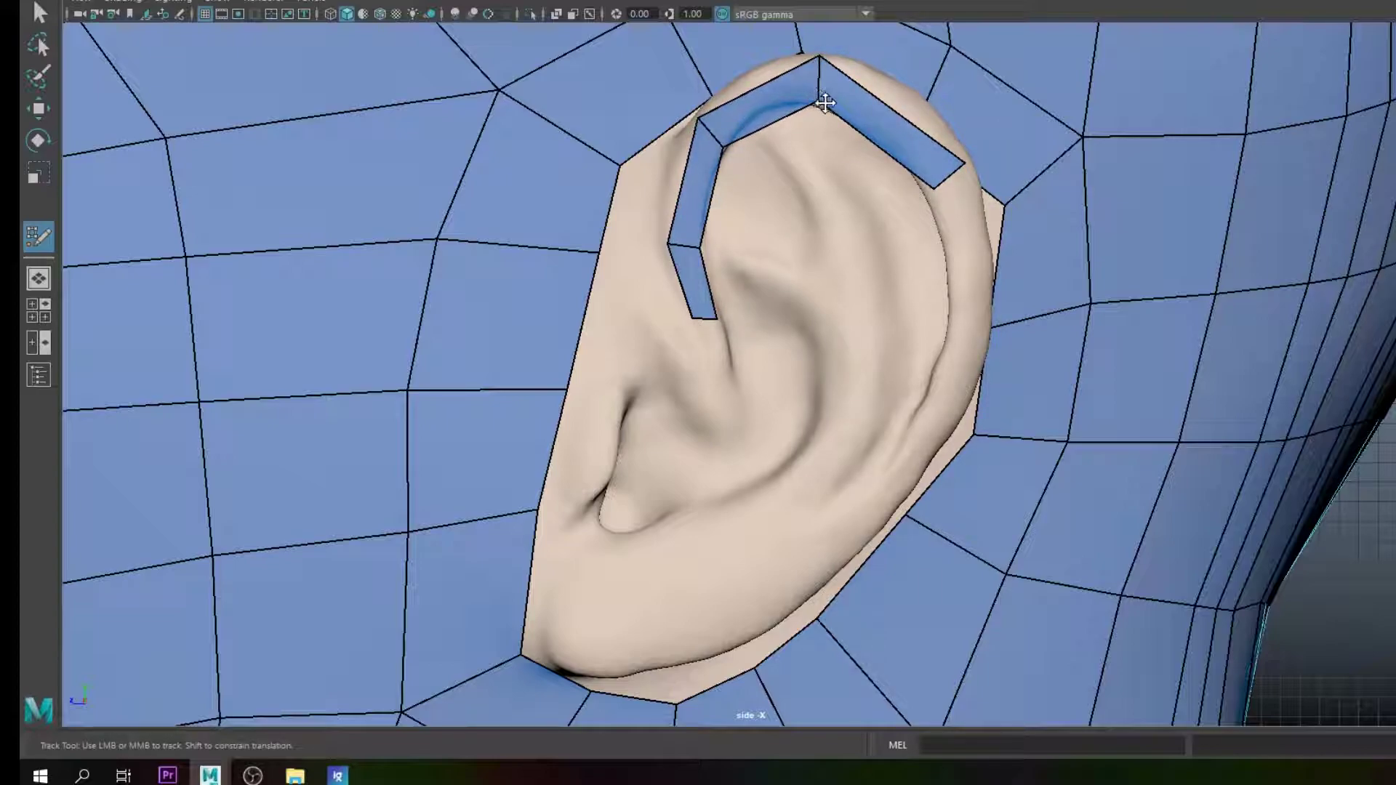
Step: Add a quad down the rear rim of the ear and reposition its lower corners onto the helix
{"action": "left_click", "coordinate": [946, 351]}
{"action": "key", "text": "shift"}
{"action": "key", "text": "shift"}
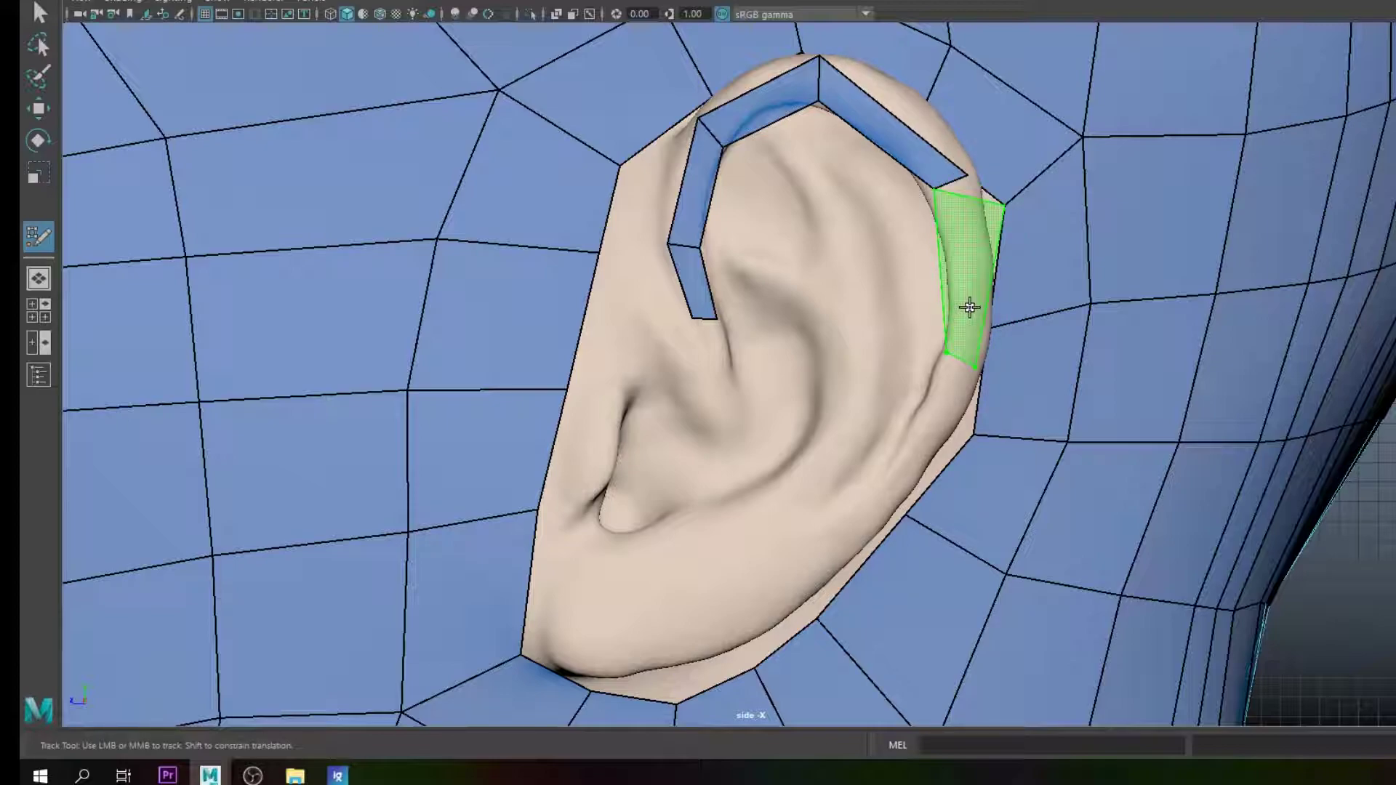
{"action": "left_click_drag", "start_coordinate": [975, 361], "coordinate": [971, 292]}
{"action": "key", "text": "shift"}
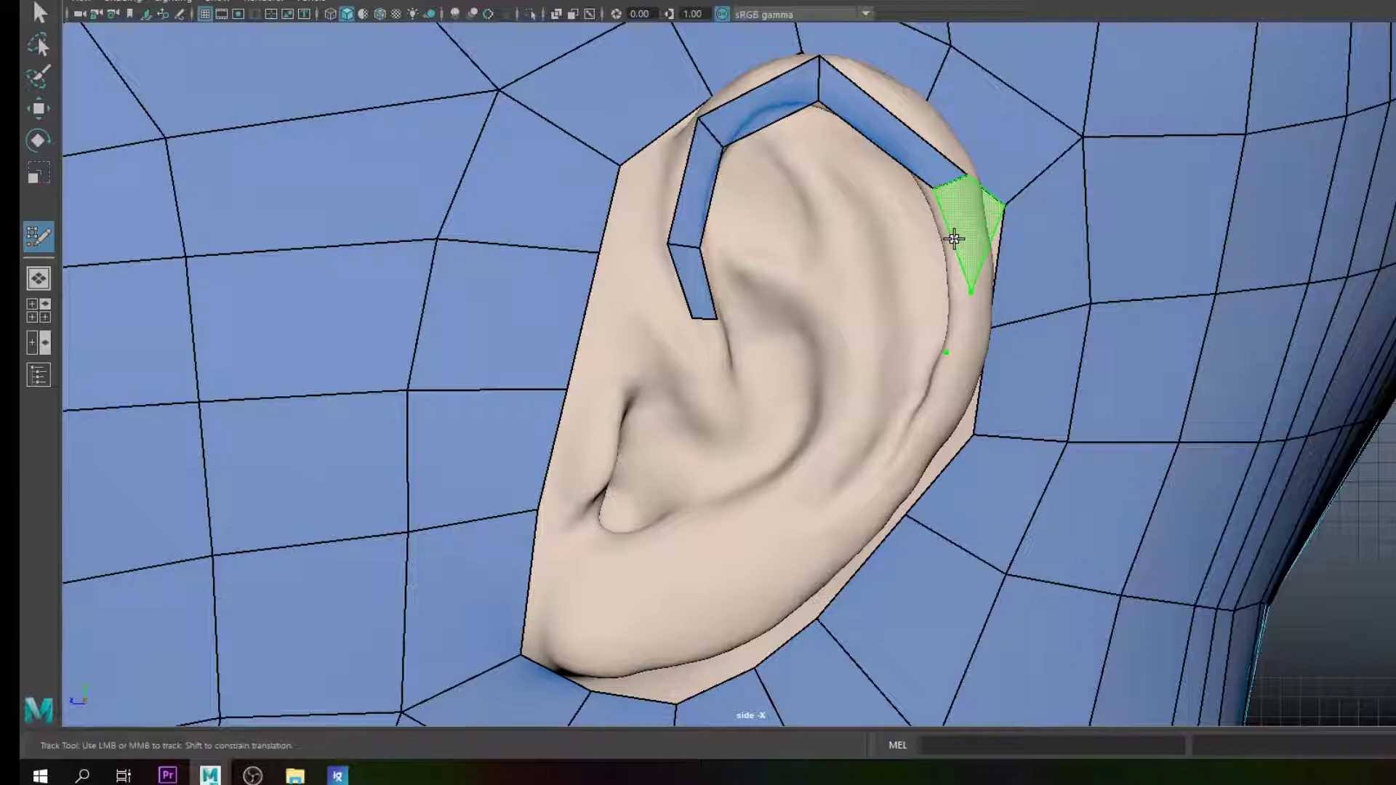
{"action": "key", "text": "shift"}
{"action": "left_click", "coordinate": [958, 269], "text": "shift"}
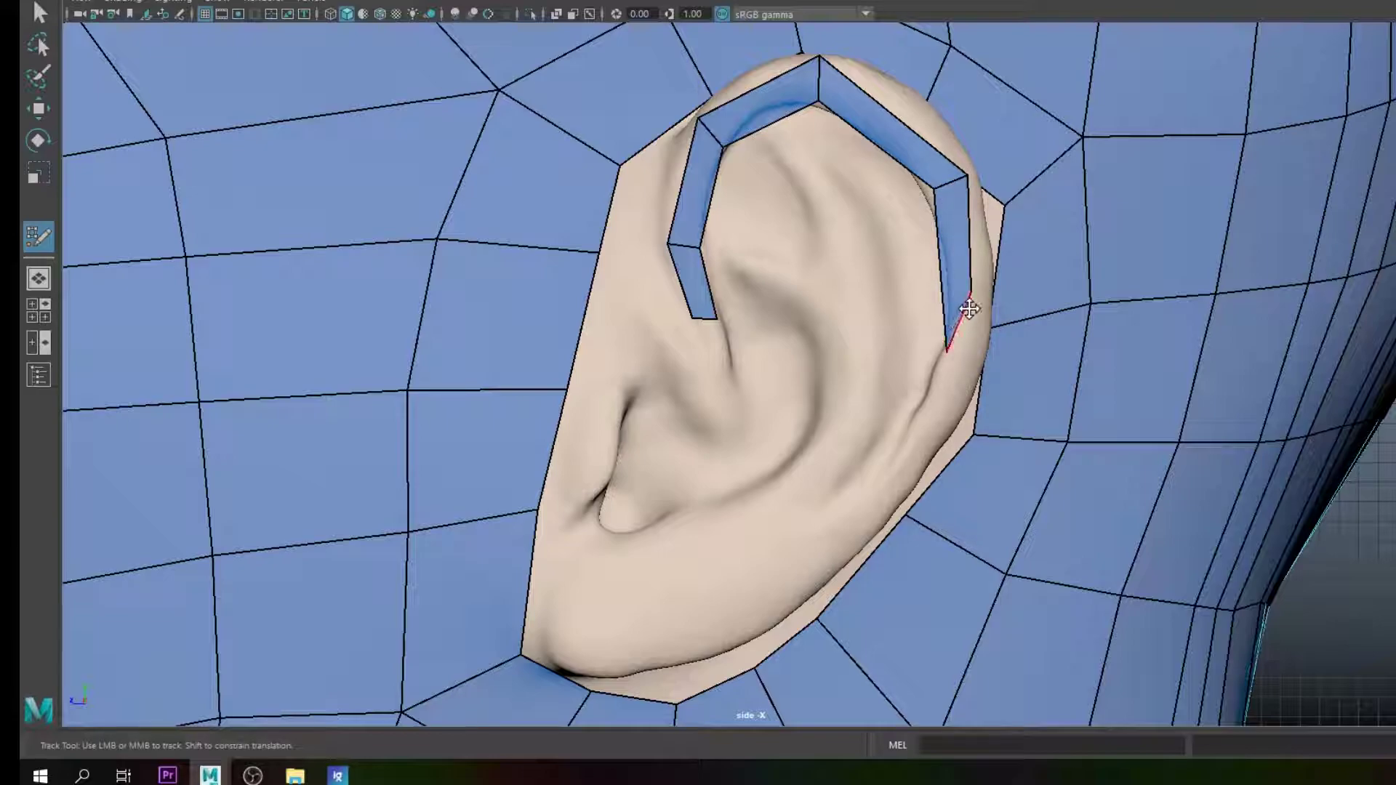
{"action": "mouse_move", "coordinate": [967, 288]}
{"action": "left_mouse_down"}
{"action": "mouse_move", "coordinate": [969, 371]}
{"action": "mouse_move", "coordinate": [942, 376]}
{"action": "mouse_move", "coordinate": [964, 395]}
{"action": "left_mouse_up"}
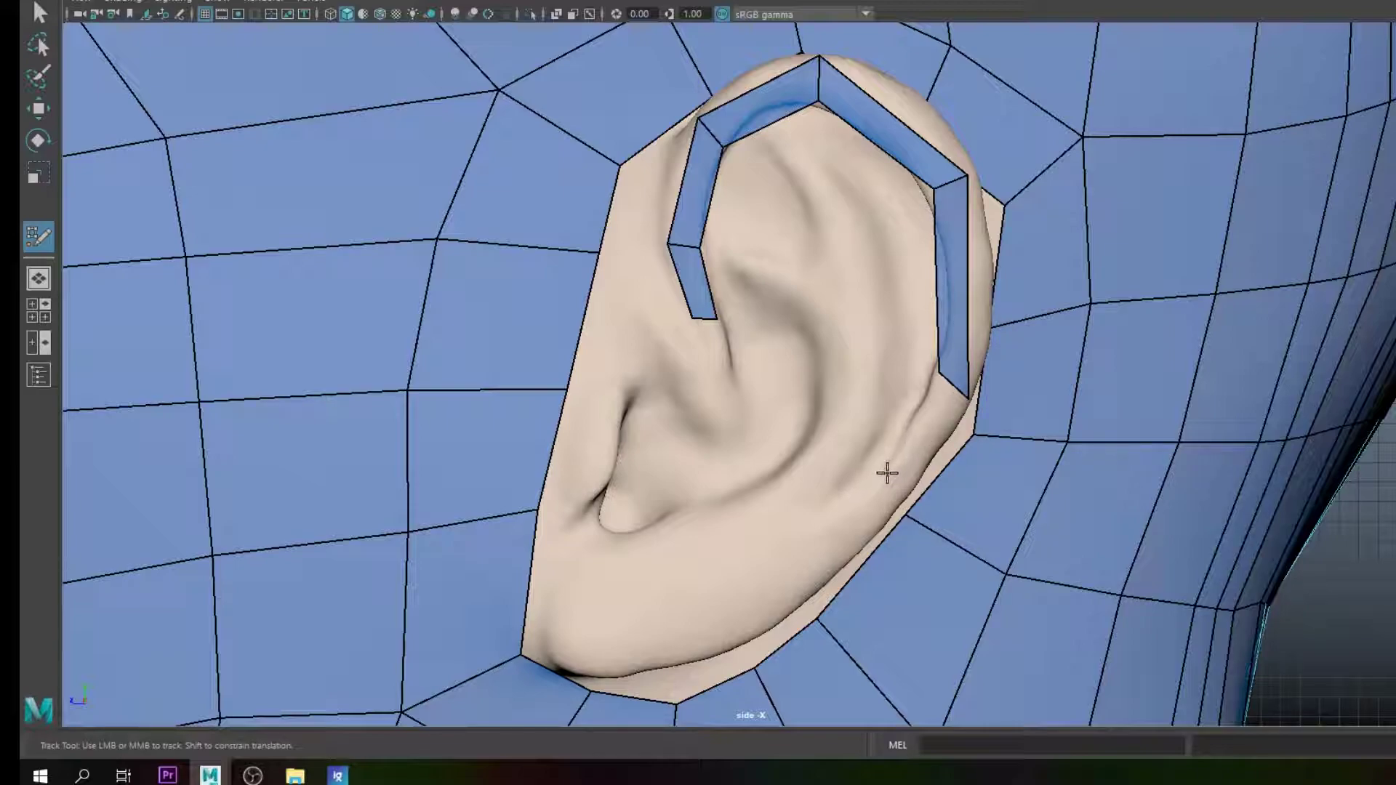
Step: Continue the strip with a quad along the lower rear rim, moving its end points down toward the lobe
{"action": "left_click", "coordinate": [900, 495]}
{"action": "left_click_drag", "start_coordinate": [888, 476], "coordinate": [914, 434]}
{"action": "left_click", "coordinate": [900, 497], "text": "ctrl+shift"}
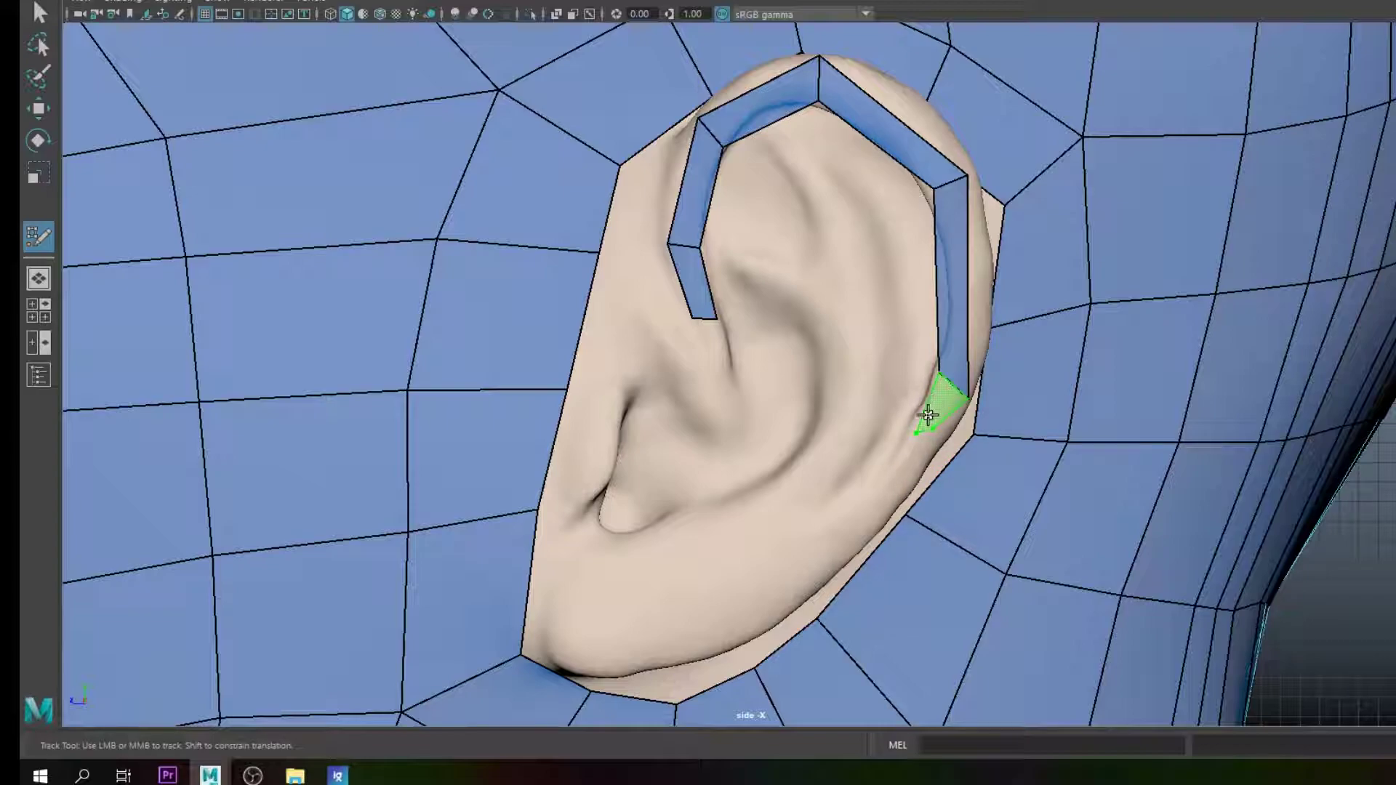
{"action": "left_click", "coordinate": [932, 408], "text": "shift"}
{"action": "left_click_drag", "start_coordinate": [913, 435], "coordinate": [882, 475]}
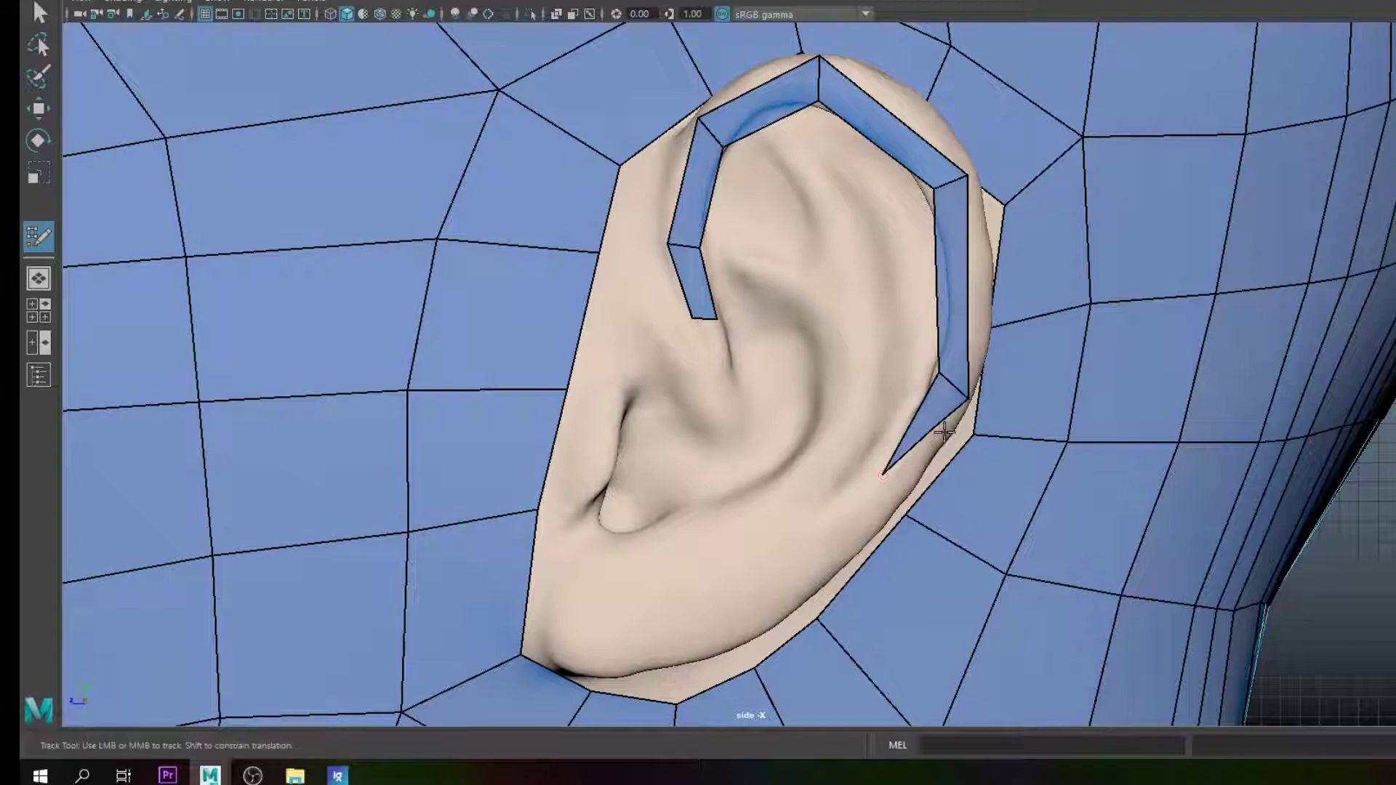
{"action": "mouse_move", "coordinate": [938, 424]}
{"action": "left_mouse_down"}
{"action": "mouse_move", "coordinate": [900, 497]}
{"action": "mouse_move", "coordinate": [871, 481]}
{"action": "mouse_move", "coordinate": [886, 506]}
{"action": "left_mouse_up"}
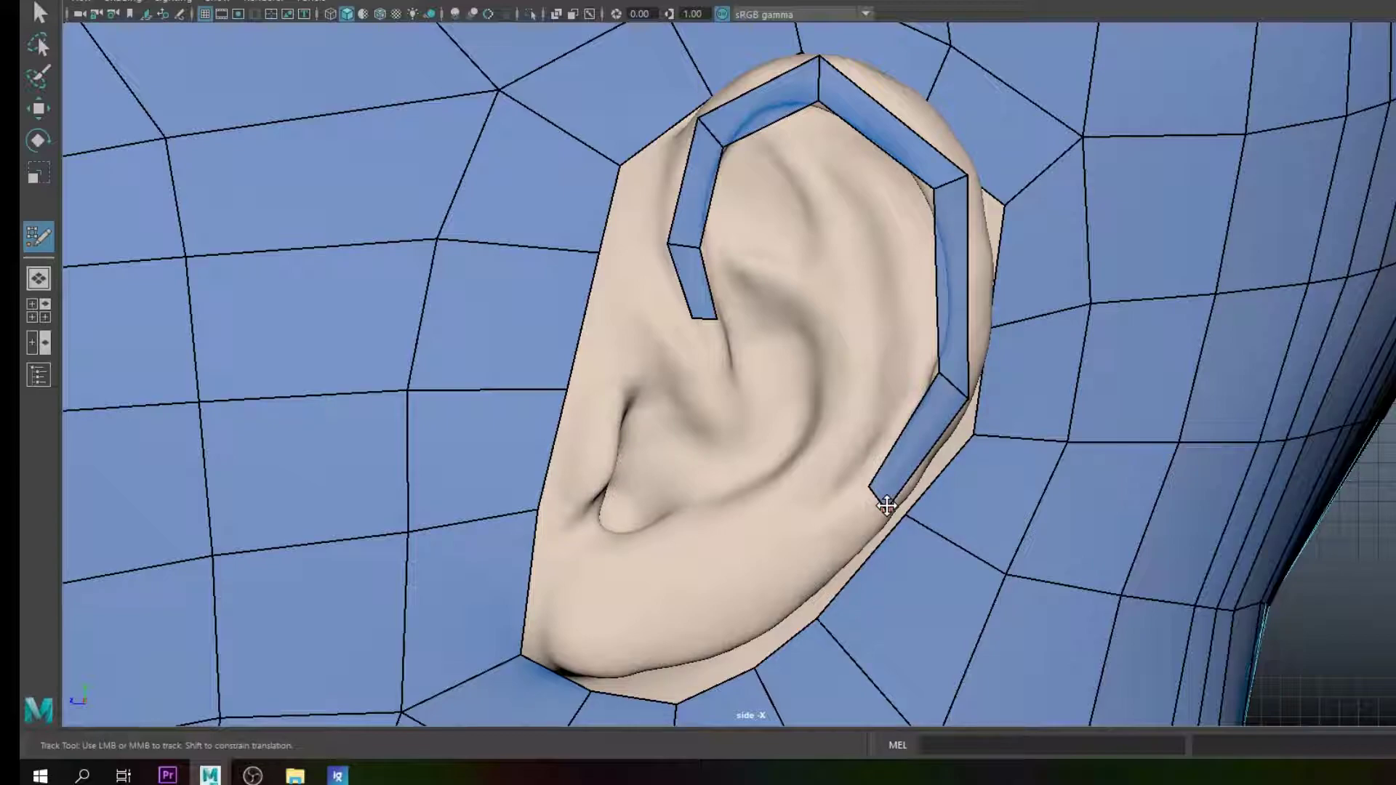
{"action": "mouse_move", "coordinate": [869, 487]}
{"action": "left_mouse_down"}
{"action": "mouse_move", "coordinate": [857, 501]}
{"action": "mouse_move", "coordinate": [874, 522]}
{"action": "left_mouse_up"}
Step: Add another quad along the lower rim, extending the strip to the start of the earlobe
{"action": "left_click", "coordinate": [776, 550]}
{"action": "left_click", "coordinate": [792, 597]}
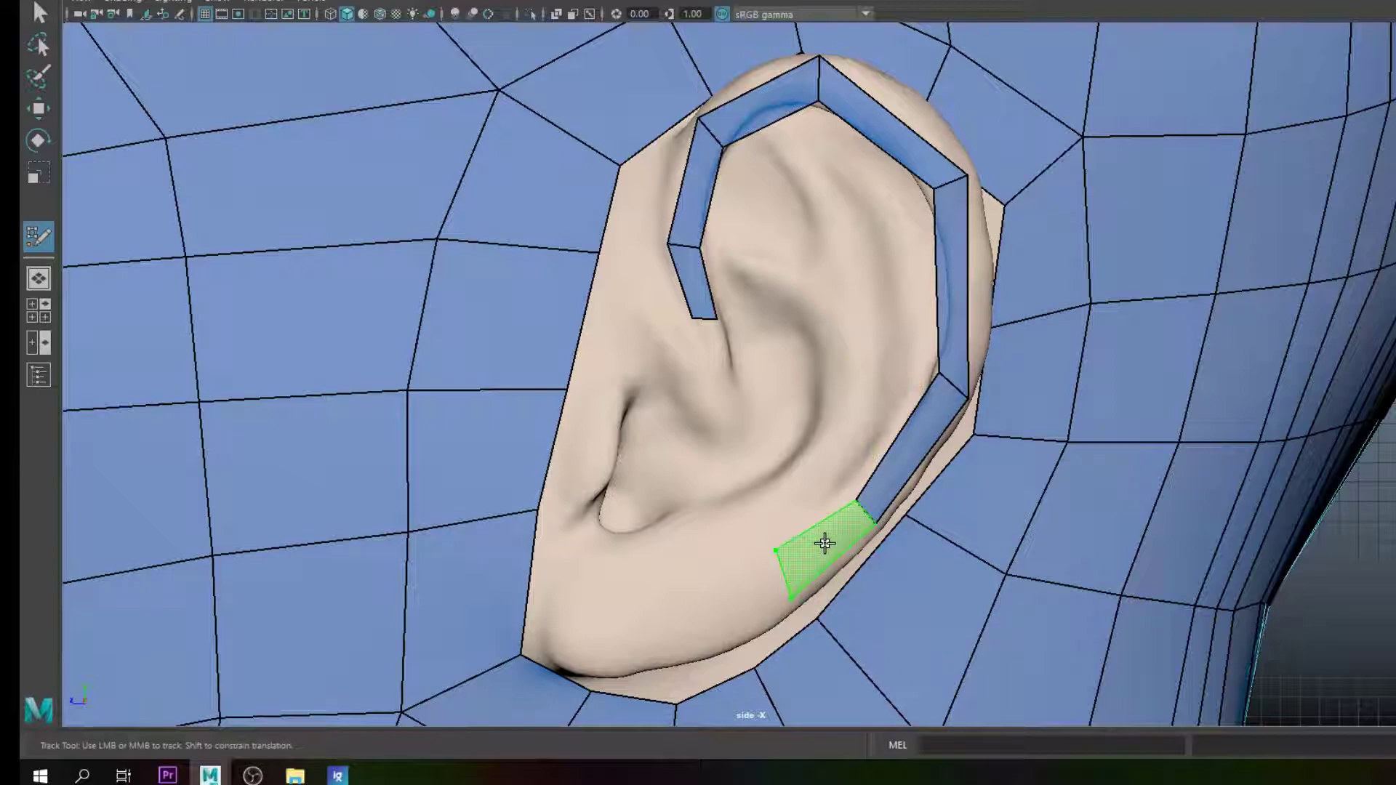
{"action": "left_click", "coordinate": [824, 543], "text": "shift"}
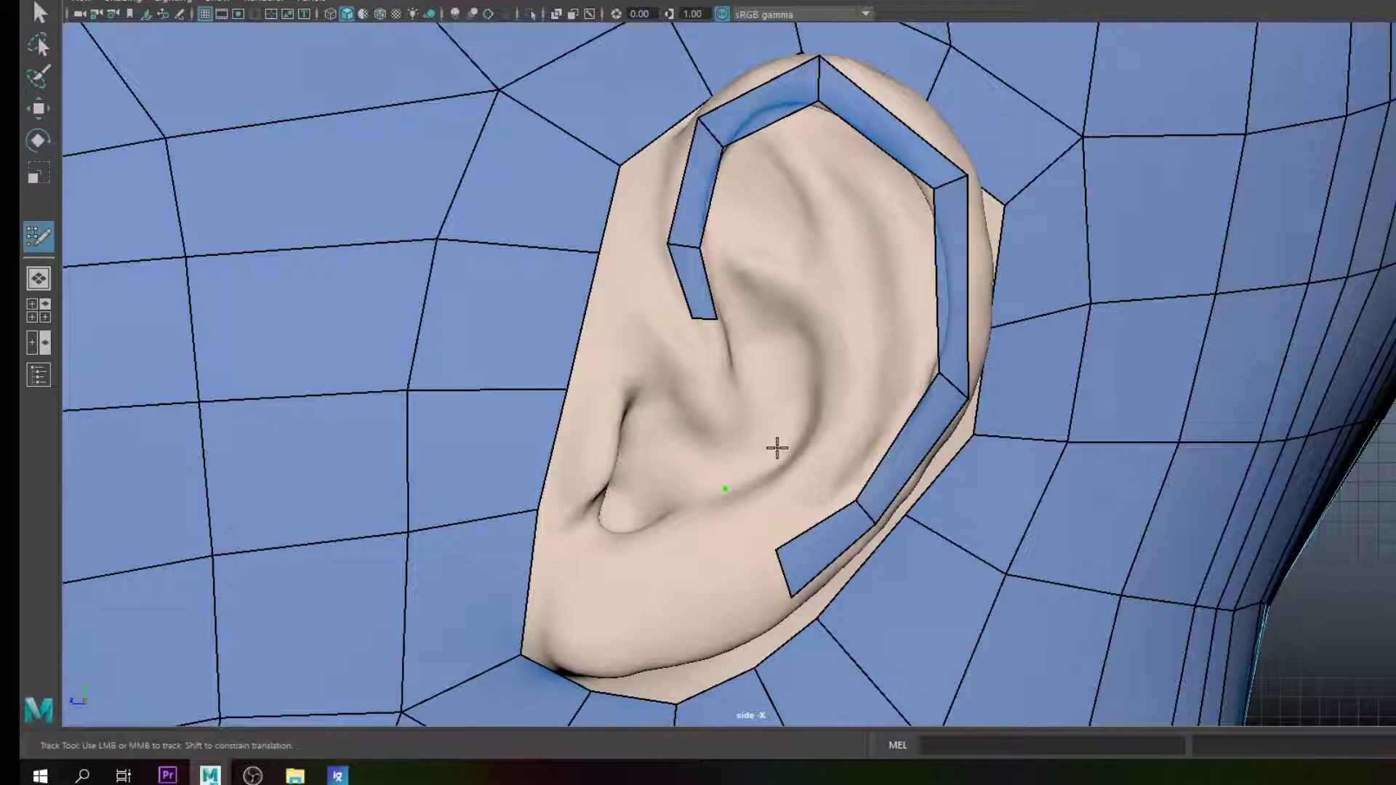
Step: Fill an inner row of quads from the lower rim up along the antihelix to the upper ear
{"action": "left_click", "coordinate": [785, 489], "text": "shift"}
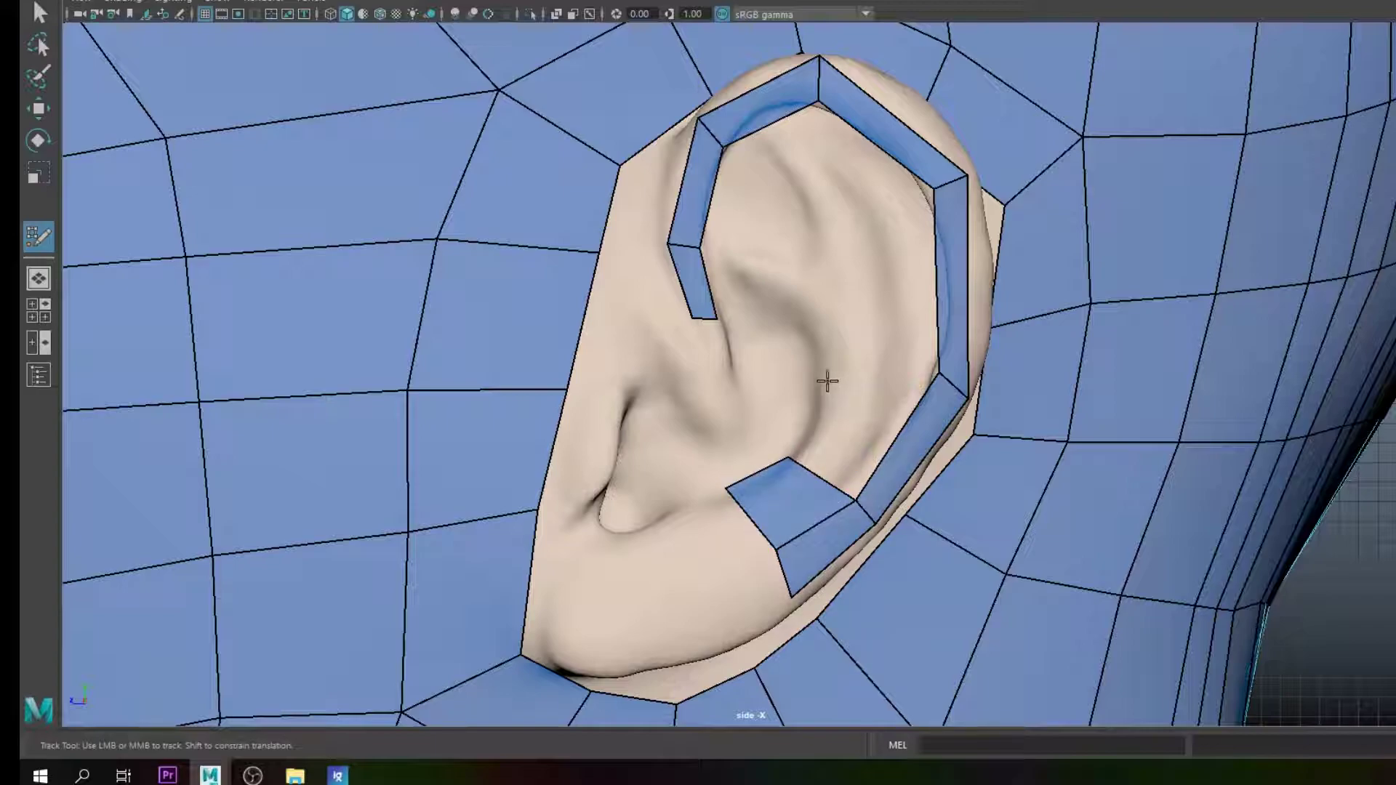
{"action": "left_click", "coordinate": [865, 381], "text": "shift"}
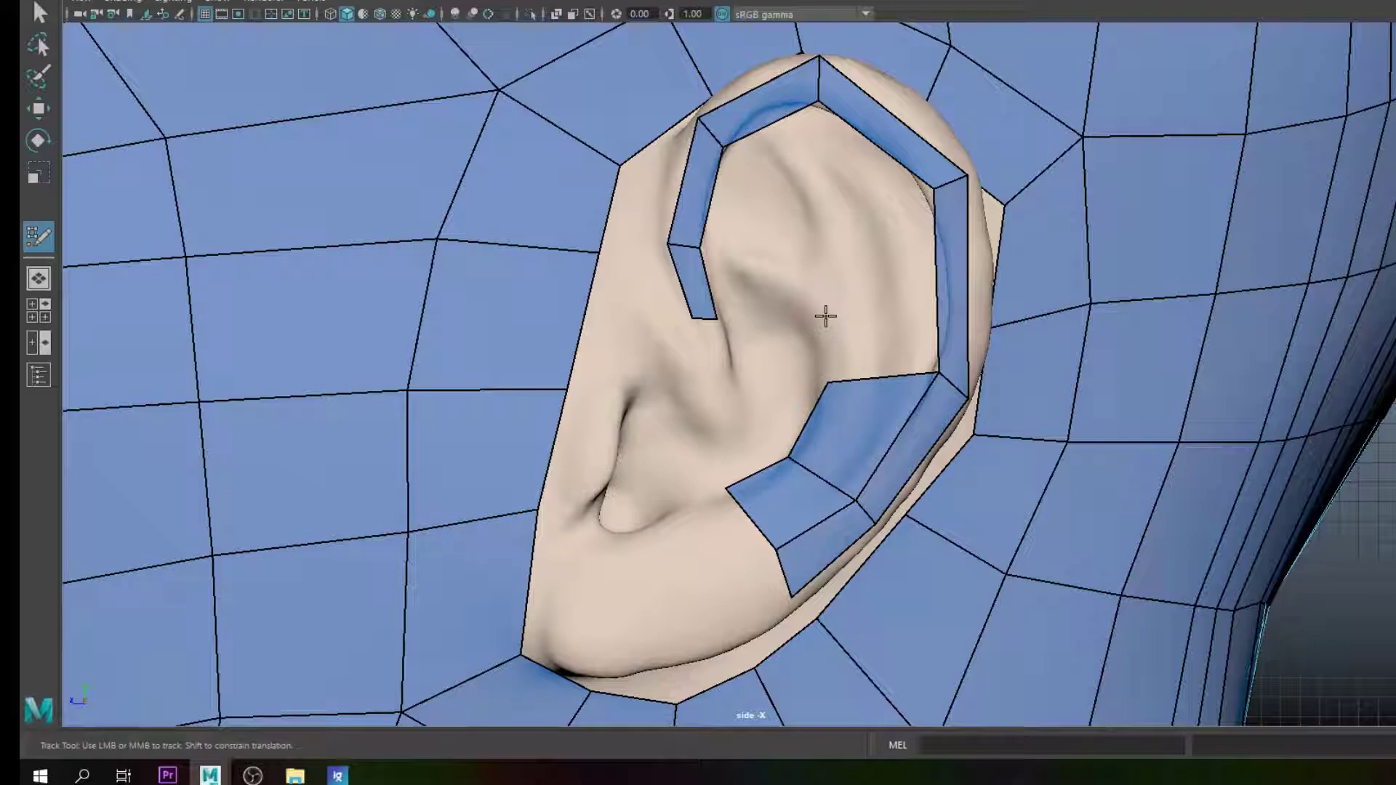
{"action": "left_click", "coordinate": [857, 312], "text": "shift"}
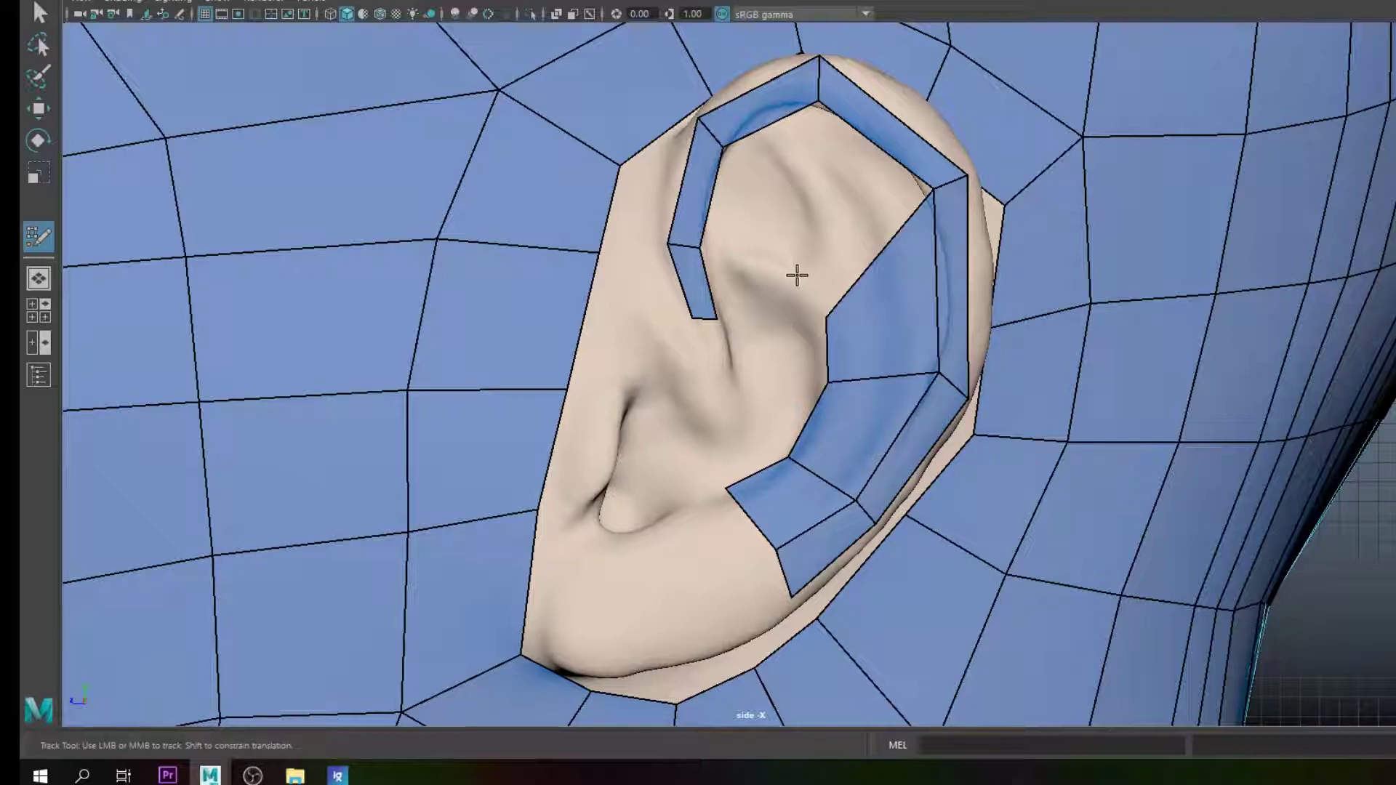
{"action": "left_click", "coordinate": [822, 220], "text": "shift"}
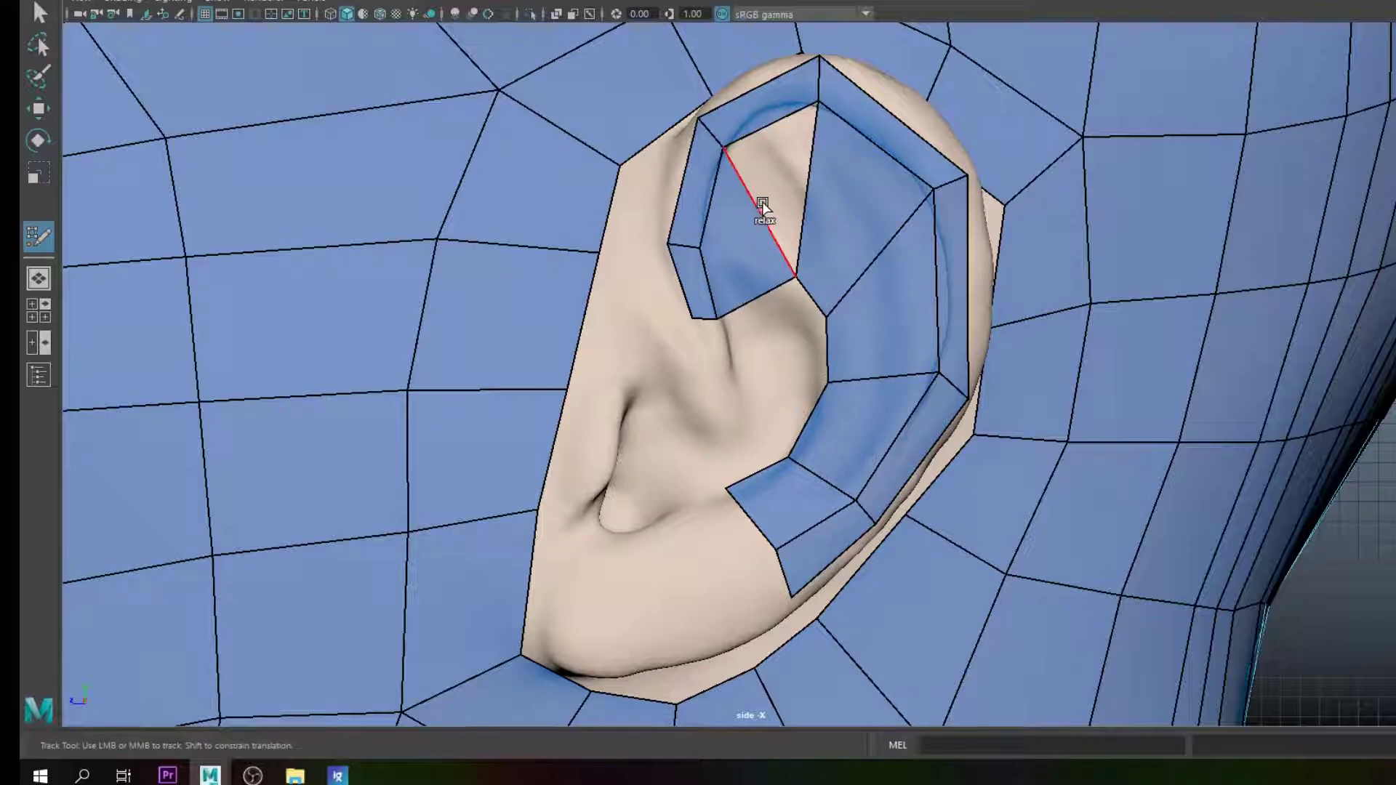
Step: Replace the misshapen inner quad at the upper front with one joining the front helix strip to the inner row
{"action": "left_click", "coordinate": [730, 257], "text": "shift"}
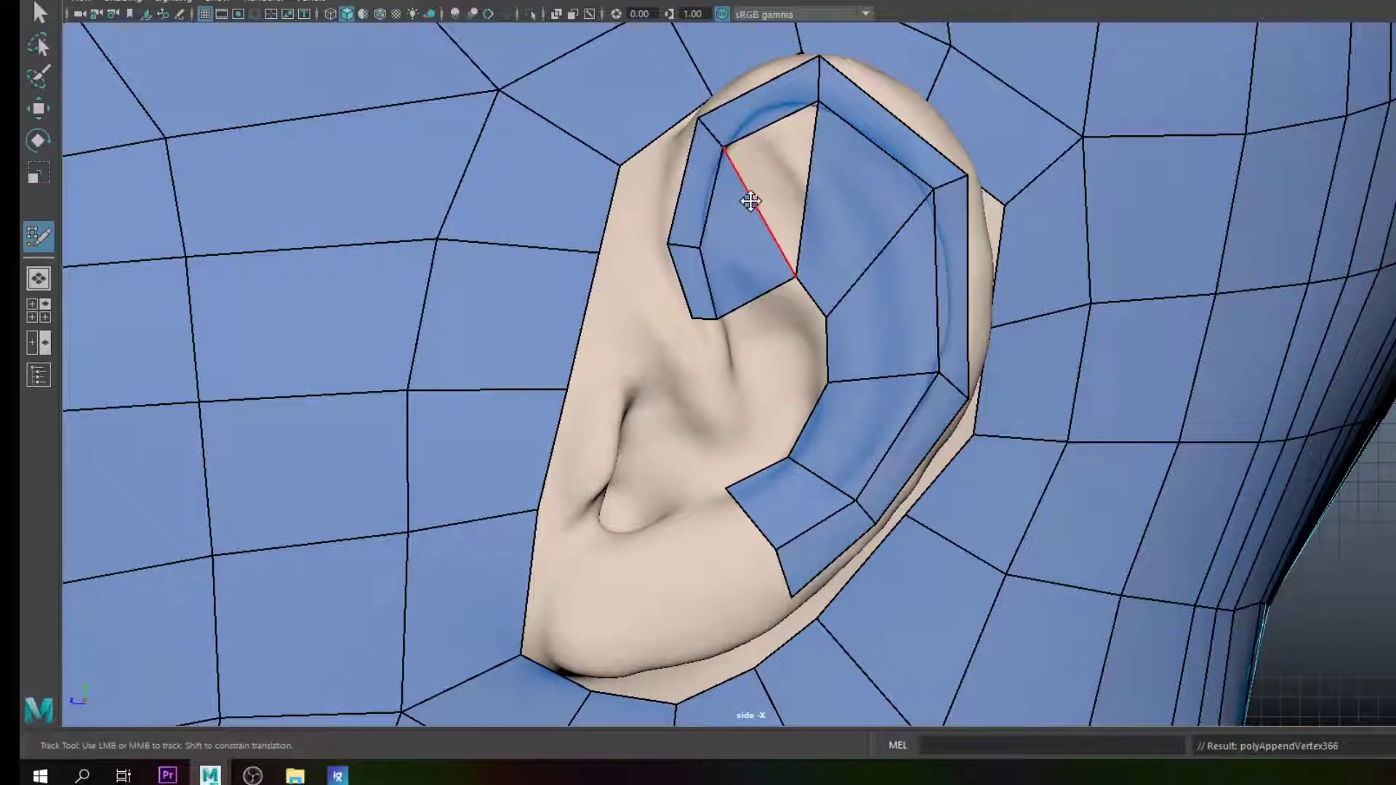
{"action": "left_click", "coordinate": [742, 240], "text": "ctrl+shift"}
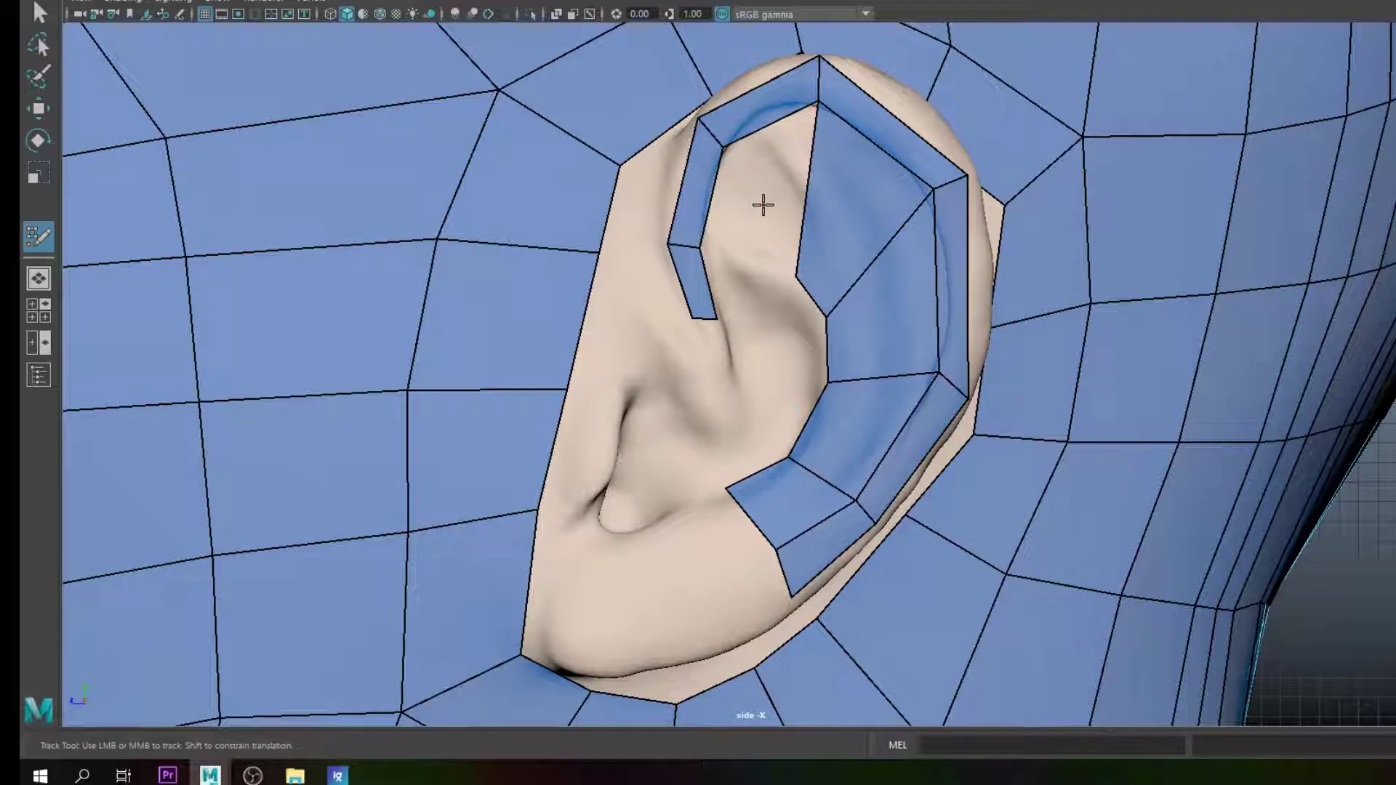
{"action": "left_click", "coordinate": [747, 222], "text": "shift"}
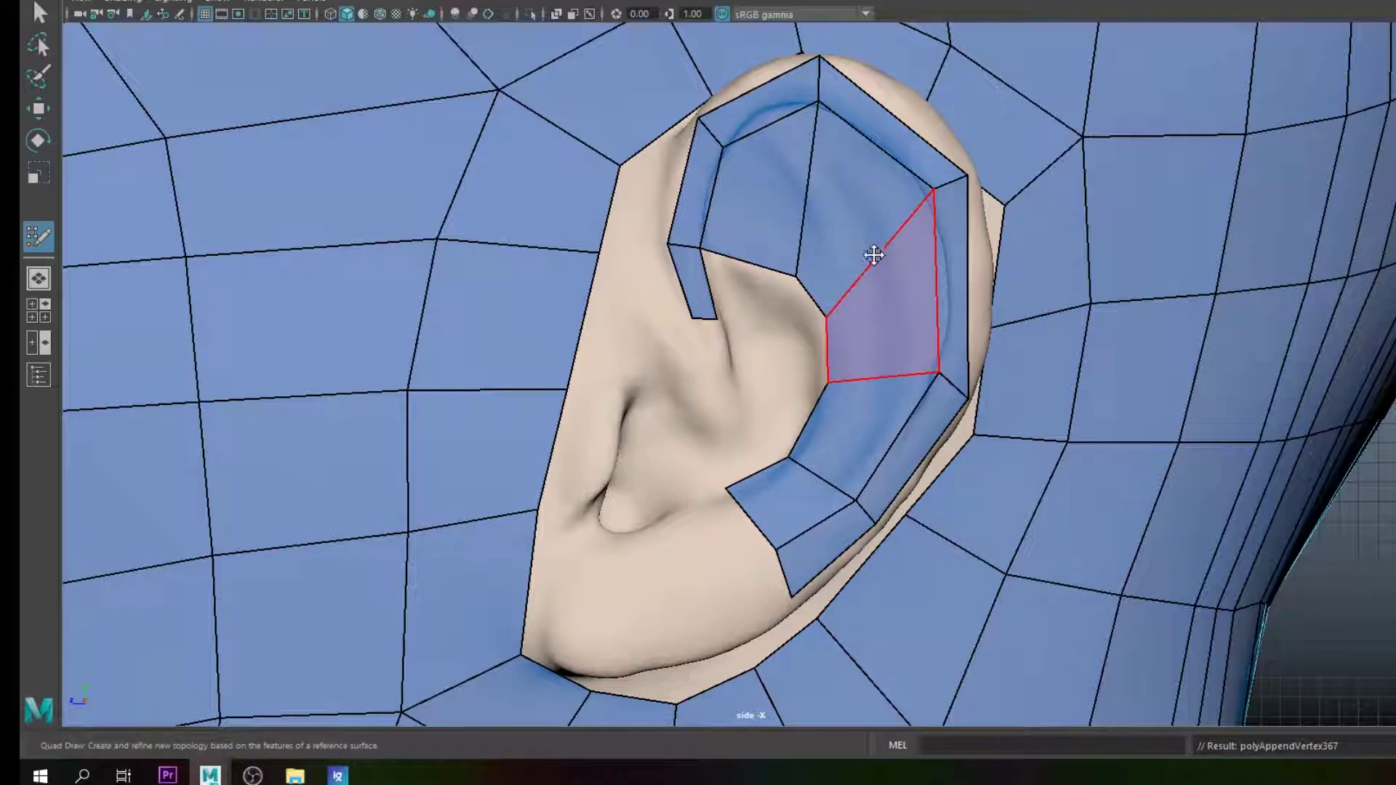
Step: In the perspective view, add a narrow quad in front of the lowest face at the helix's inner end
{"action": "key", "text": "space"}
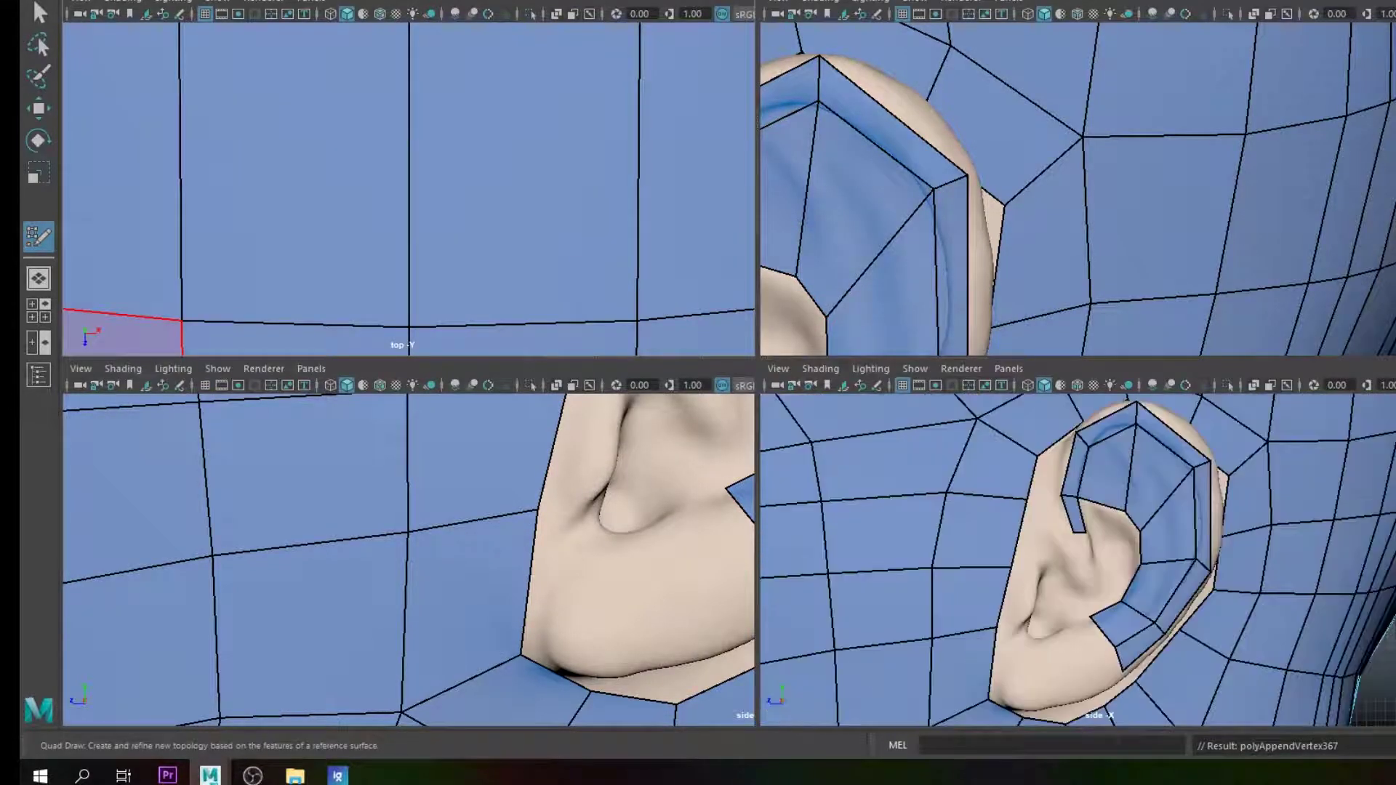
{"action": "key", "text": "space"}
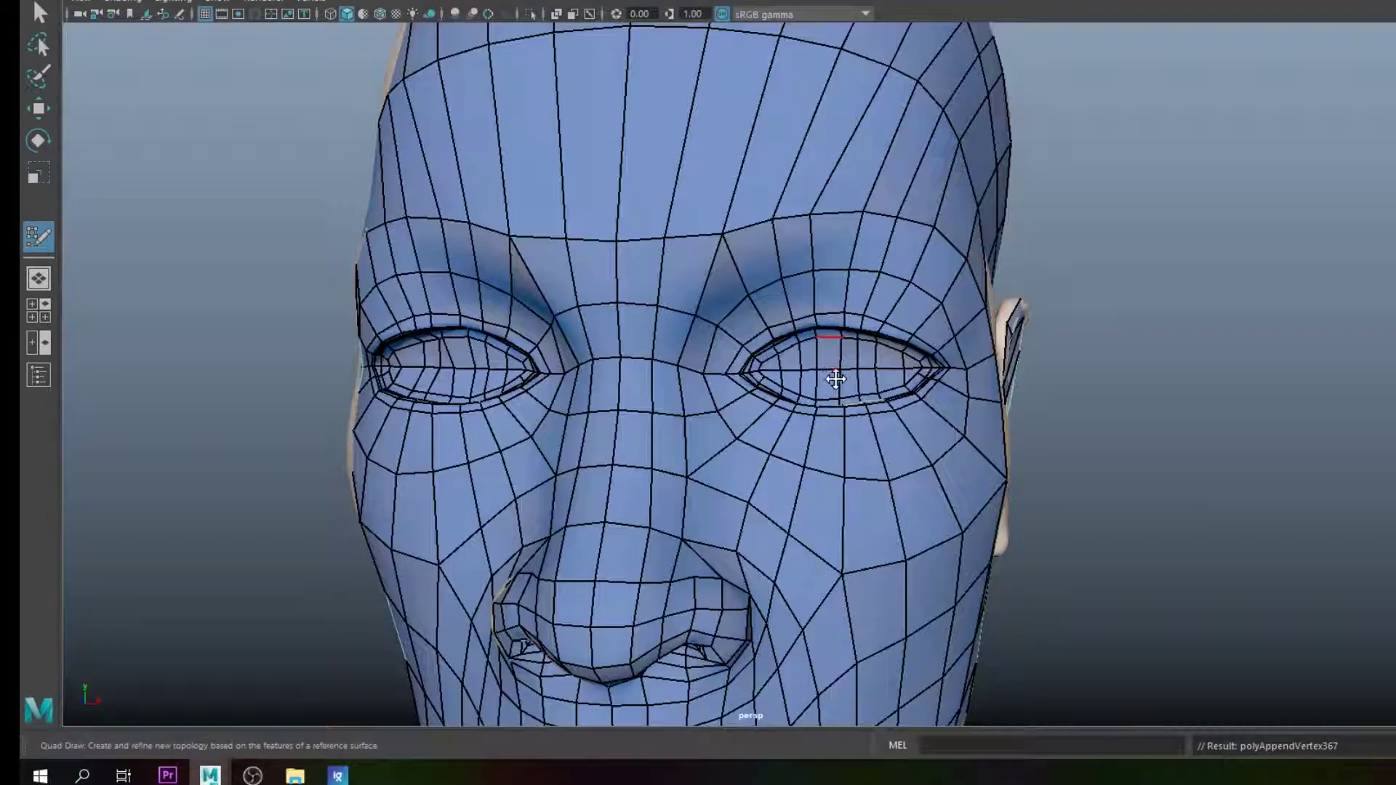
{"action": "mouse_move", "coordinate": [1015, 395]}
{"action": "left_mouse_down", "text": "alt"}
{"action": "mouse_move", "coordinate": [916, 417]}
{"action": "mouse_move", "coordinate": [1037, 395]}
{"action": "left_mouse_up", "text": "alt"}
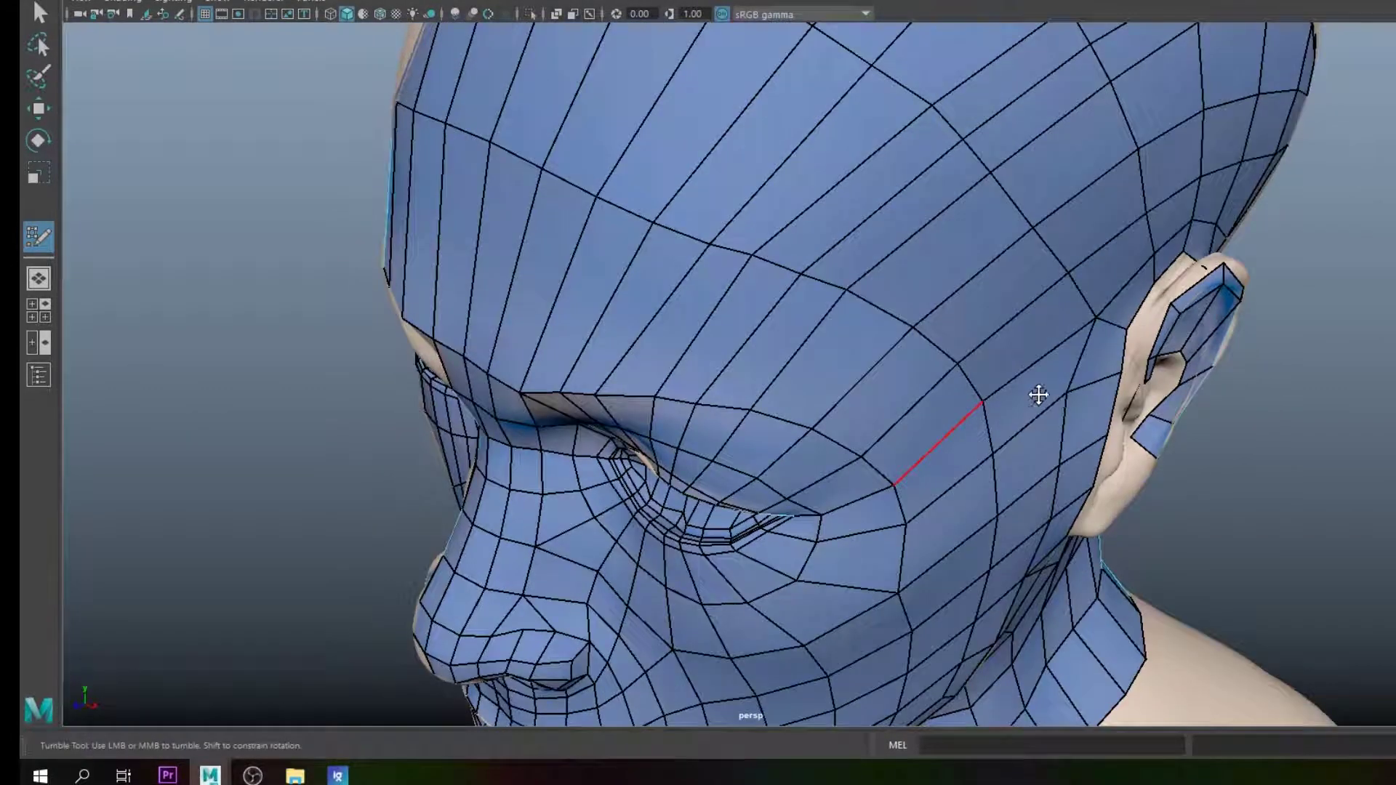
{"action": "middle_click_drag", "start_coordinate": [1038, 395], "coordinate": [1002, 416], "text": "alt"}
{"action": "scroll", "coordinate": [1005, 404], "scroll_direction": "up", "scroll_amount": 3}
{"action": "left_click_drag", "start_coordinate": [1006, 402], "coordinate": [773, 452], "text": "alt"}
{"action": "middle_click_drag", "start_coordinate": [773, 451], "coordinate": [723, 394], "text": "alt"}
{"action": "left_click_drag", "start_coordinate": [723, 393], "coordinate": [674, 366], "text": "alt"}
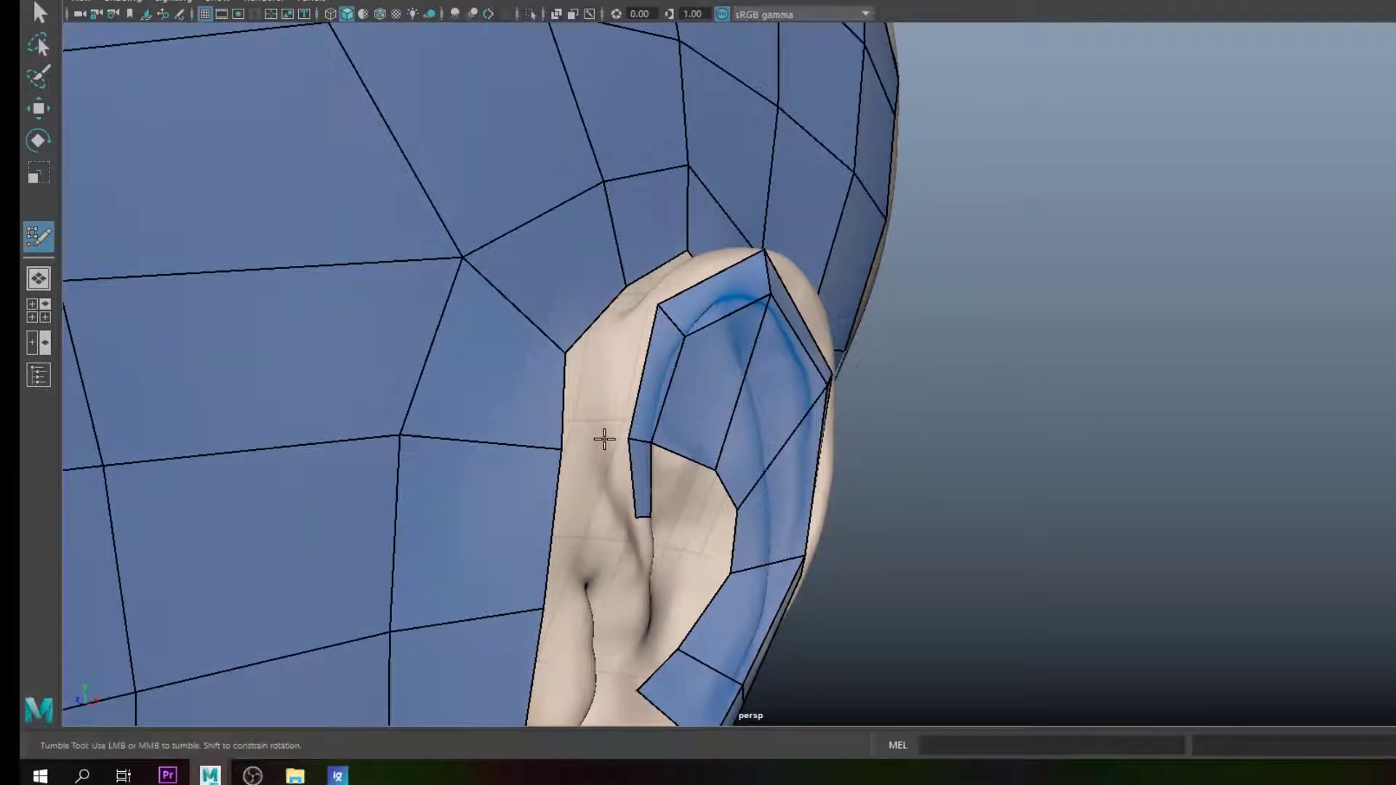
{"action": "mouse_move", "coordinate": [612, 505]}
{"action": "left_mouse_down", "text": "alt"}
{"action": "mouse_move", "coordinate": [584, 499]}
{"action": "mouse_move", "coordinate": [602, 502]}
{"action": "left_mouse_up", "text": "alt"}
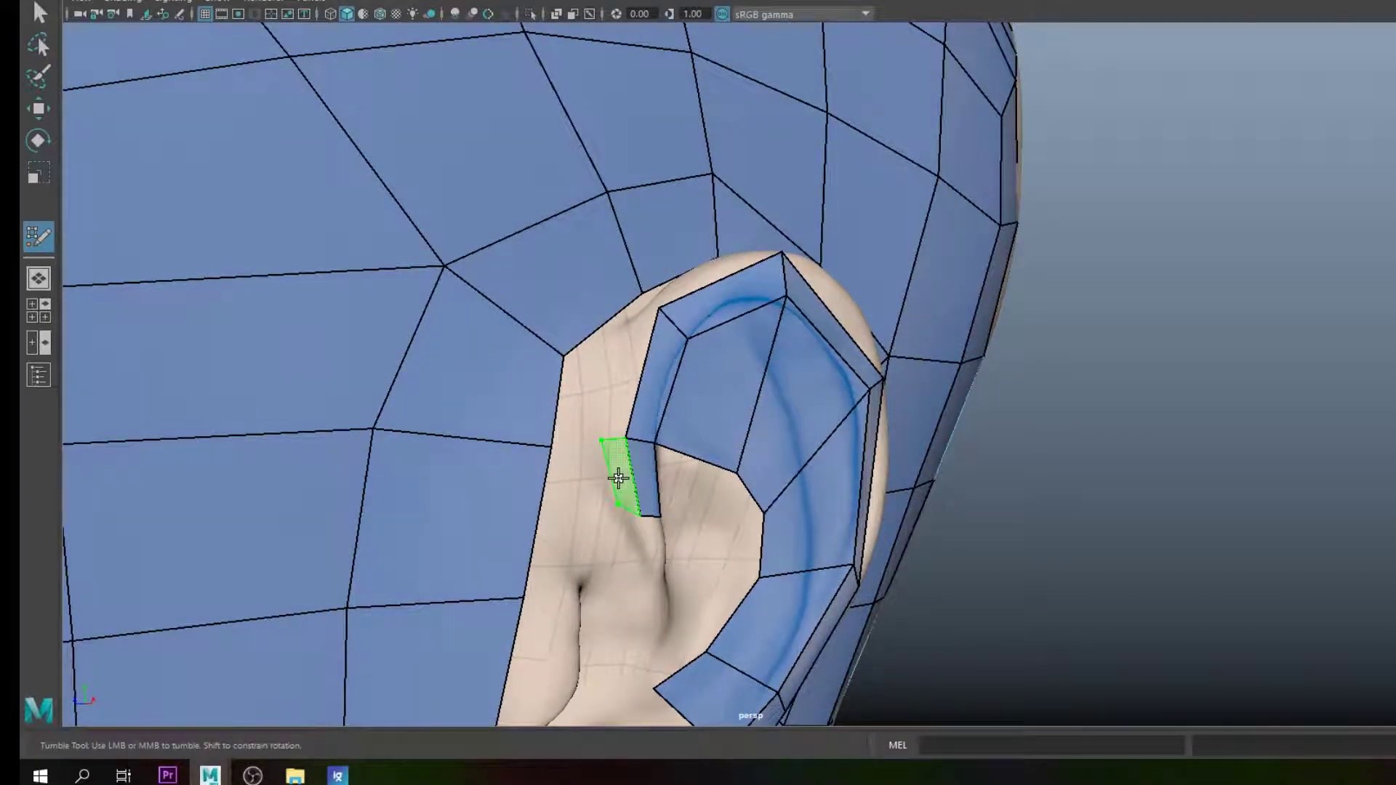
{"action": "left_click_drag", "start_coordinate": [619, 478], "coordinate": [614, 175], "text": "alt"}
Step: Add a quad along the outer side of the front helix strip, above the narrow quad at the helix's inner end
{"action": "key", "text": "shift"}
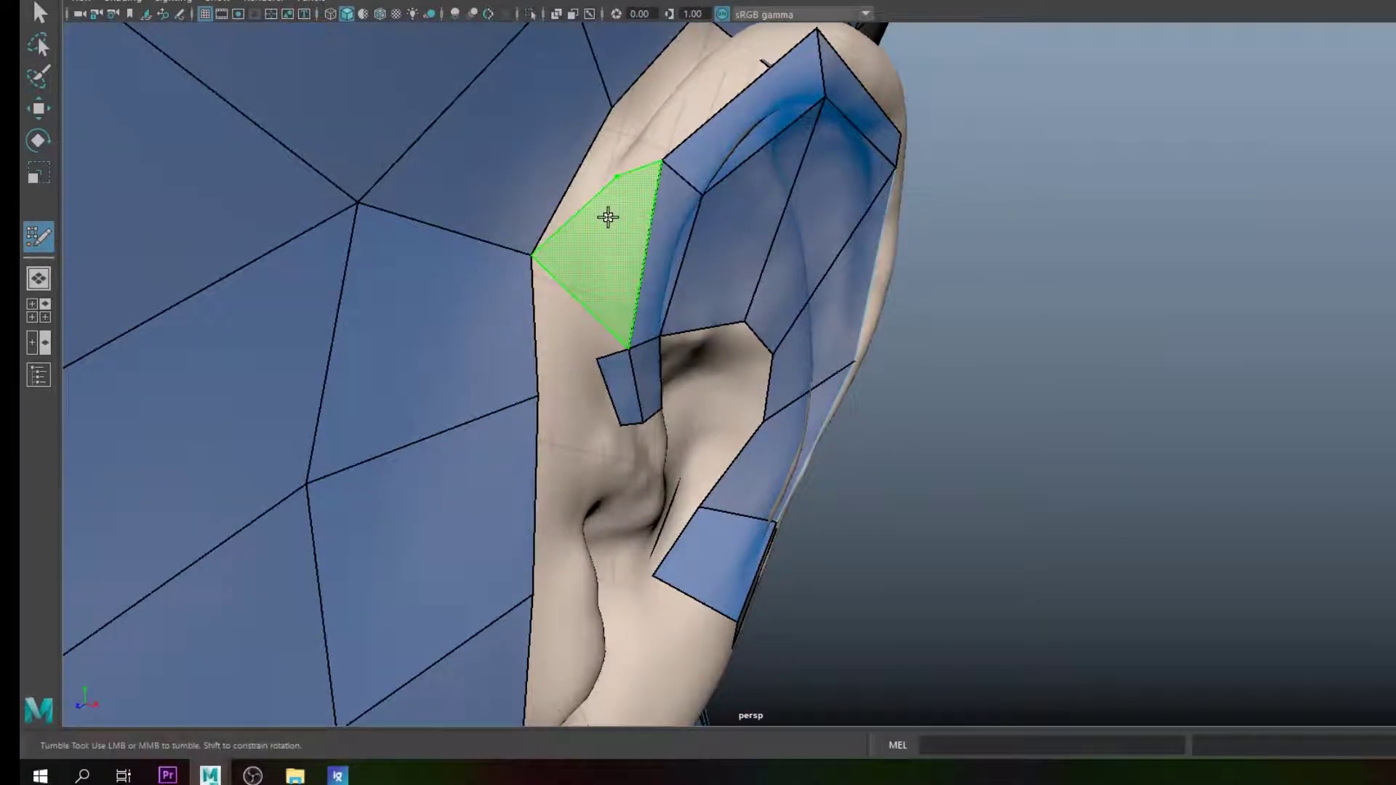
{"action": "left_click", "coordinate": [629, 274], "text": "shift"}
{"action": "left_click_drag", "start_coordinate": [658, 186], "coordinate": [731, 266], "text": "alt"}
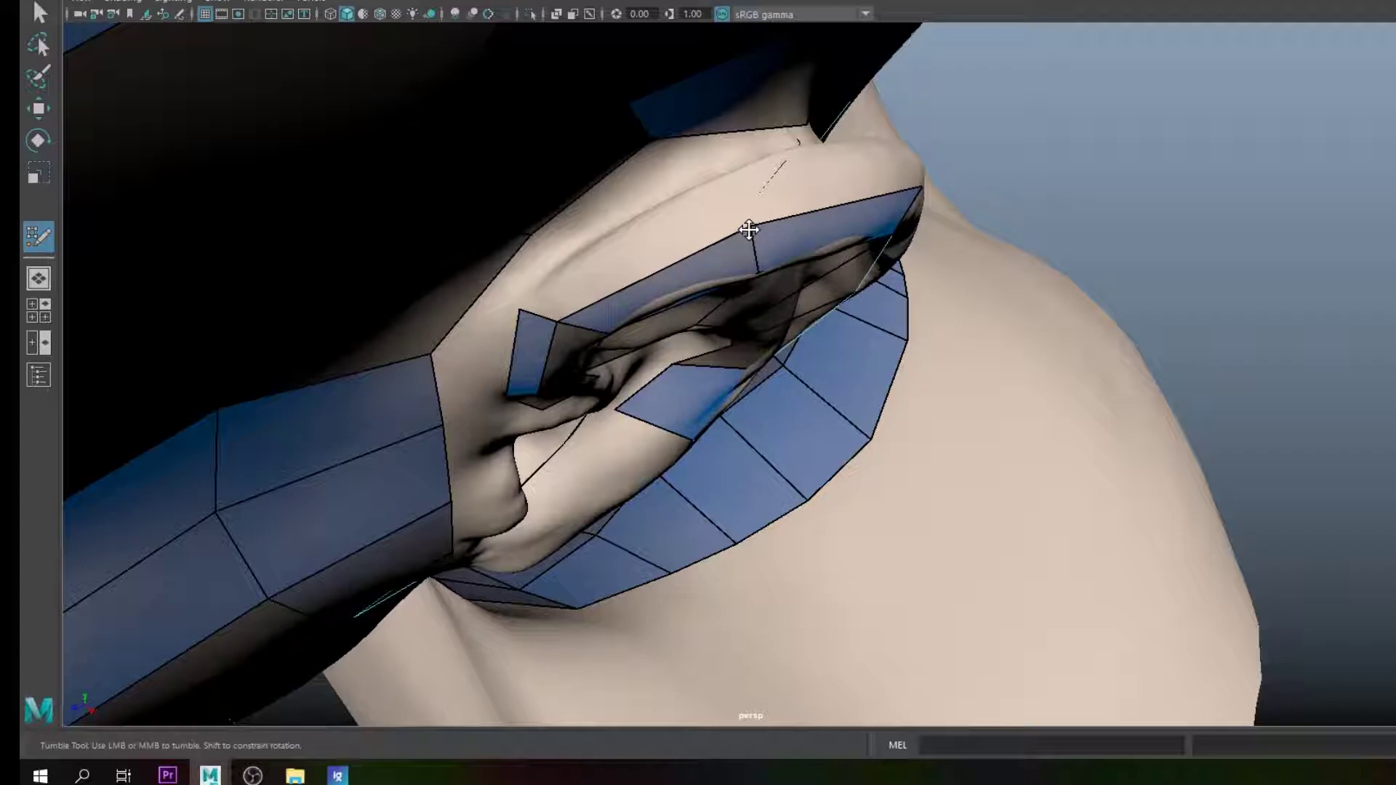
Step: Insert an edge loop across the upper front helix strip and the adjoining inner row
{"action": "left_click_drag", "start_coordinate": [735, 228], "coordinate": [601, 186], "text": "alt"}
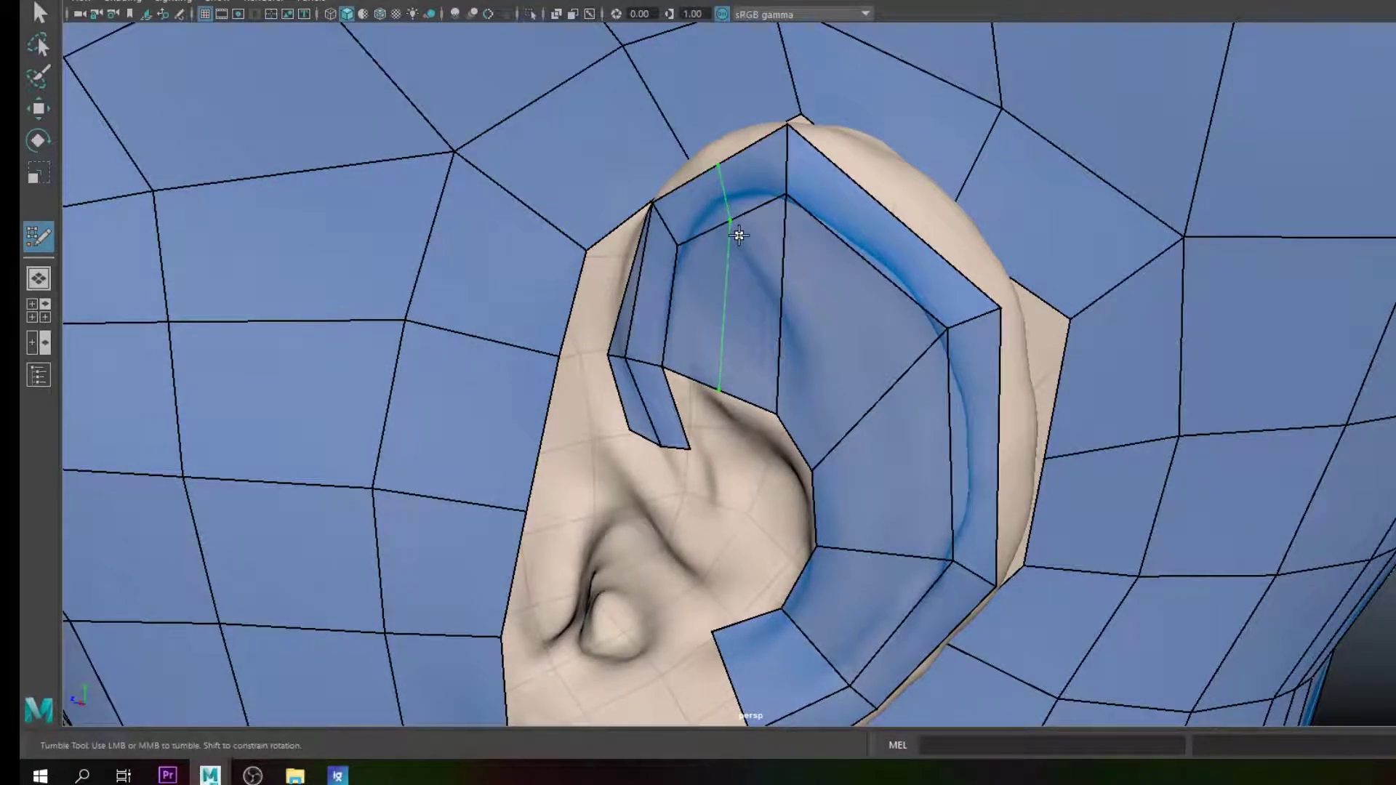
{"action": "left_click", "coordinate": [740, 234], "text": "ctrl"}
{"action": "left_click_drag", "start_coordinate": [706, 198], "coordinate": [812, 205], "text": "alt"}
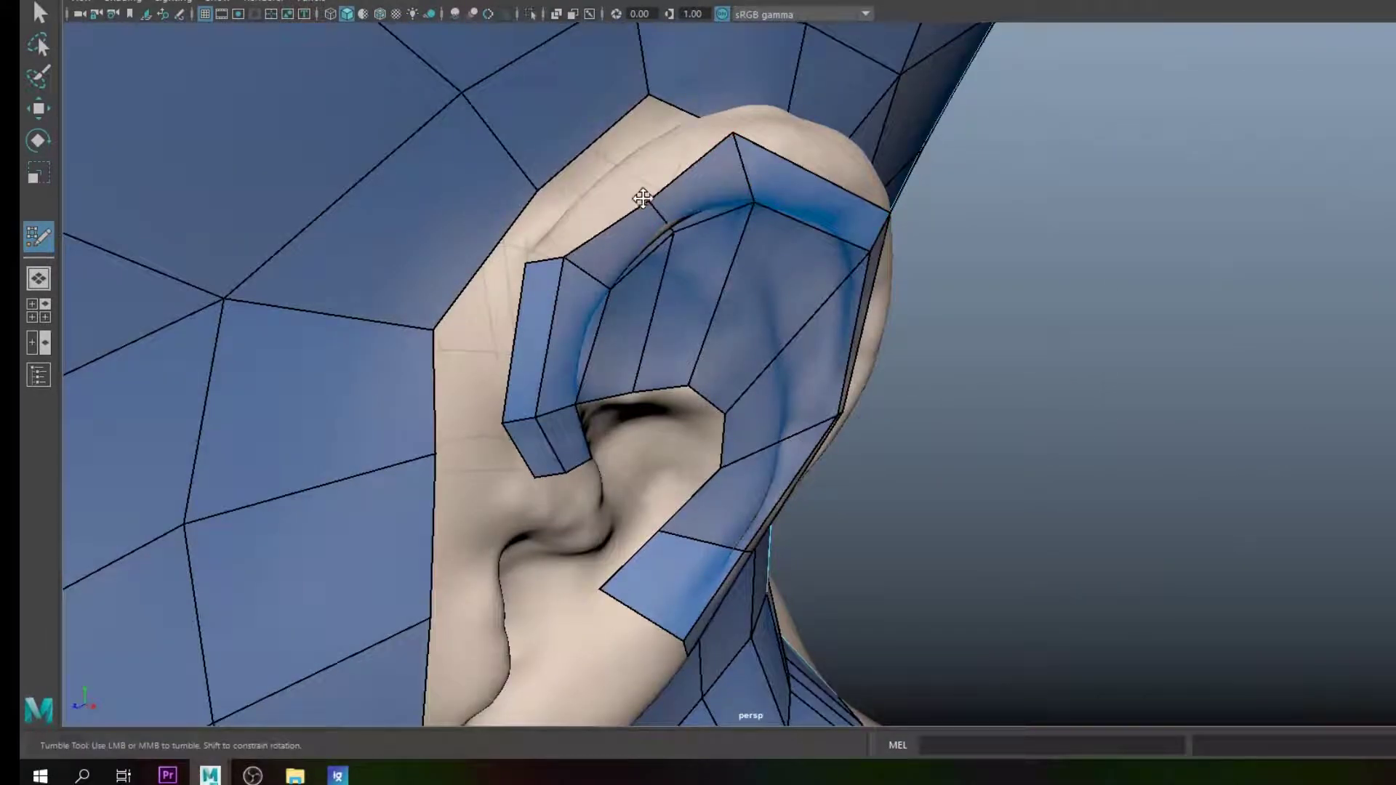
Step: Extend the outer front helix strip upward with another quad beside the newly split face
{"action": "left_click_drag", "start_coordinate": [628, 196], "coordinate": [664, 233], "text": "alt"}
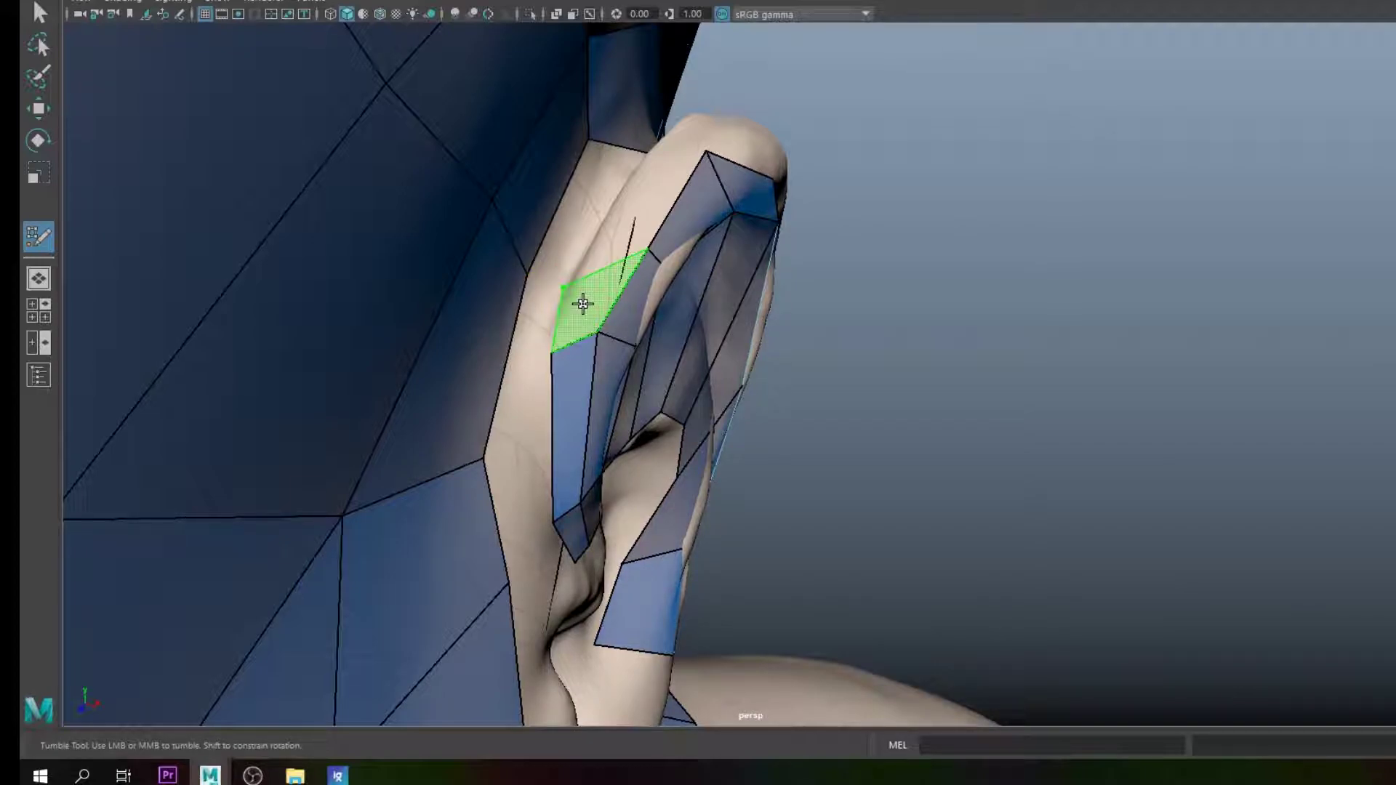
{"action": "left_click_drag", "start_coordinate": [582, 304], "coordinate": [583, 250], "text": "alt"}
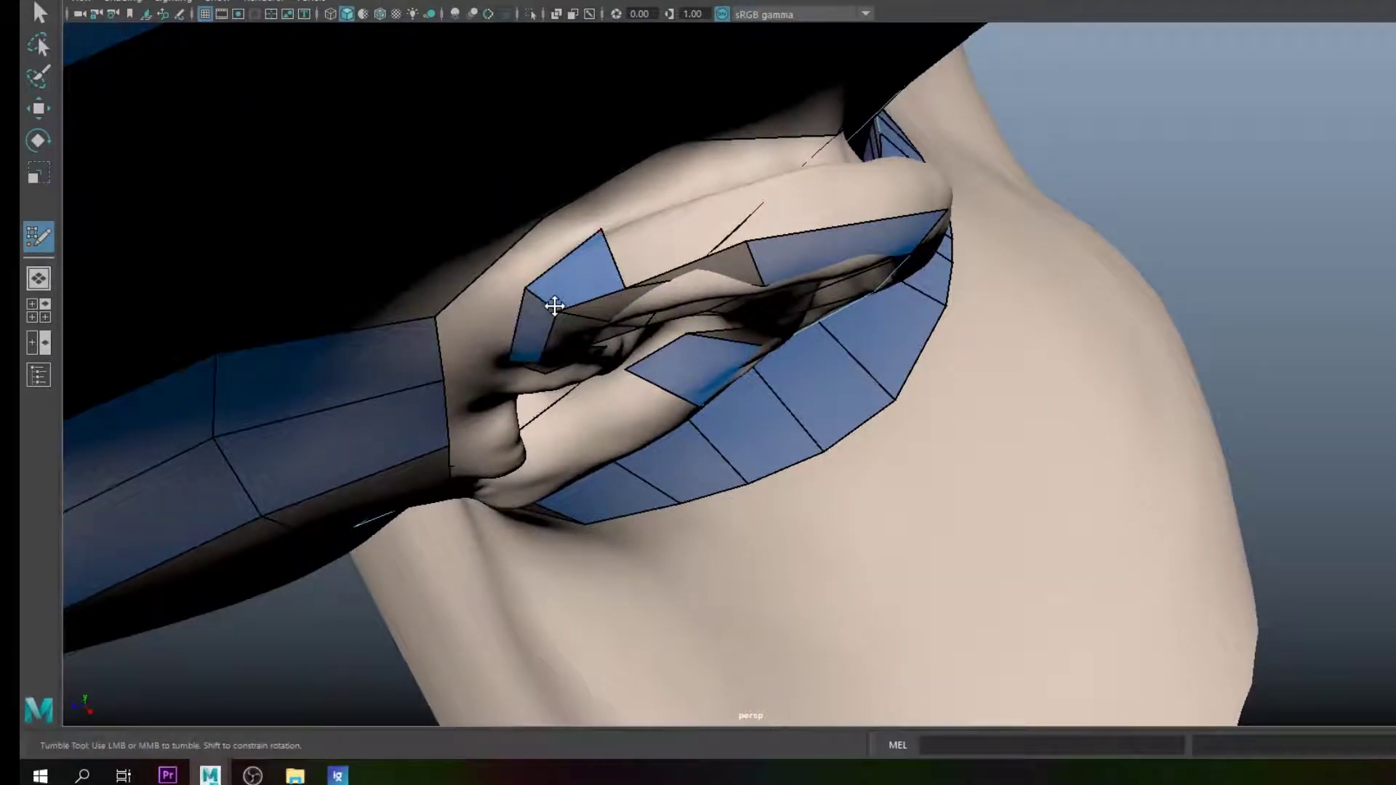
{"action": "left_click_drag", "start_coordinate": [613, 295], "coordinate": [189, 494], "text": "alt"}
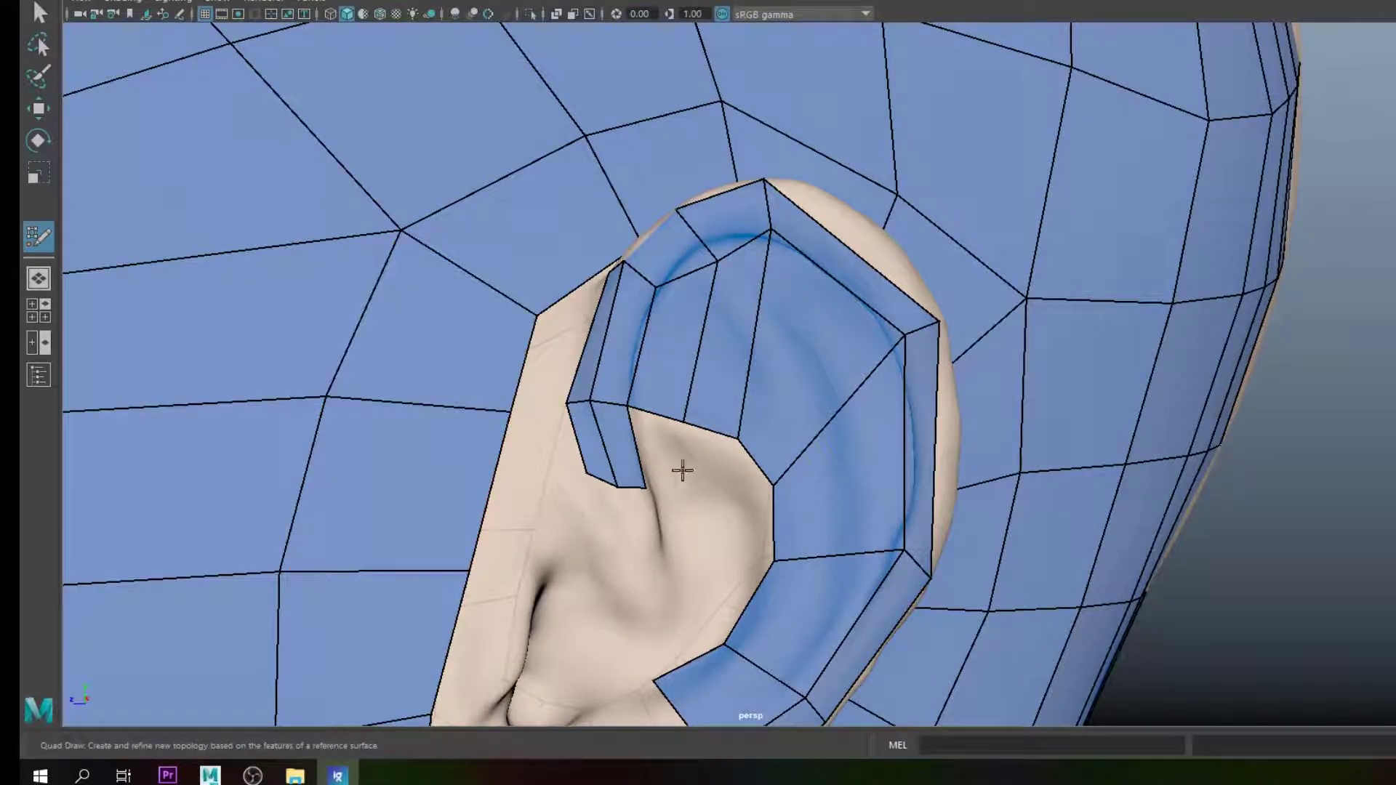
Step: Shift the outer and inner vertices at the top of the helix slightly toward the back of the ear
{"action": "left_click_drag", "start_coordinate": [766, 412], "coordinate": [826, 402], "text": "alt"}
{"action": "left_click_drag", "start_coordinate": [700, 266], "coordinate": [772, 256]}
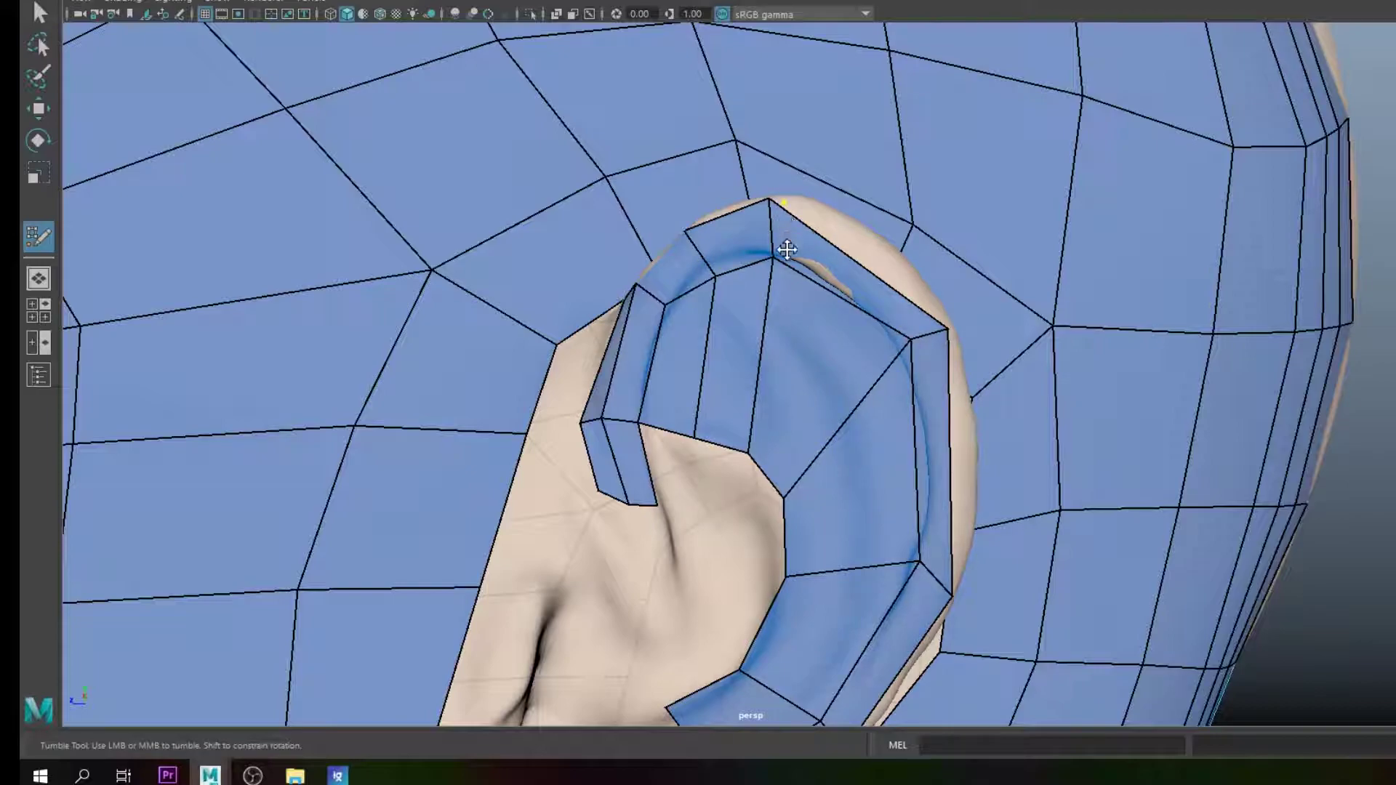
{"action": "left_click_drag", "start_coordinate": [784, 198], "coordinate": [789, 191], "text": "alt"}
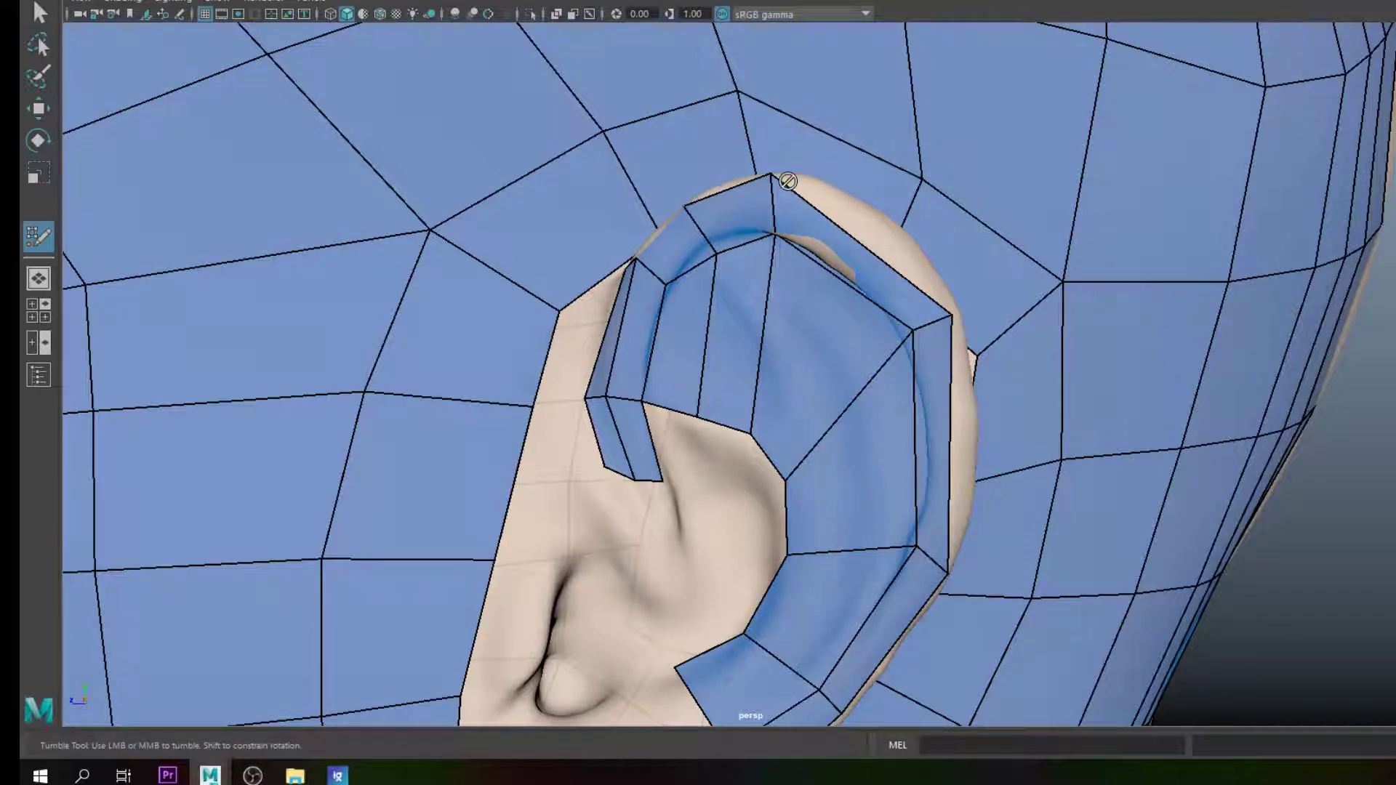
{"action": "key", "text": "space"}
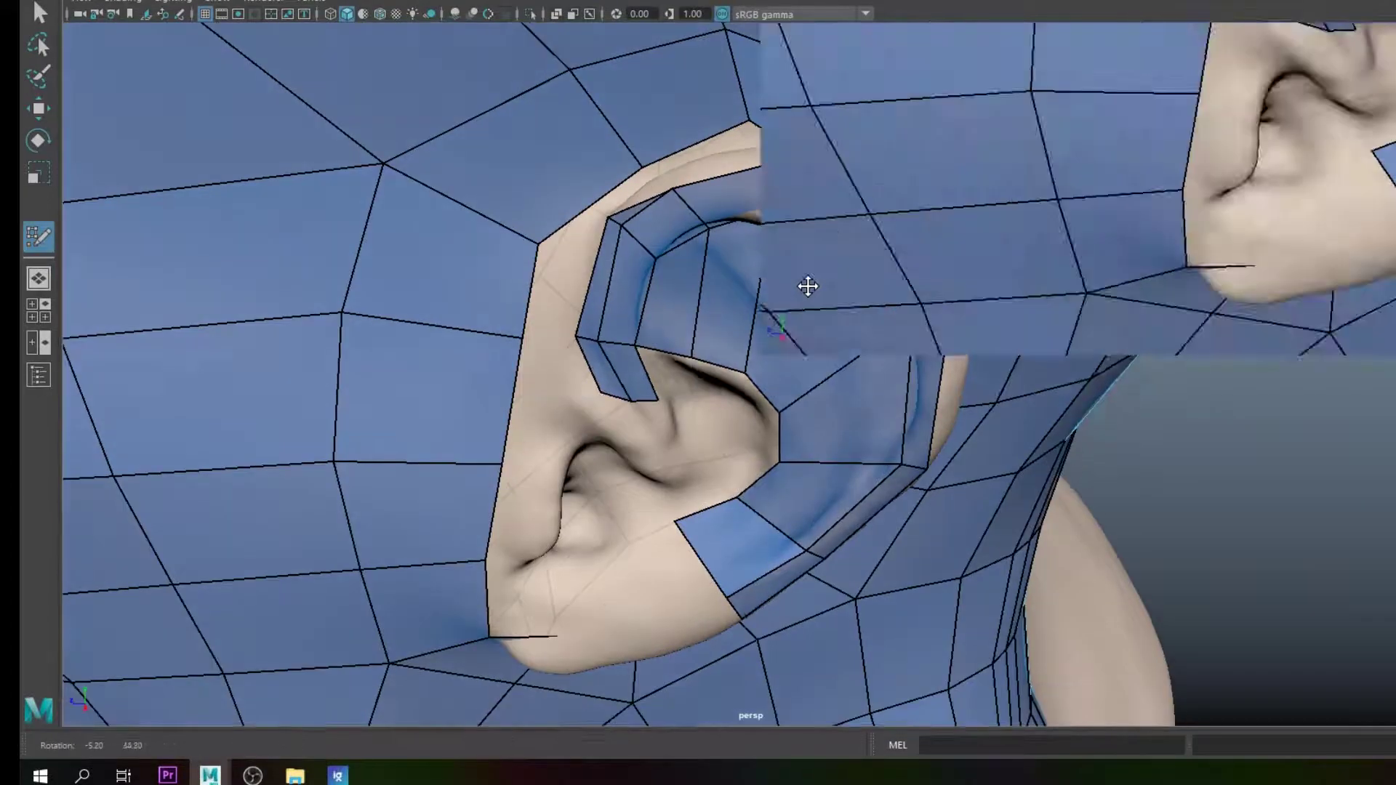
{"action": "key", "text": "space"}
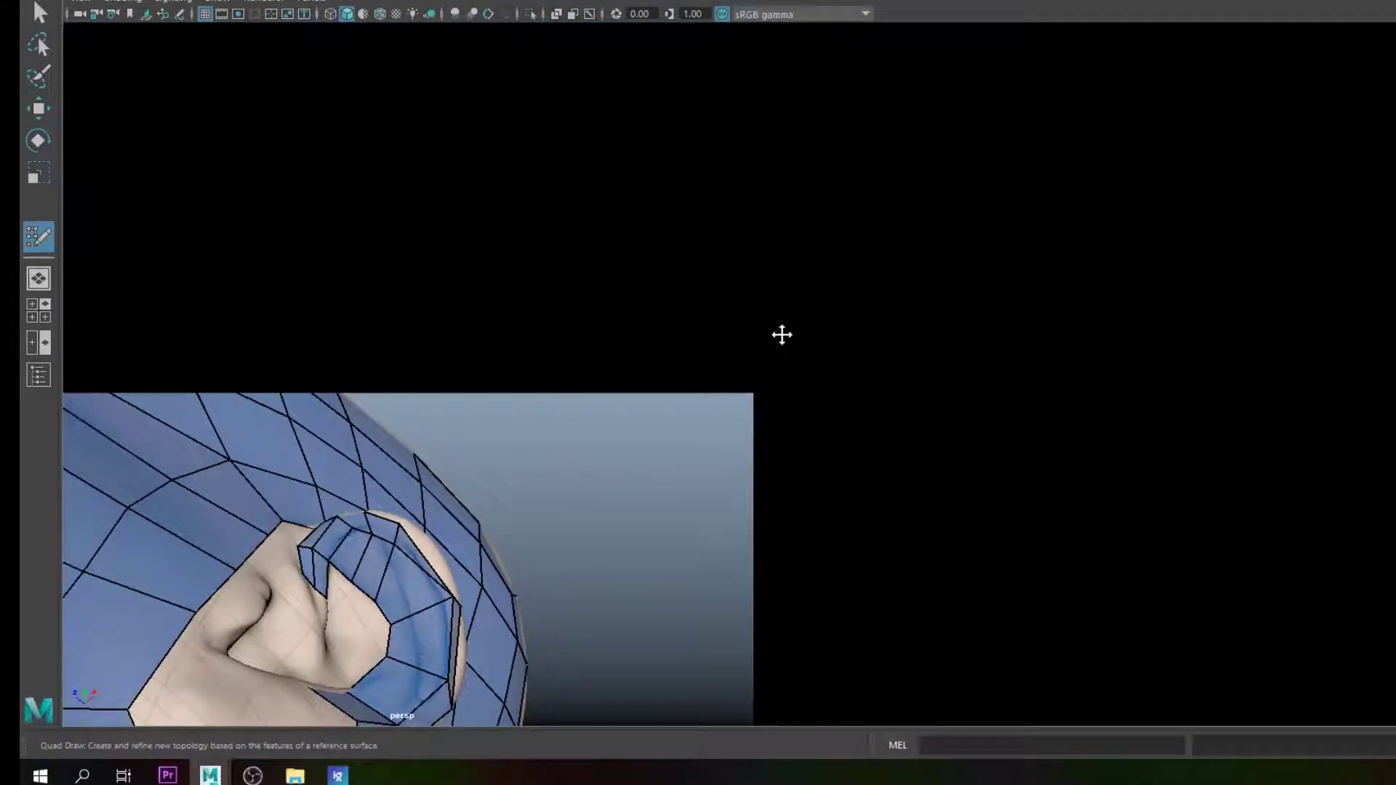
{"action": "left_click_drag", "start_coordinate": [810, 315], "coordinate": [804, 274], "text": "alt"}
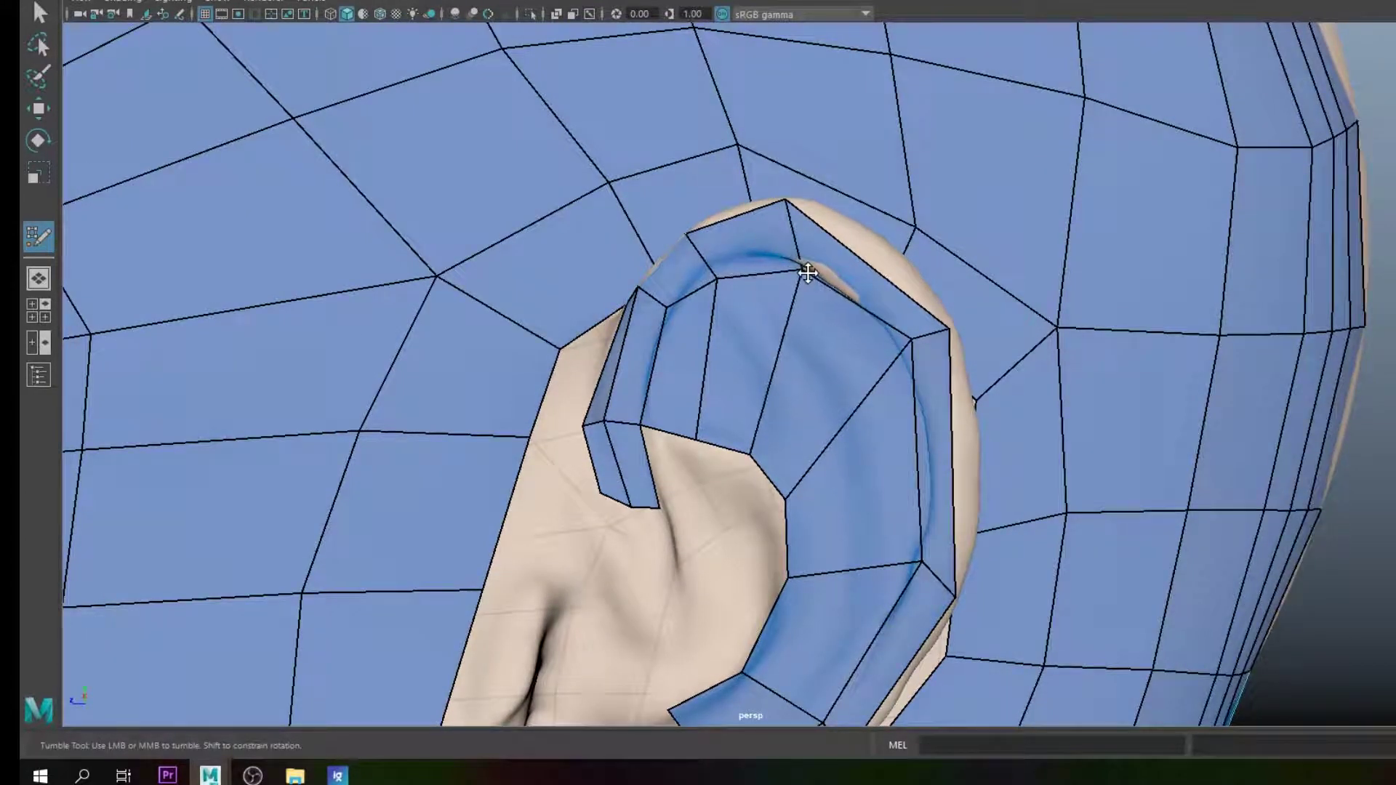
{"action": "mouse_move", "coordinate": [804, 218]}
{"action": "left_mouse_down", "text": "alt"}
{"action": "mouse_move", "coordinate": [841, 290]}
{"action": "mouse_move", "coordinate": [795, 167]}
{"action": "left_mouse_up", "text": "alt"}
{"action": "left_click", "coordinate": [794, 191]}
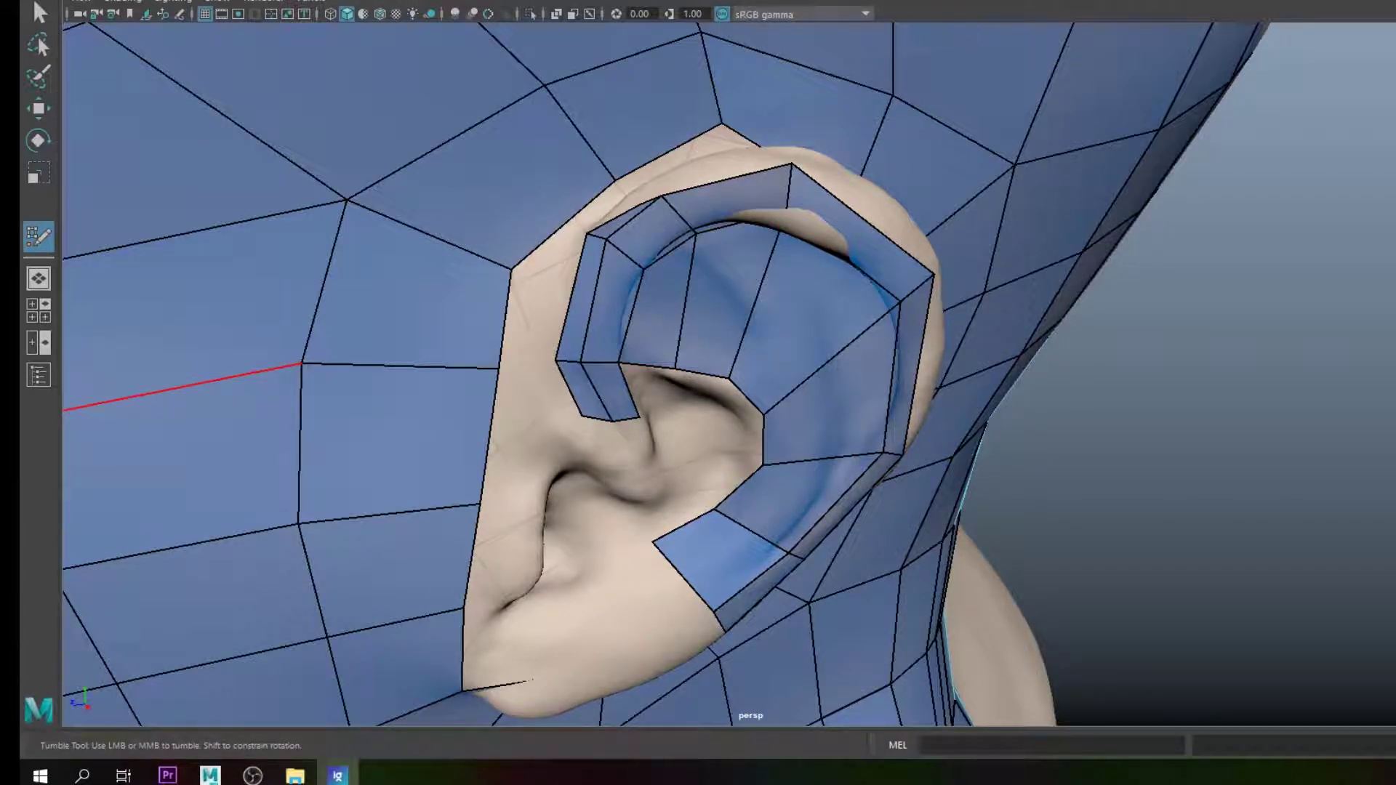
Step: Reposition the inner-row vertices beneath the upper helix rim to follow the fold of the sculpt
{"action": "mouse_move", "coordinate": [608, 399]}
{"action": "left_mouse_down", "text": "alt"}
{"action": "mouse_move", "coordinate": [567, 390]}
{"action": "mouse_move", "coordinate": [678, 345]}
{"action": "mouse_move", "coordinate": [726, 355]}
{"action": "mouse_move", "coordinate": [717, 390]}
{"action": "mouse_move", "coordinate": [599, 386]}
{"action": "left_mouse_up", "text": "alt"}
{"action": "scroll", "coordinate": [691, 498], "scroll_direction": "down", "scroll_amount": 2}
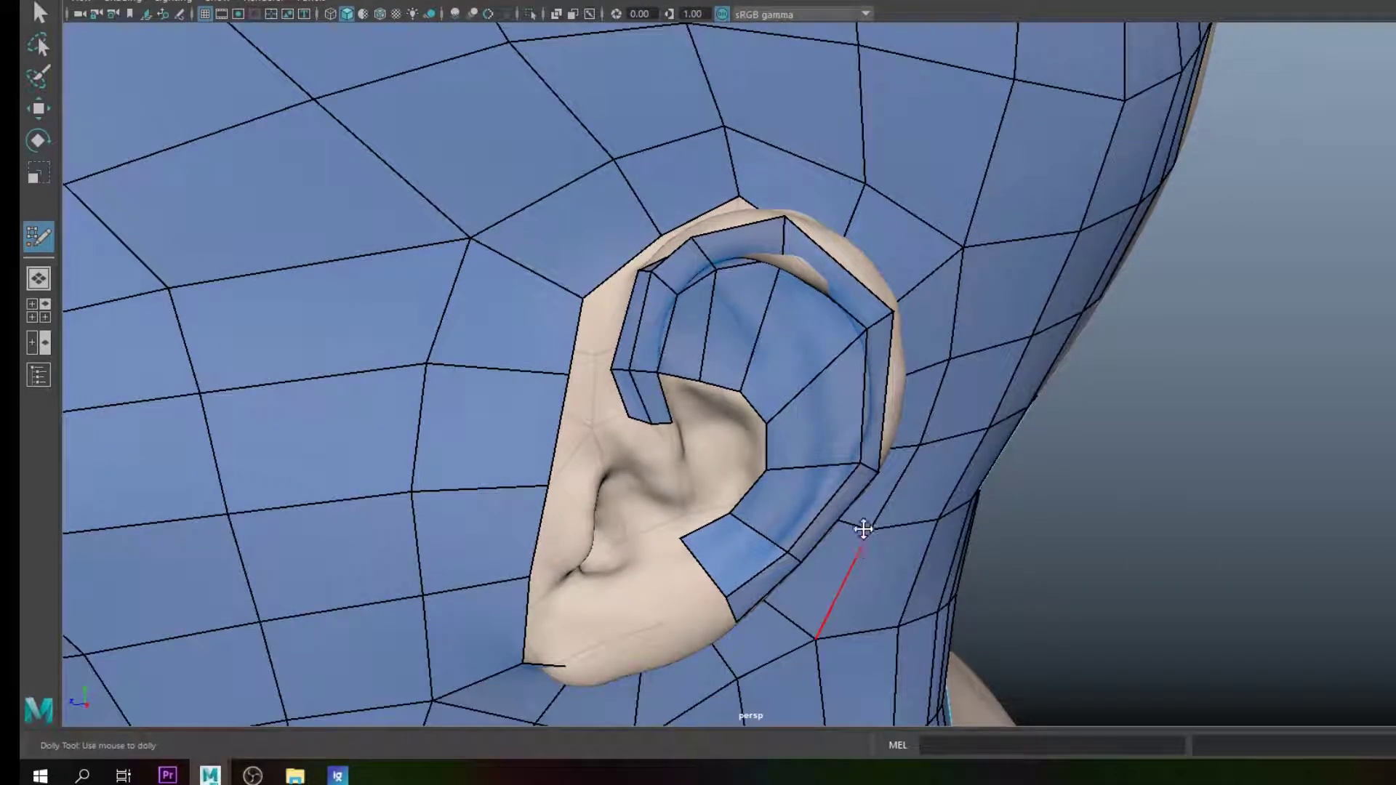
{"action": "middle_click_drag", "start_coordinate": [853, 535], "coordinate": [835, 402], "text": "alt"}
{"action": "left_click_drag", "start_coordinate": [835, 402], "coordinate": [804, 352], "text": "alt"}
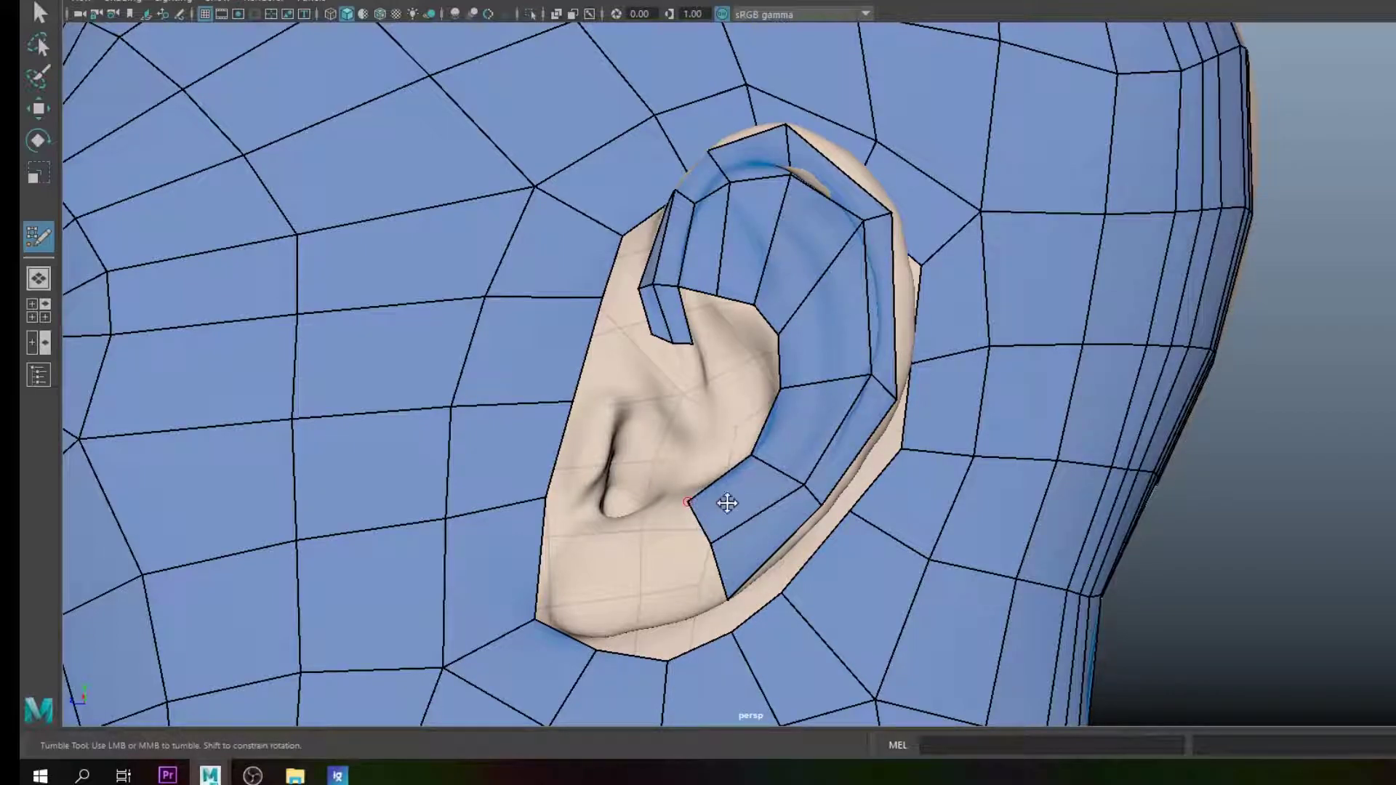
{"action": "mouse_move", "coordinate": [882, 458]}
{"action": "left_mouse_down", "text": "alt"}
{"action": "mouse_move", "coordinate": [836, 273]}
{"action": "mouse_move", "coordinate": [752, 194]}
{"action": "left_mouse_up", "text": "alt"}
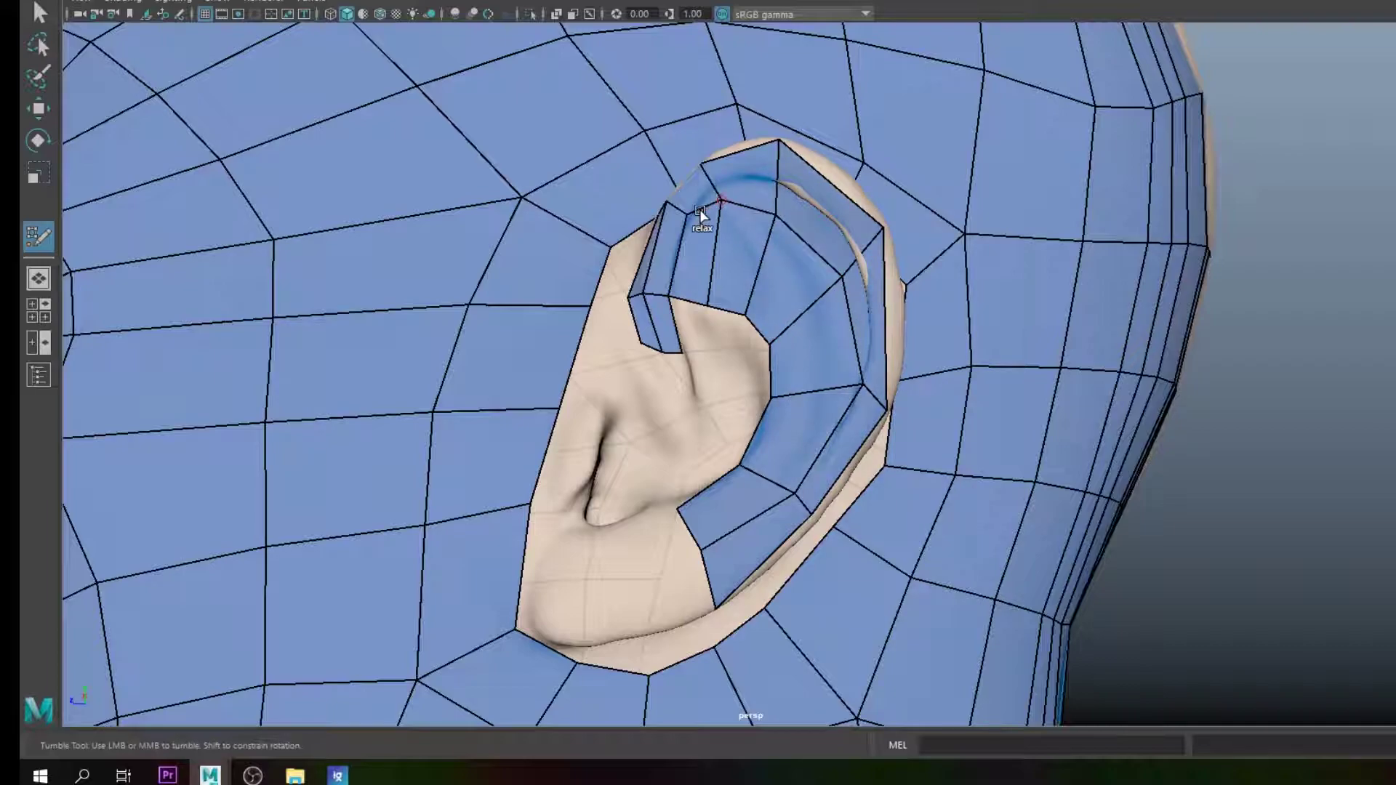
{"action": "left_click_drag", "start_coordinate": [801, 250], "coordinate": [752, 274], "text": "alt"}
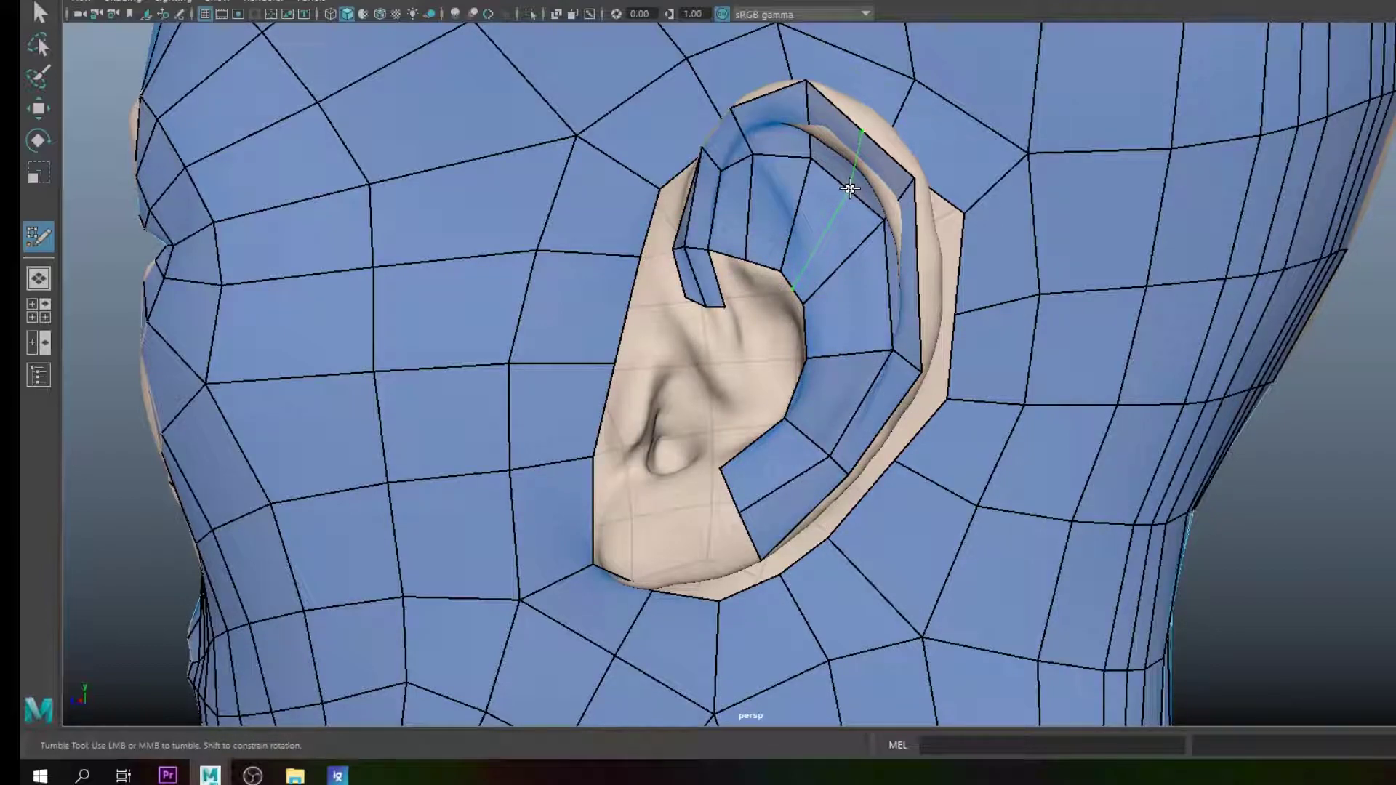
Step: Insert an edge loop across the upper rear helix and inner row, and pull its rim vertex out to the ear's contour
{"action": "left_click", "coordinate": [890, 213], "text": "ctrl"}
{"action": "scroll", "coordinate": [856, 177], "scroll_direction": "down", "scroll_amount": 5}
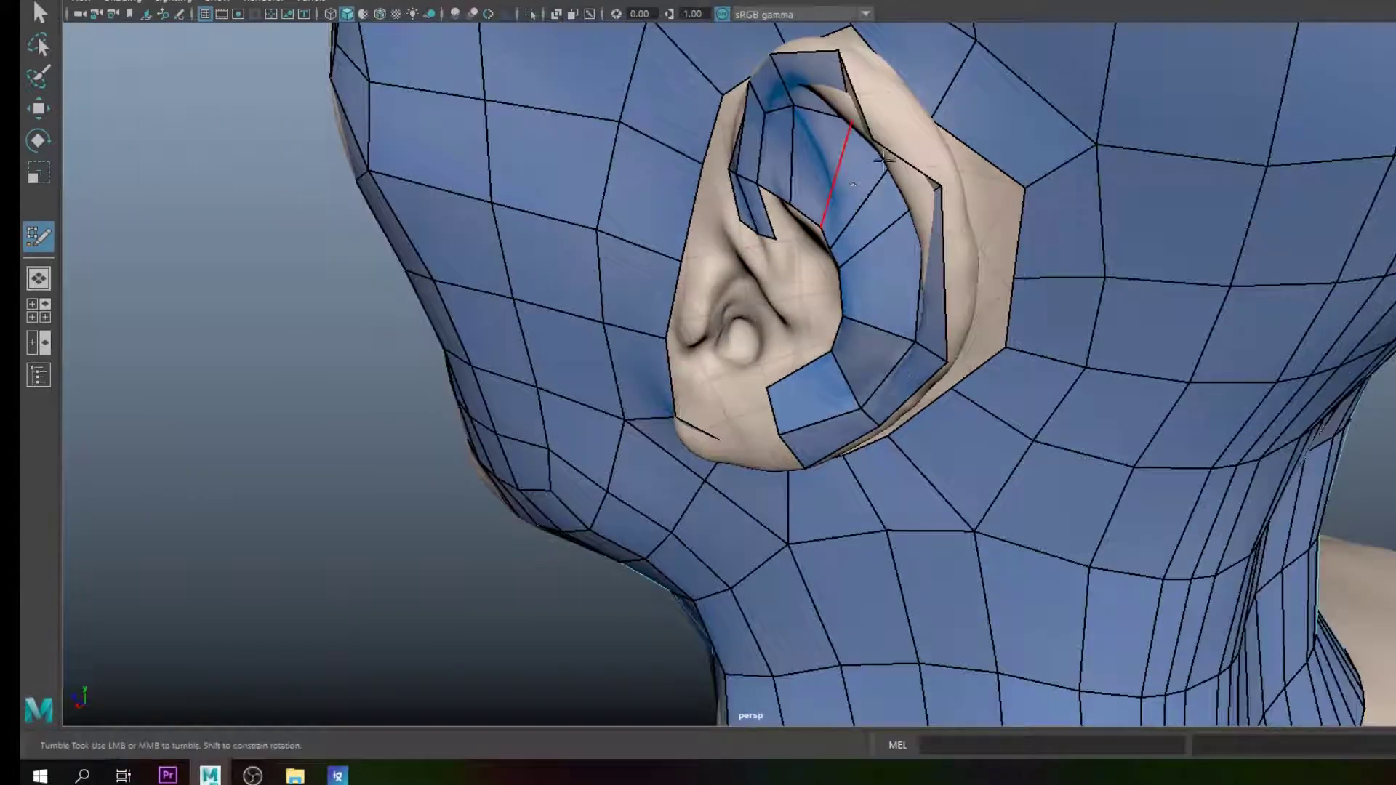
{"action": "scroll", "coordinate": [910, 118], "scroll_direction": "up", "scroll_amount": 5}
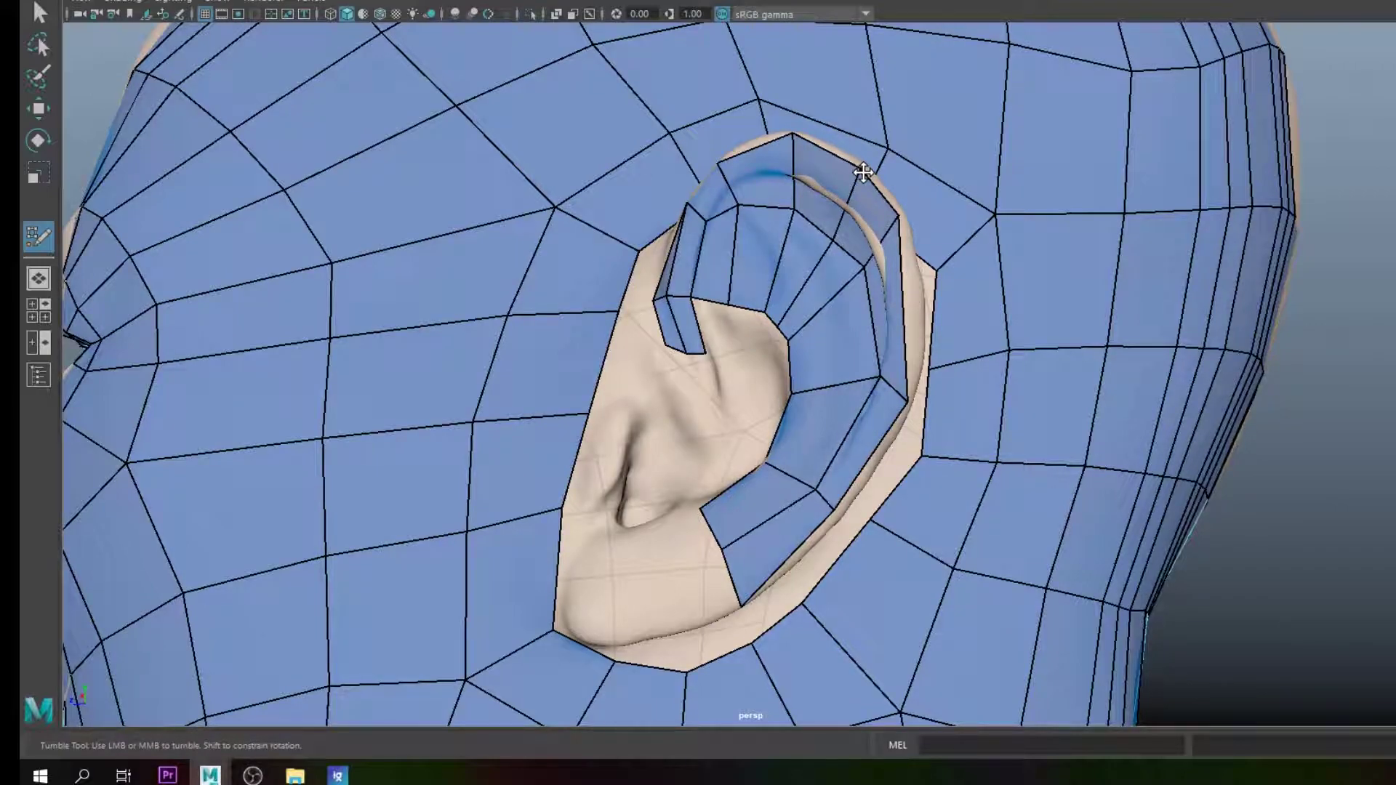
{"action": "left_click_drag", "start_coordinate": [849, 240], "coordinate": [928, 256], "text": "alt"}
{"action": "left_click_drag", "start_coordinate": [835, 325], "coordinate": [896, 165], "text": "alt"}
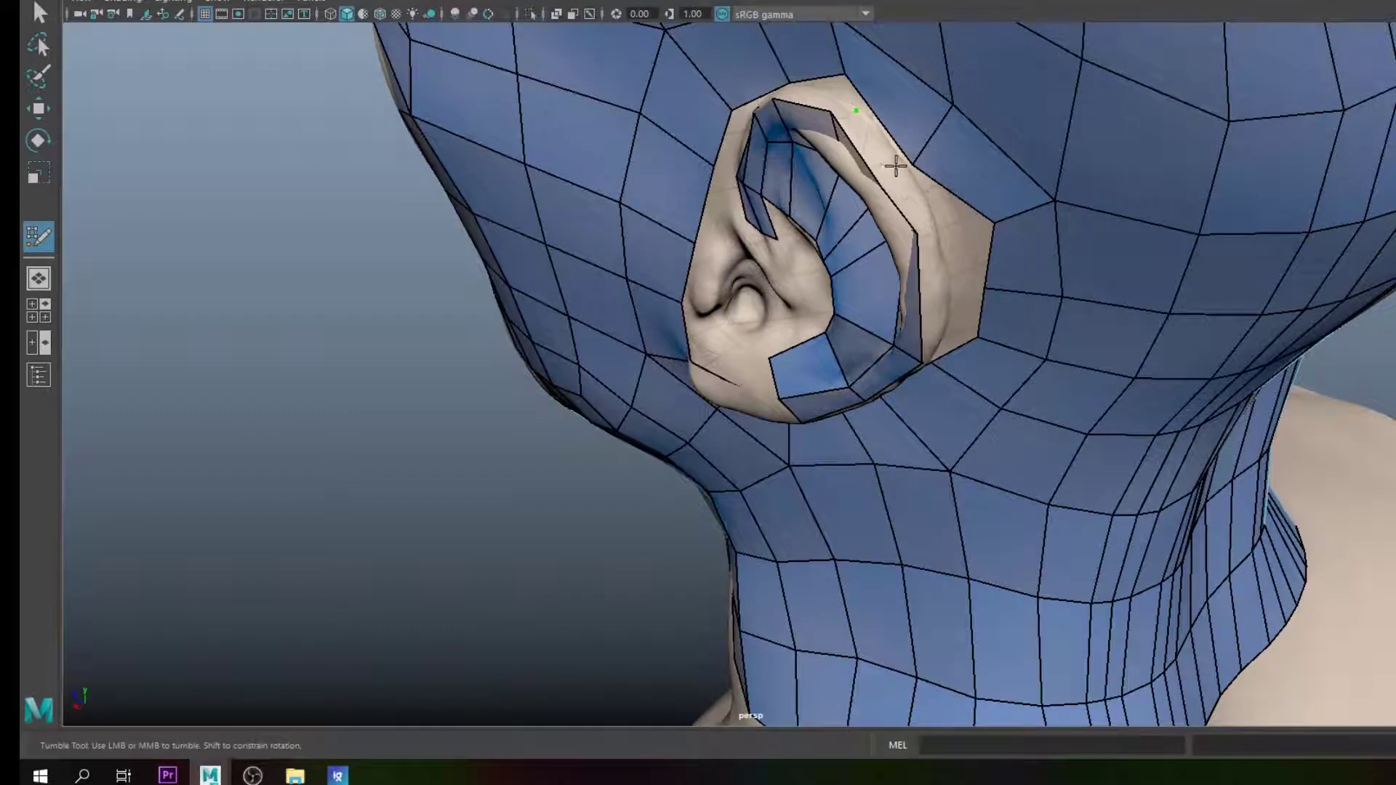
Step: Fill quads along the outer side of the upper helix, connecting the rear rim to the outer front strip
{"action": "left_click", "coordinate": [865, 145], "text": "shift"}
{"action": "mouse_move", "coordinate": [836, 178]}
{"action": "left_mouse_down", "text": "alt"}
{"action": "mouse_move", "coordinate": [901, 147]}
{"action": "mouse_move", "coordinate": [795, 178]}
{"action": "mouse_move", "coordinate": [873, 217]}
{"action": "mouse_move", "coordinate": [651, 228]}
{"action": "mouse_move", "coordinate": [653, 260]}
{"action": "mouse_move", "coordinate": [582, 149]}
{"action": "left_mouse_up", "text": "alt"}
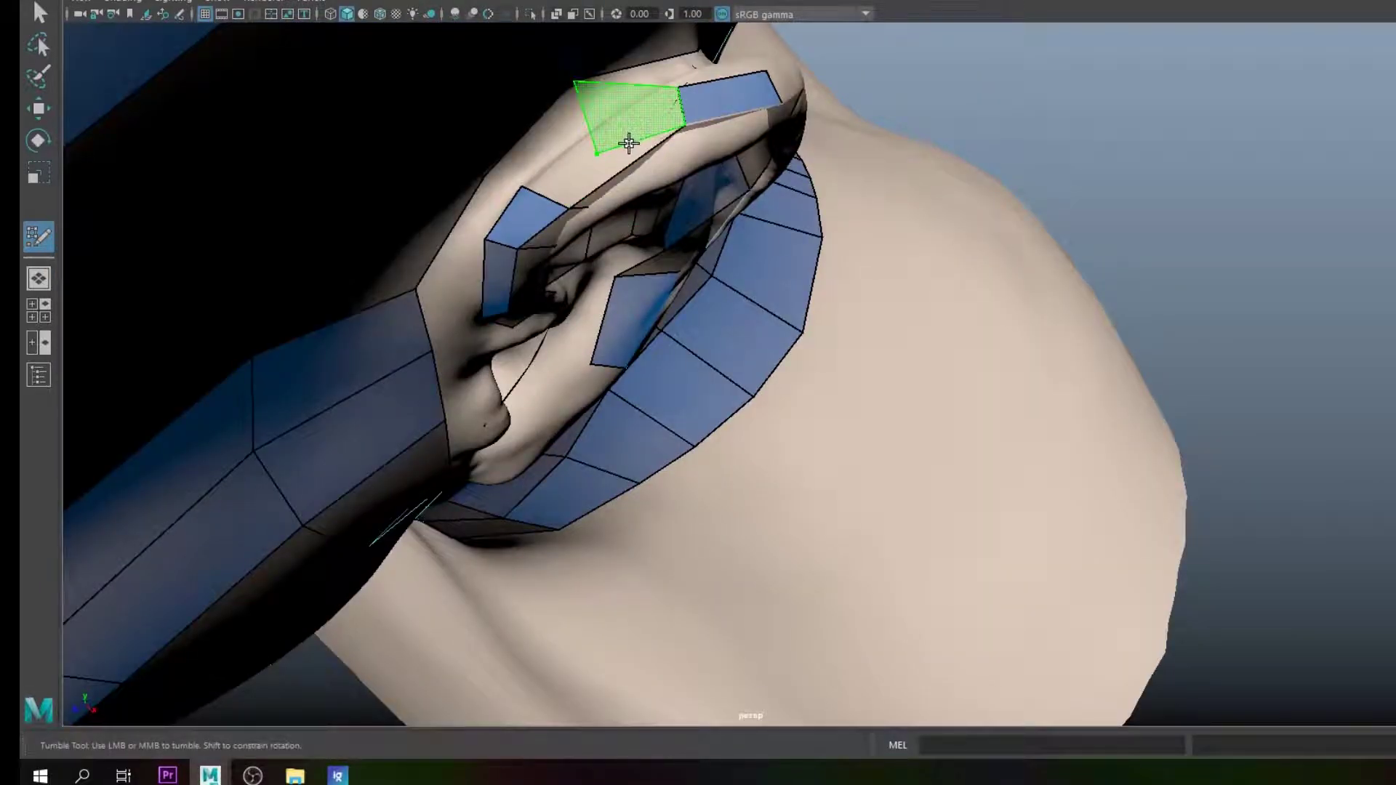
{"action": "mouse_move", "coordinate": [600, 147]}
{"action": "left_mouse_down", "text": "alt"}
{"action": "mouse_move", "coordinate": [611, 156]}
{"action": "mouse_move", "coordinate": [512, 234]}
{"action": "mouse_move", "coordinate": [524, 229]}
{"action": "left_mouse_up", "text": "alt"}
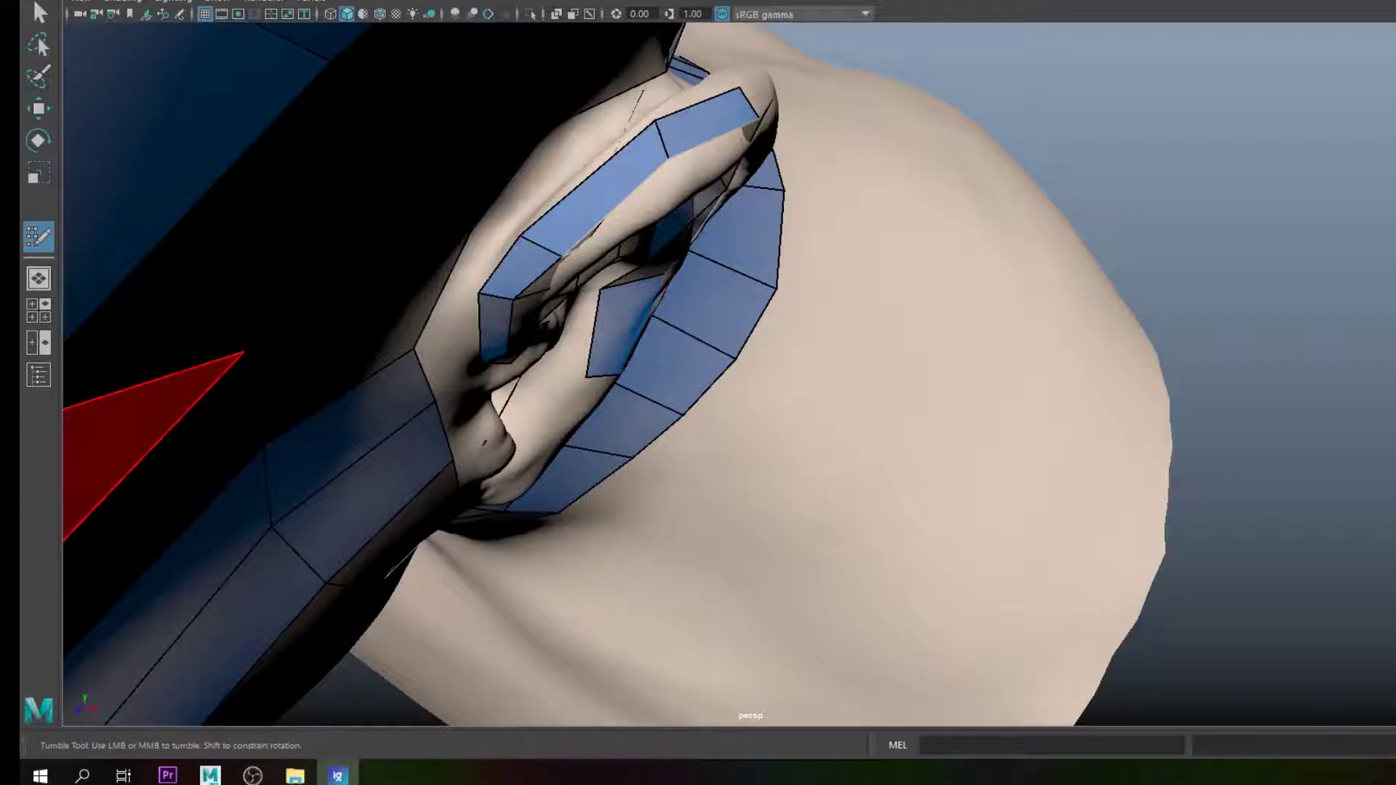
{"action": "left_click_drag", "start_coordinate": [632, 287], "coordinate": [605, 235], "text": "alt"}
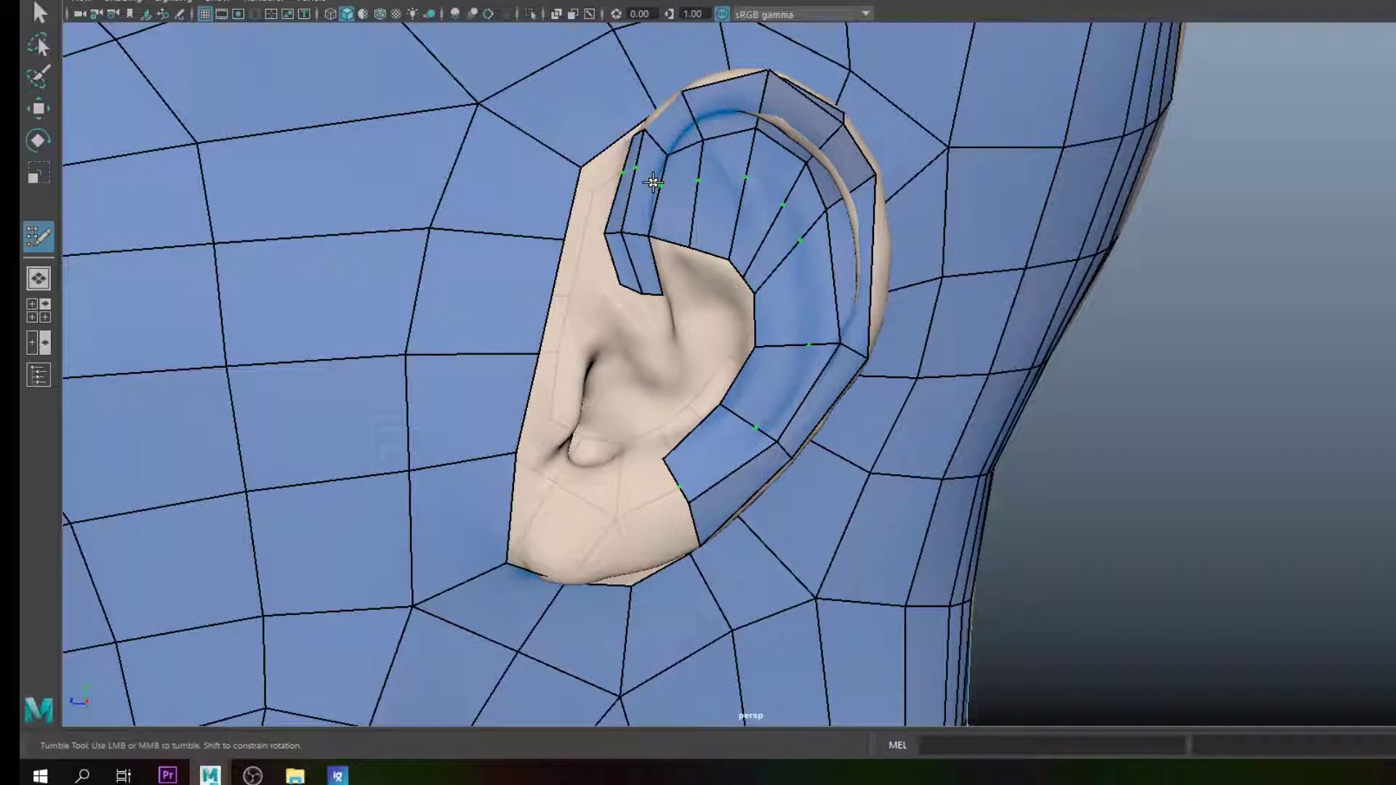
Step: Insert a lengthwise edge loop along the middle of the inner ear row and adjust its vertex in the upper ear
{"action": "left_click", "coordinate": [652, 182], "text": "ctrl"}
{"action": "middle_click_drag", "start_coordinate": [734, 275], "coordinate": [705, 253], "text": "alt"}
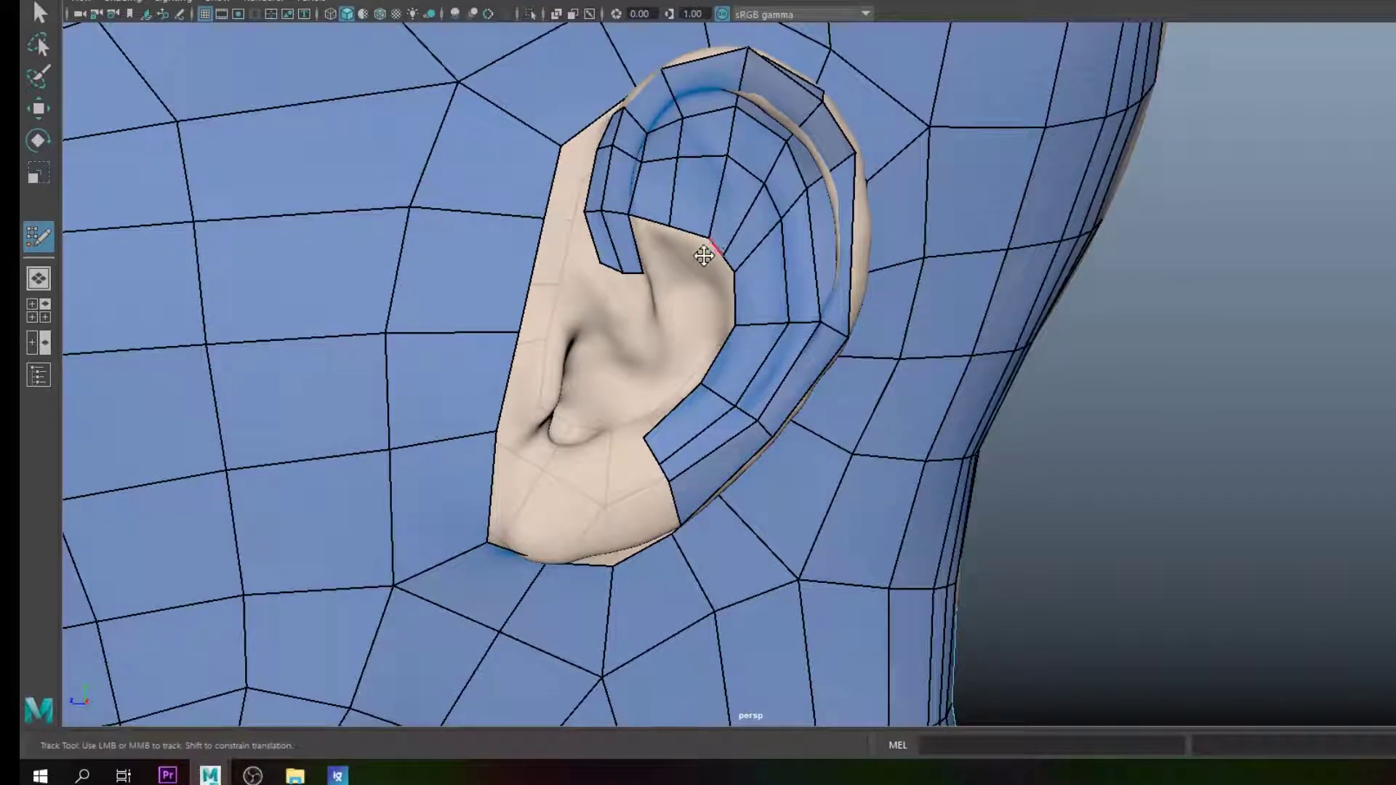
{"action": "scroll", "coordinate": [666, 262], "scroll_direction": "up", "scroll_amount": 4}
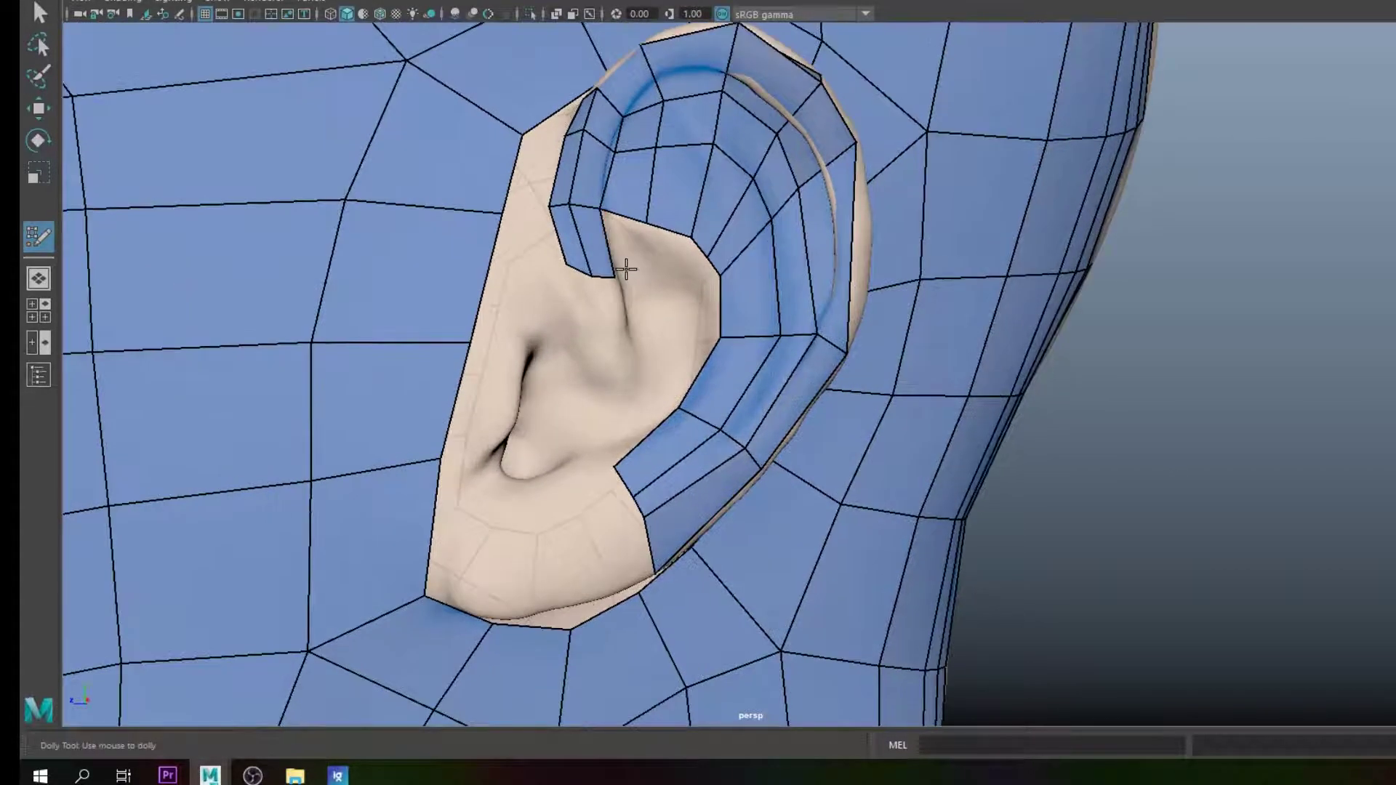
{"action": "scroll", "coordinate": [626, 270], "scroll_direction": "up", "scroll_amount": 1}
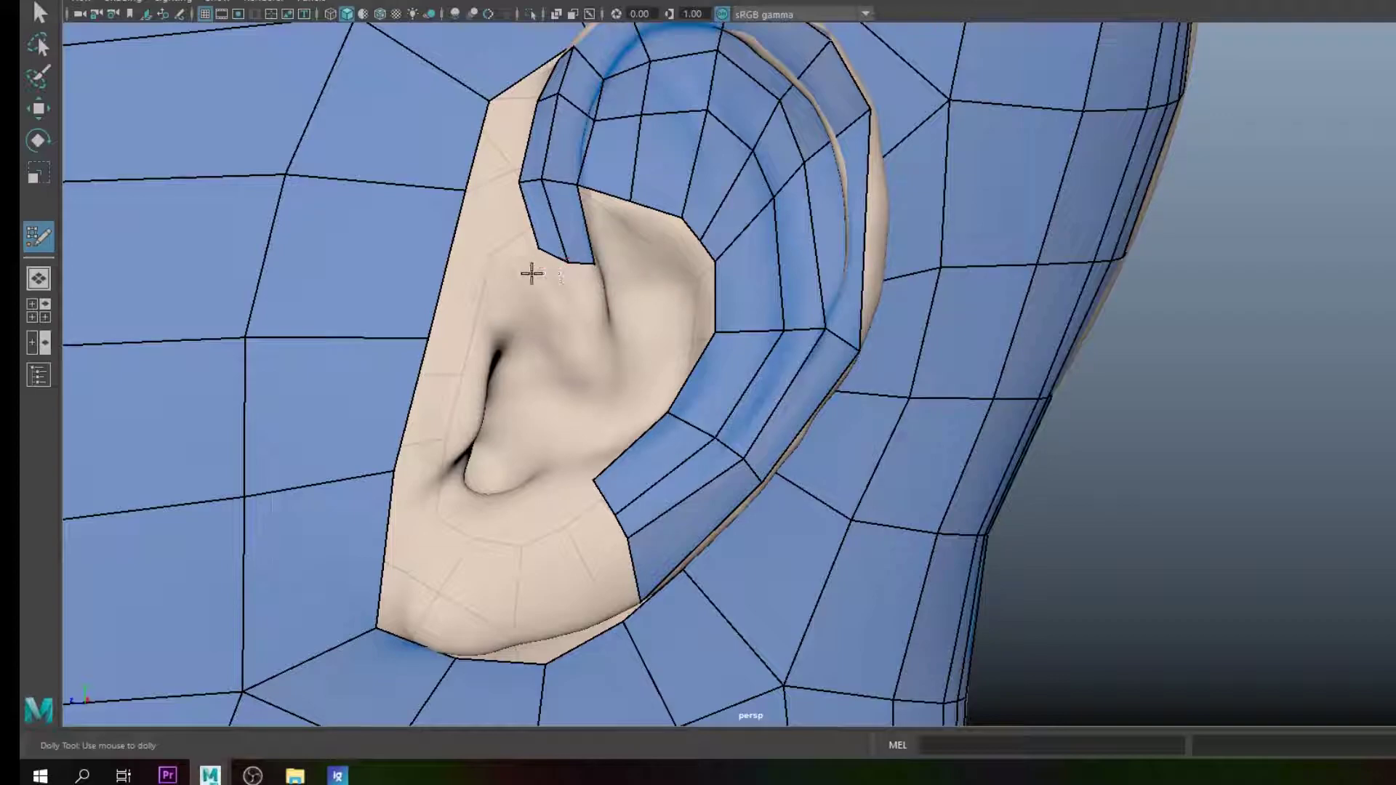
{"action": "left_click_drag", "start_coordinate": [503, 250], "coordinate": [540, 256], "text": "alt"}
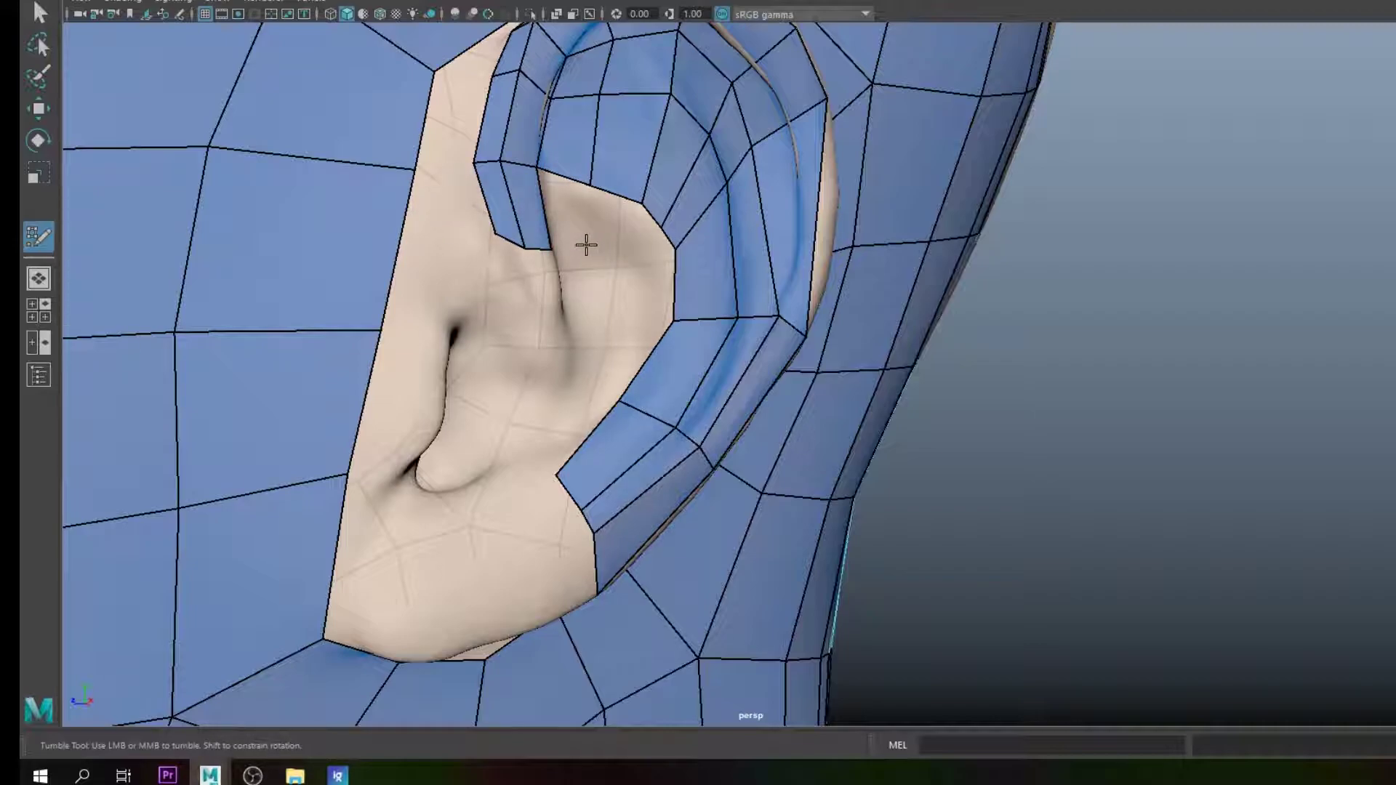
{"action": "middle_click_drag", "start_coordinate": [545, 234], "coordinate": [626, 187], "text": "alt"}
{"action": "left_click_drag", "start_coordinate": [636, 158], "coordinate": [627, 172]}
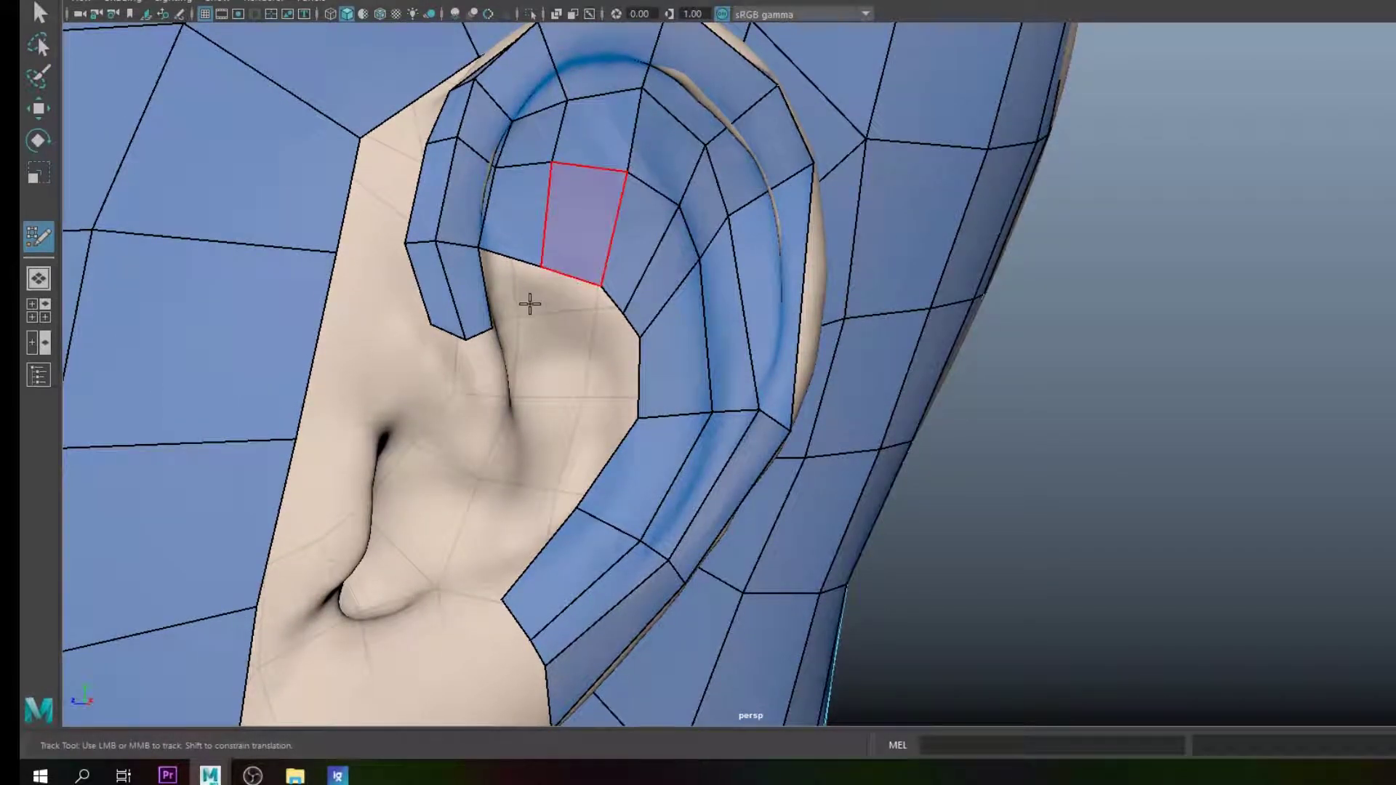
Step: Add quads along the upper edge of the ear's central opening, from the helix's inner end toward the back
{"action": "left_click", "coordinate": [564, 327], "text": "shift"}
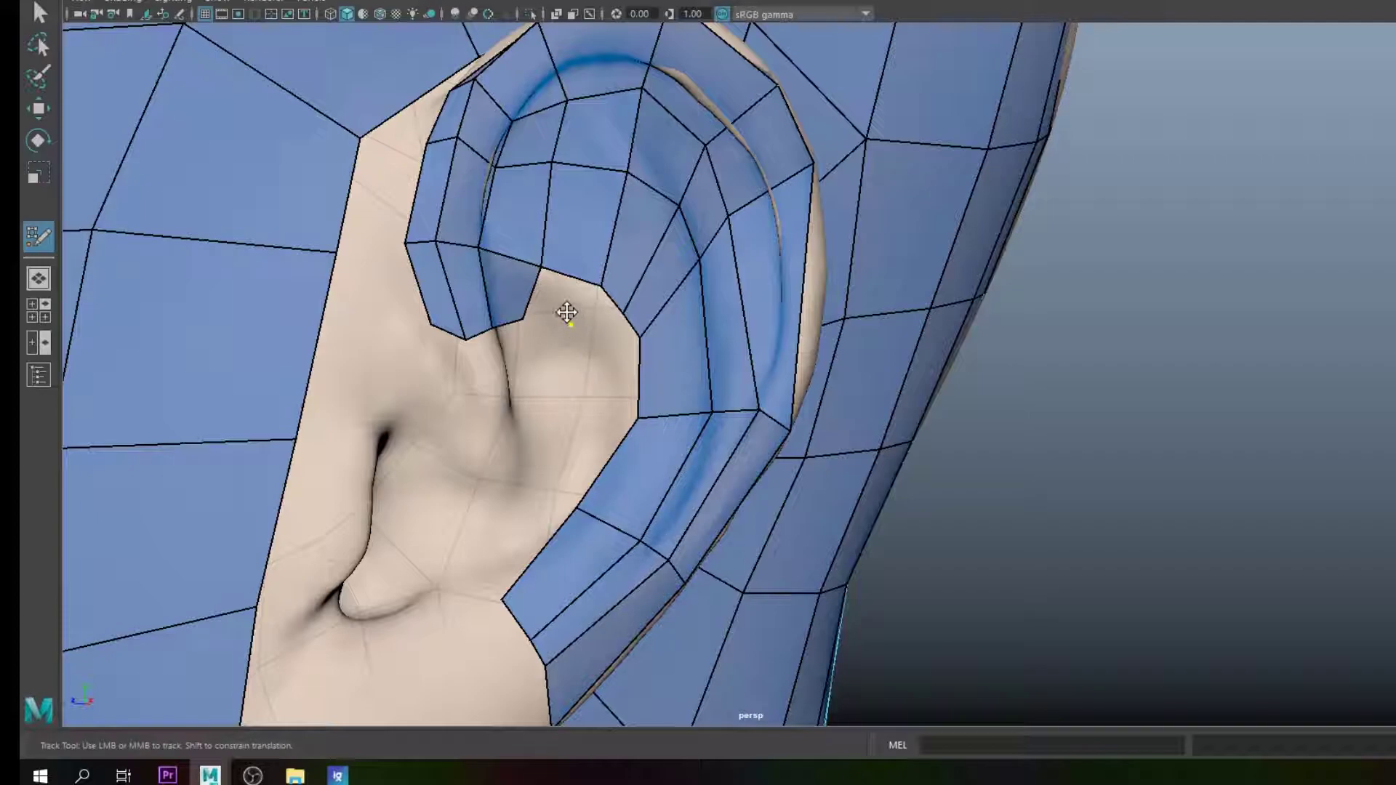
{"action": "left_click", "coordinate": [562, 304], "text": "shift"}
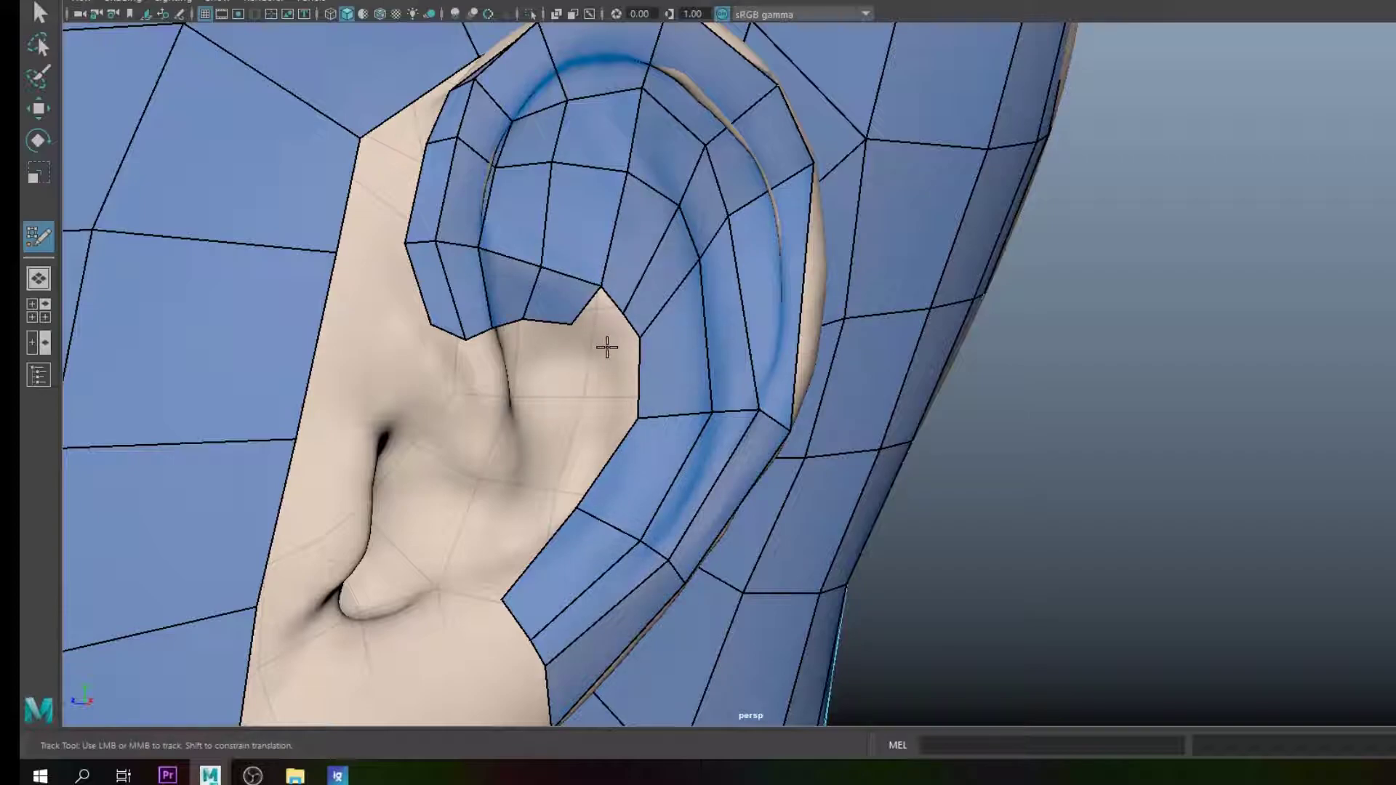
{"action": "left_click", "coordinate": [595, 312], "text": "shift"}
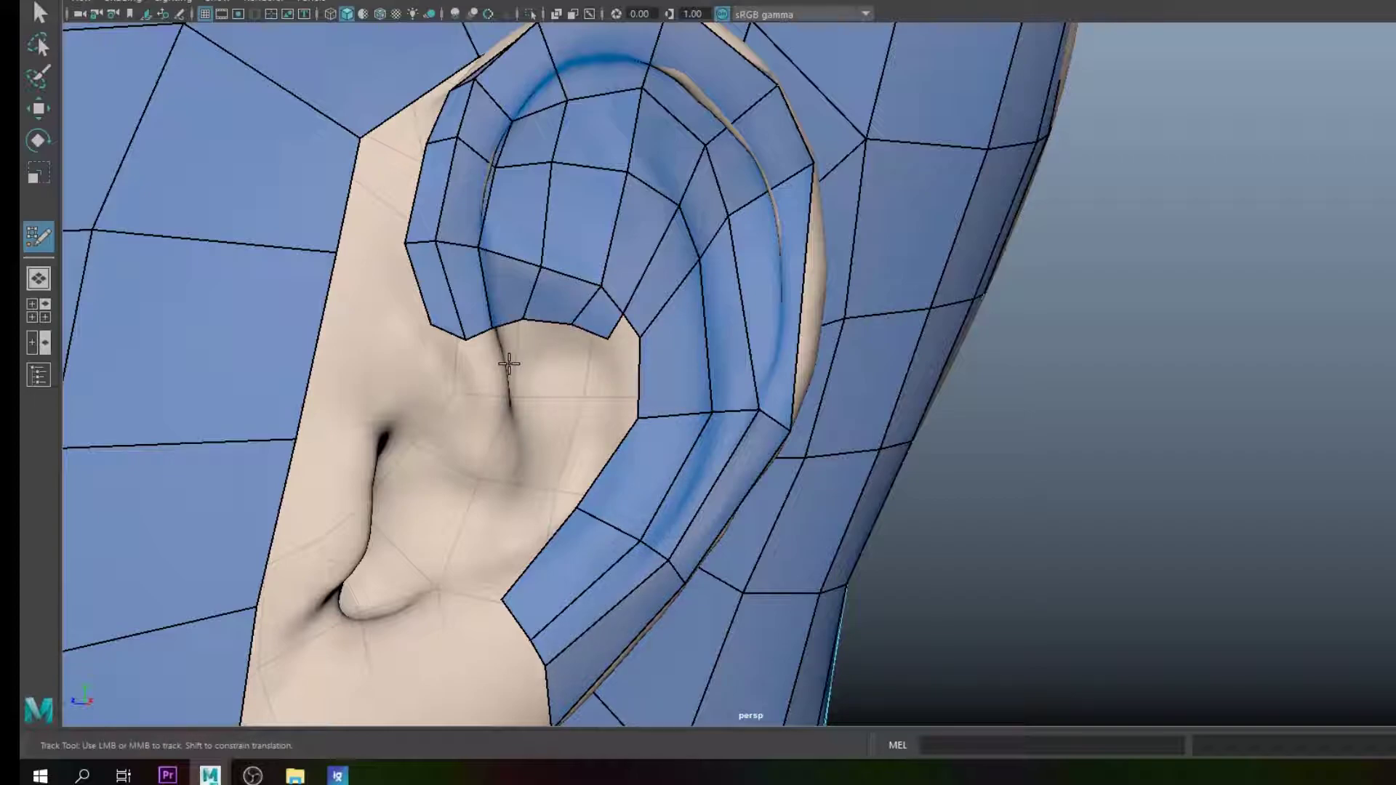
Step: Add a quad below the front end of the new row and raise its shared upper vertex
{"action": "mouse_move", "coordinate": [544, 353]}
{"action": "right_mouse_down", "text": "alt"}
{"action": "mouse_move", "coordinate": [509, 347]}
{"action": "mouse_move", "coordinate": [557, 366]}
{"action": "right_mouse_up", "text": "alt"}
{"action": "left_click_drag", "start_coordinate": [556, 365], "coordinate": [739, 376], "text": "alt"}
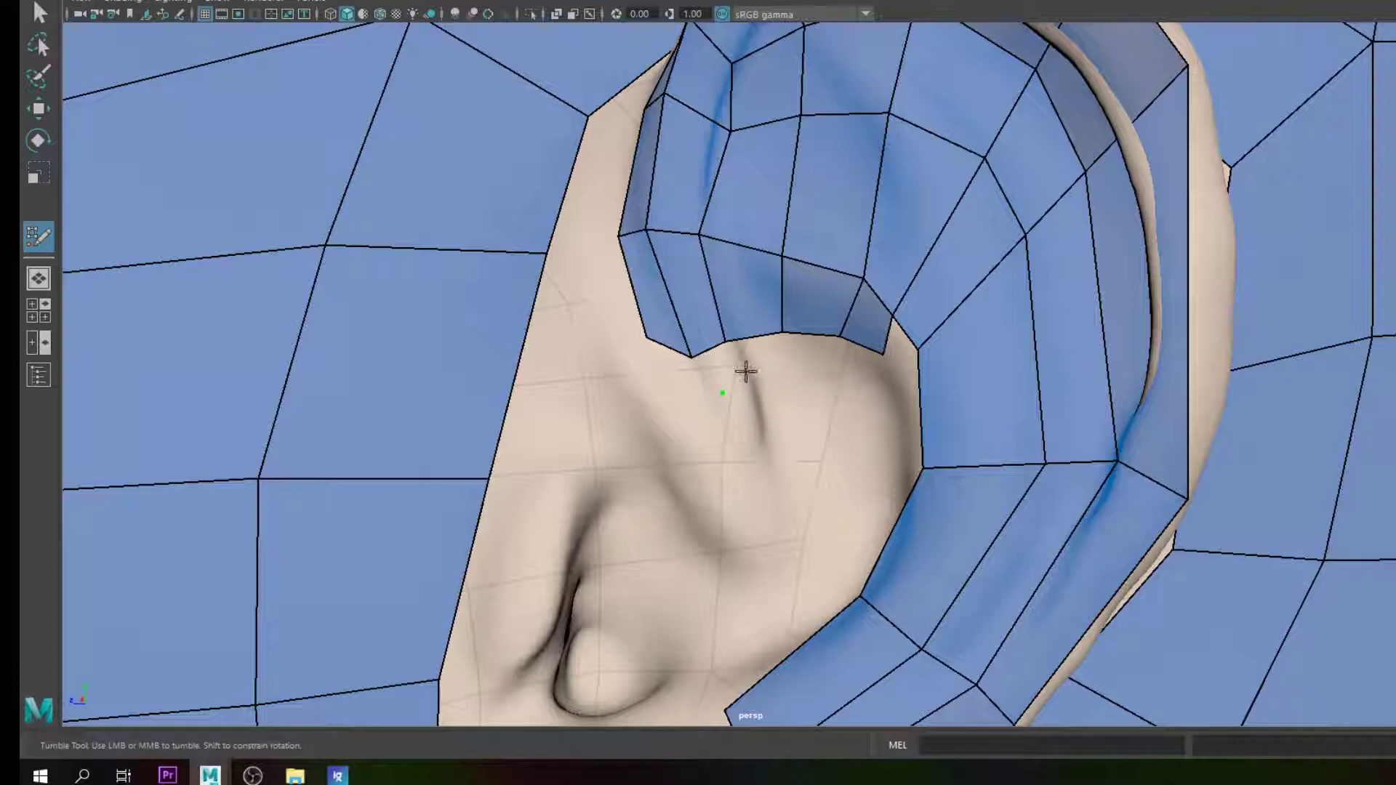
{"action": "left_click", "coordinate": [742, 393], "text": "shift"}
{"action": "left_click_drag", "start_coordinate": [723, 340], "coordinate": [718, 324]}
Step: Nudge the middle loop's vertices on the front helix to even out the edge flow
{"action": "left_click_drag", "start_coordinate": [730, 131], "coordinate": [720, 130]}
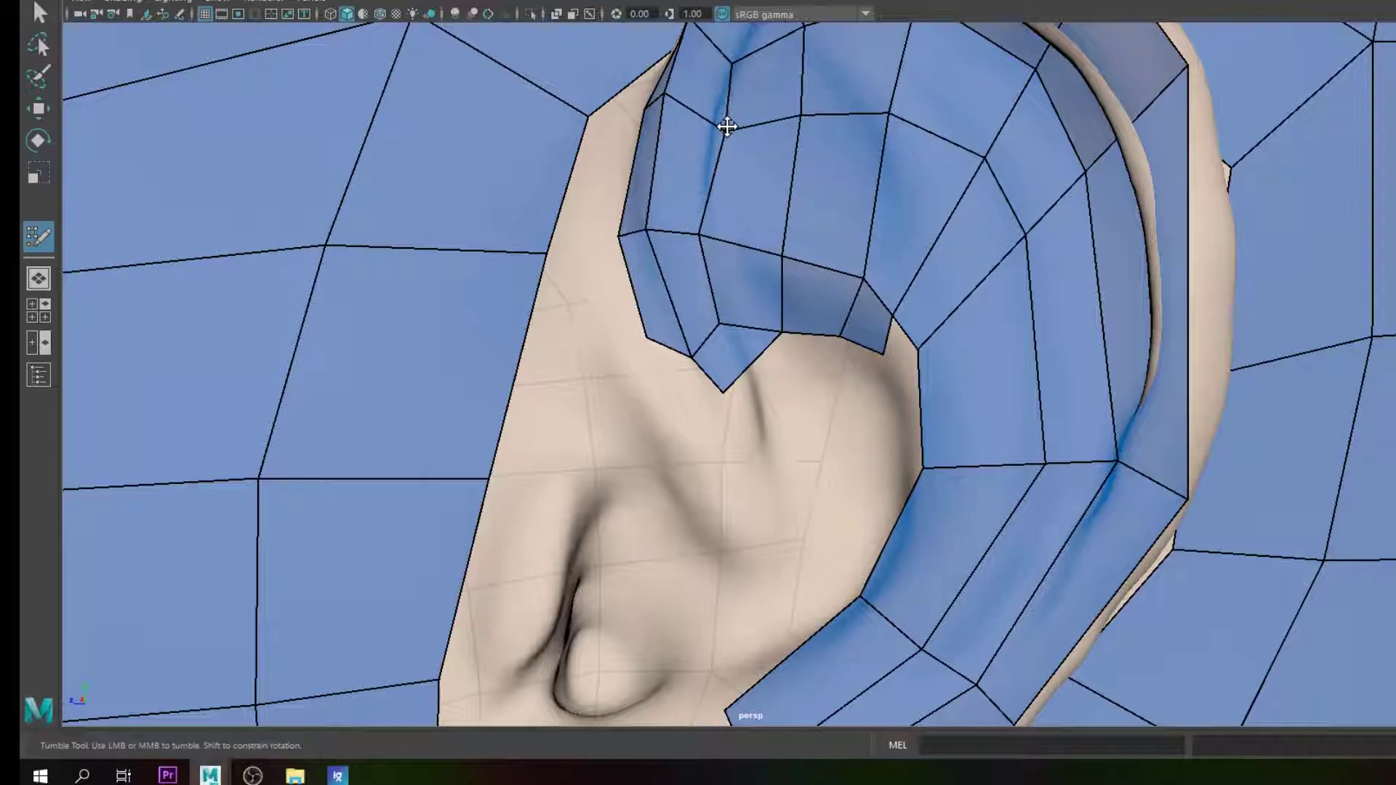
{"action": "left_click_drag", "start_coordinate": [663, 90], "coordinate": [661, 104]}
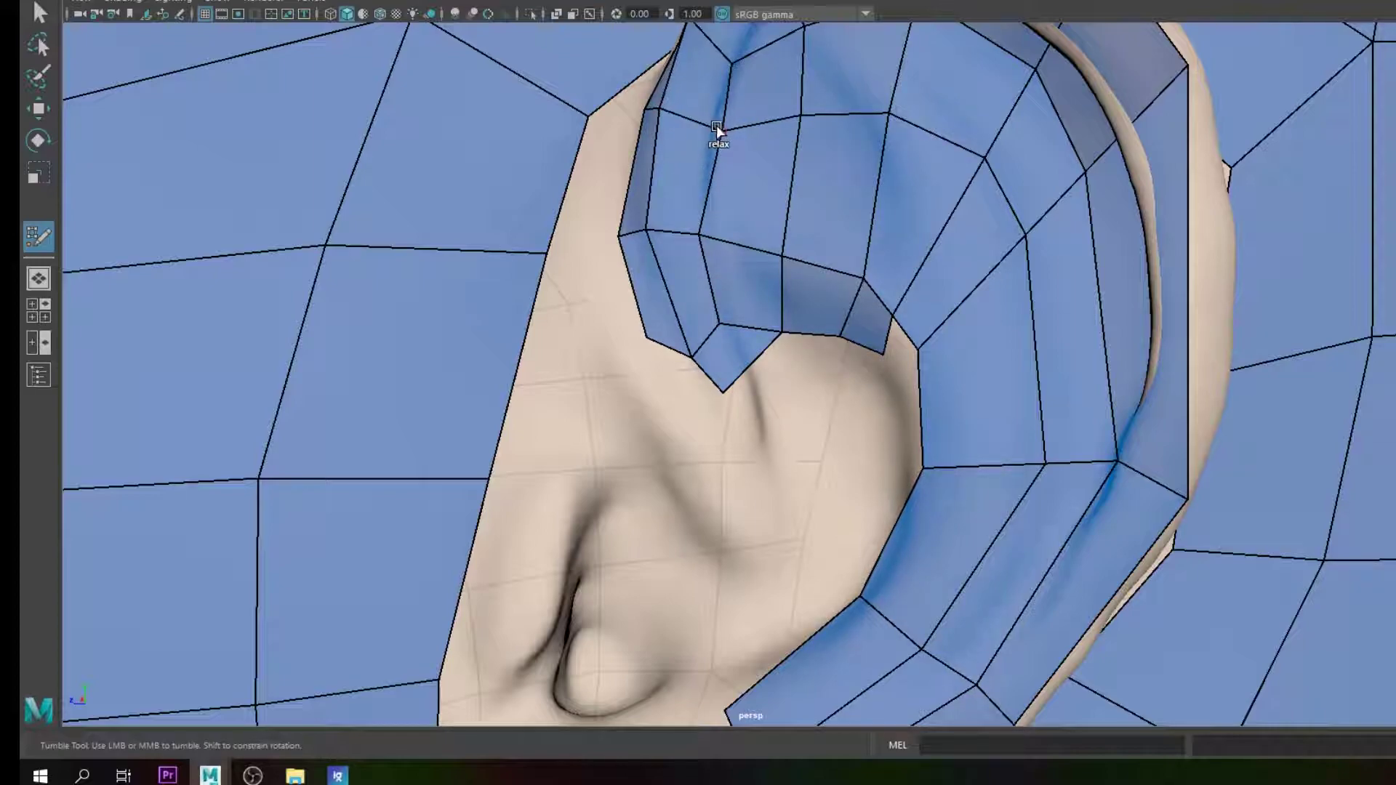
{"action": "left_click_drag", "start_coordinate": [731, 131], "coordinate": [724, 128]}
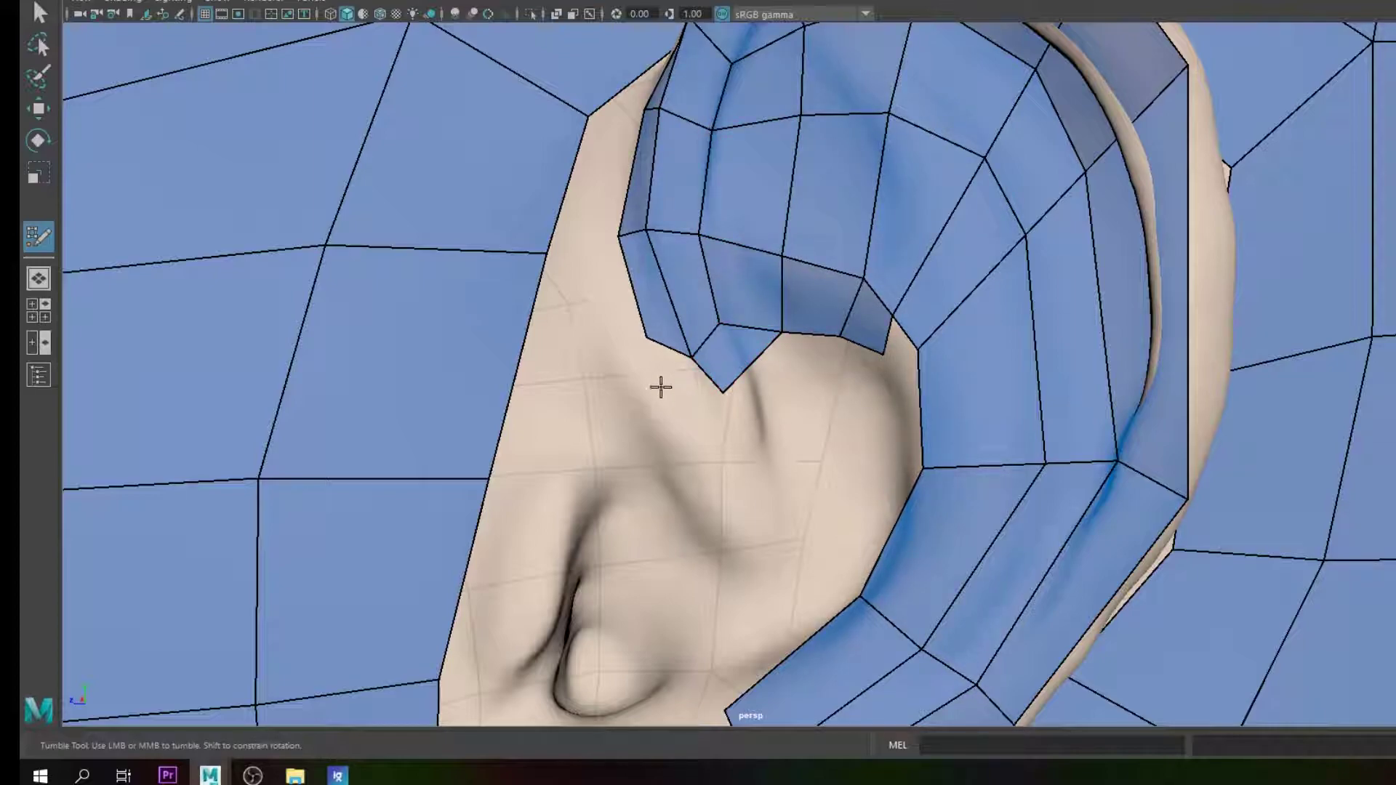
Step: Add a quad below the lower end of the front helix strip, next to the small corner face above the ear opening
{"action": "left_click_drag", "start_coordinate": [656, 381], "coordinate": [645, 399], "text": "alt"}
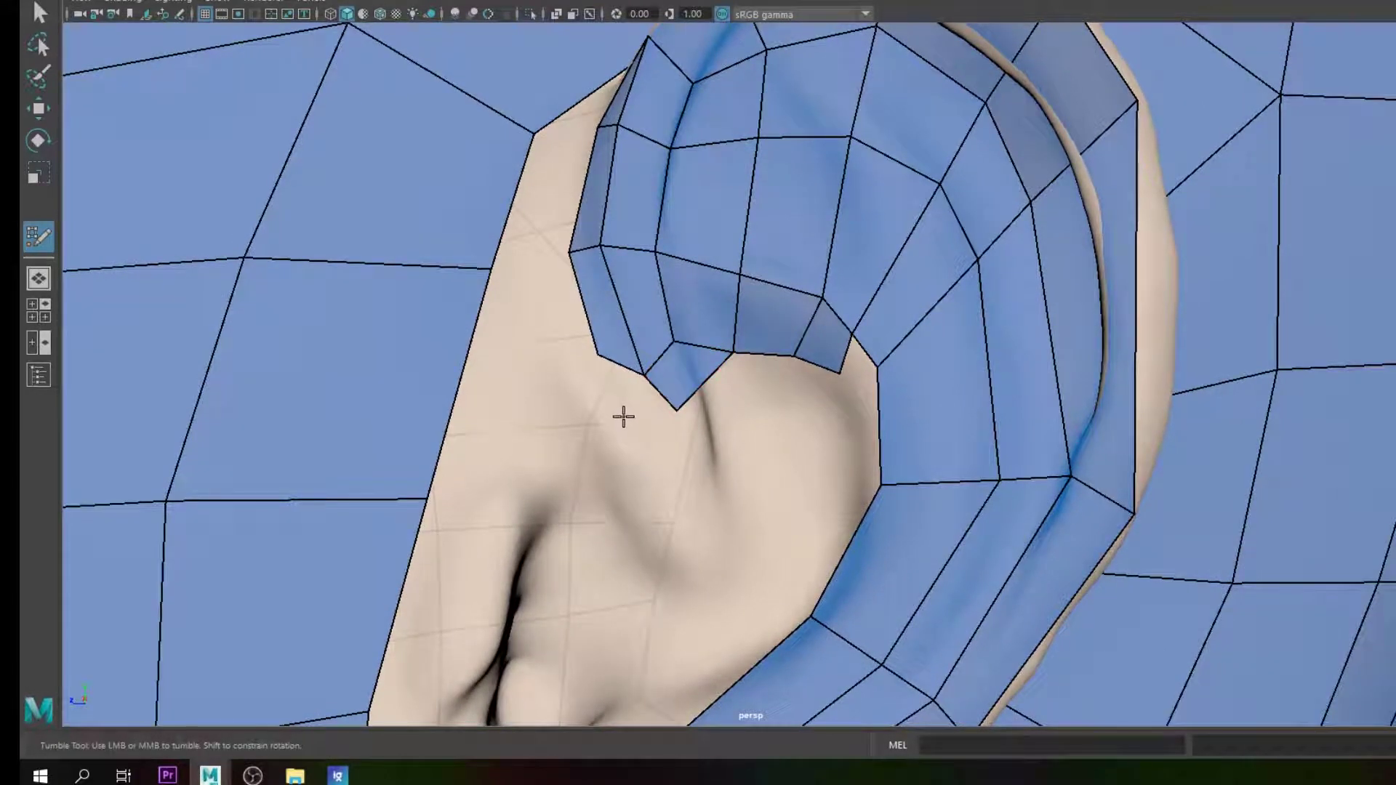
{"action": "left_click", "coordinate": [626, 422]}
{"action": "left_click", "coordinate": [642, 403], "text": "shift"}
{"action": "mouse_move", "coordinate": [626, 385]}
{"action": "left_mouse_down", "text": "alt"}
{"action": "mouse_move", "coordinate": [661, 415]}
{"action": "mouse_move", "coordinate": [620, 380]}
{"action": "mouse_move", "coordinate": [692, 408]}
{"action": "left_mouse_up", "text": "alt"}
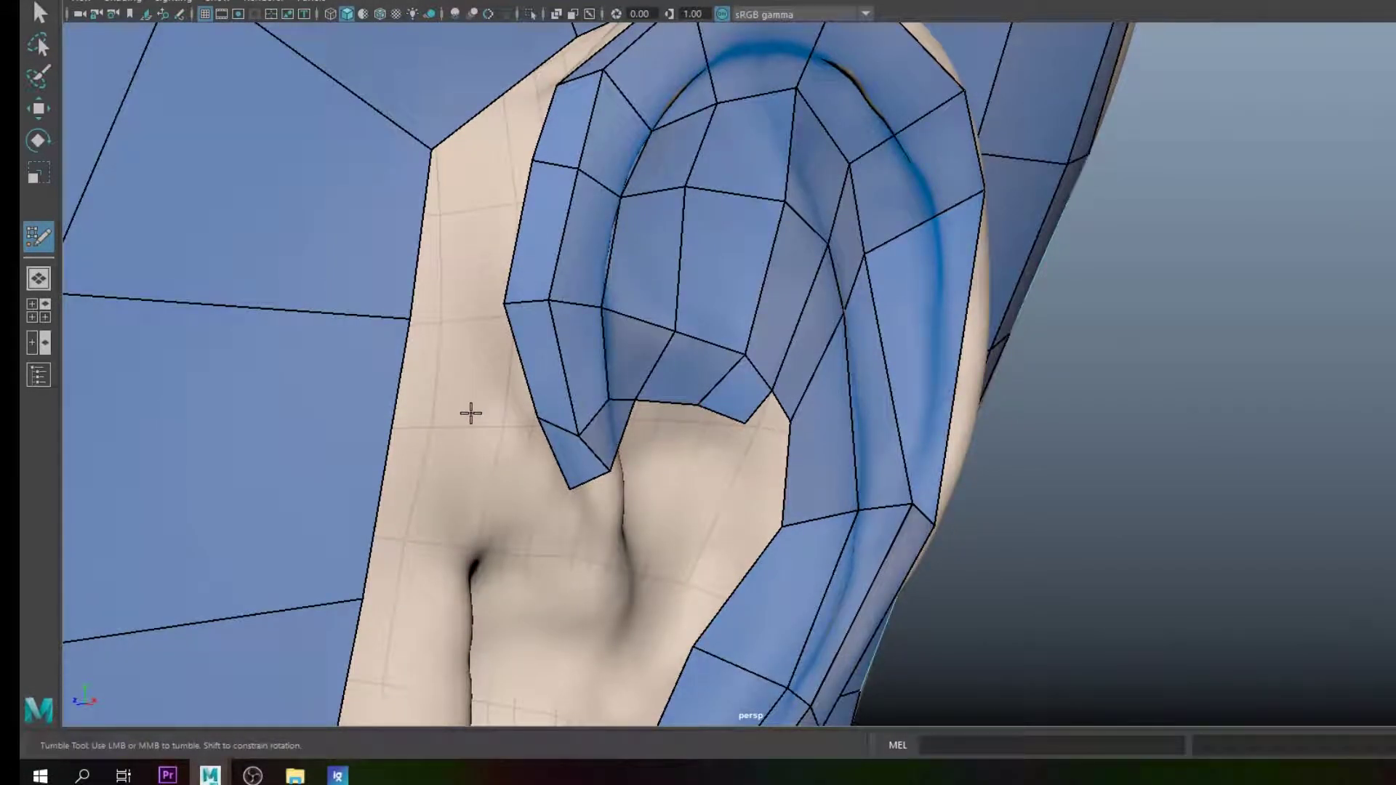
Step: Add a row of quads along the front edge of the helix, working upward from its lower end
{"action": "left_click", "coordinate": [473, 317]}
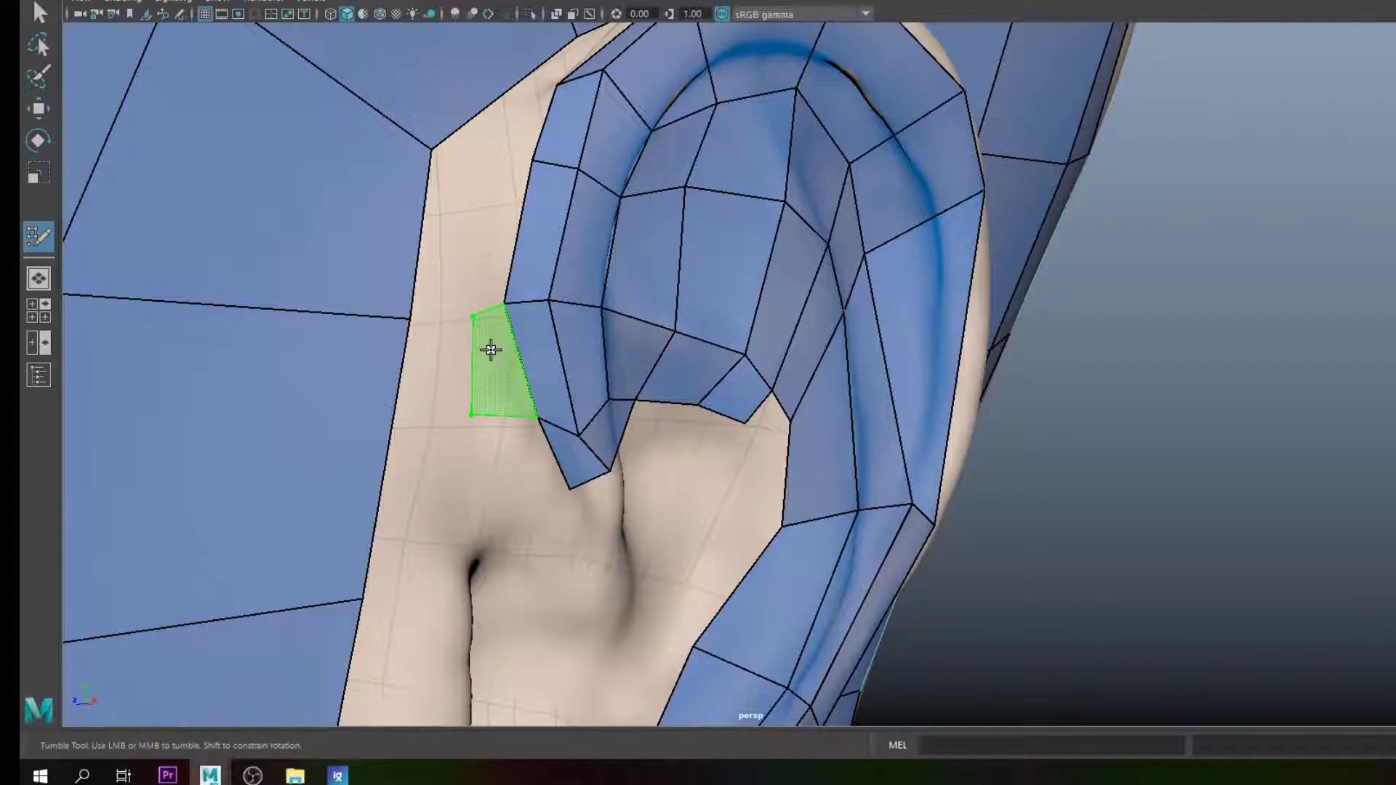
{"action": "left_click", "coordinate": [491, 350], "text": "shift"}
{"action": "mouse_move", "coordinate": [489, 315]}
{"action": "left_mouse_down", "text": "alt"}
{"action": "mouse_move", "coordinate": [545, 233]}
{"action": "mouse_move", "coordinate": [495, 370]}
{"action": "mouse_move", "coordinate": [513, 374]}
{"action": "mouse_move", "coordinate": [417, 349]}
{"action": "left_mouse_up", "text": "alt"}
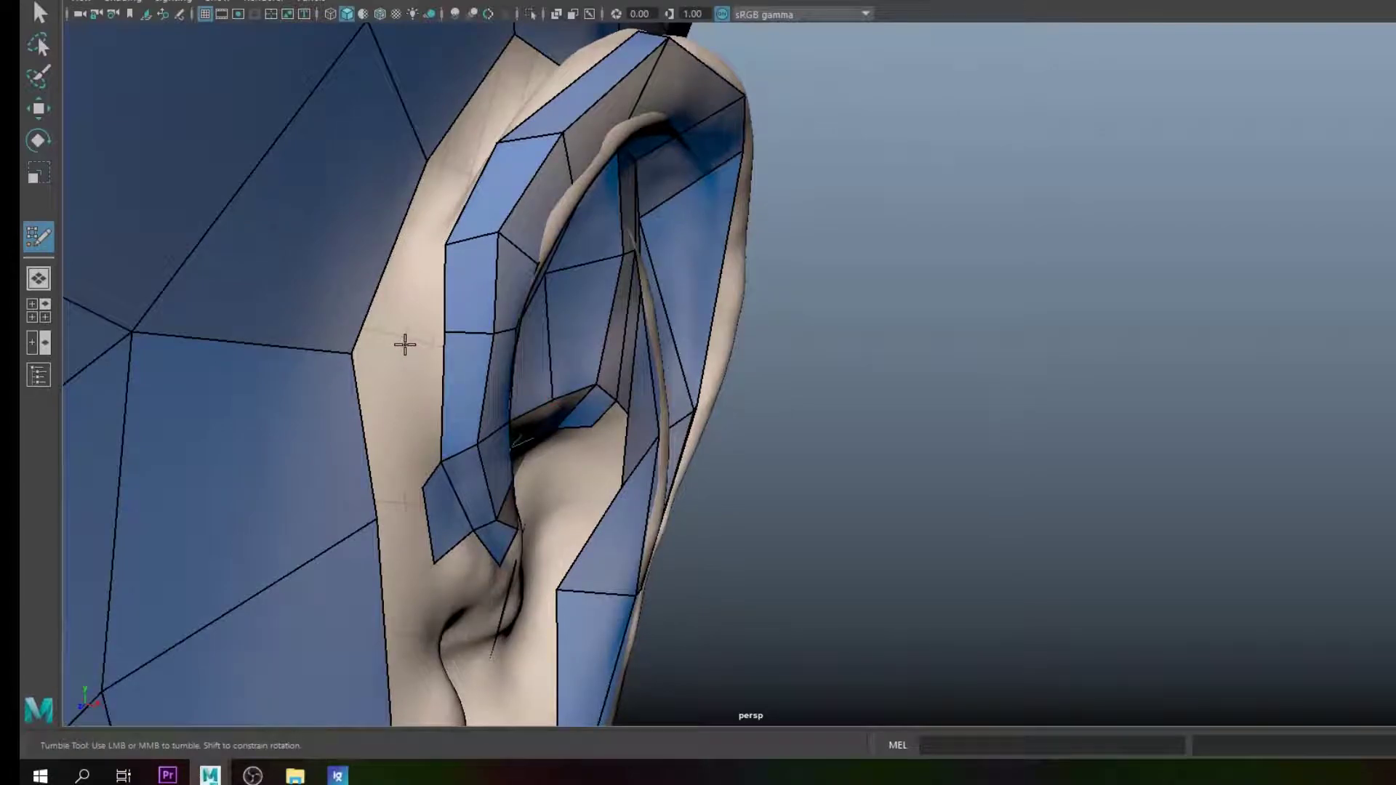
{"action": "left_click", "coordinate": [421, 404], "text": "shift"}
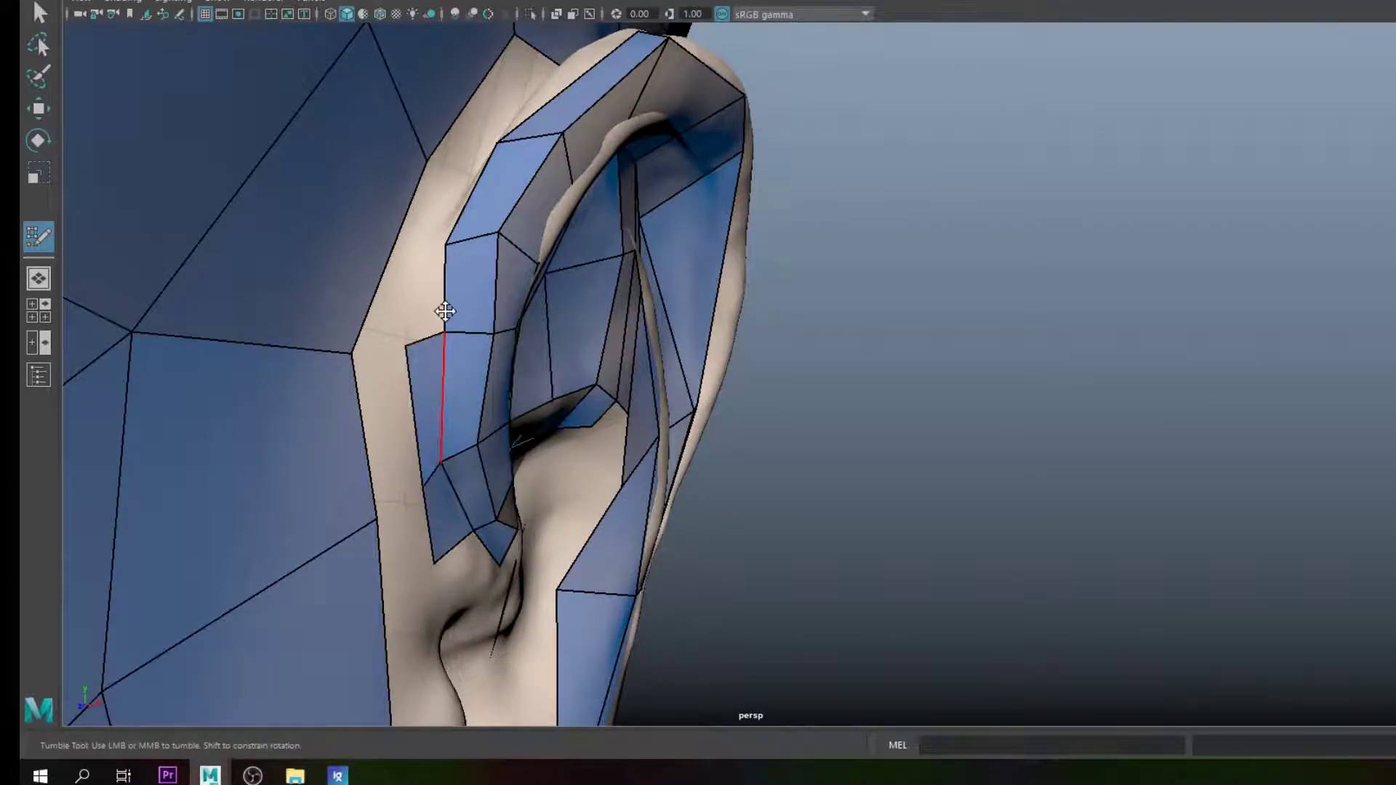
{"action": "middle_click_drag", "start_coordinate": [421, 404], "coordinate": [421, 471], "text": "alt"}
{"action": "left_click_drag", "start_coordinate": [436, 287], "coordinate": [680, 393], "text": "alt"}
{"action": "left_click", "coordinate": [411, 366], "text": "shift"}
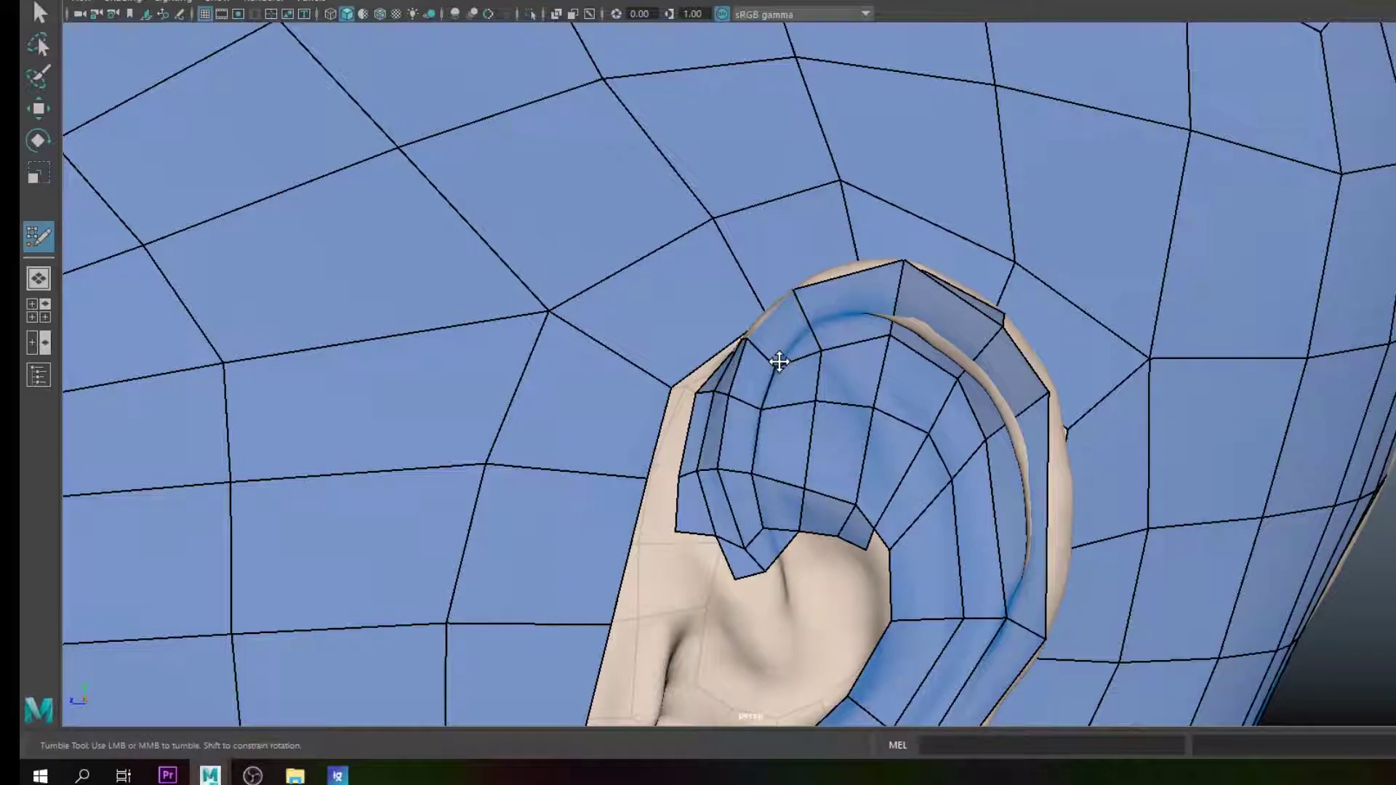
Step: Reposition the outer-edge vertices of the strip along the helix's top rim to even out its width
{"action": "scroll", "coordinate": [765, 386], "scroll_direction": "down", "scroll_amount": 2}
{"action": "key", "text": "alt+Tab"}
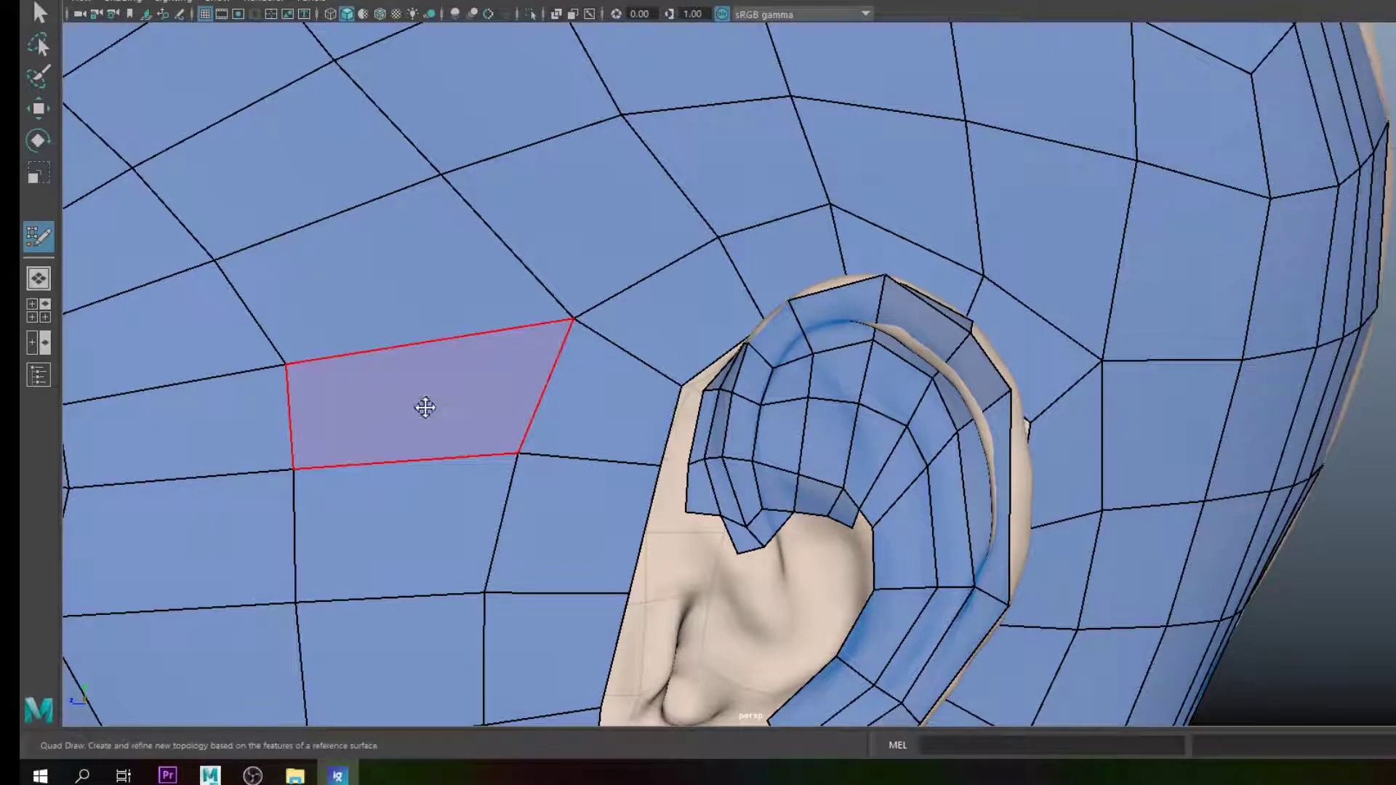
{"action": "left_click_drag", "start_coordinate": [654, 390], "coordinate": [636, 259], "text": "alt"}
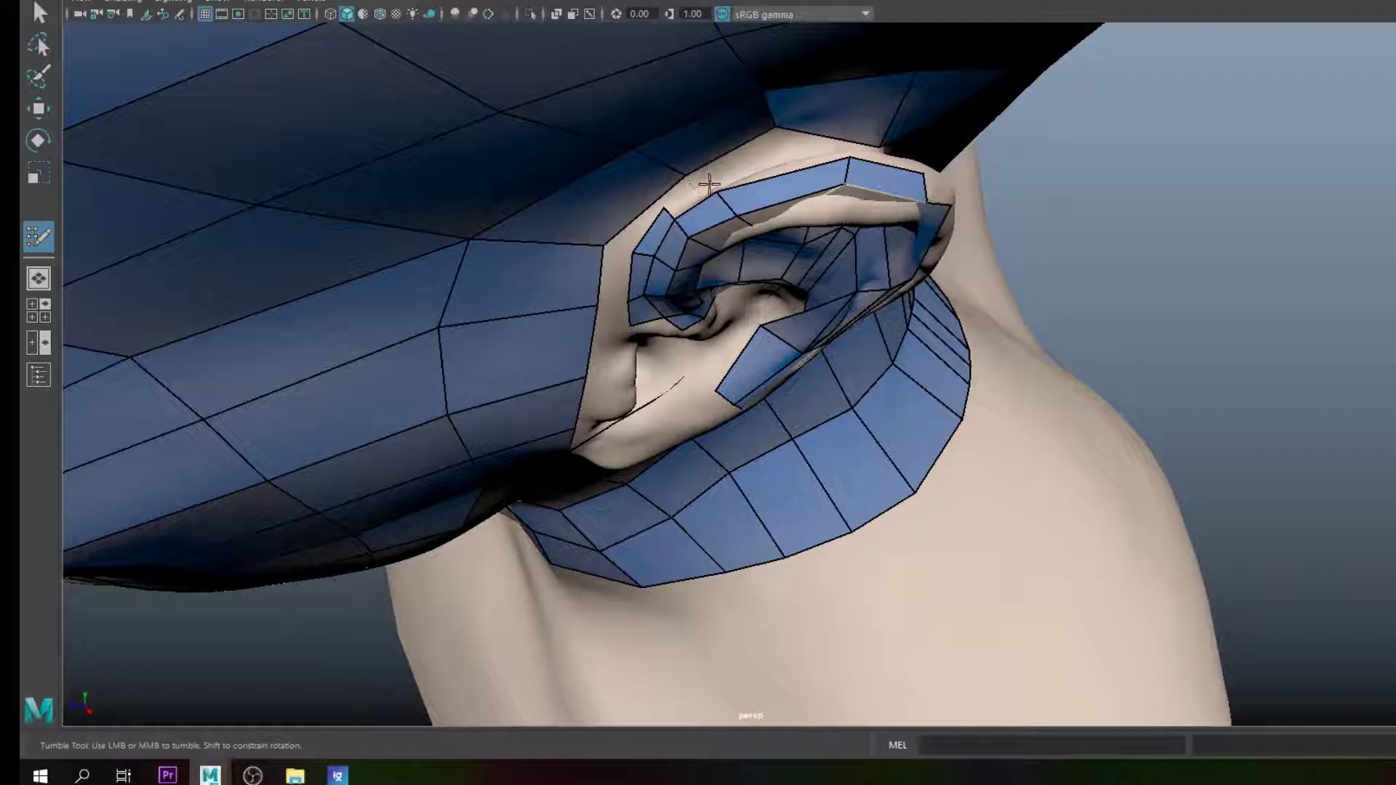
{"action": "left_click_drag", "start_coordinate": [705, 181], "coordinate": [719, 194], "text": "alt"}
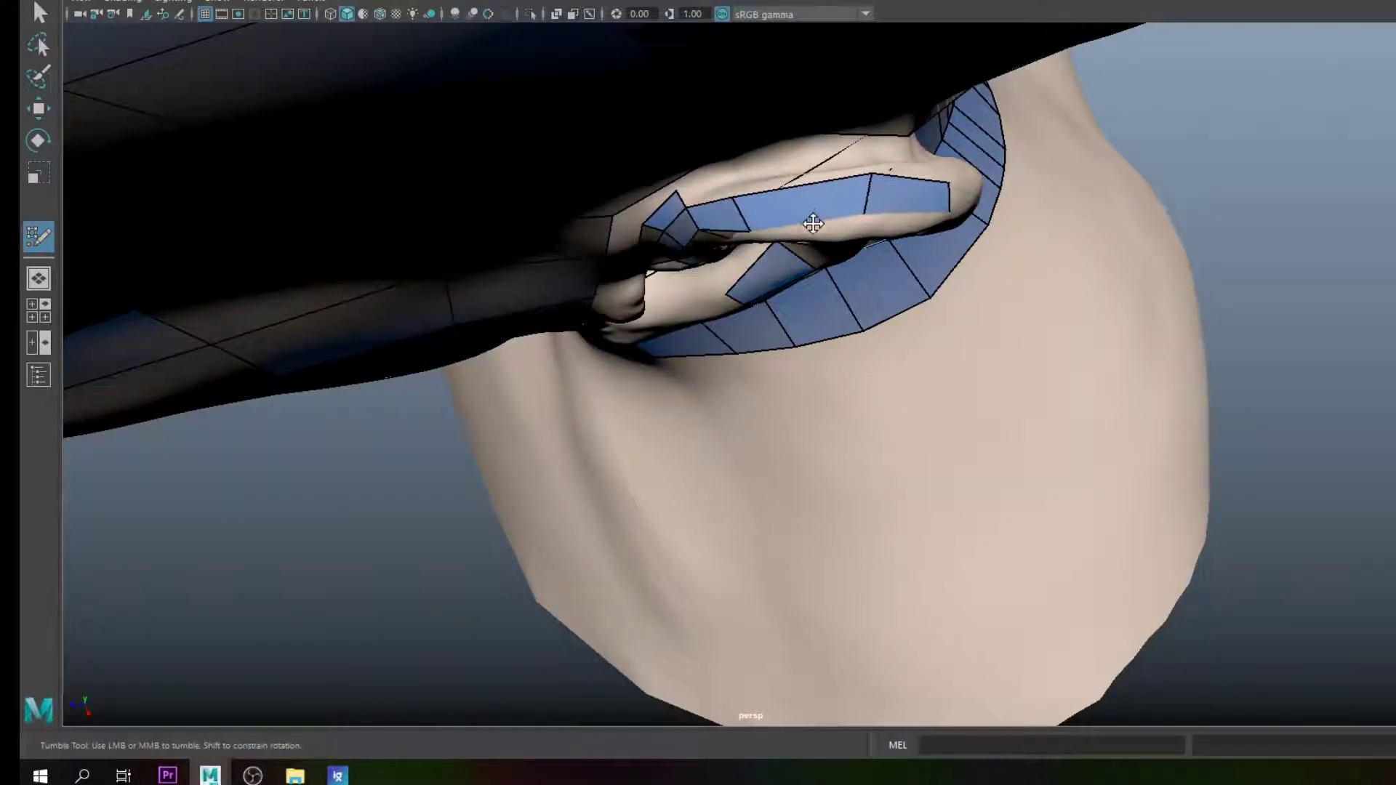
{"action": "left_click_drag", "start_coordinate": [870, 176], "coordinate": [868, 196]}
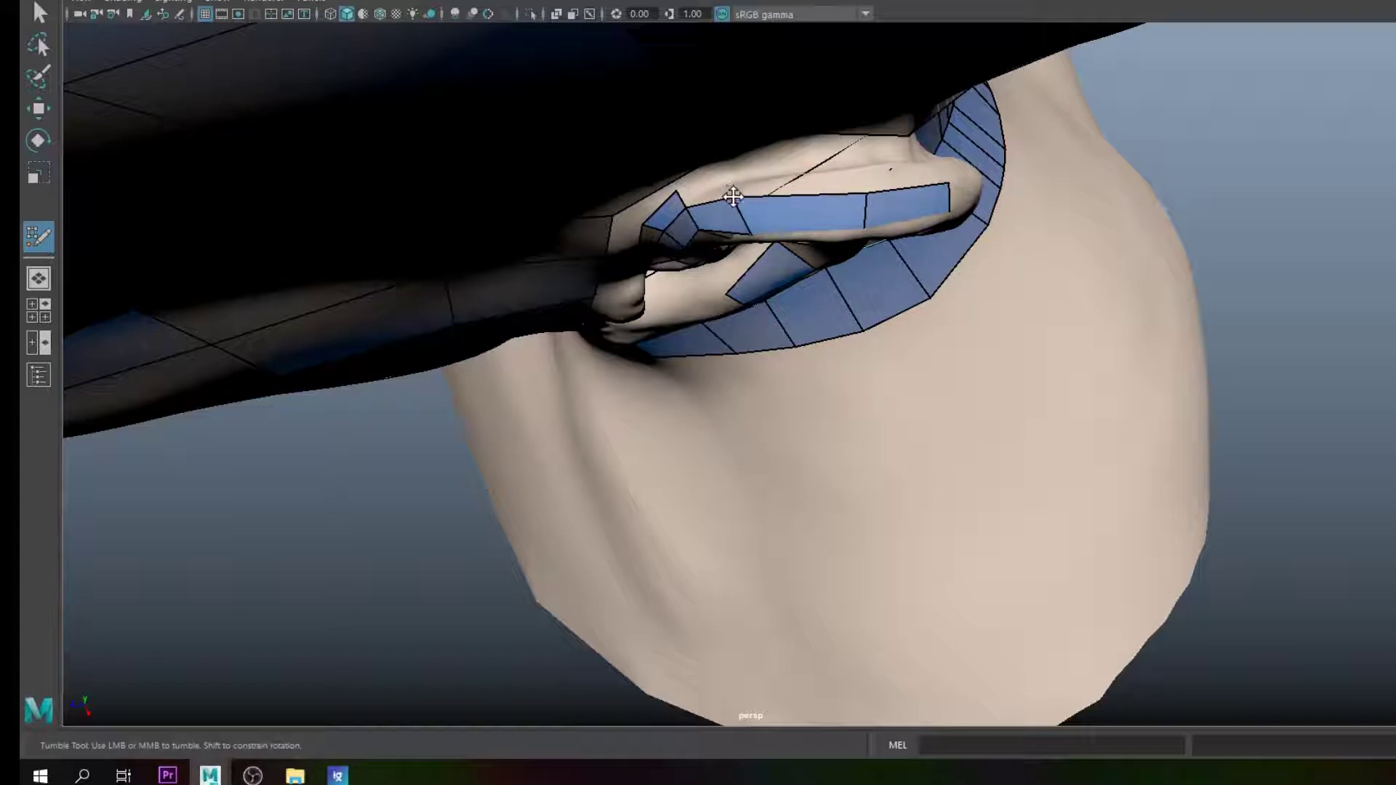
Step: Extend the outer rim strip with a quad running from the top of the helix down its upper back curve
{"action": "left_click_drag", "start_coordinate": [785, 211], "coordinate": [836, 271], "text": "alt"}
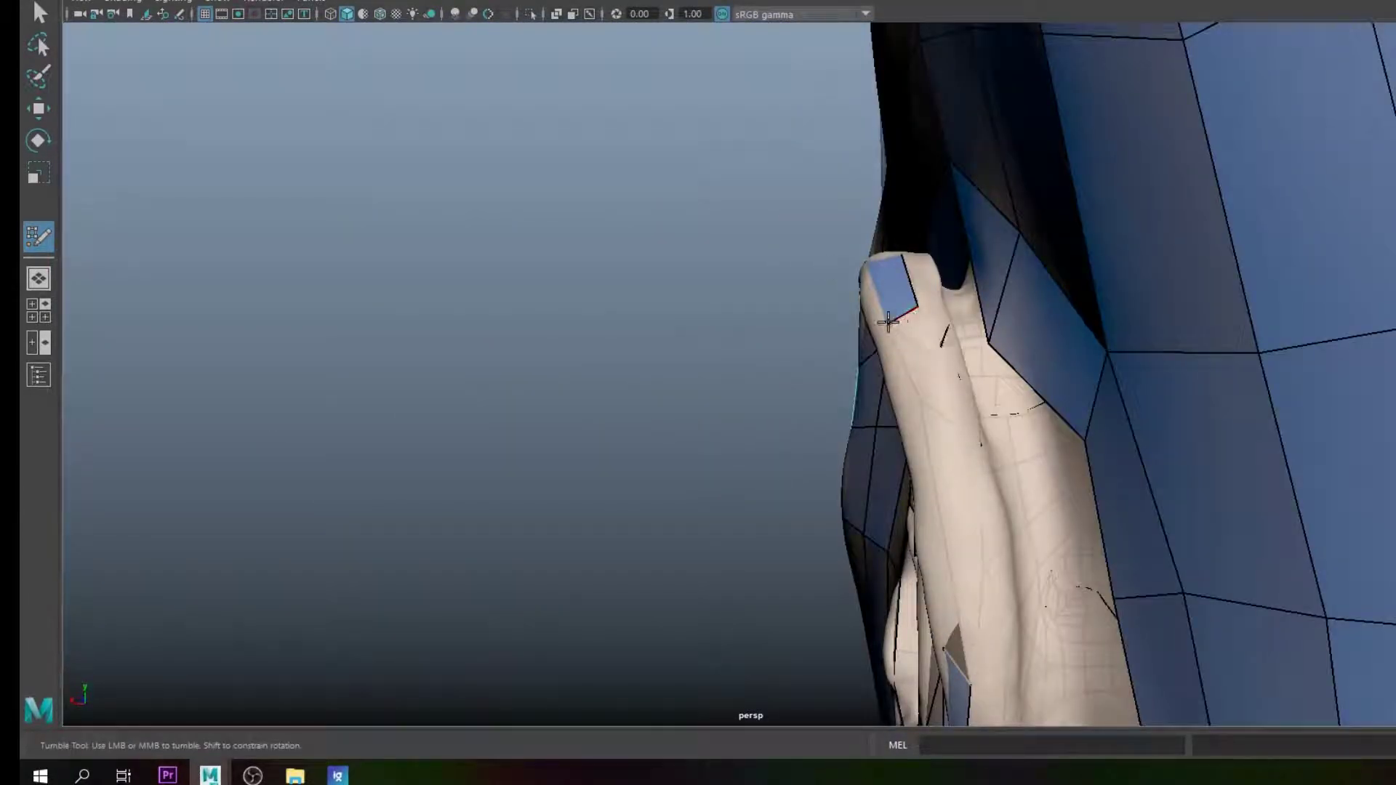
{"action": "left_click_drag", "start_coordinate": [840, 346], "coordinate": [928, 337], "text": "alt"}
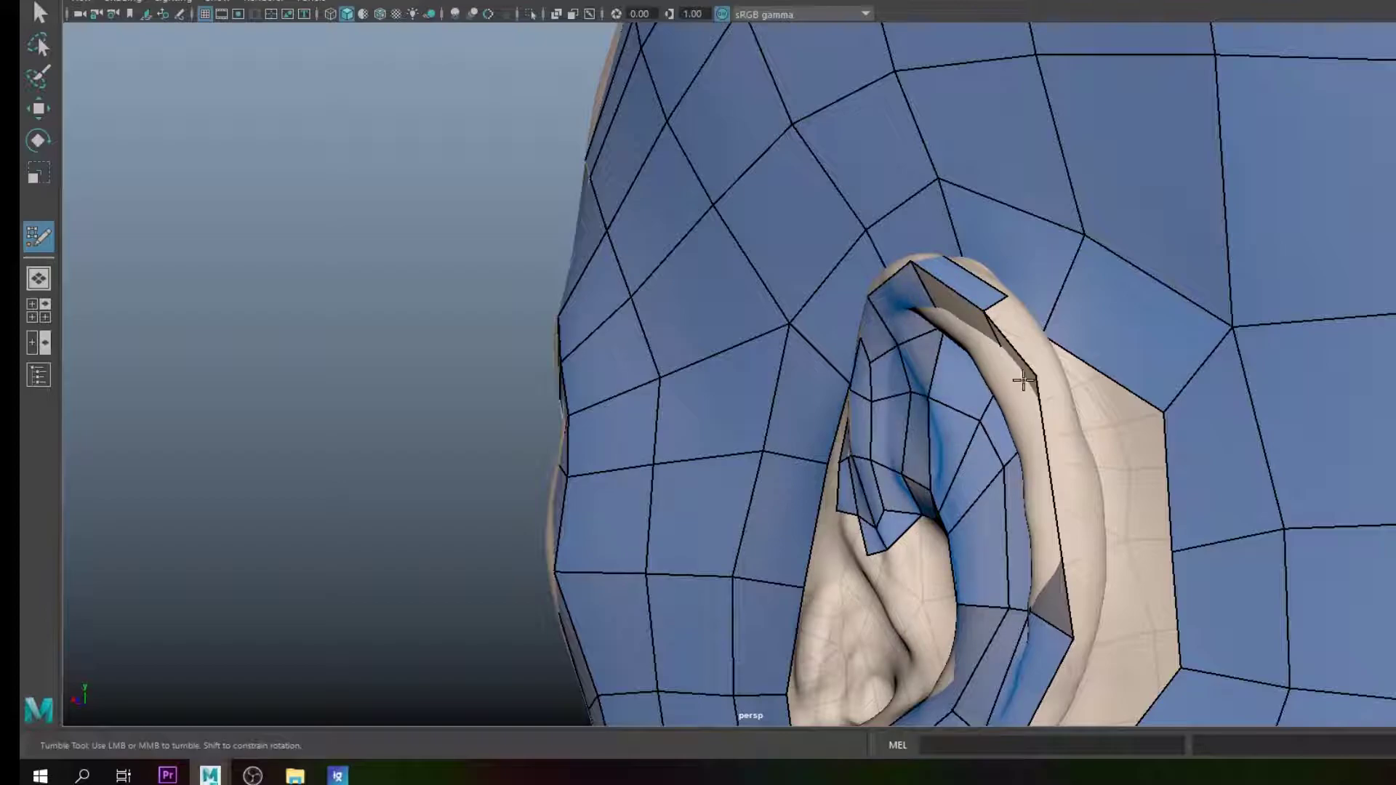
{"action": "mouse_move", "coordinate": [1042, 347]}
{"action": "left_mouse_down", "text": "alt"}
{"action": "mouse_move", "coordinate": [1014, 317]}
{"action": "mouse_move", "coordinate": [991, 327]}
{"action": "mouse_move", "coordinate": [1044, 302]}
{"action": "mouse_move", "coordinate": [1064, 400]}
{"action": "mouse_move", "coordinate": [1009, 456]}
{"action": "mouse_move", "coordinate": [1005, 479]}
{"action": "mouse_move", "coordinate": [1006, 461]}
{"action": "left_mouse_up", "text": "alt"}
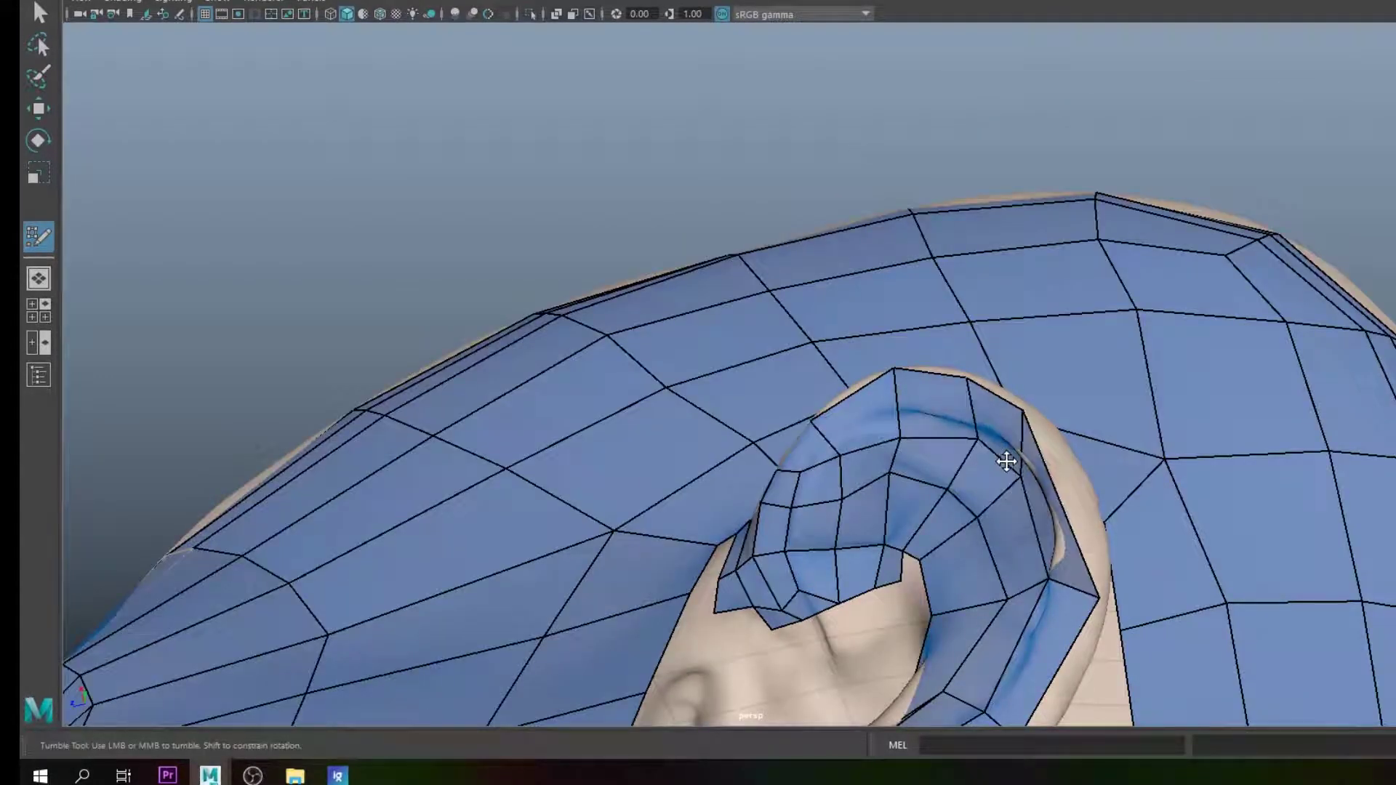
{"action": "mouse_move", "coordinate": [899, 437]}
{"action": "left_mouse_down"}
{"action": "mouse_move", "coordinate": [835, 447]}
{"action": "mouse_move", "coordinate": [909, 458]}
{"action": "mouse_move", "coordinate": [865, 469]}
{"action": "mouse_move", "coordinate": [846, 533]}
{"action": "mouse_move", "coordinate": [1017, 454]}
{"action": "left_mouse_up"}
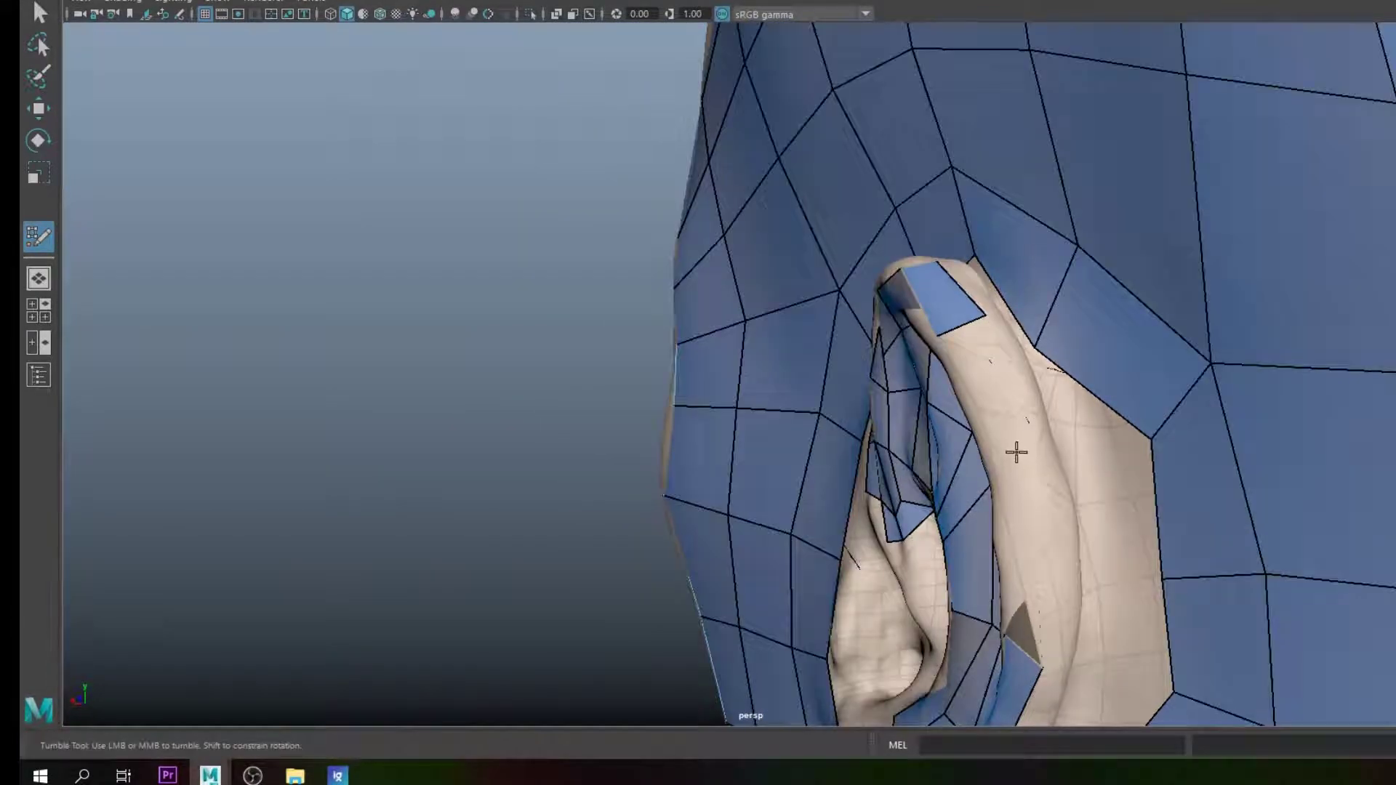
{"action": "left_click_drag", "start_coordinate": [1010, 405], "coordinate": [1049, 421], "text": "alt"}
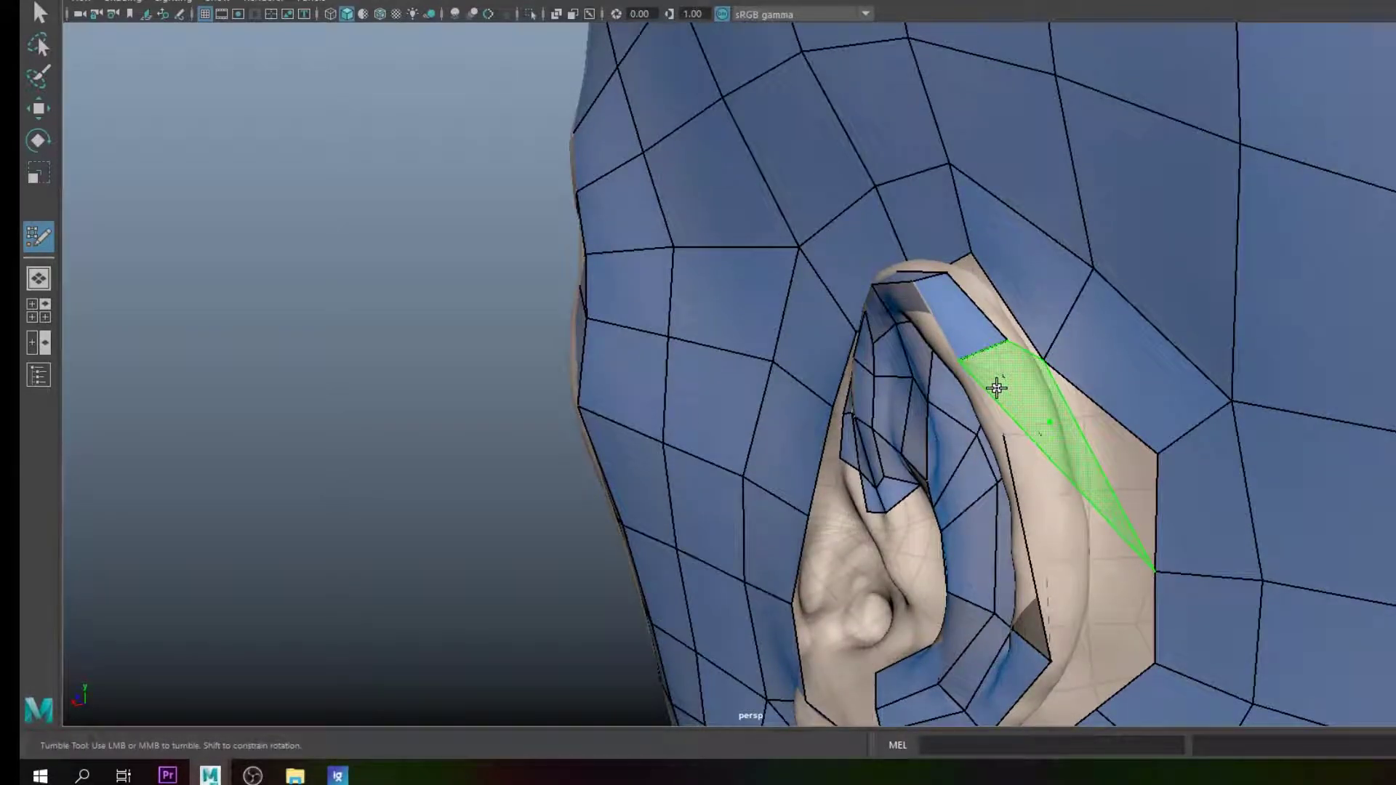
{"action": "left_click_drag", "start_coordinate": [1070, 434], "coordinate": [1038, 396], "text": "alt"}
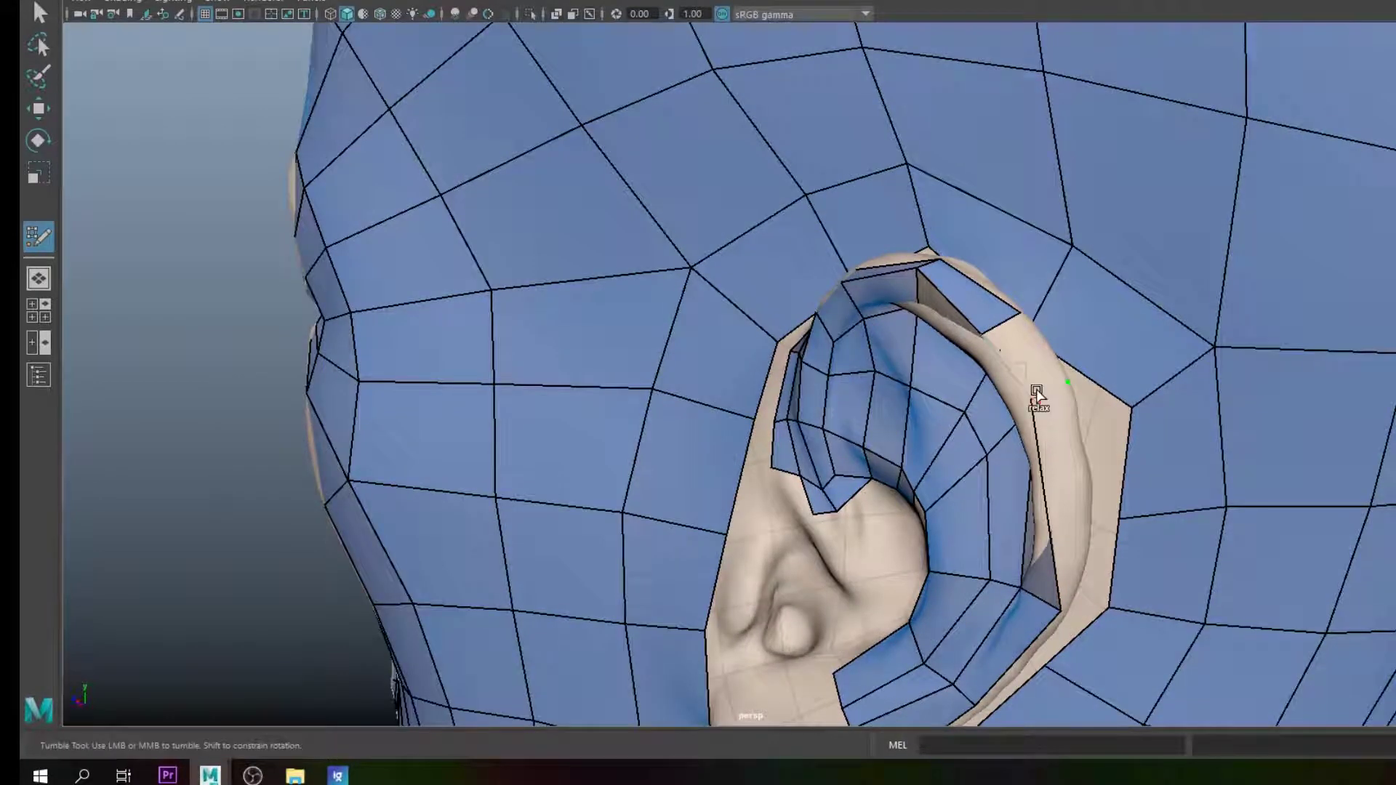
{"action": "left_click_drag", "start_coordinate": [1013, 455], "coordinate": [972, 398], "text": "alt"}
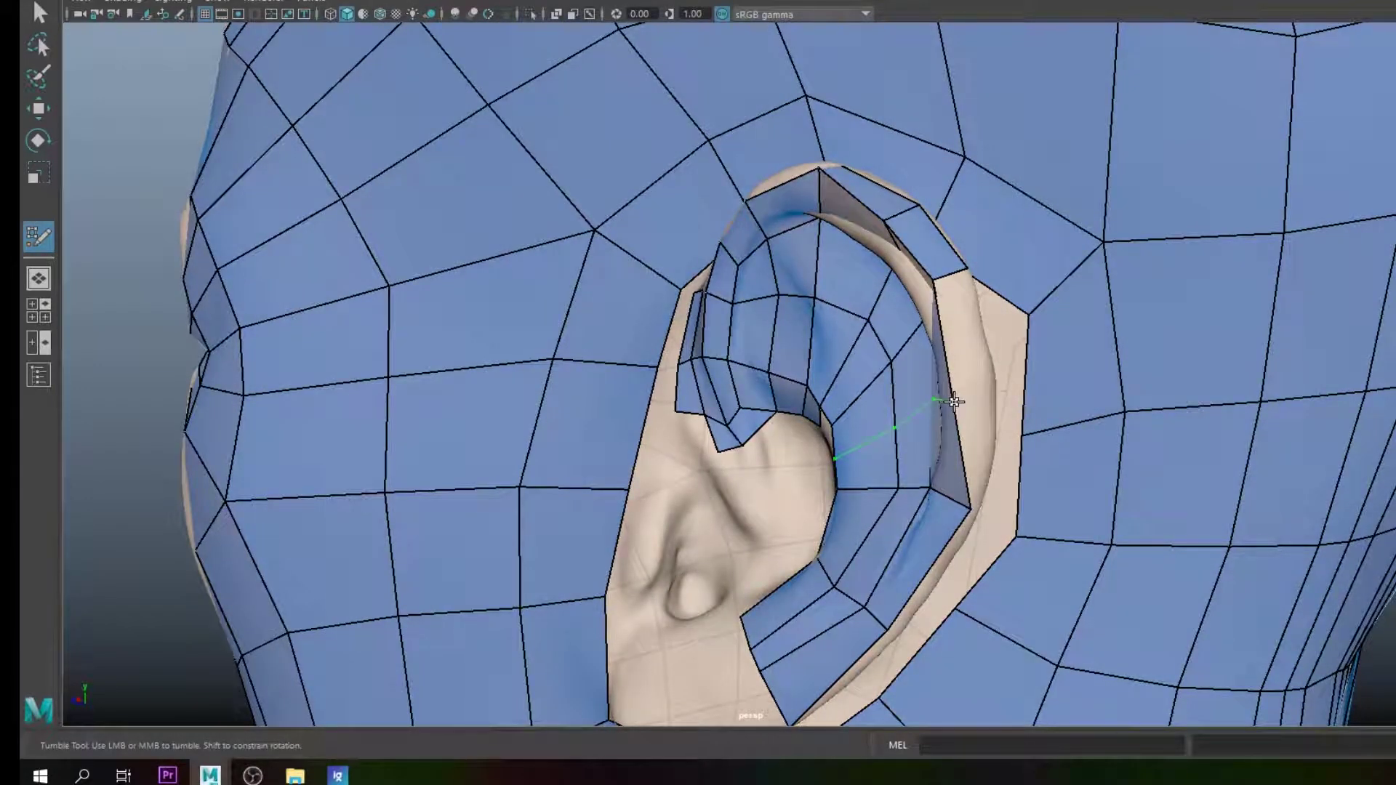
Step: Continue the outer rim strip with quads down the middle of the helix's back edge
{"action": "left_click_drag", "start_coordinate": [959, 415], "coordinate": [911, 415], "text": "alt"}
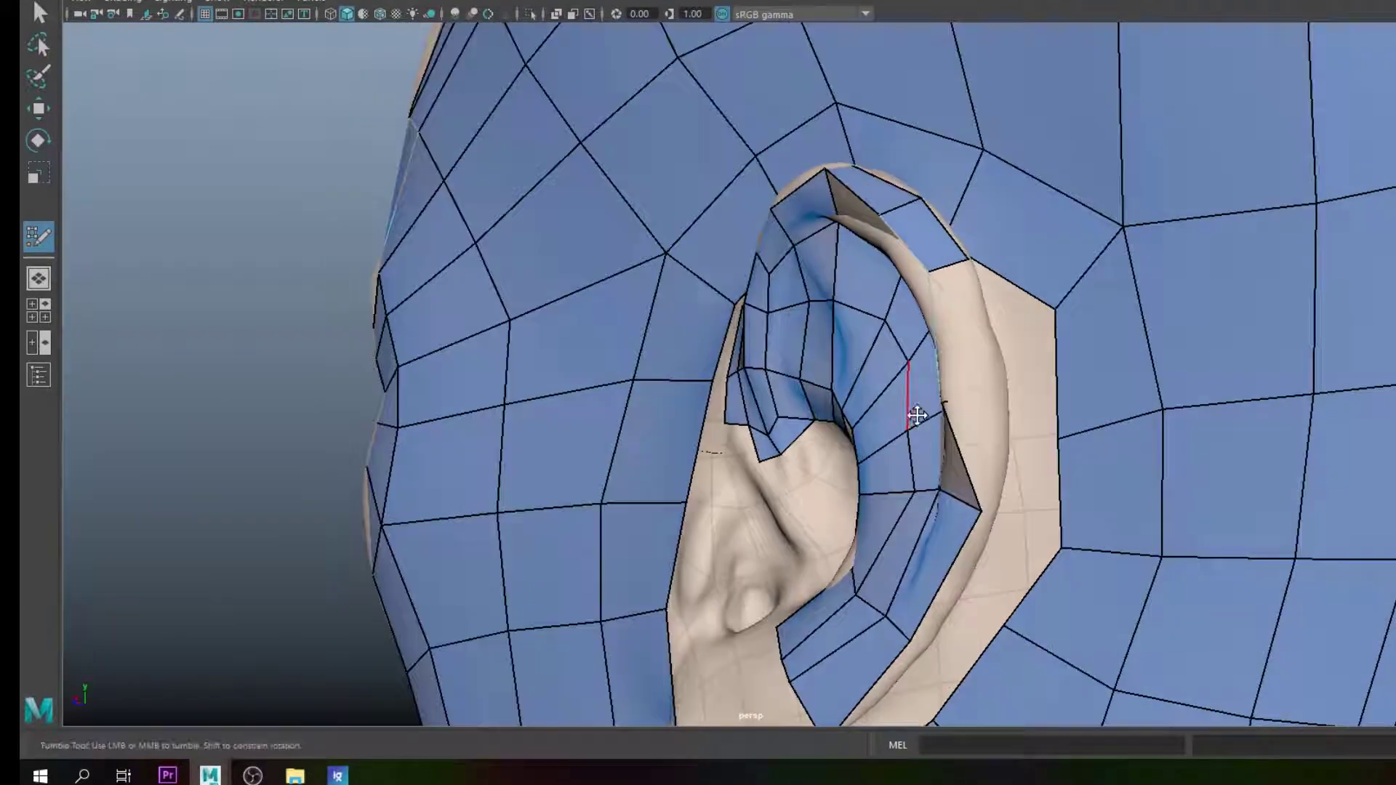
{"action": "left_click_drag", "start_coordinate": [995, 391], "coordinate": [981, 424], "text": "alt"}
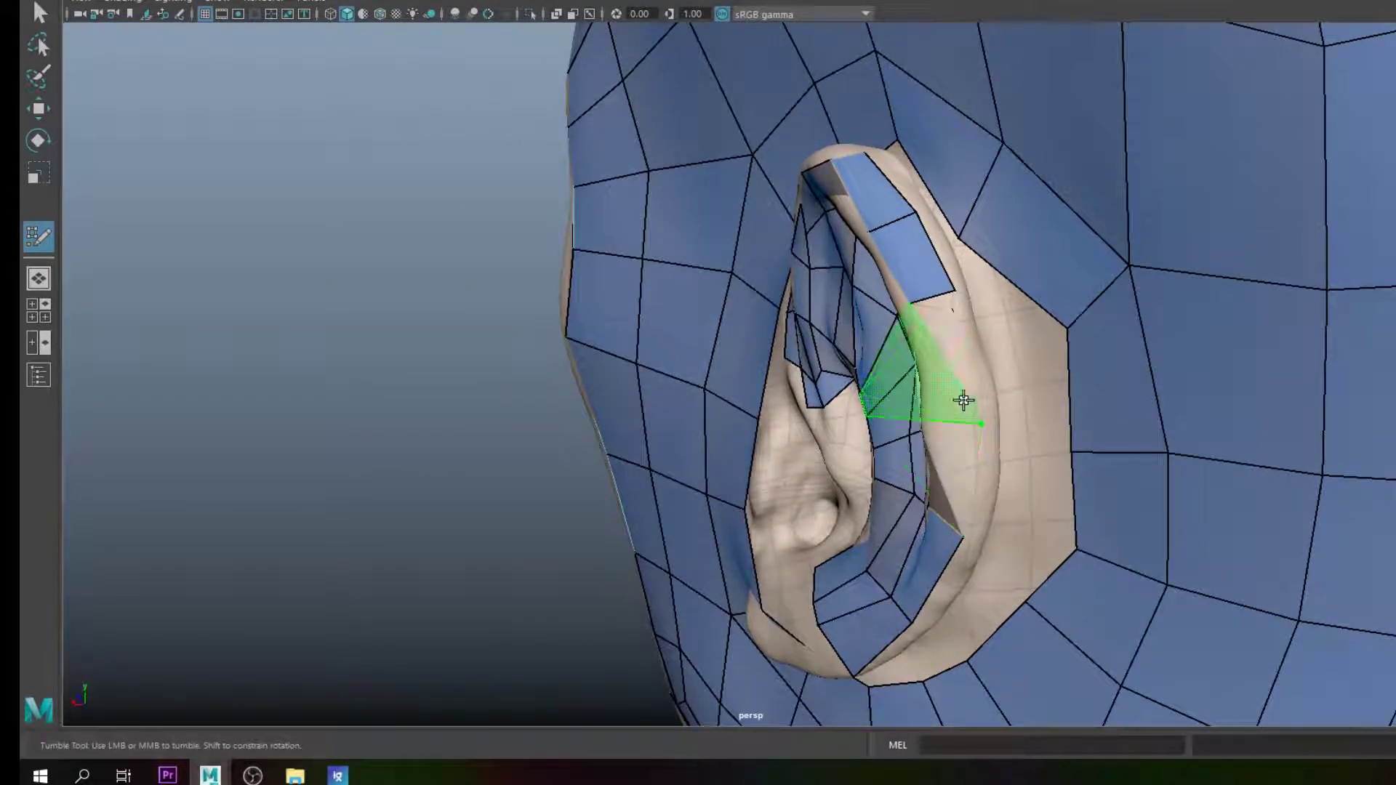
{"action": "mouse_move", "coordinate": [928, 415]}
{"action": "left_mouse_down", "text": "alt"}
{"action": "mouse_move", "coordinate": [994, 413]}
{"action": "mouse_move", "coordinate": [981, 374]}
{"action": "left_mouse_up", "text": "alt"}
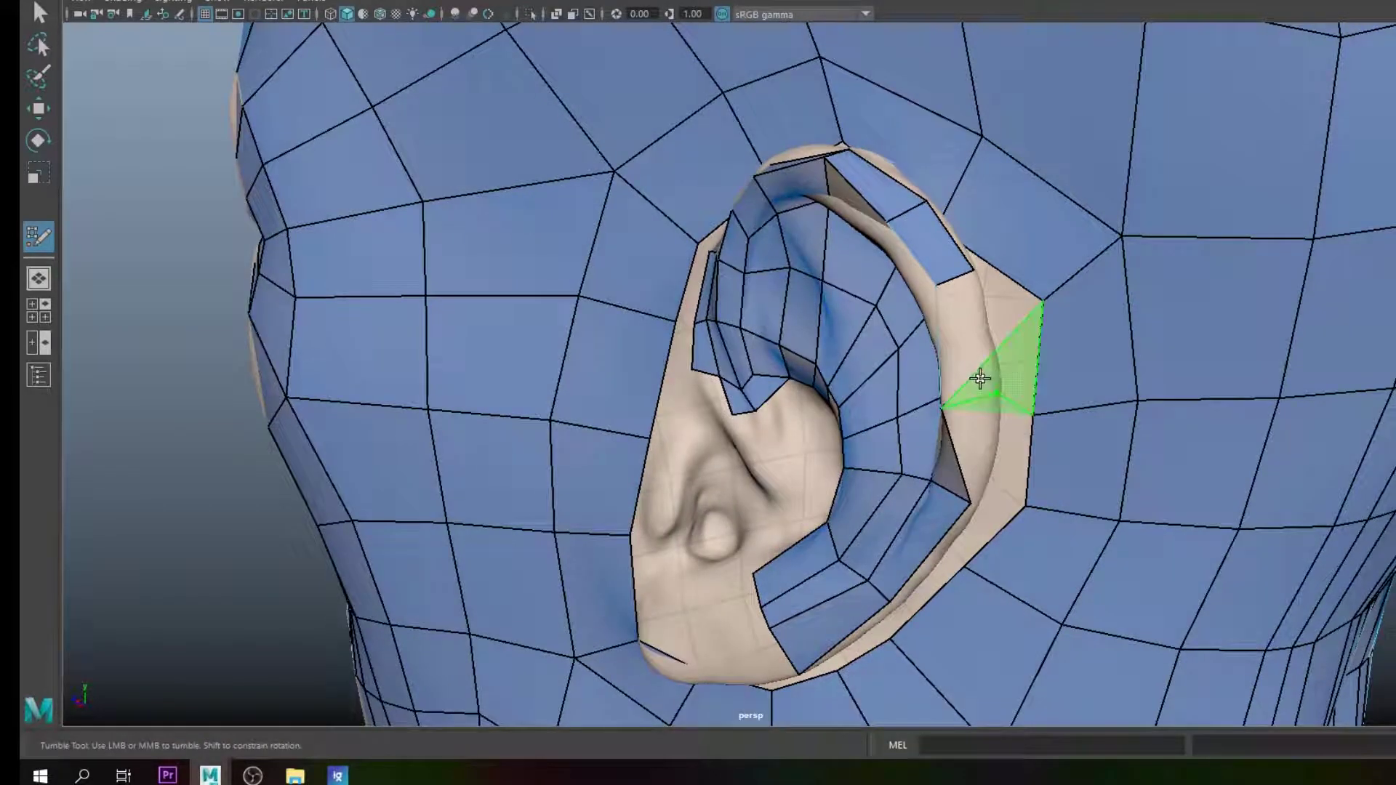
{"action": "mouse_move", "coordinate": [972, 474]}
{"action": "left_mouse_down", "text": "alt"}
{"action": "mouse_move", "coordinate": [870, 321]}
{"action": "mouse_move", "coordinate": [862, 372]}
{"action": "left_mouse_up", "text": "alt"}
{"action": "scroll", "coordinate": [872, 349], "scroll_direction": "up", "scroll_amount": 3}
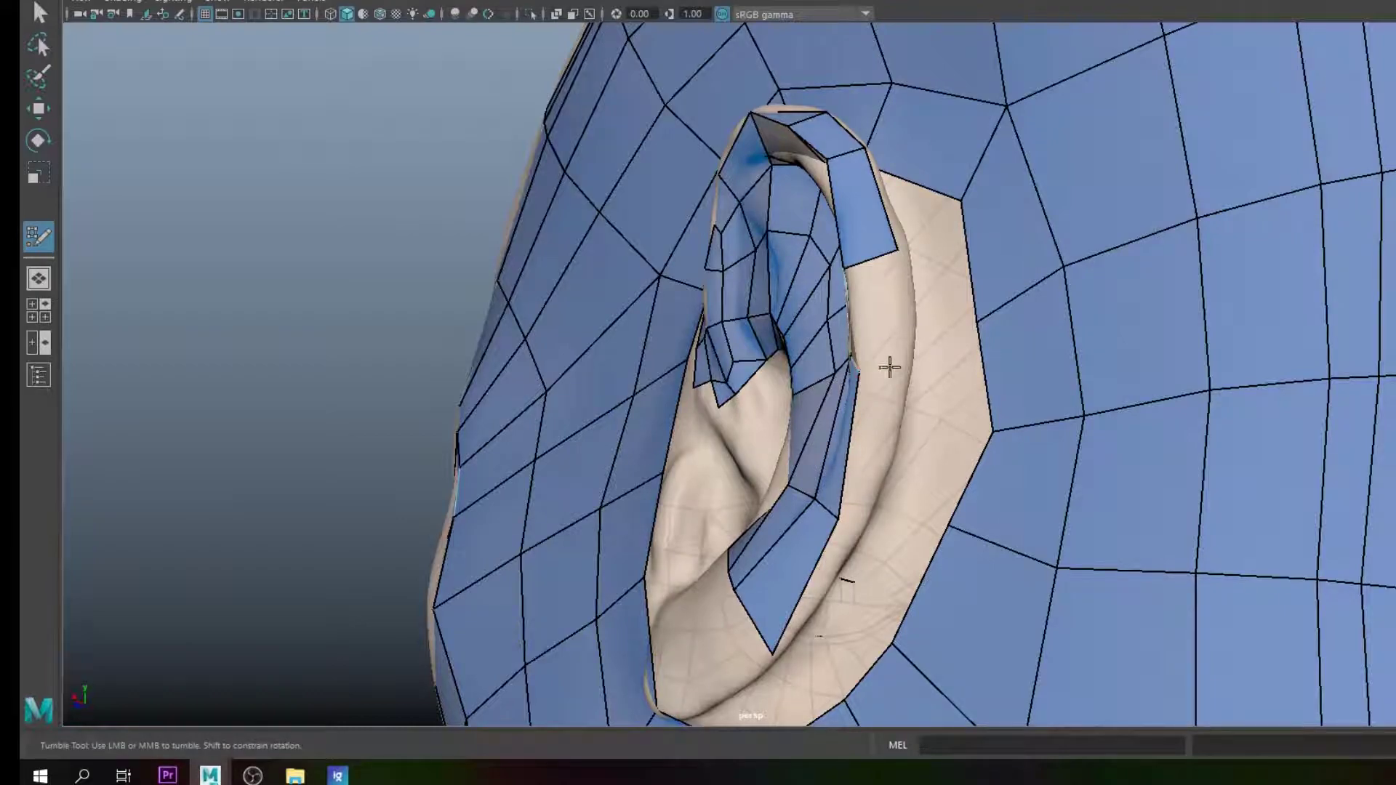
{"action": "left_click", "coordinate": [887, 329], "text": "shift"}
{"action": "mouse_move", "coordinate": [854, 373]}
{"action": "left_mouse_down", "text": "alt"}
{"action": "mouse_move", "coordinate": [841, 405]}
{"action": "mouse_move", "coordinate": [898, 427]}
{"action": "left_mouse_up", "text": "alt"}
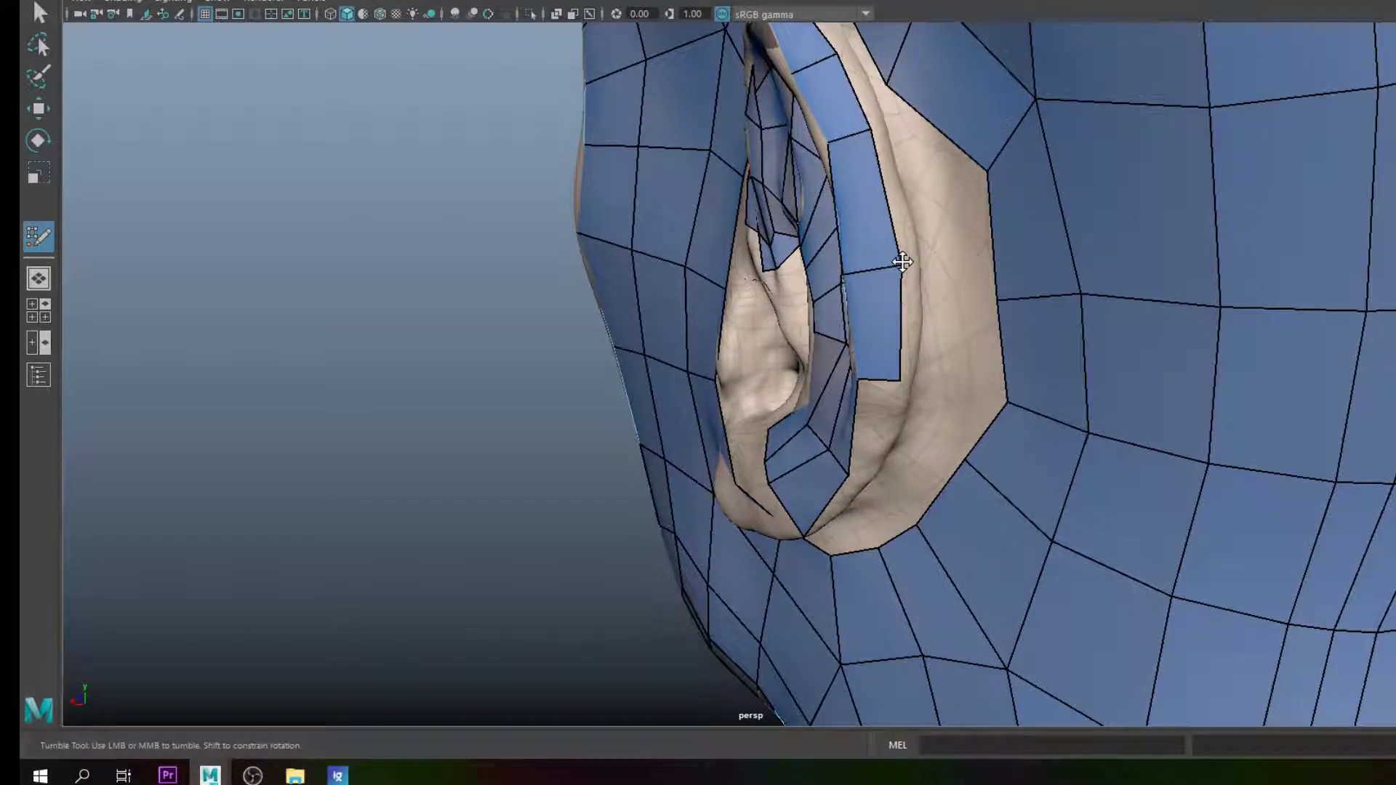
Step: Extend the back rim strip with another quad toward the earlobe, joining it to the lower helix faces
{"action": "middle_click_drag", "start_coordinate": [848, 203], "coordinate": [875, 336], "text": "alt"}
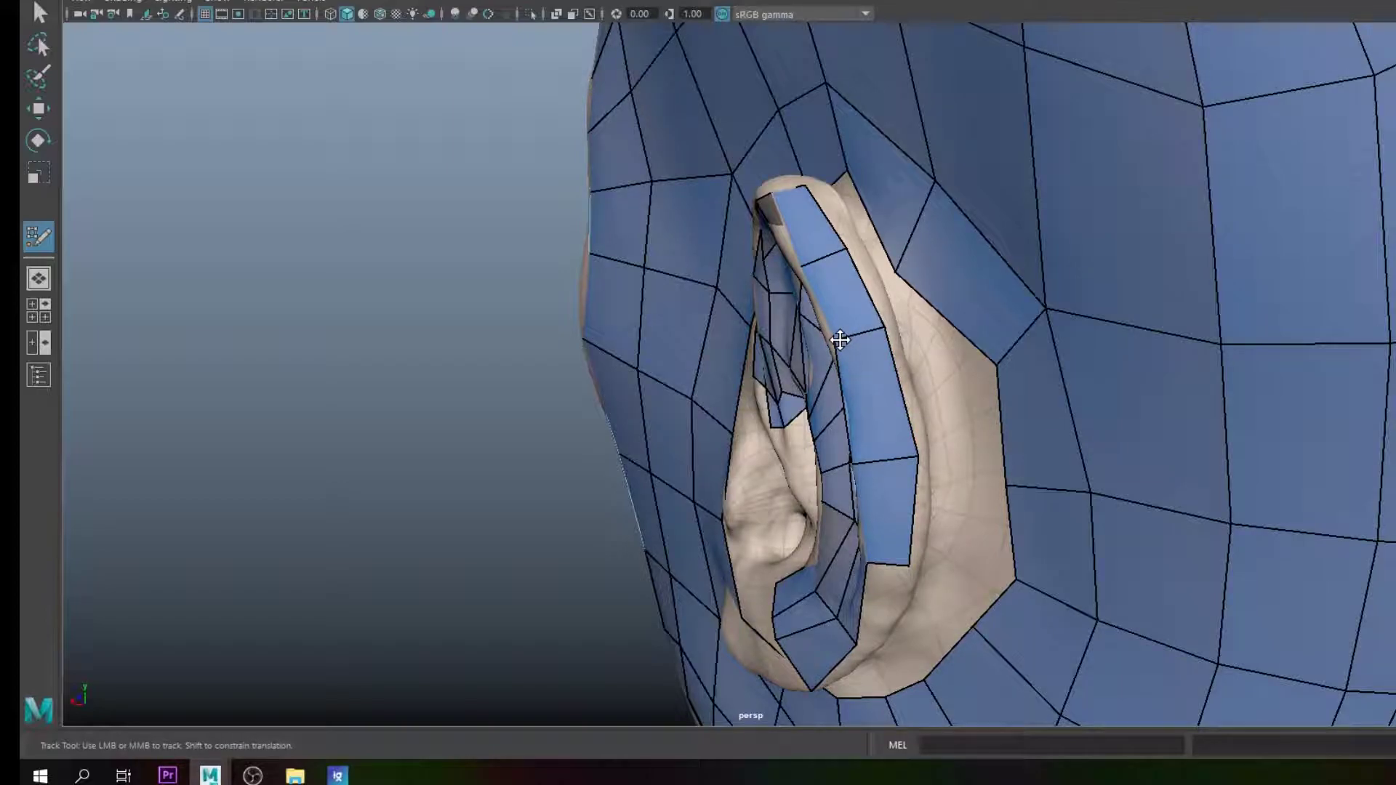
{"action": "mouse_move", "coordinate": [909, 472]}
{"action": "left_mouse_down", "text": "alt"}
{"action": "mouse_move", "coordinate": [904, 461]}
{"action": "mouse_move", "coordinate": [904, 498]}
{"action": "left_mouse_up", "text": "alt"}
{"action": "middle_click_drag", "start_coordinate": [903, 498], "coordinate": [852, 408], "text": "alt"}
{"action": "left_click_drag", "start_coordinate": [852, 408], "coordinate": [814, 416], "text": "alt"}
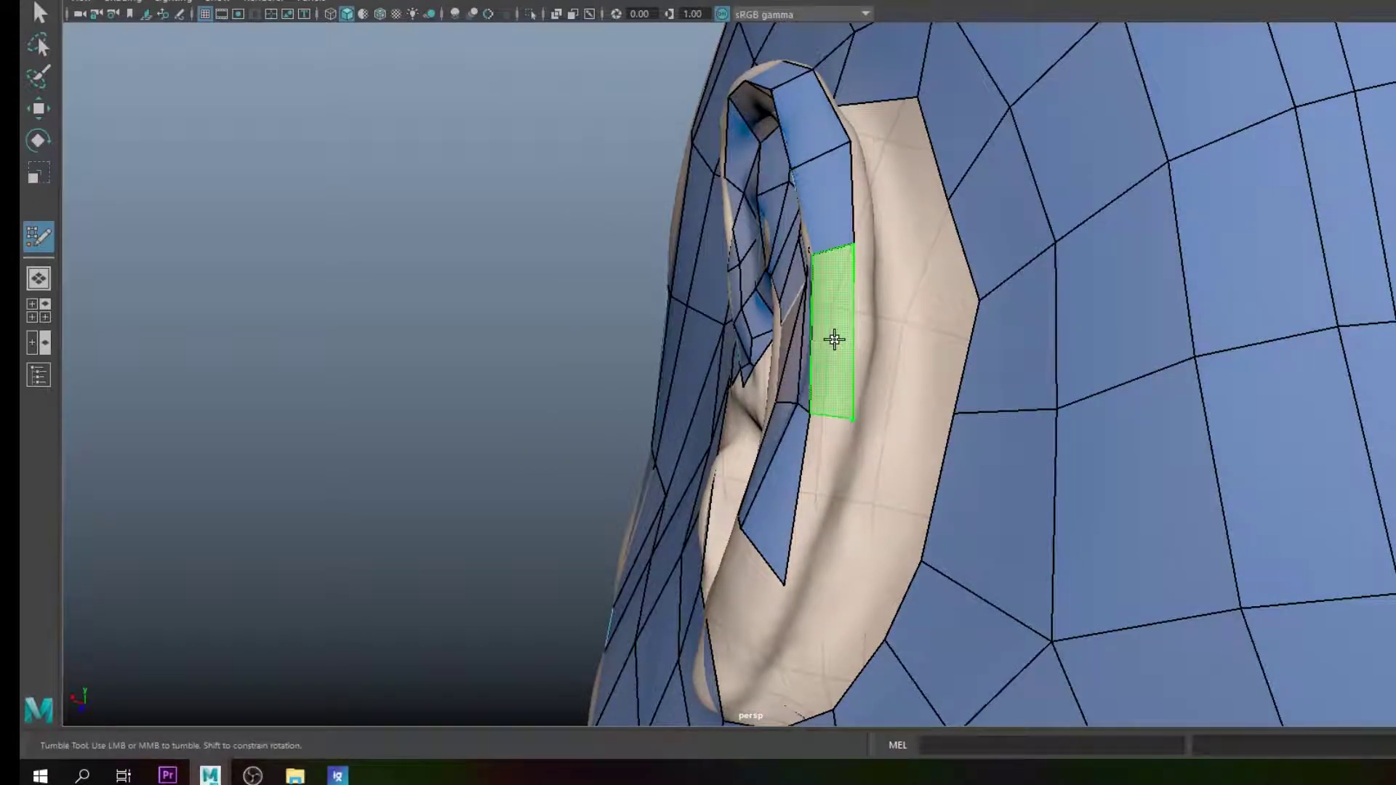
{"action": "left_click_drag", "start_coordinate": [801, 400], "coordinate": [781, 431], "text": "alt"}
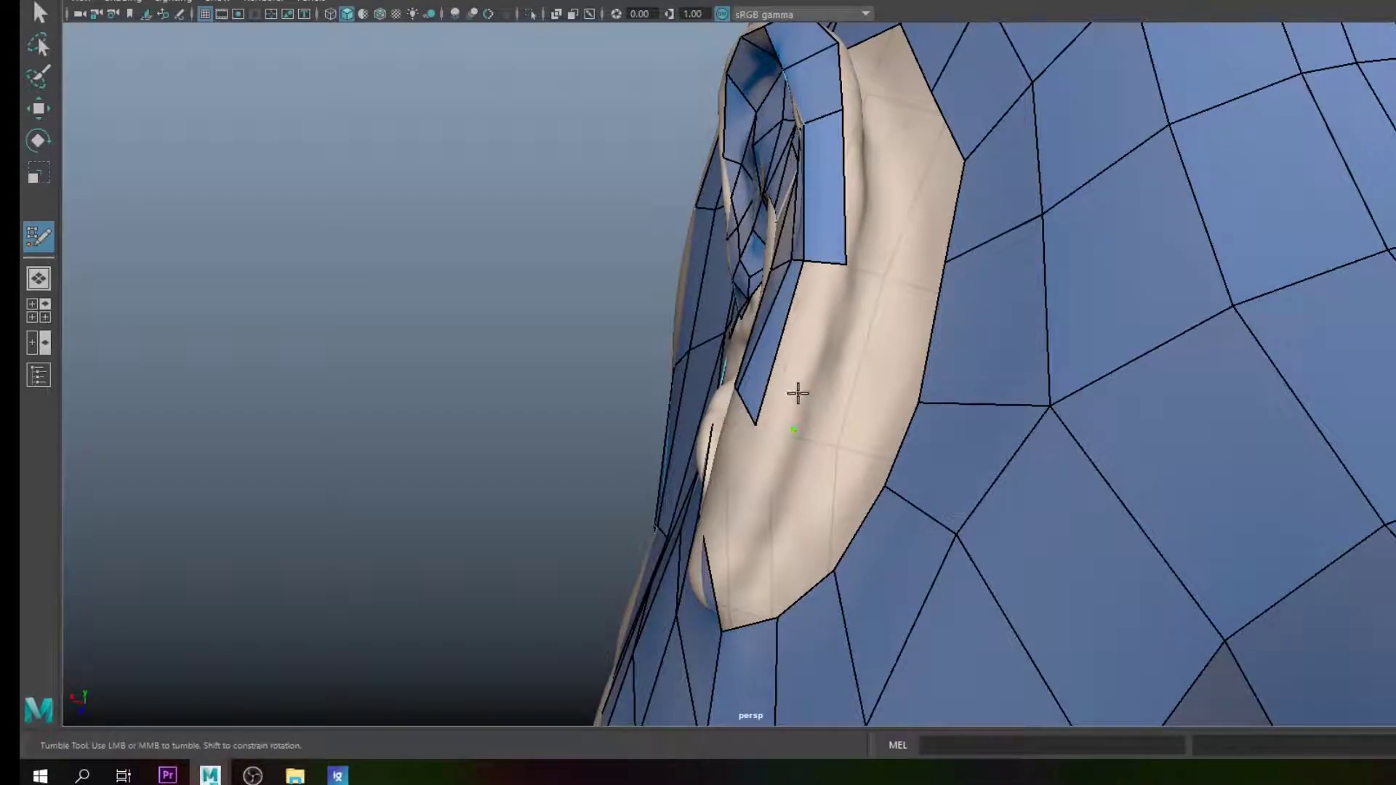
{"action": "left_click_drag", "start_coordinate": [783, 338], "coordinate": [848, 386], "text": "alt"}
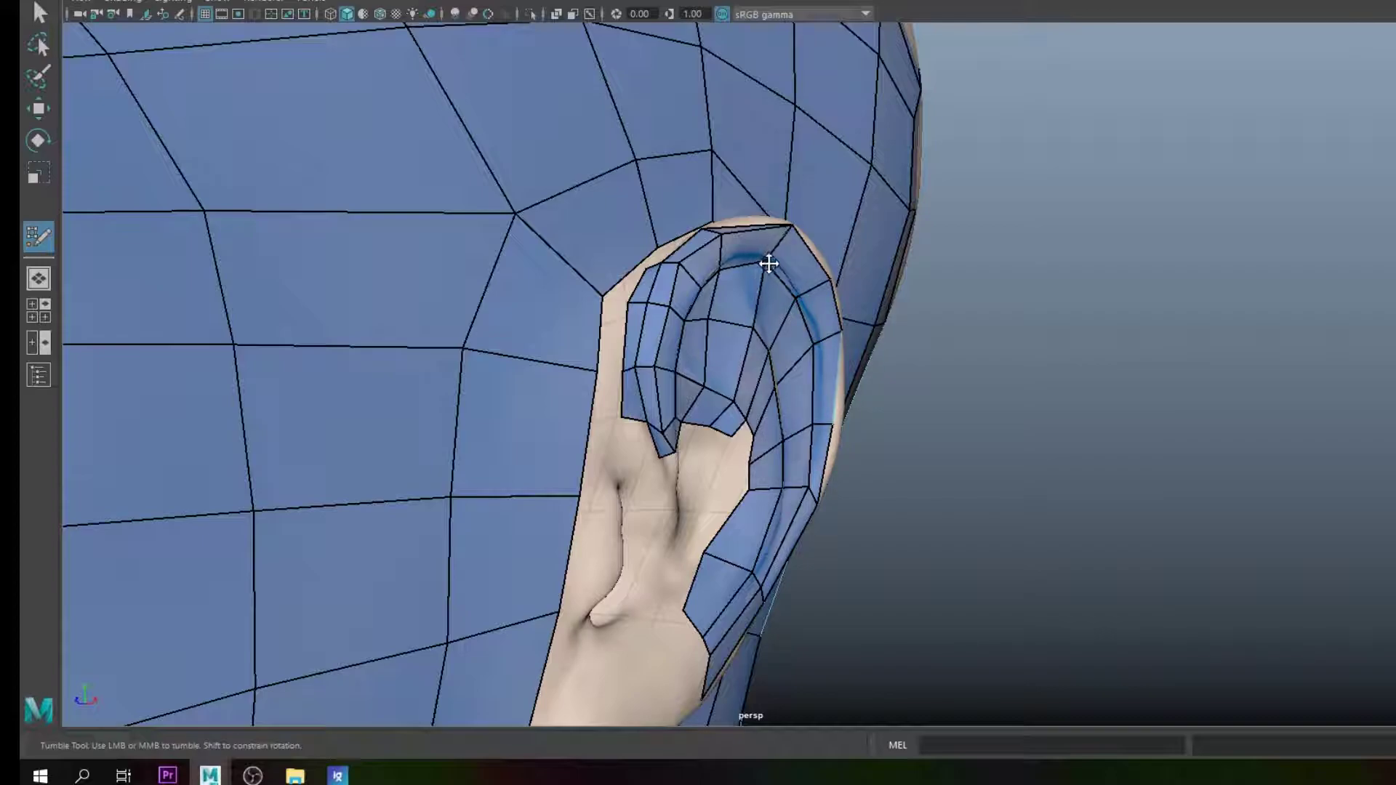
Step: Examine the gap between the helix's upper front edge and the surrounding head mesh from several angles
{"action": "mouse_move", "coordinate": [770, 282]}
{"action": "left_mouse_down", "text": "alt"}
{"action": "mouse_move", "coordinate": [748, 358]}
{"action": "mouse_move", "coordinate": [686, 399]}
{"action": "mouse_move", "coordinate": [657, 396]}
{"action": "mouse_move", "coordinate": [709, 402]}
{"action": "left_mouse_up", "text": "alt"}
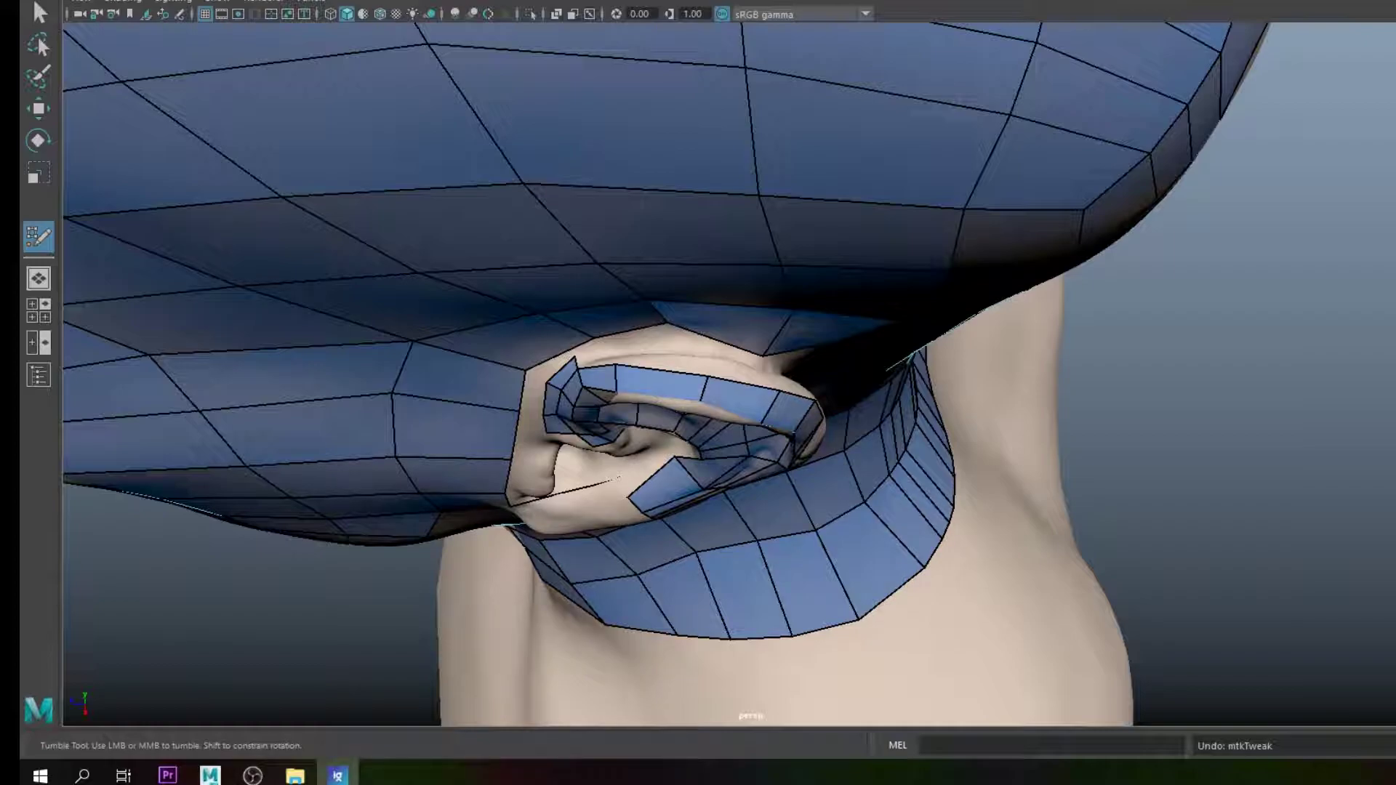
{"action": "left_click_drag", "start_coordinate": [592, 379], "coordinate": [676, 365], "text": "alt"}
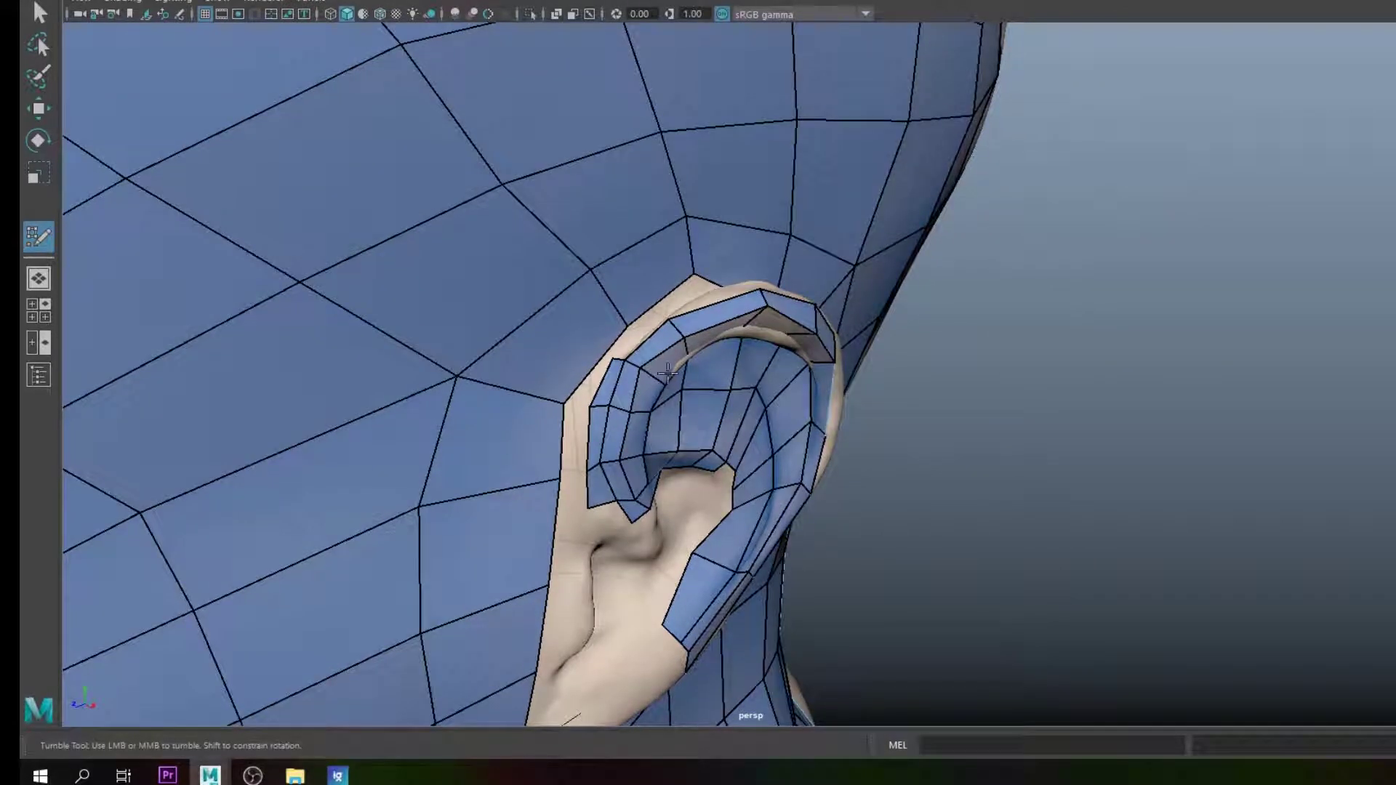
{"action": "left_click_drag", "start_coordinate": [583, 467], "coordinate": [614, 467], "text": "alt"}
{"action": "mouse_move", "coordinate": [623, 334]}
{"action": "left_mouse_down", "text": "alt"}
{"action": "mouse_move", "coordinate": [591, 380]}
{"action": "mouse_move", "coordinate": [624, 359]}
{"action": "left_mouse_up", "text": "alt"}
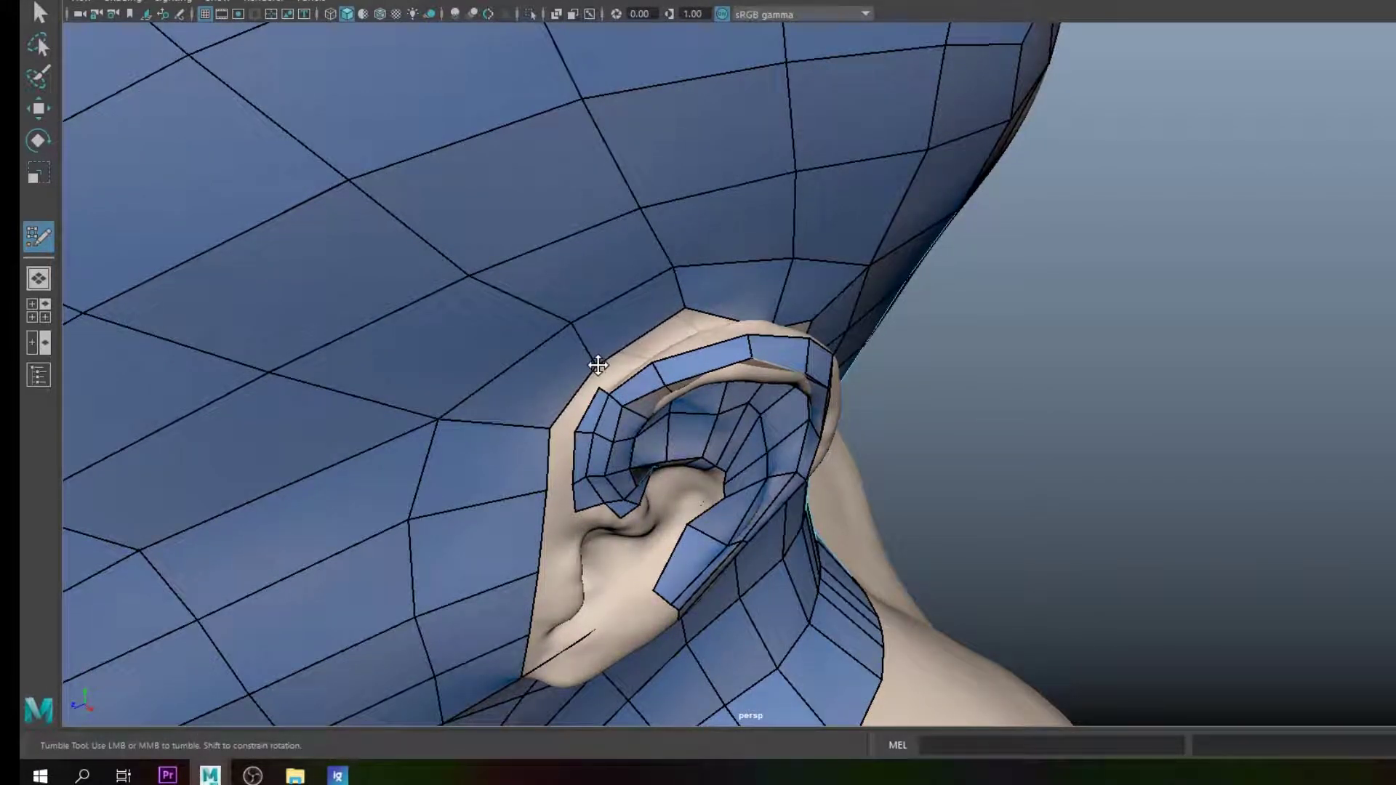
{"action": "left_click_drag", "start_coordinate": [668, 376], "coordinate": [664, 386], "text": "alt"}
{"action": "scroll", "coordinate": [639, 386], "scroll_direction": "up", "scroll_amount": 1}
{"action": "middle_click_drag", "start_coordinate": [639, 386], "coordinate": [676, 376], "text": "alt"}
{"action": "left_click_drag", "start_coordinate": [676, 375], "coordinate": [680, 386], "text": "alt"}
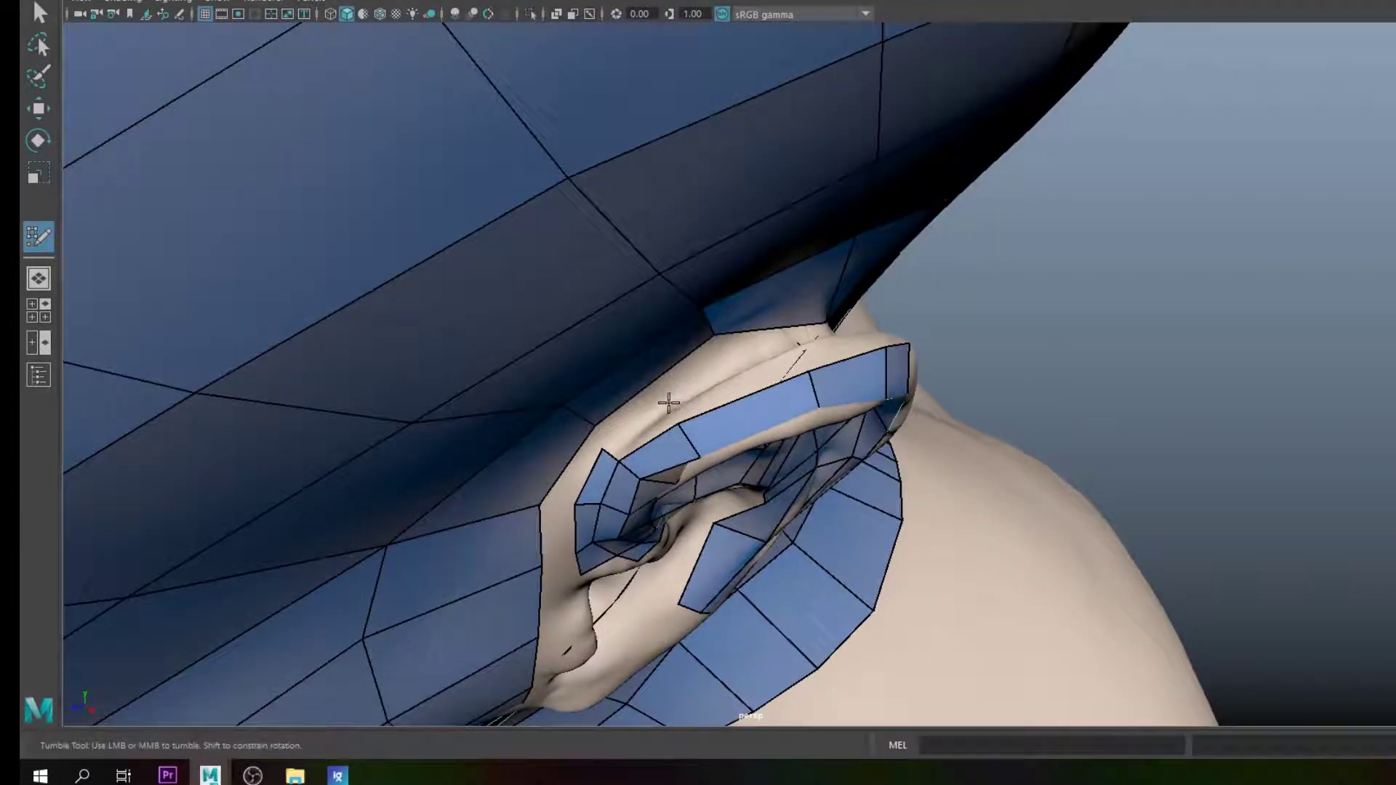
{"action": "left_click_drag", "start_coordinate": [645, 427], "coordinate": [573, 301], "text": "alt"}
Step: Move the head mesh vertices above and in front of the ear to line up with the helix strip's edge loops
{"action": "left_click_drag", "start_coordinate": [551, 273], "coordinate": [541, 277]}
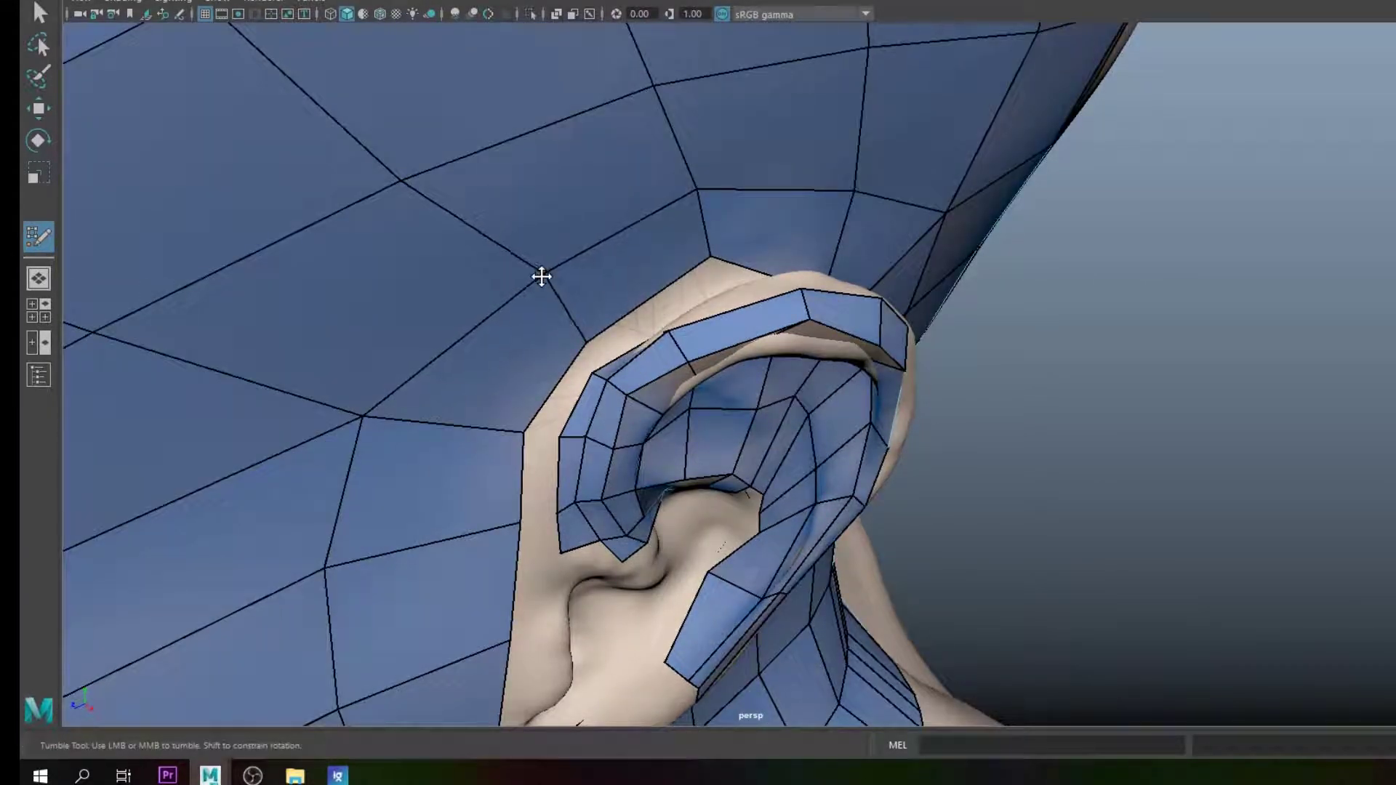
{"action": "left_click_drag", "start_coordinate": [645, 305], "coordinate": [635, 318], "text": "alt"}
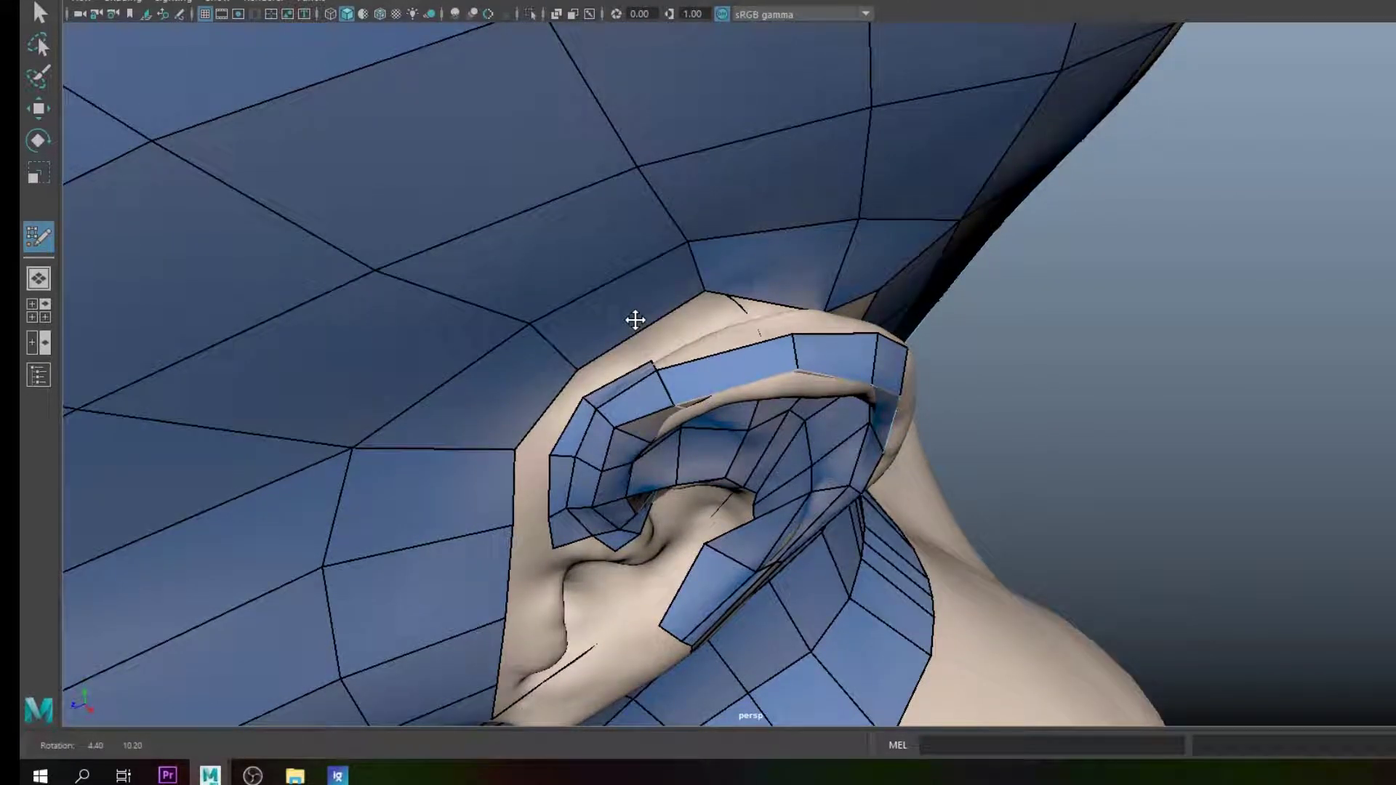
{"action": "left_click_drag", "start_coordinate": [701, 282], "coordinate": [677, 306]}
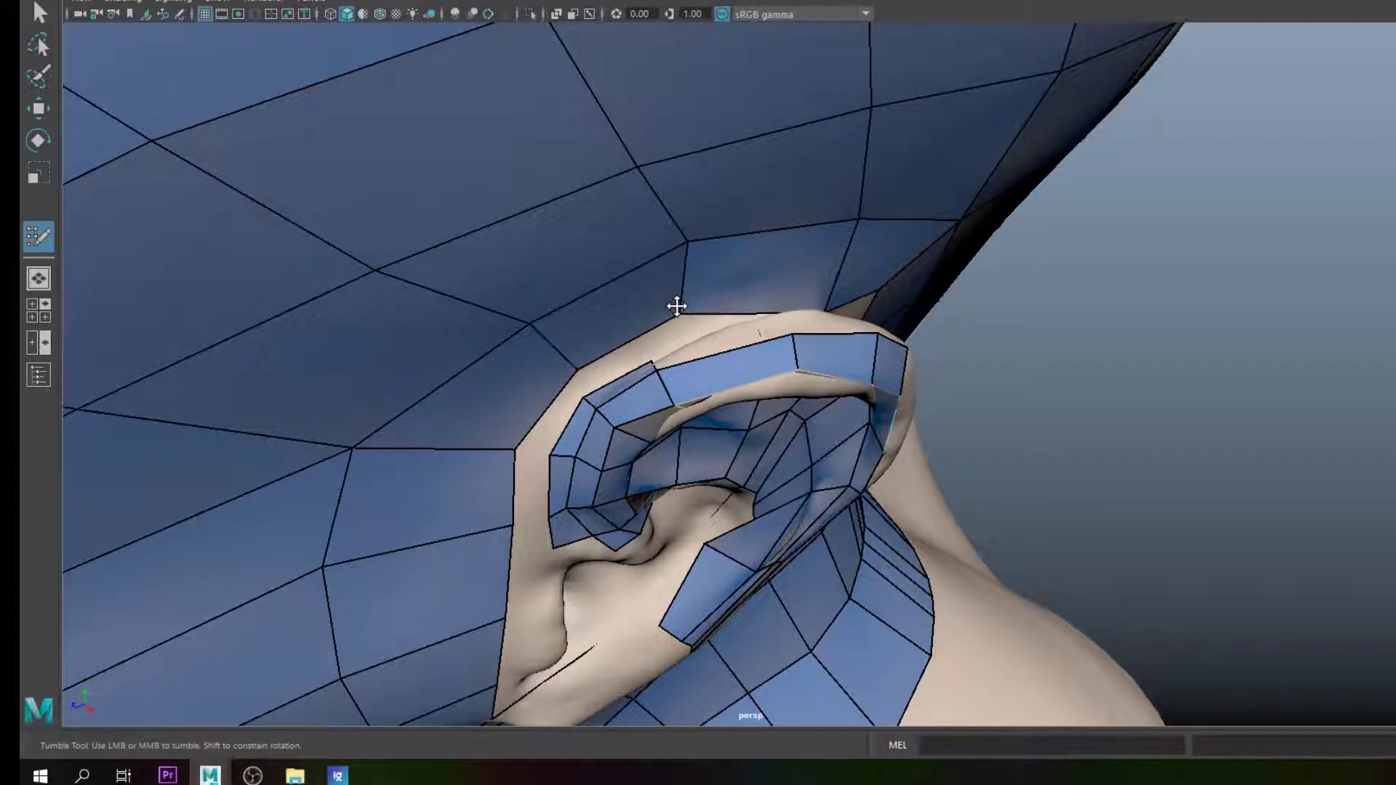
{"action": "mouse_move", "coordinate": [684, 256]}
{"action": "left_mouse_down"}
{"action": "mouse_move", "coordinate": [675, 240]}
{"action": "mouse_move", "coordinate": [660, 259]}
{"action": "left_mouse_up"}
{"action": "left_click_drag", "start_coordinate": [679, 318], "coordinate": [663, 333]}
{"action": "left_click_drag", "start_coordinate": [557, 355], "coordinate": [558, 371]}
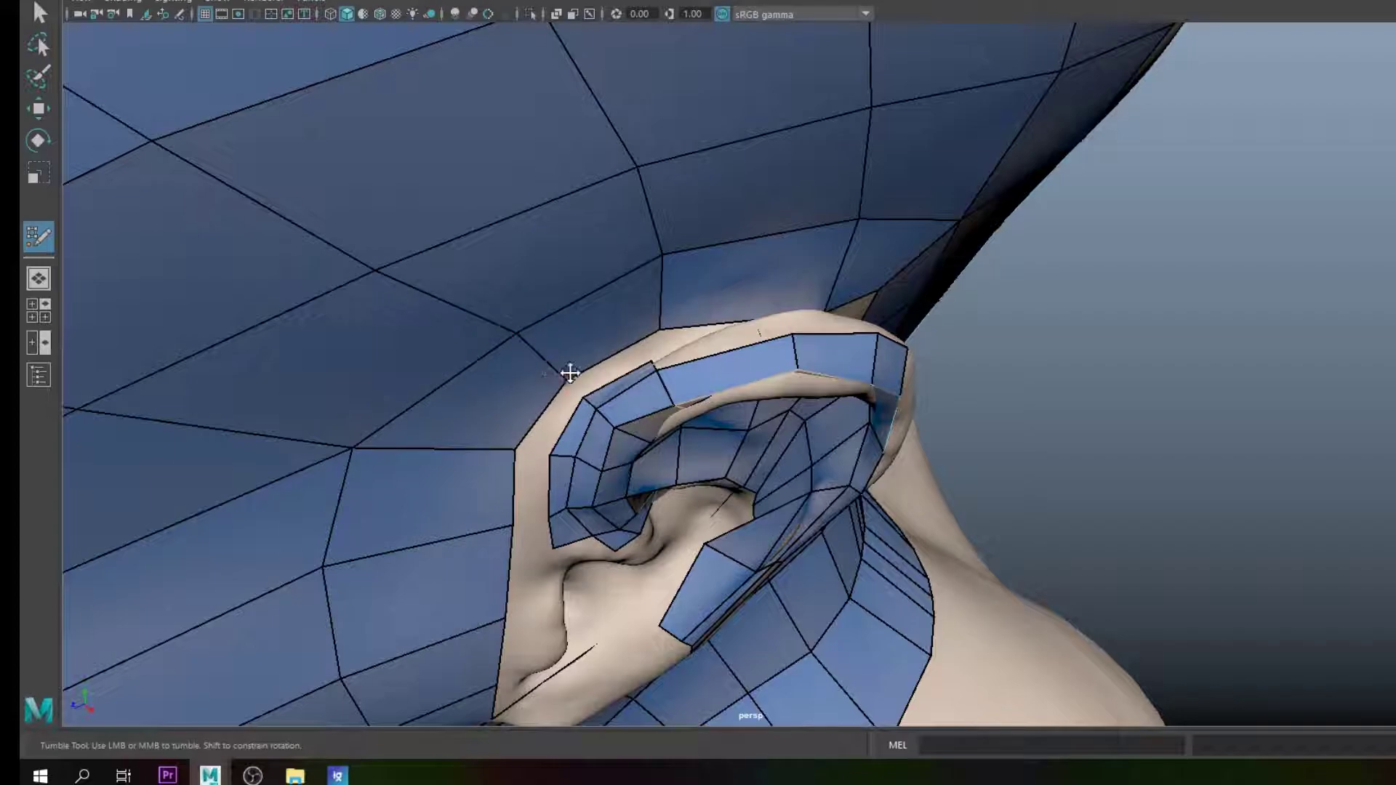
Step: Fill the gap between the helix's upper front edge and the head mesh with a column of quads
{"action": "left_click", "coordinate": [607, 373], "text": "shift"}
{"action": "left_click_drag", "start_coordinate": [610, 449], "coordinate": [716, 380], "text": "alt"}
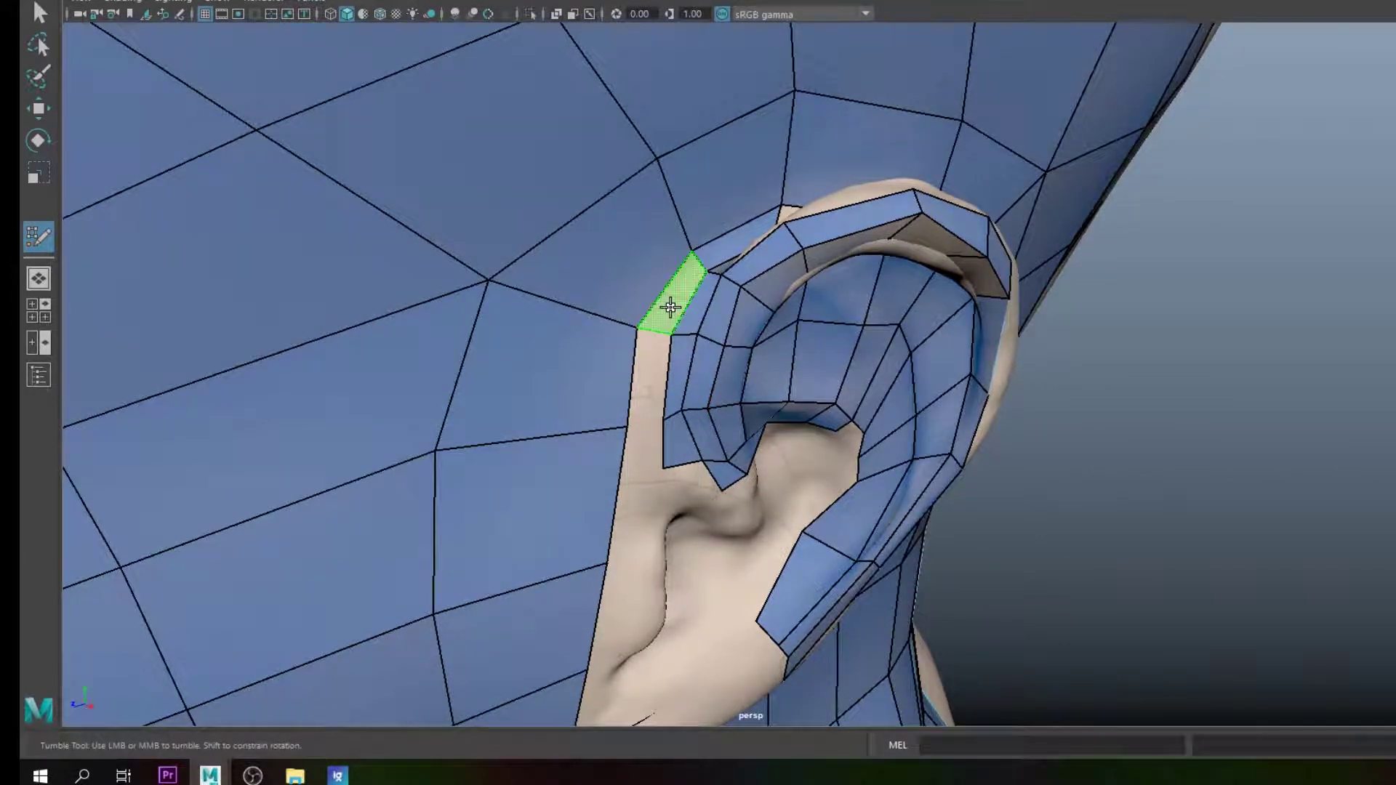
{"action": "left_click", "coordinate": [670, 307], "text": "shift"}
{"action": "left_click", "coordinate": [652, 367], "text": "shift"}
{"action": "mouse_move", "coordinate": [655, 371]}
{"action": "left_mouse_down", "text": "alt"}
{"action": "mouse_move", "coordinate": [679, 442]}
{"action": "mouse_move", "coordinate": [777, 436]}
{"action": "mouse_move", "coordinate": [792, 407]}
{"action": "mouse_move", "coordinate": [678, 422]}
{"action": "mouse_move", "coordinate": [620, 454]}
{"action": "left_mouse_up", "text": "alt"}
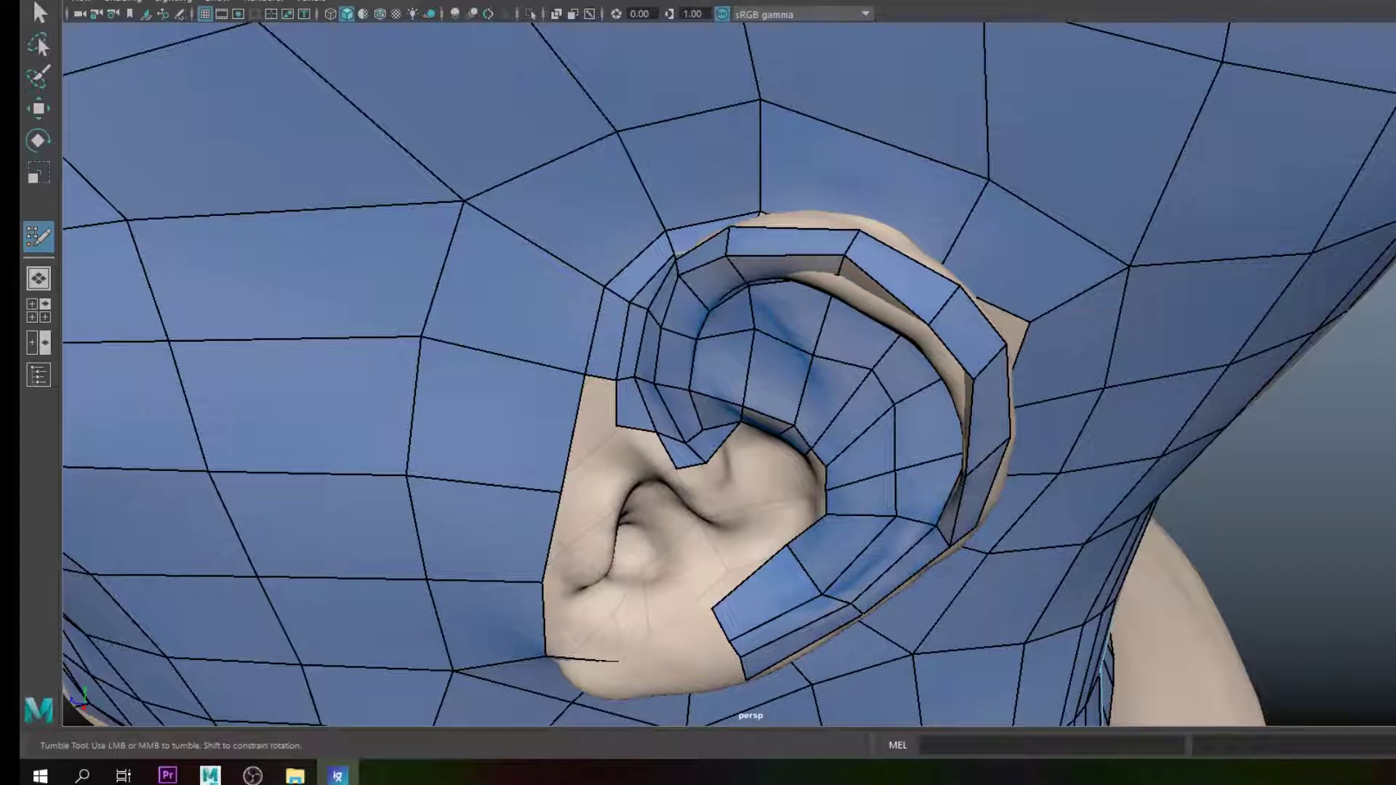
Step: Fill quads along the back side of the upper helix rim strip and undo the stray point placed near its lower end
{"action": "left_click_drag", "start_coordinate": [804, 414], "coordinate": [727, 360], "text": "alt"}
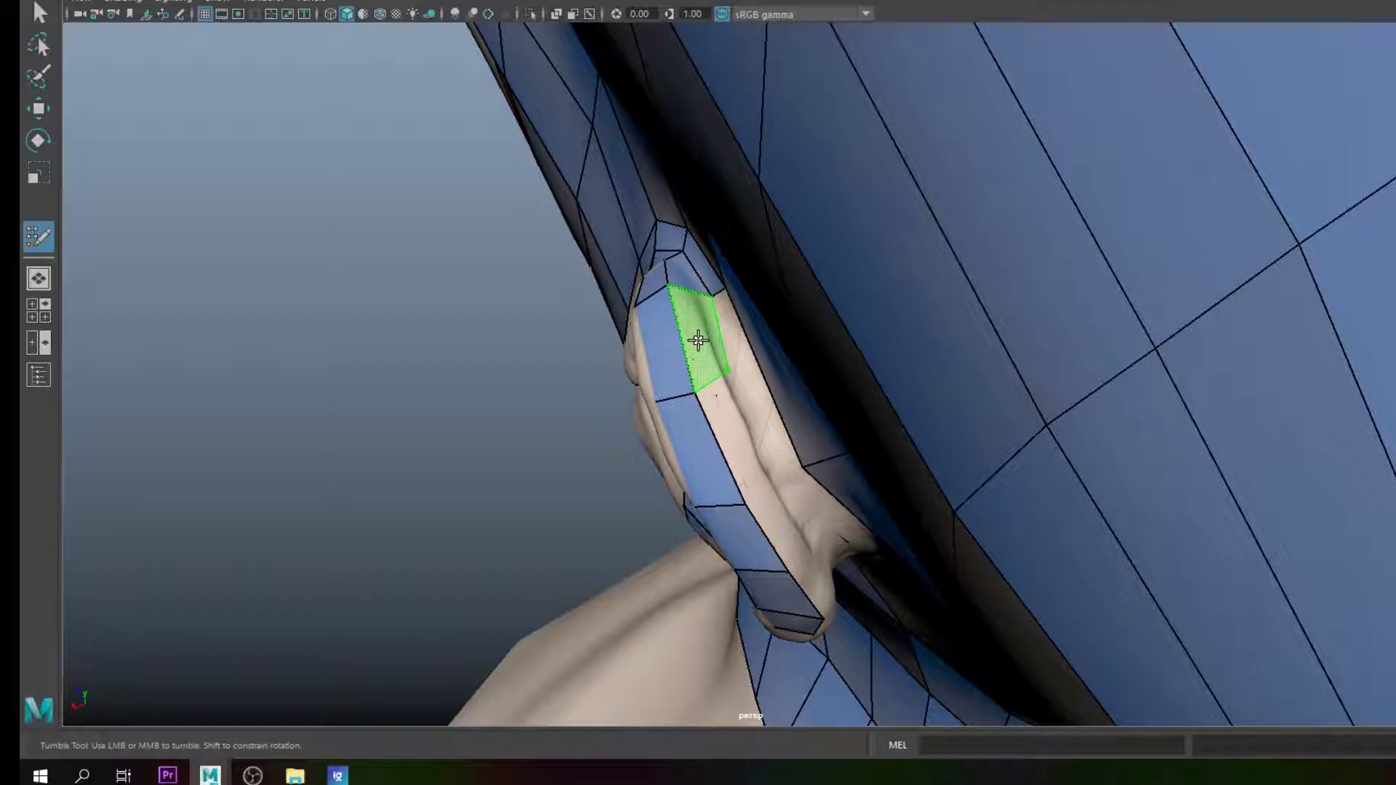
{"action": "left_click", "coordinate": [709, 349], "text": "shift"}
{"action": "left_click_drag", "start_coordinate": [745, 366], "coordinate": [712, 313], "text": "alt"}
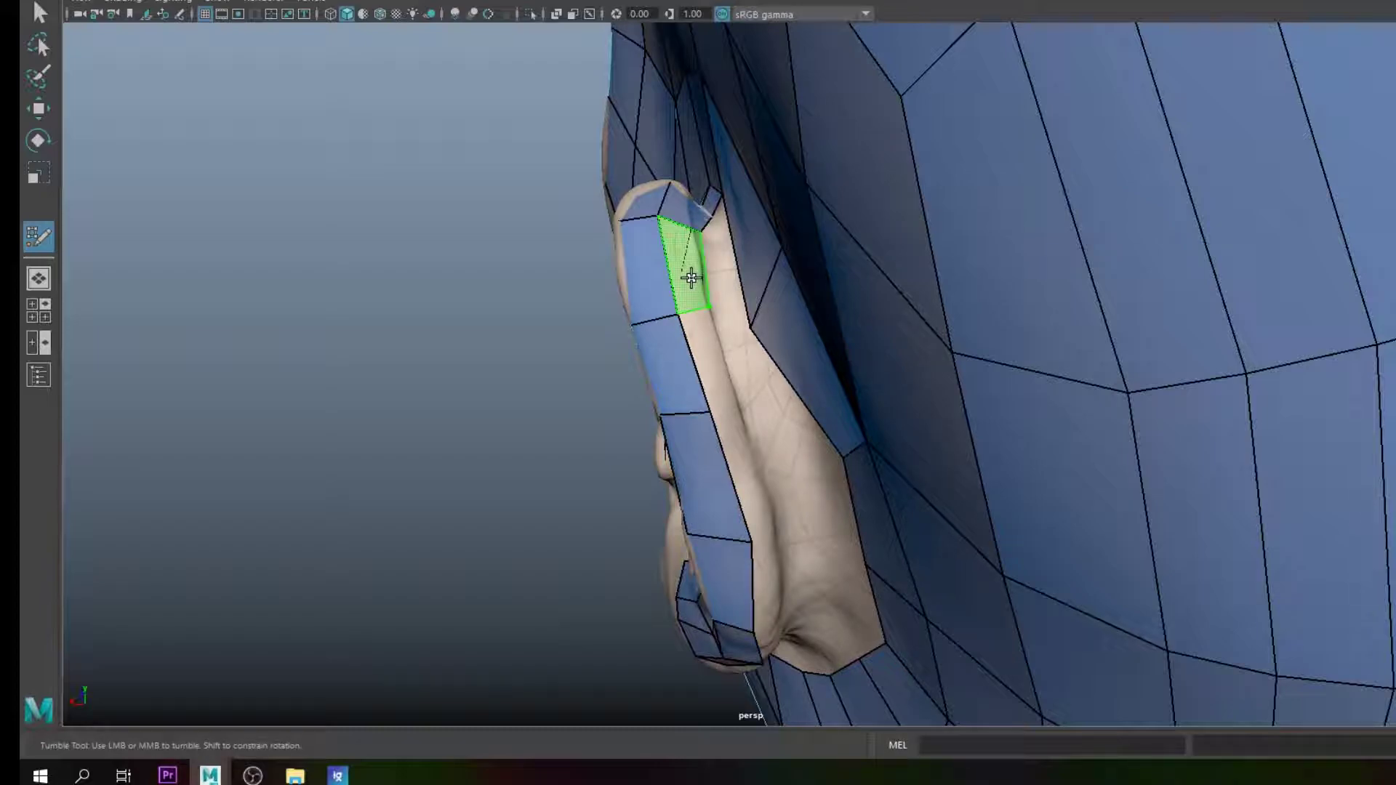
{"action": "left_click", "coordinate": [740, 391], "text": "shift"}
{"action": "left_click_drag", "start_coordinate": [713, 359], "coordinate": [715, 359], "text": "alt"}
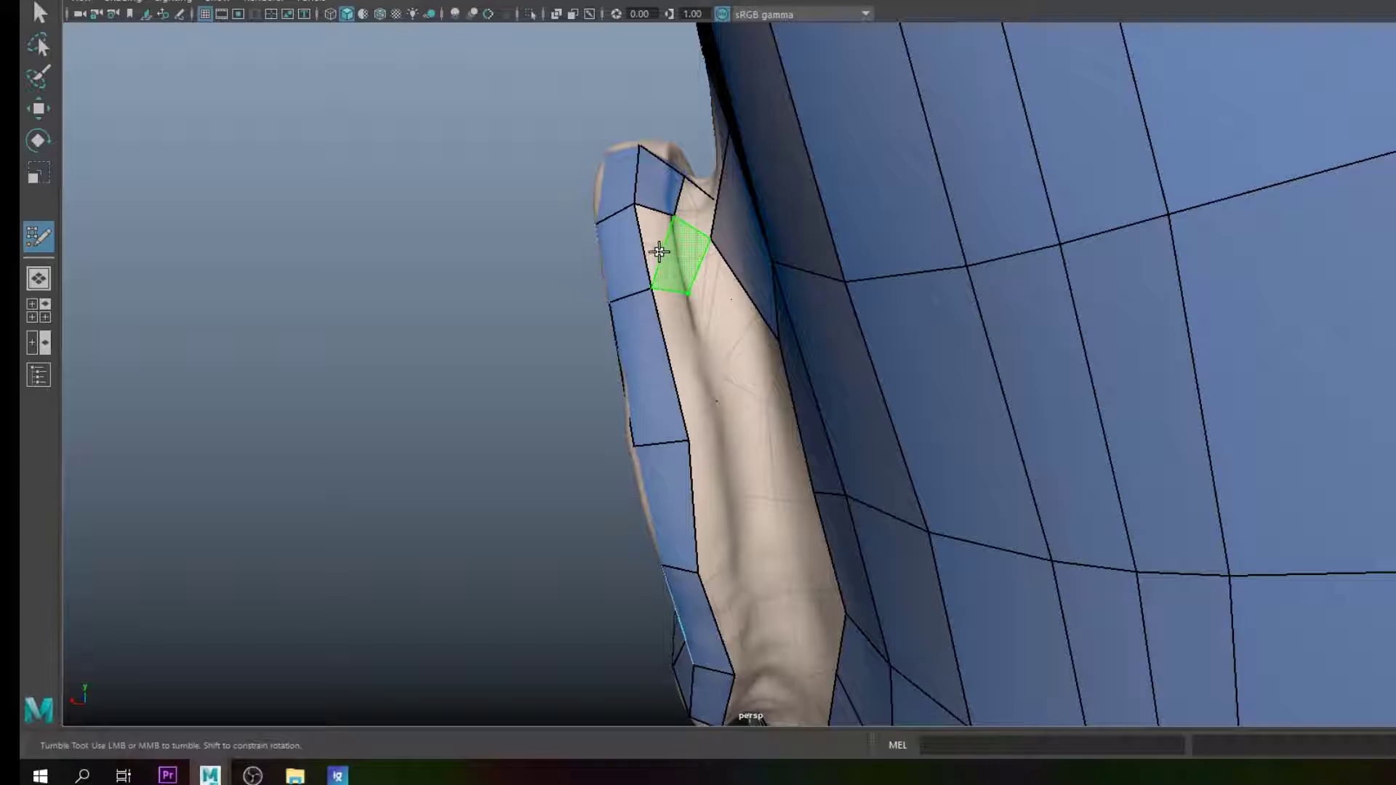
{"action": "left_click", "coordinate": [656, 248], "text": "shift"}
{"action": "mouse_move", "coordinate": [647, 240]}
{"action": "left_mouse_down", "text": "alt"}
{"action": "mouse_move", "coordinate": [822, 368]}
{"action": "mouse_move", "coordinate": [795, 373]}
{"action": "mouse_move", "coordinate": [719, 304]}
{"action": "mouse_move", "coordinate": [814, 327]}
{"action": "mouse_move", "coordinate": [723, 391]}
{"action": "mouse_move", "coordinate": [645, 364]}
{"action": "mouse_move", "coordinate": [613, 272]}
{"action": "mouse_move", "coordinate": [635, 298]}
{"action": "mouse_move", "coordinate": [655, 272]}
{"action": "left_mouse_up", "text": "alt"}
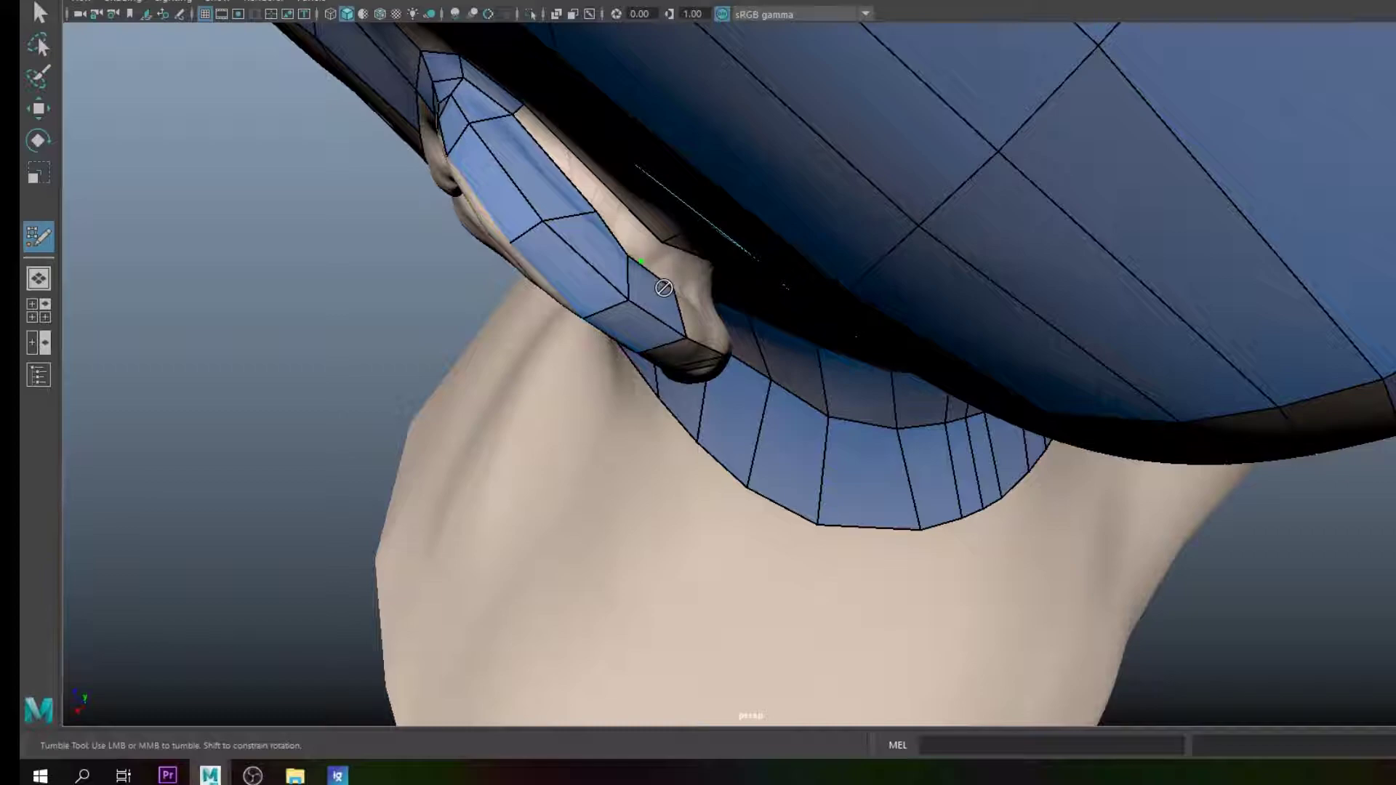
{"action": "key", "text": "ctrl+z"}
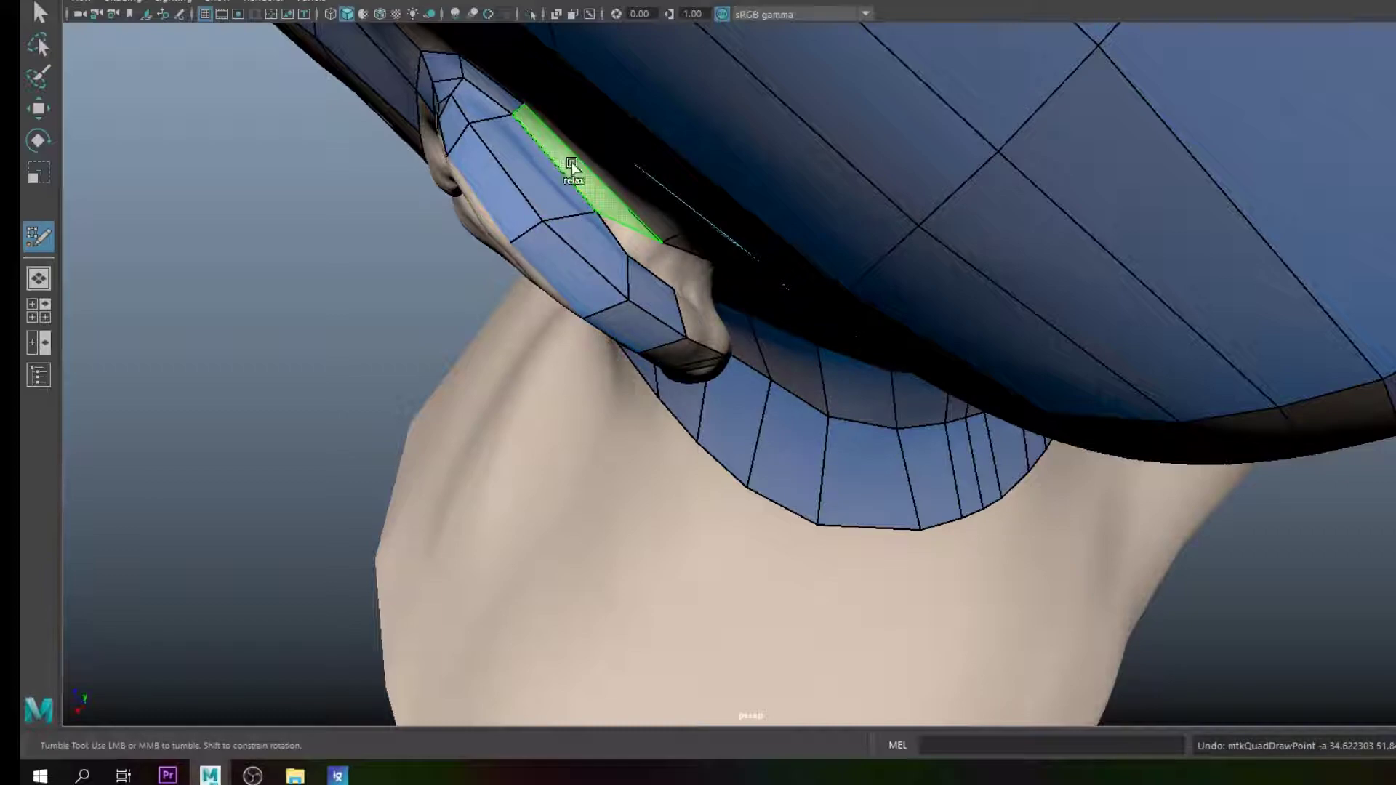
Step: Relax the head mesh above and behind the ear to even out the edge flow around it
{"action": "mouse_move", "coordinate": [570, 163]}
{"action": "left_mouse_down", "text": "alt"}
{"action": "mouse_move", "coordinate": [732, 228]}
{"action": "mouse_move", "coordinate": [783, 351]}
{"action": "left_mouse_up", "text": "alt"}
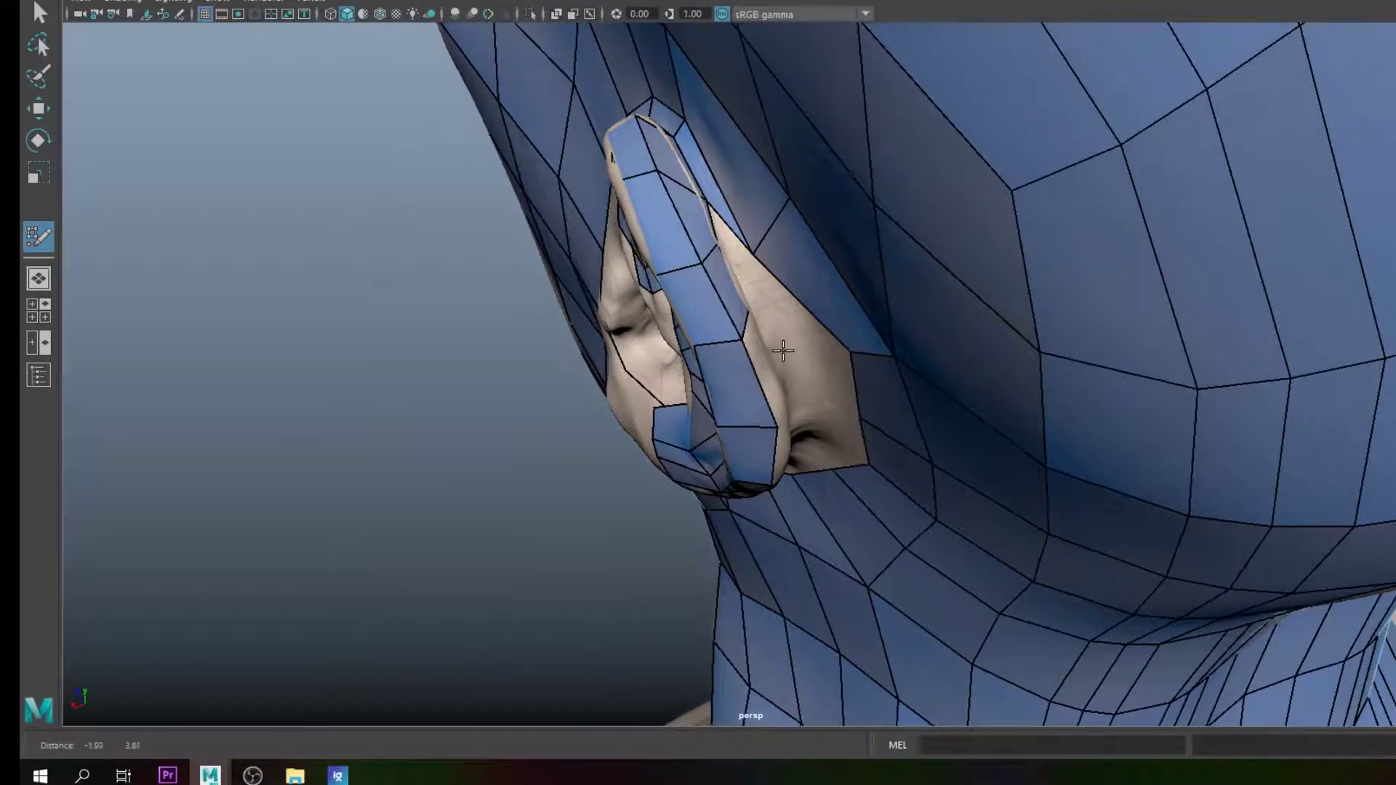
{"action": "middle_click_drag", "start_coordinate": [783, 351], "coordinate": [780, 306], "text": "alt"}
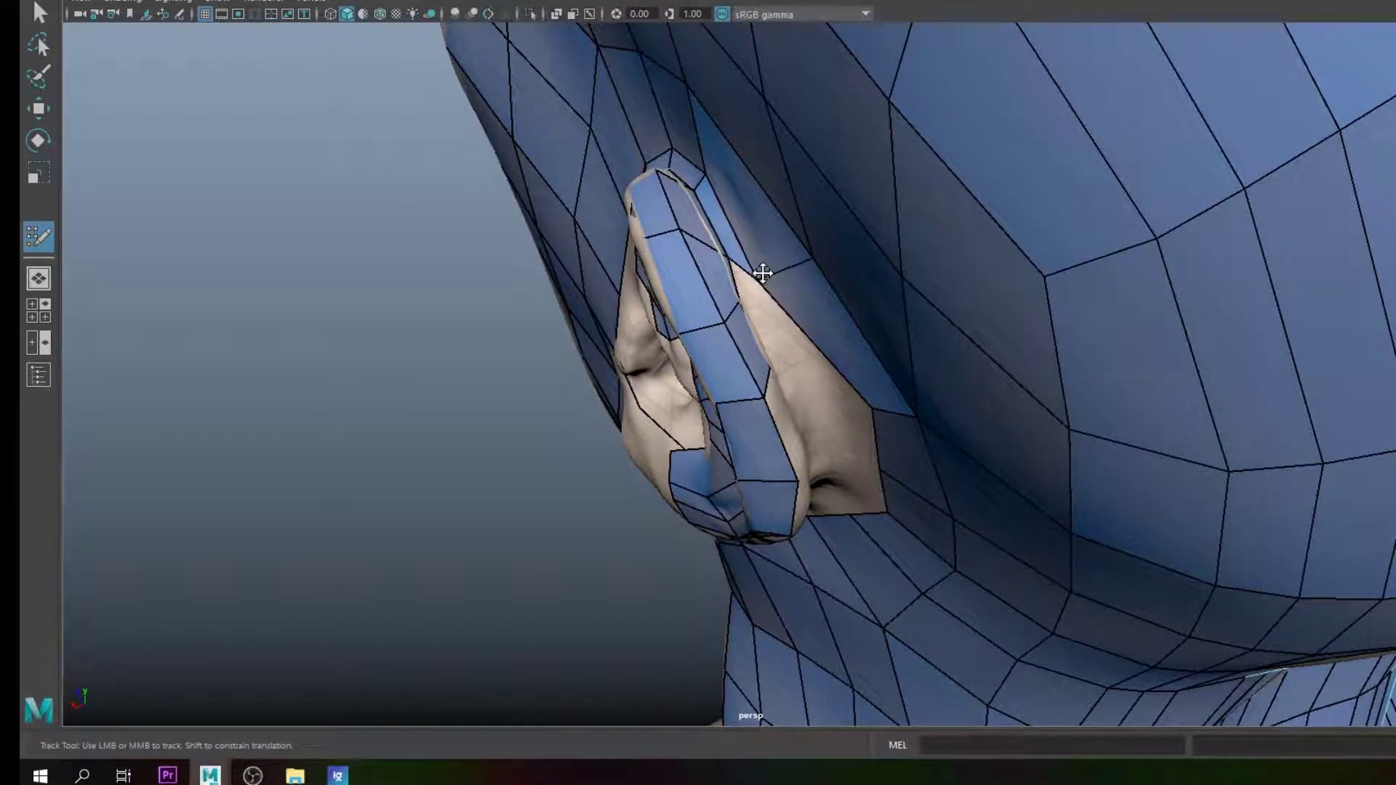
{"action": "left_click_drag", "start_coordinate": [804, 268], "coordinate": [813, 214], "text": "alt"}
{"action": "scroll", "coordinate": [929, 408], "scroll_direction": "down", "scroll_amount": 5}
{"action": "left_click_drag", "start_coordinate": [923, 408], "coordinate": [894, 460], "text": "alt"}
{"action": "scroll", "coordinate": [880, 533], "scroll_direction": "up", "scroll_amount": 3}
{"action": "left_click_drag", "start_coordinate": [880, 532], "coordinate": [782, 343], "text": "alt"}
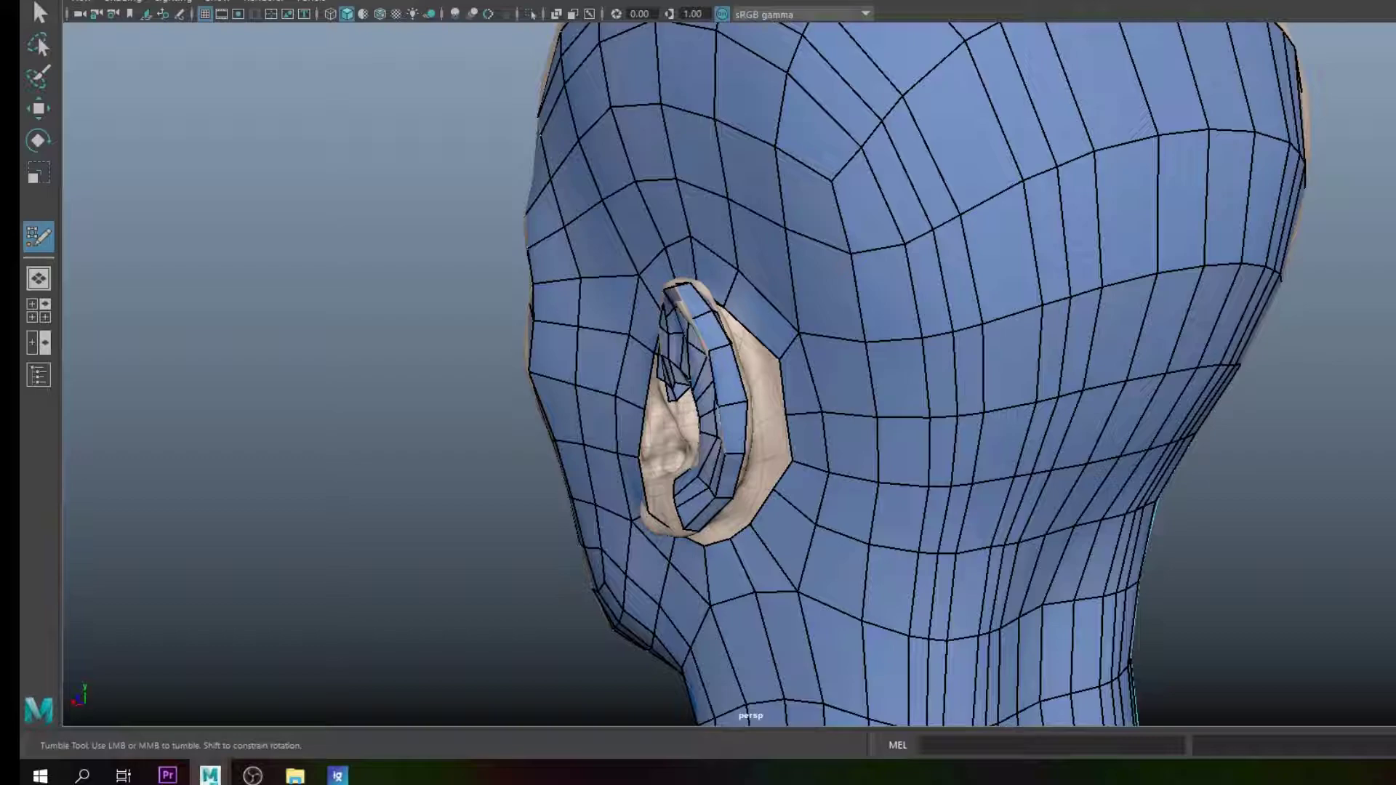
{"action": "left_click_drag", "start_coordinate": [608, 233], "coordinate": [825, 274], "text": "alt"}
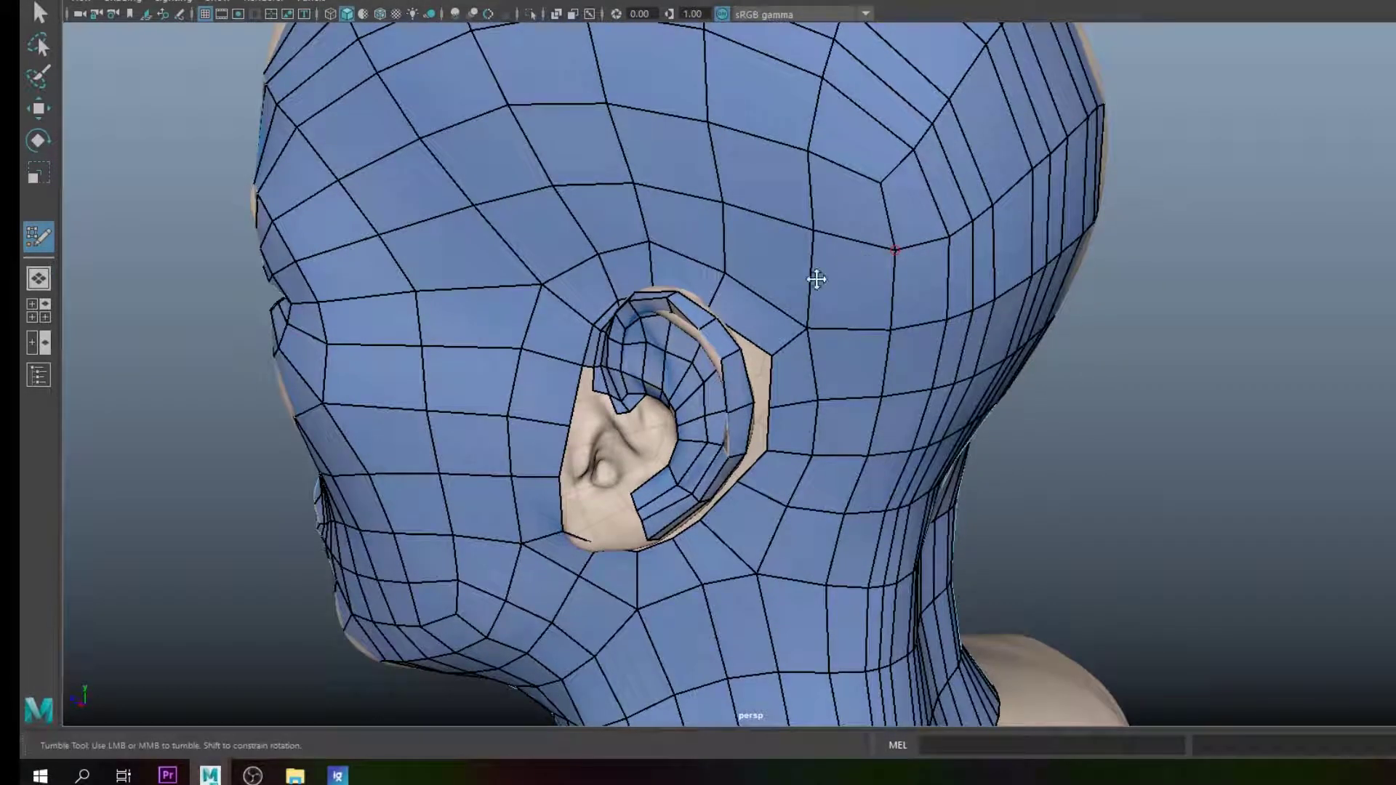
{"action": "right_click_drag", "start_coordinate": [825, 275], "coordinate": [769, 316], "text": "alt"}
{"action": "mouse_move", "coordinate": [769, 316]}
{"action": "left_mouse_down", "text": "alt"}
{"action": "mouse_move", "coordinate": [757, 315]}
{"action": "mouse_move", "coordinate": [777, 306]}
{"action": "left_mouse_up", "text": "alt"}
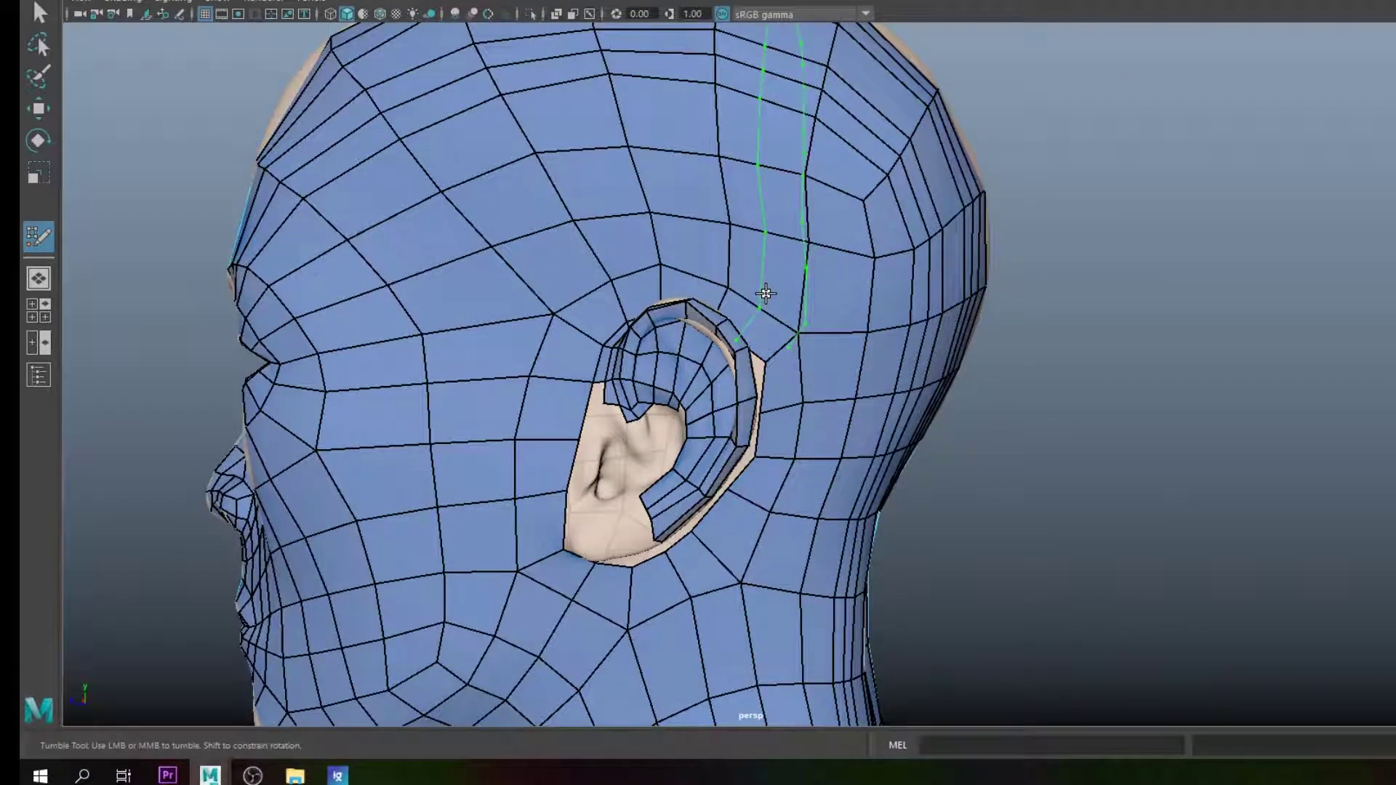
{"action": "scroll", "coordinate": [834, 340], "scroll_direction": "down", "scroll_amount": 8}
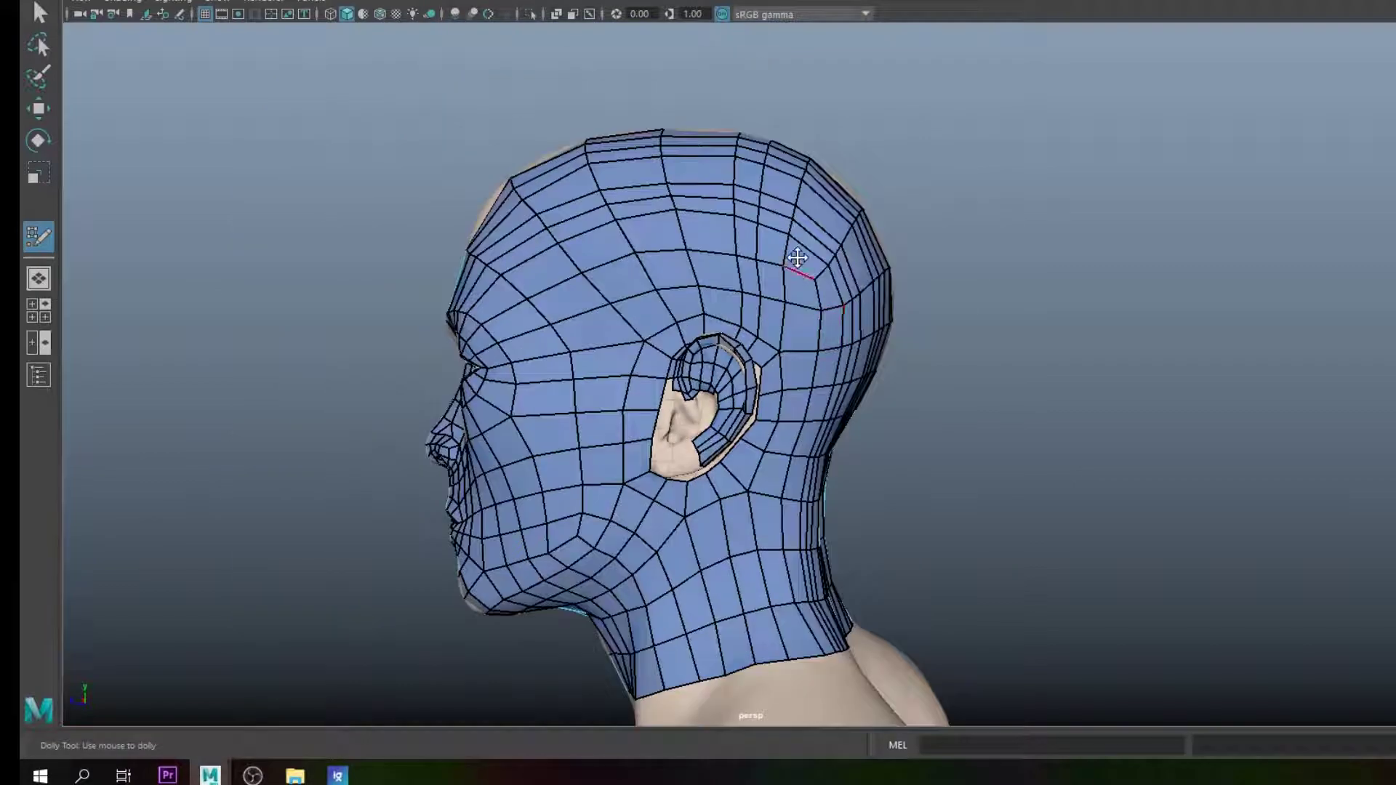
{"action": "mouse_move", "coordinate": [737, 278]}
{"action": "left_mouse_down", "text": "shift"}
{"action": "mouse_move", "coordinate": [714, 267]}
{"action": "mouse_move", "coordinate": [731, 367]}
{"action": "mouse_move", "coordinate": [707, 393]}
{"action": "mouse_move", "coordinate": [707, 219]}
{"action": "mouse_move", "coordinate": [707, 299]}
{"action": "mouse_move", "coordinate": [652, 305]}
{"action": "mouse_move", "coordinate": [667, 351]}
{"action": "mouse_move", "coordinate": [545, 365]}
{"action": "mouse_move", "coordinate": [617, 320]}
{"action": "mouse_move", "coordinate": [720, 334]}
{"action": "mouse_move", "coordinate": [710, 395]}
{"action": "mouse_move", "coordinate": [688, 402]}
{"action": "mouse_move", "coordinate": [743, 411]}
{"action": "mouse_move", "coordinate": [716, 414]}
{"action": "mouse_move", "coordinate": [713, 284]}
{"action": "left_mouse_up", "text": "shift"}
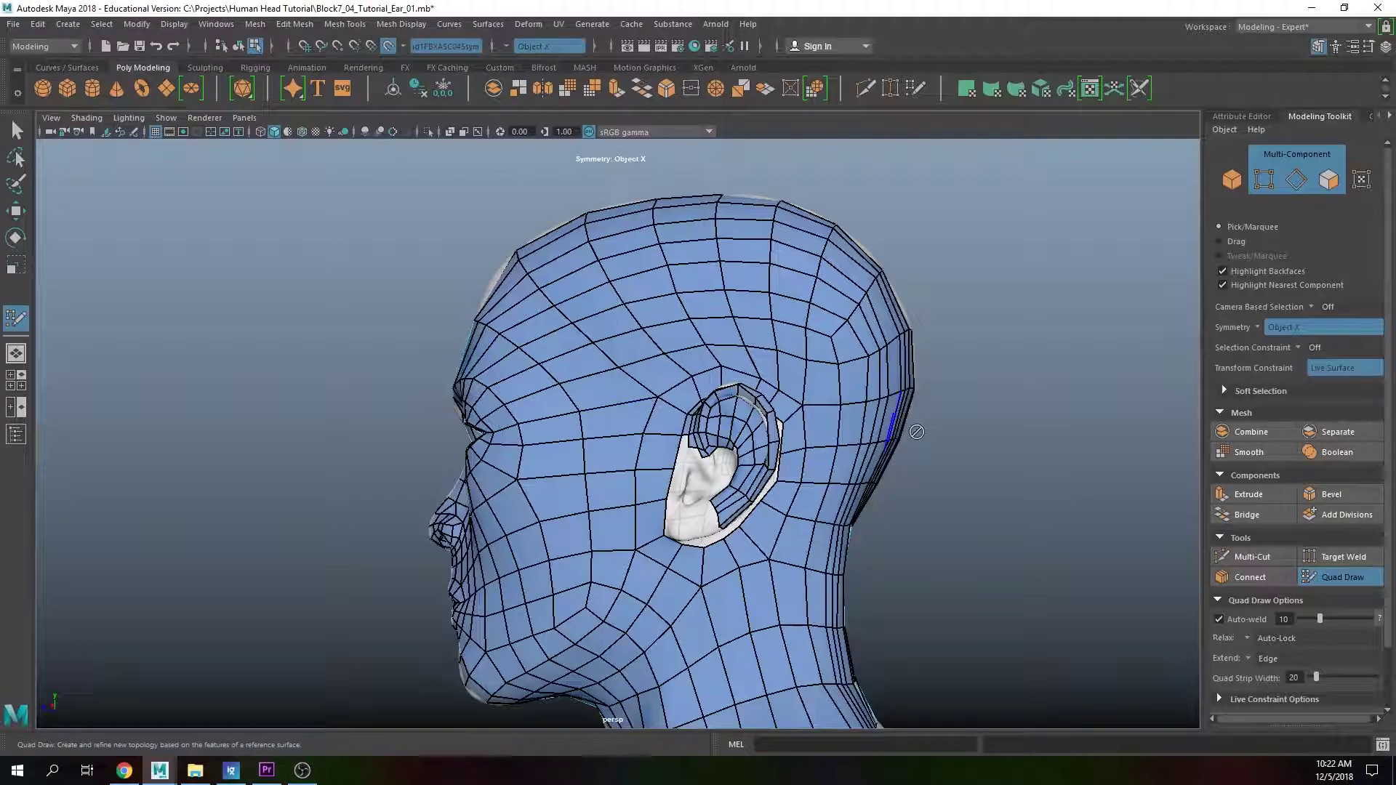
Step: Fill the gap in front of the helix root with a quad joining the ear to the side of the face
{"action": "scroll", "coordinate": [876, 518], "scroll_direction": "up", "scroll_amount": 3}
{"action": "middle_click_drag", "start_coordinate": [764, 486], "coordinate": [730, 464], "text": "alt"}
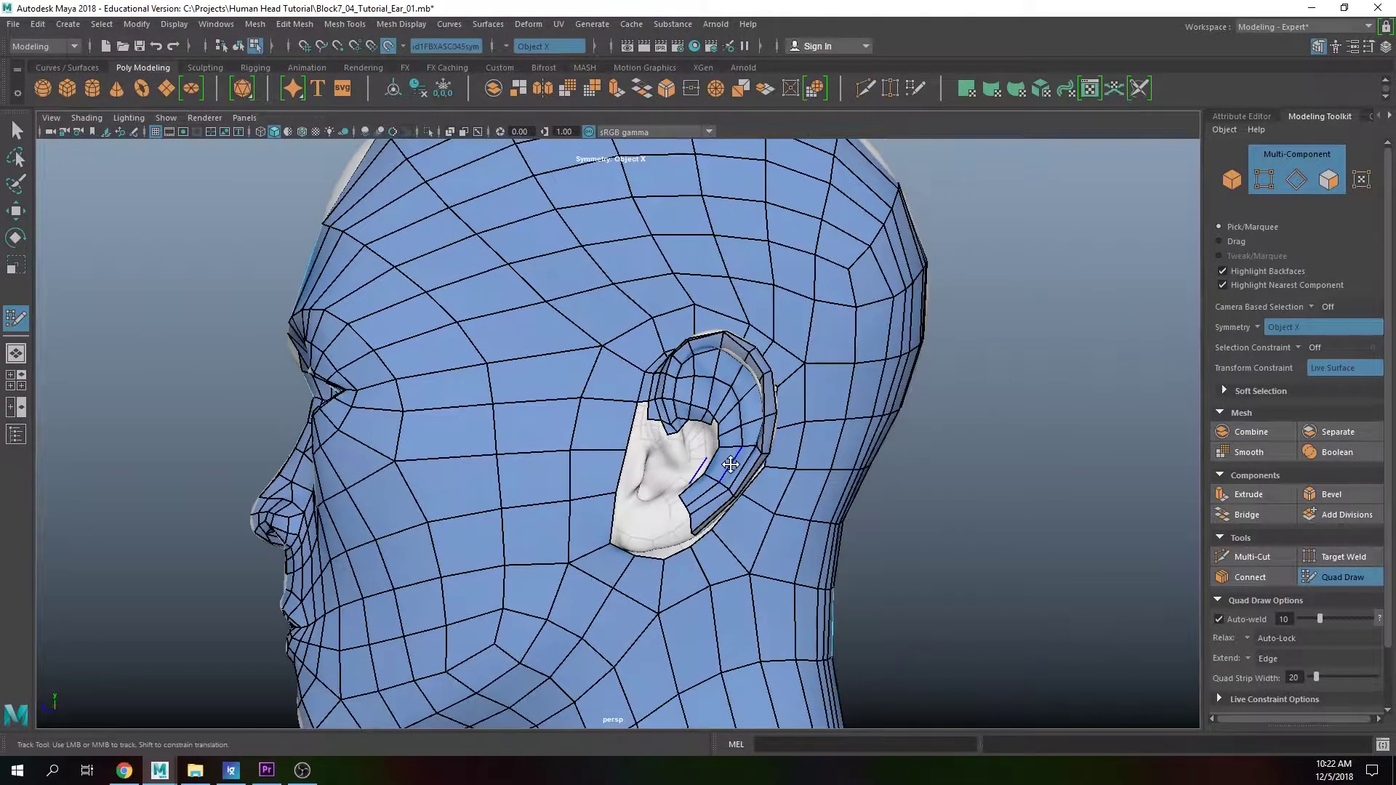
{"action": "scroll", "coordinate": [730, 464], "scroll_direction": "up", "scroll_amount": 4}
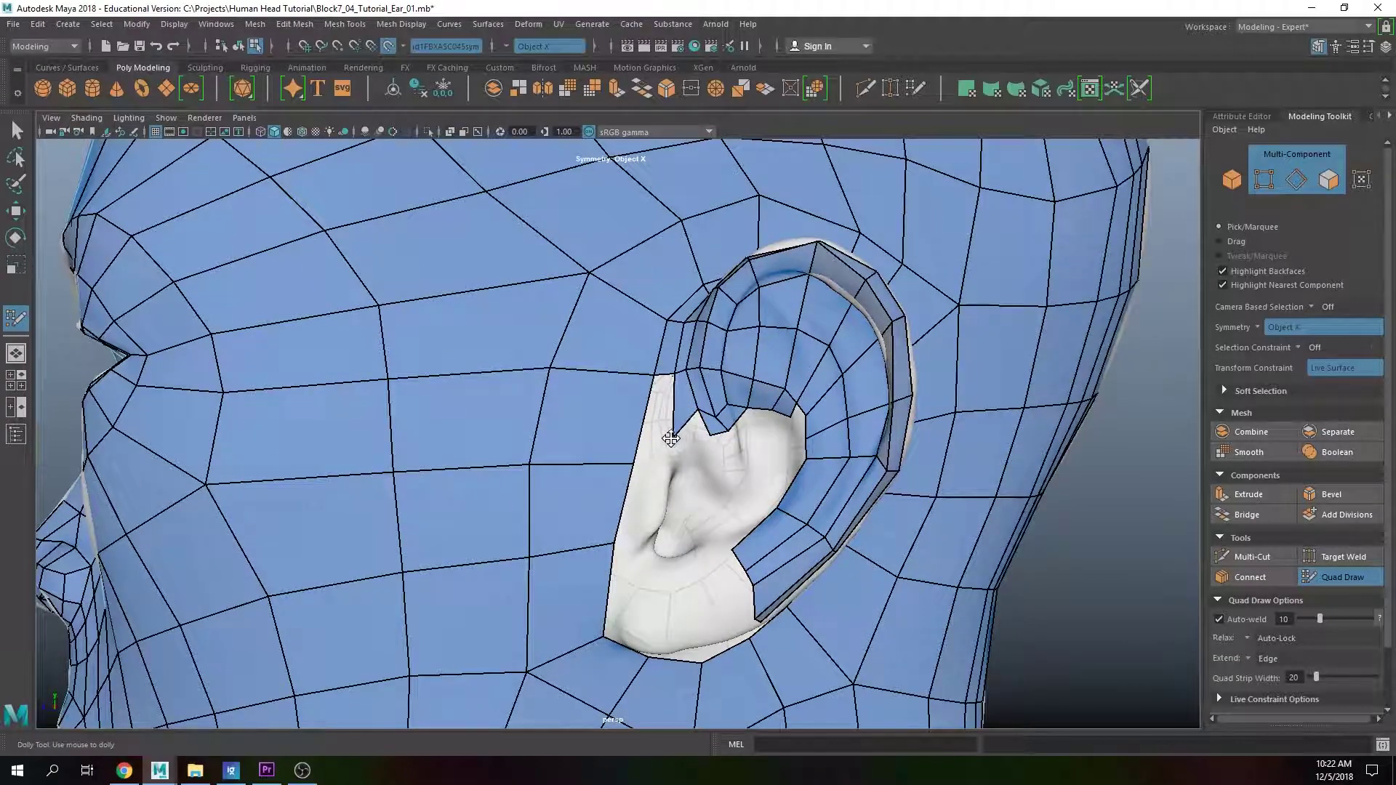
{"action": "scroll", "coordinate": [666, 439], "scroll_direction": "up", "scroll_amount": 2}
{"action": "middle_click_drag", "start_coordinate": [666, 439], "coordinate": [704, 445], "text": "alt"}
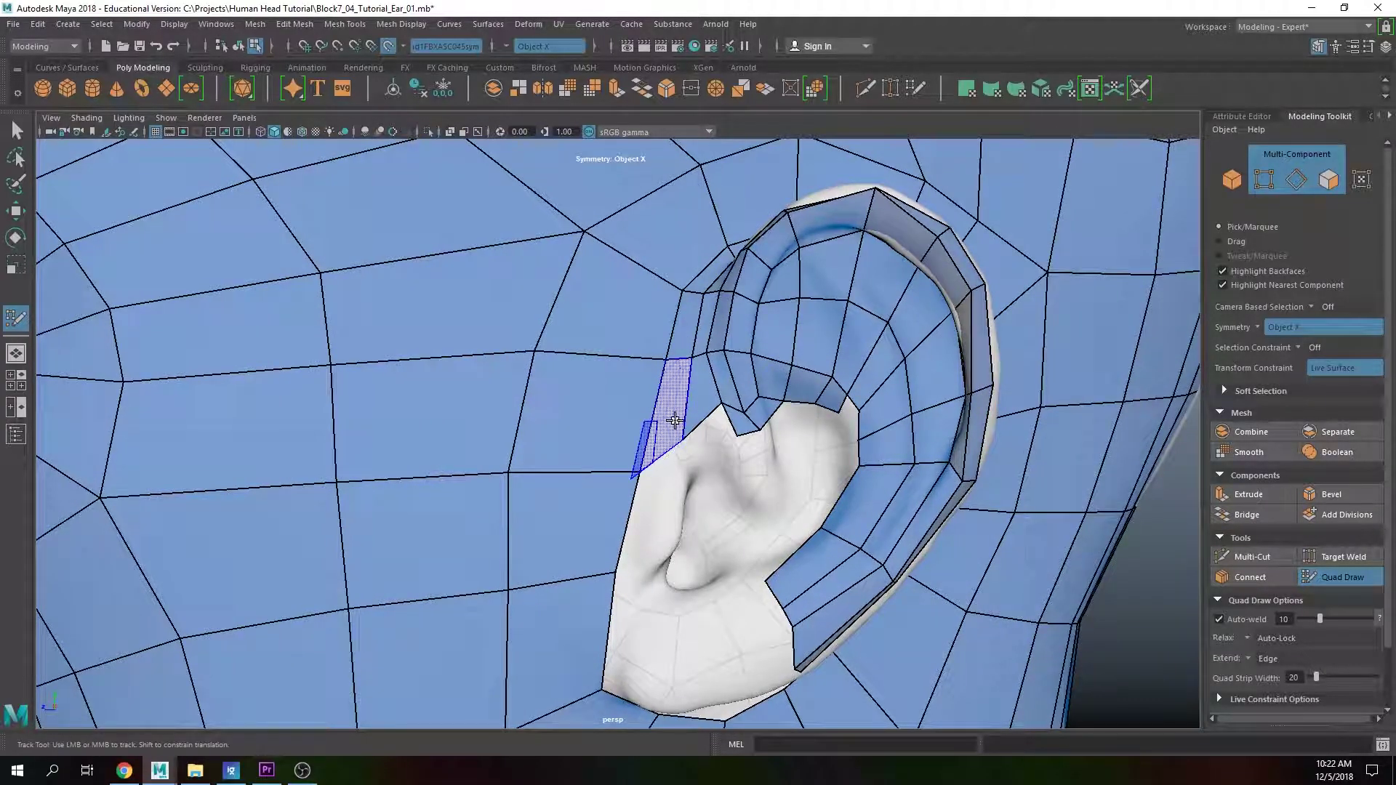
{"action": "left_click", "coordinate": [675, 420], "text": "shift"}
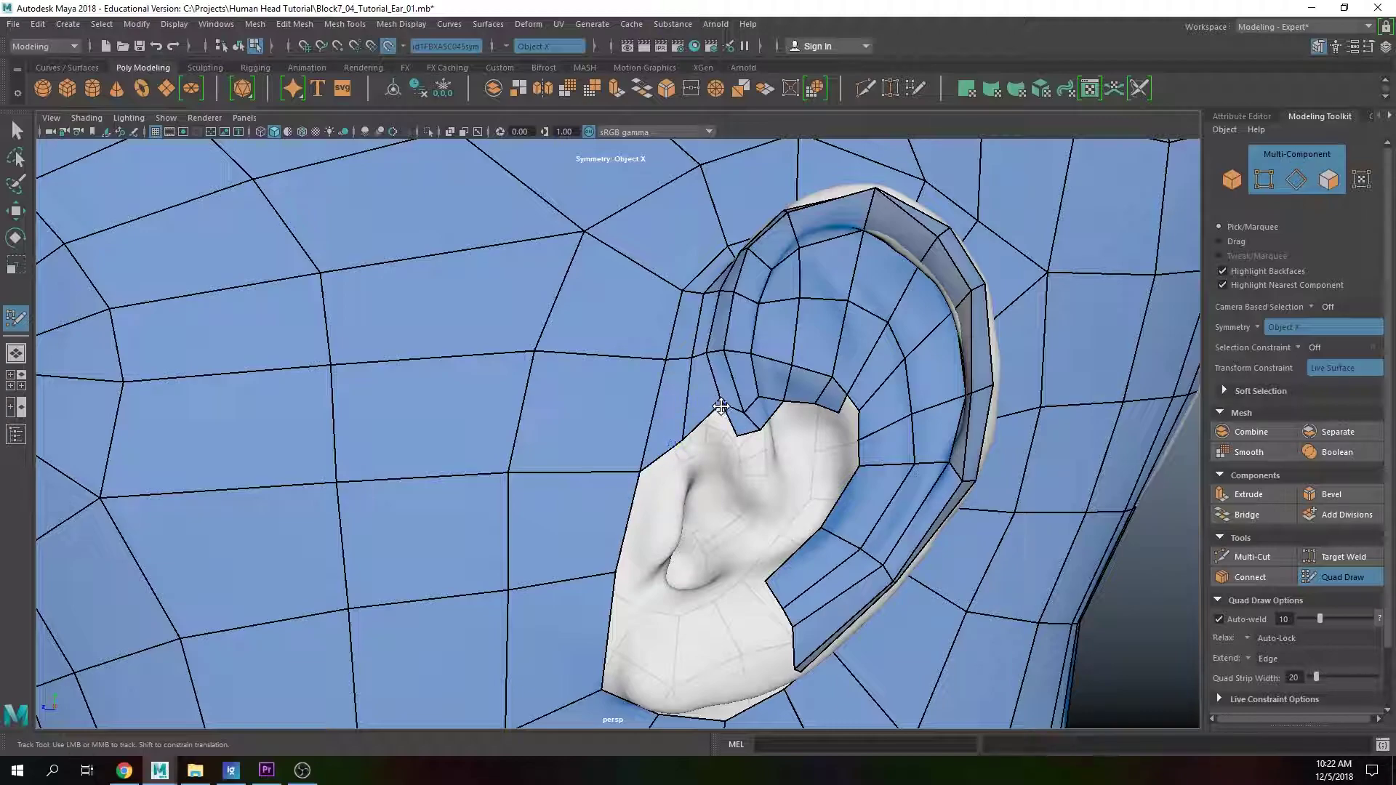
Step: Fill the upper gap behind the ear with quads connecting the helix's back strip toward the head mesh
{"action": "left_click_drag", "start_coordinate": [804, 445], "coordinate": [842, 356], "text": "alt"}
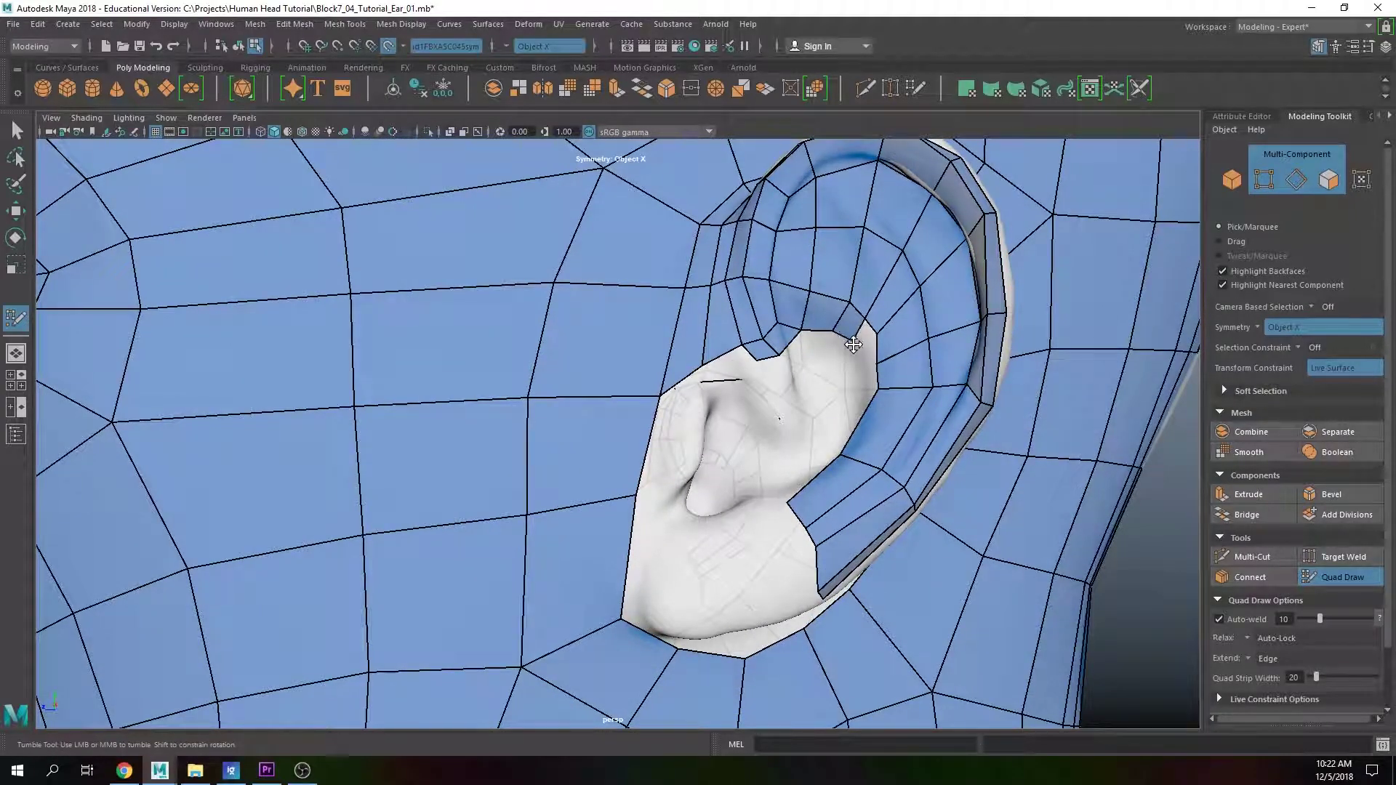
{"action": "left_click_drag", "start_coordinate": [824, 340], "coordinate": [938, 396], "text": "alt"}
{"action": "left_click_drag", "start_coordinate": [717, 436], "coordinate": [695, 387], "text": "alt"}
{"action": "right_click_drag", "start_coordinate": [694, 387], "coordinate": [674, 379], "text": "alt"}
{"action": "left_click_drag", "start_coordinate": [674, 378], "coordinate": [613, 355], "text": "alt"}
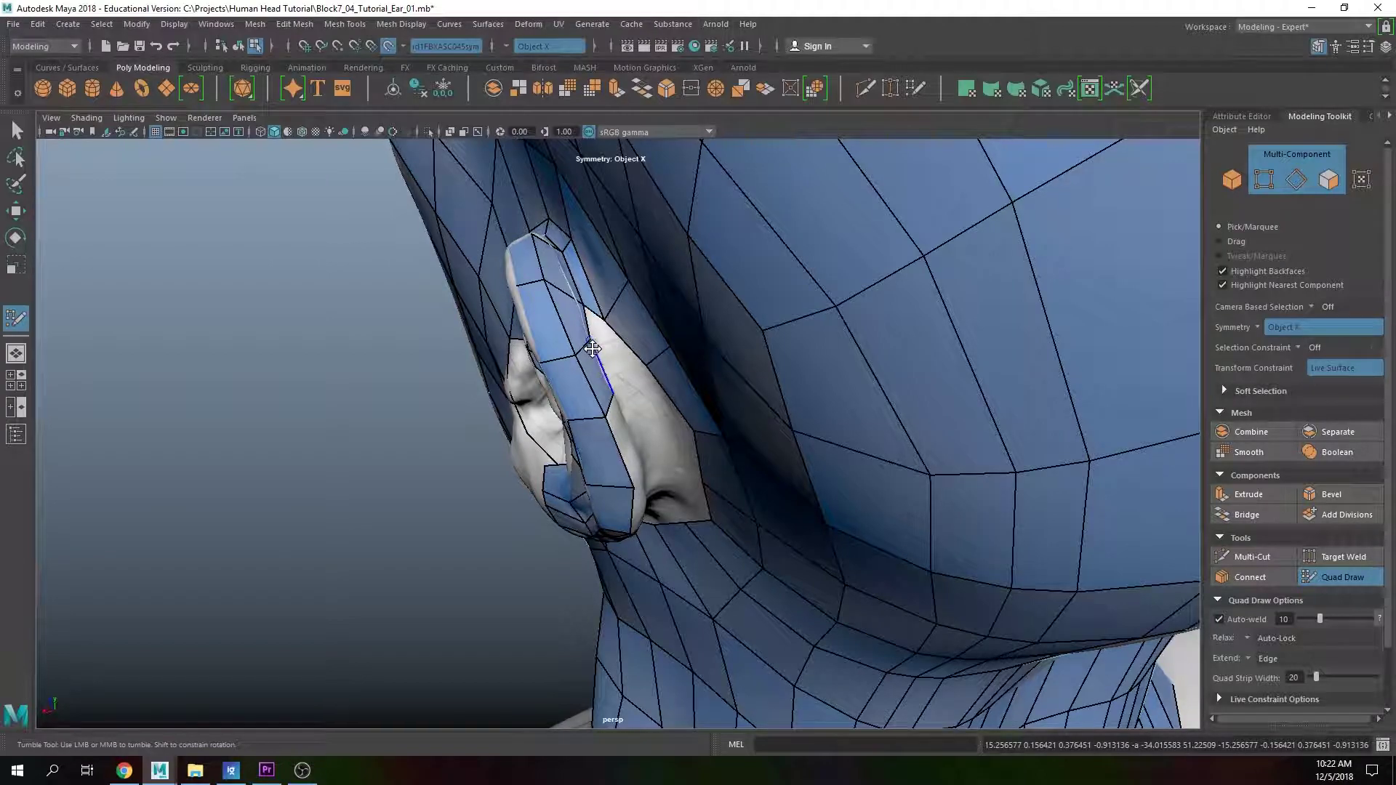
{"action": "left_click_drag", "start_coordinate": [592, 349], "coordinate": [556, 339], "text": "alt"}
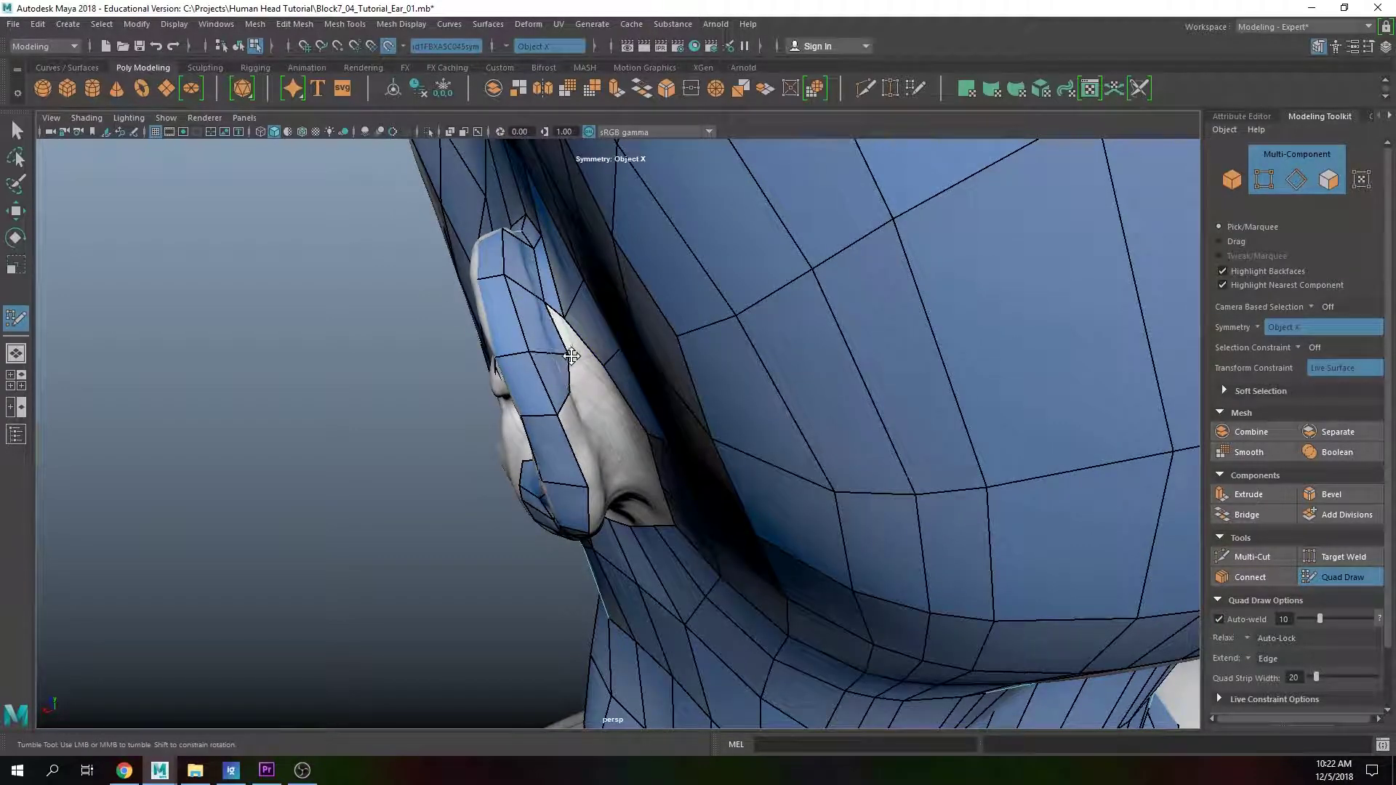
{"action": "left_click_drag", "start_coordinate": [571, 366], "coordinate": [558, 295], "text": "alt"}
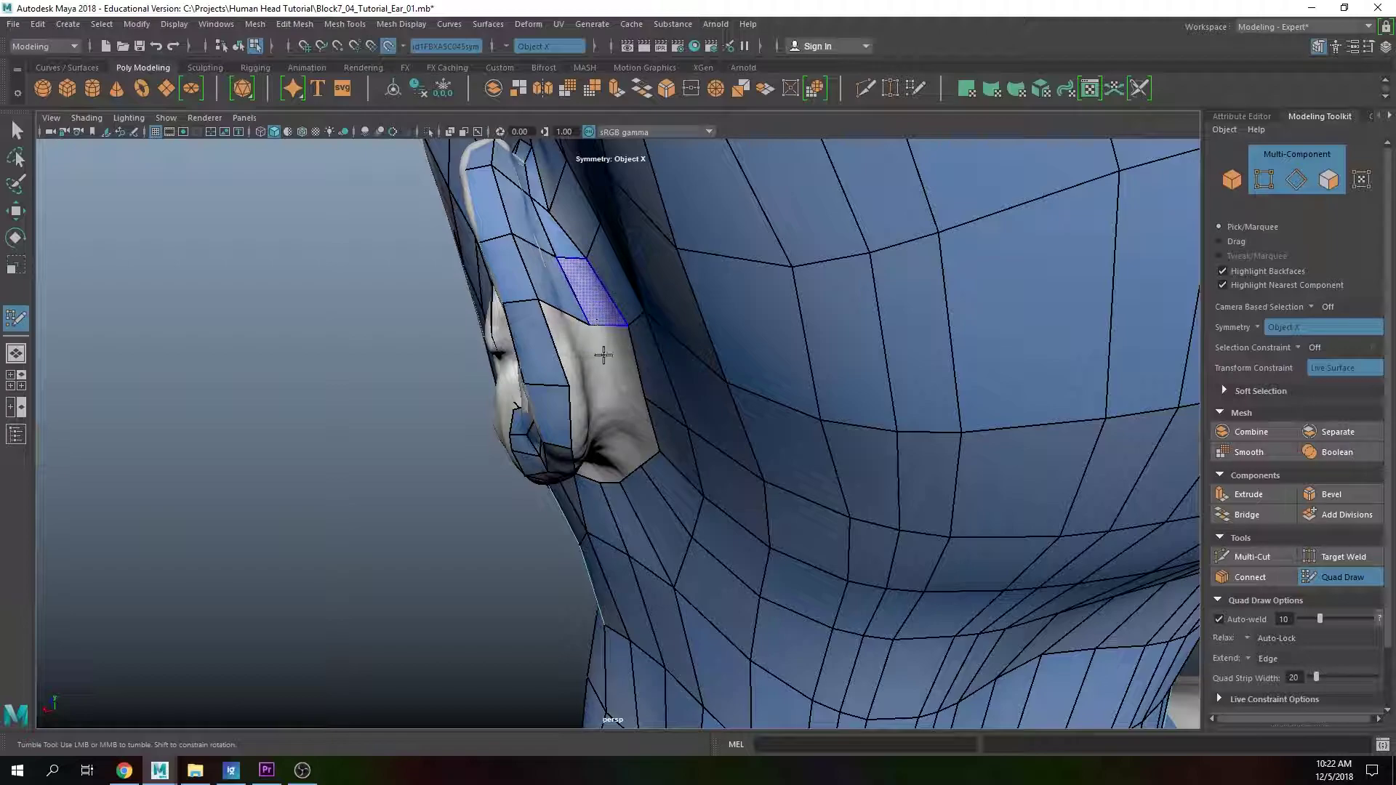
{"action": "left_click_drag", "start_coordinate": [603, 354], "coordinate": [513, 360], "text": "alt"}
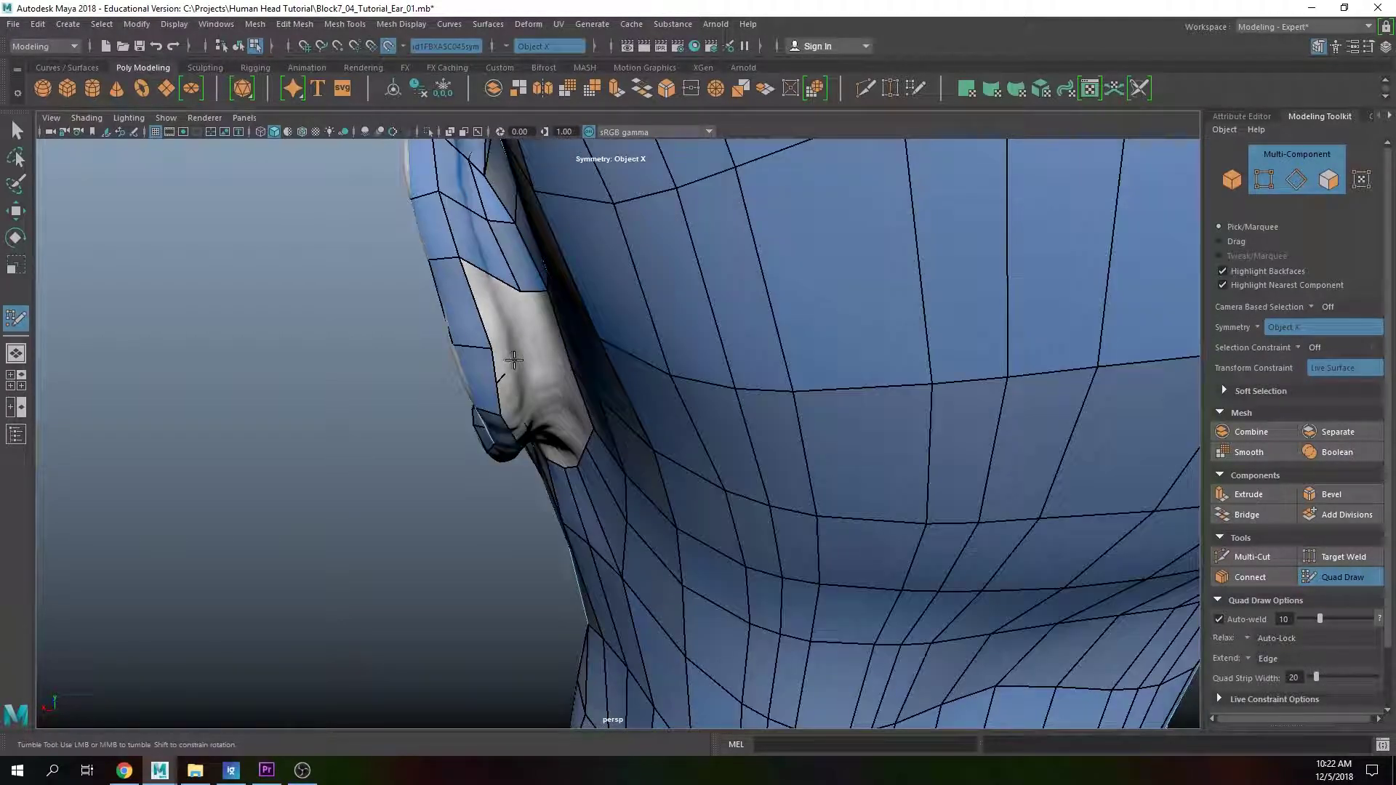
{"action": "left_click", "coordinate": [502, 324], "text": "shift"}
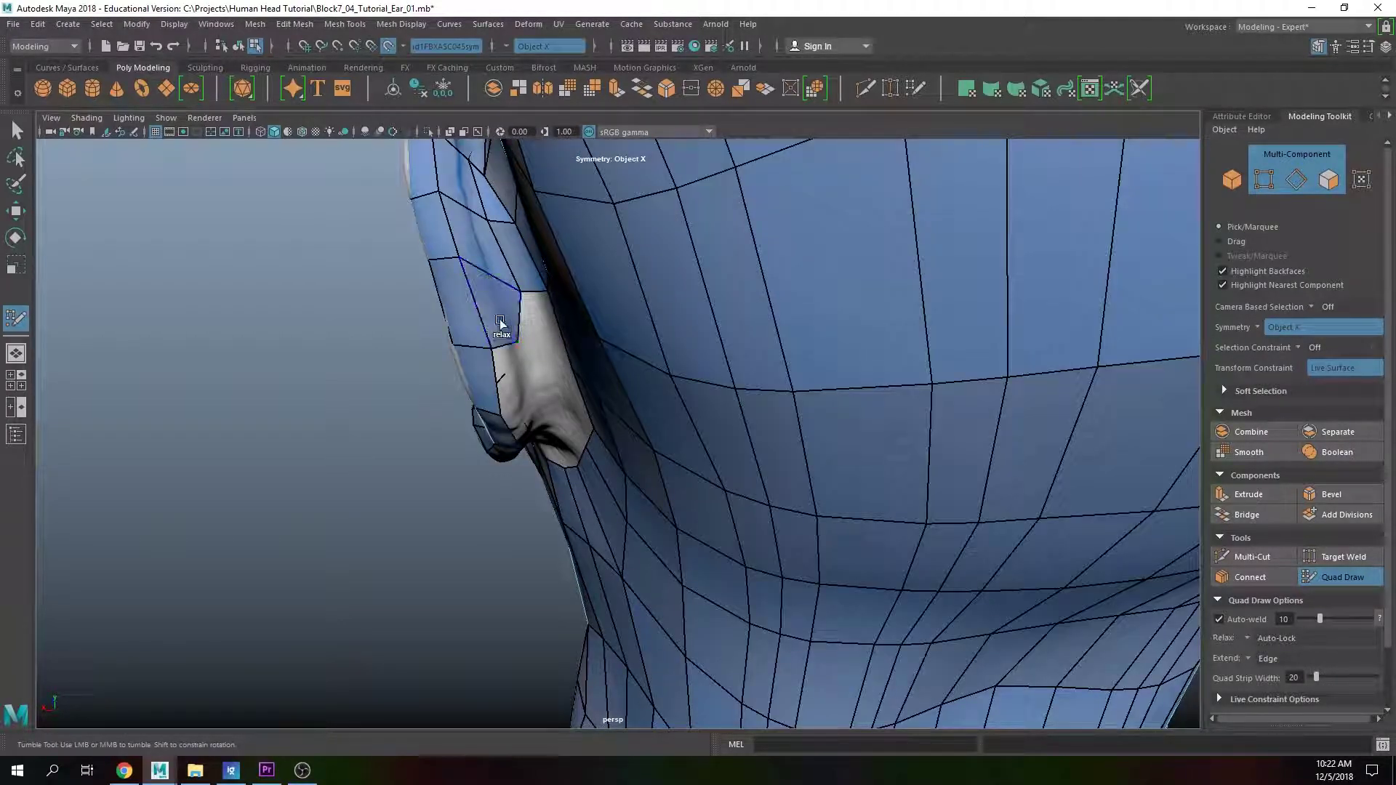
Step: Move the helix back strip's vertex lower and fill the adjacent quad to join the strip to the head
{"action": "left_click_drag", "start_coordinate": [537, 352], "coordinate": [570, 321], "text": "alt"}
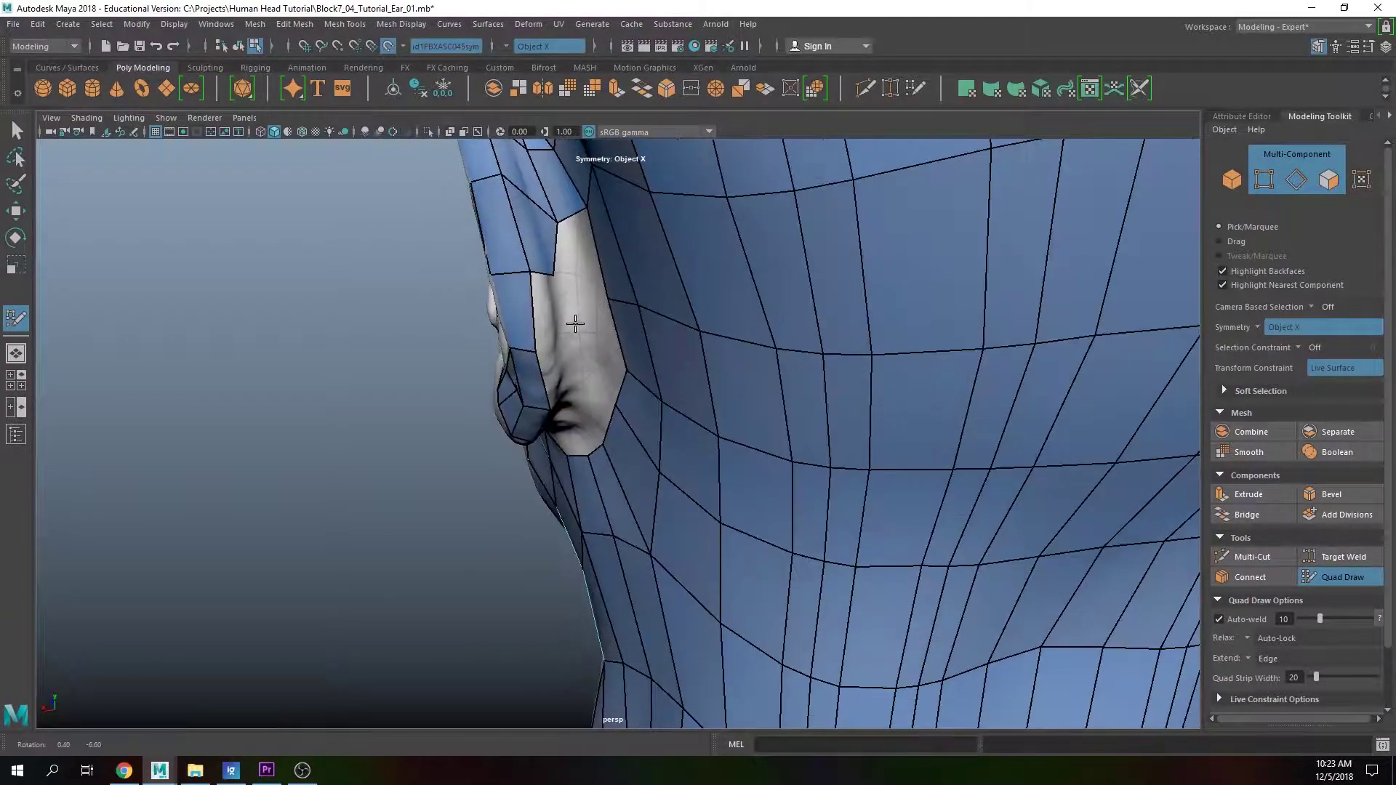
{"action": "mouse_move", "coordinate": [554, 272]}
{"action": "left_mouse_down"}
{"action": "mouse_move", "coordinate": [570, 291]}
{"action": "mouse_move", "coordinate": [531, 296]}
{"action": "left_mouse_up"}
{"action": "left_click", "coordinate": [584, 274], "text": "shift"}
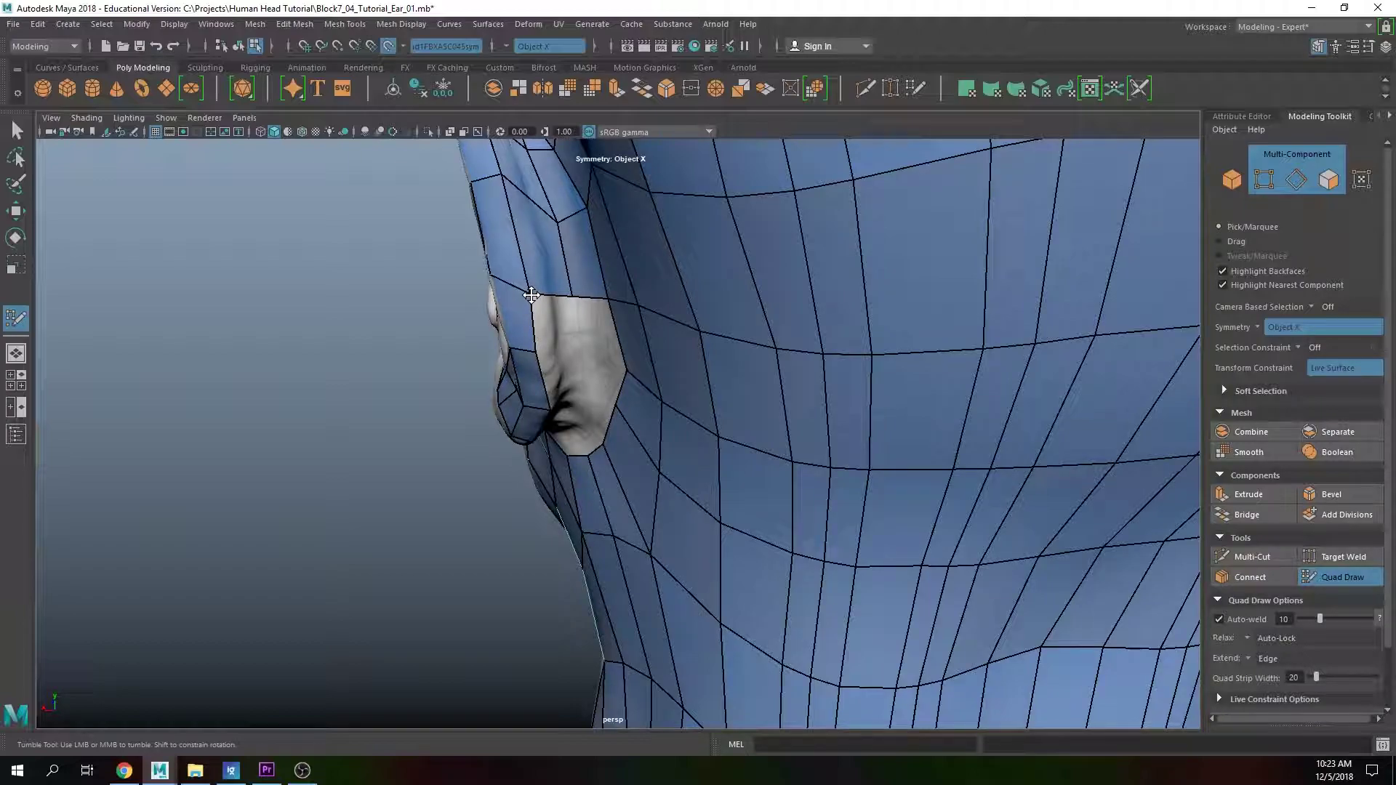
Step: Fill the next lower row of quads behind the ear between the helix's back edge and the head mesh
{"action": "left_click_drag", "start_coordinate": [583, 344], "coordinate": [579, 328], "text": "alt"}
{"action": "middle_click_drag", "start_coordinate": [542, 239], "coordinate": [554, 258], "text": "alt"}
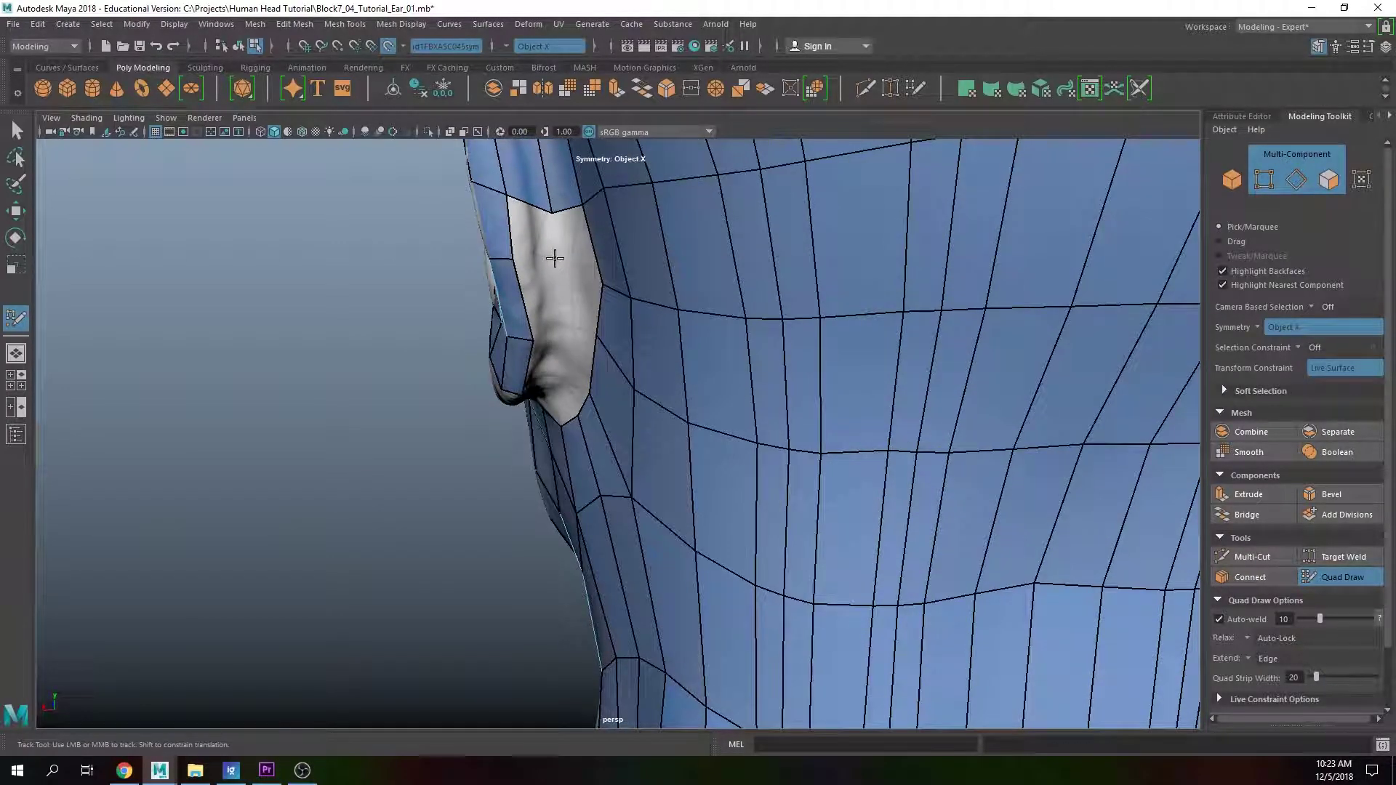
{"action": "left_click", "coordinate": [531, 234], "text": "shift"}
{"action": "left_click", "coordinate": [573, 248], "text": "shift"}
{"action": "left_click", "coordinate": [576, 250], "text": "shift"}
Step: Place a point behind the lower helix, fill another row of quads across to the head, and nudge a vertex above it
{"action": "middle_click_drag", "start_coordinate": [559, 350], "coordinate": [575, 323], "text": "alt"}
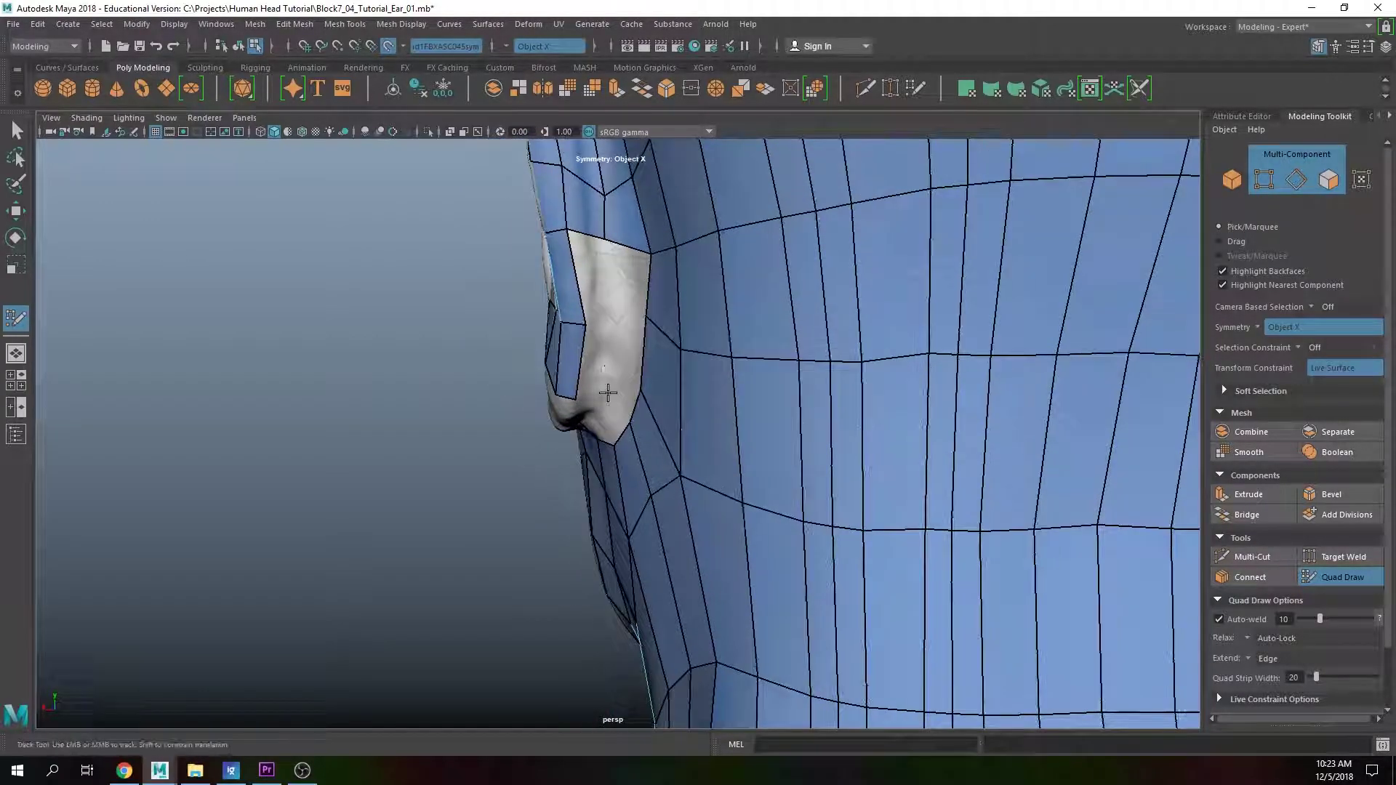
{"action": "left_click", "coordinate": [598, 319]}
{"action": "left_click", "coordinate": [586, 280], "text": "shift"}
{"action": "left_click", "coordinate": [626, 302], "text": "shift"}
{"action": "left_click_drag", "start_coordinate": [610, 195], "coordinate": [604, 190]}
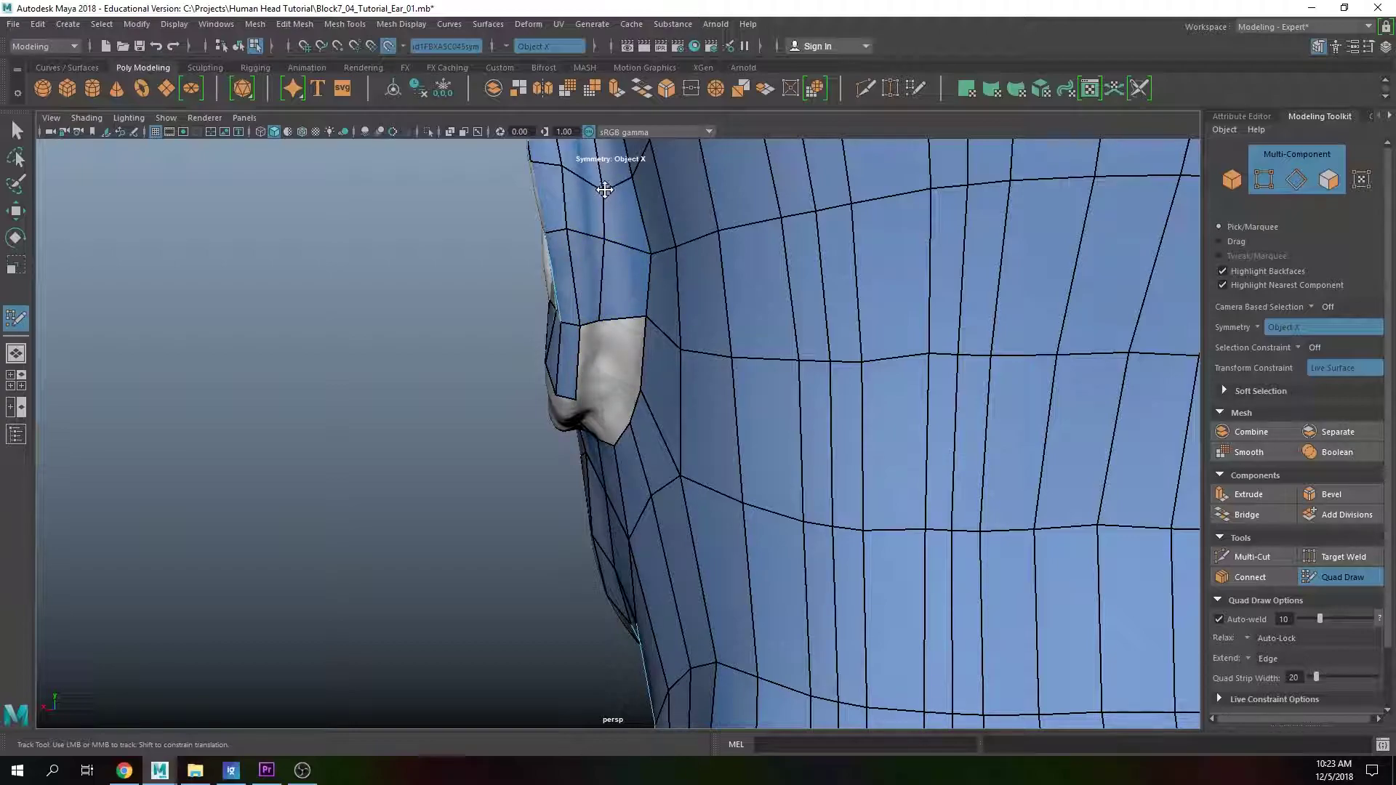
Step: Place a point behind the earlobe's upper end and fill two quads between the helix strip and the head mesh
{"action": "left_click_drag", "start_coordinate": [623, 328], "coordinate": [734, 391], "text": "alt"}
{"action": "left_click", "coordinate": [687, 378]}
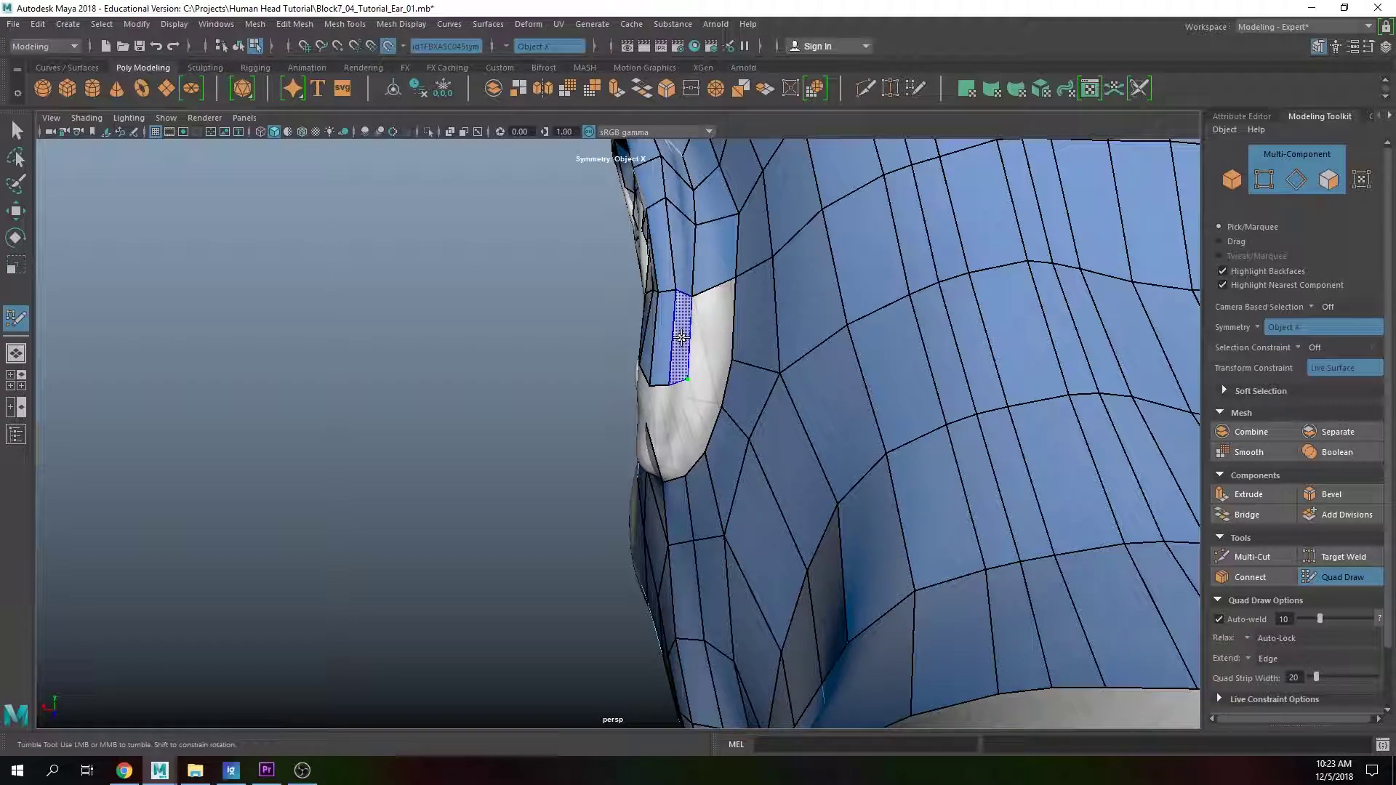
{"action": "left_click", "coordinate": [681, 337], "text": "shift"}
{"action": "left_click", "coordinate": [707, 325], "text": "shift"}
Step: Fill the small notch at the upper back edge of the inner ear opening, joining the inner ear faces
{"action": "left_click_drag", "start_coordinate": [767, 416], "coordinate": [786, 492], "text": "alt"}
{"action": "scroll", "coordinate": [832, 547], "scroll_direction": "up", "scroll_amount": 2}
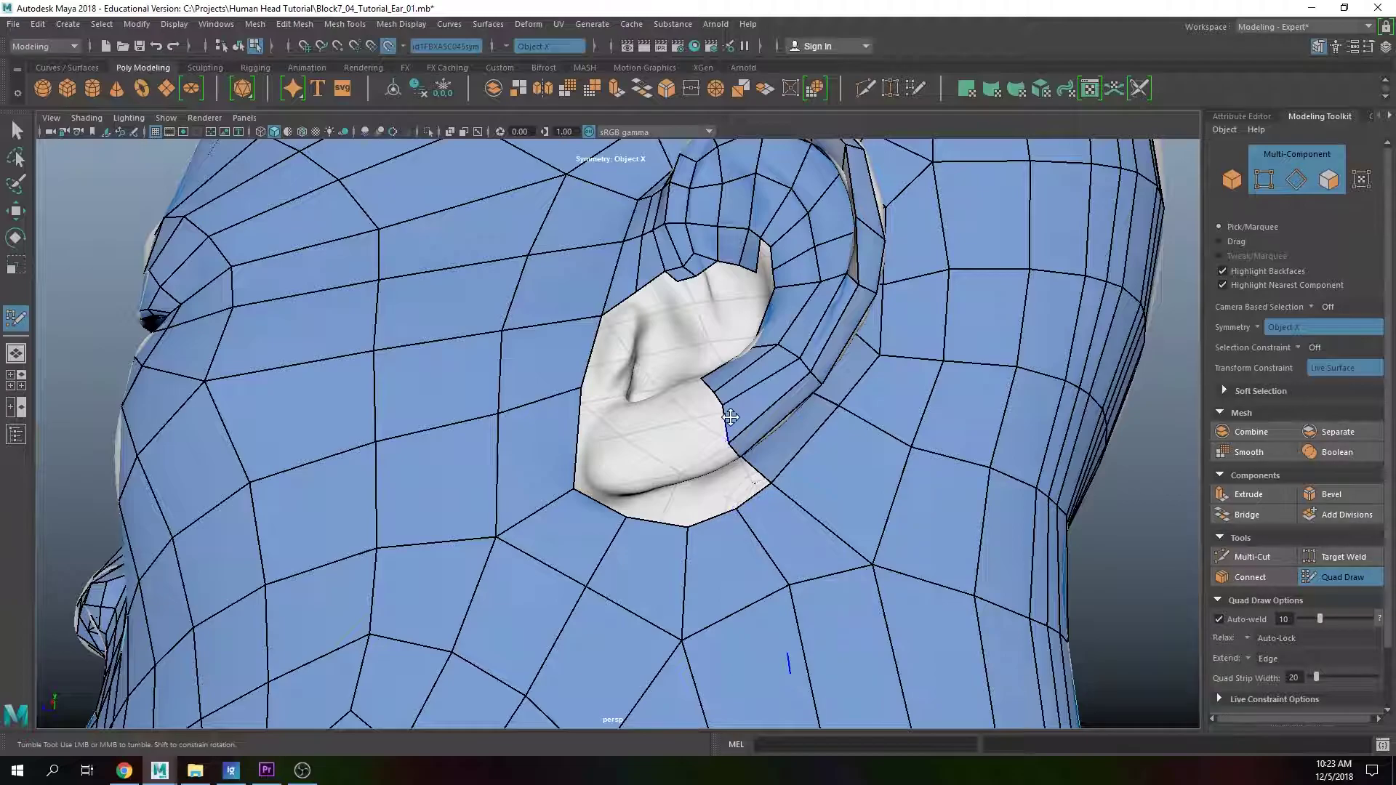
{"action": "left_click_drag", "start_coordinate": [693, 449], "coordinate": [812, 300], "text": "alt"}
{"action": "right_click_drag", "start_coordinate": [812, 300], "coordinate": [818, 422], "text": "alt"}
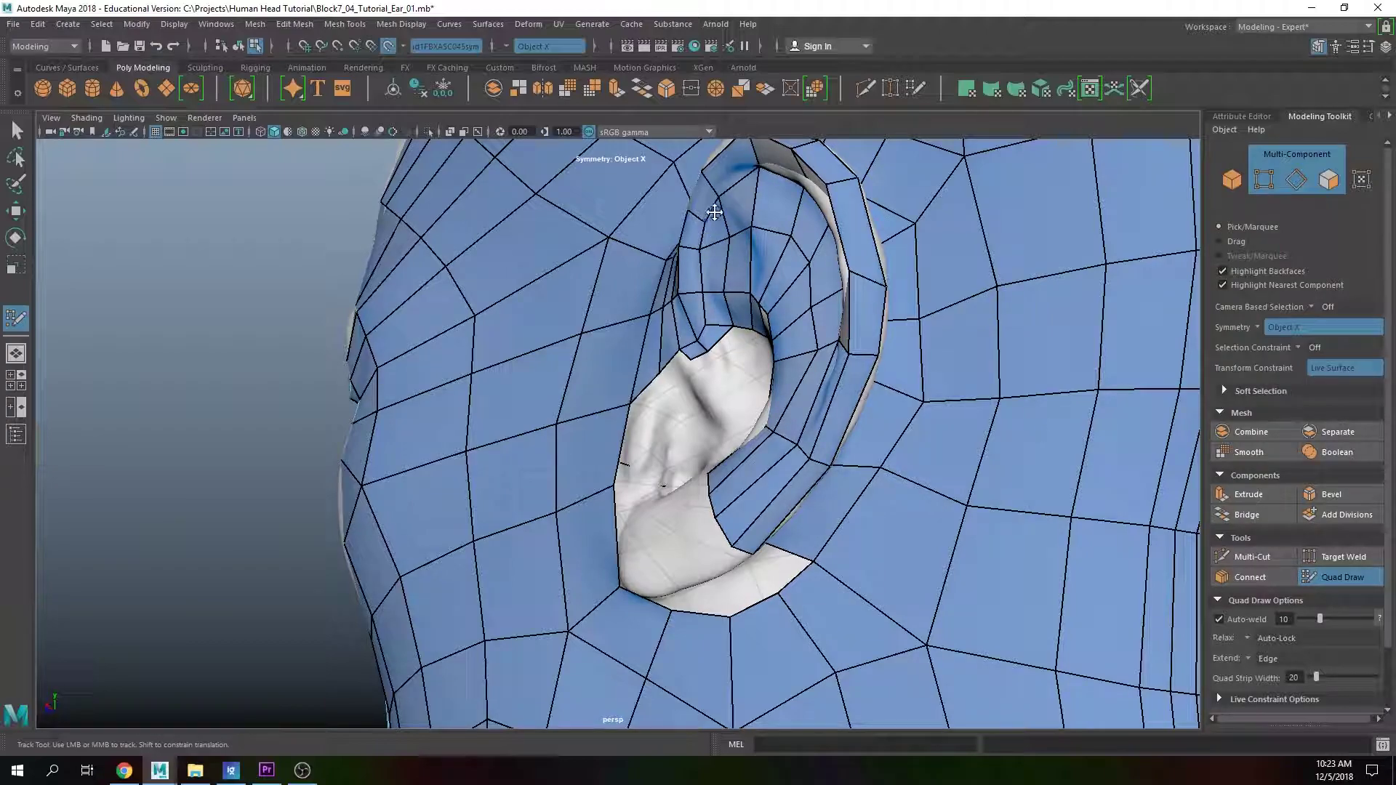
{"action": "left_click_drag", "start_coordinate": [718, 288], "coordinate": [767, 380], "text": "alt"}
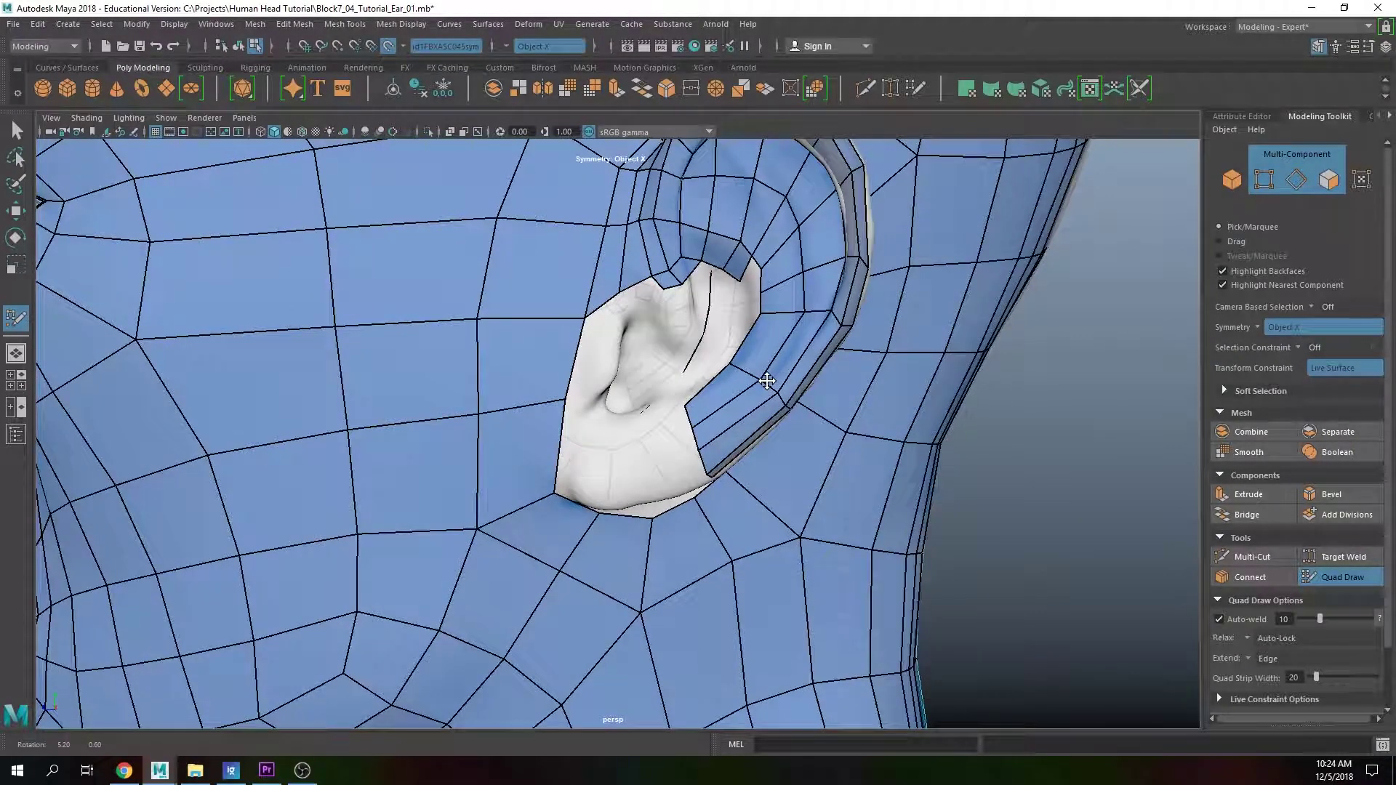
{"action": "left_click_drag", "start_coordinate": [785, 299], "coordinate": [762, 285], "text": "alt"}
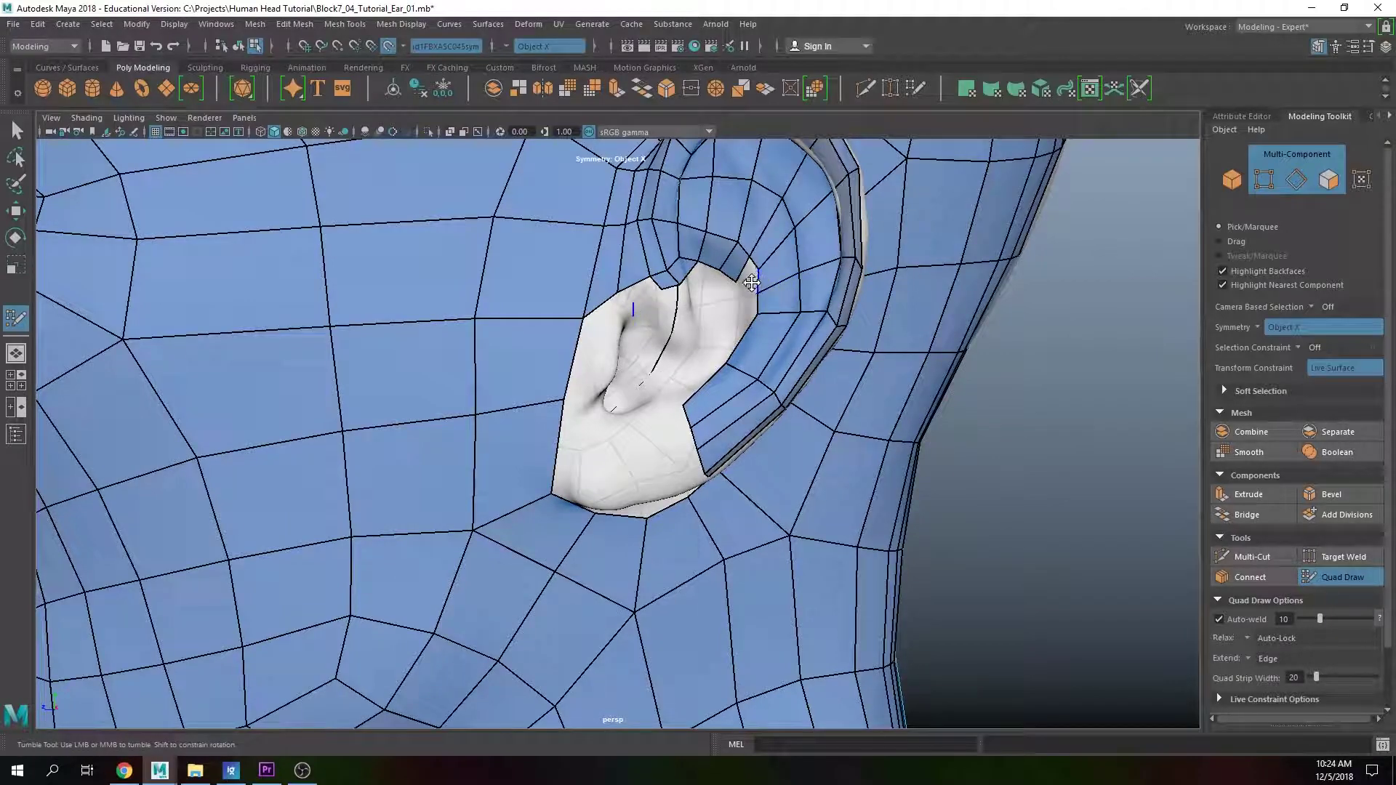
{"action": "left_click", "coordinate": [756, 292], "text": "shift"}
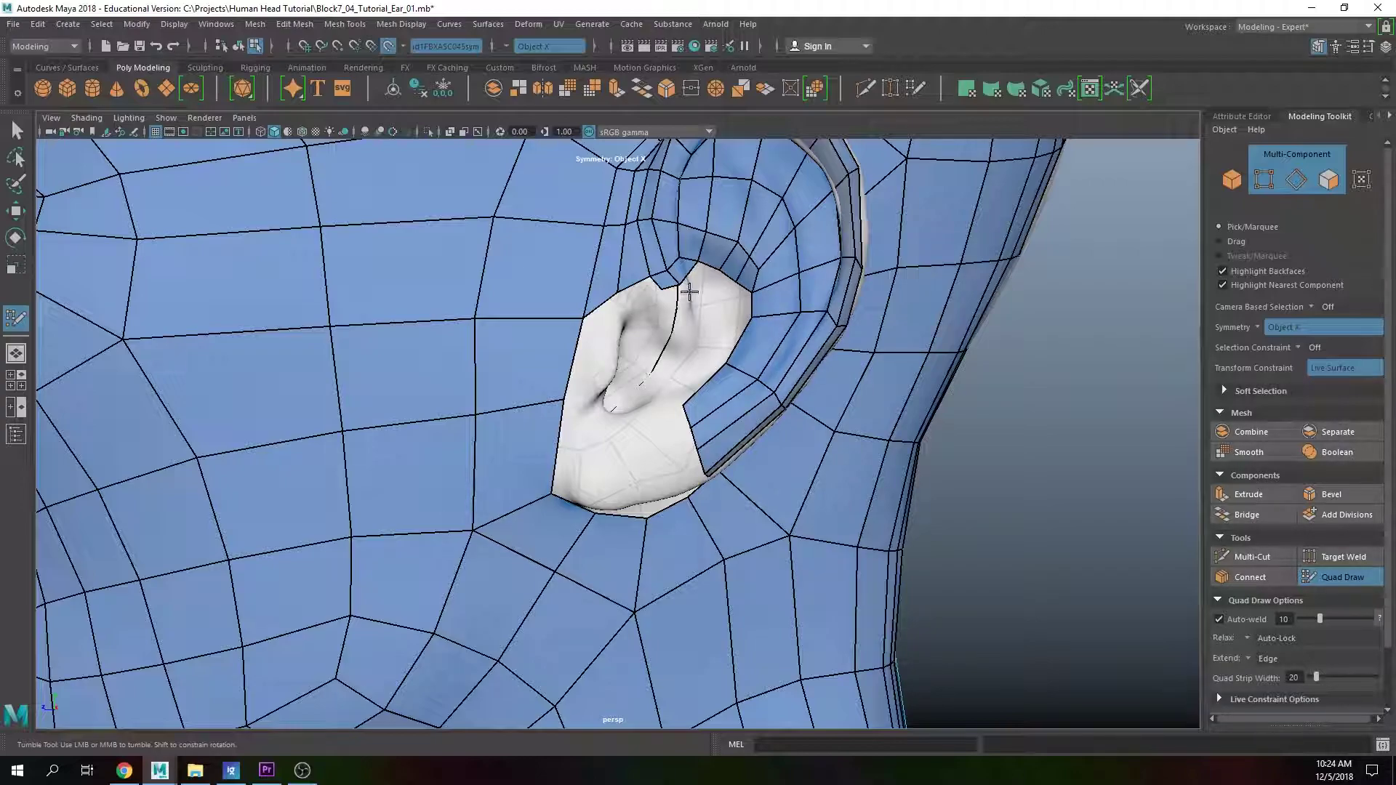
Step: Fill quads along the upper back edge of the inner ear opening and adjust the vertices beside them to smooth the fold
{"action": "left_click_drag", "start_coordinate": [701, 302], "coordinate": [680, 357], "text": "alt"}
{"action": "scroll", "coordinate": [655, 359], "scroll_direction": "up", "scroll_amount": 3}
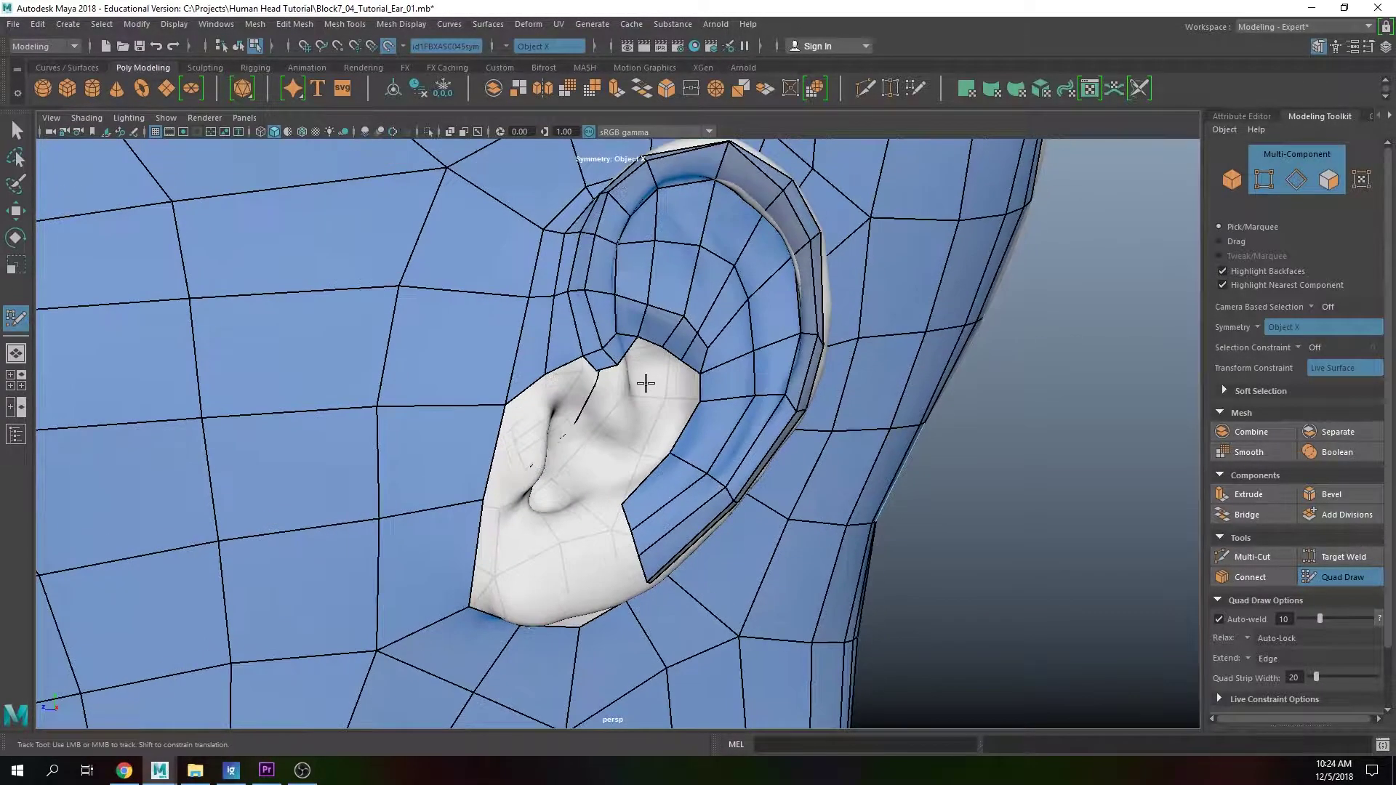
{"action": "left_click", "coordinate": [657, 368], "text": "shift"}
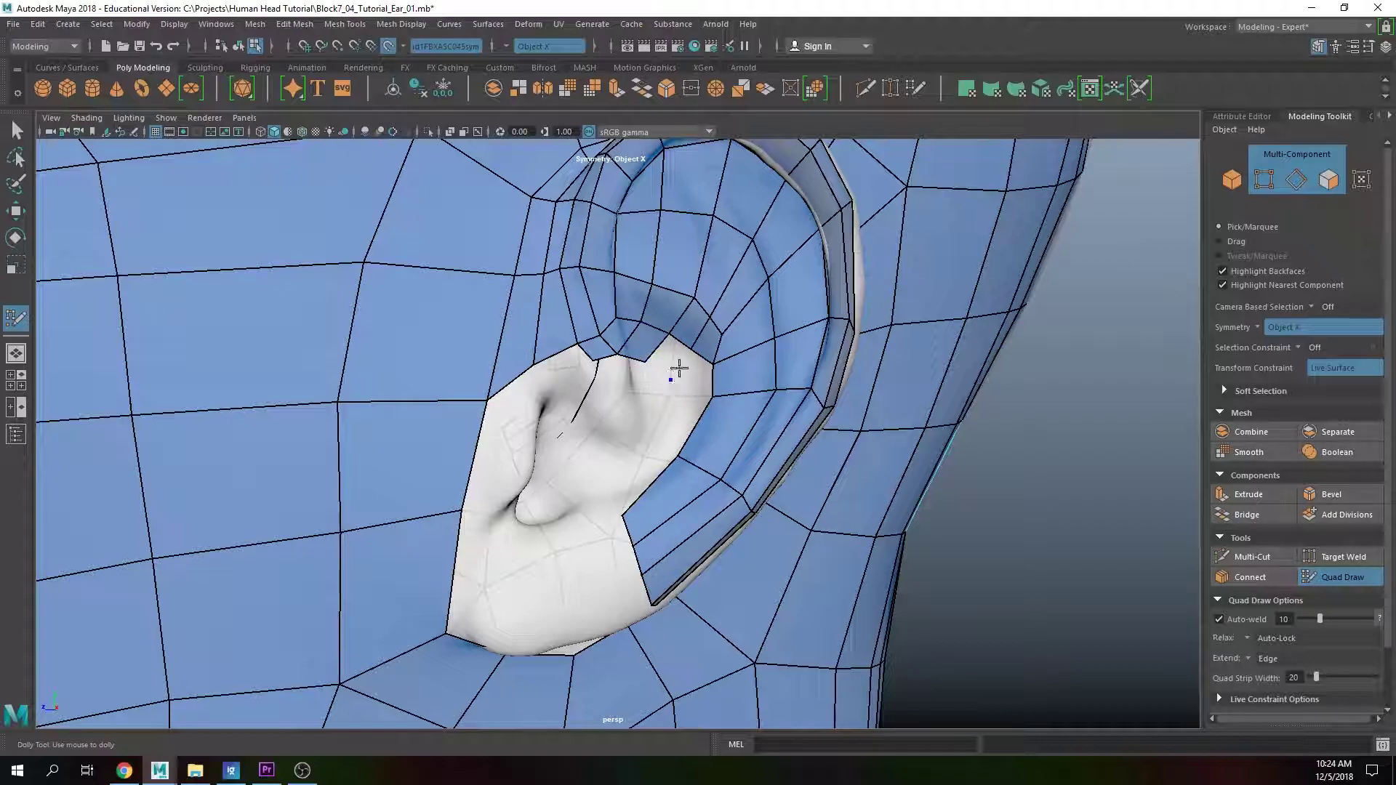
{"action": "left_click", "coordinate": [712, 395], "text": "shift"}
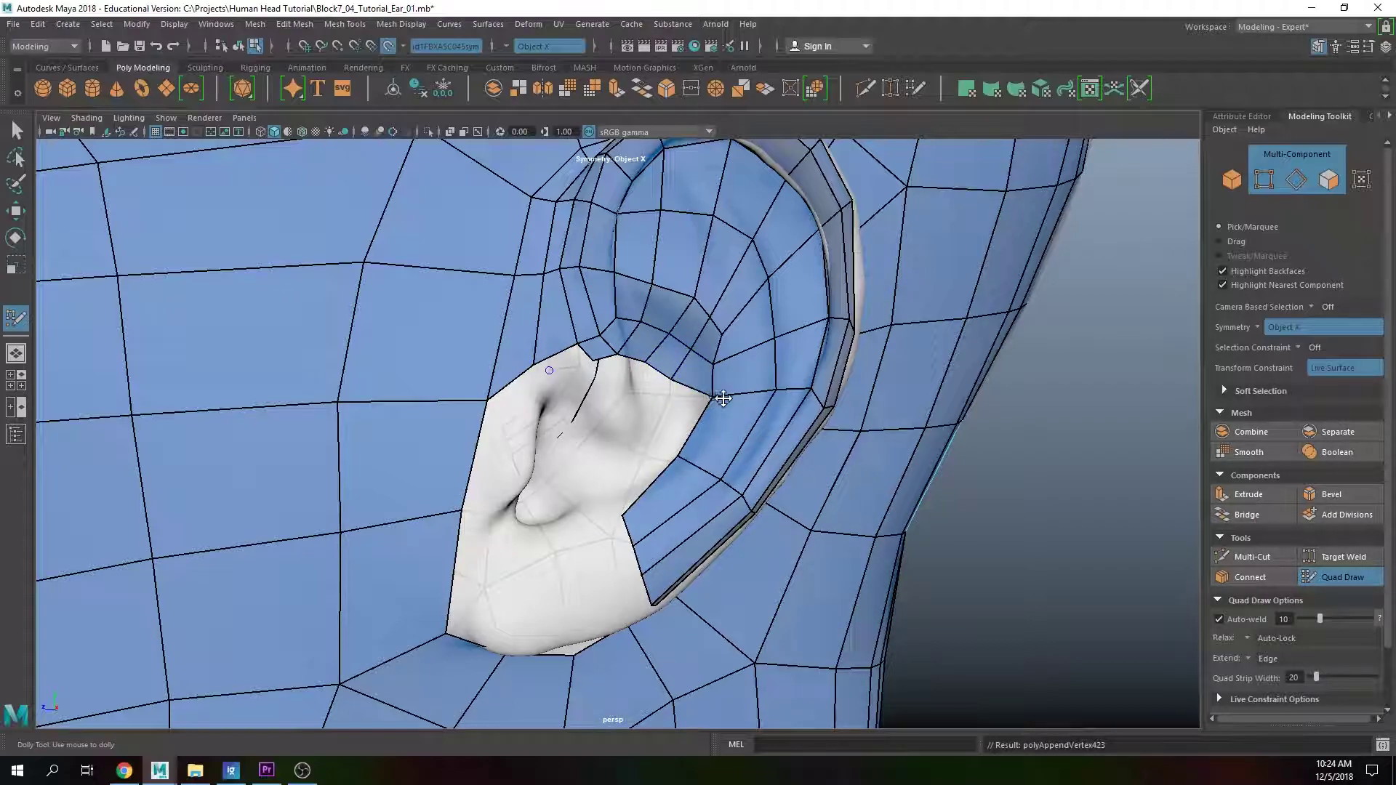
{"action": "mouse_move", "coordinate": [732, 393]}
{"action": "left_mouse_down"}
{"action": "mouse_move", "coordinate": [708, 402]}
{"action": "mouse_move", "coordinate": [719, 366]}
{"action": "left_mouse_up"}
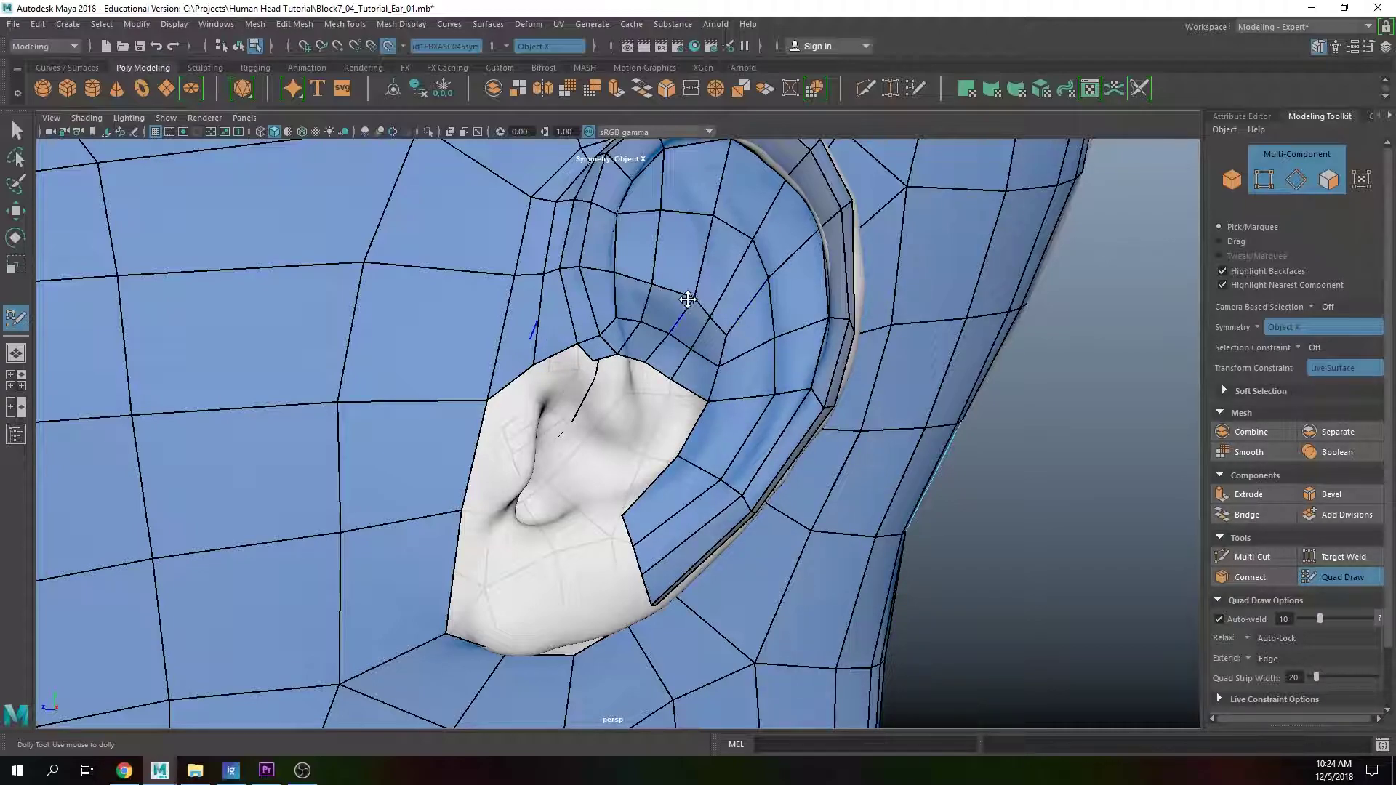
{"action": "left_click_drag", "start_coordinate": [690, 294], "coordinate": [678, 294]}
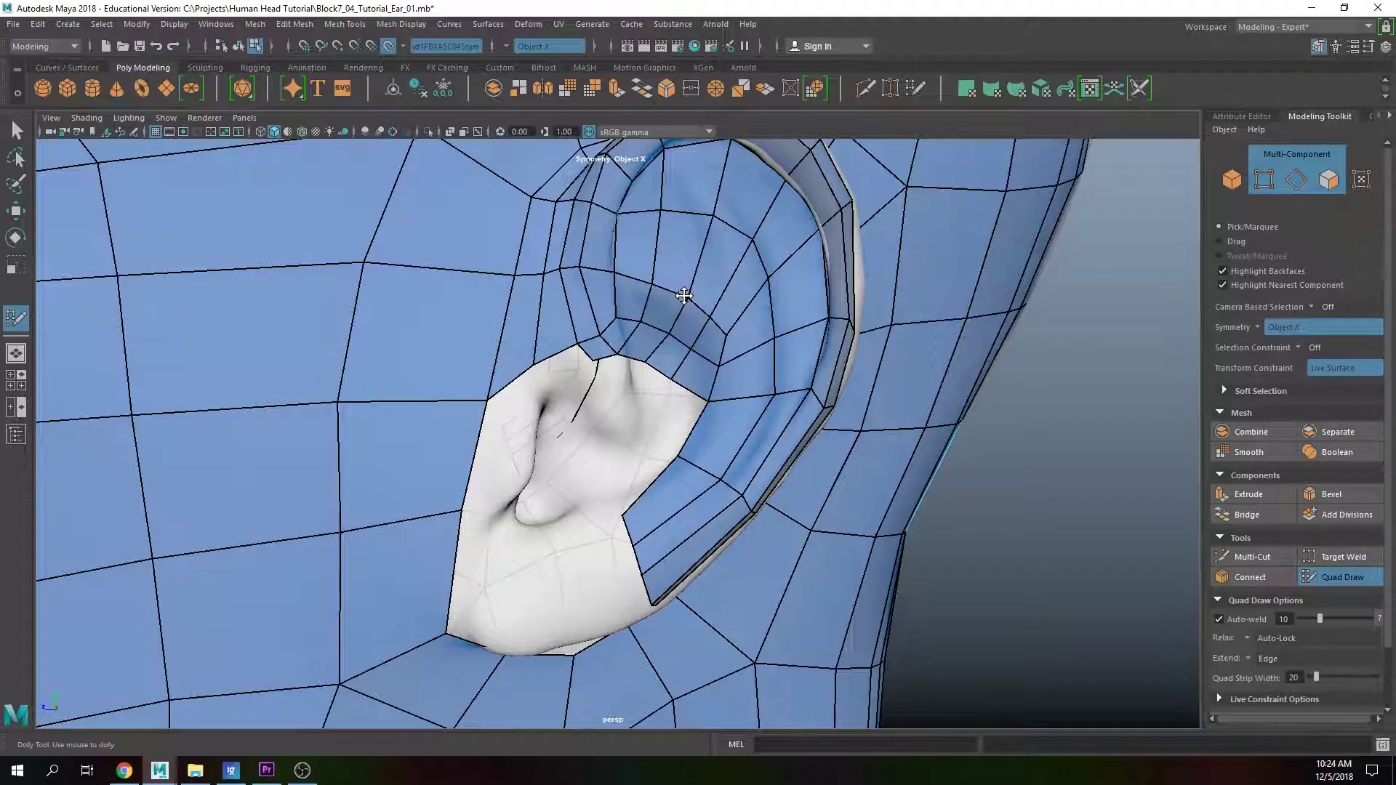
Step: Place points just below the helix strip's lower end and fill the two rearmost quads joining it to the head mesh
{"action": "middle_click_drag", "start_coordinate": [625, 422], "coordinate": [619, 377], "text": "alt"}
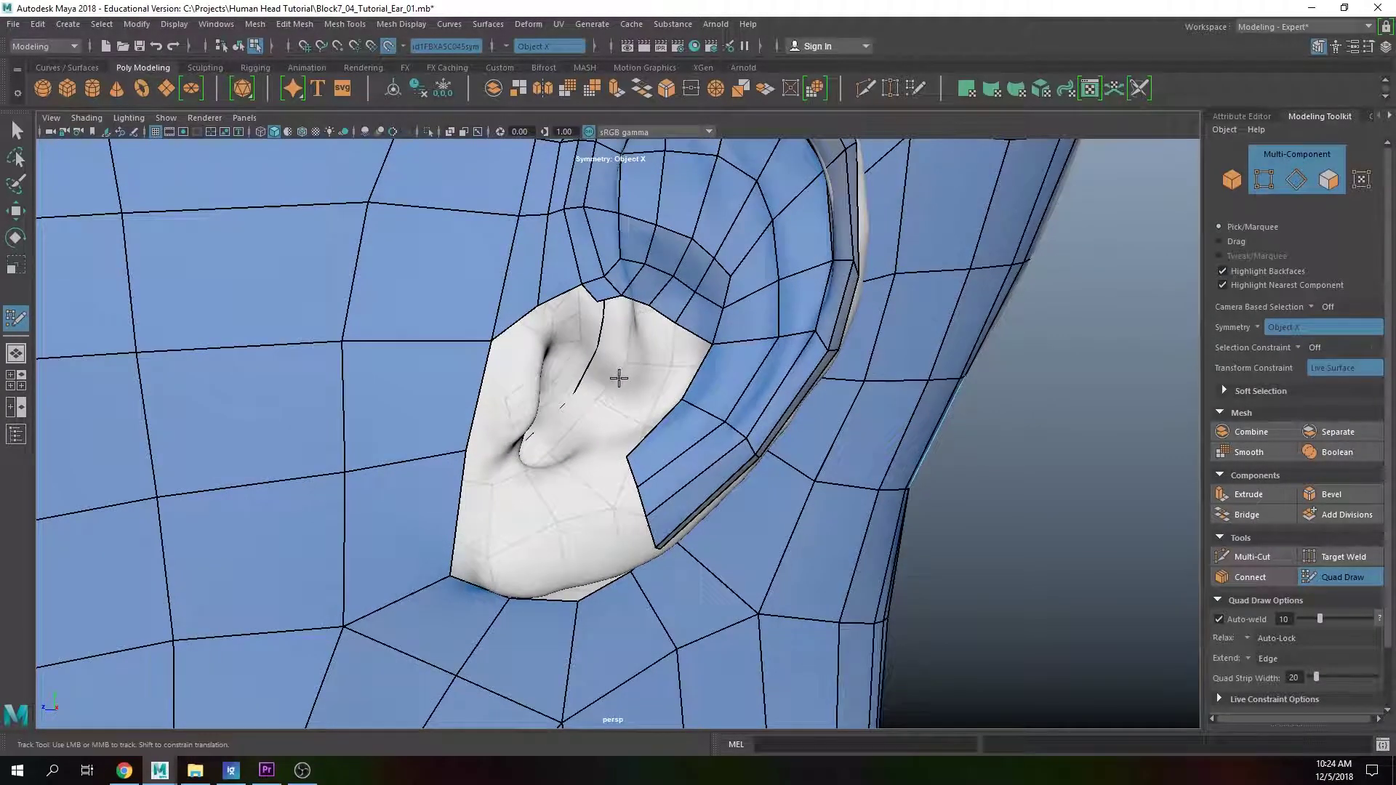
{"action": "left_click_drag", "start_coordinate": [622, 409], "coordinate": [636, 251], "text": "alt"}
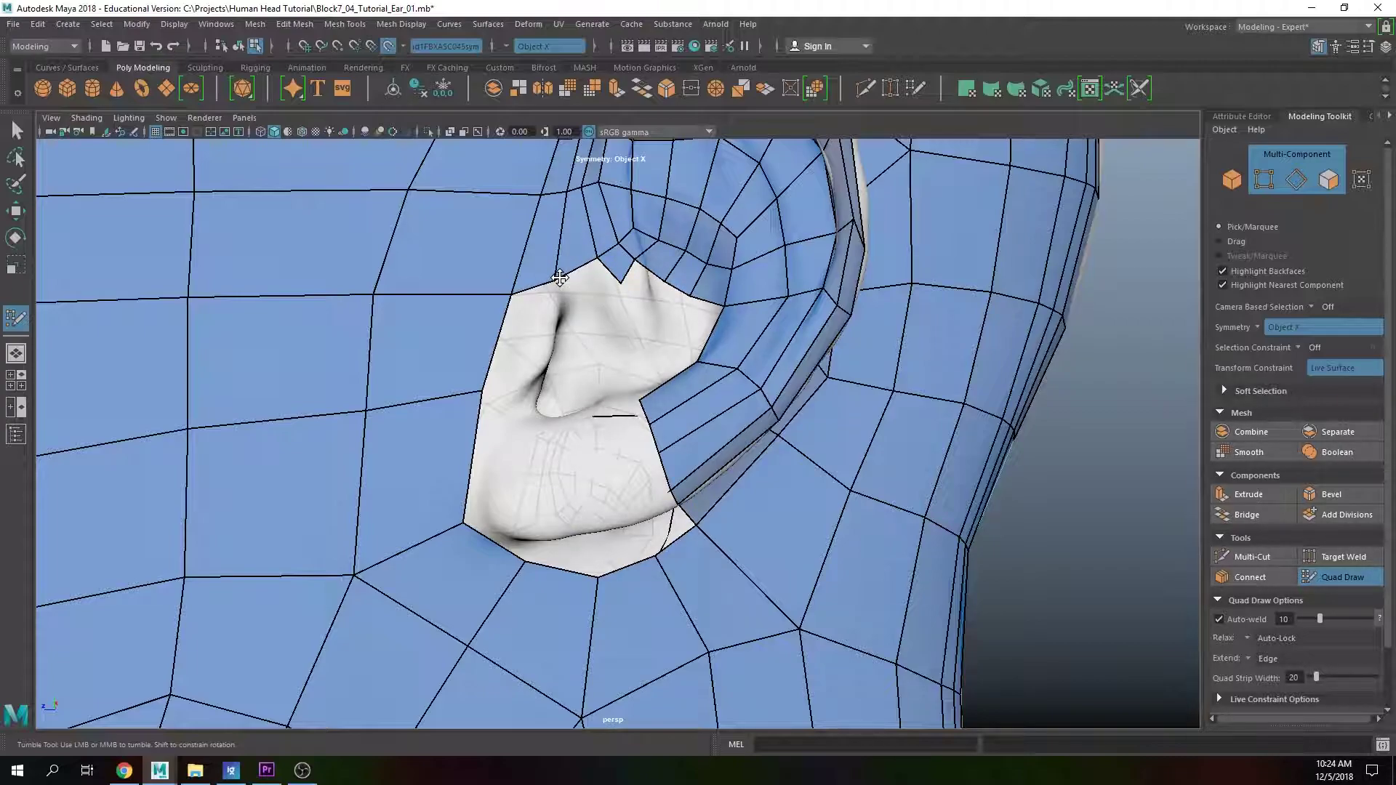
{"action": "left_click_drag", "start_coordinate": [615, 335], "coordinate": [579, 371], "text": "alt"}
{"action": "middle_click_drag", "start_coordinate": [579, 371], "coordinate": [623, 354], "text": "alt"}
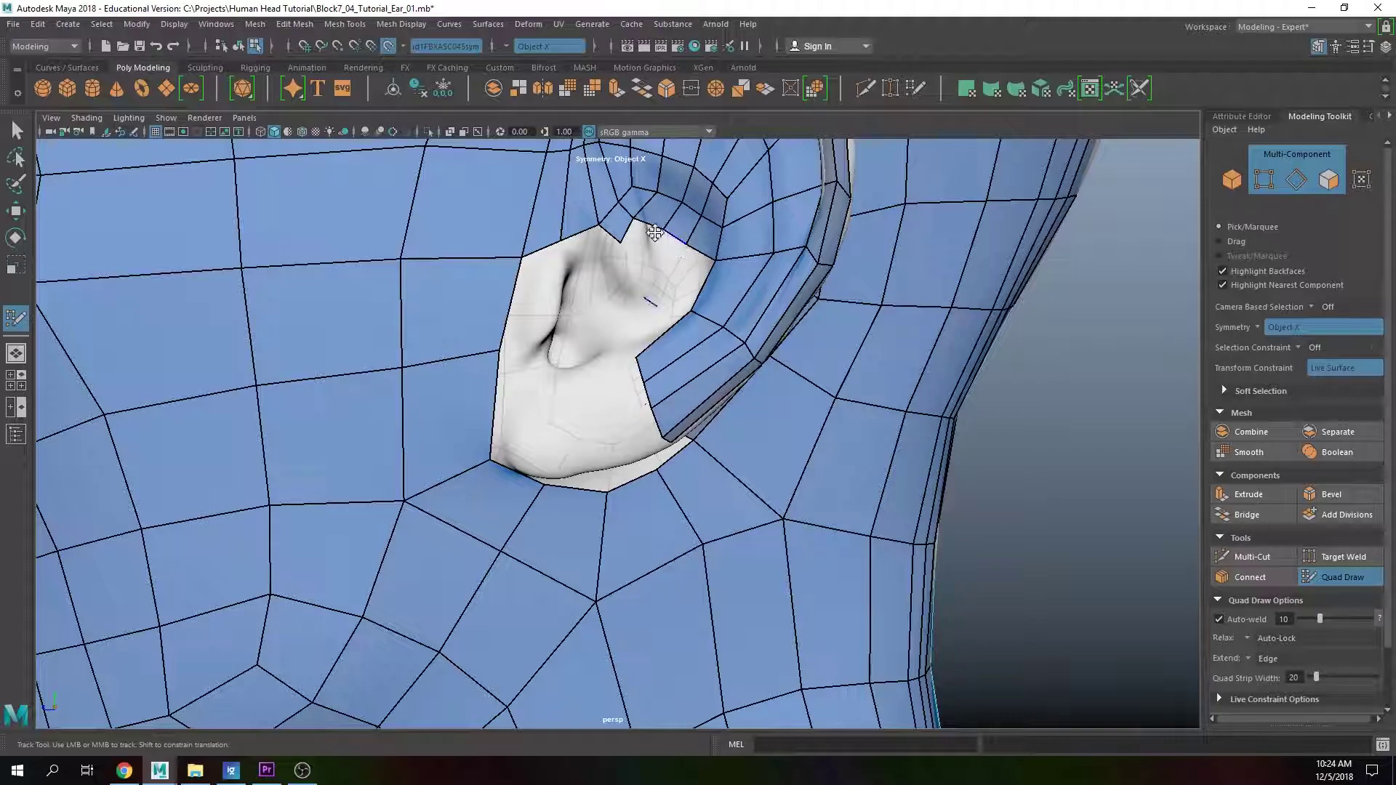
{"action": "left_click_drag", "start_coordinate": [732, 290], "coordinate": [748, 289], "text": "alt"}
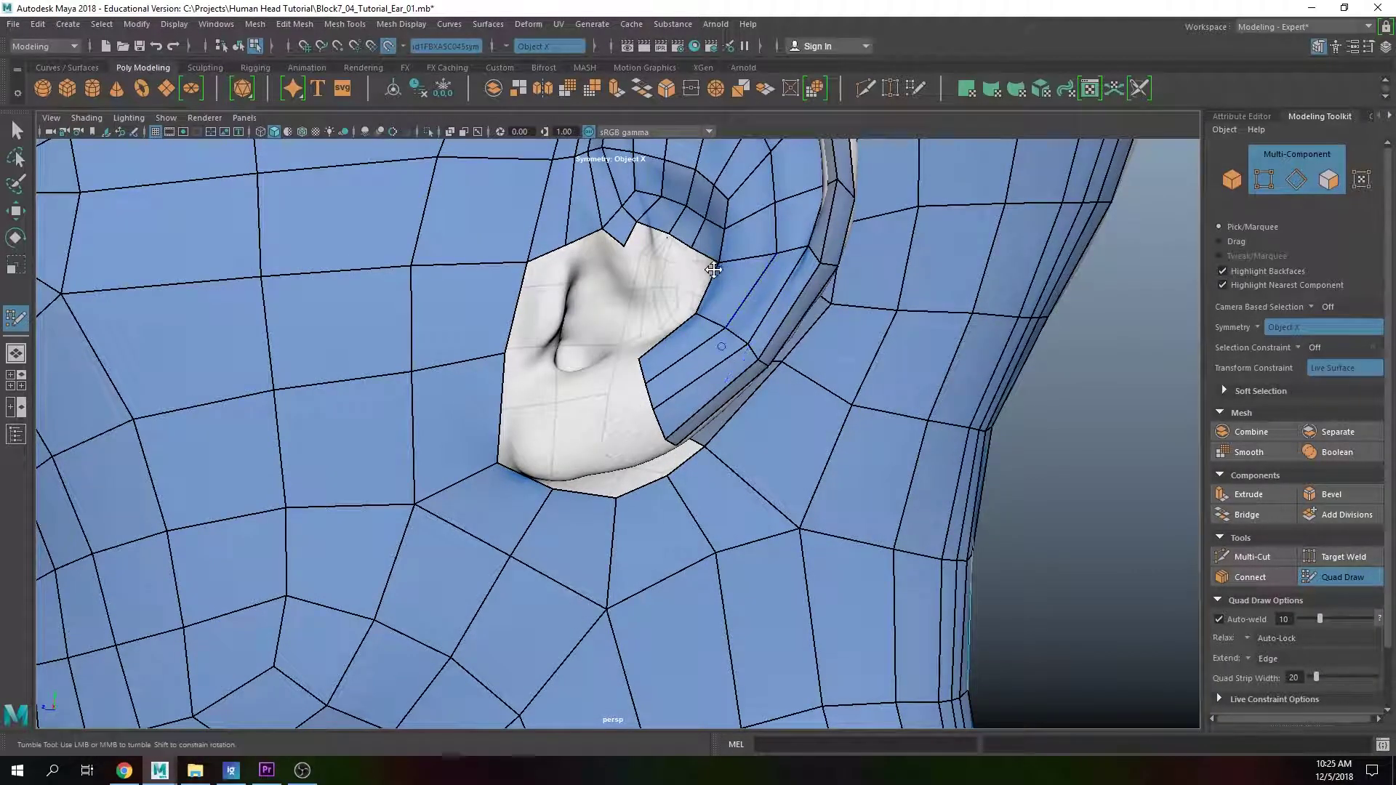
{"action": "left_click_drag", "start_coordinate": [626, 343], "coordinate": [649, 371], "text": "alt"}
{"action": "middle_click_drag", "start_coordinate": [649, 371], "coordinate": [701, 308], "text": "alt"}
{"action": "mouse_move", "coordinate": [700, 309]}
{"action": "left_mouse_down", "text": "alt"}
{"action": "mouse_move", "coordinate": [692, 290]}
{"action": "mouse_move", "coordinate": [696, 382]}
{"action": "mouse_move", "coordinate": [564, 386]}
{"action": "mouse_move", "coordinate": [640, 413]}
{"action": "left_mouse_up", "text": "alt"}
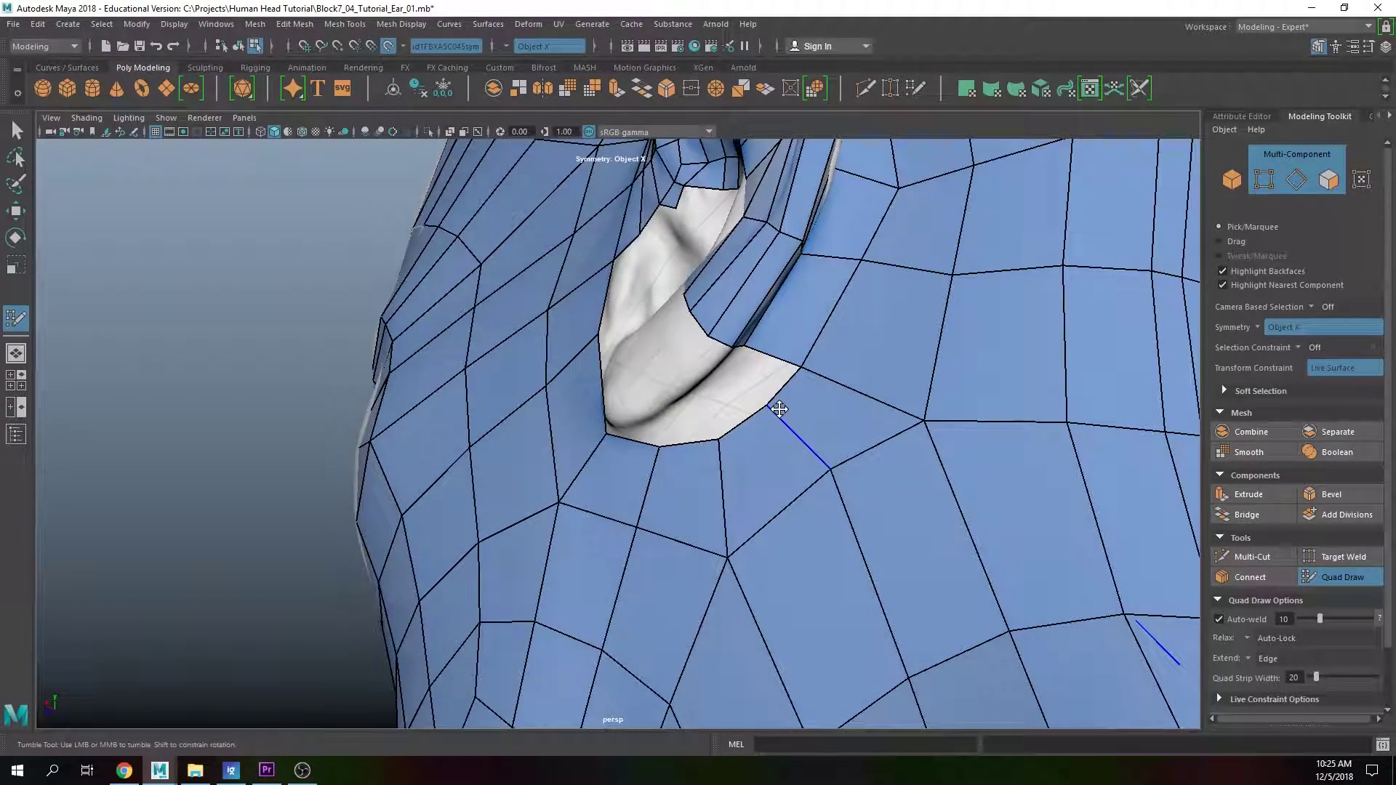
{"action": "mouse_move", "coordinate": [764, 400]}
{"action": "left_mouse_down", "text": "alt"}
{"action": "mouse_move", "coordinate": [706, 429]}
{"action": "mouse_move", "coordinate": [694, 402]}
{"action": "mouse_move", "coordinate": [679, 403]}
{"action": "left_mouse_up", "text": "alt"}
{"action": "right_click_drag", "start_coordinate": [679, 403], "coordinate": [687, 403], "text": "alt"}
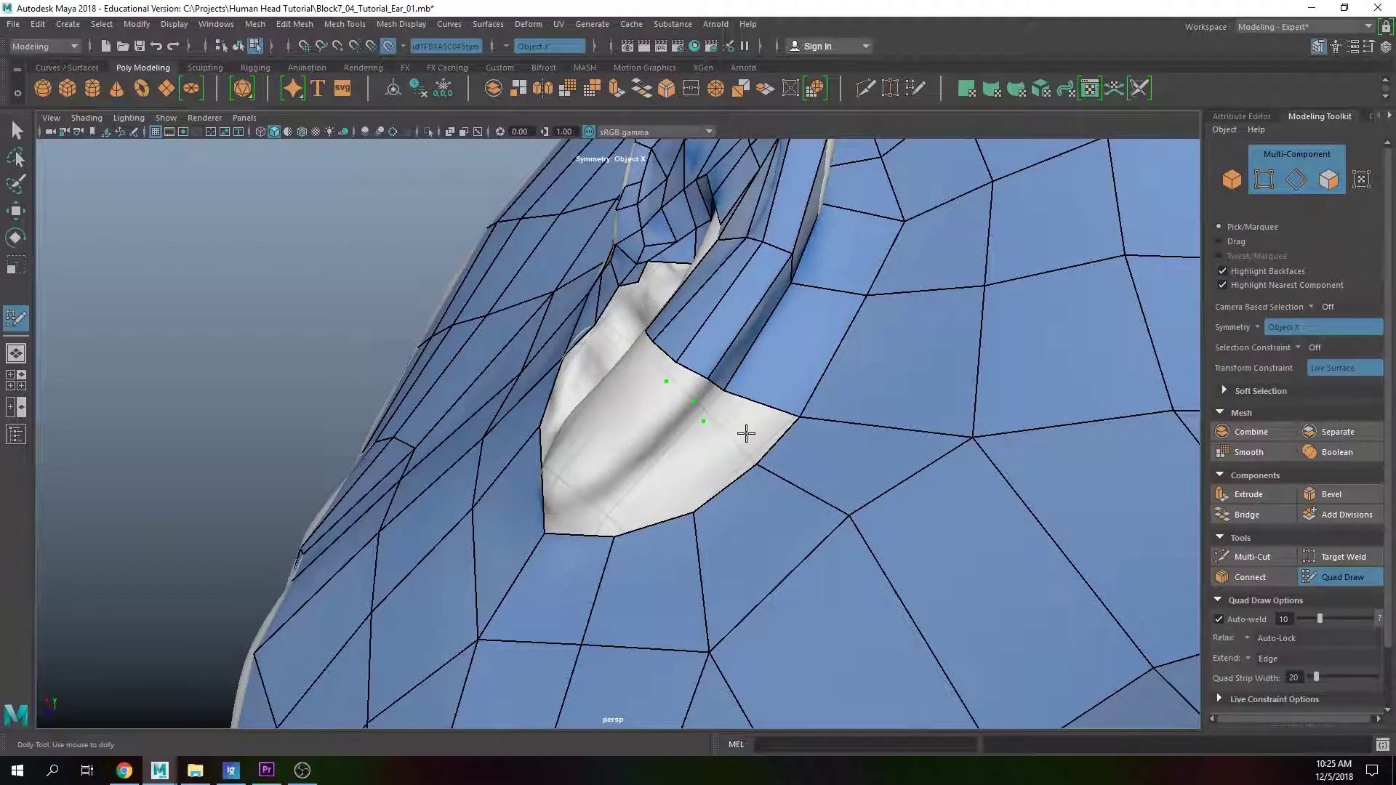
{"action": "left_click", "coordinate": [731, 414], "text": "shift"}
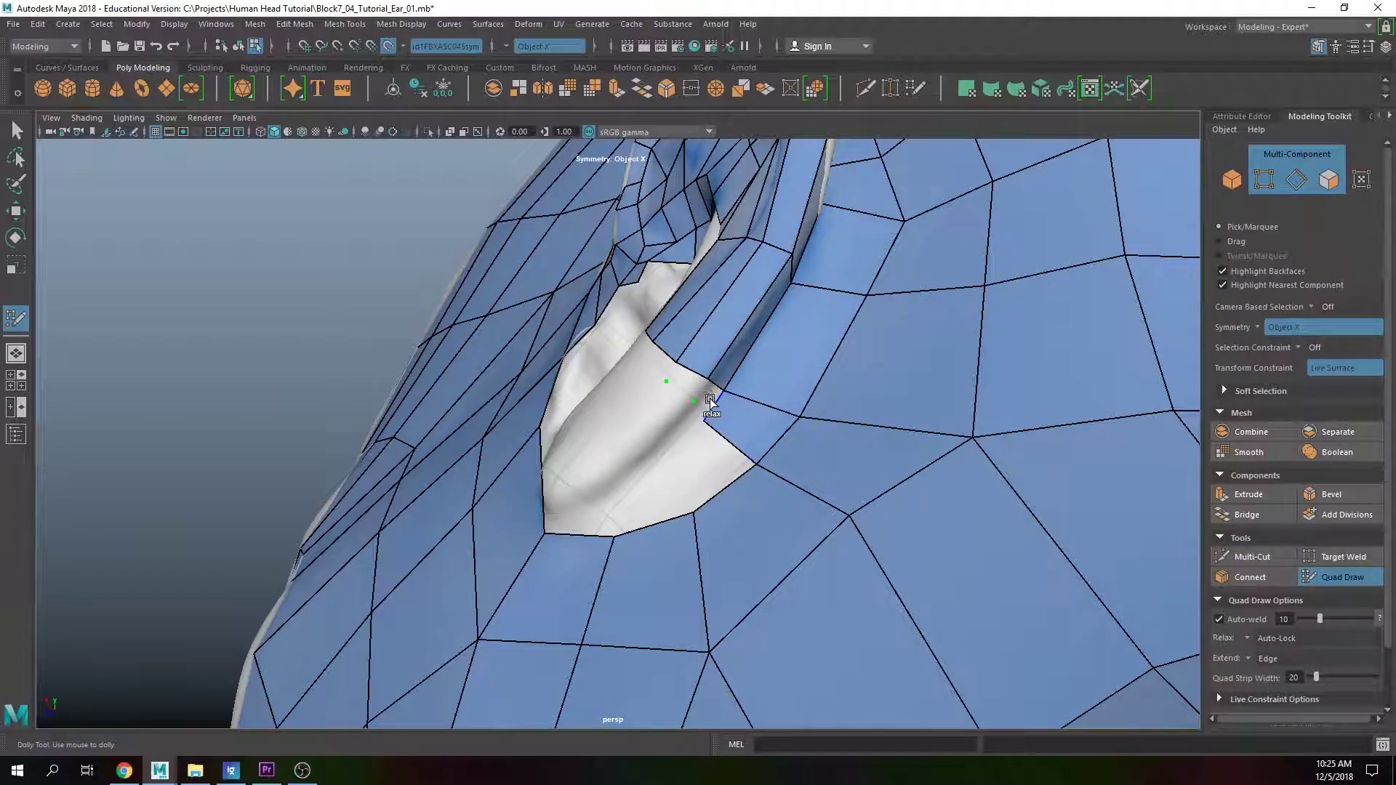
{"action": "left_click", "coordinate": [689, 384], "text": "shift"}
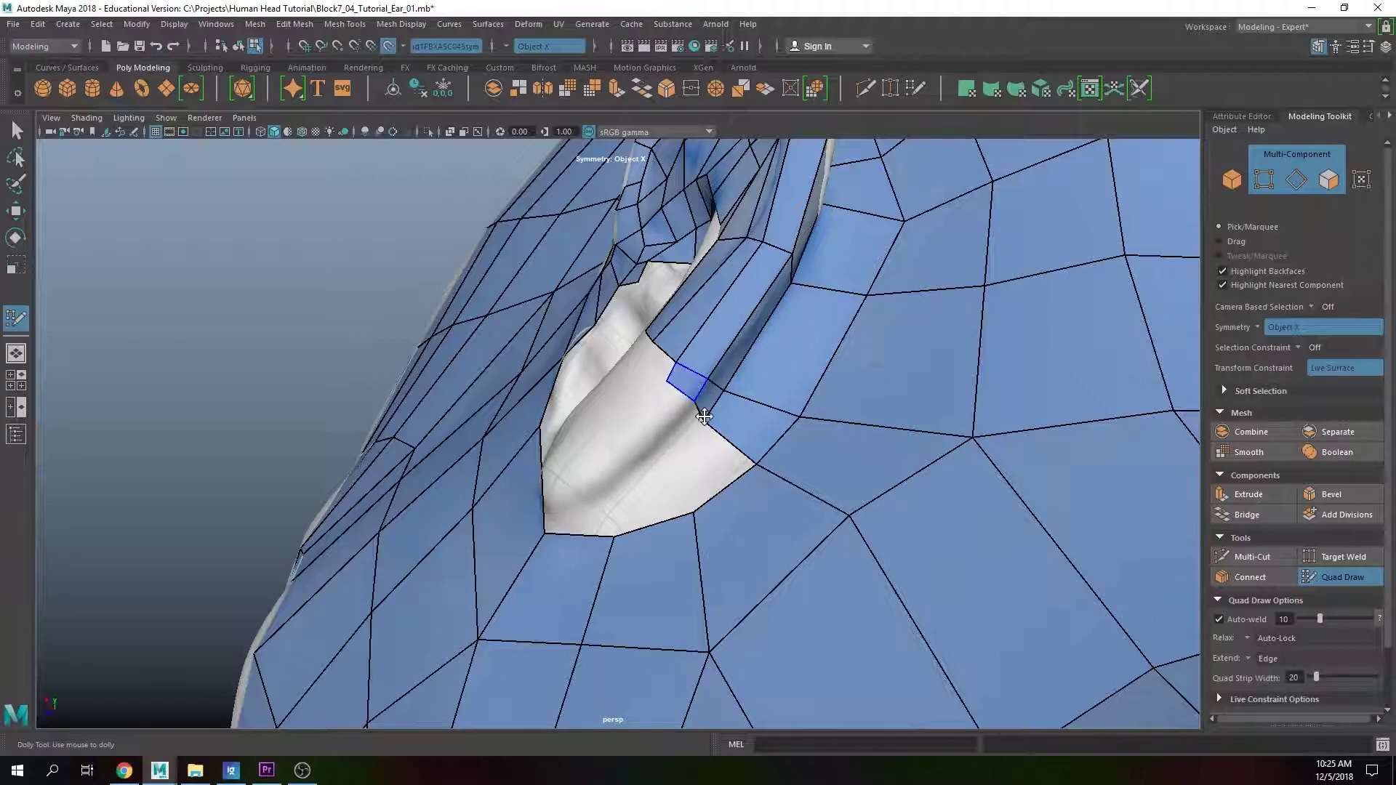
Step: Fill the remaining quads across the front of the helix strip's lower end to finish the new row
{"action": "mouse_move", "coordinate": [695, 464]}
{"action": "left_mouse_down", "text": "alt"}
{"action": "mouse_move", "coordinate": [751, 504]}
{"action": "mouse_move", "coordinate": [647, 349]}
{"action": "mouse_move", "coordinate": [692, 415]}
{"action": "mouse_move", "coordinate": [654, 371]}
{"action": "left_mouse_up", "text": "alt"}
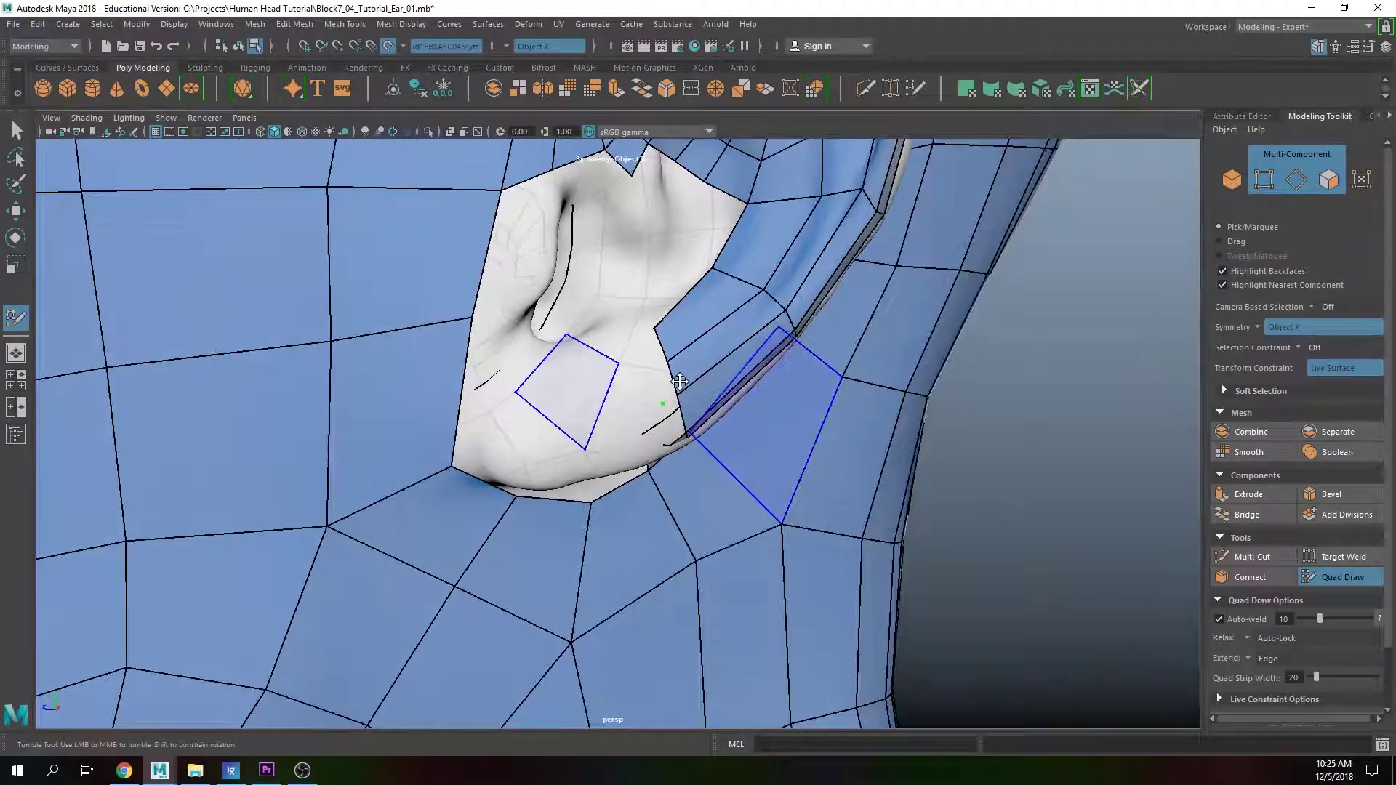
{"action": "left_click", "coordinate": [650, 347], "text": "shift"}
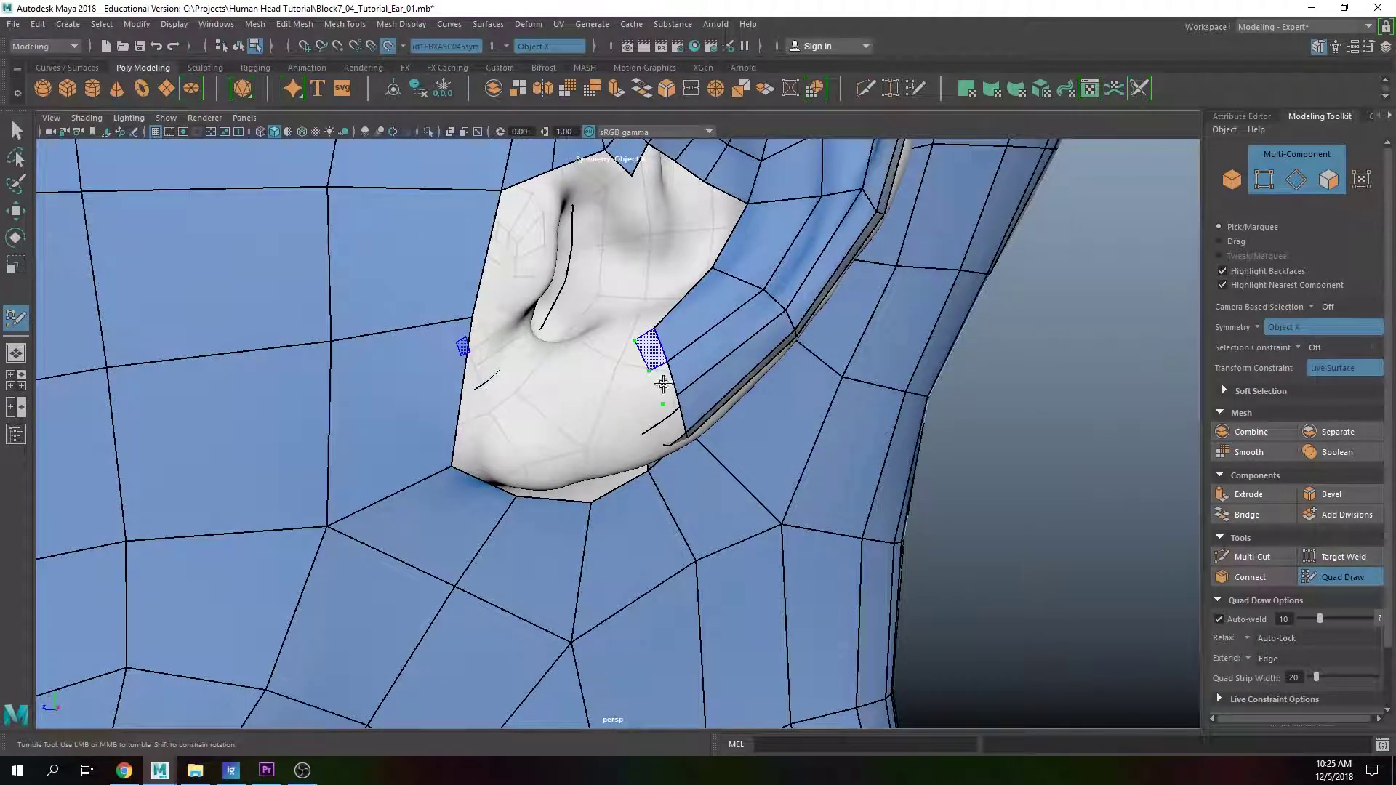
{"action": "left_click", "coordinate": [663, 396], "text": "shift"}
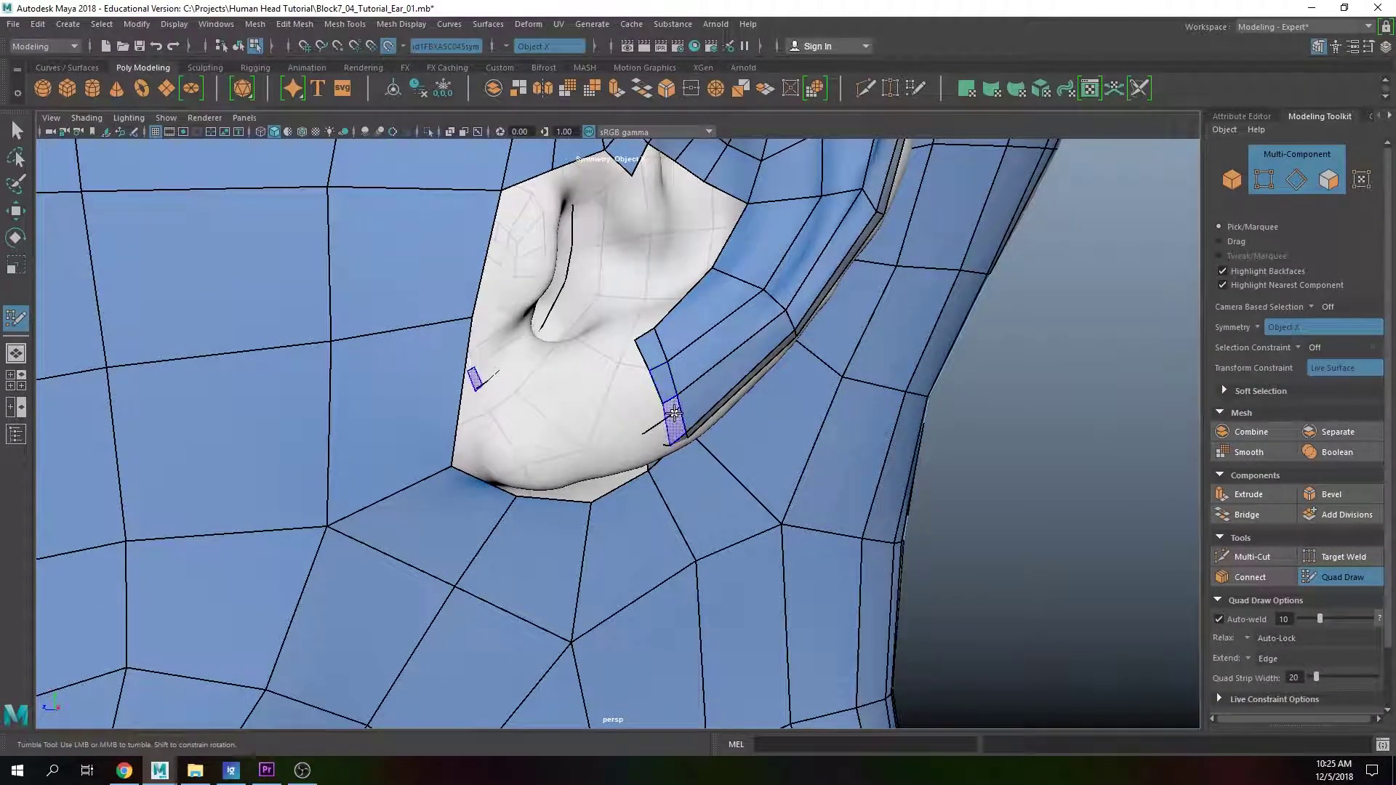
{"action": "left_click", "coordinate": [663, 414], "text": "shift"}
Step: Extrude the helix strip's lower border edges toward the earlobe to add another row of quads
{"action": "left_click_drag", "start_coordinate": [662, 414], "coordinate": [690, 429], "text": "alt"}
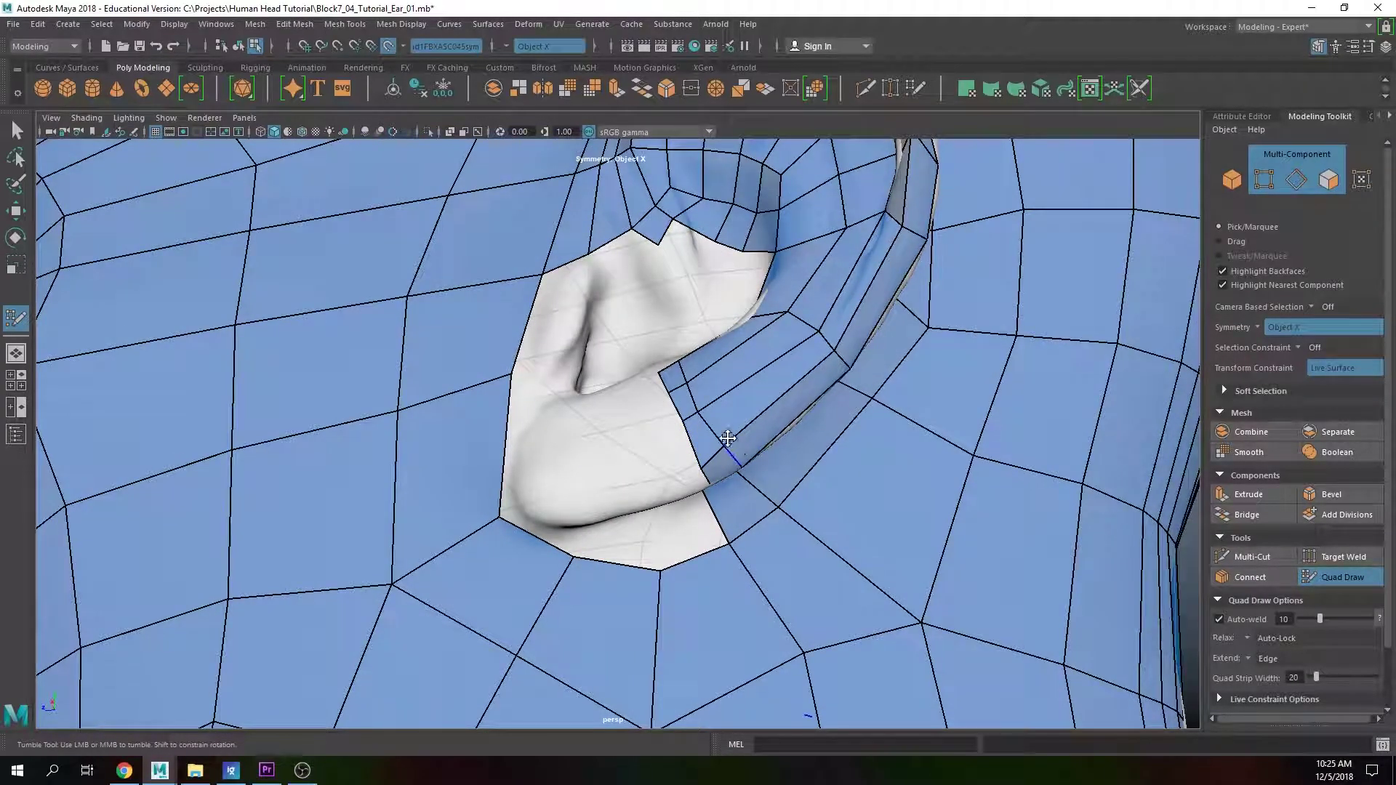
{"action": "left_click_drag", "start_coordinate": [689, 378], "coordinate": [679, 349], "text": "alt"}
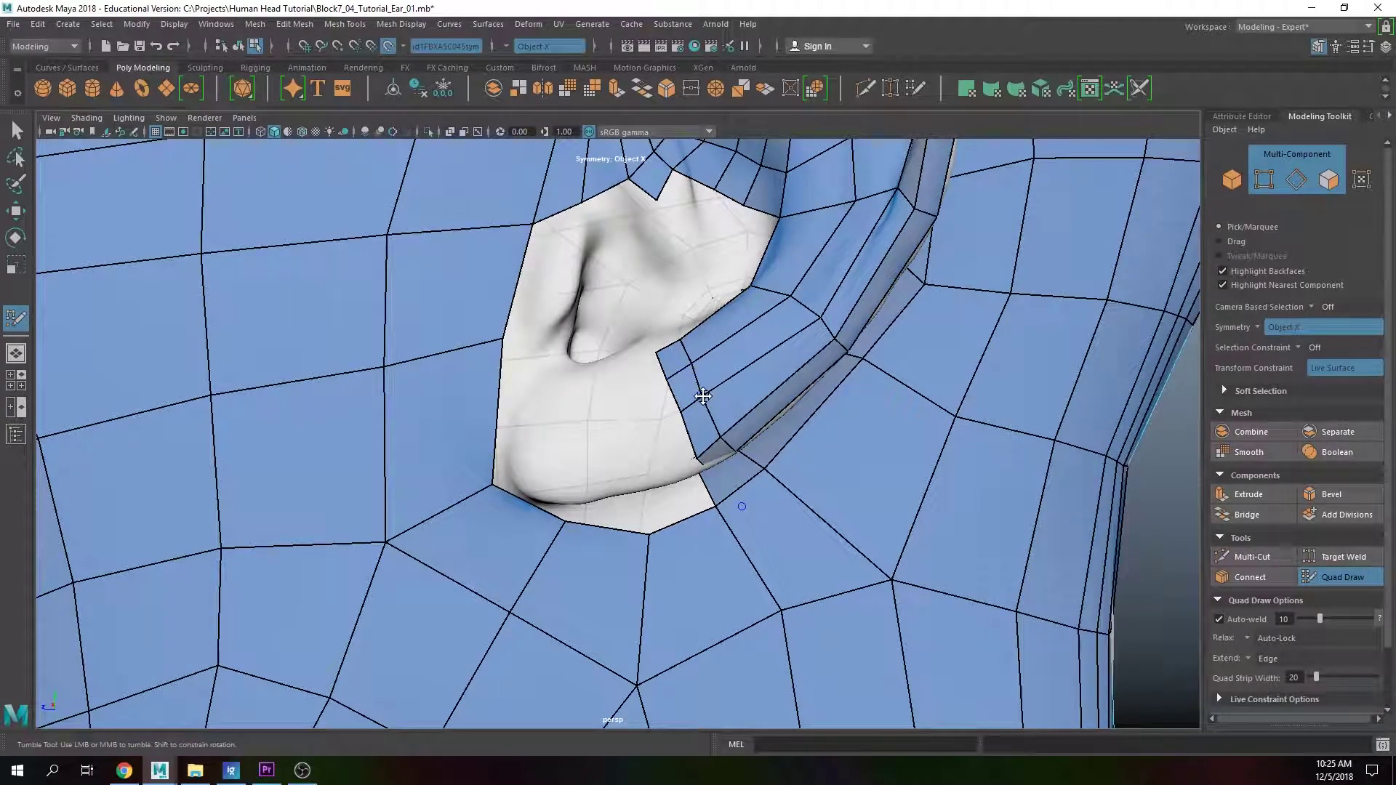
{"action": "mouse_move", "coordinate": [724, 465]}
{"action": "left_mouse_down", "text": "alt"}
{"action": "mouse_move", "coordinate": [775, 411]}
{"action": "mouse_move", "coordinate": [767, 380]}
{"action": "mouse_move", "coordinate": [763, 458]}
{"action": "mouse_move", "coordinate": [738, 461]}
{"action": "mouse_move", "coordinate": [817, 446]}
{"action": "mouse_move", "coordinate": [753, 453]}
{"action": "left_mouse_up", "text": "alt"}
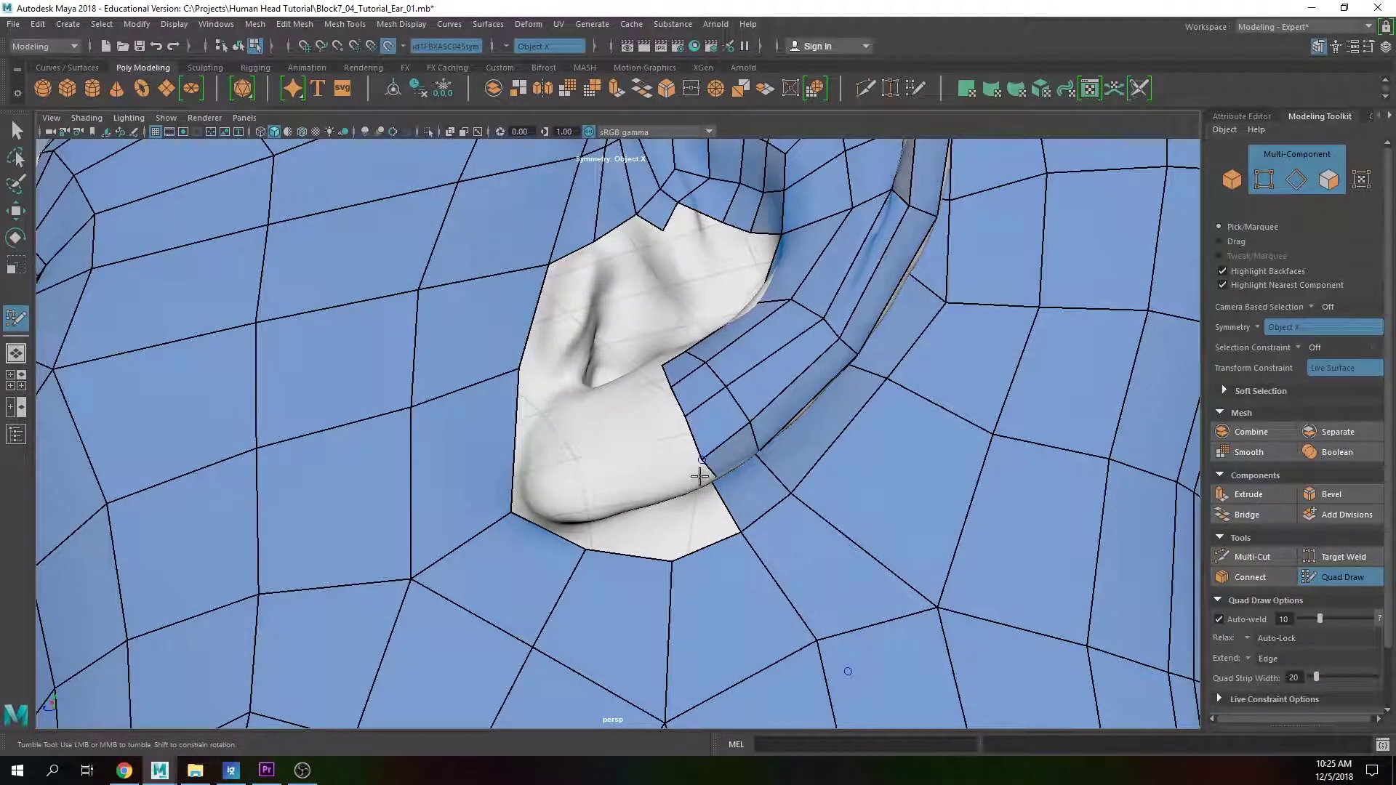
{"action": "mouse_move", "coordinate": [684, 462]}
{"action": "left_mouse_down", "text": "alt"}
{"action": "mouse_move", "coordinate": [685, 389]}
{"action": "mouse_move", "coordinate": [726, 419]}
{"action": "left_mouse_up", "text": "alt"}
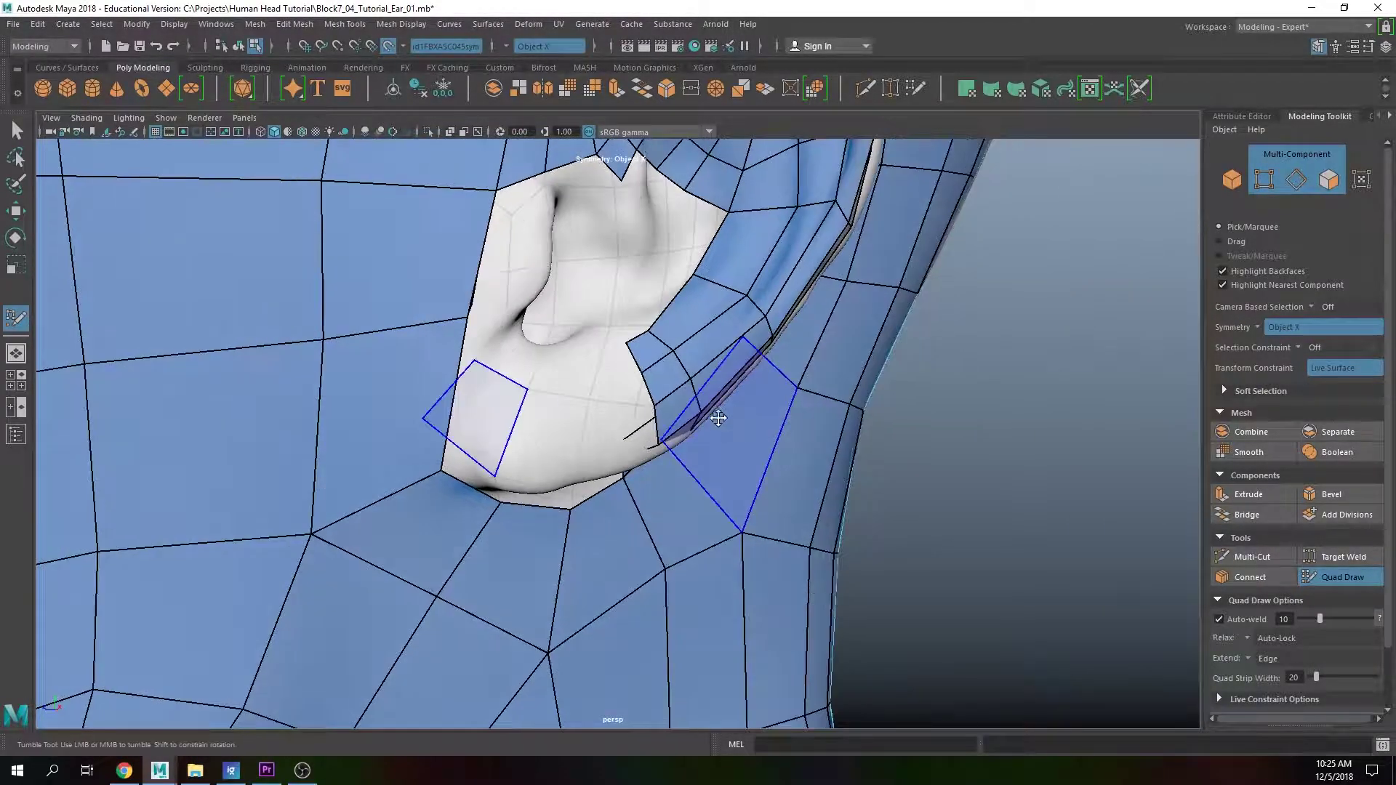
{"action": "key", "text": "Tab"}
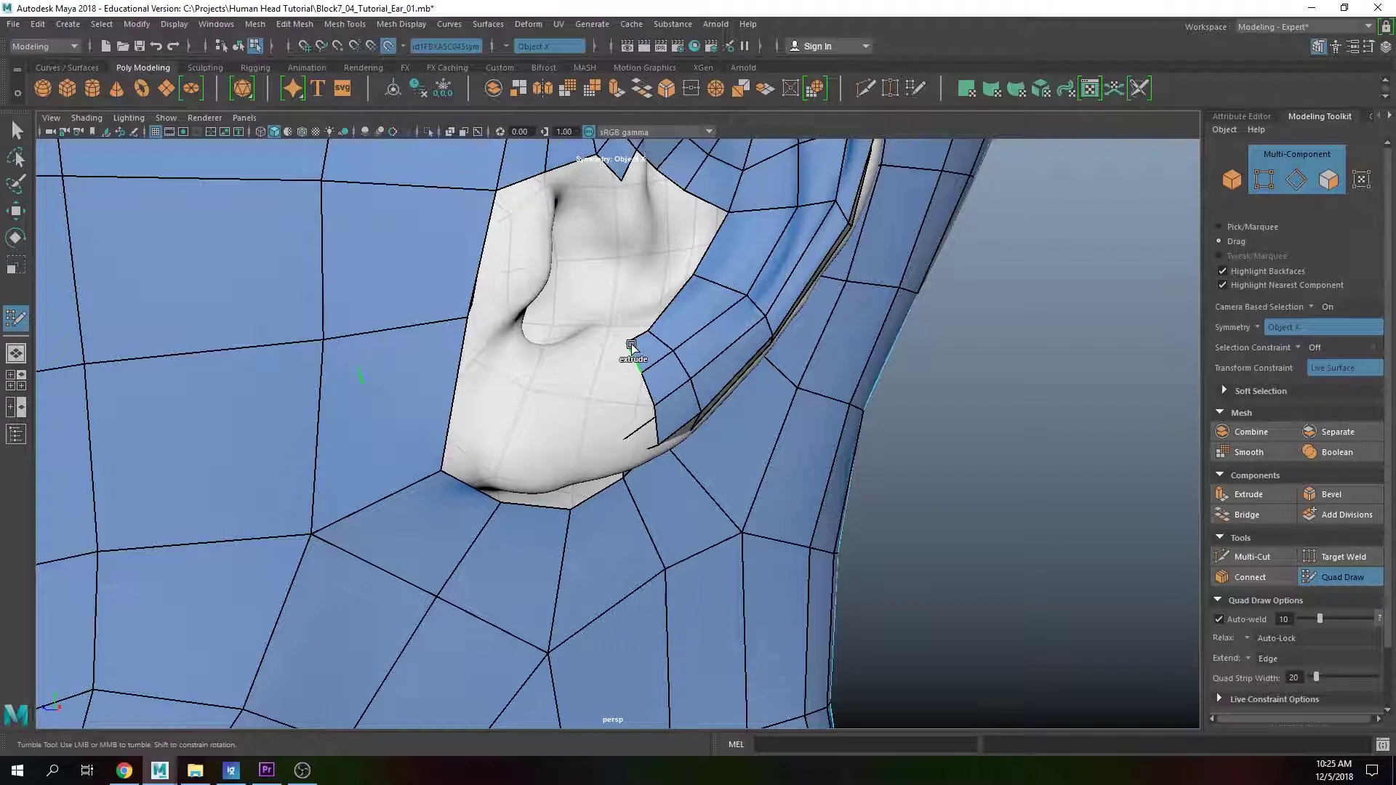
{"action": "mouse_move", "coordinate": [621, 400]}
{"action": "left_mouse_down", "text": "alt"}
{"action": "mouse_move", "coordinate": [586, 390]}
{"action": "mouse_move", "coordinate": [659, 404]}
{"action": "mouse_move", "coordinate": [653, 426]}
{"action": "mouse_move", "coordinate": [635, 393]}
{"action": "left_mouse_up", "text": "alt"}
{"action": "key", "text": "Tab"}
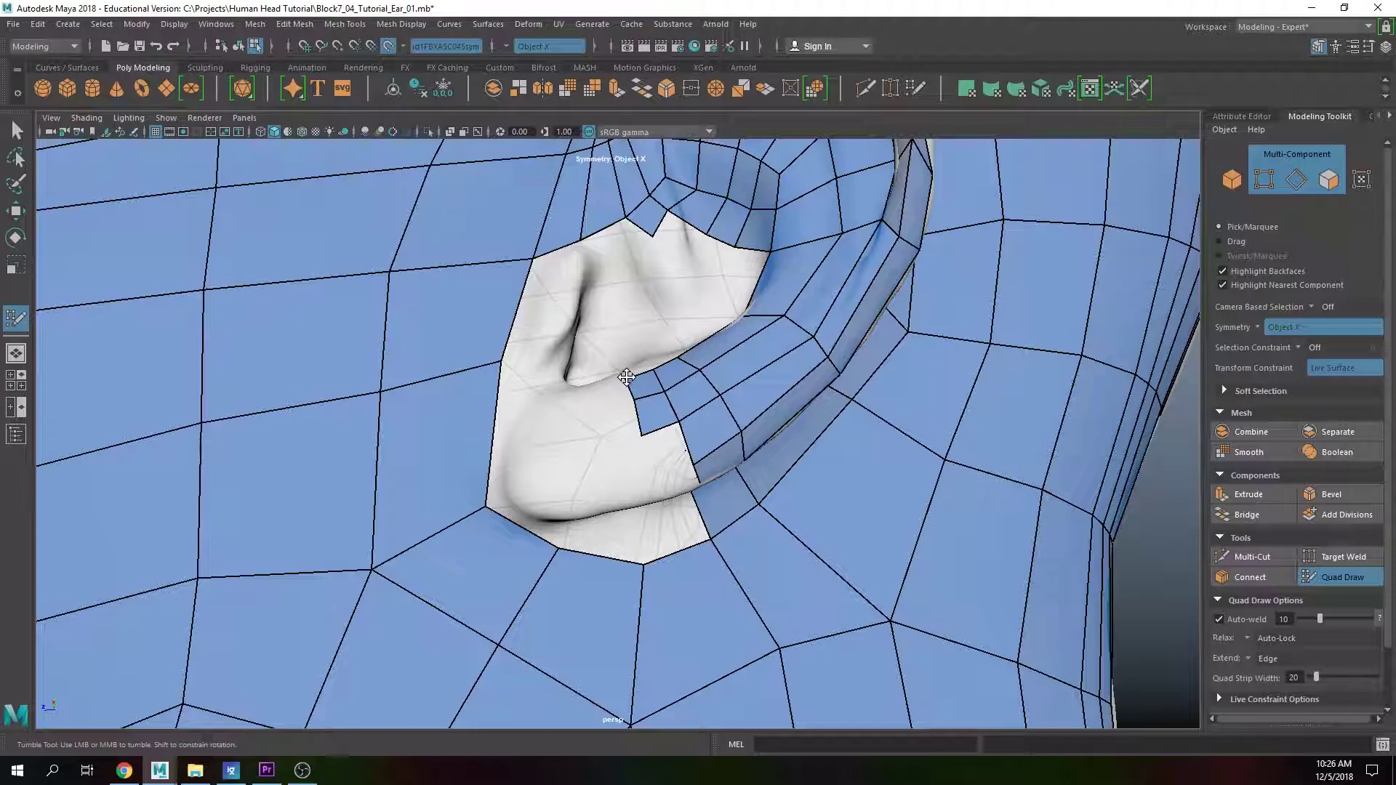
{"action": "left_click_drag", "start_coordinate": [688, 453], "coordinate": [653, 455]}
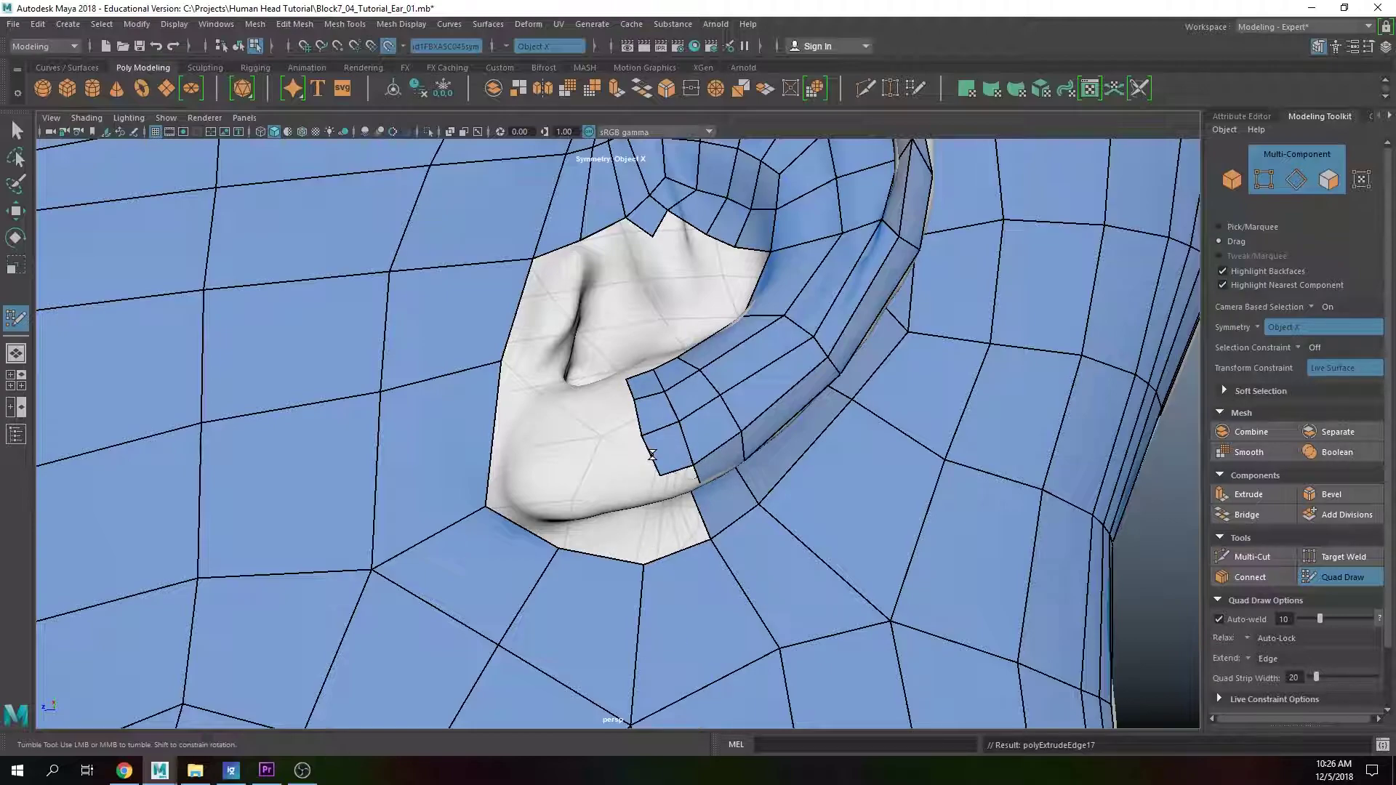
Step: Extend the row behind the earlobe with another quad and weld its corner to the adjacent head mesh vertex
{"action": "middle_click_drag", "start_coordinate": [649, 464], "coordinate": [626, 483], "text": "alt"}
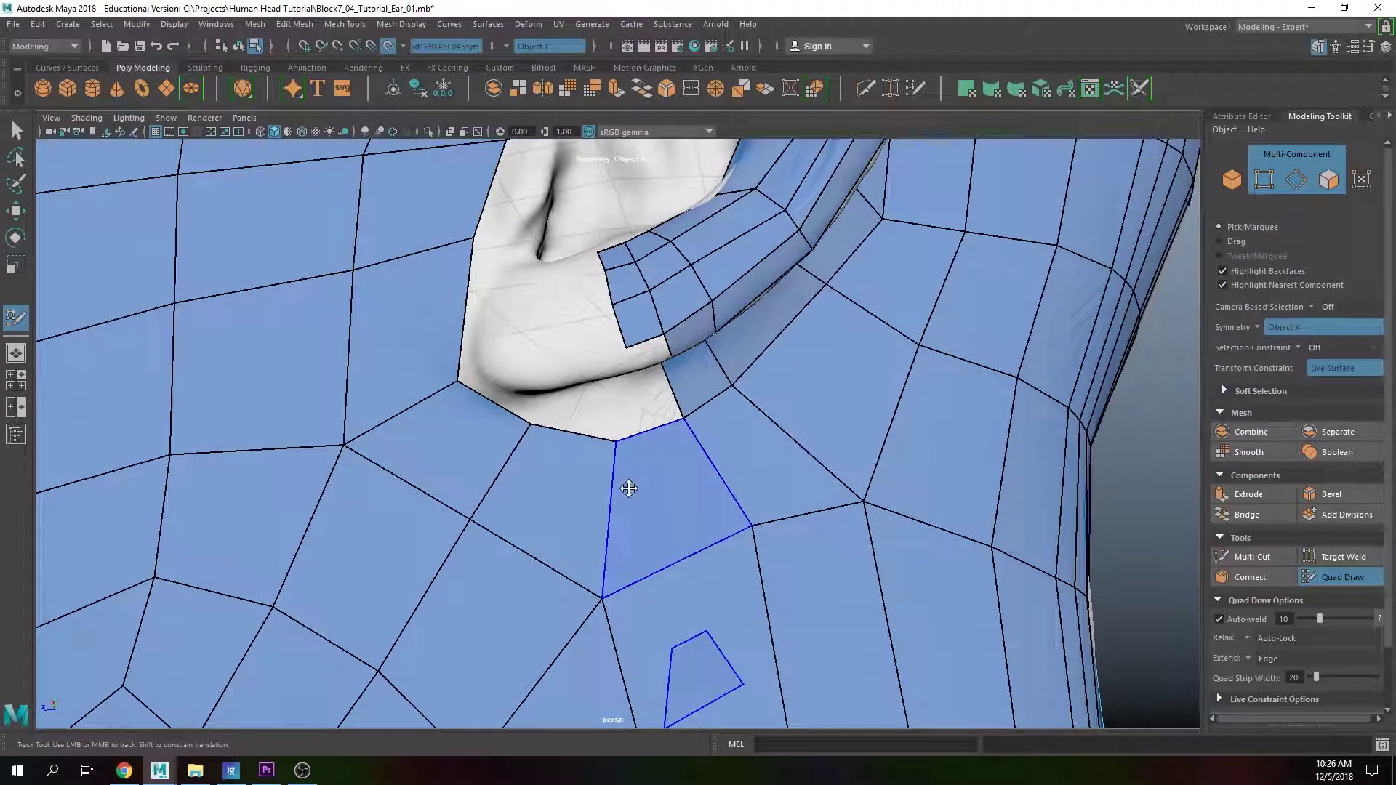
{"action": "mouse_move", "coordinate": [679, 331]}
{"action": "left_mouse_down", "text": "alt"}
{"action": "mouse_move", "coordinate": [681, 356]}
{"action": "mouse_move", "coordinate": [635, 375]}
{"action": "mouse_move", "coordinate": [673, 439]}
{"action": "left_mouse_up", "text": "alt"}
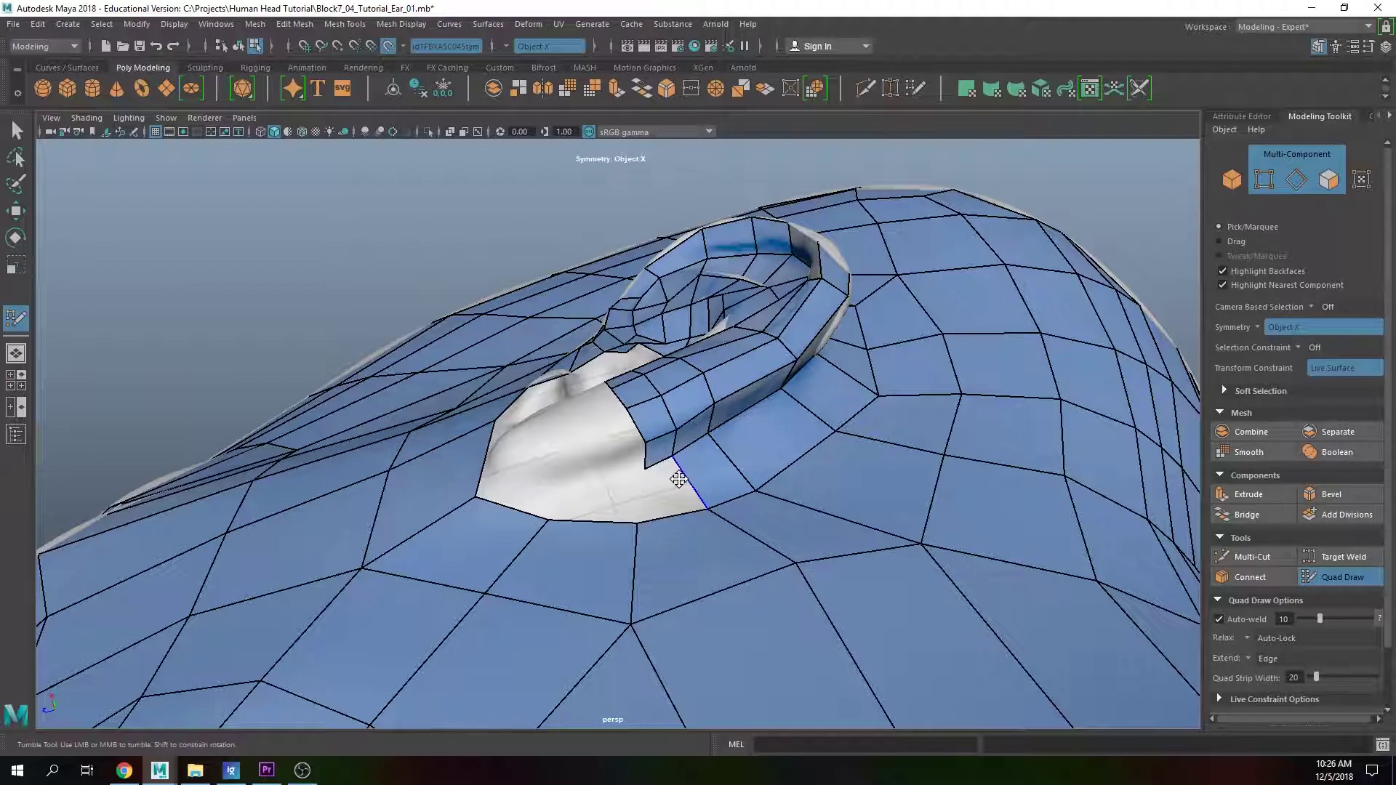
{"action": "left_click_drag", "start_coordinate": [703, 506], "coordinate": [679, 515]}
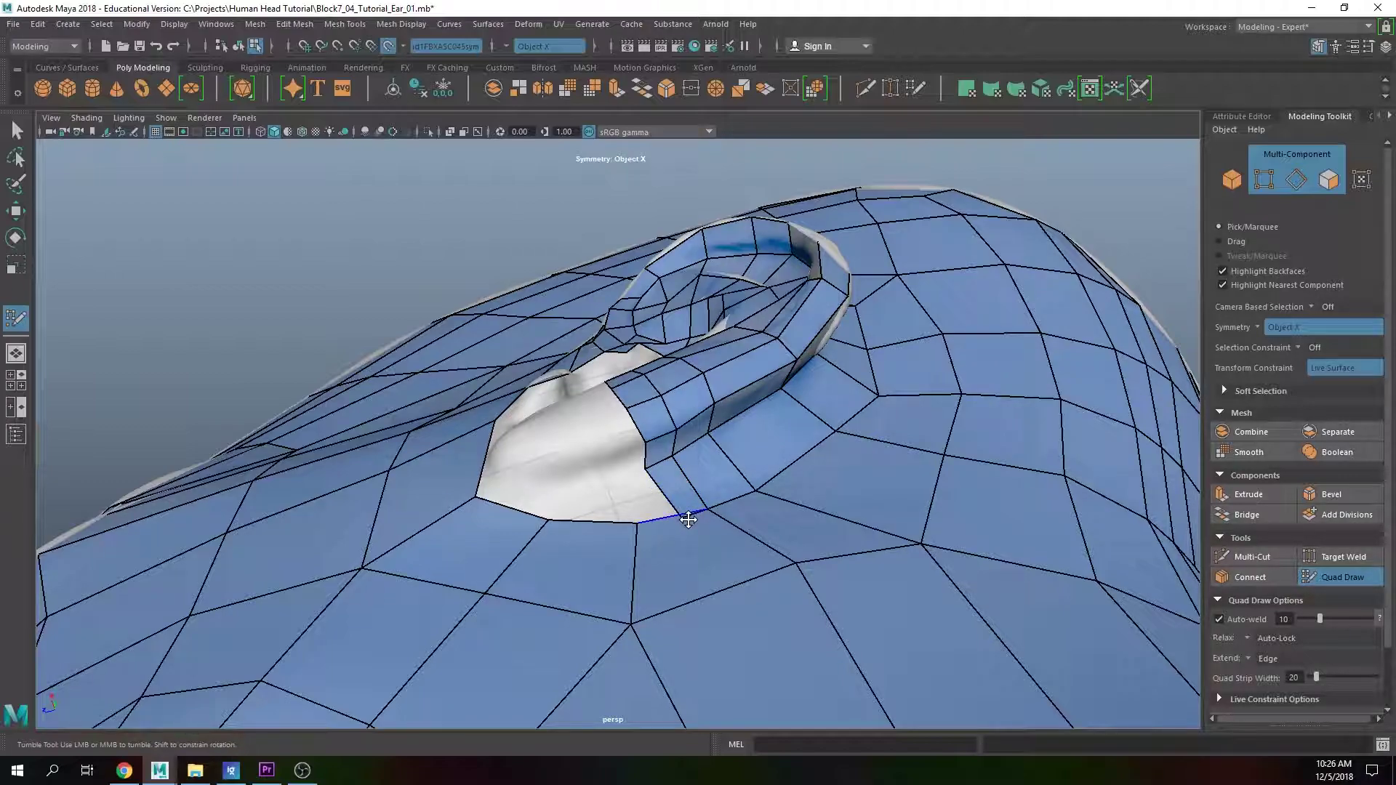
{"action": "mouse_move", "coordinate": [686, 525]}
{"action": "left_mouse_down"}
{"action": "mouse_move", "coordinate": [635, 444]}
{"action": "mouse_move", "coordinate": [642, 483]}
{"action": "left_mouse_up"}
Step: In the side view, relax and reposition the vertices at the helix strip's lower end to even out its quads
{"action": "key", "text": "space"}
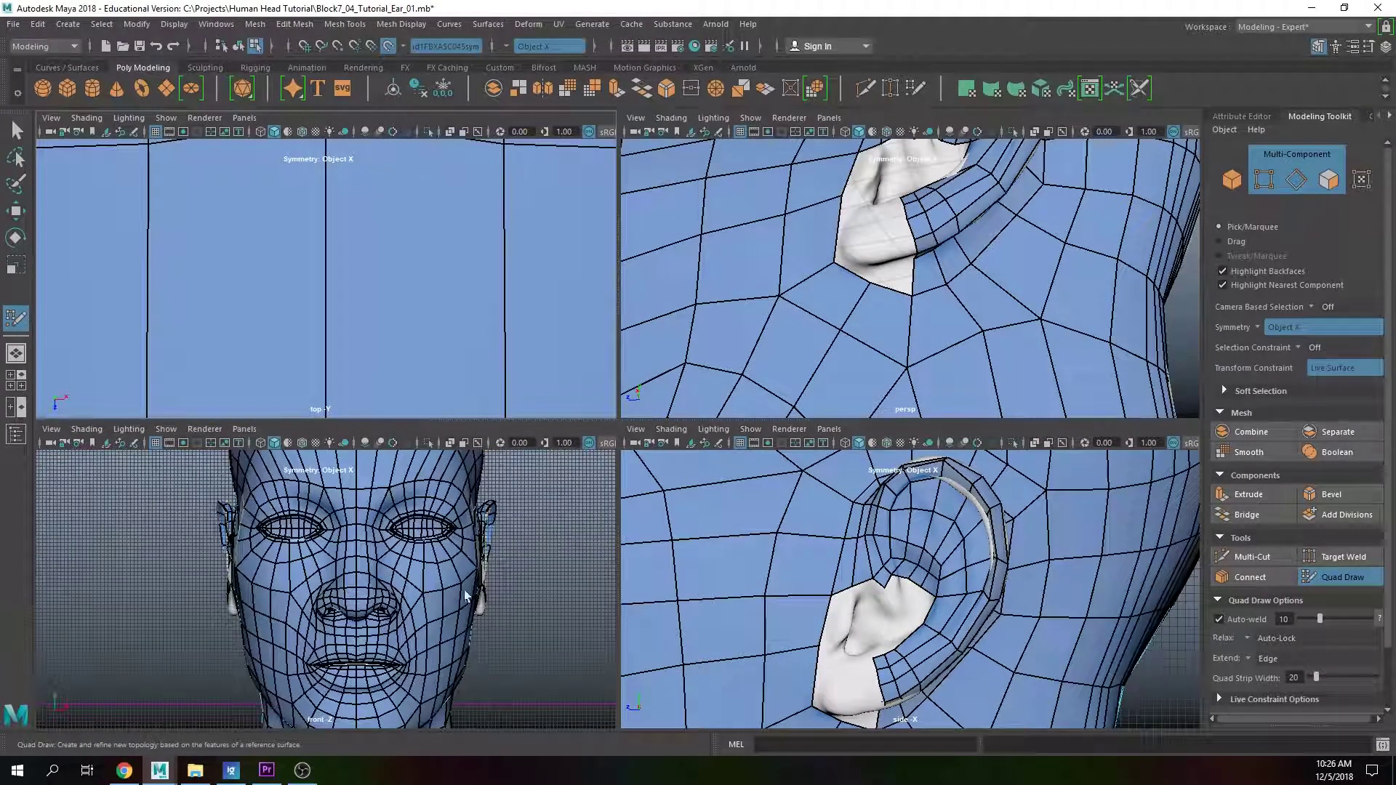
{"action": "key", "text": "space"}
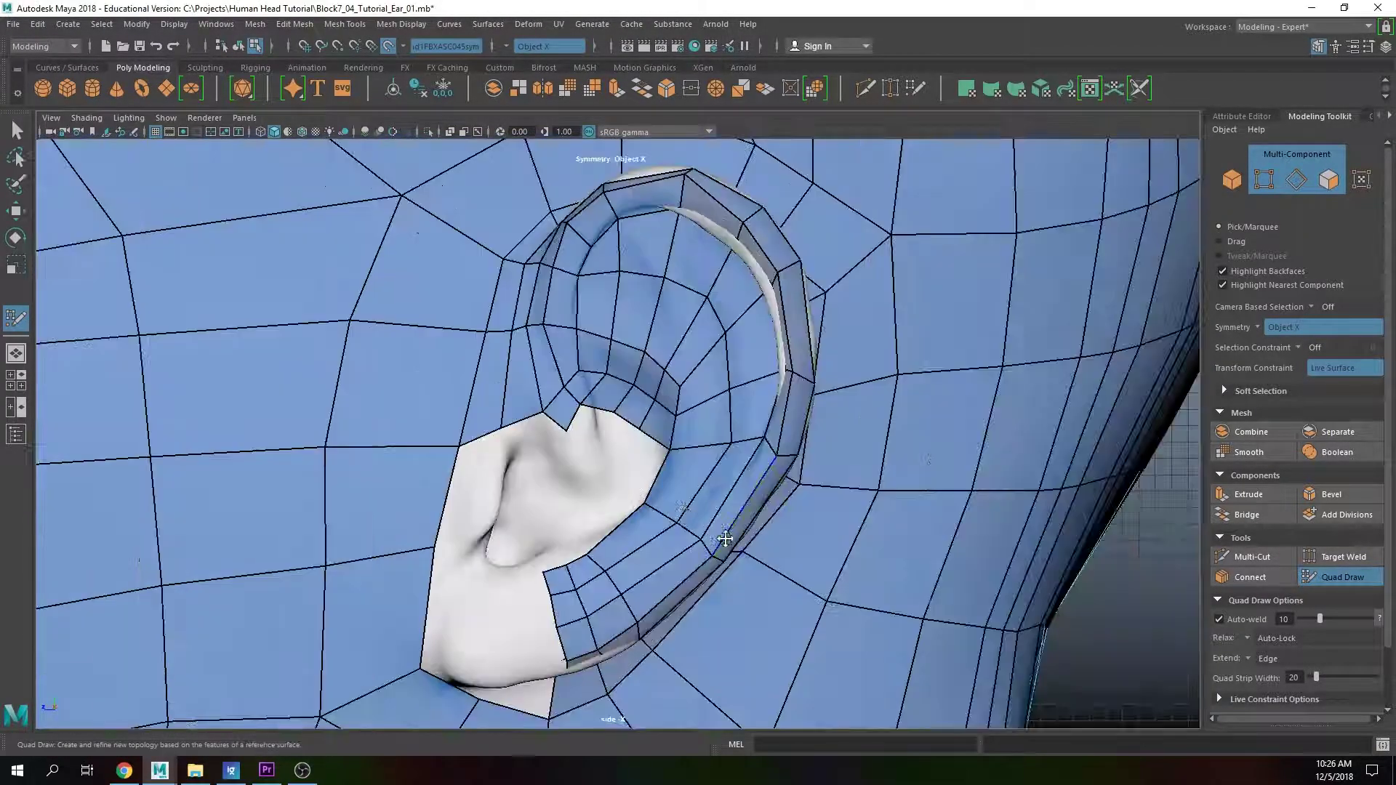
{"action": "right_click_drag", "start_coordinate": [498, 505], "coordinate": [613, 415], "text": "alt"}
{"action": "mouse_move", "coordinate": [696, 375]}
{"action": "left_mouse_down", "text": "shift"}
{"action": "mouse_move", "coordinate": [683, 389]}
{"action": "mouse_move", "coordinate": [663, 345]}
{"action": "left_mouse_up", "text": "shift"}
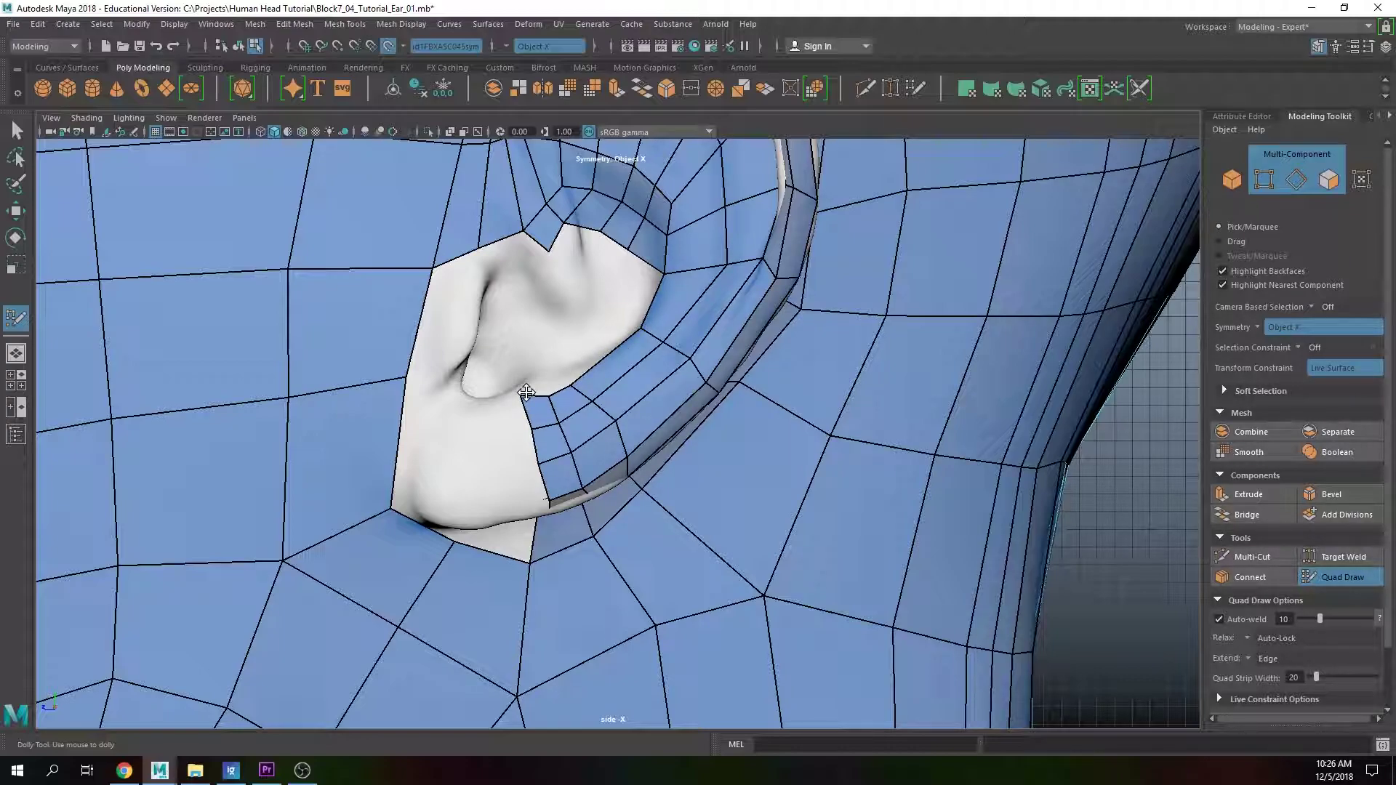
{"action": "left_click_drag", "start_coordinate": [525, 392], "coordinate": [571, 371]}
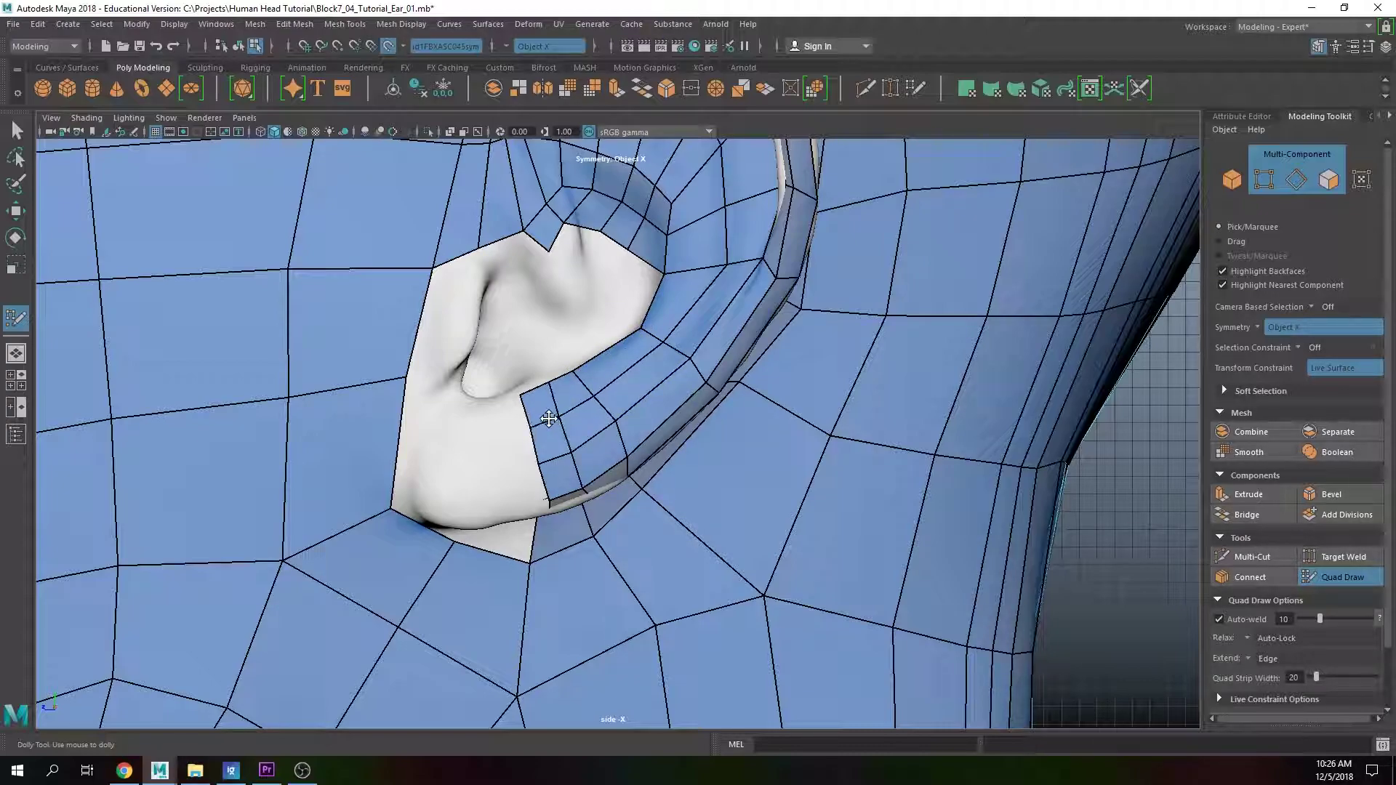
{"action": "left_click", "coordinate": [575, 406], "text": "ctrl"}
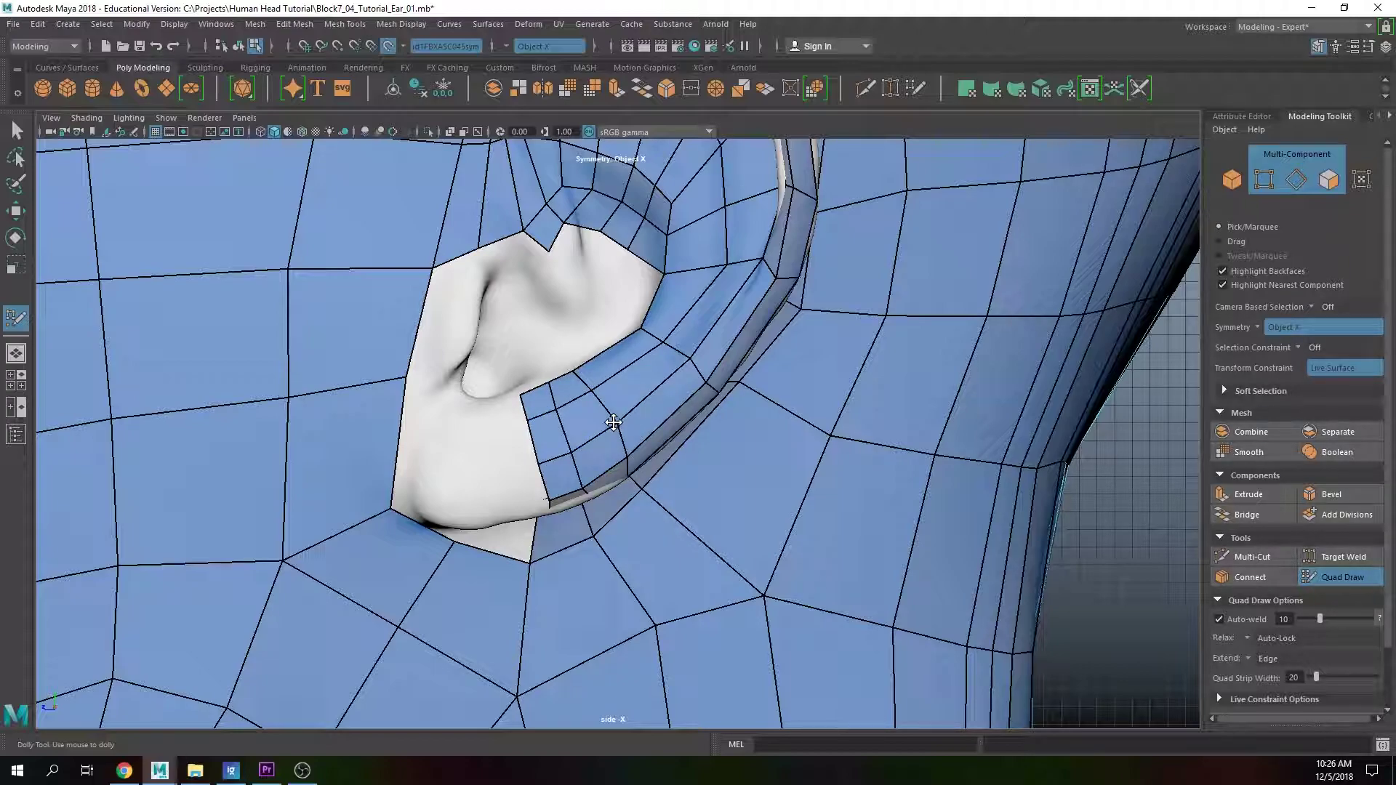
Step: Place a column of four points down the front of the earlobe, ahead of the helix strip's lower end
{"action": "middle_click_drag", "start_coordinate": [573, 513], "coordinate": [601, 373], "text": "alt"}
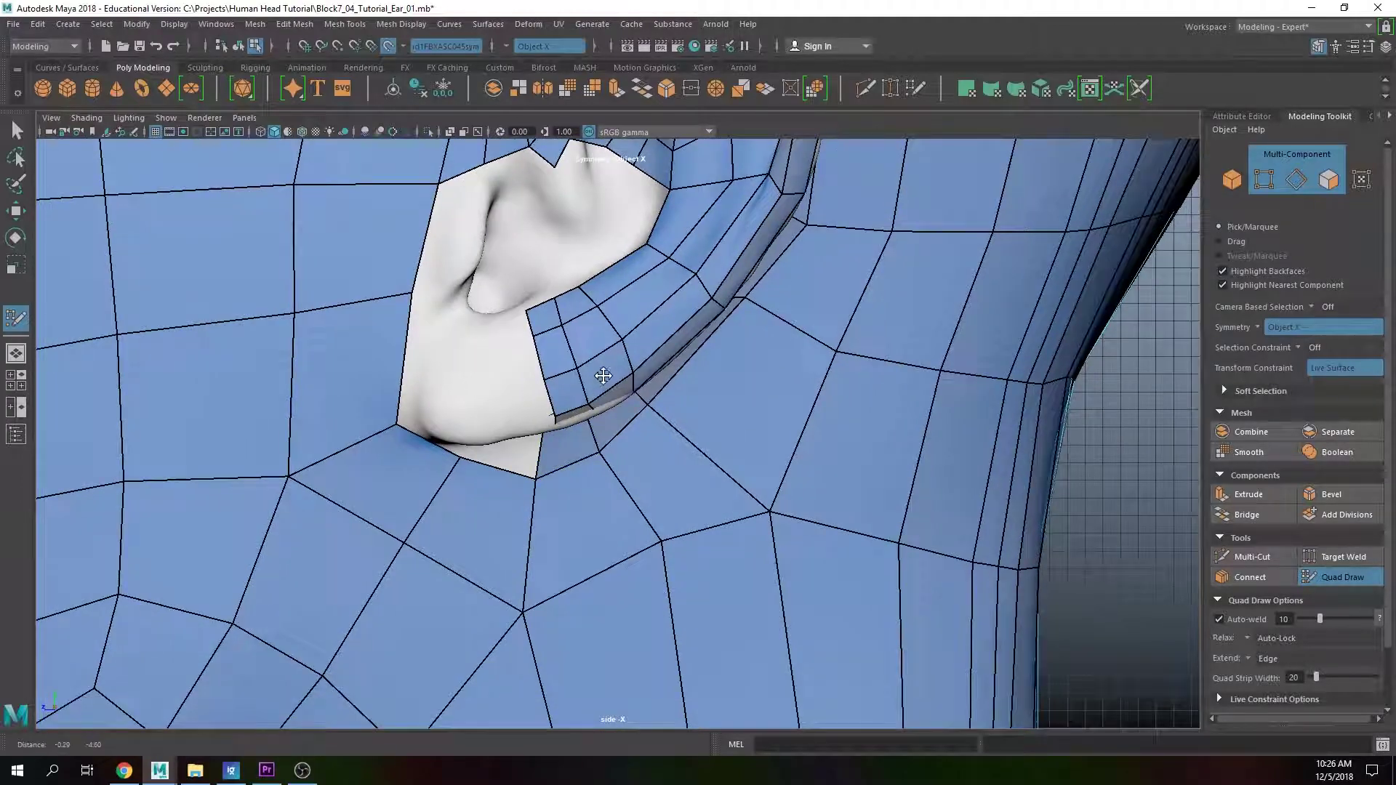
{"action": "scroll", "coordinate": [592, 380], "scroll_direction": "up", "scroll_amount": 5}
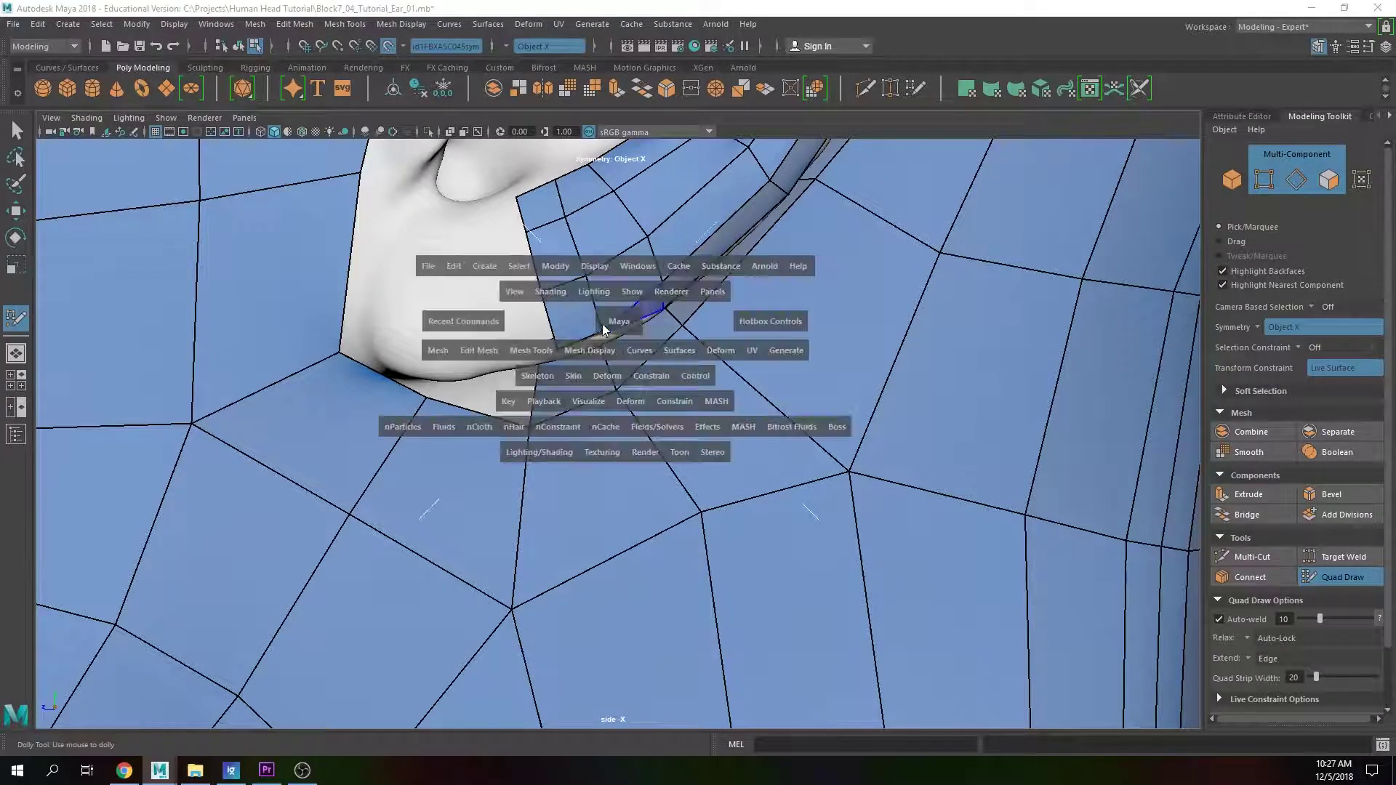
{"action": "key", "text": "space"}
{"action": "key", "text": "space"}
{"action": "left_click_drag", "start_coordinate": [883, 295], "coordinate": [639, 378], "text": "alt"}
{"action": "middle_click_drag", "start_coordinate": [639, 378], "coordinate": [676, 354], "text": "alt"}
{"action": "left_click_drag", "start_coordinate": [675, 354], "coordinate": [671, 367], "text": "alt"}
{"action": "left_click_drag", "start_coordinate": [654, 305], "coordinate": [657, 440], "text": "alt"}
{"action": "right_click_drag", "start_coordinate": [657, 440], "coordinate": [642, 466], "text": "alt"}
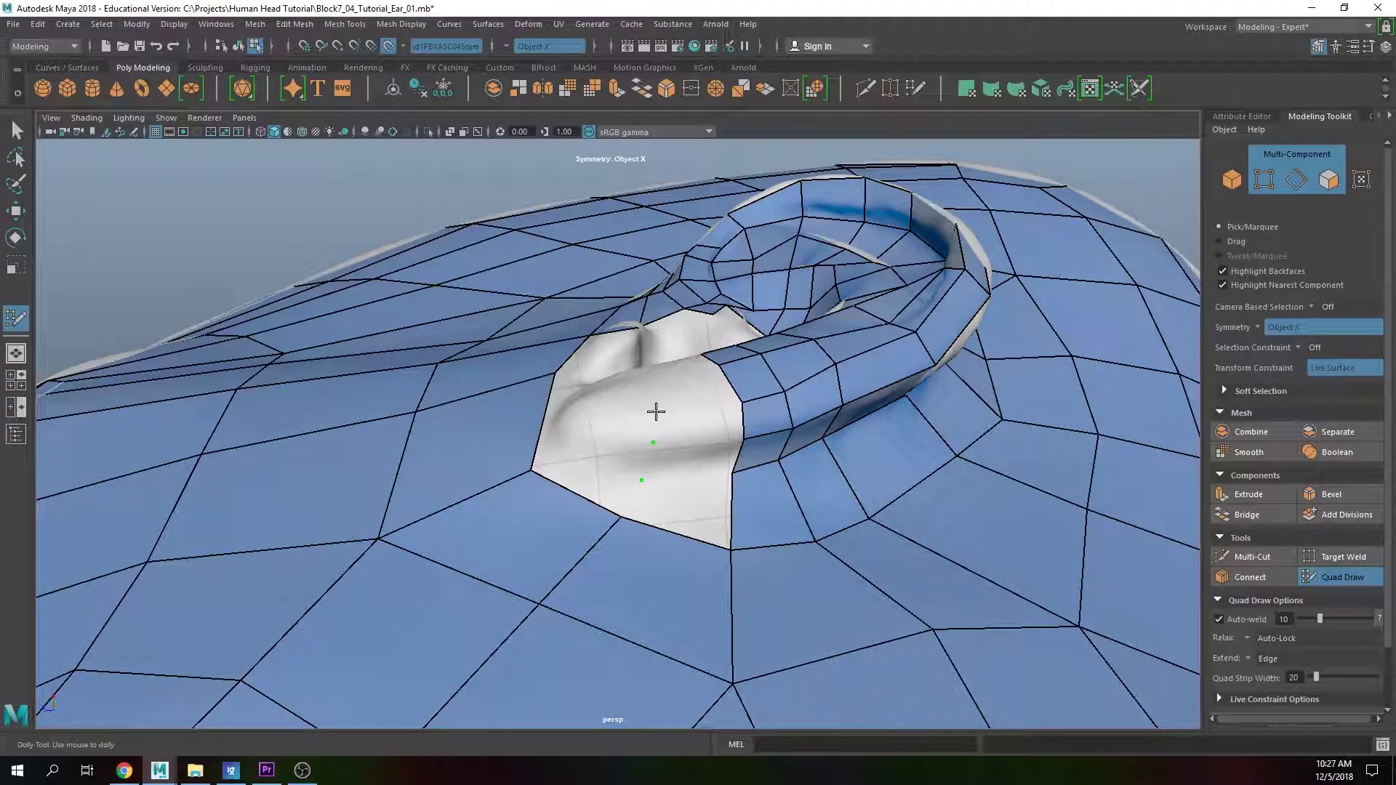
{"action": "right_click_drag", "start_coordinate": [664, 405], "coordinate": [663, 430], "text": "alt"}
{"action": "left_click_drag", "start_coordinate": [664, 430], "coordinate": [665, 363], "text": "alt"}
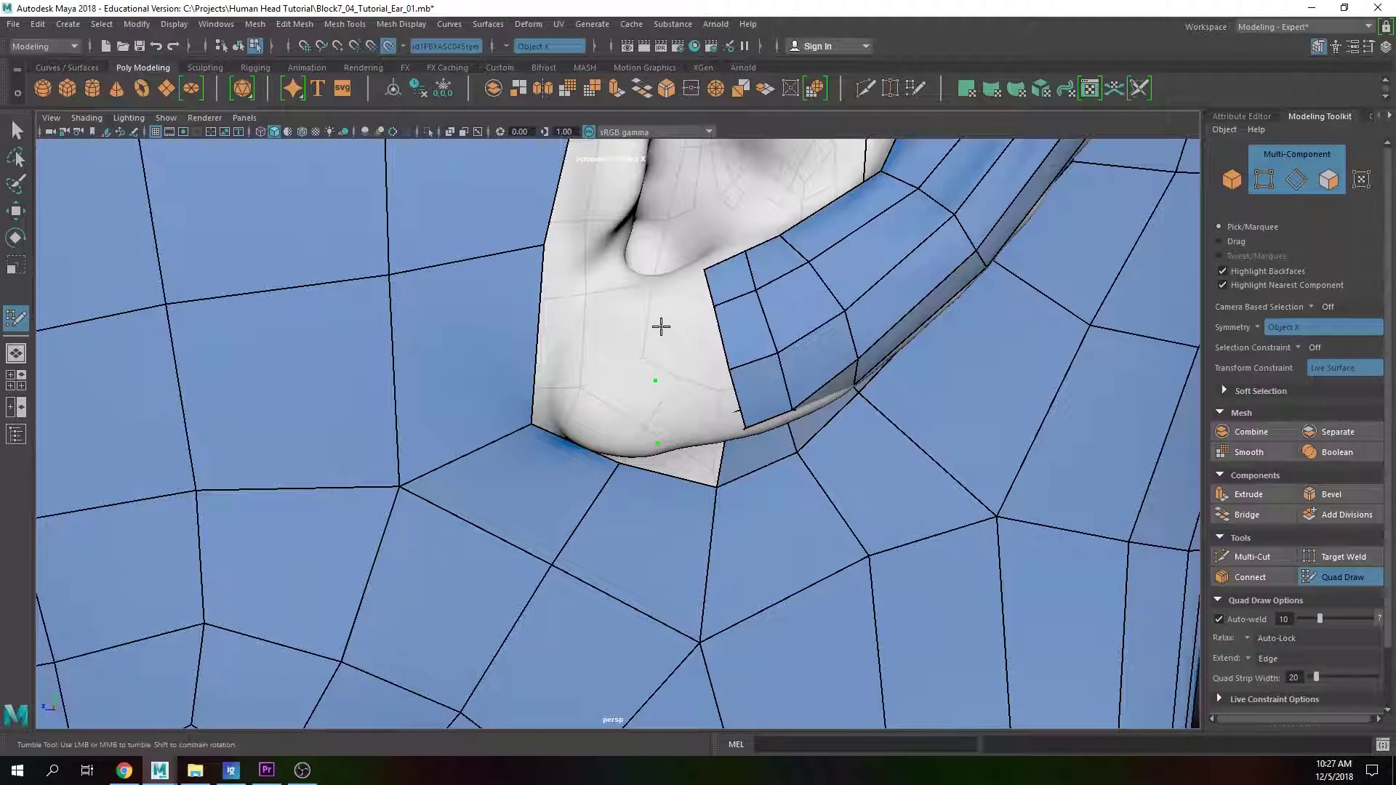
{"action": "left_click", "coordinate": [656, 287]}
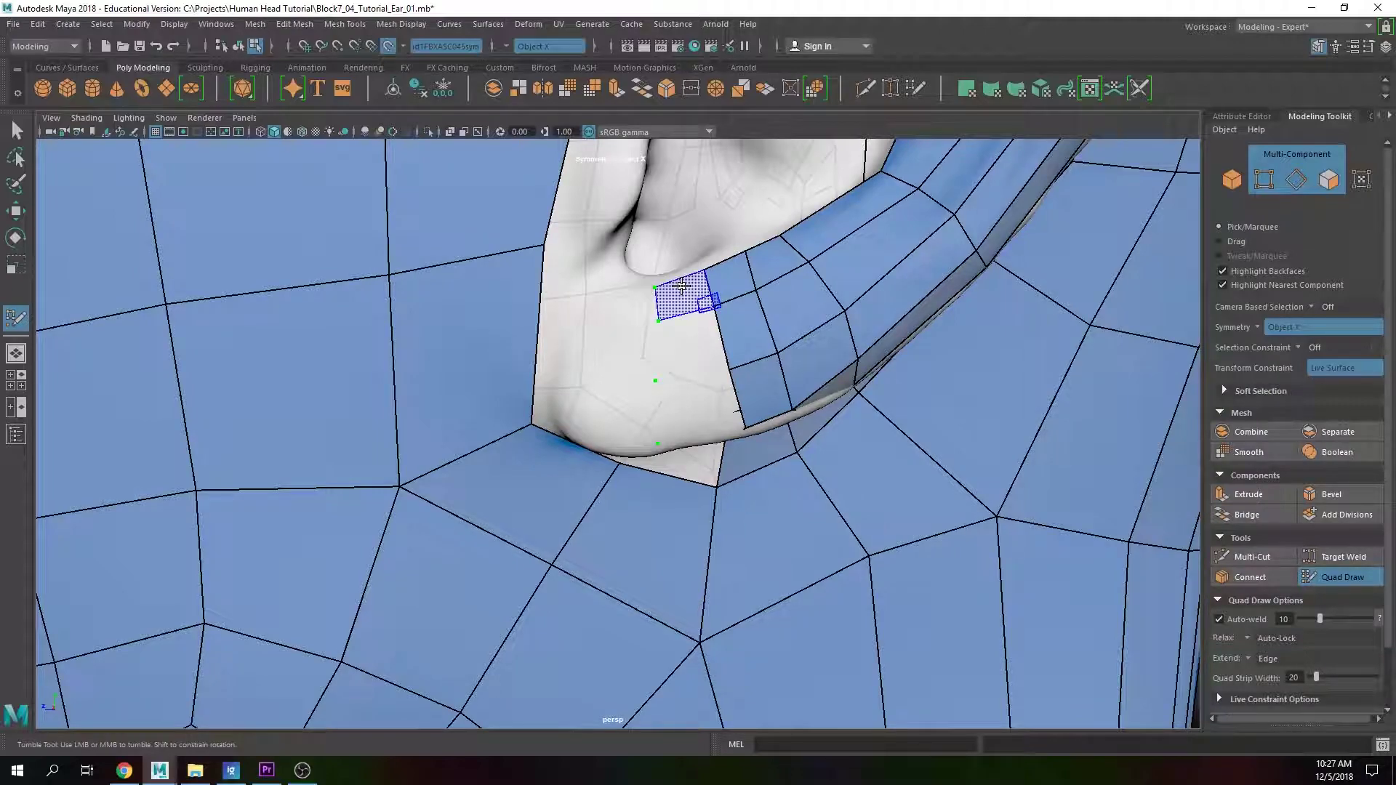
Step: Fill quads between the new points and the helix strip's lower end, including the gap behind the earlobe
{"action": "left_click", "coordinate": [687, 309], "text": "shift"}
{"action": "left_click", "coordinate": [691, 347], "text": "shift"}
{"action": "left_click", "coordinate": [699, 407], "text": "shift"}
{"action": "mouse_move", "coordinate": [701, 407]}
{"action": "left_mouse_down", "text": "alt"}
{"action": "mouse_move", "coordinate": [695, 383]}
{"action": "mouse_move", "coordinate": [695, 414]}
{"action": "mouse_move", "coordinate": [677, 401]}
{"action": "mouse_move", "coordinate": [651, 435]}
{"action": "left_mouse_up", "text": "alt"}
{"action": "left_click", "coordinate": [687, 491], "text": "shift"}
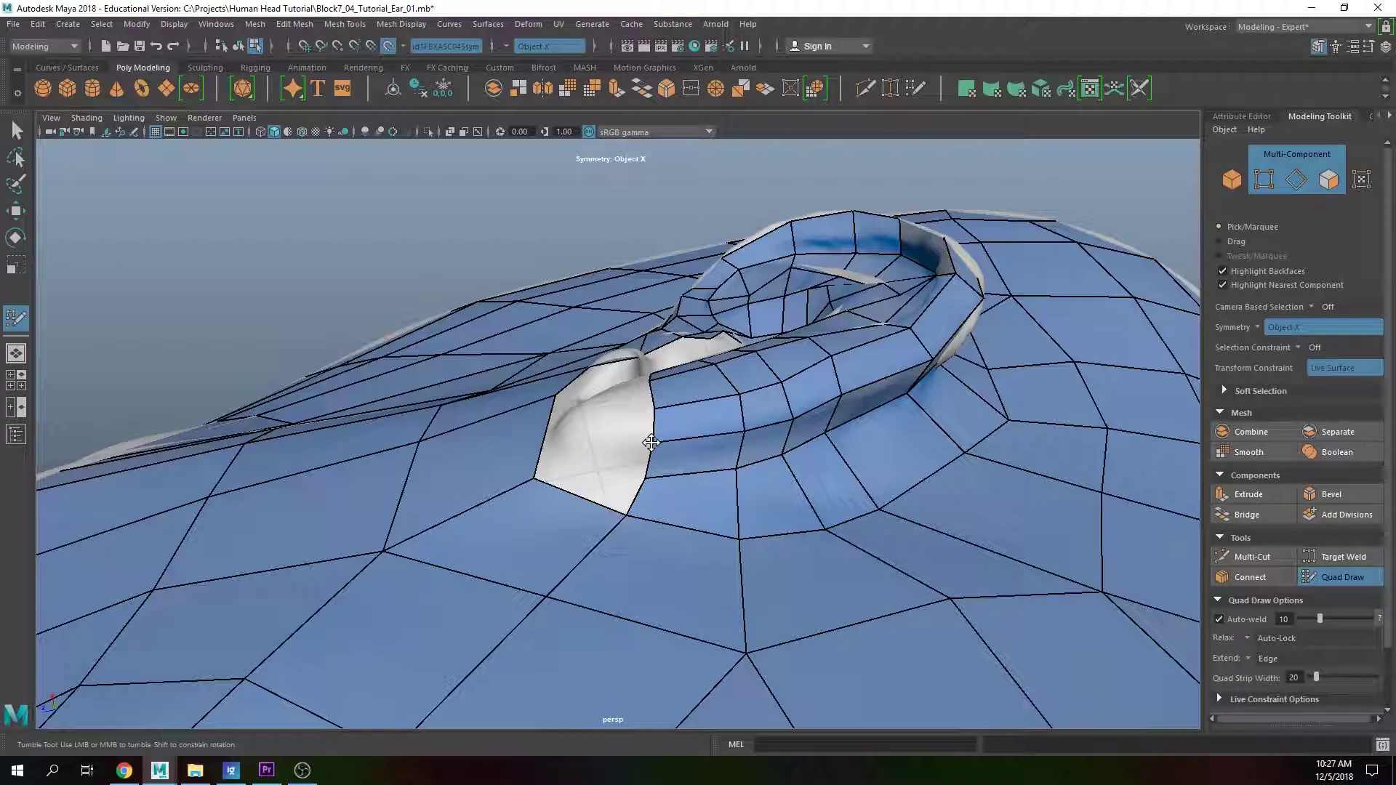
Step: Place points around the earlobe's front attachment and fill quads along the head-side border of the hole up toward the tragus
{"action": "scroll", "coordinate": [773, 477], "scroll_direction": "up", "scroll_amount": 6}
{"action": "scroll", "coordinate": [723, 296], "scroll_direction": "down", "scroll_amount": 2}
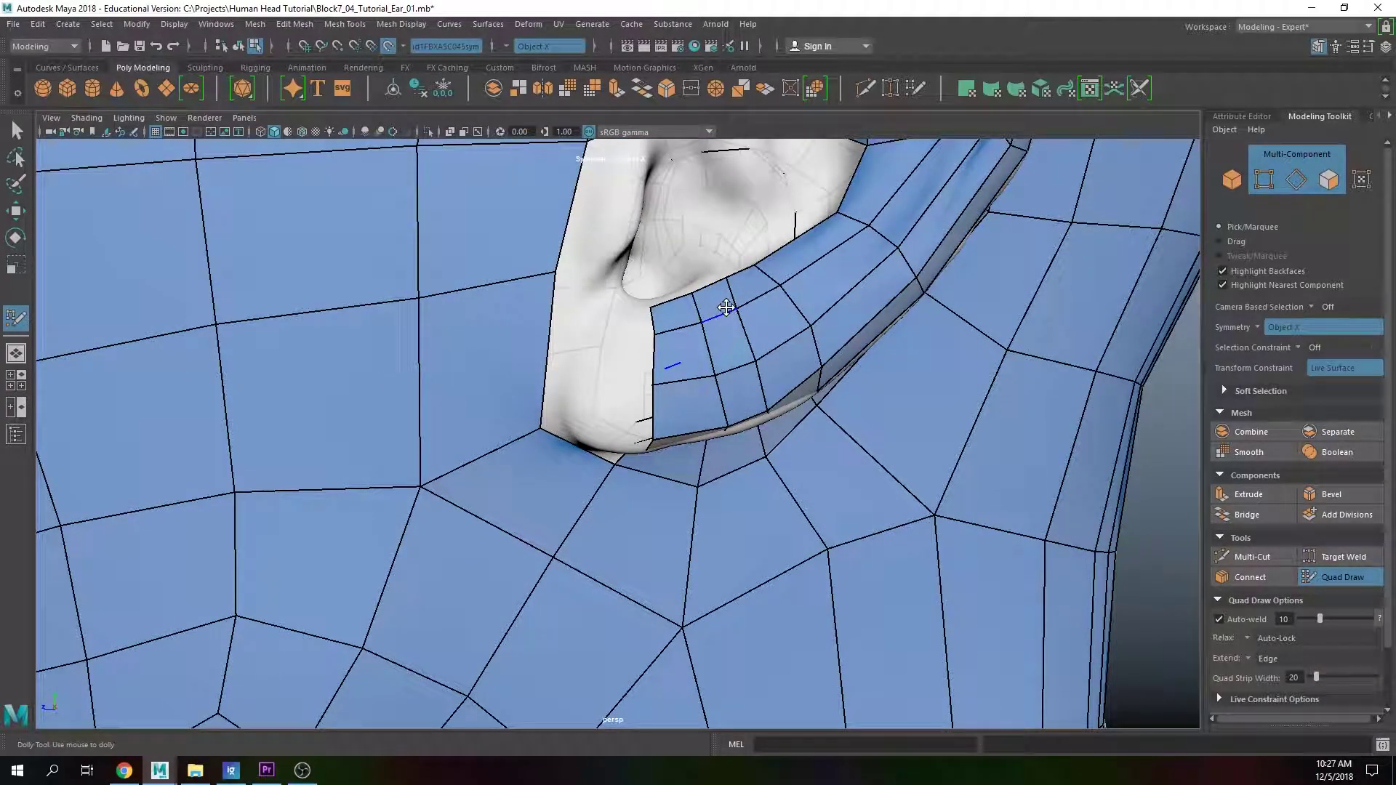
{"action": "left_click", "coordinate": [725, 309], "text": "ctrl"}
{"action": "mouse_move", "coordinate": [749, 355]}
{"action": "left_mouse_down", "text": "alt"}
{"action": "mouse_move", "coordinate": [723, 346]}
{"action": "mouse_move", "coordinate": [719, 373]}
{"action": "mouse_move", "coordinate": [679, 348]}
{"action": "mouse_move", "coordinate": [611, 378]}
{"action": "mouse_move", "coordinate": [633, 396]}
{"action": "mouse_move", "coordinate": [622, 416]}
{"action": "mouse_move", "coordinate": [639, 321]}
{"action": "mouse_move", "coordinate": [623, 380]}
{"action": "mouse_move", "coordinate": [579, 435]}
{"action": "left_mouse_up", "text": "alt"}
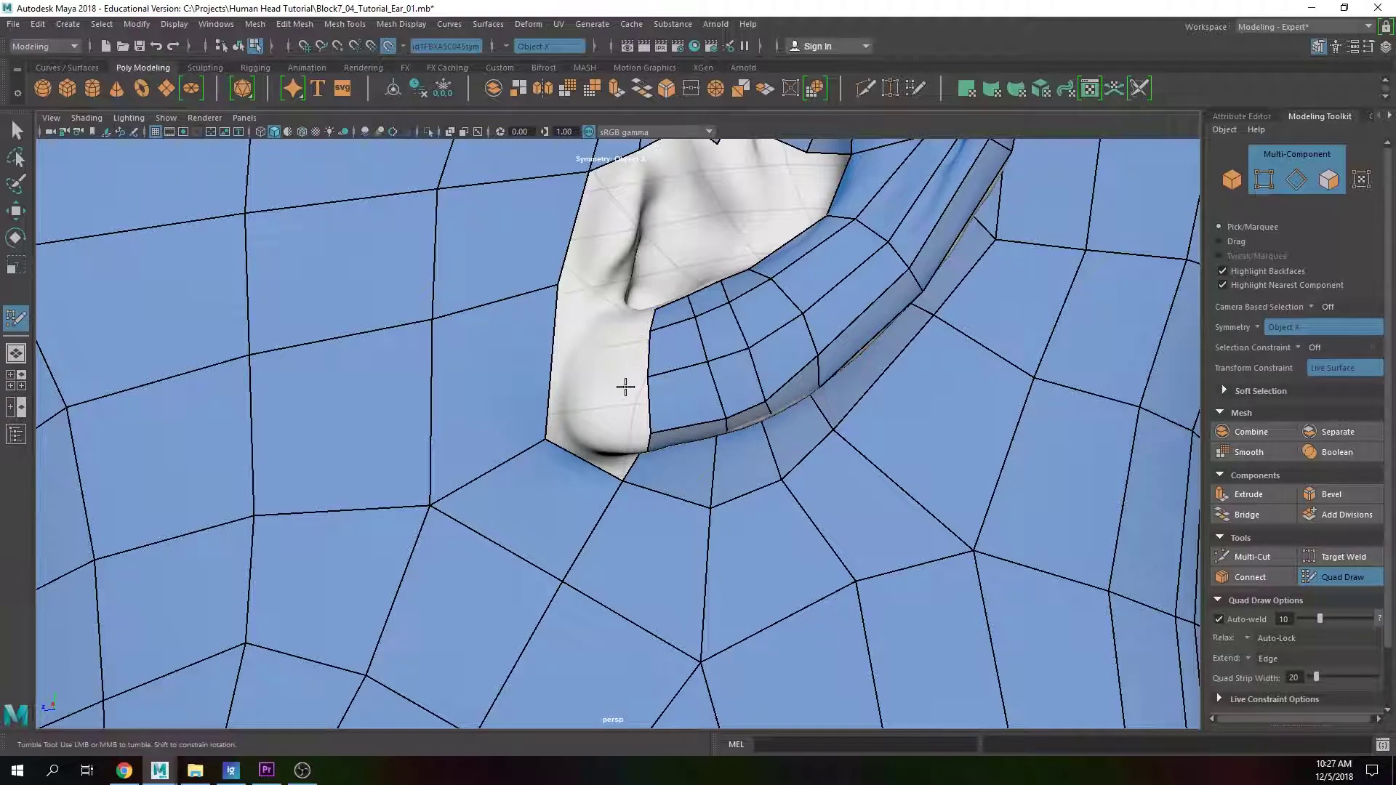
{"action": "left_click_drag", "start_coordinate": [626, 386], "coordinate": [626, 359], "text": "alt"}
{"action": "scroll", "coordinate": [625, 359], "scroll_direction": "up", "scroll_amount": 4}
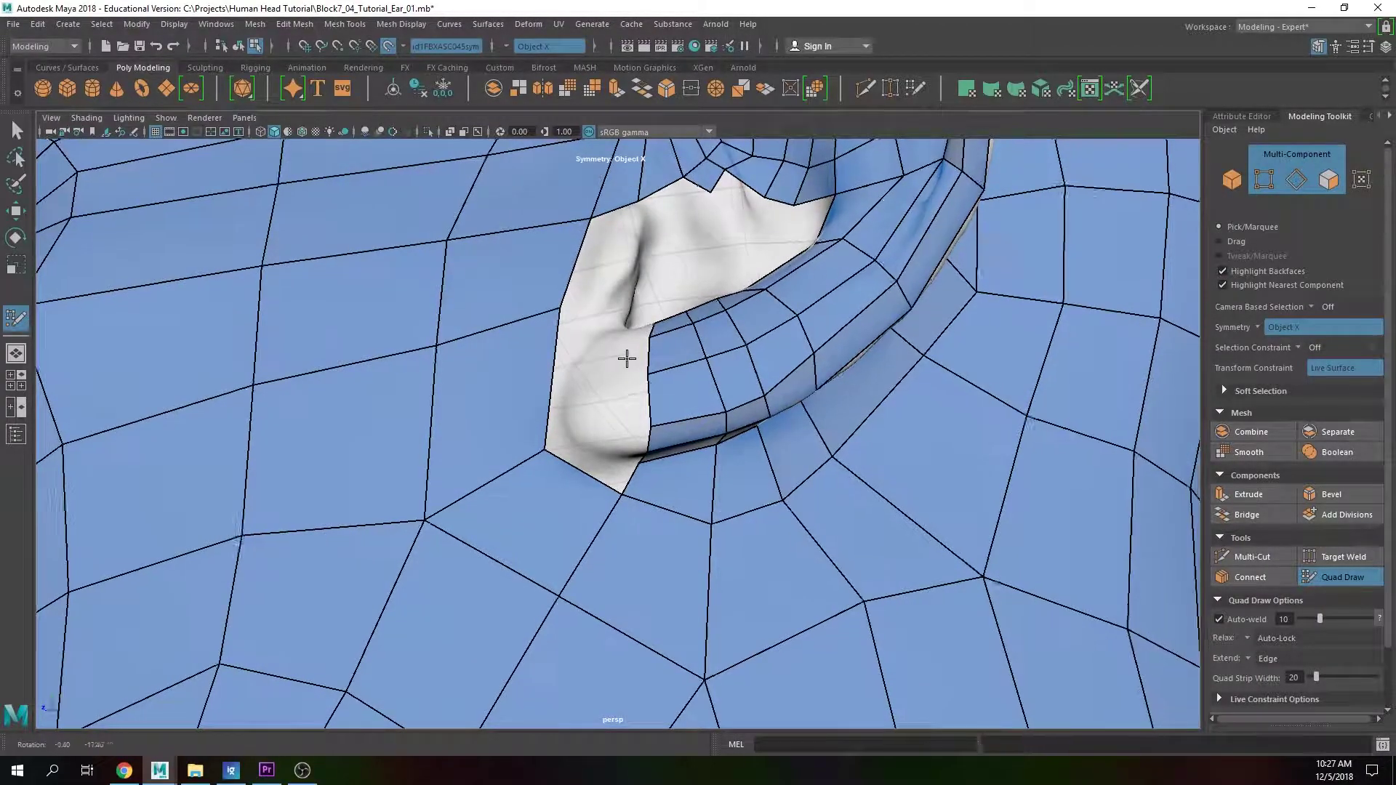
{"action": "scroll", "coordinate": [592, 327], "scroll_direction": "down", "scroll_amount": 4}
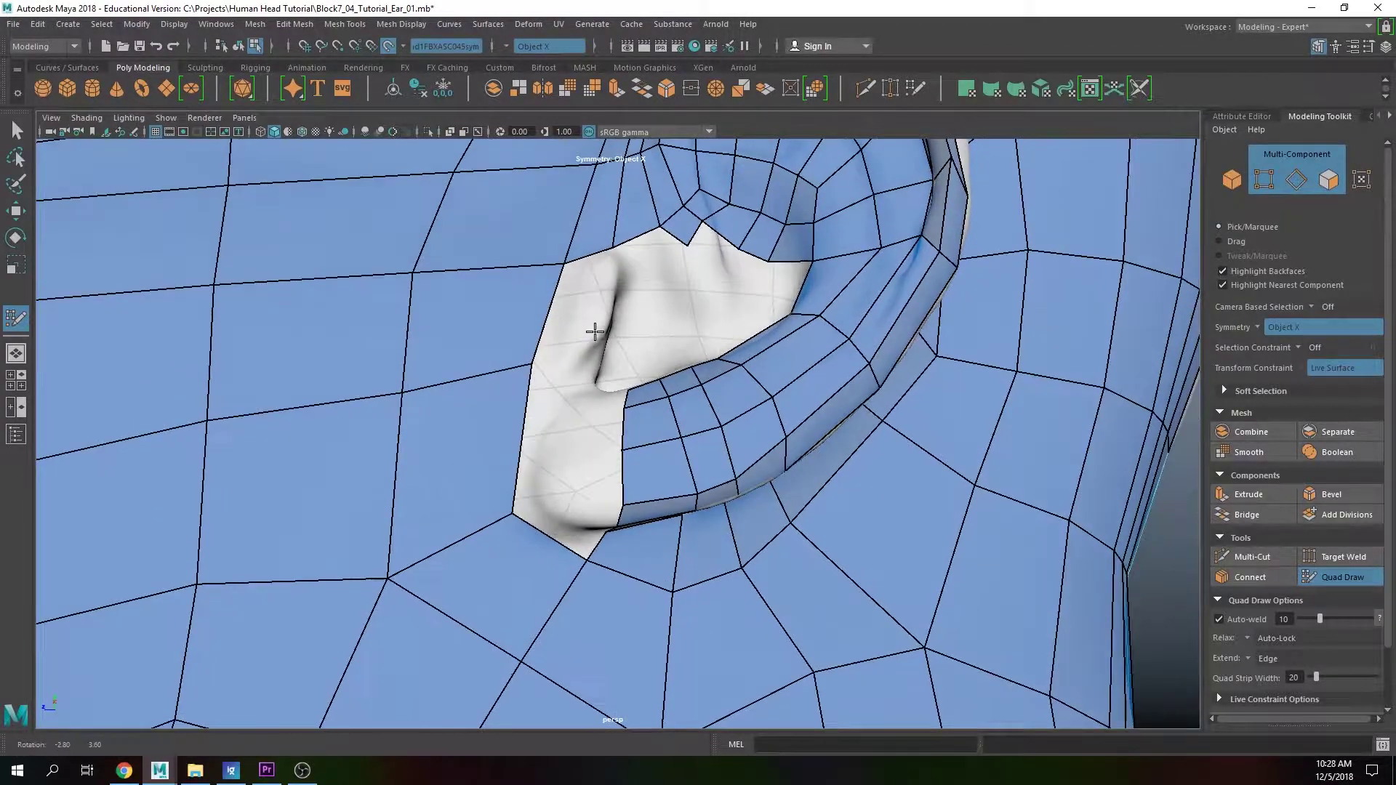
{"action": "left_click_drag", "start_coordinate": [608, 321], "coordinate": [608, 325], "text": "alt"}
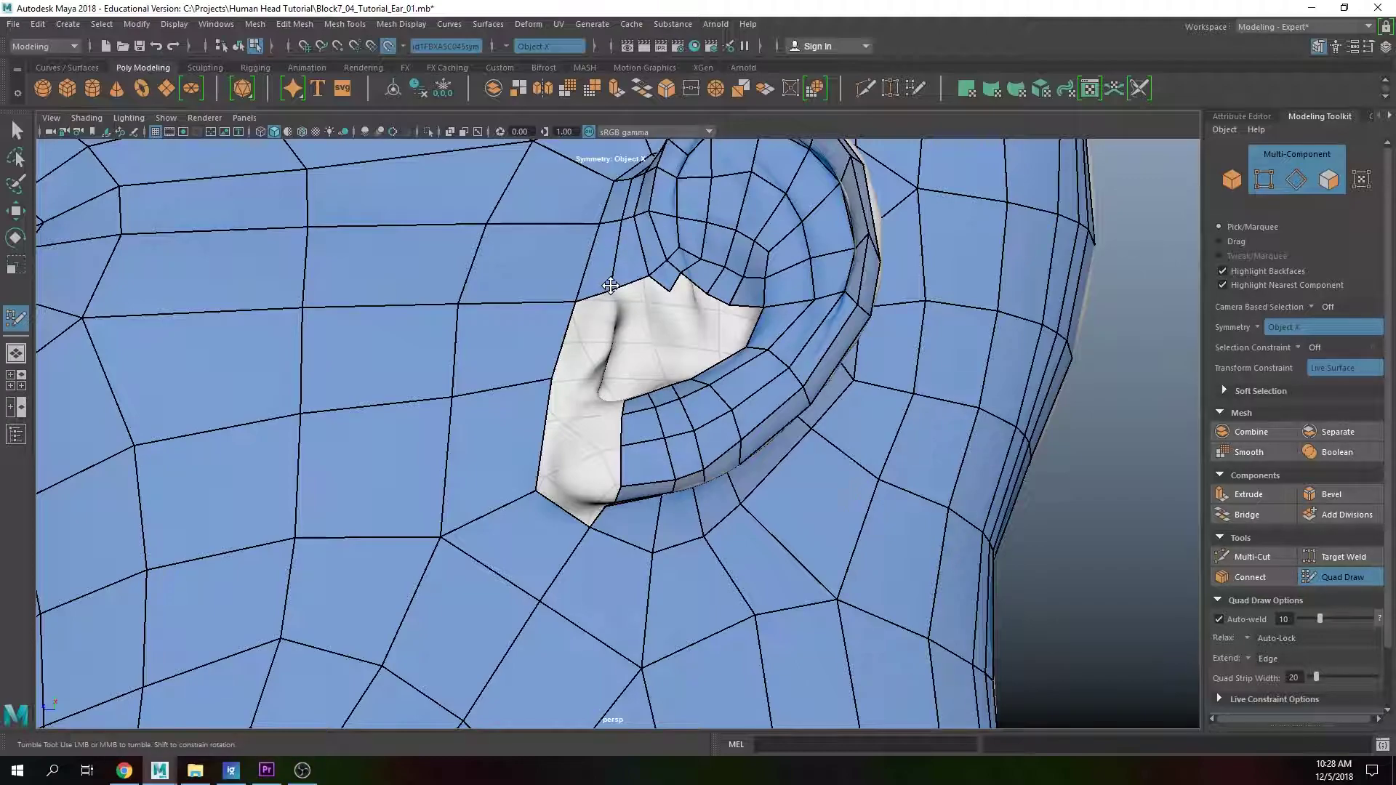
{"action": "left_click_drag", "start_coordinate": [599, 385], "coordinate": [599, 432], "text": "alt"}
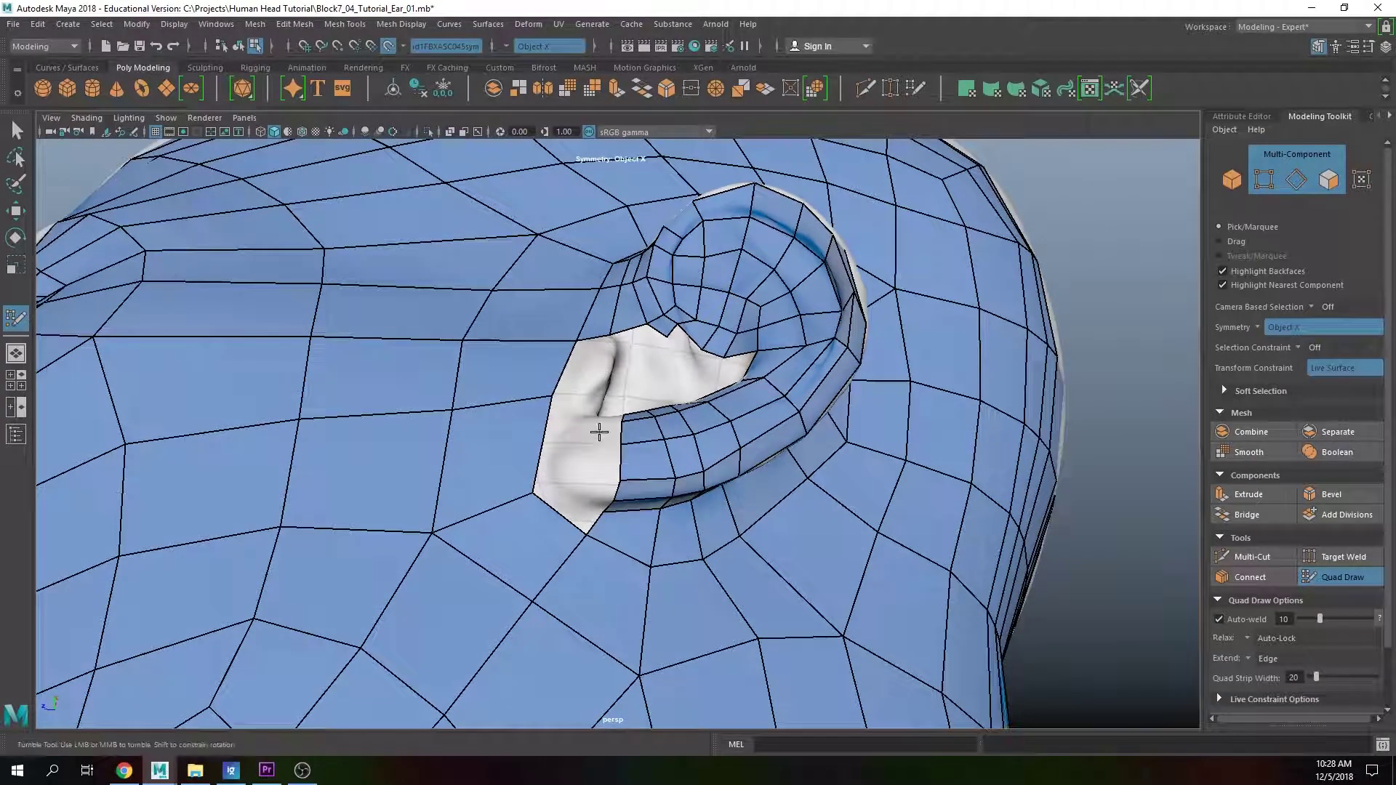
{"action": "left_click", "coordinate": [569, 483]}
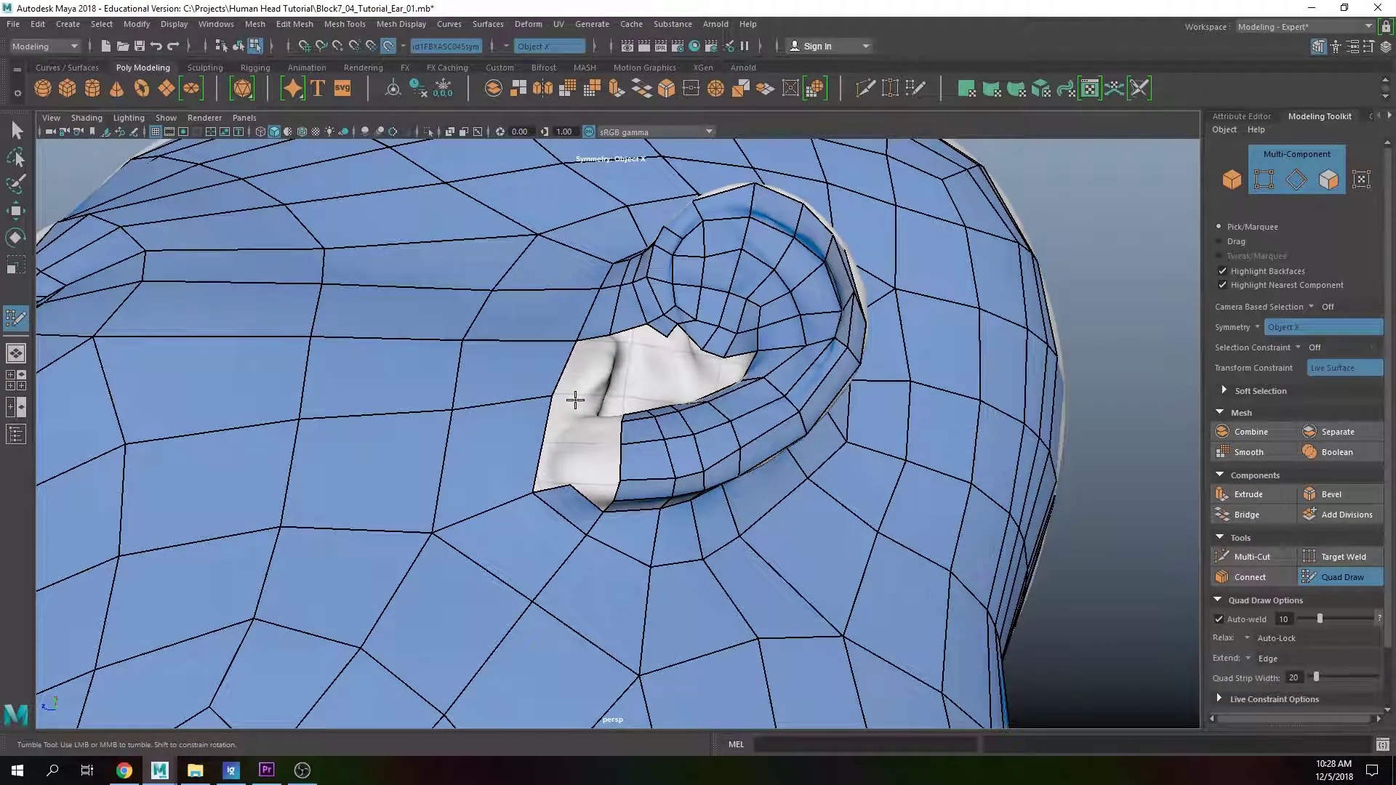
{"action": "left_click", "coordinate": [560, 442], "text": "shift"}
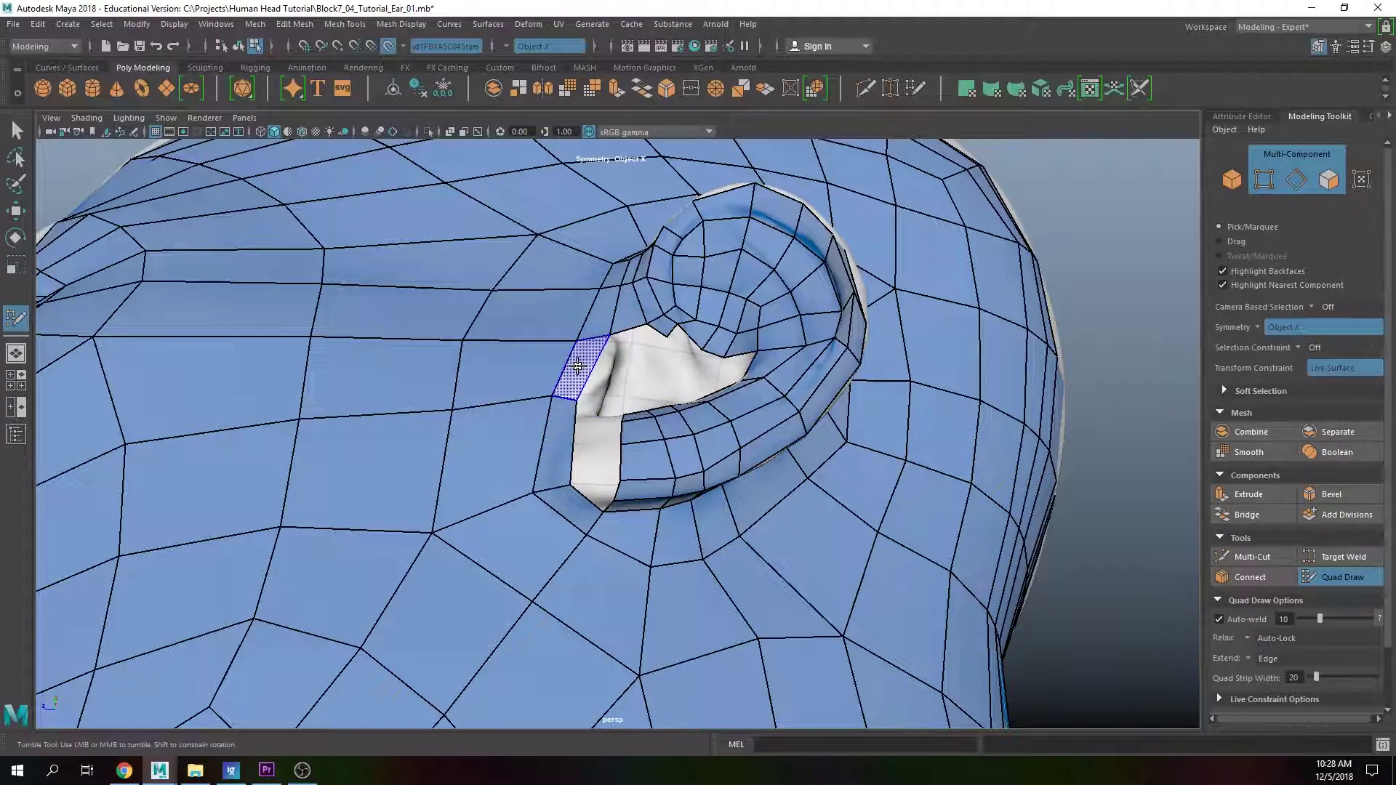
{"action": "left_click_drag", "start_coordinate": [585, 367], "coordinate": [608, 379], "text": "alt"}
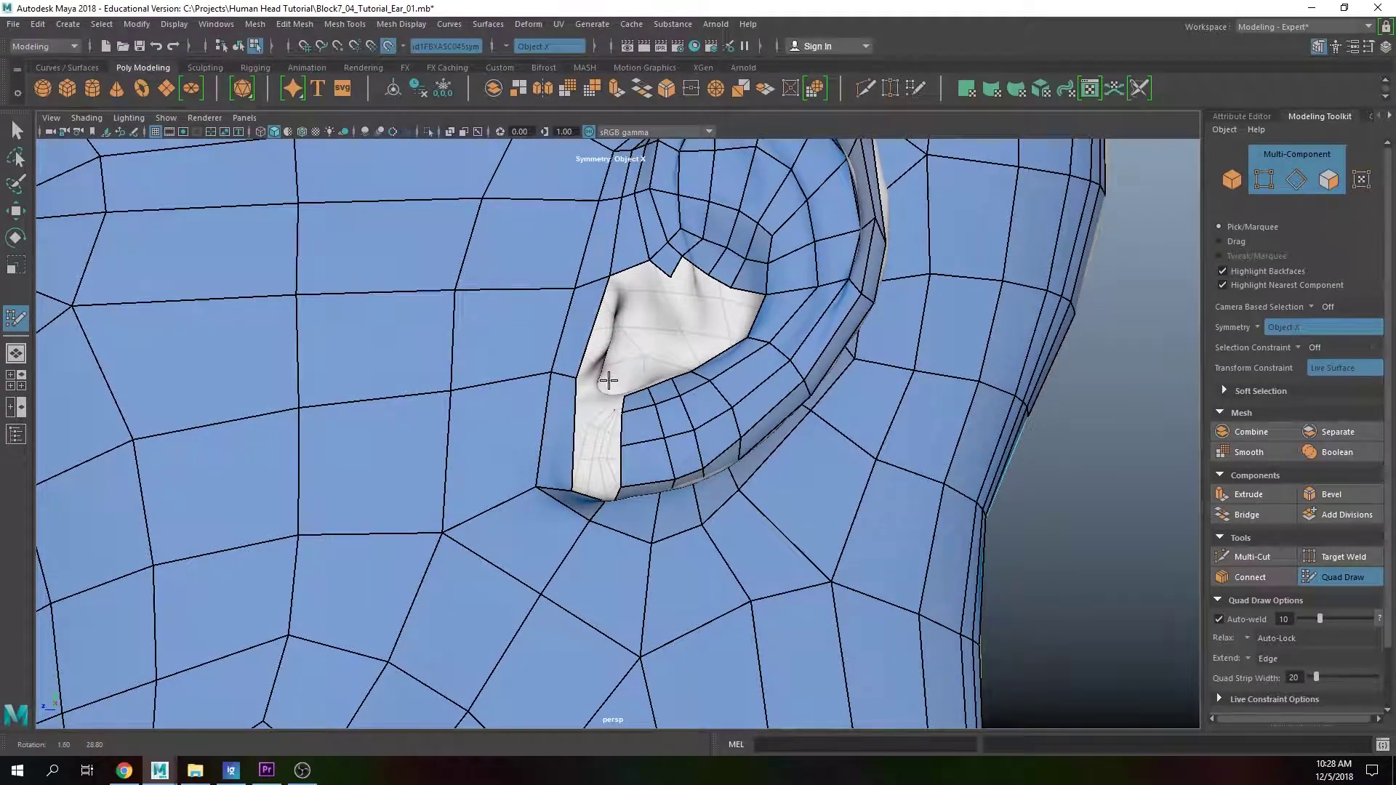
Step: Fill the quad beneath the earlobe that links the head-side column to the helix strip's lower end
{"action": "right_click_drag", "start_coordinate": [608, 379], "coordinate": [555, 409], "text": "alt"}
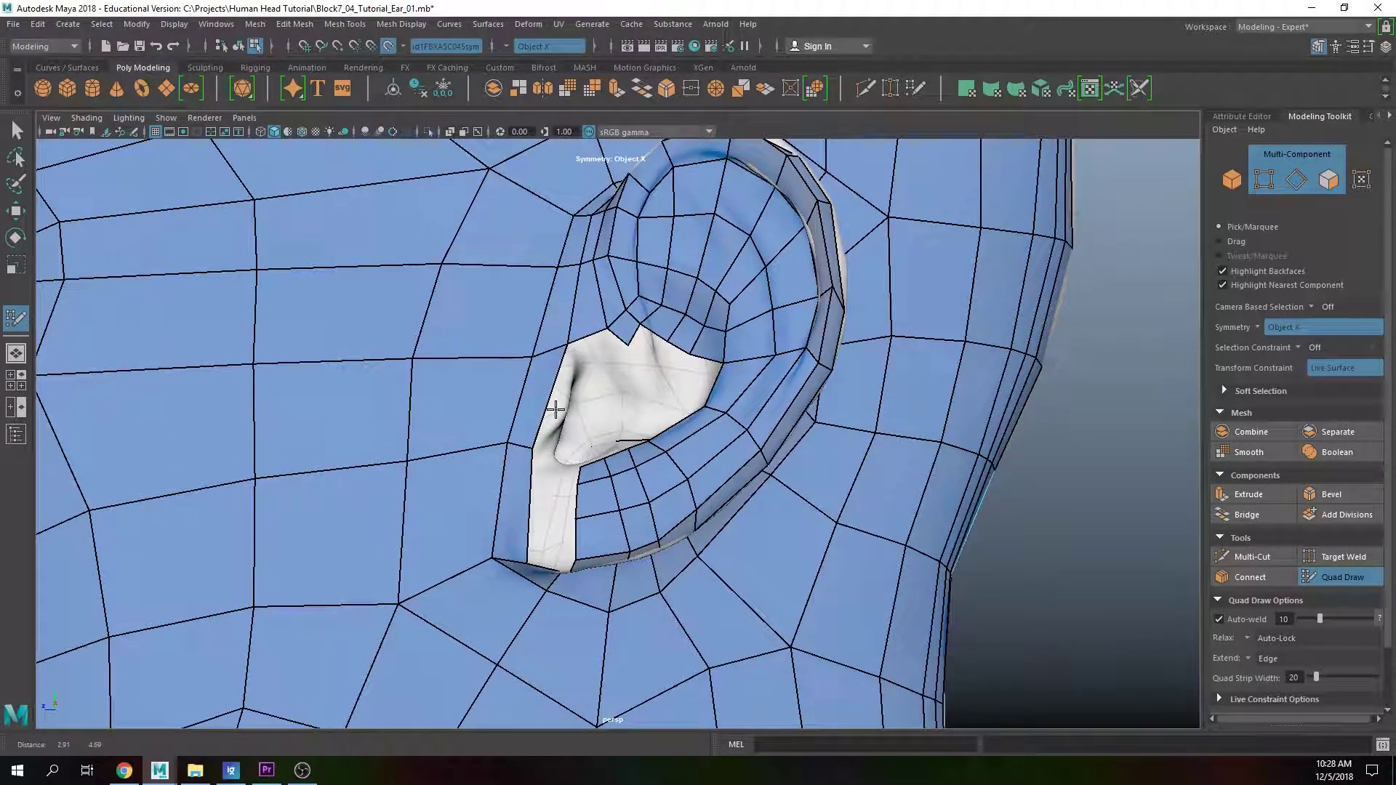
{"action": "scroll", "coordinate": [578, 457], "scroll_direction": "up", "scroll_amount": 1}
{"action": "left_click_drag", "start_coordinate": [579, 459], "coordinate": [583, 479], "text": "alt"}
{"action": "scroll", "coordinate": [583, 478], "scroll_direction": "up", "scroll_amount": 1}
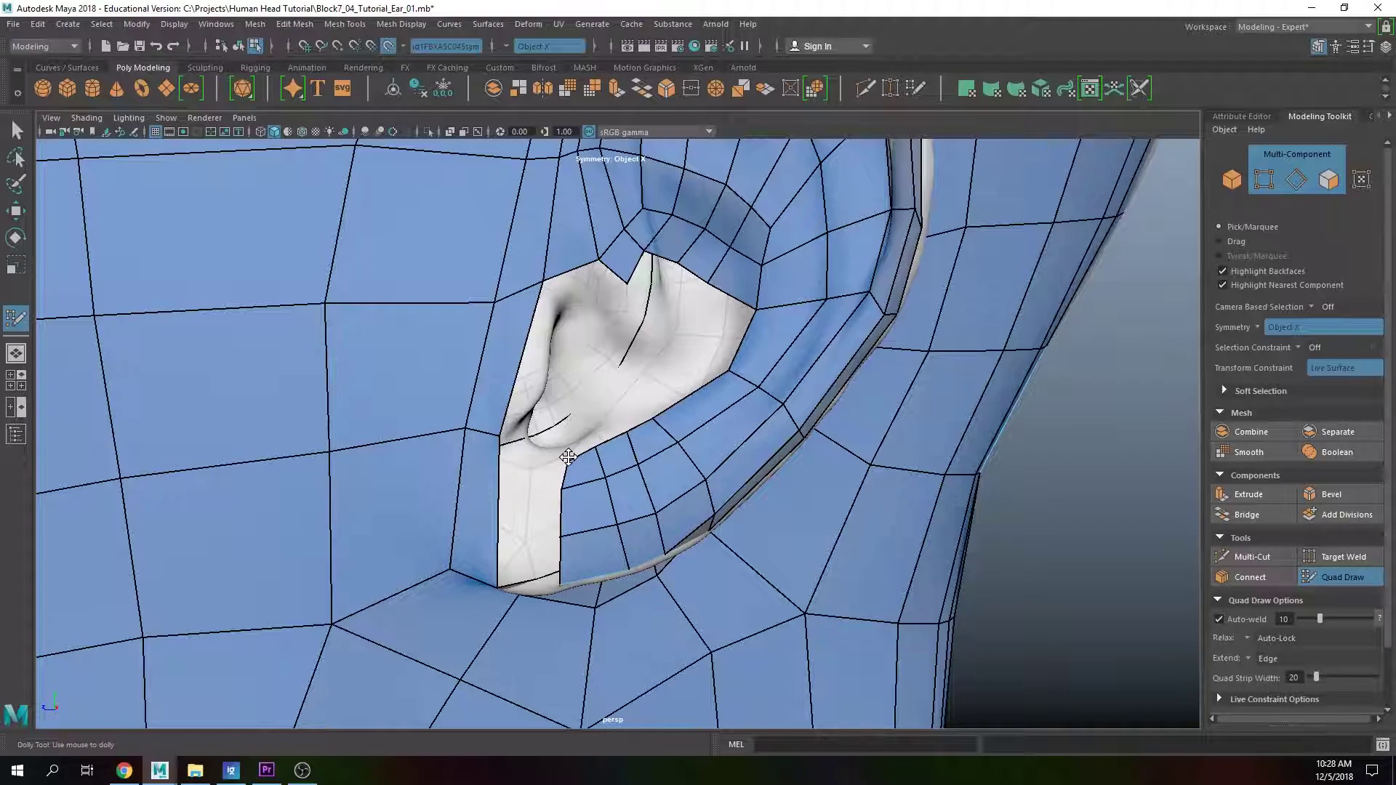
{"action": "mouse_move", "coordinate": [570, 460]}
{"action": "left_mouse_down", "text": "alt"}
{"action": "mouse_move", "coordinate": [573, 420]}
{"action": "mouse_move", "coordinate": [556, 485]}
{"action": "mouse_move", "coordinate": [610, 450]}
{"action": "mouse_move", "coordinate": [605, 408]}
{"action": "mouse_move", "coordinate": [591, 404]}
{"action": "mouse_move", "coordinate": [580, 408]}
{"action": "mouse_move", "coordinate": [598, 458]}
{"action": "mouse_move", "coordinate": [567, 438]}
{"action": "mouse_move", "coordinate": [579, 446]}
{"action": "mouse_move", "coordinate": [594, 420]}
{"action": "mouse_move", "coordinate": [593, 447]}
{"action": "left_mouse_up", "text": "alt"}
{"action": "scroll", "coordinate": [557, 485], "scroll_direction": "down", "scroll_amount": 3}
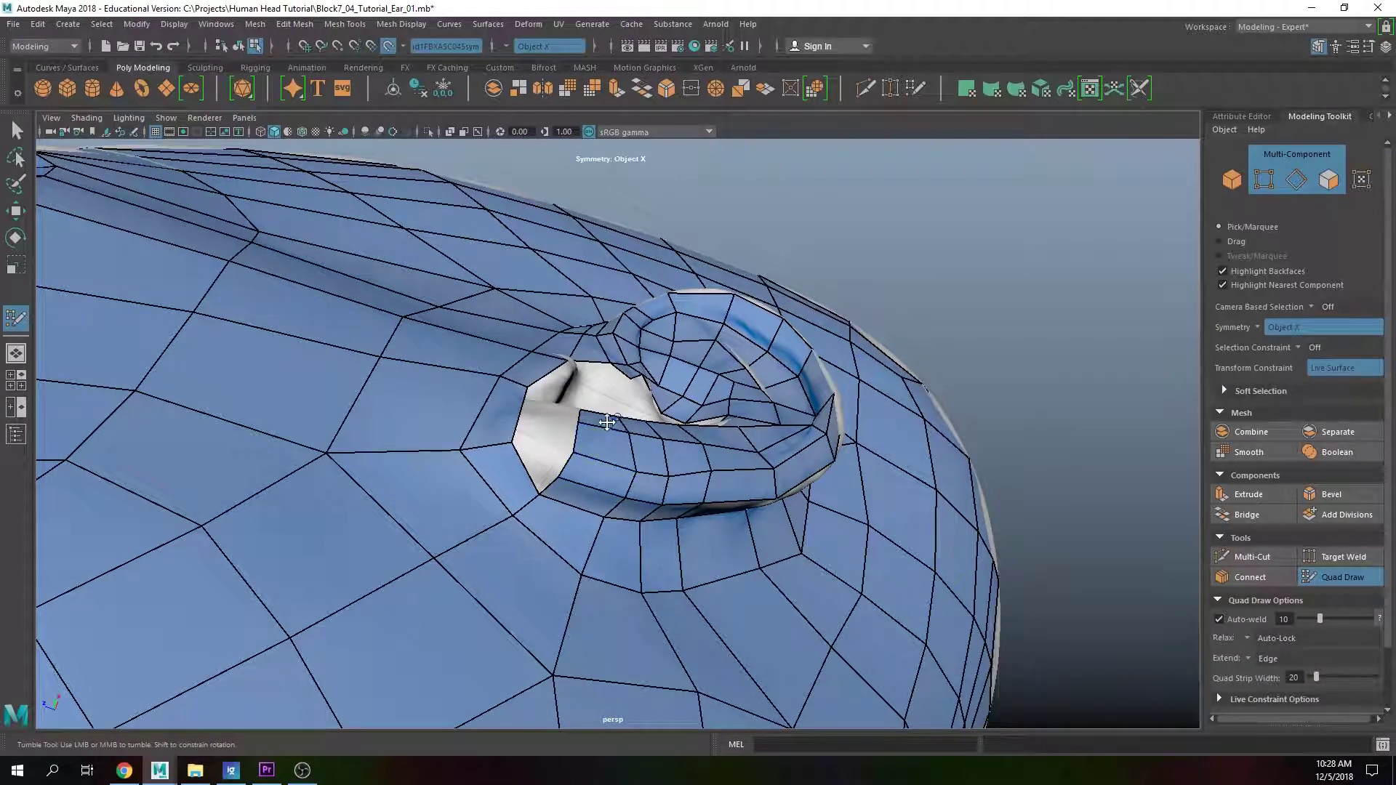
{"action": "left_click_drag", "start_coordinate": [617, 452], "coordinate": [598, 472], "text": "alt"}
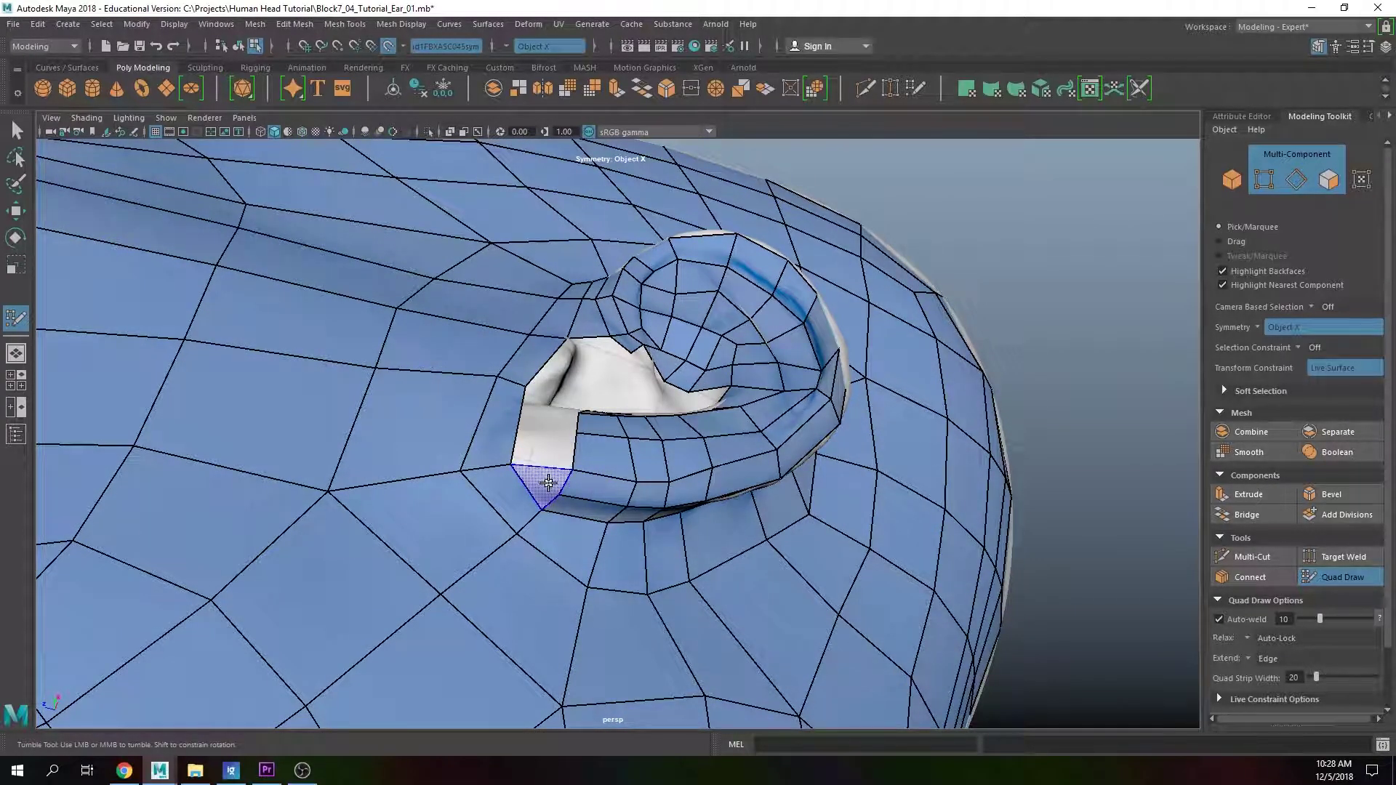
Step: Adjust the vertices along the front edge of the helix strip on the earlobe to even out its quads
{"action": "mouse_move", "coordinate": [592, 498]}
{"action": "left_mouse_down", "text": "alt"}
{"action": "mouse_move", "coordinate": [614, 489]}
{"action": "mouse_move", "coordinate": [579, 490]}
{"action": "mouse_move", "coordinate": [570, 461]}
{"action": "mouse_move", "coordinate": [570, 489]}
{"action": "mouse_move", "coordinate": [574, 441]}
{"action": "mouse_move", "coordinate": [561, 455]}
{"action": "mouse_move", "coordinate": [605, 494]}
{"action": "left_mouse_up", "text": "alt"}
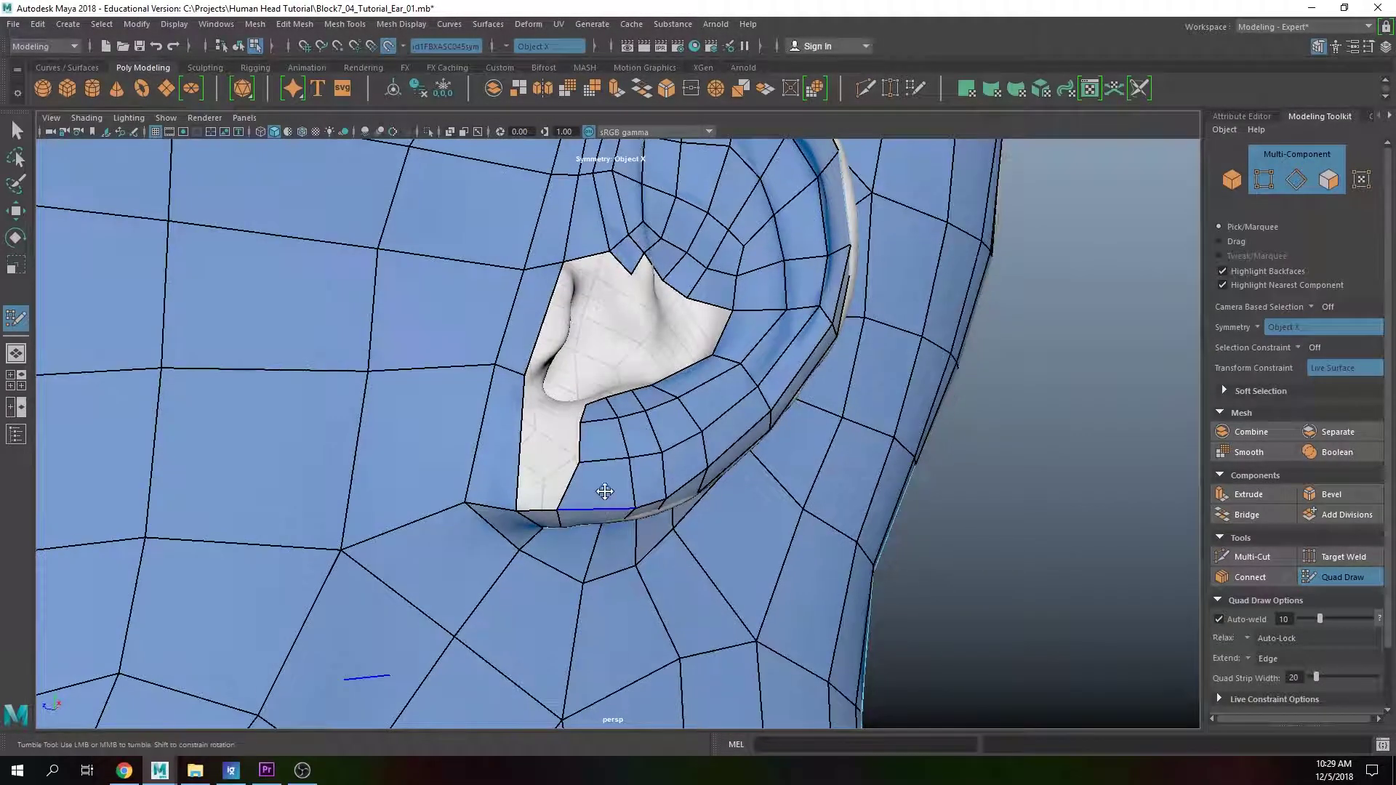
{"action": "mouse_move", "coordinate": [571, 450]}
{"action": "left_mouse_down", "text": "alt"}
{"action": "mouse_move", "coordinate": [576, 419]}
{"action": "mouse_move", "coordinate": [642, 367]}
{"action": "left_mouse_up", "text": "alt"}
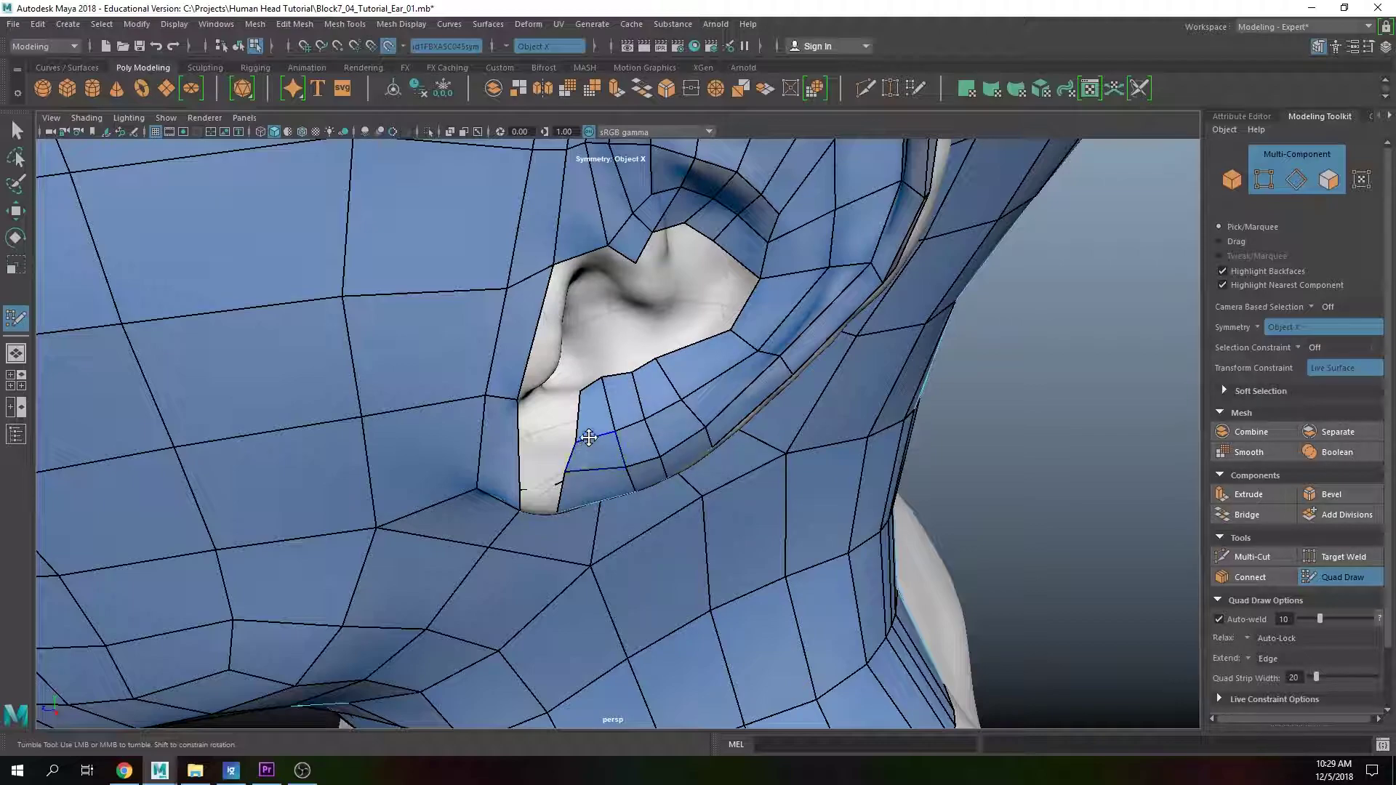
{"action": "left_click", "coordinate": [585, 421], "text": "ctrl"}
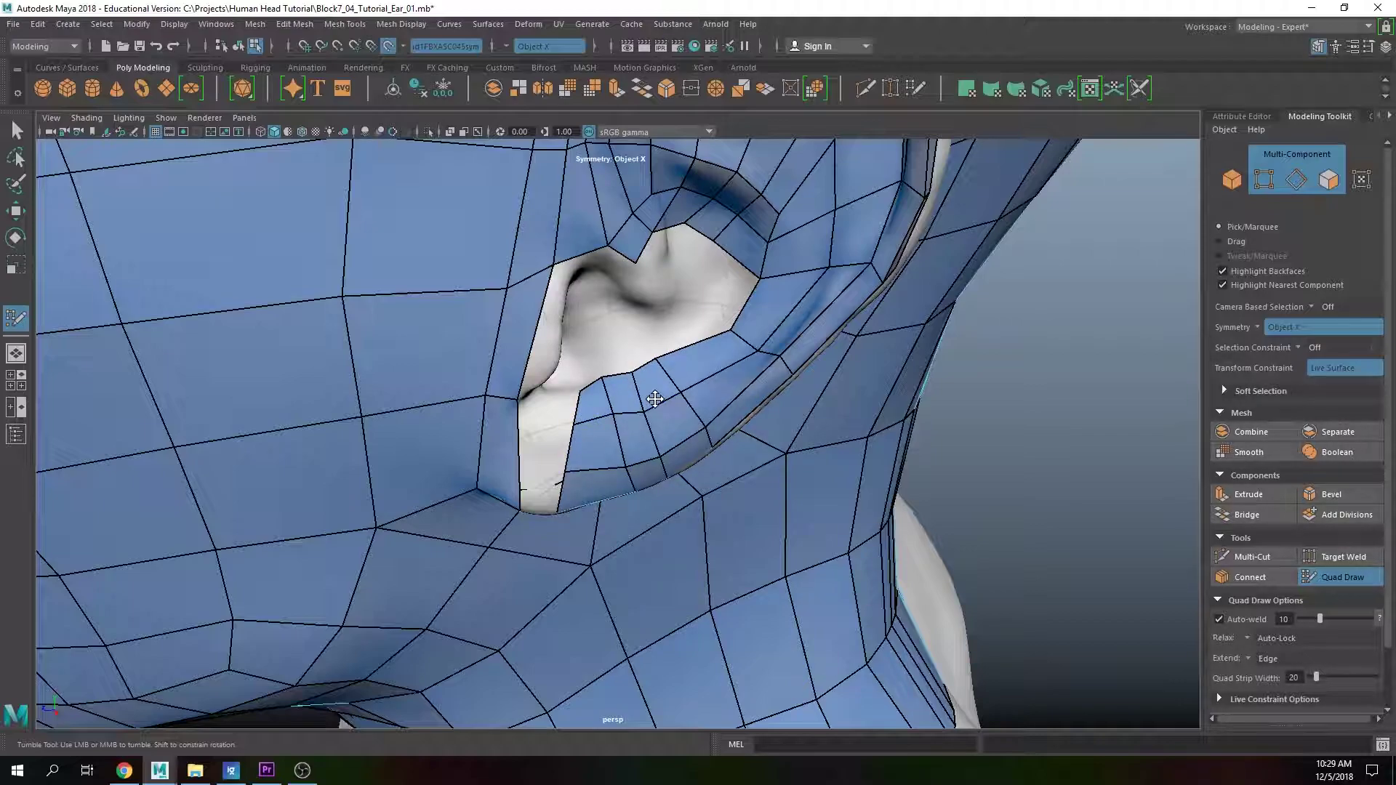
{"action": "left_click_drag", "start_coordinate": [640, 392], "coordinate": [594, 442], "text": "alt"}
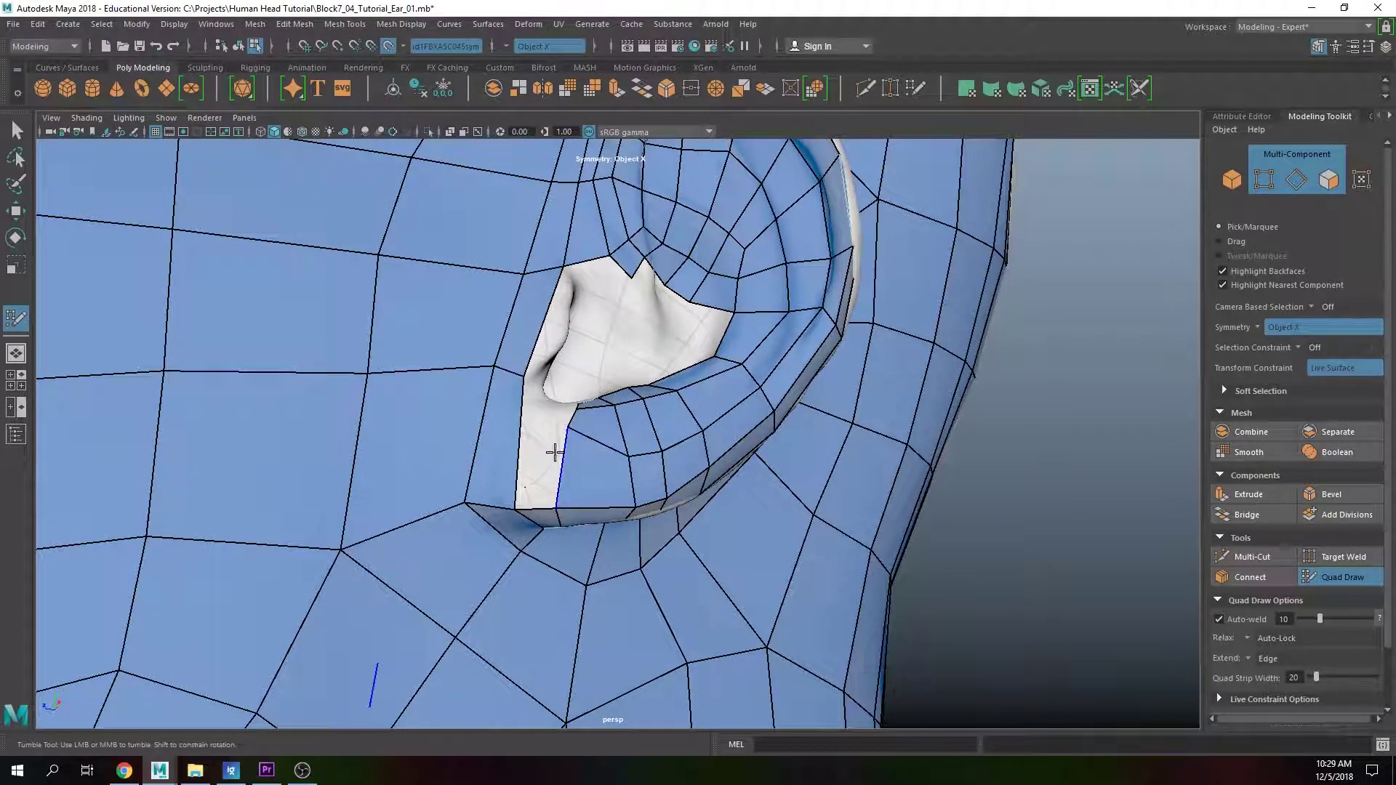
Step: Bridge the earlobe gap with a quad and continue filling quads up the tragus to the upper inner-ear mesh
{"action": "left_click_drag", "start_coordinate": [570, 451], "coordinate": [561, 458], "text": "alt"}
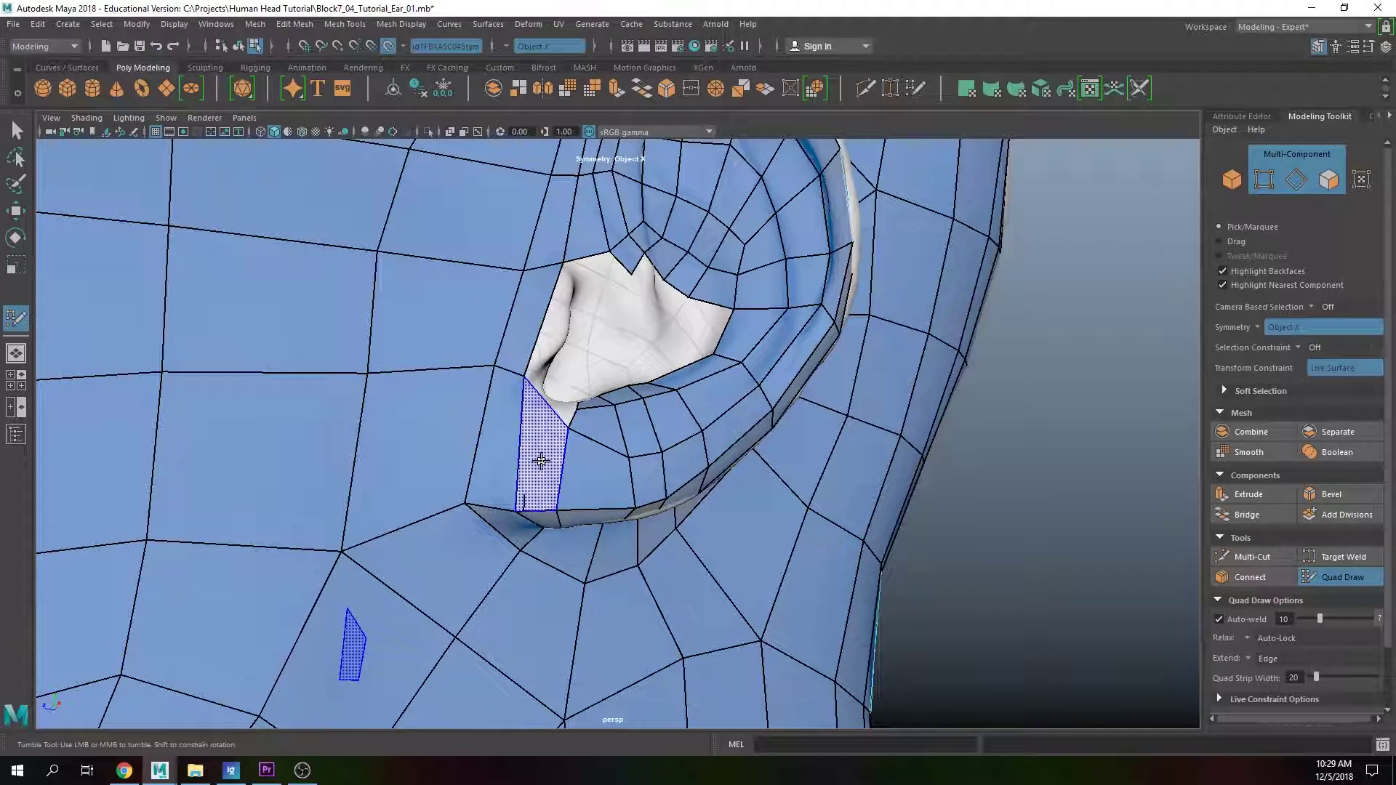
{"action": "mouse_move", "coordinate": [541, 461]}
{"action": "left_mouse_down", "text": "alt"}
{"action": "mouse_move", "coordinate": [576, 467]}
{"action": "mouse_move", "coordinate": [570, 483]}
{"action": "mouse_move", "coordinate": [539, 470]}
{"action": "mouse_move", "coordinate": [536, 433]}
{"action": "mouse_move", "coordinate": [615, 440]}
{"action": "mouse_move", "coordinate": [640, 465]}
{"action": "mouse_move", "coordinate": [614, 430]}
{"action": "mouse_move", "coordinate": [679, 431]}
{"action": "mouse_move", "coordinate": [715, 463]}
{"action": "mouse_move", "coordinate": [657, 535]}
{"action": "mouse_move", "coordinate": [612, 515]}
{"action": "mouse_move", "coordinate": [590, 402]}
{"action": "mouse_move", "coordinate": [639, 510]}
{"action": "mouse_move", "coordinate": [620, 498]}
{"action": "left_mouse_up", "text": "alt"}
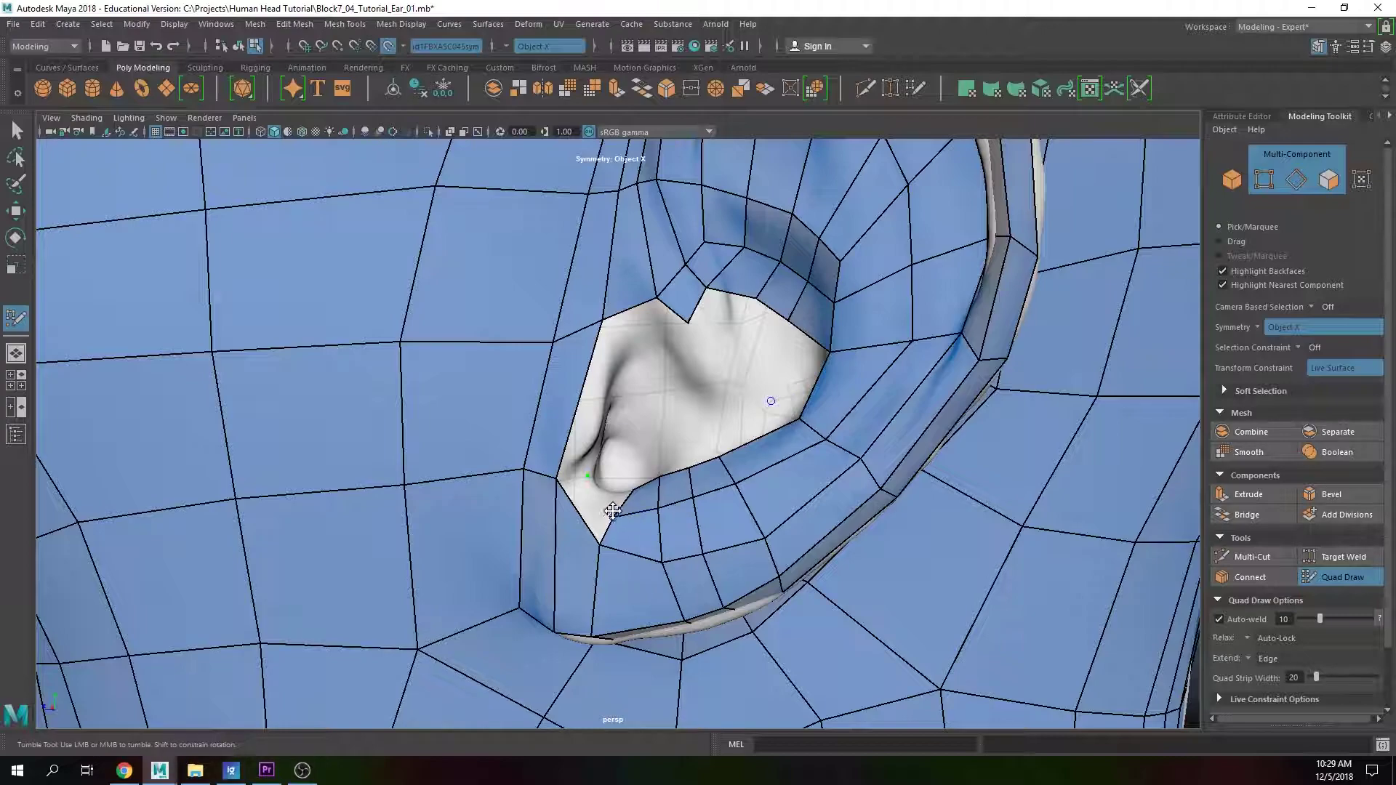
{"action": "left_click_drag", "start_coordinate": [584, 494], "coordinate": [586, 483], "text": "alt"}
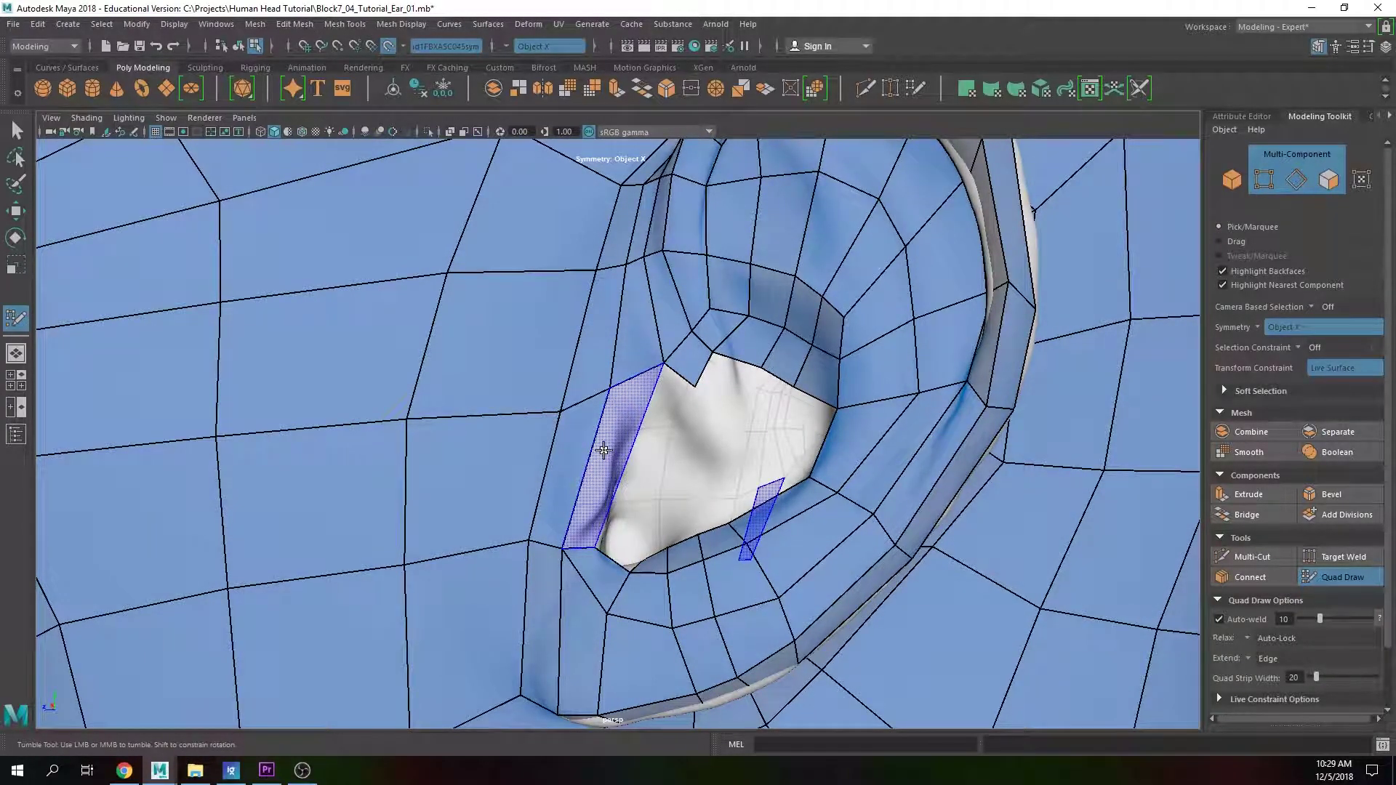
Step: Reposition the vertices at the top of the tragus and fill the next quad along the inner ear's upper border
{"action": "mouse_move", "coordinate": [641, 391]}
{"action": "left_mouse_down", "text": "alt"}
{"action": "mouse_move", "coordinate": [658, 379]}
{"action": "mouse_move", "coordinate": [661, 396]}
{"action": "mouse_move", "coordinate": [613, 397]}
{"action": "left_mouse_up", "text": "alt"}
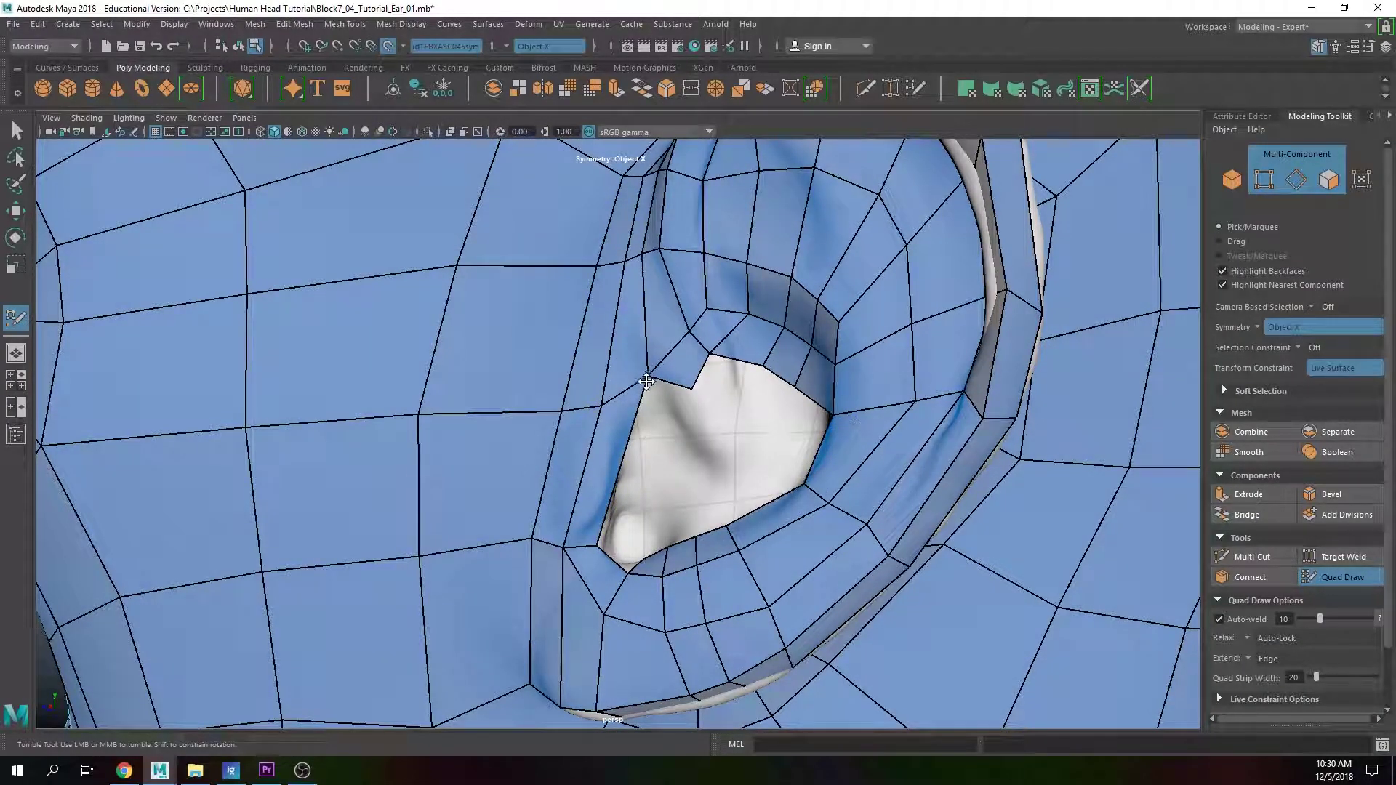
{"action": "left_click_drag", "start_coordinate": [677, 400], "coordinate": [700, 362], "text": "alt"}
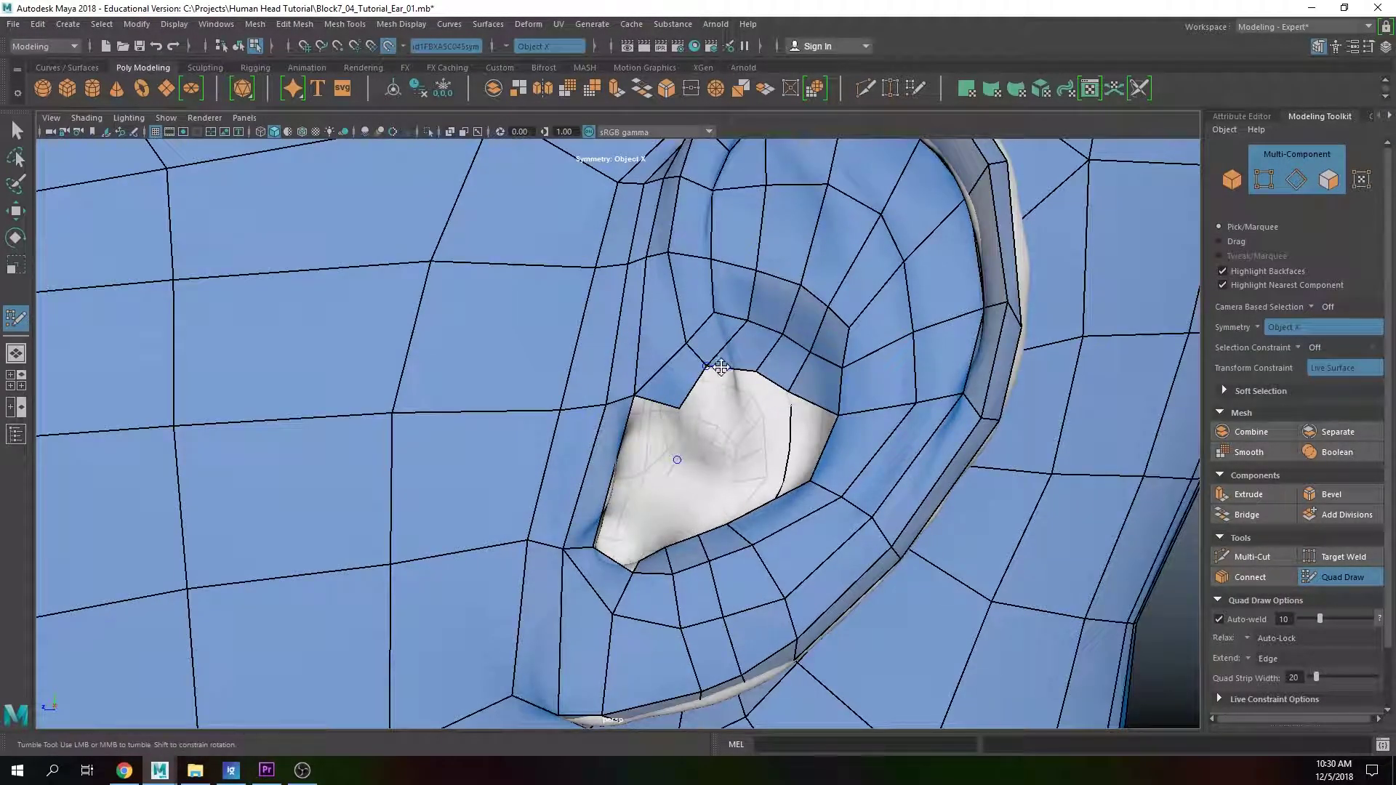
{"action": "left_click_drag", "start_coordinate": [720, 415], "coordinate": [695, 429], "text": "alt"}
{"action": "right_click_drag", "start_coordinate": [695, 430], "coordinate": [720, 430], "text": "alt"}
{"action": "middle_click_drag", "start_coordinate": [719, 430], "coordinate": [651, 434], "text": "alt"}
{"action": "mouse_move", "coordinate": [651, 434]}
{"action": "left_mouse_down", "text": "alt"}
{"action": "mouse_move", "coordinate": [679, 458]}
{"action": "mouse_move", "coordinate": [623, 461]}
{"action": "mouse_move", "coordinate": [627, 427]}
{"action": "left_mouse_up", "text": "alt"}
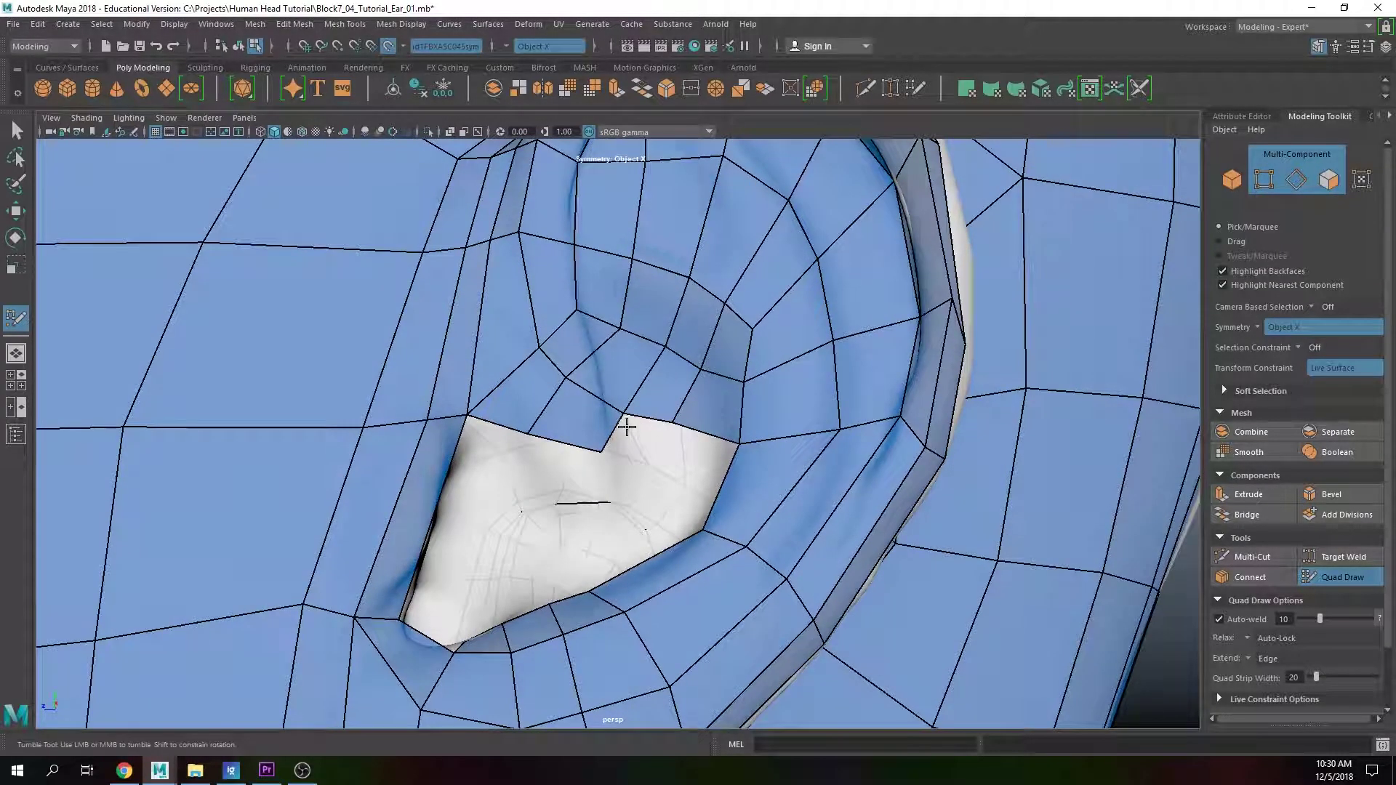
Step: Extend the upper inner-ear row with more quads and join it to the back rim of the hole
{"action": "left_click_drag", "start_coordinate": [583, 454], "coordinate": [641, 485], "text": "alt"}
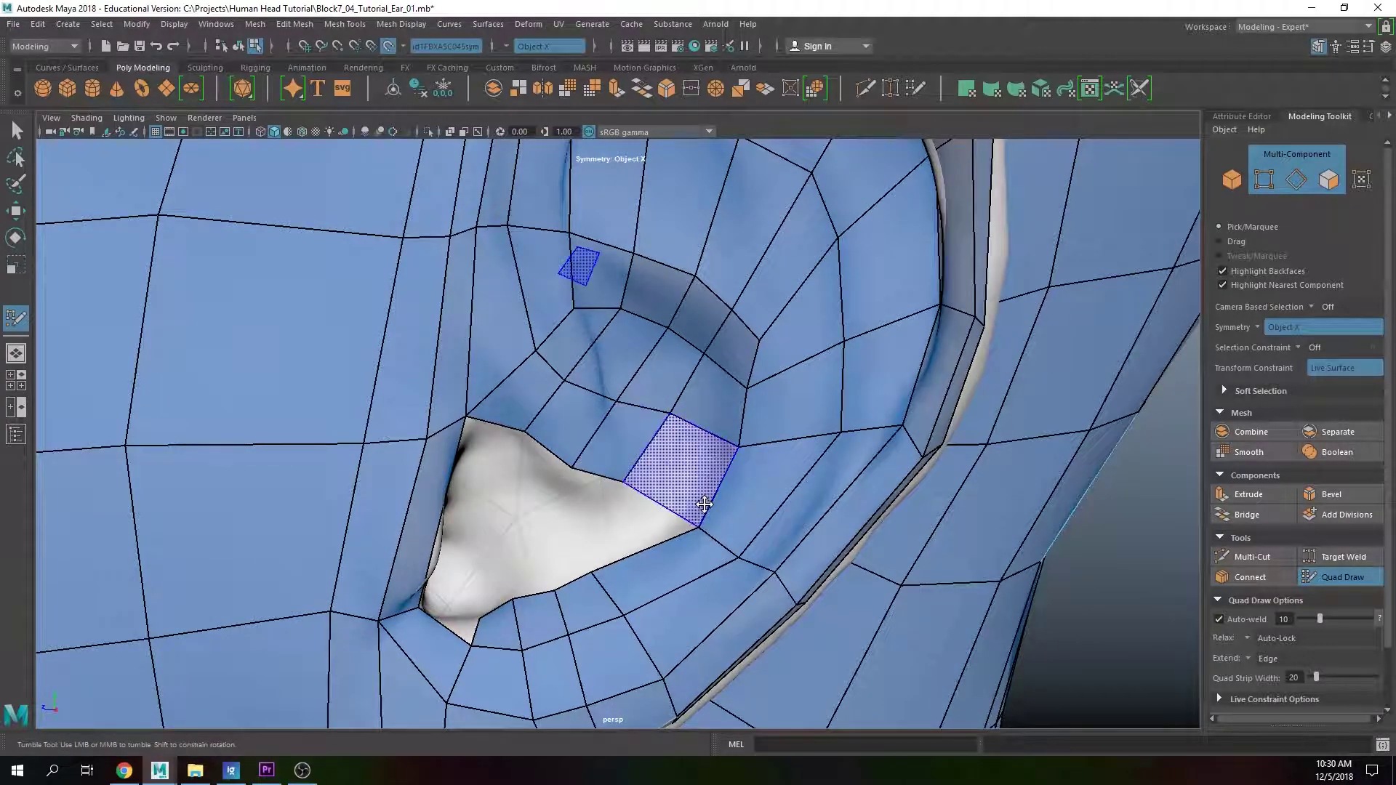
{"action": "left_click_drag", "start_coordinate": [691, 509], "coordinate": [685, 512], "text": "alt"}
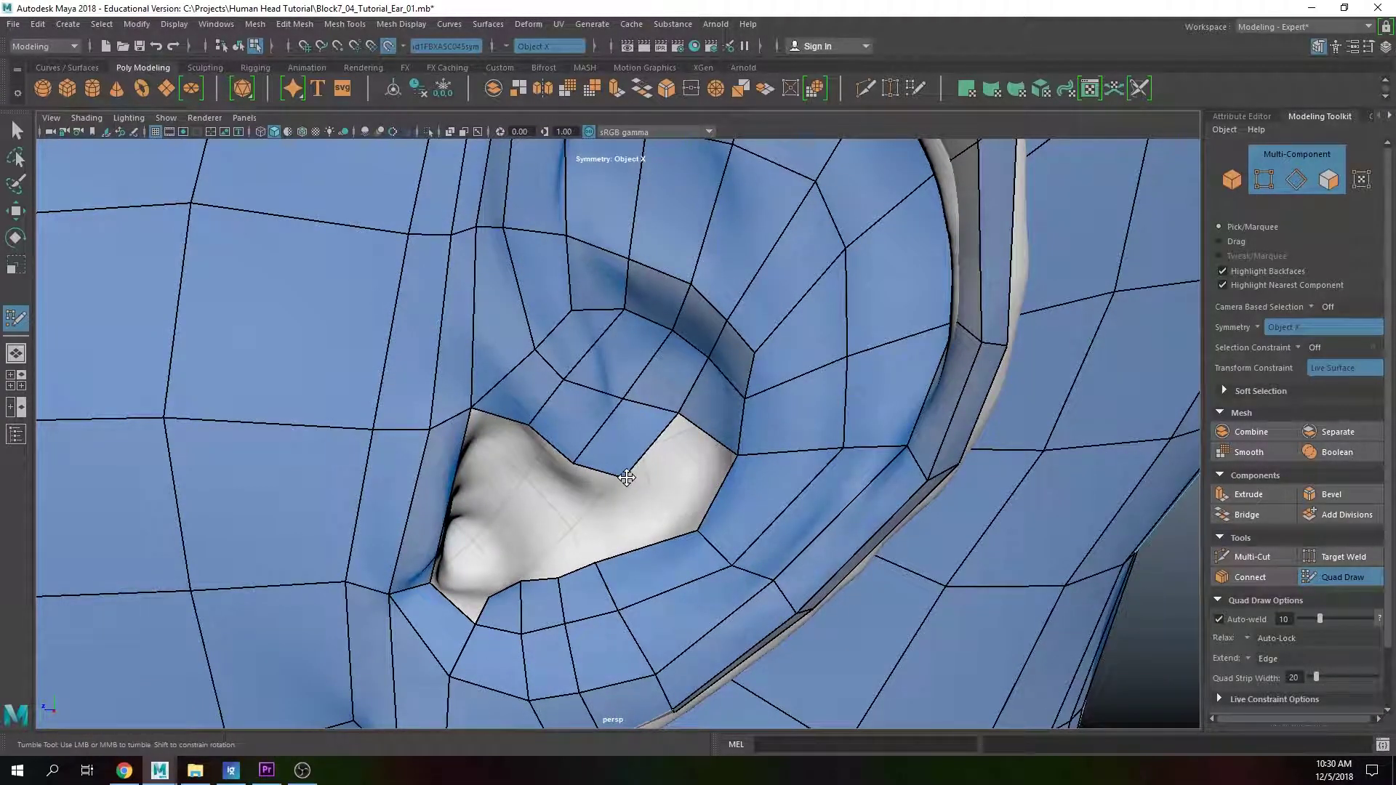
{"action": "left_click_drag", "start_coordinate": [669, 421], "coordinate": [639, 405], "text": "alt"}
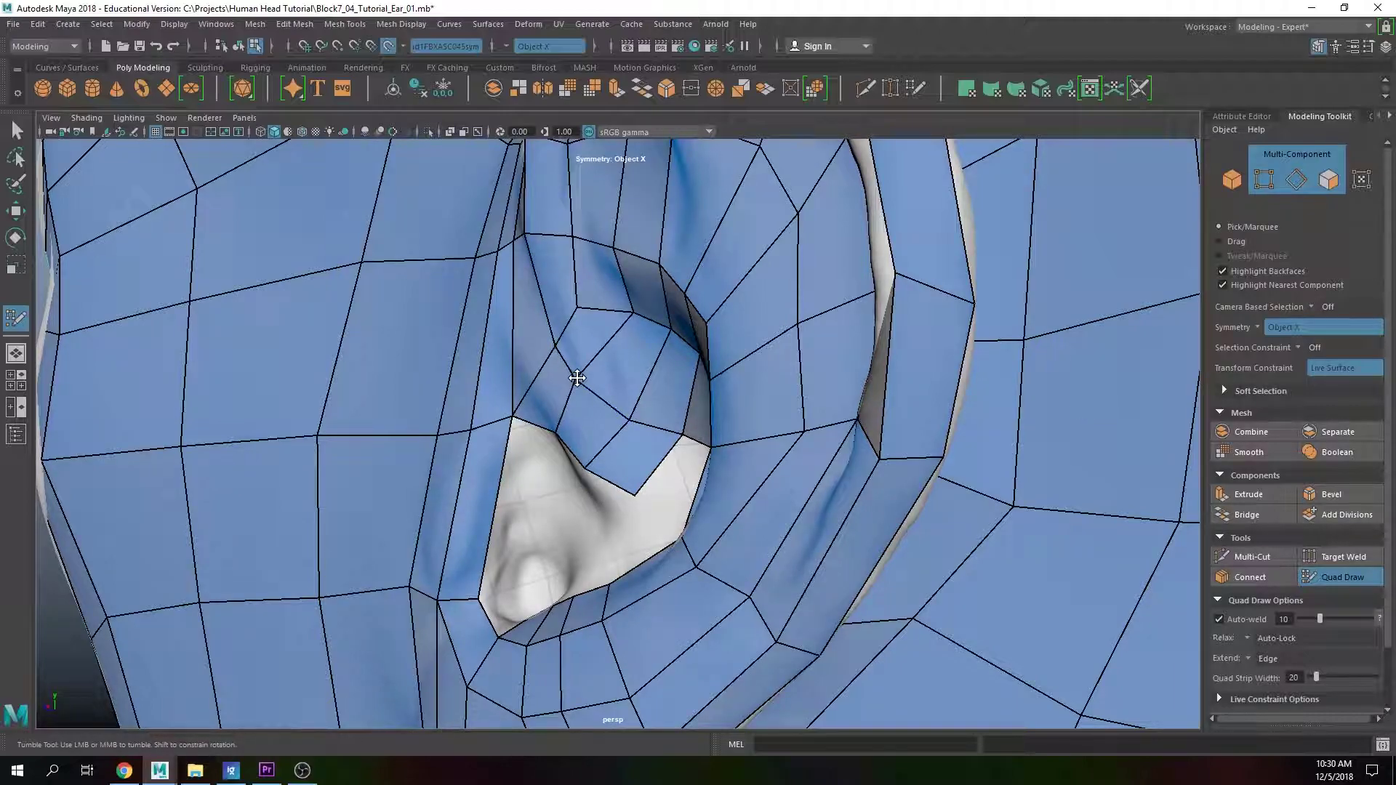
{"action": "left_click_drag", "start_coordinate": [627, 420], "coordinate": [690, 474], "text": "alt"}
{"action": "left_click", "coordinate": [689, 470], "text": "shift"}
Step: Place a point at the lower notch of the inner-ear hole and fill the small corner quad
{"action": "left_click_drag", "start_coordinate": [635, 530], "coordinate": [592, 495], "text": "alt"}
{"action": "scroll", "coordinate": [621, 511], "scroll_direction": "down", "scroll_amount": 1}
{"action": "scroll", "coordinate": [626, 492], "scroll_direction": "up", "scroll_amount": 1}
{"action": "left_click", "coordinate": [626, 492]}
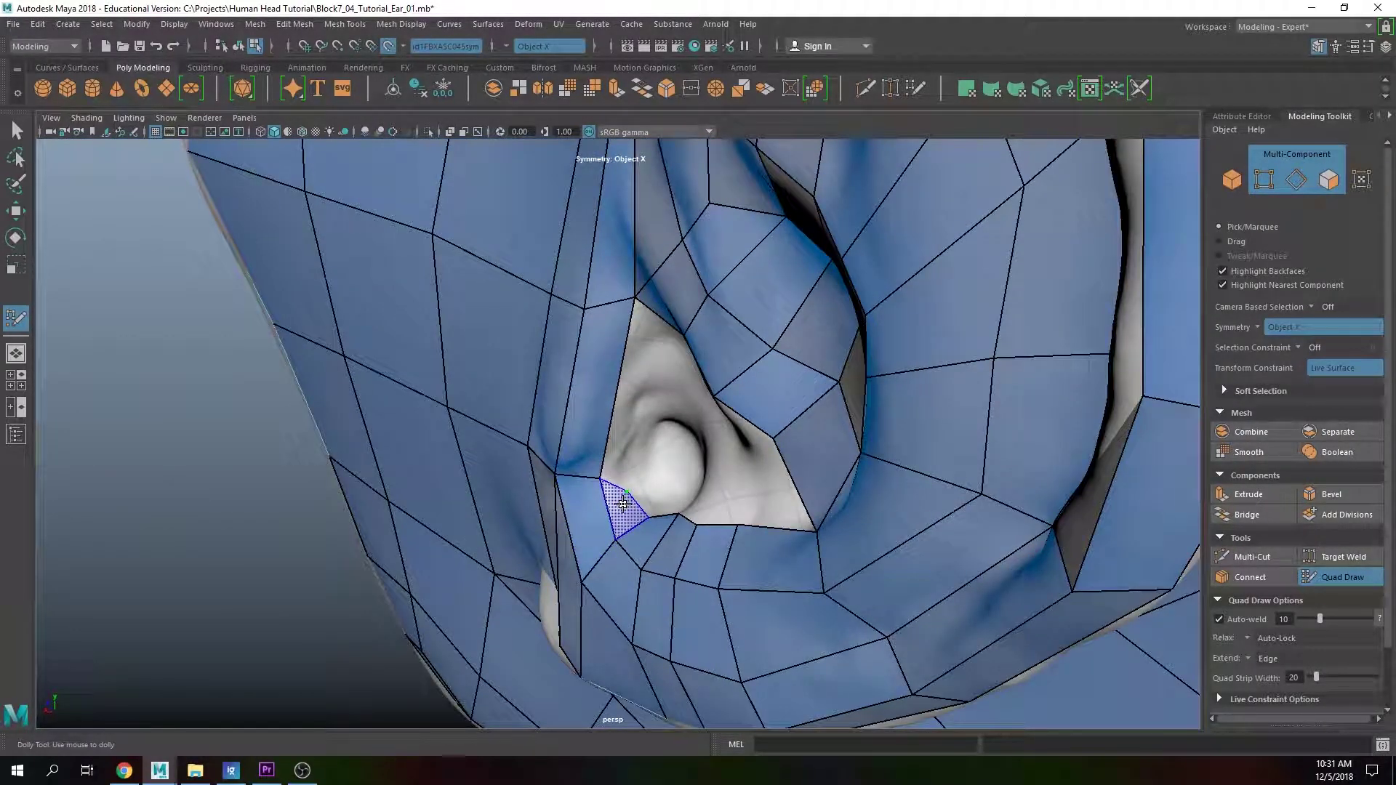
Step: Place points on the sculpt just behind the tragus edge and fill a small free-standing quad there
{"action": "mouse_move", "coordinate": [625, 436]}
{"action": "left_mouse_down", "text": "alt"}
{"action": "mouse_move", "coordinate": [620, 411]}
{"action": "mouse_move", "coordinate": [670, 349]}
{"action": "mouse_move", "coordinate": [658, 389]}
{"action": "mouse_move", "coordinate": [683, 388]}
{"action": "mouse_move", "coordinate": [586, 423]}
{"action": "left_mouse_up", "text": "alt"}
{"action": "key", "text": "shift"}
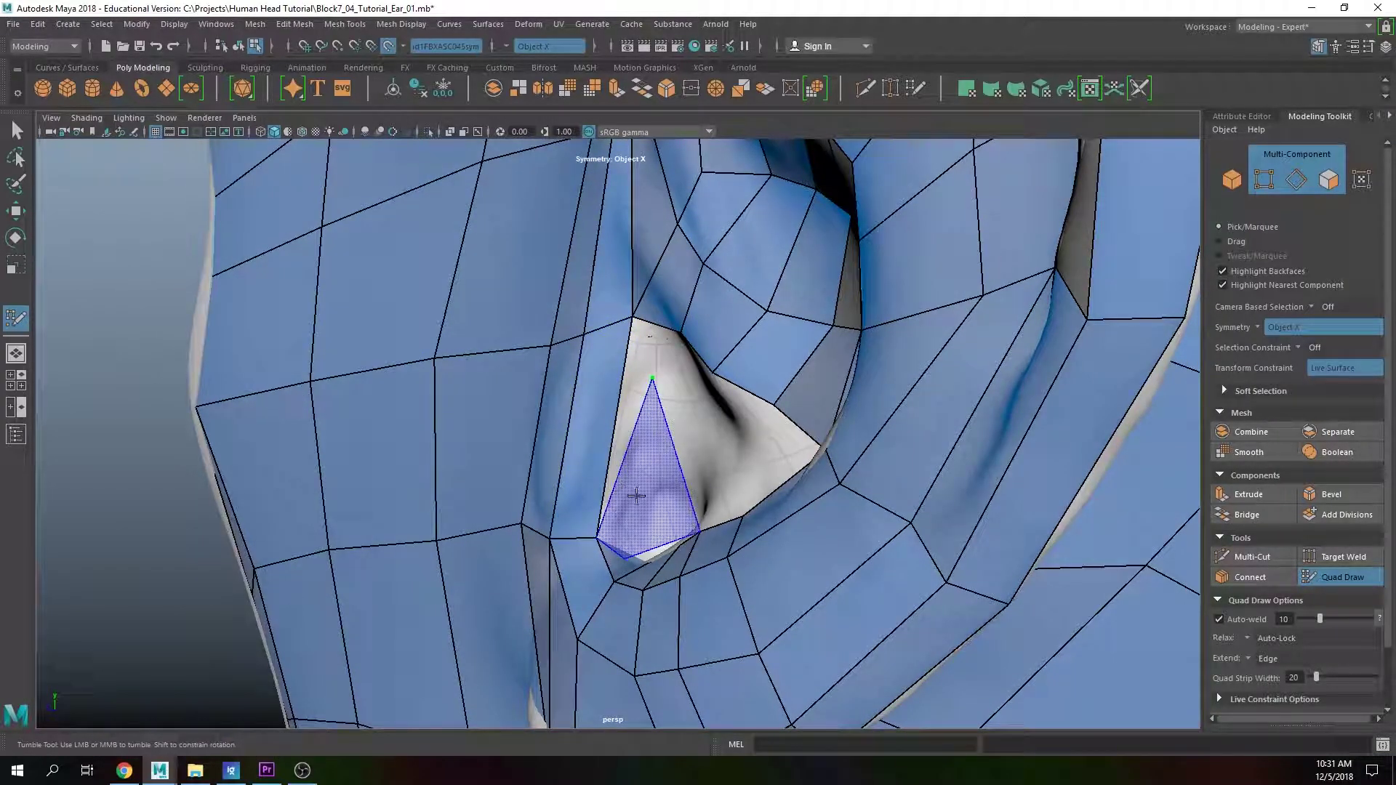
{"action": "left_click_drag", "start_coordinate": [627, 501], "coordinate": [627, 480], "text": "alt"}
{"action": "mouse_move", "coordinate": [627, 480]}
{"action": "right_mouse_down", "text": "alt"}
{"action": "mouse_move", "coordinate": [648, 466]}
{"action": "mouse_move", "coordinate": [684, 491]}
{"action": "right_mouse_up", "text": "alt"}
{"action": "mouse_move", "coordinate": [684, 491]}
{"action": "left_mouse_down", "text": "alt"}
{"action": "mouse_move", "coordinate": [679, 467]}
{"action": "mouse_move", "coordinate": [691, 468]}
{"action": "left_mouse_up", "text": "alt"}
{"action": "key", "text": "shift"}
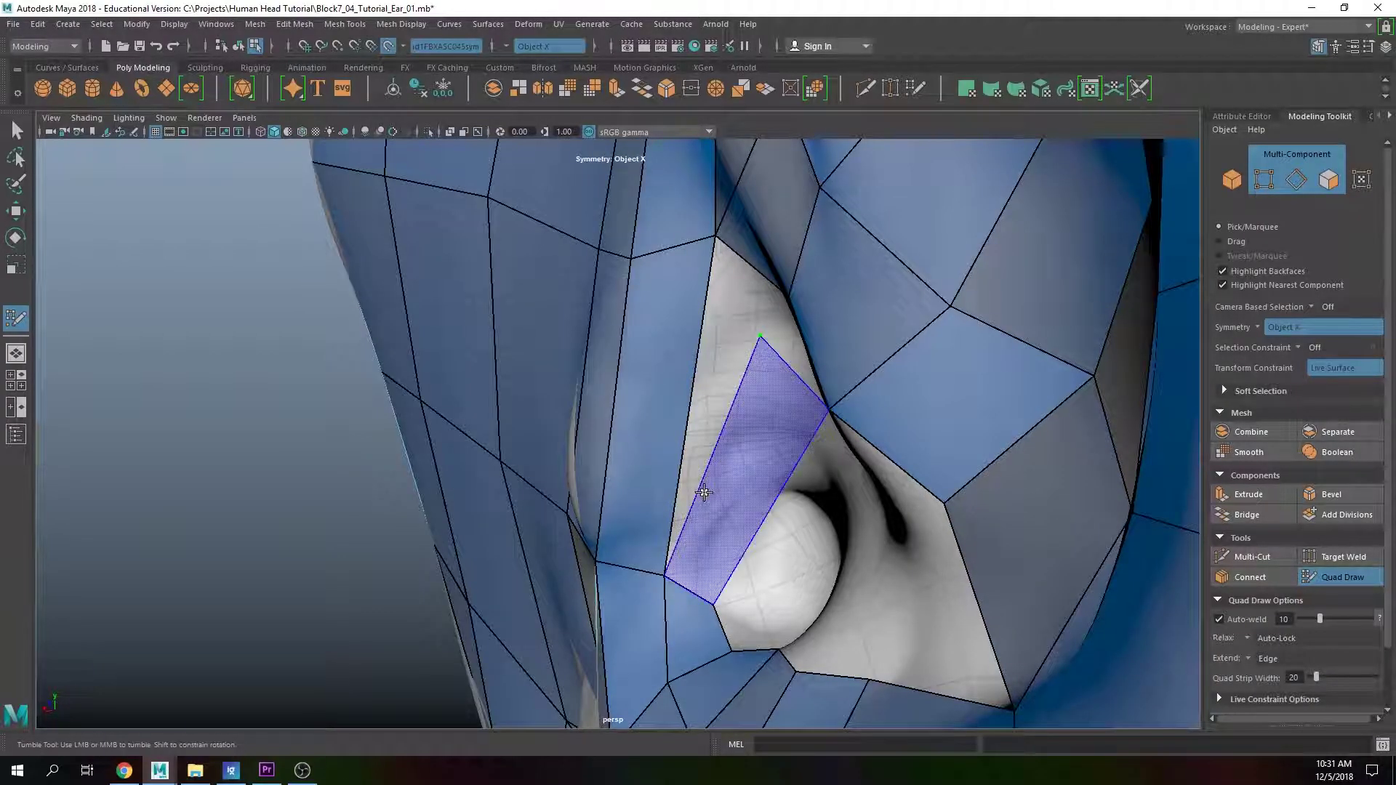
{"action": "key", "text": "shift"}
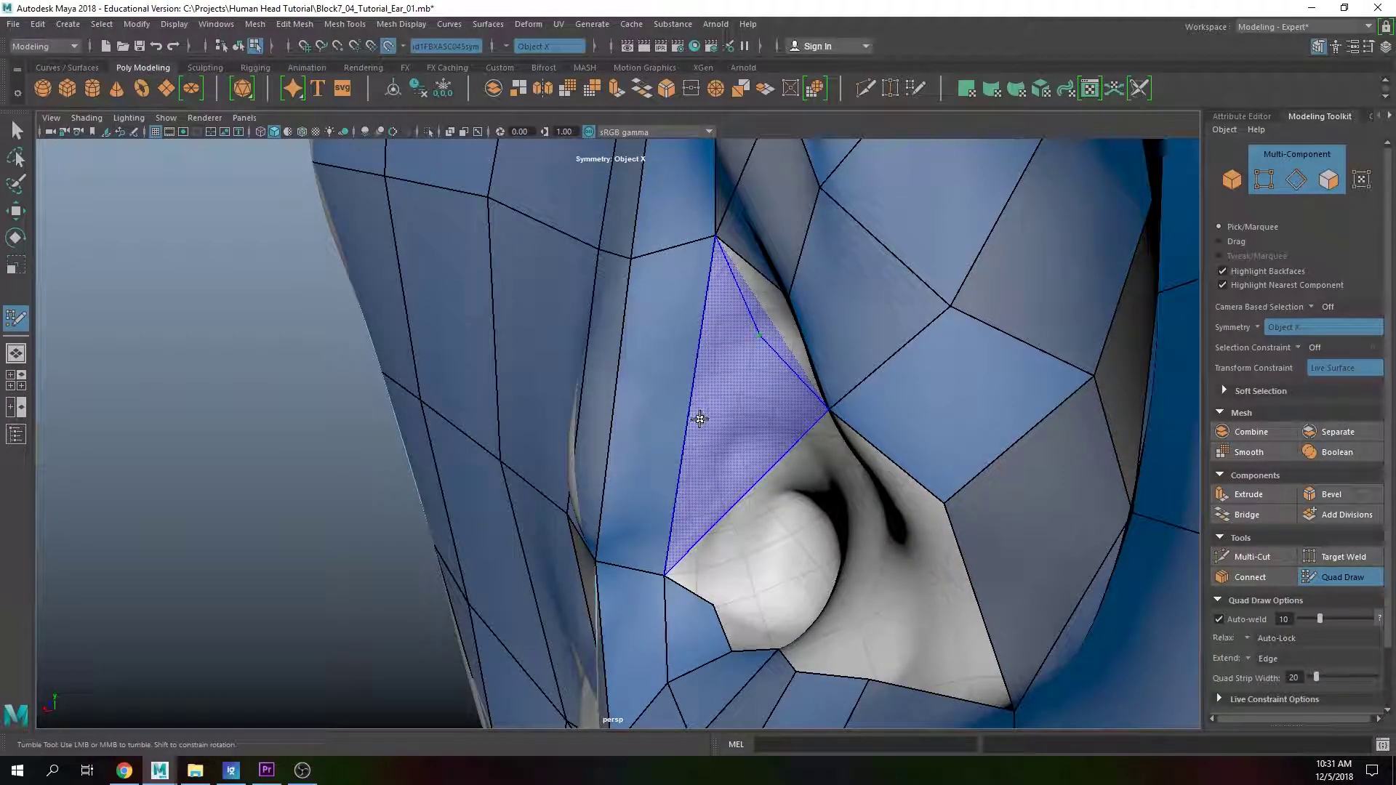
{"action": "key", "text": "shift"}
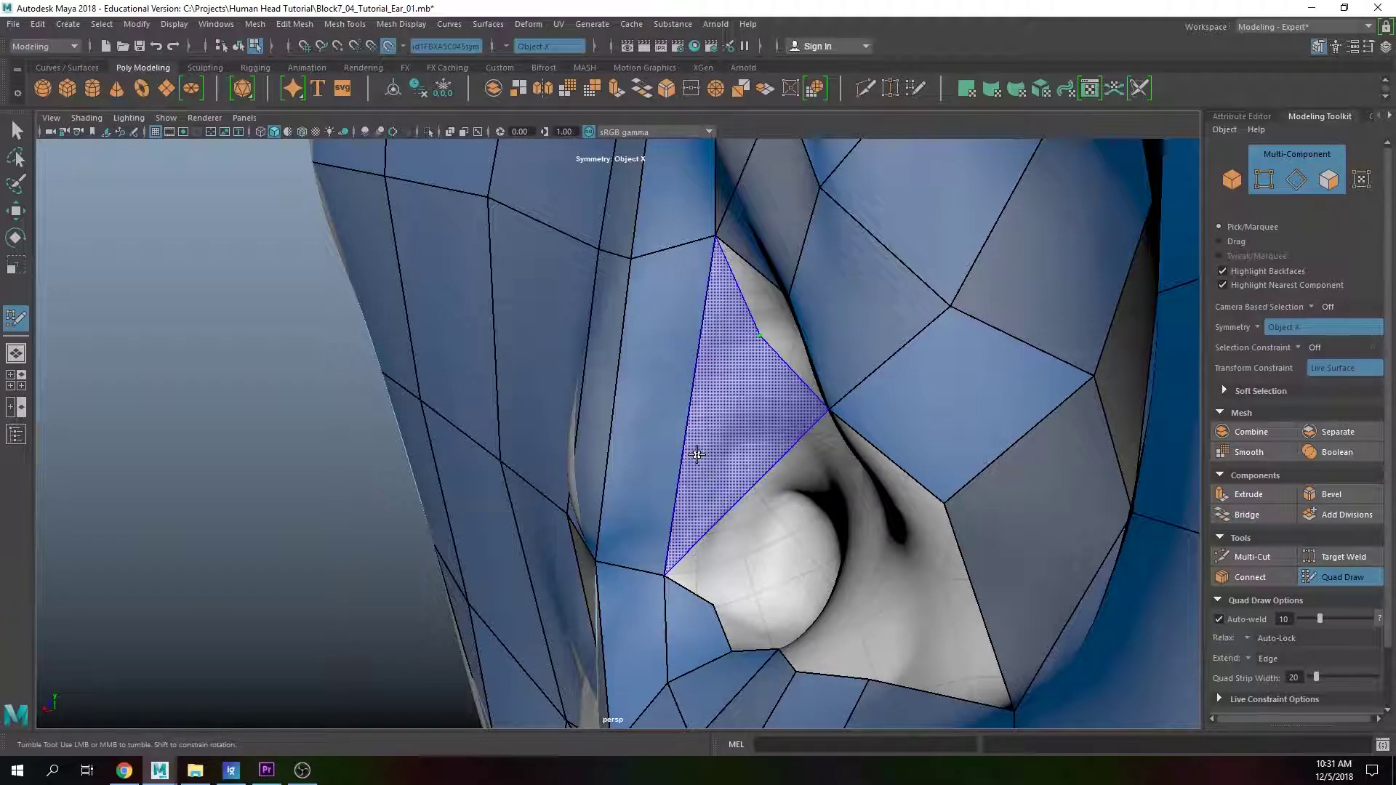
{"action": "key", "text": "shift"}
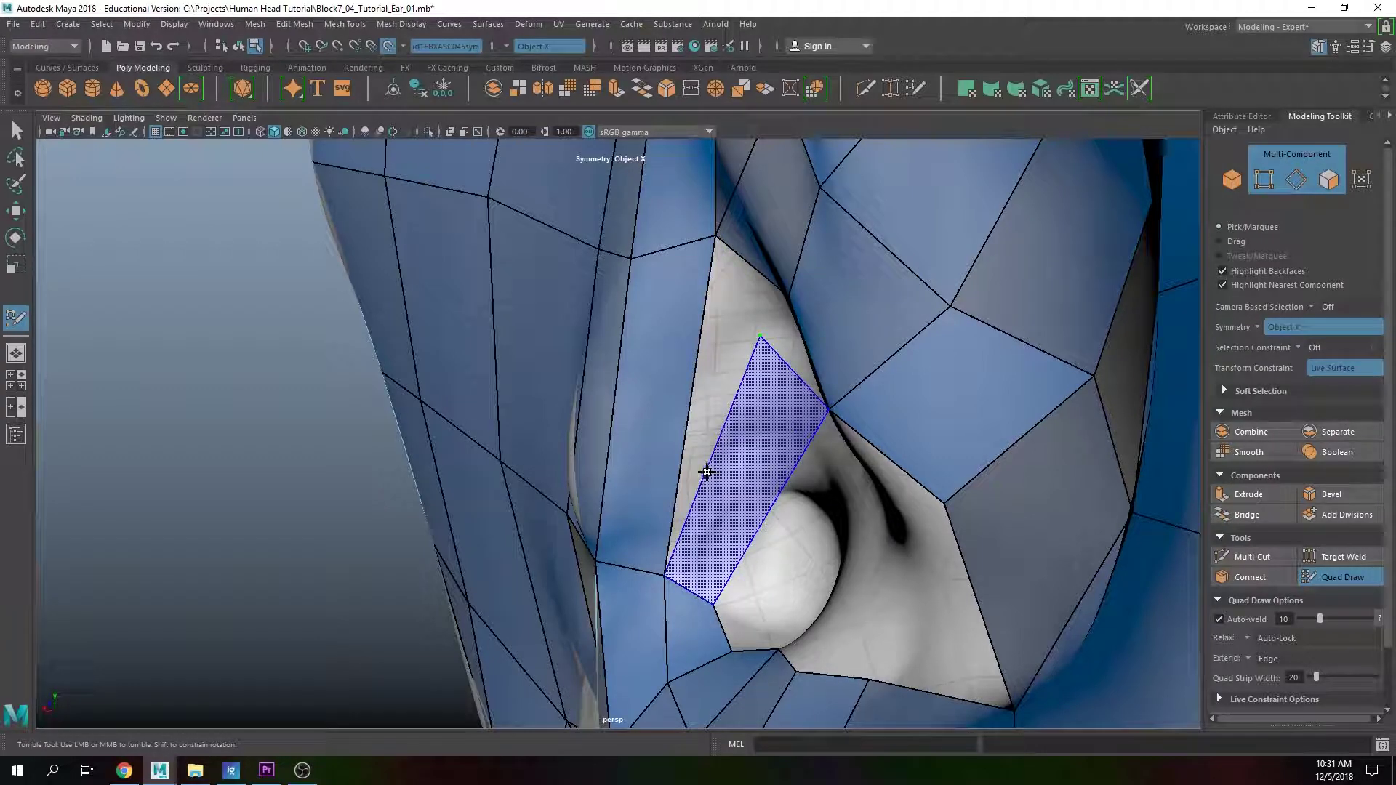
{"action": "left_click", "coordinate": [715, 458]}
{"action": "key", "text": "shift"}
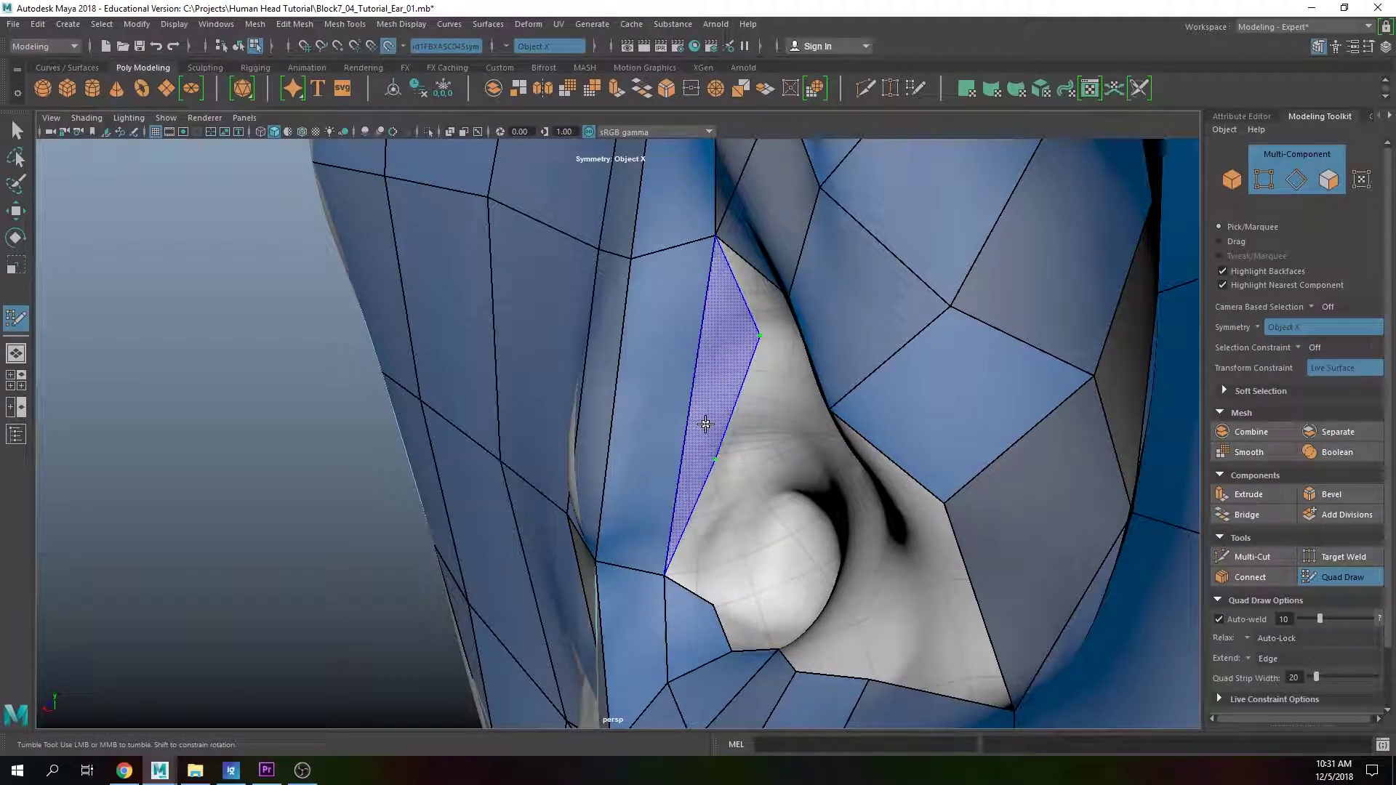
{"action": "left_click", "coordinate": [728, 402]}
{"action": "key", "text": "shift"}
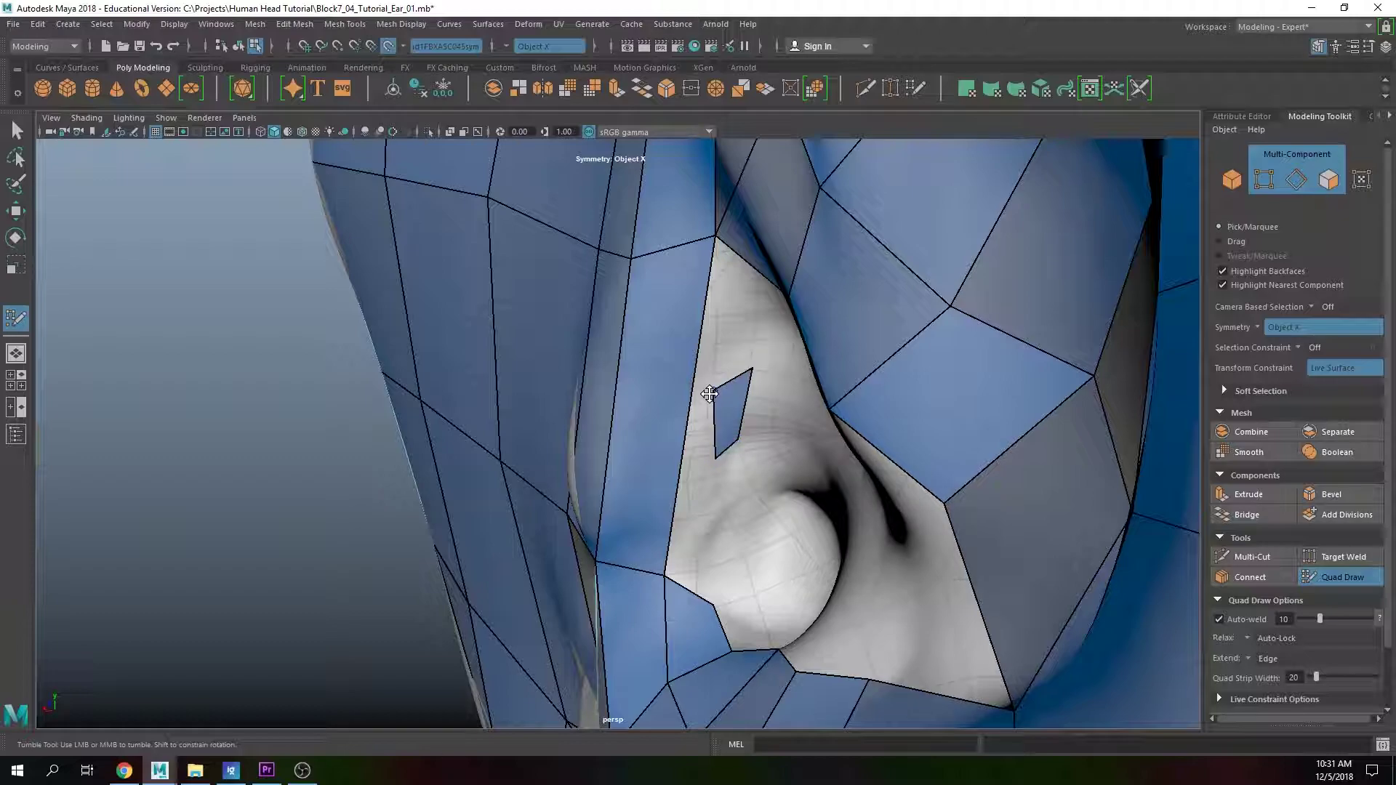
Step: Weld the corners of the small quad to the tragus border so it forms a strip from top to bottom notch
{"action": "left_click_drag", "start_coordinate": [698, 322], "coordinate": [715, 240]}
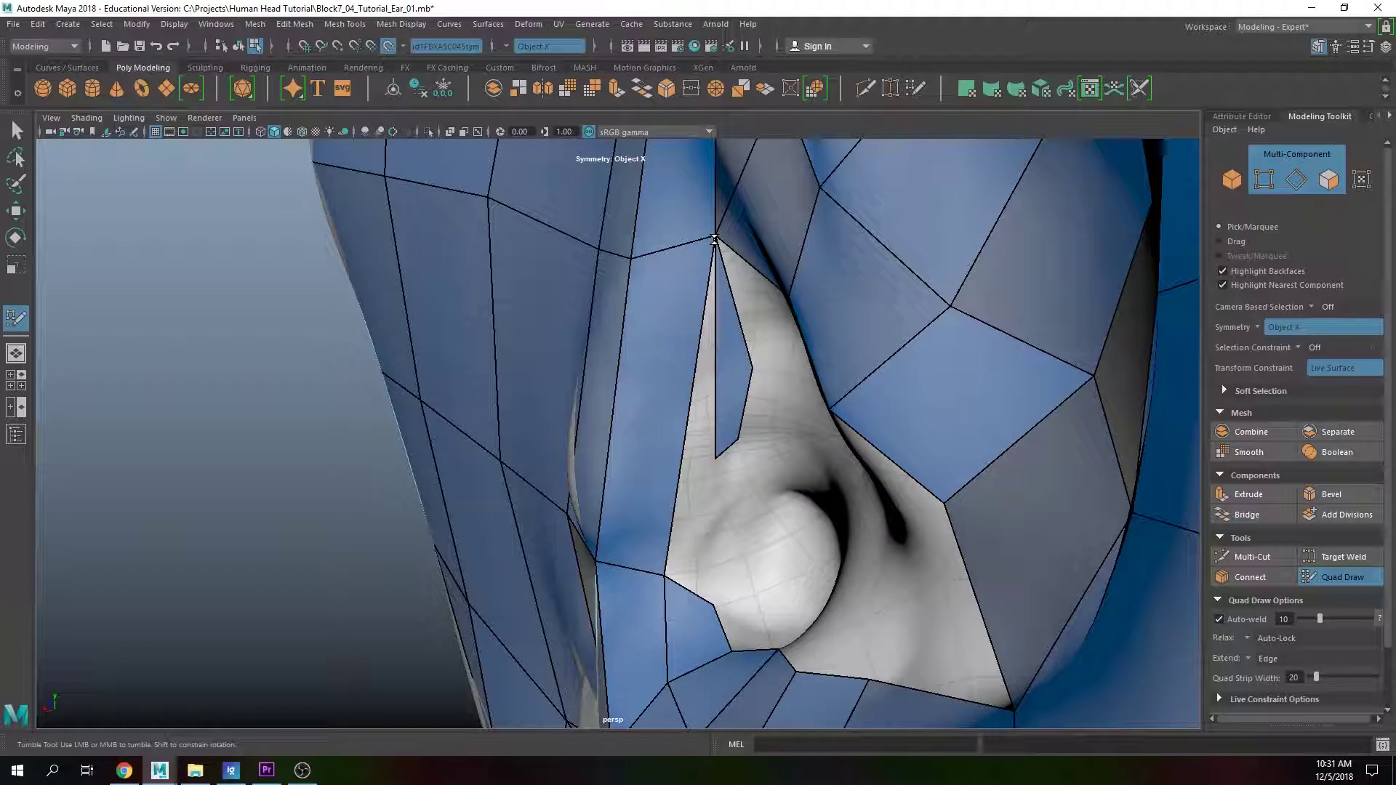
{"action": "left_click_drag", "start_coordinate": [698, 529], "coordinate": [670, 573]}
{"action": "left_click_drag", "start_coordinate": [732, 465], "coordinate": [716, 601]}
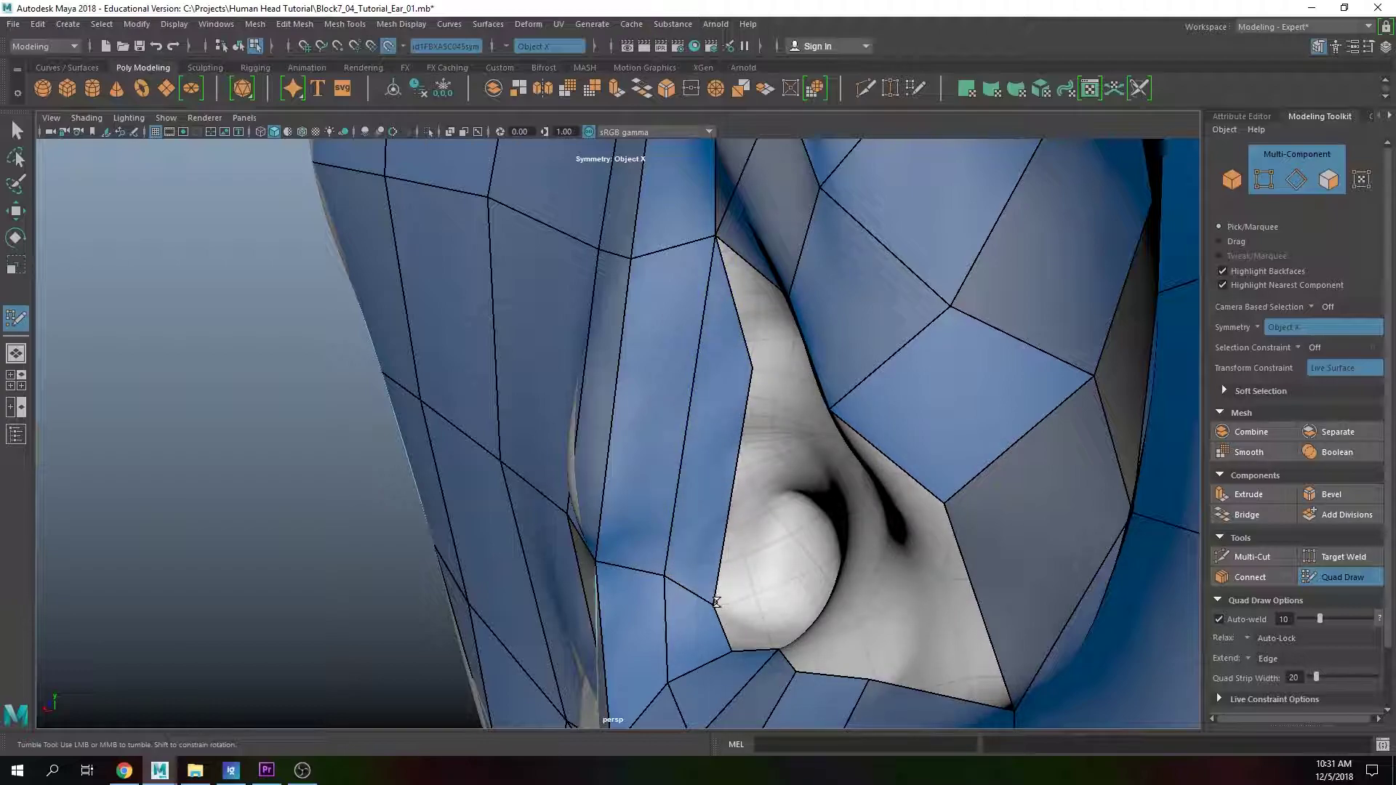
Step: Fill the quad joining the tragus strip to the upper border of the inner-ear hole
{"action": "left_click_drag", "start_coordinate": [741, 437], "coordinate": [814, 374], "text": "alt"}
{"action": "right_click_drag", "start_coordinate": [815, 374], "coordinate": [645, 381], "text": "alt"}
{"action": "left_click_drag", "start_coordinate": [645, 380], "coordinate": [612, 400], "text": "alt"}
{"action": "right_click_drag", "start_coordinate": [612, 402], "coordinate": [489, 434], "text": "alt"}
{"action": "left_click_drag", "start_coordinate": [488, 435], "coordinate": [654, 393], "text": "alt"}
{"action": "right_click_drag", "start_coordinate": [654, 393], "coordinate": [691, 400], "text": "alt"}
{"action": "left_click_drag", "start_coordinate": [690, 400], "coordinate": [592, 405], "text": "alt"}
{"action": "right_click_drag", "start_coordinate": [591, 405], "coordinate": [668, 450], "text": "alt"}
{"action": "mouse_move", "coordinate": [668, 450]}
{"action": "left_mouse_down", "text": "alt"}
{"action": "mouse_move", "coordinate": [679, 416]}
{"action": "mouse_move", "coordinate": [690, 430]}
{"action": "mouse_move", "coordinate": [745, 395]}
{"action": "mouse_move", "coordinate": [726, 405]}
{"action": "mouse_move", "coordinate": [760, 404]}
{"action": "mouse_move", "coordinate": [641, 490]}
{"action": "left_mouse_up", "text": "alt"}
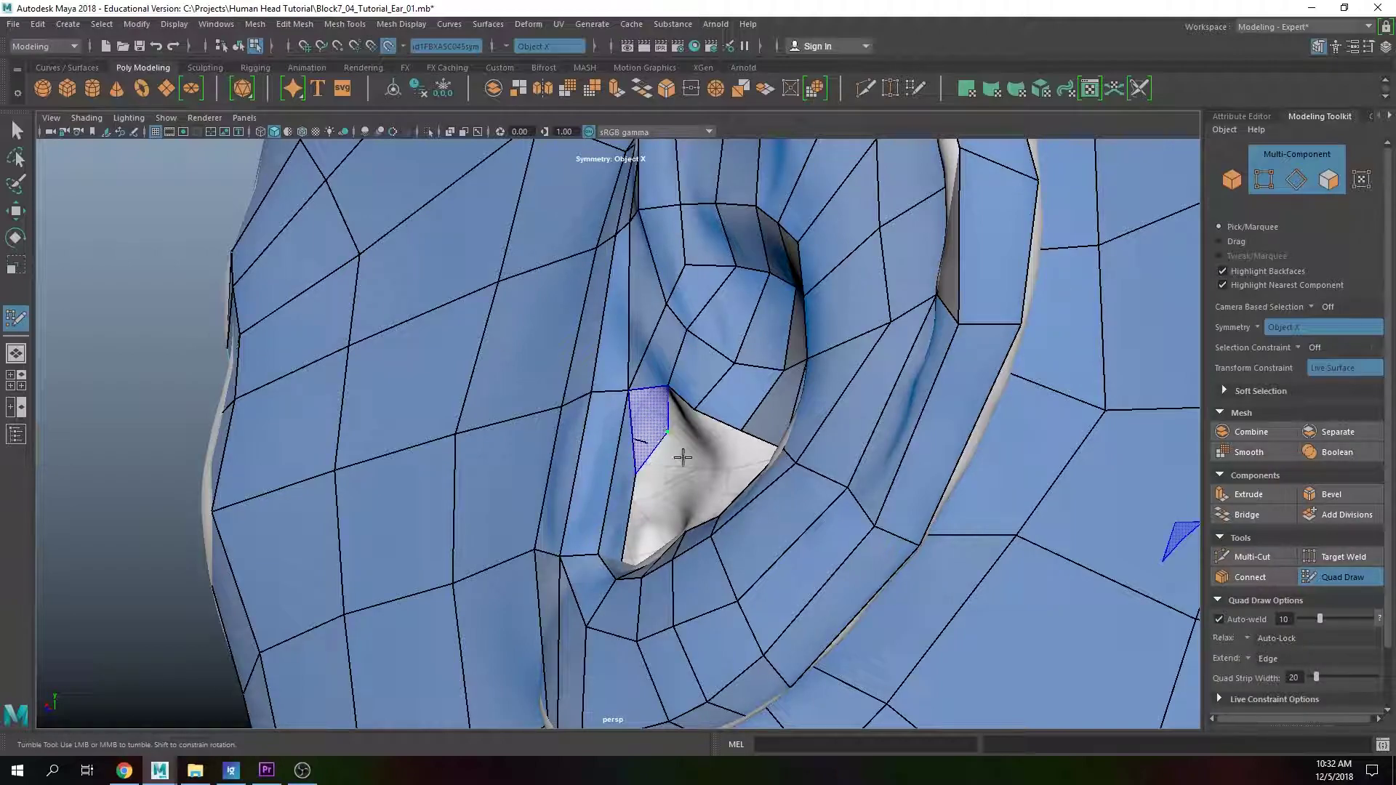
{"action": "left_click", "coordinate": [669, 440], "text": "shift"}
Step: Place a point under the upper border and fill the next quad toward the back of the hole
{"action": "left_click_drag", "start_coordinate": [704, 461], "coordinate": [735, 464], "text": "alt"}
{"action": "middle_click_drag", "start_coordinate": [746, 440], "coordinate": [689, 405], "text": "alt"}
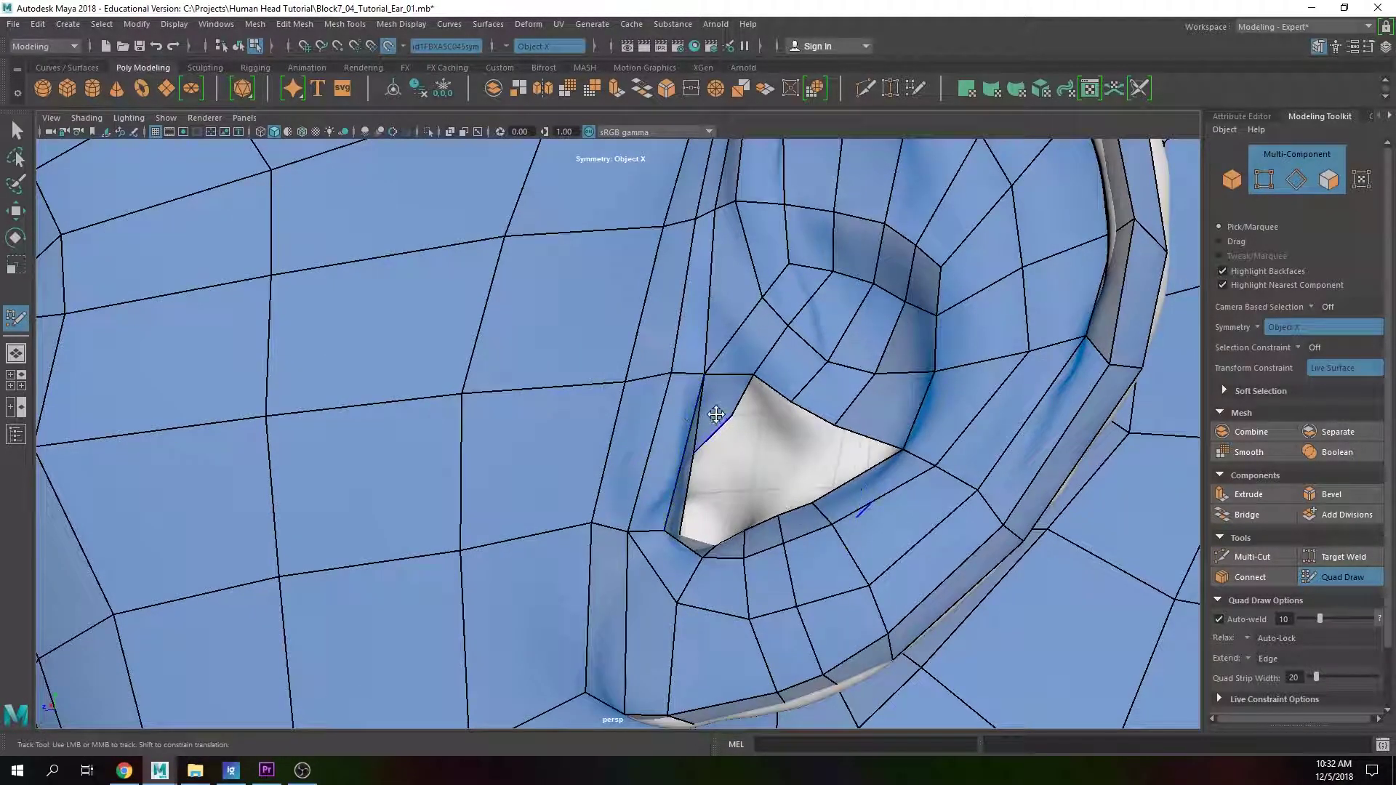
{"action": "left_click_drag", "start_coordinate": [735, 431], "coordinate": [794, 568], "text": "alt"}
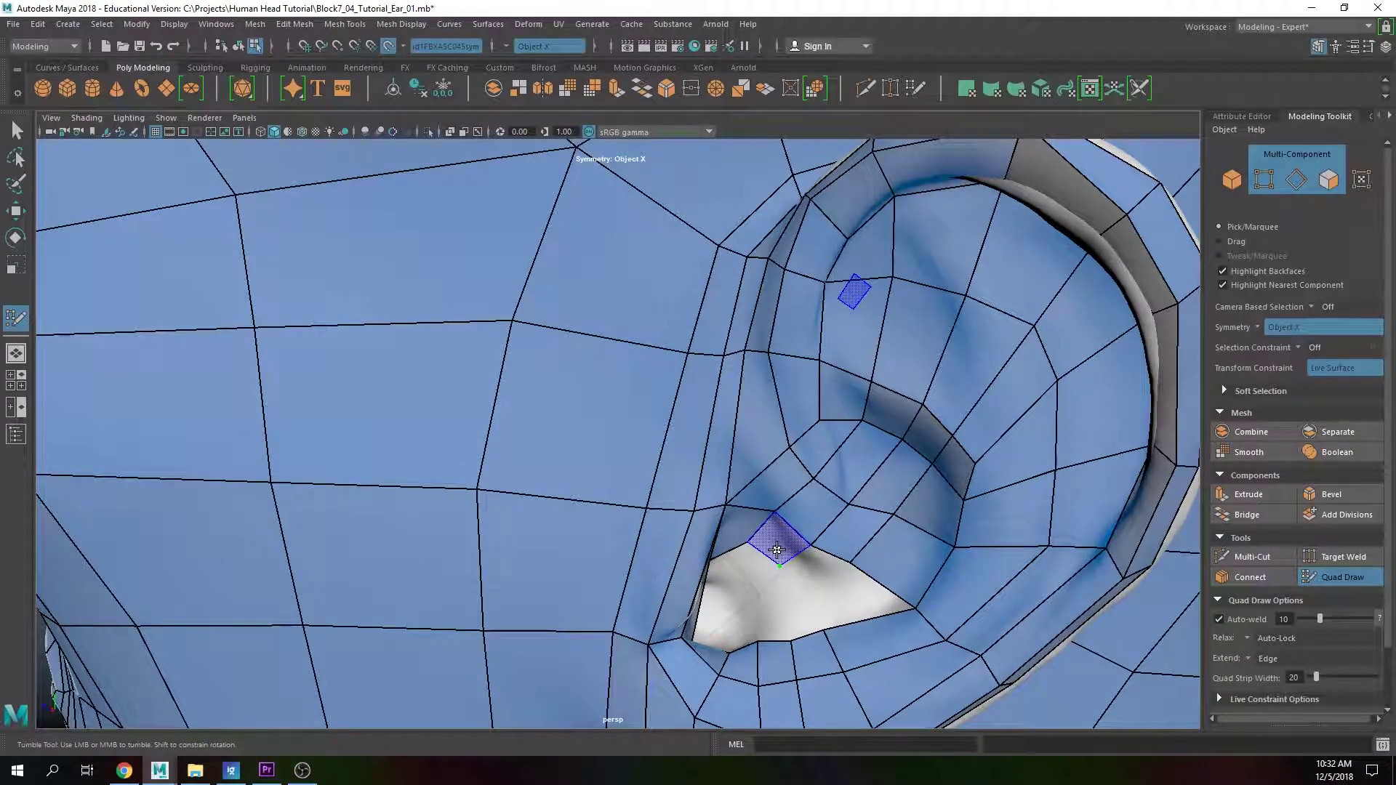
{"action": "scroll", "coordinate": [726, 492], "scroll_direction": "up", "scroll_amount": 3}
{"action": "scroll", "coordinate": [782, 379], "scroll_direction": "up", "scroll_amount": 3}
{"action": "middle_click_drag", "start_coordinate": [783, 380], "coordinate": [724, 443], "text": "alt"}
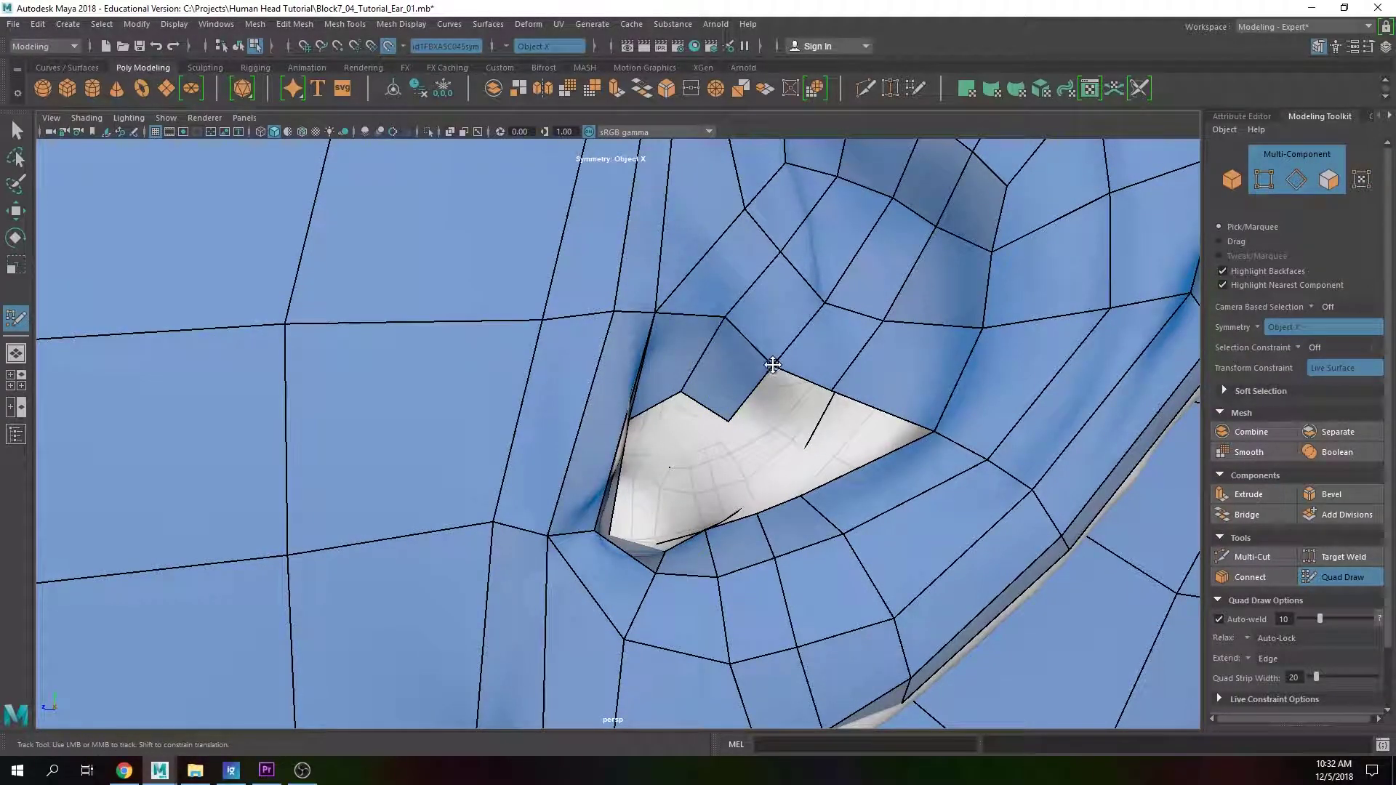
Step: Fill the quad closing the pointed rear corner of the inner-ear hole
{"action": "left_click_drag", "start_coordinate": [723, 321], "coordinate": [788, 499], "text": "alt"}
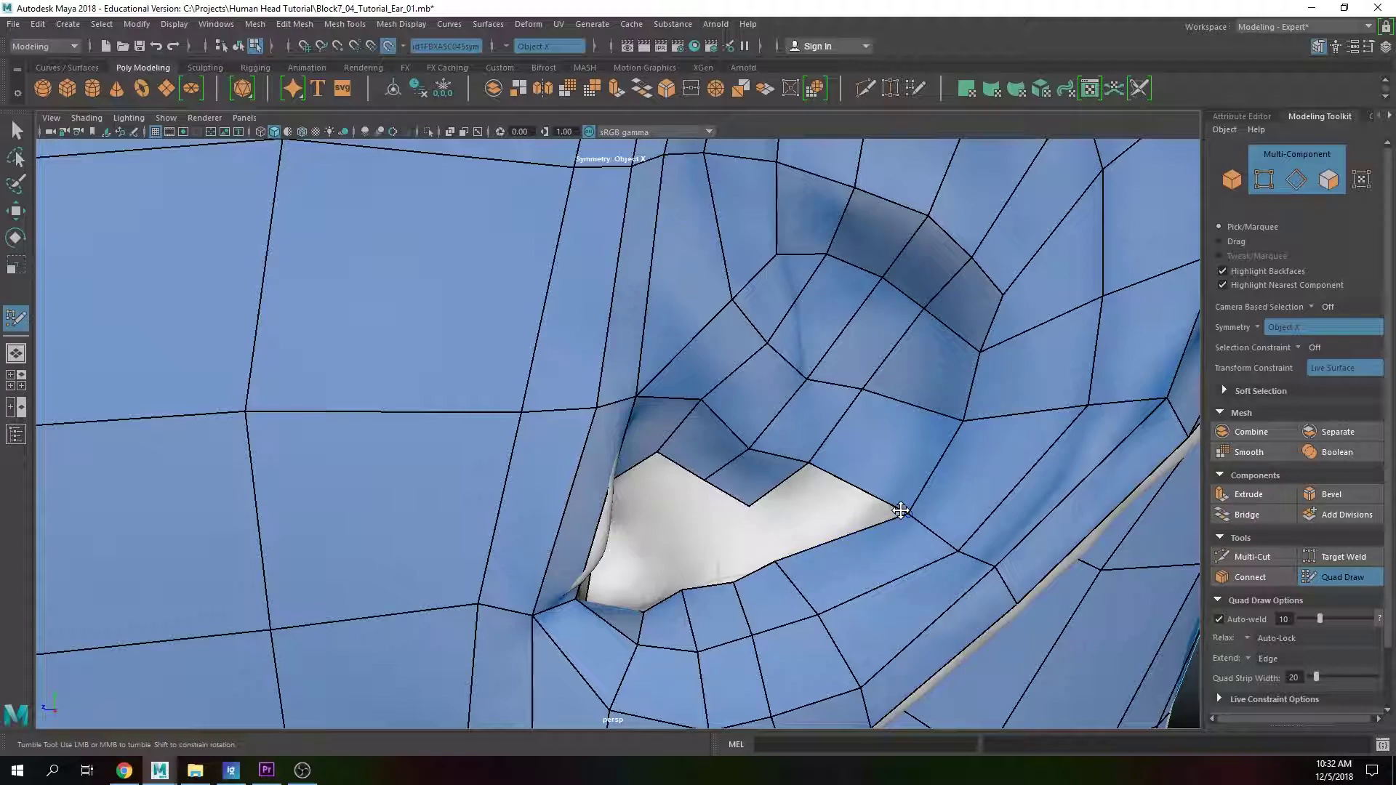
{"action": "left_click", "coordinate": [798, 503], "text": "shift"}
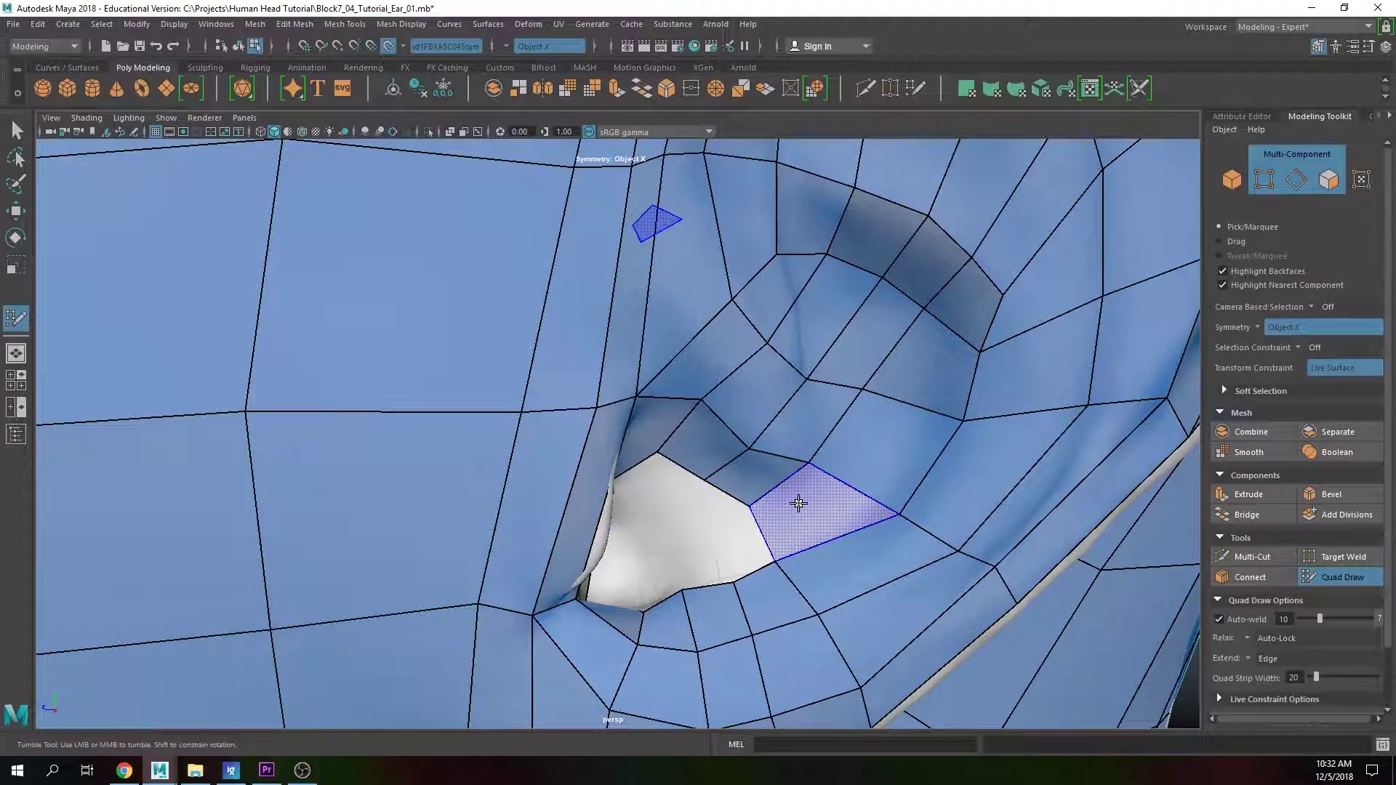
{"action": "left_click_drag", "start_coordinate": [813, 524], "coordinate": [782, 493], "text": "alt"}
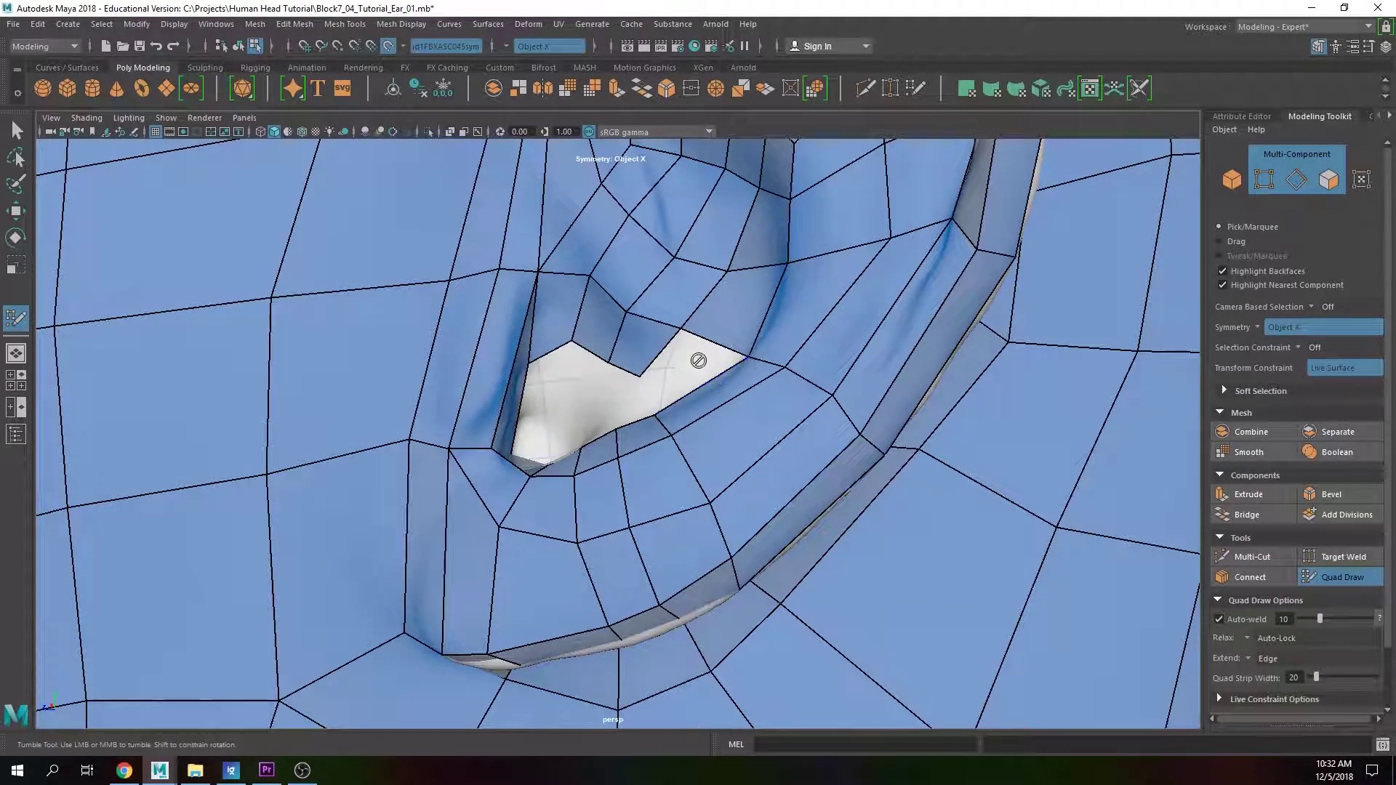
{"action": "mouse_move", "coordinate": [687, 419]}
{"action": "left_mouse_down", "text": "alt"}
{"action": "mouse_move", "coordinate": [719, 500]}
{"action": "mouse_move", "coordinate": [674, 437]}
{"action": "mouse_move", "coordinate": [710, 436]}
{"action": "mouse_move", "coordinate": [725, 402]}
{"action": "mouse_move", "coordinate": [592, 468]}
{"action": "mouse_move", "coordinate": [706, 390]}
{"action": "mouse_move", "coordinate": [711, 427]}
{"action": "left_mouse_up", "text": "alt"}
{"action": "left_click", "coordinate": [722, 499], "text": "shift"}
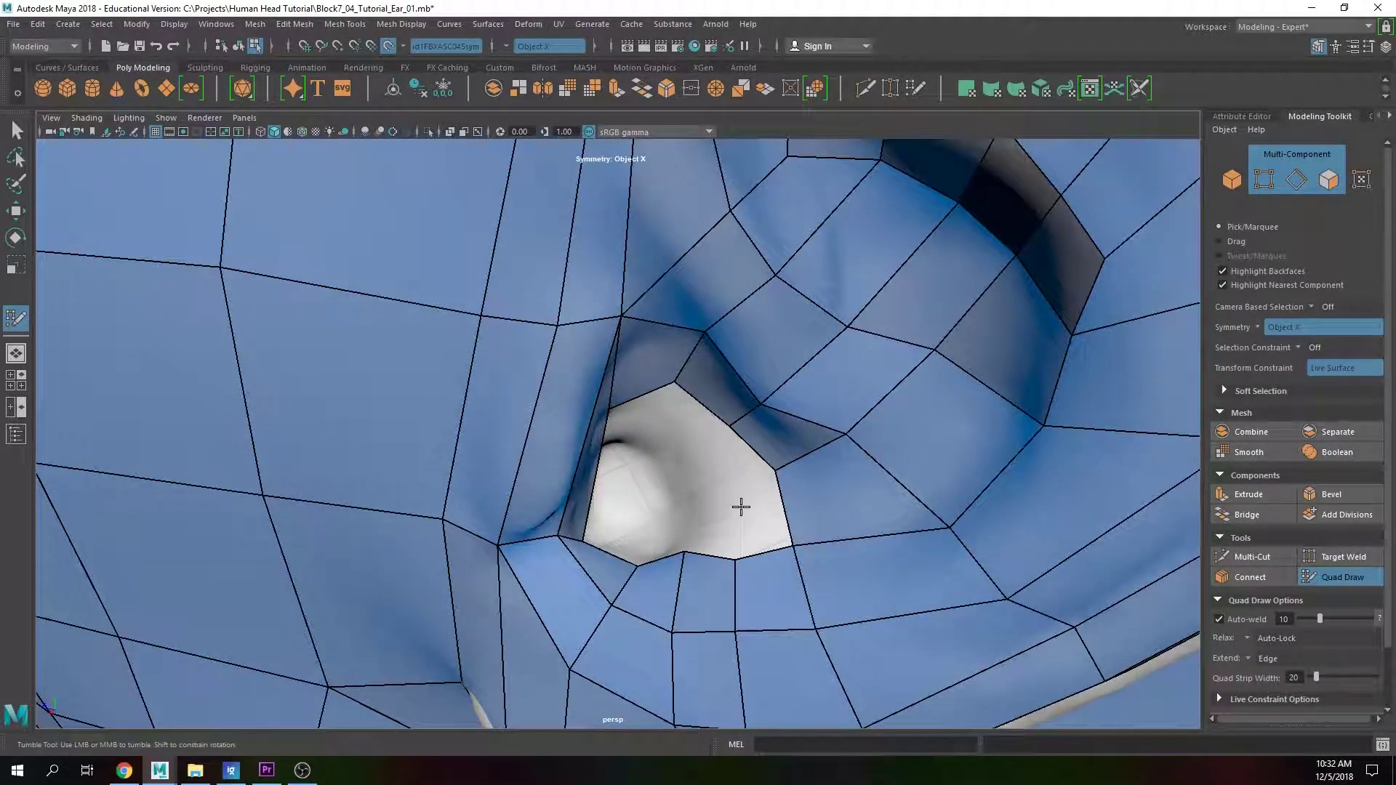
Step: Place points inside the hole's lower rim and fill a row of small quads up to the rear corner
{"action": "left_click", "coordinate": [694, 522]}
{"action": "left_click", "coordinate": [711, 538], "text": "shift"}
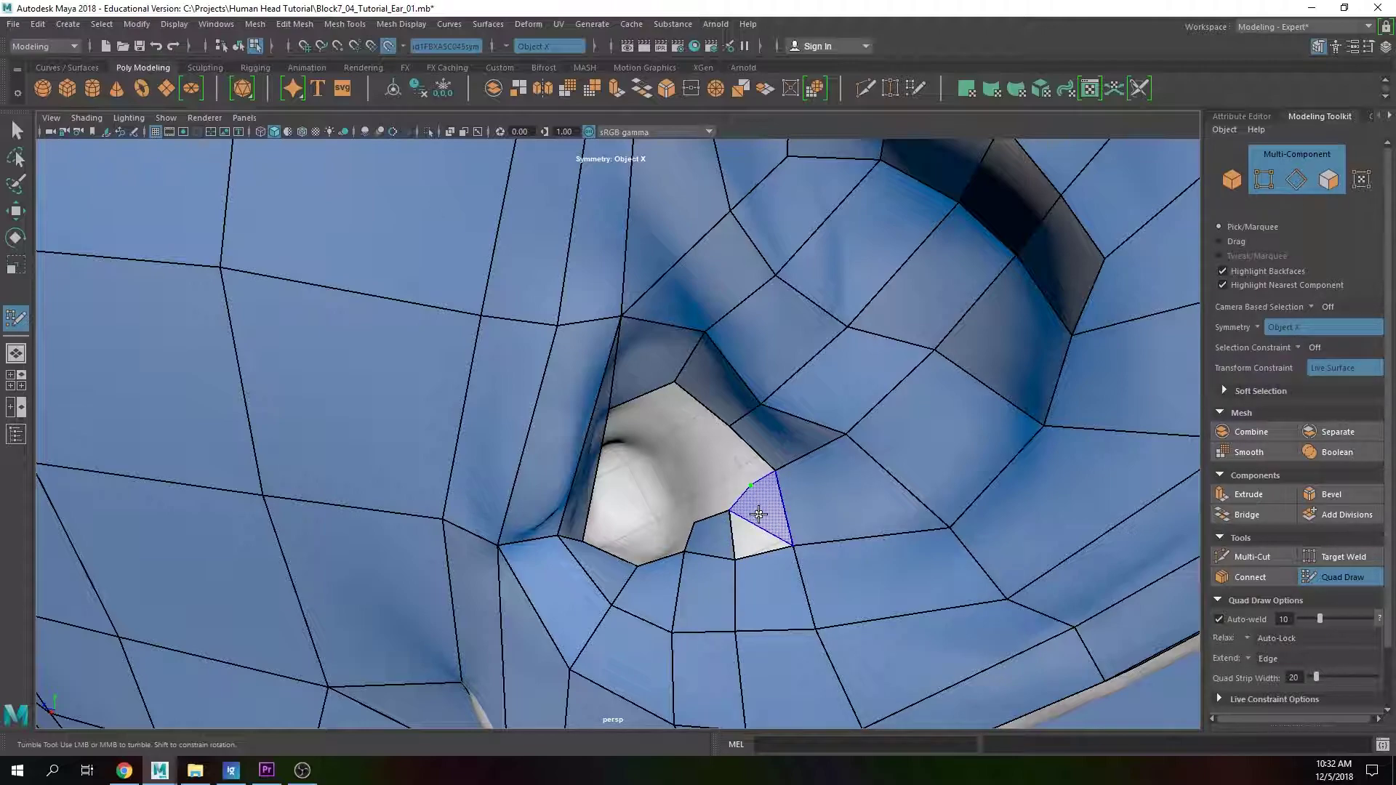
{"action": "left_click", "coordinate": [755, 520], "text": "shift"}
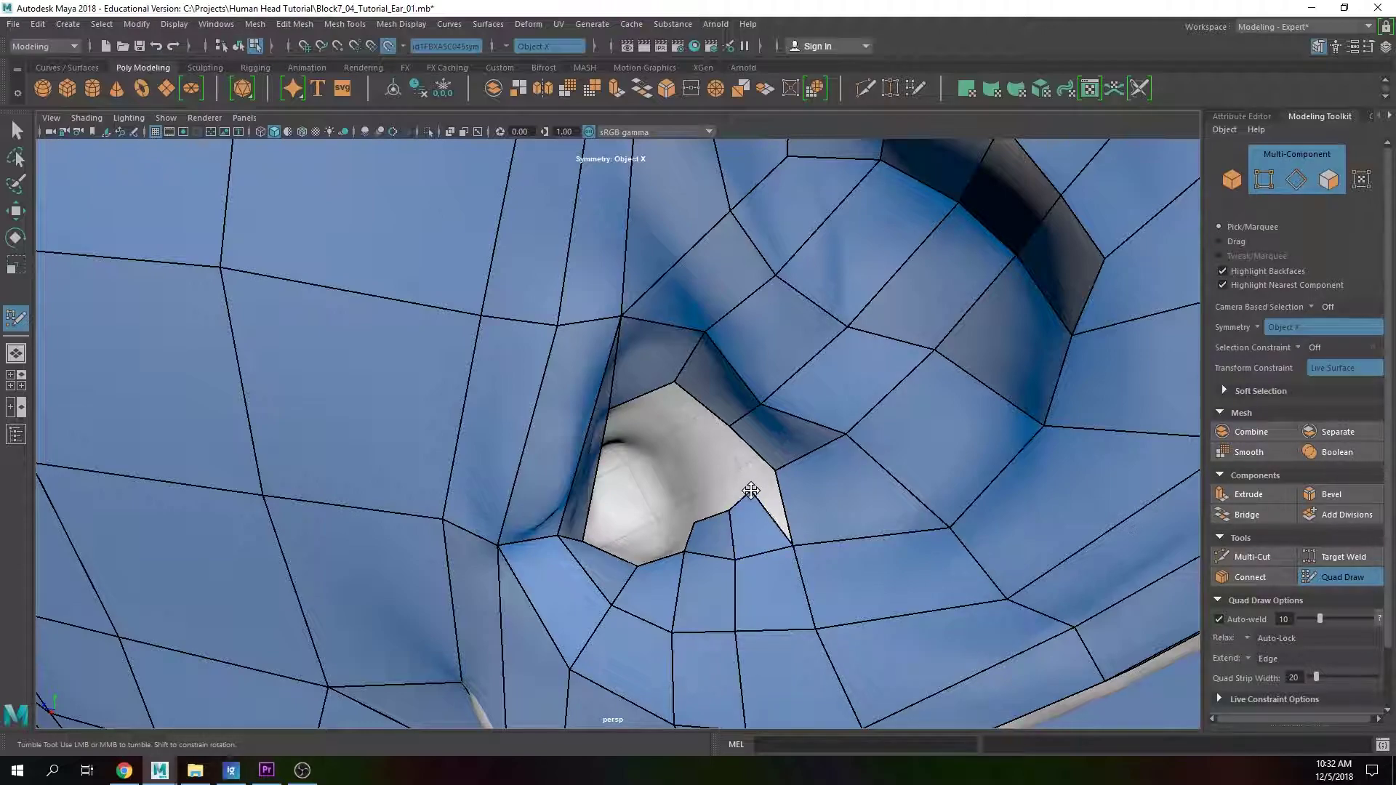
{"action": "left_click", "coordinate": [759, 494], "text": "shift"}
Step: Adjust a vertex at the hole's rear rim and continue the inner ring of quads along the upper border and down the tragus
{"action": "left_click_drag", "start_coordinate": [759, 486], "coordinate": [853, 448], "text": "alt"}
{"action": "left_click_drag", "start_coordinate": [899, 389], "coordinate": [879, 399]}
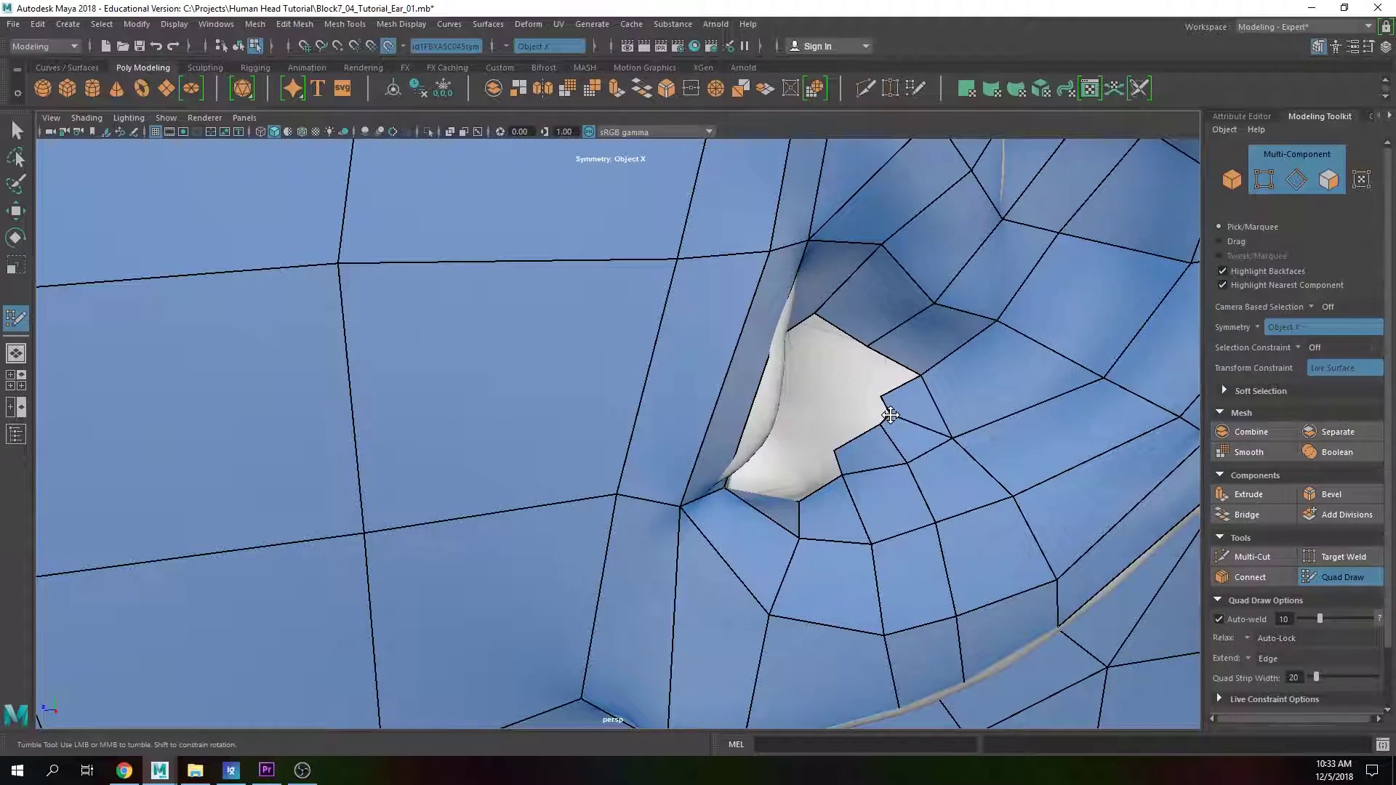
{"action": "left_click", "coordinate": [852, 378]}
{"action": "left_click_drag", "start_coordinate": [819, 364], "coordinate": [777, 350], "text": "alt"}
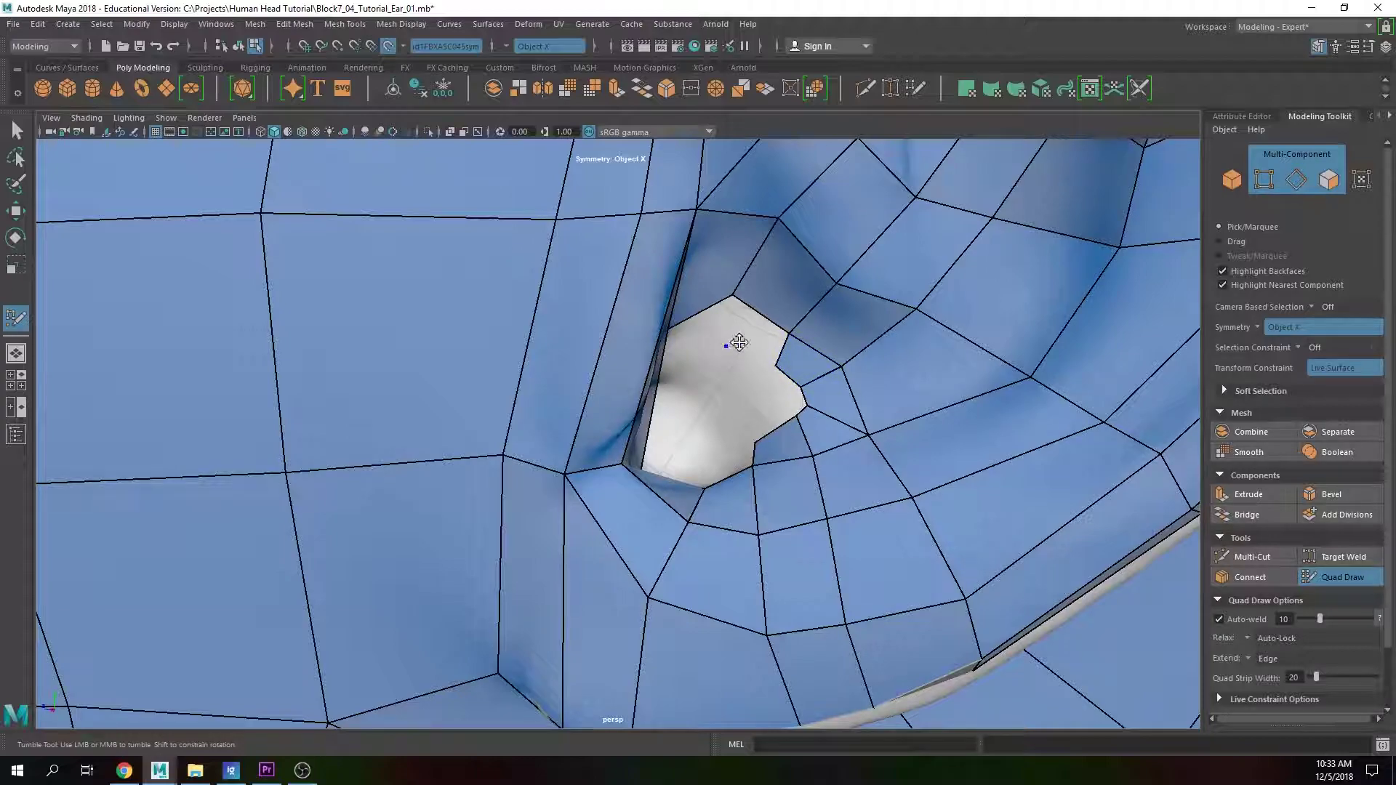
{"action": "mouse_move", "coordinate": [757, 395]}
{"action": "left_mouse_down", "text": "alt"}
{"action": "mouse_move", "coordinate": [654, 409]}
{"action": "mouse_move", "coordinate": [720, 368]}
{"action": "mouse_move", "coordinate": [666, 364]}
{"action": "mouse_move", "coordinate": [639, 399]}
{"action": "mouse_move", "coordinate": [729, 386]}
{"action": "mouse_move", "coordinate": [687, 454]}
{"action": "left_mouse_up", "text": "alt"}
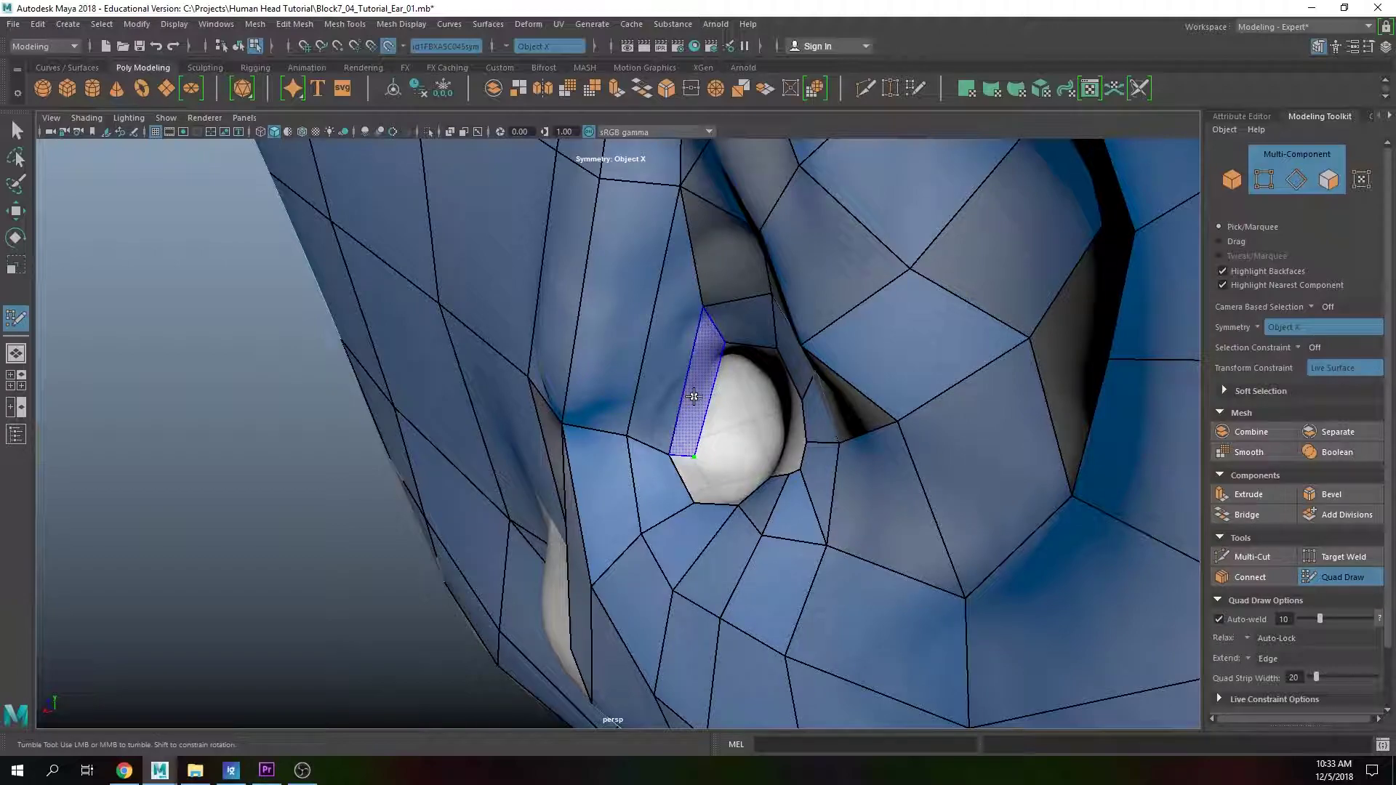
{"action": "left_click", "coordinate": [694, 395], "text": "shift"}
Step: Fill the remaining quads of the inner ring along the lower notch of the hole
{"action": "left_click_drag", "start_coordinate": [735, 489], "coordinate": [789, 495], "text": "alt"}
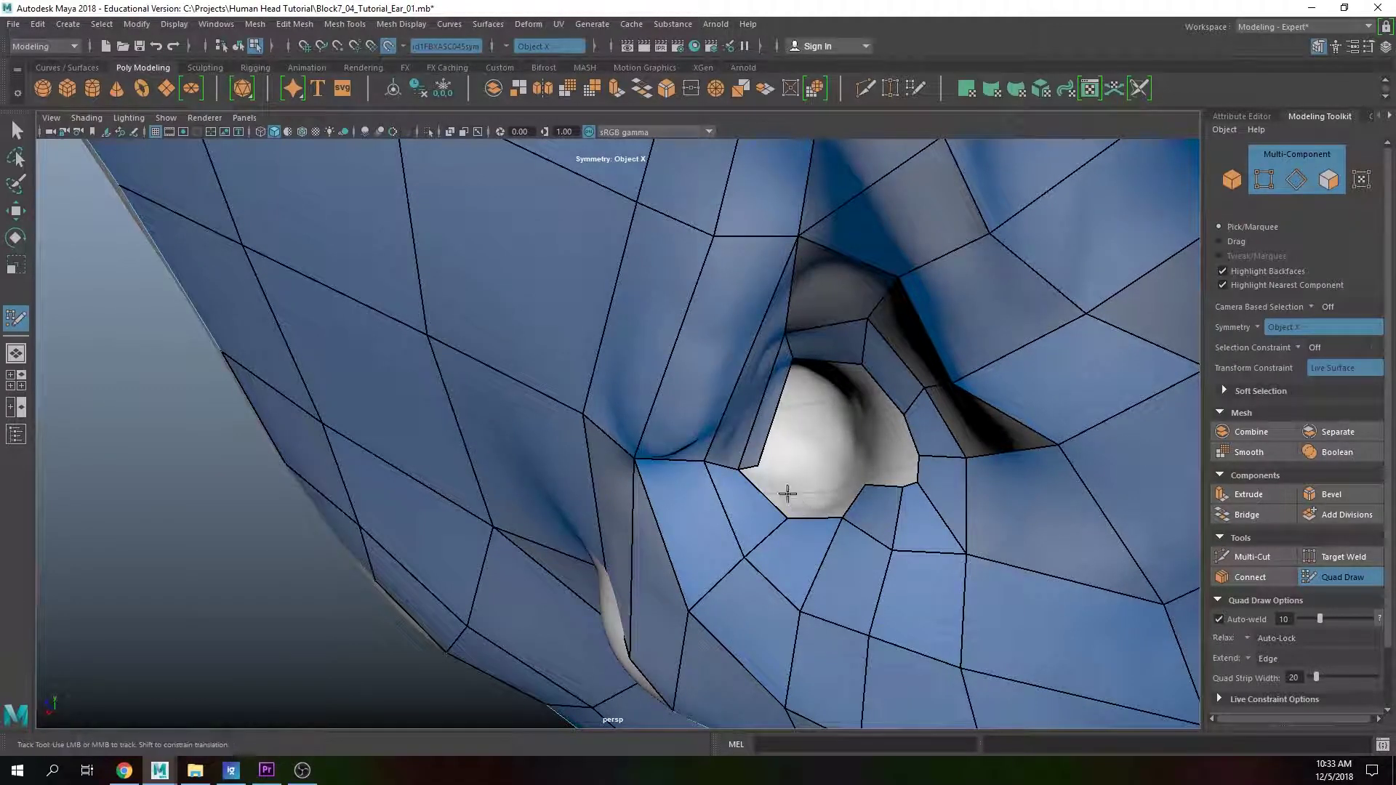
{"action": "middle_click_drag", "start_coordinate": [798, 499], "coordinate": [779, 466], "text": "alt"}
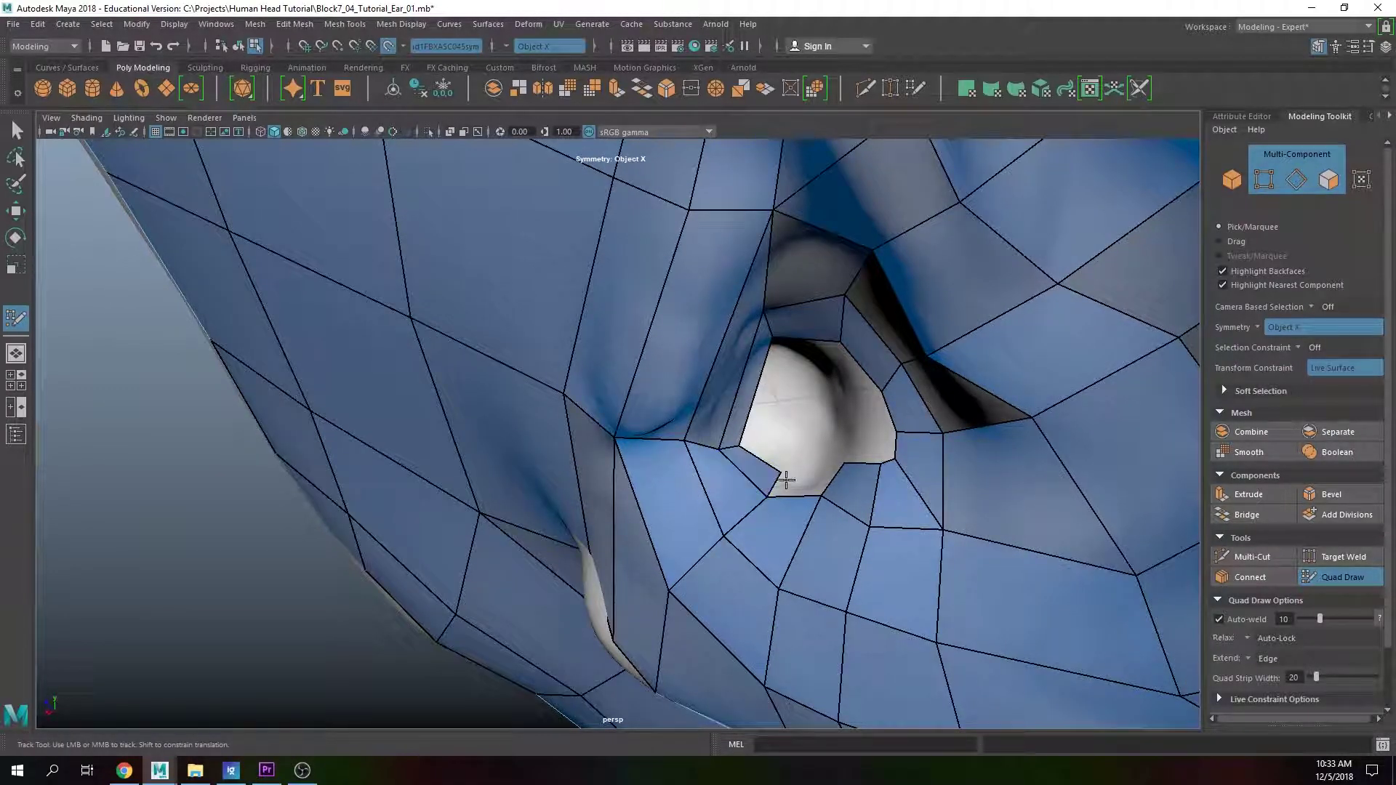
{"action": "left_click_drag", "start_coordinate": [795, 484], "coordinate": [826, 509], "text": "alt"}
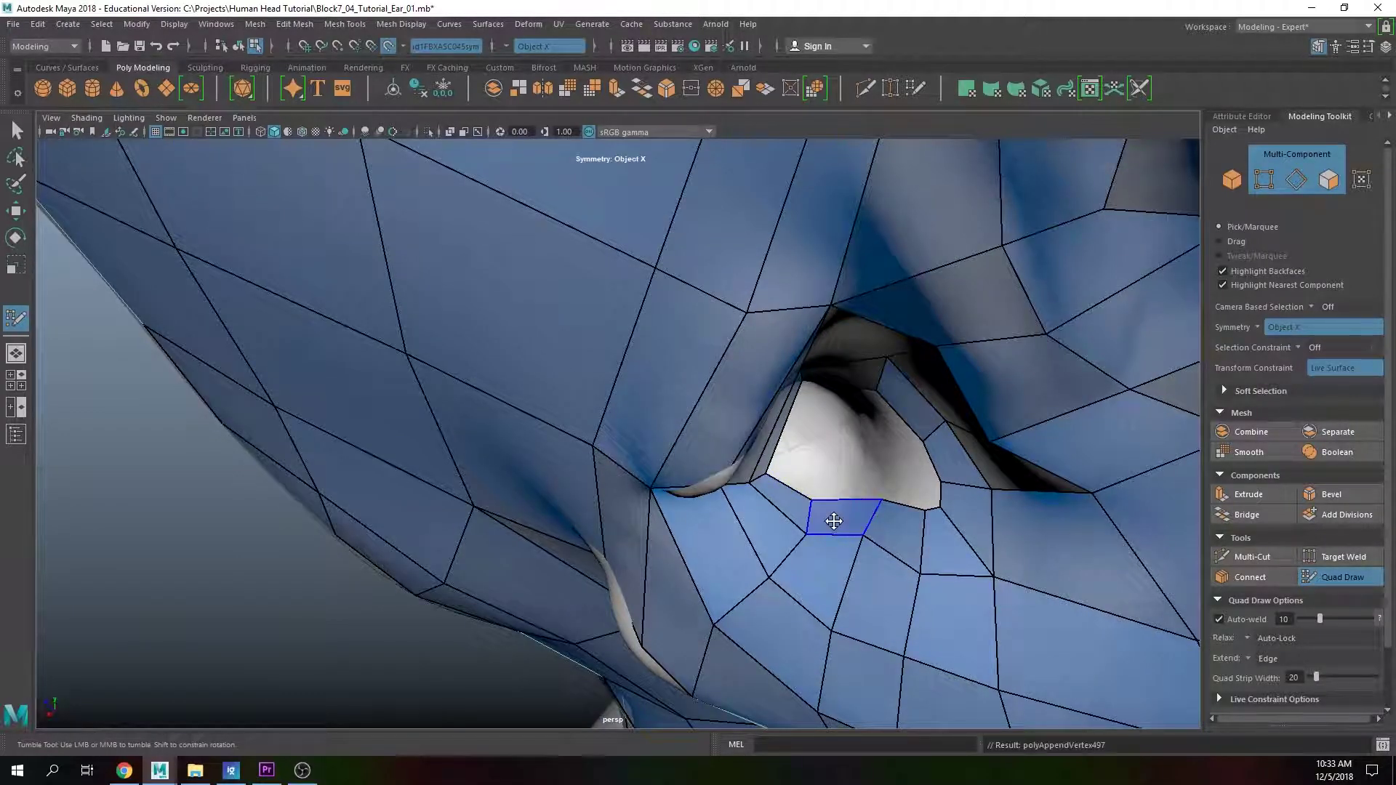
Step: Undo the last two vertex tweaks on the lower rear rim of the inner-ear hole
{"action": "right_click_drag", "start_coordinate": [785, 520], "coordinate": [755, 521], "text": "alt"}
{"action": "middle_click_drag", "start_coordinate": [754, 521], "coordinate": [735, 497], "text": "alt"}
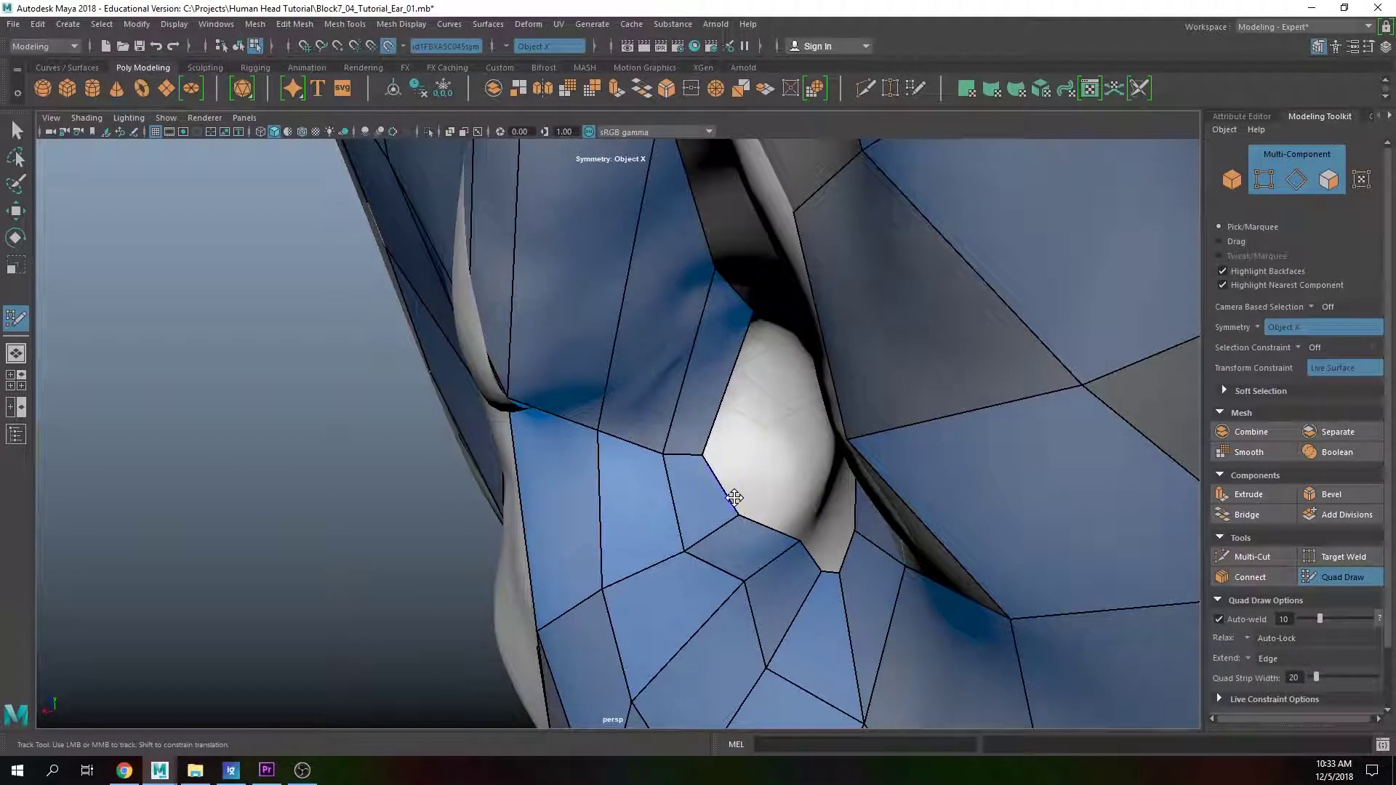
{"action": "right_click_drag", "start_coordinate": [734, 512], "coordinate": [774, 458], "text": "alt"}
{"action": "left_click_drag", "start_coordinate": [775, 458], "coordinate": [770, 461], "text": "alt"}
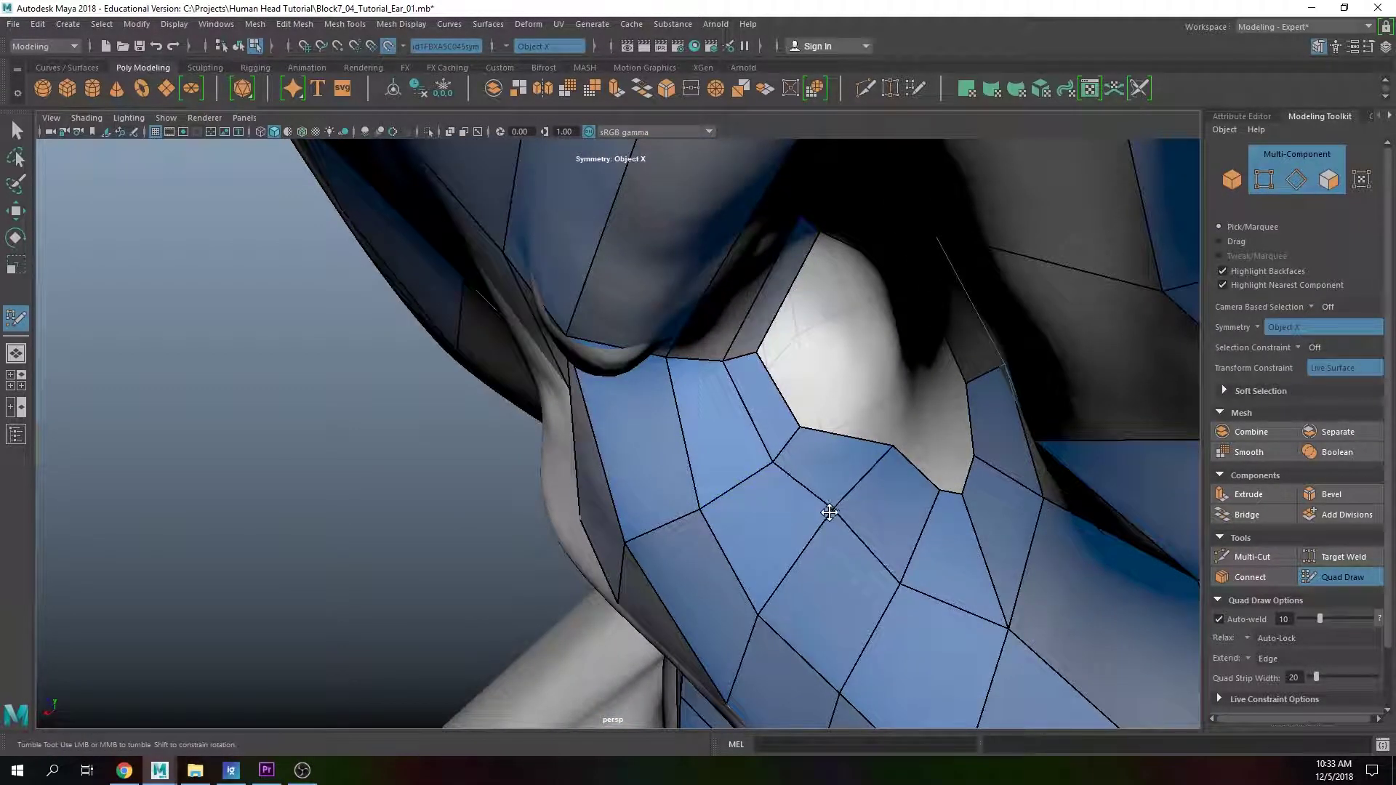
{"action": "right_click_drag", "start_coordinate": [850, 477], "coordinate": [892, 551], "text": "alt"}
{"action": "left_click_drag", "start_coordinate": [893, 551], "coordinate": [945, 431], "text": "alt"}
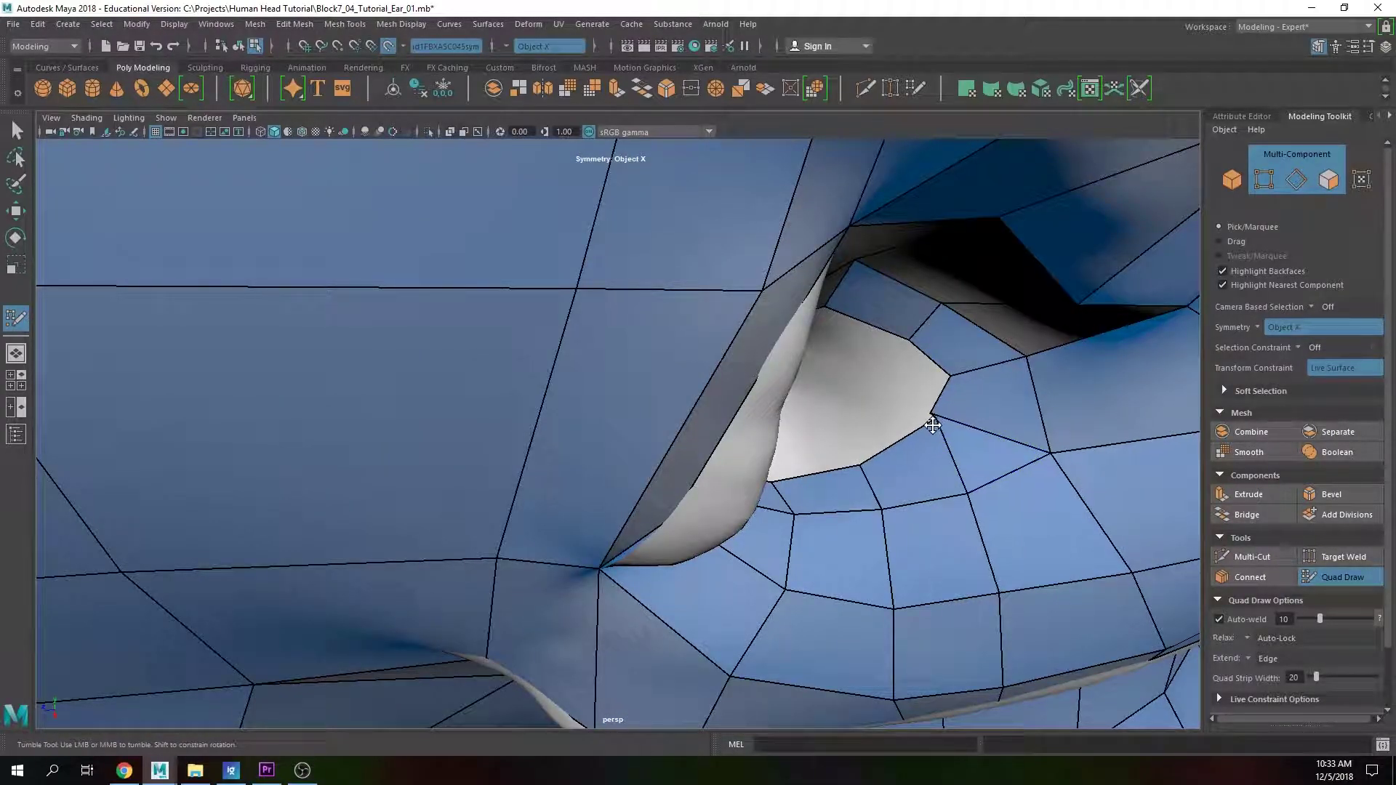
{"action": "key", "text": "ctrl+z"}
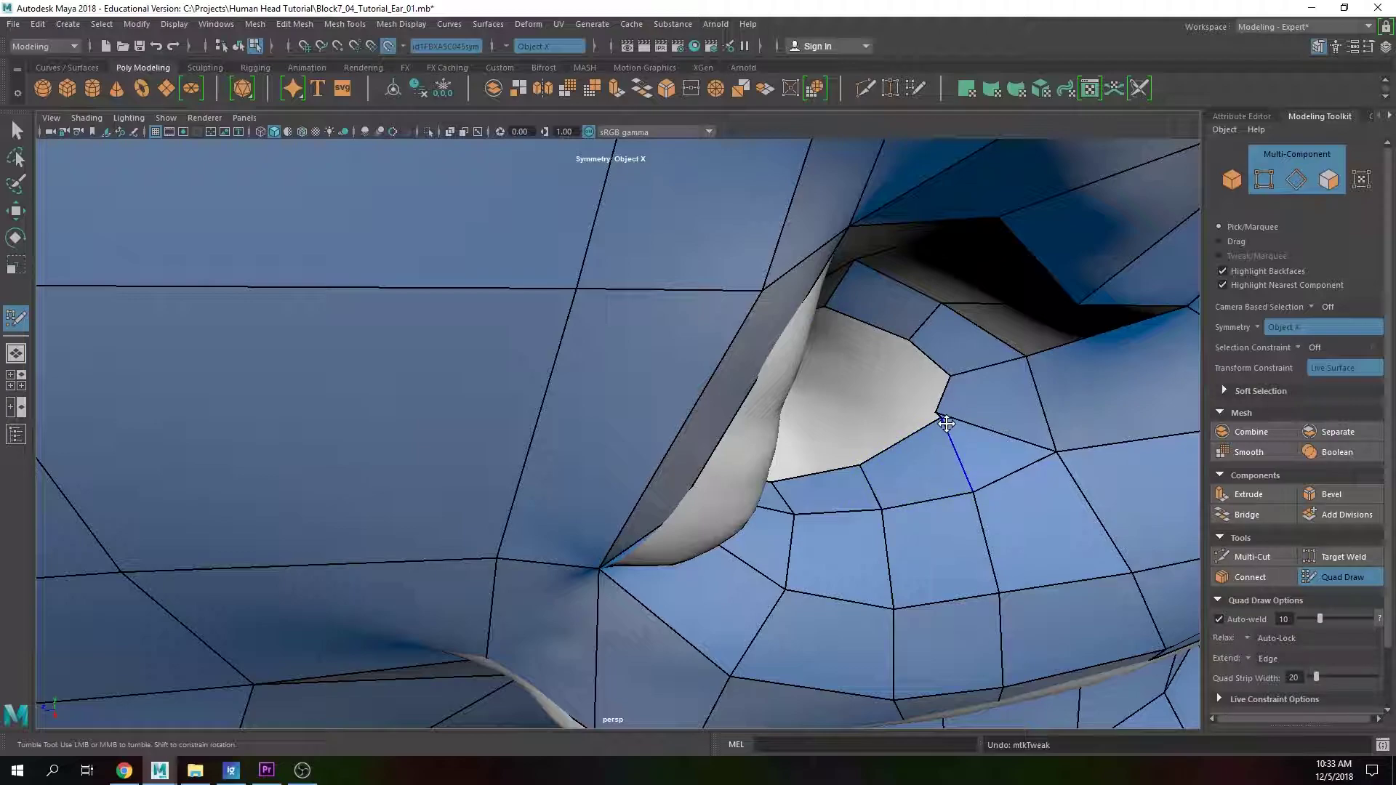
{"action": "key", "text": "ctrl+z"}
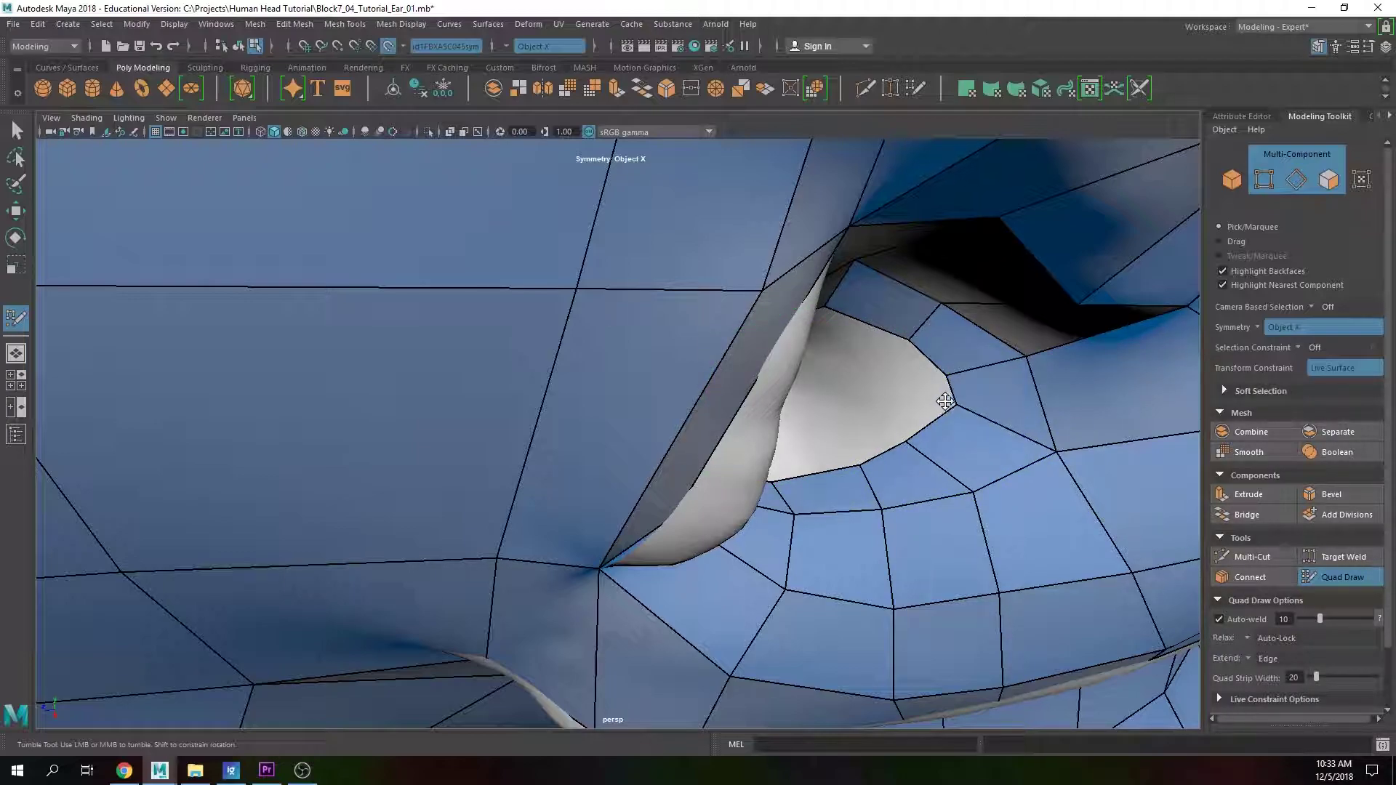
Step: Quad Draw the first inner quad on the upper rim of the ear canal hole
{"action": "left_click_drag", "start_coordinate": [939, 402], "coordinate": [811, 381], "text": "alt"}
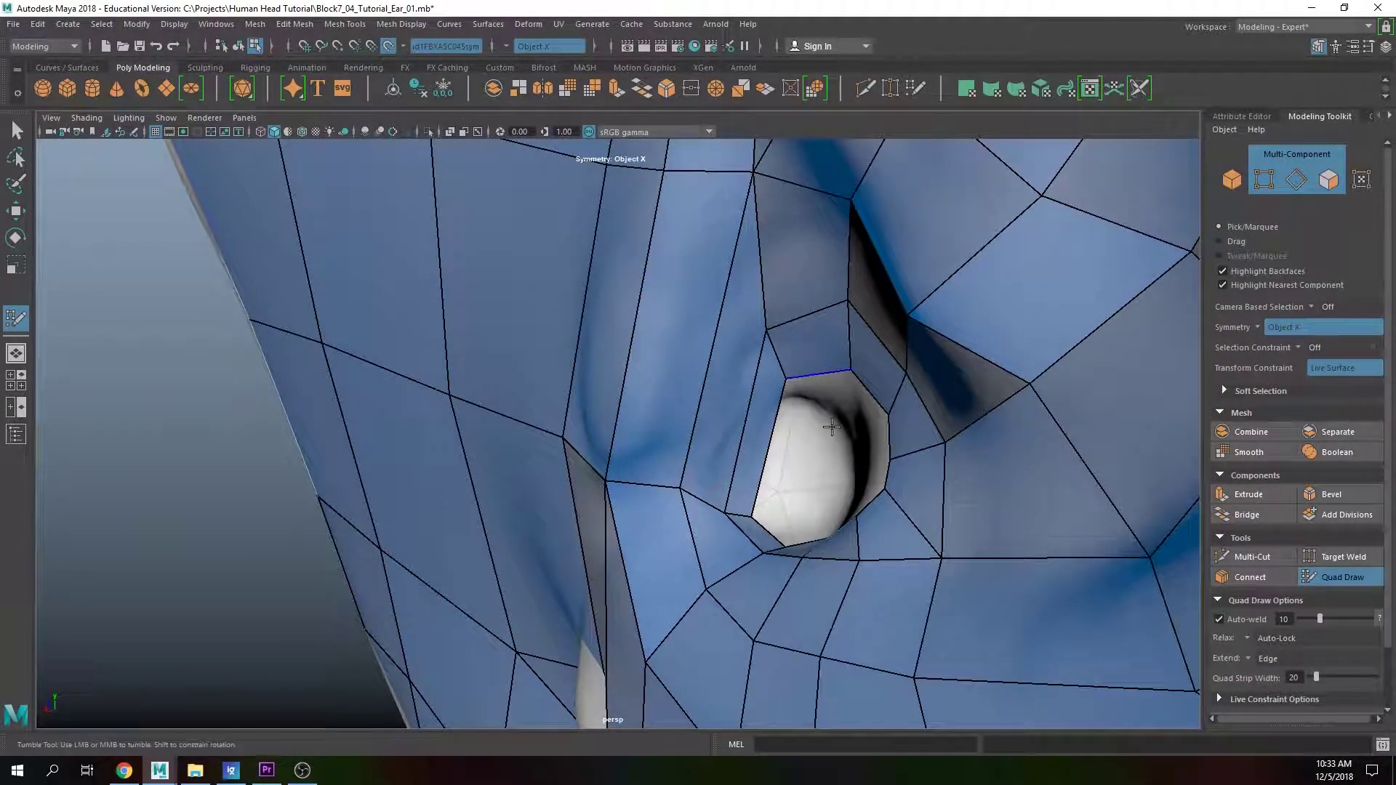
{"action": "right_click_drag", "start_coordinate": [811, 382], "coordinate": [847, 393], "text": "alt"}
{"action": "left_click_drag", "start_coordinate": [847, 392], "coordinate": [909, 365], "text": "alt"}
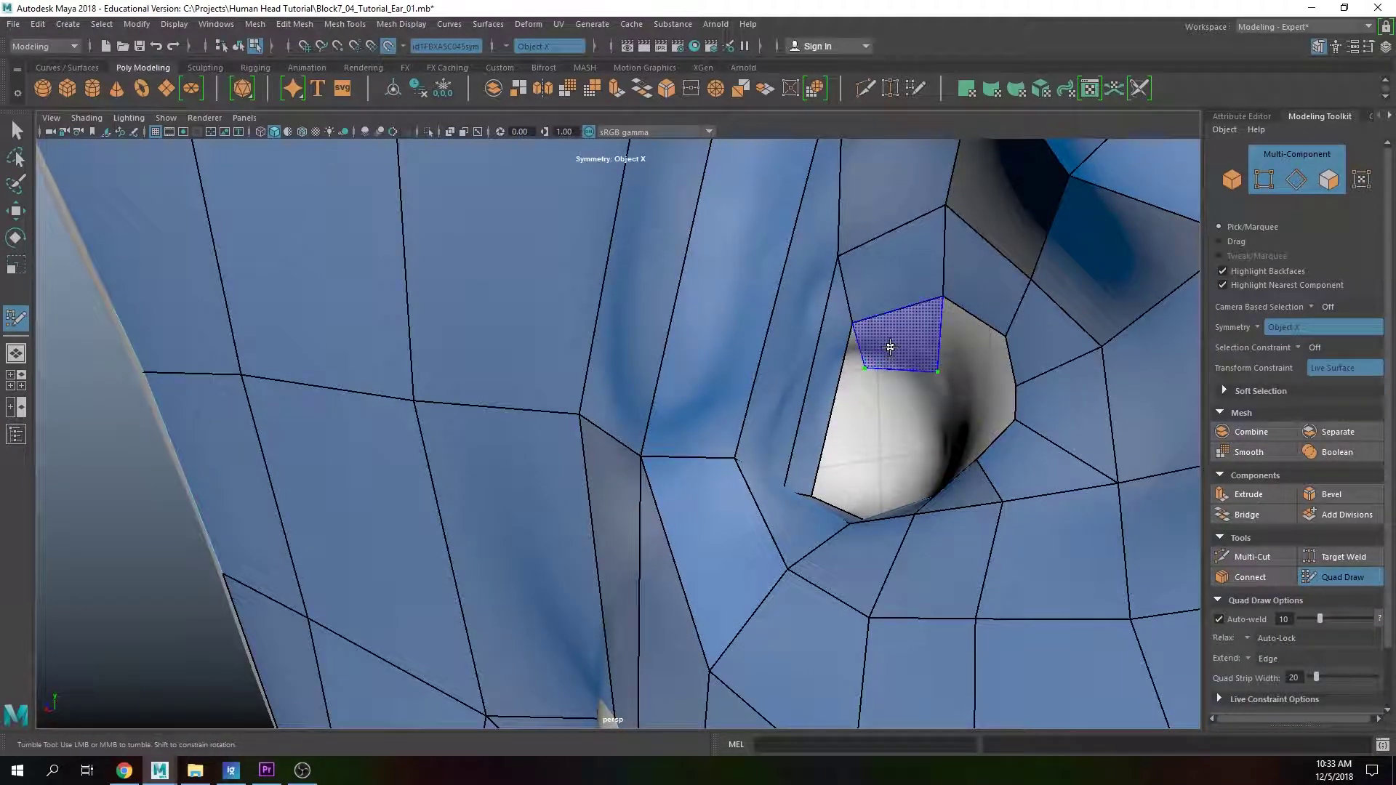
{"action": "left_click_drag", "start_coordinate": [971, 381], "coordinate": [998, 381], "text": "alt"}
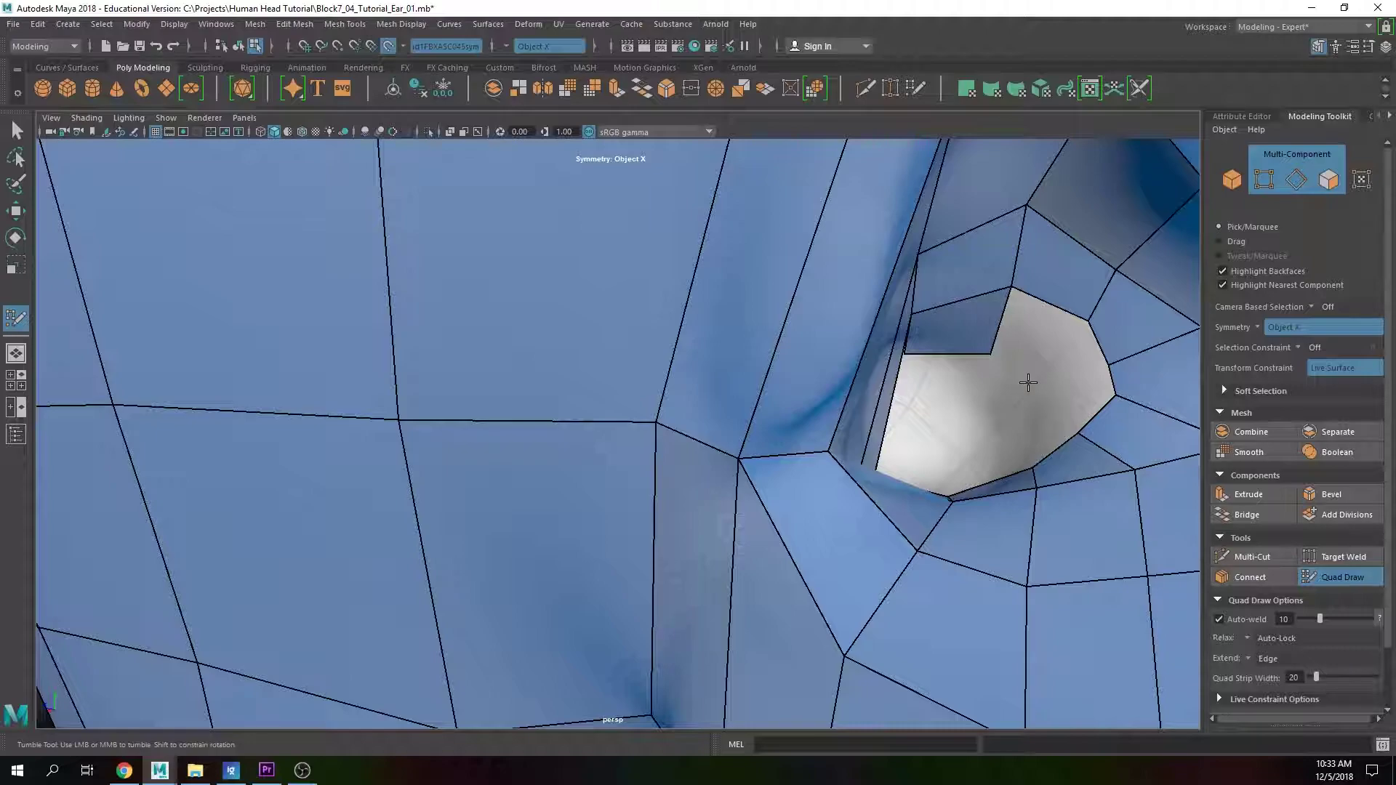
{"action": "mouse_move", "coordinate": [944, 369]}
{"action": "left_mouse_down", "text": "alt"}
{"action": "mouse_move", "coordinate": [914, 371]}
{"action": "mouse_move", "coordinate": [940, 383]}
{"action": "mouse_move", "coordinate": [897, 377]}
{"action": "mouse_move", "coordinate": [919, 381]}
{"action": "left_mouse_up", "text": "alt"}
{"action": "left_click", "coordinate": [864, 356]}
{"action": "left_click", "coordinate": [892, 324], "text": "shift"}
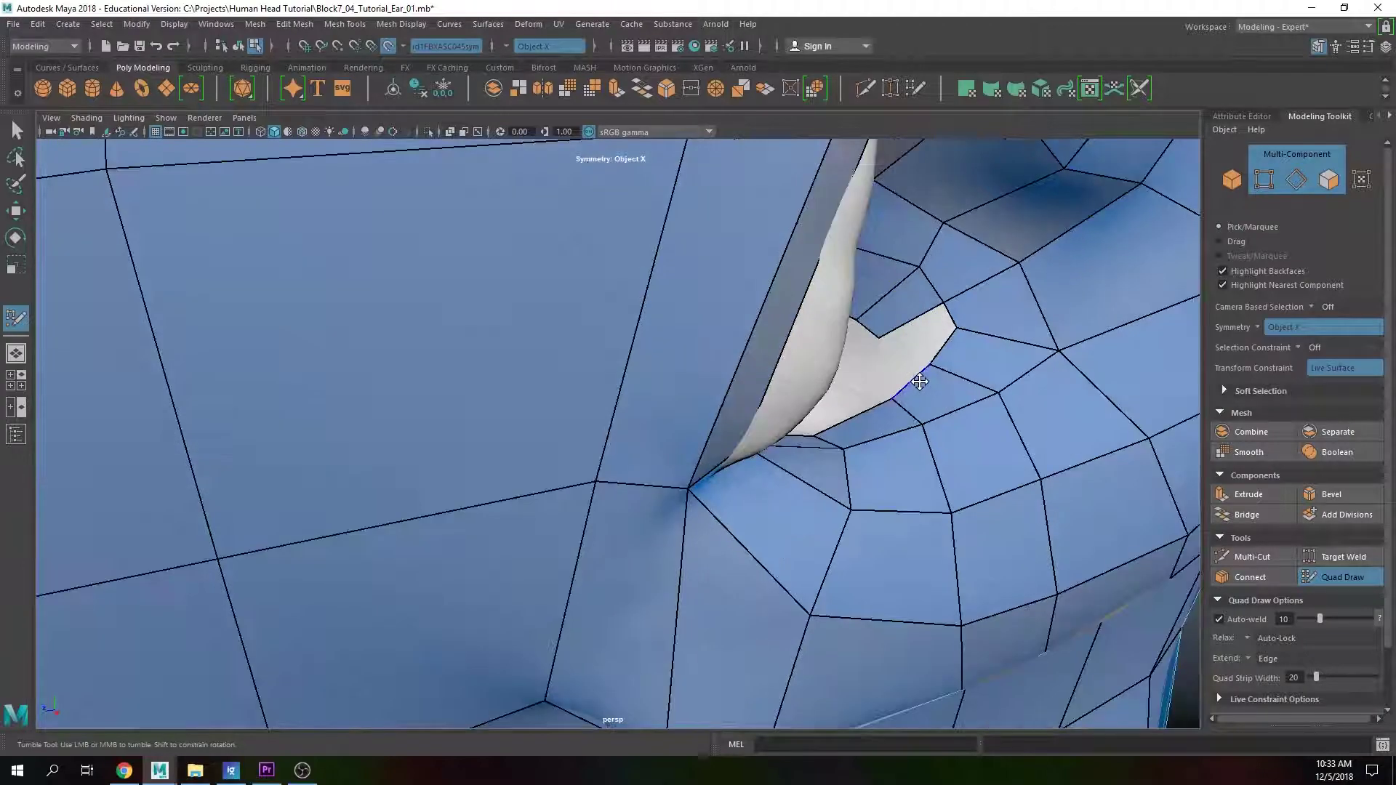
Step: Continue the inner ring with quads along the back rim of the ear canal hole, adjusting the rim vertices to even their spacing
{"action": "left_click", "coordinate": [878, 371]}
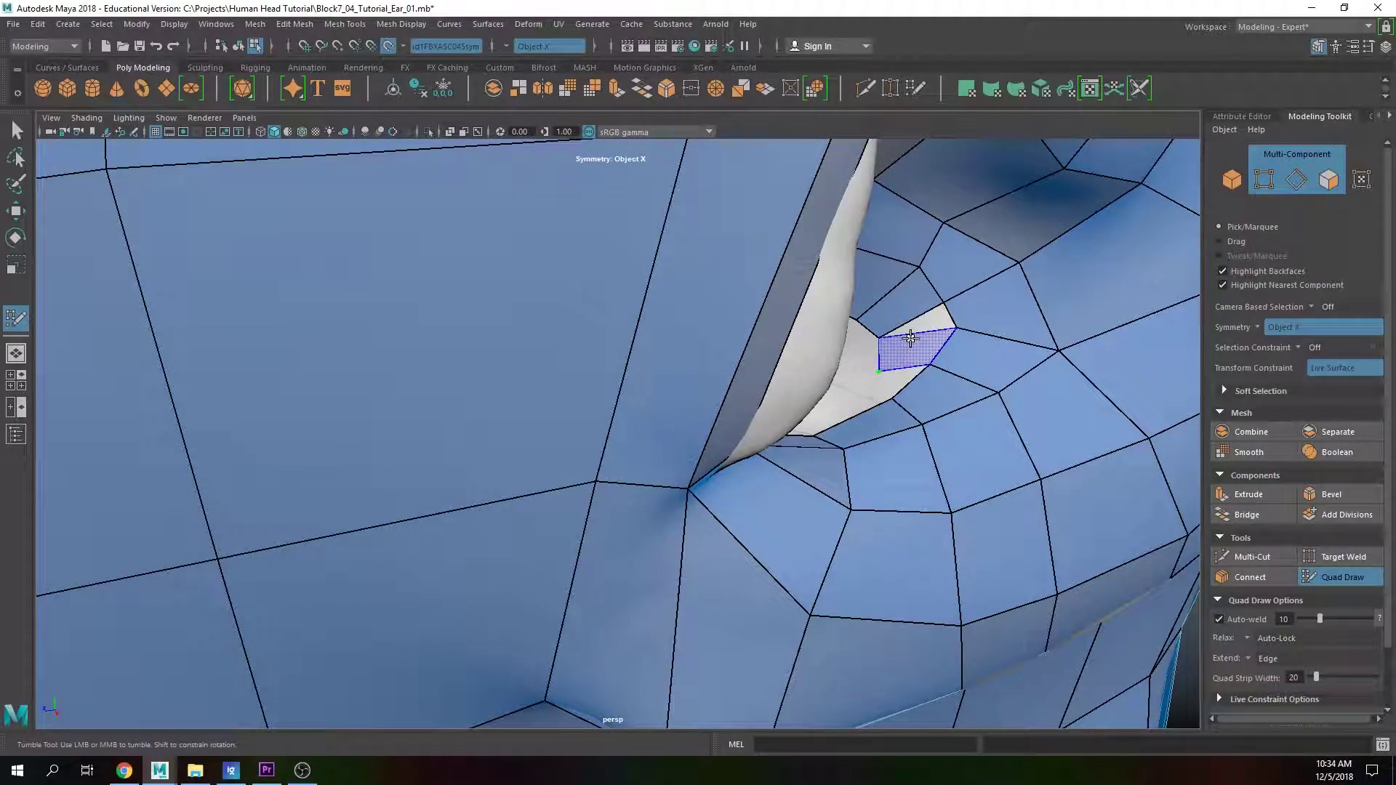
{"action": "left_click", "coordinate": [930, 320], "text": "ctrl+shift"}
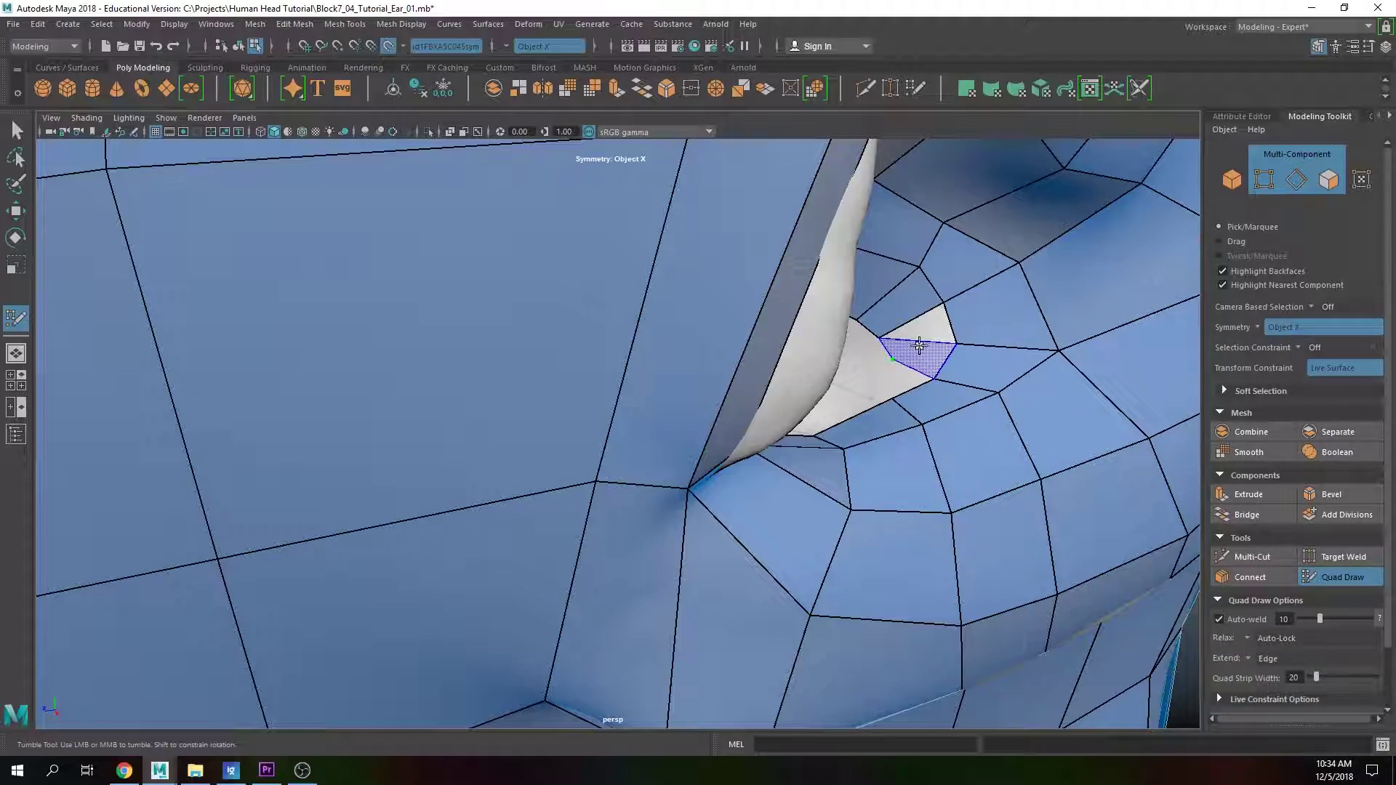
{"action": "left_click_drag", "start_coordinate": [923, 374], "coordinate": [847, 446], "text": "alt"}
{"action": "middle_click_drag", "start_coordinate": [847, 445], "coordinate": [872, 356], "text": "alt"}
{"action": "mouse_move", "coordinate": [873, 357]}
{"action": "left_mouse_down", "text": "alt"}
{"action": "mouse_move", "coordinate": [854, 377]}
{"action": "mouse_move", "coordinate": [841, 461]}
{"action": "mouse_move", "coordinate": [829, 460]}
{"action": "mouse_move", "coordinate": [833, 499]}
{"action": "left_mouse_up", "text": "alt"}
{"action": "left_click_drag", "start_coordinate": [931, 509], "coordinate": [913, 511]}
{"action": "left_click_drag", "start_coordinate": [882, 459], "coordinate": [877, 465]}
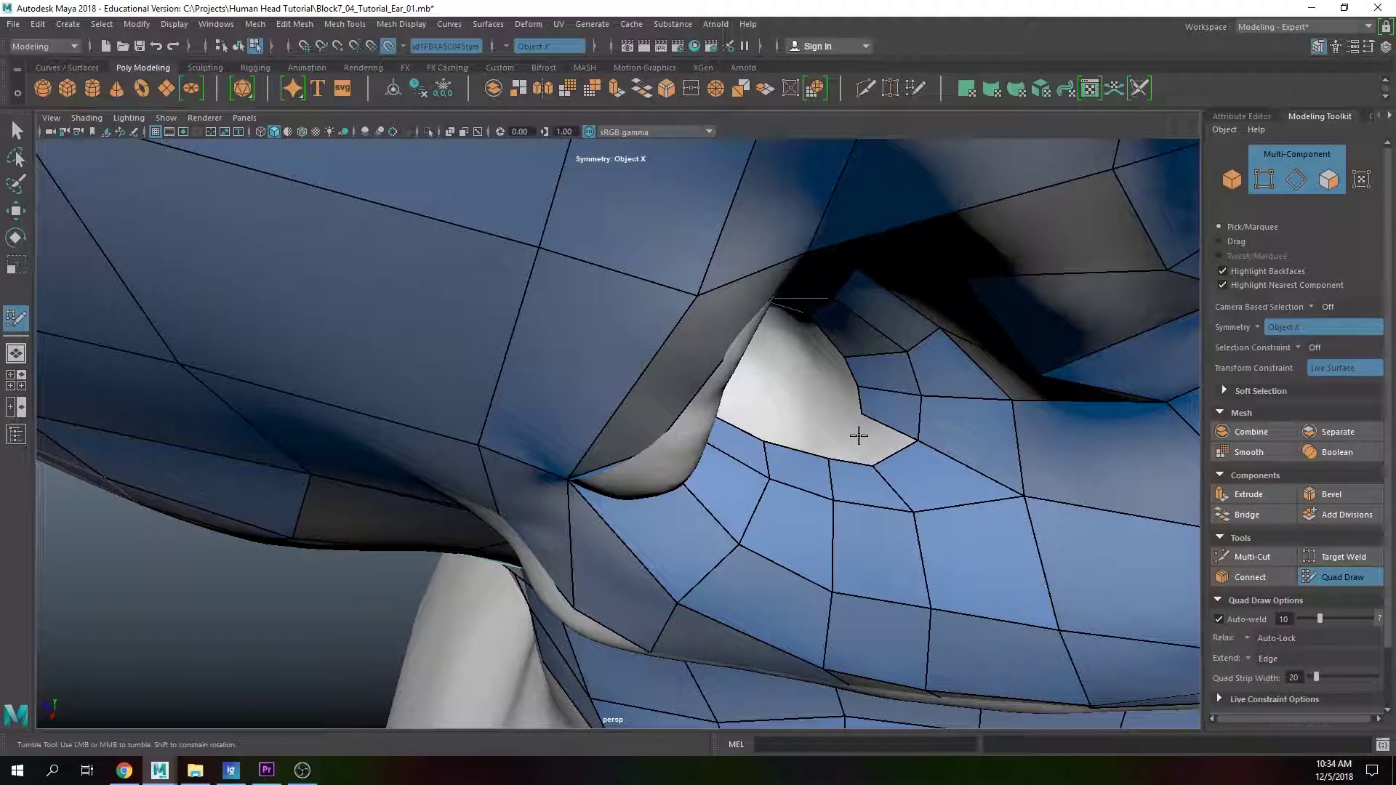
{"action": "left_click", "coordinate": [836, 440], "text": "shift"}
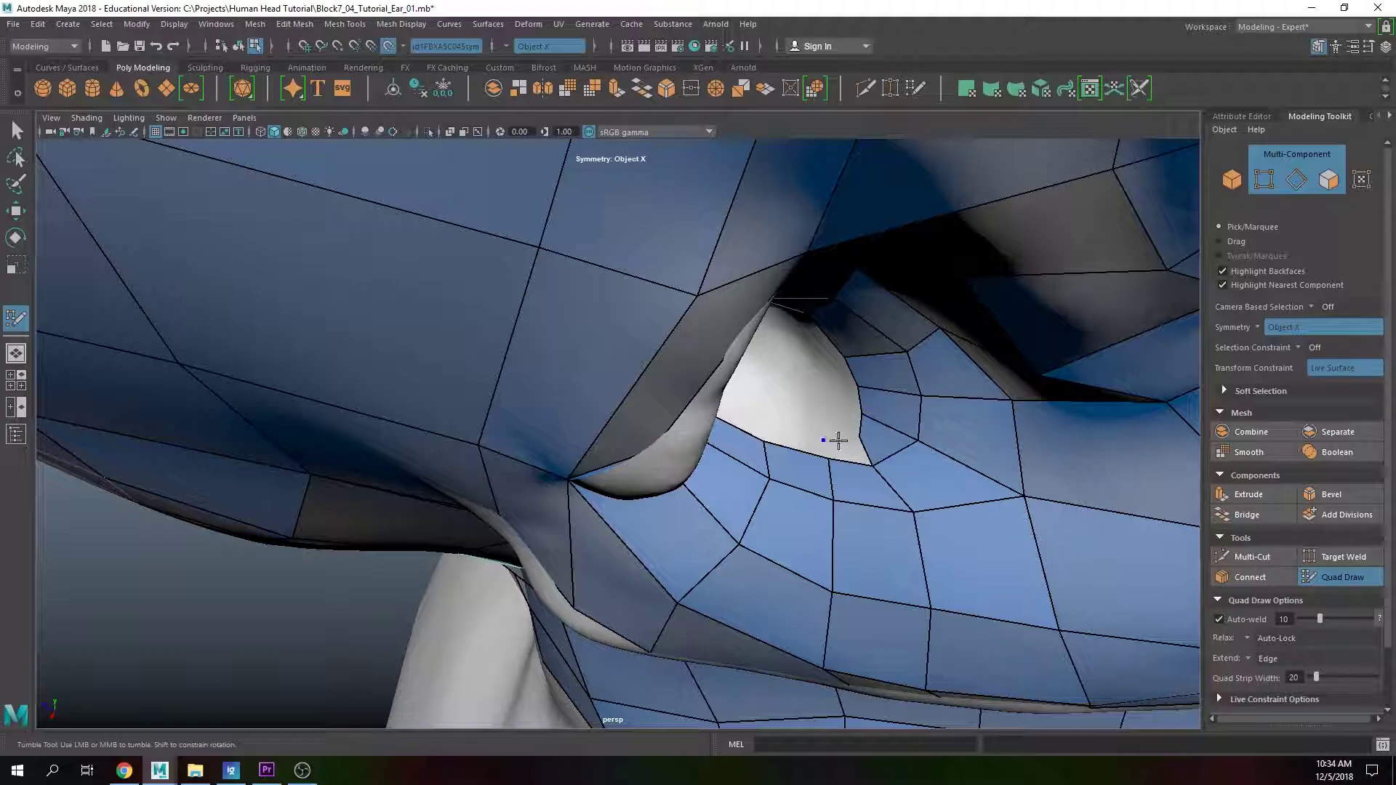
Step: Extend the inner ring with quads along the lower rim of the ear canal hole
{"action": "left_click_drag", "start_coordinate": [839, 441], "coordinate": [788, 452], "text": "alt"}
{"action": "middle_click_drag", "start_coordinate": [788, 509], "coordinate": [792, 436], "text": "alt"}
{"action": "right_click_drag", "start_coordinate": [793, 436], "coordinate": [826, 430], "text": "alt"}
{"action": "left_click_drag", "start_coordinate": [827, 430], "coordinate": [741, 359], "text": "alt"}
{"action": "left_click", "coordinate": [791, 422], "text": "shift"}
{"action": "middle_click_drag", "start_coordinate": [741, 359], "coordinate": [821, 397], "text": "alt"}
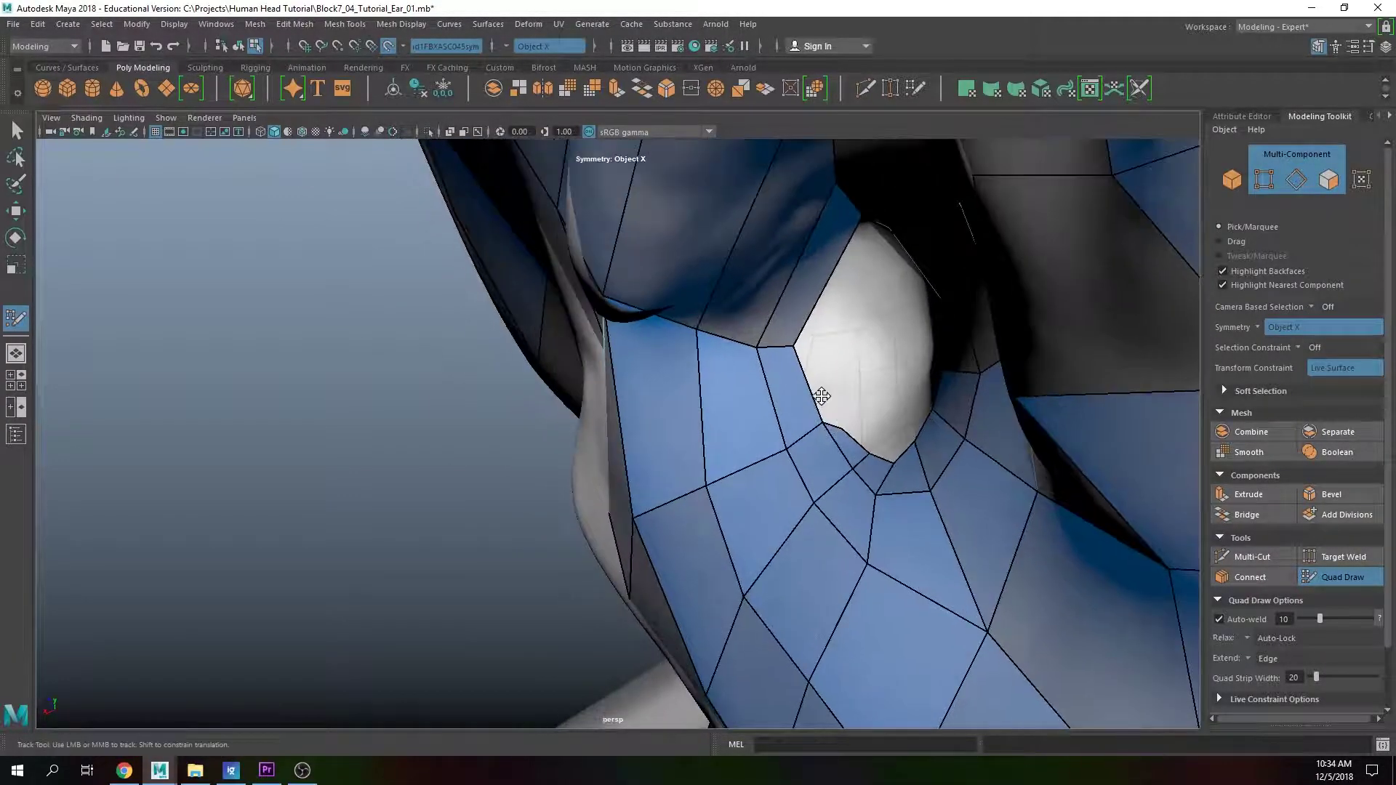
Step: Close the inner ring with quads at the lower front corner and along the front side of the ear canal hole
{"action": "left_click_drag", "start_coordinate": [821, 398], "coordinate": [816, 389], "text": "alt"}
{"action": "left_click", "coordinate": [816, 397], "text": "shift"}
{"action": "left_click_drag", "start_coordinate": [812, 460], "coordinate": [860, 327], "text": "alt"}
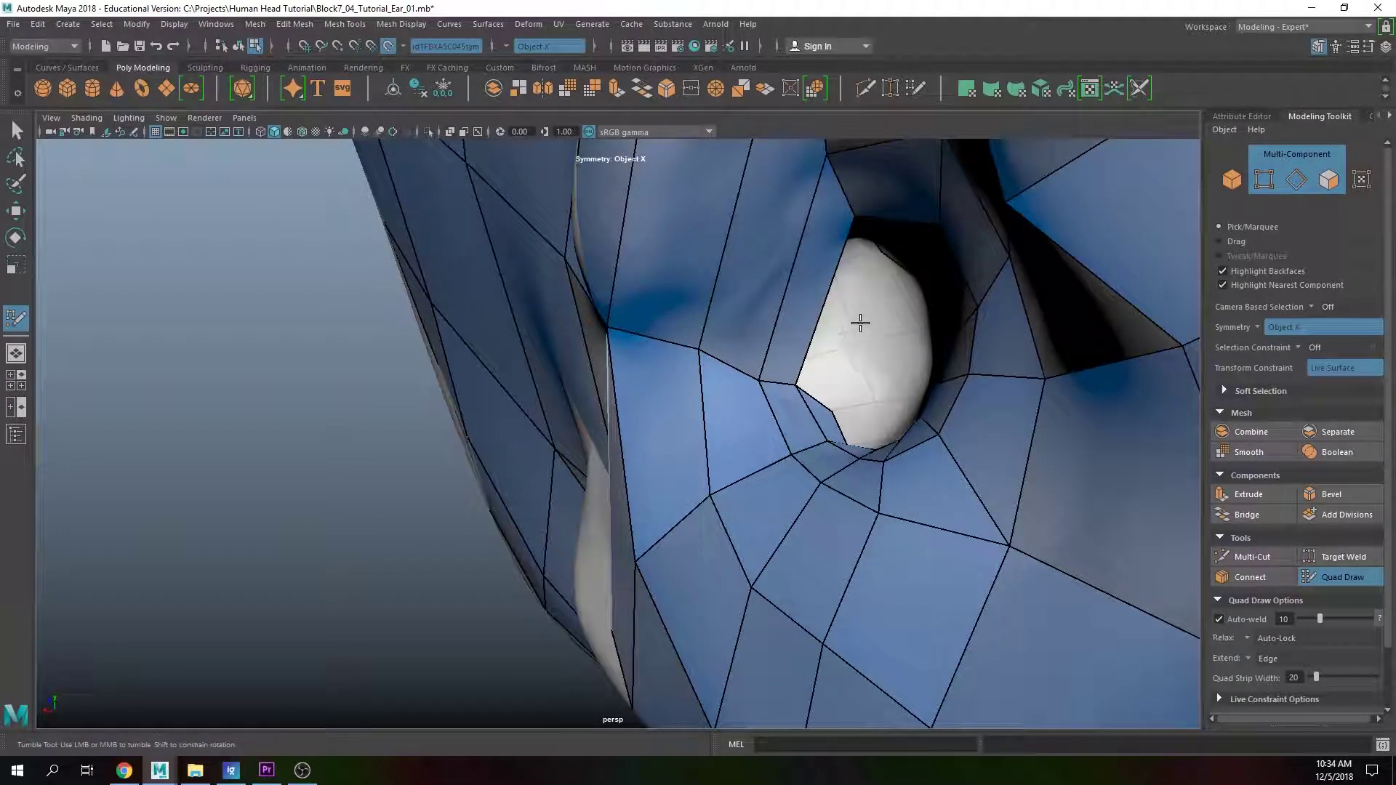
{"action": "left_click", "coordinate": [866, 297]}
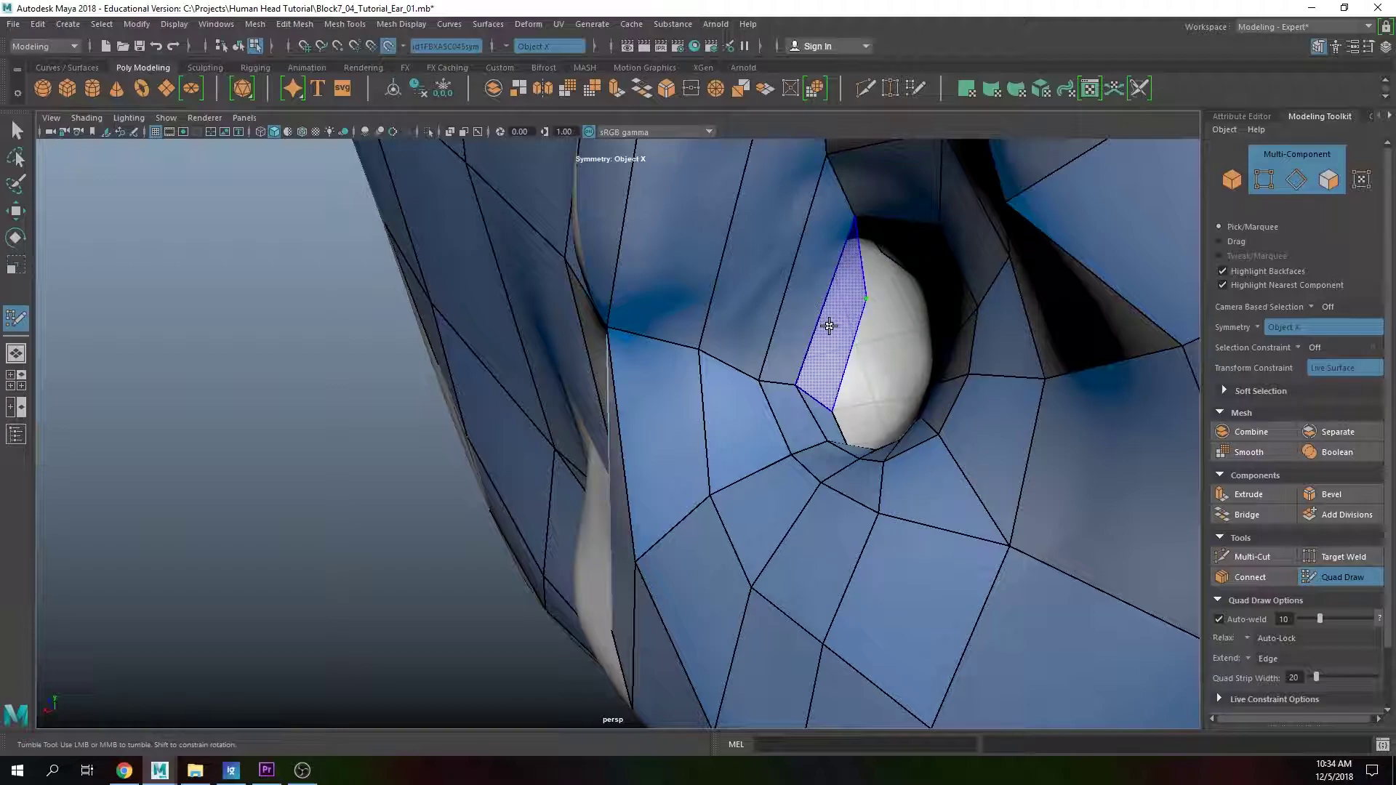
{"action": "left_click_drag", "start_coordinate": [873, 318], "coordinate": [835, 354], "text": "alt"}
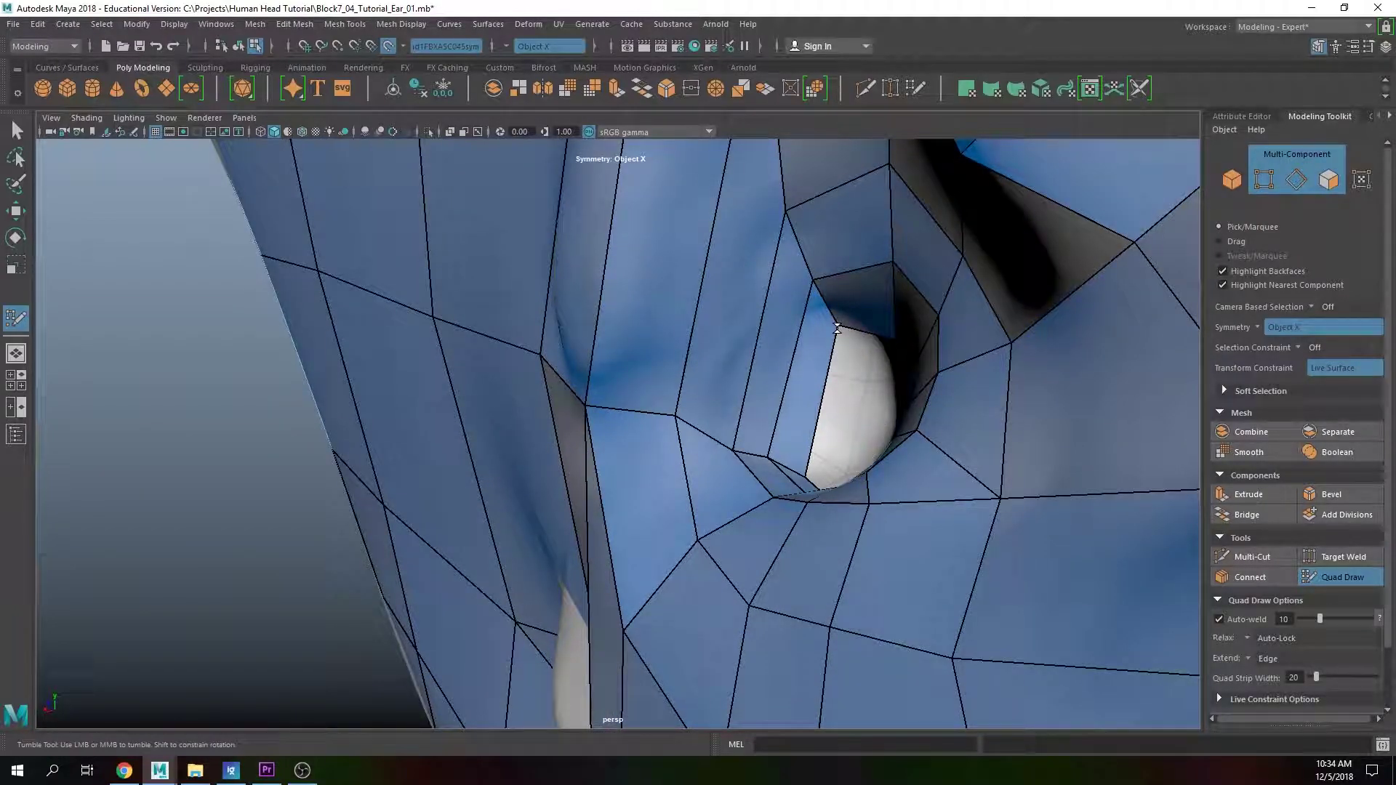
Step: Relax the vertices of the new ring around the lower and back rim of the ear canal
{"action": "right_click_drag", "start_coordinate": [830, 355], "coordinate": [895, 355], "text": "alt"}
{"action": "mouse_move", "coordinate": [938, 383]}
{"action": "left_mouse_down", "text": "alt"}
{"action": "mouse_move", "coordinate": [888, 361]}
{"action": "mouse_move", "coordinate": [850, 312]}
{"action": "mouse_move", "coordinate": [887, 334]}
{"action": "mouse_move", "coordinate": [852, 481]}
{"action": "mouse_move", "coordinate": [768, 485]}
{"action": "left_mouse_up", "text": "alt"}
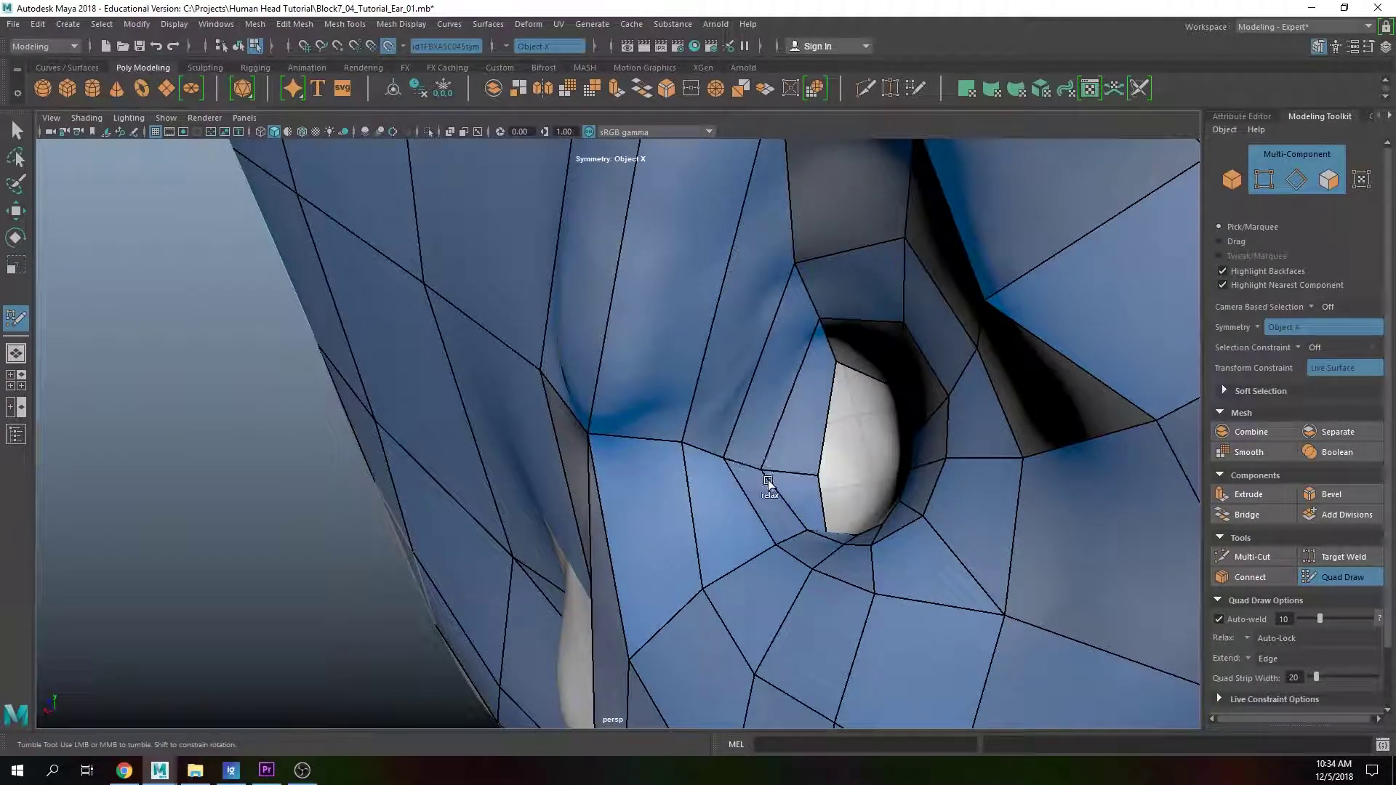
{"action": "left_click_drag", "start_coordinate": [834, 525], "coordinate": [847, 555], "text": "alt"}
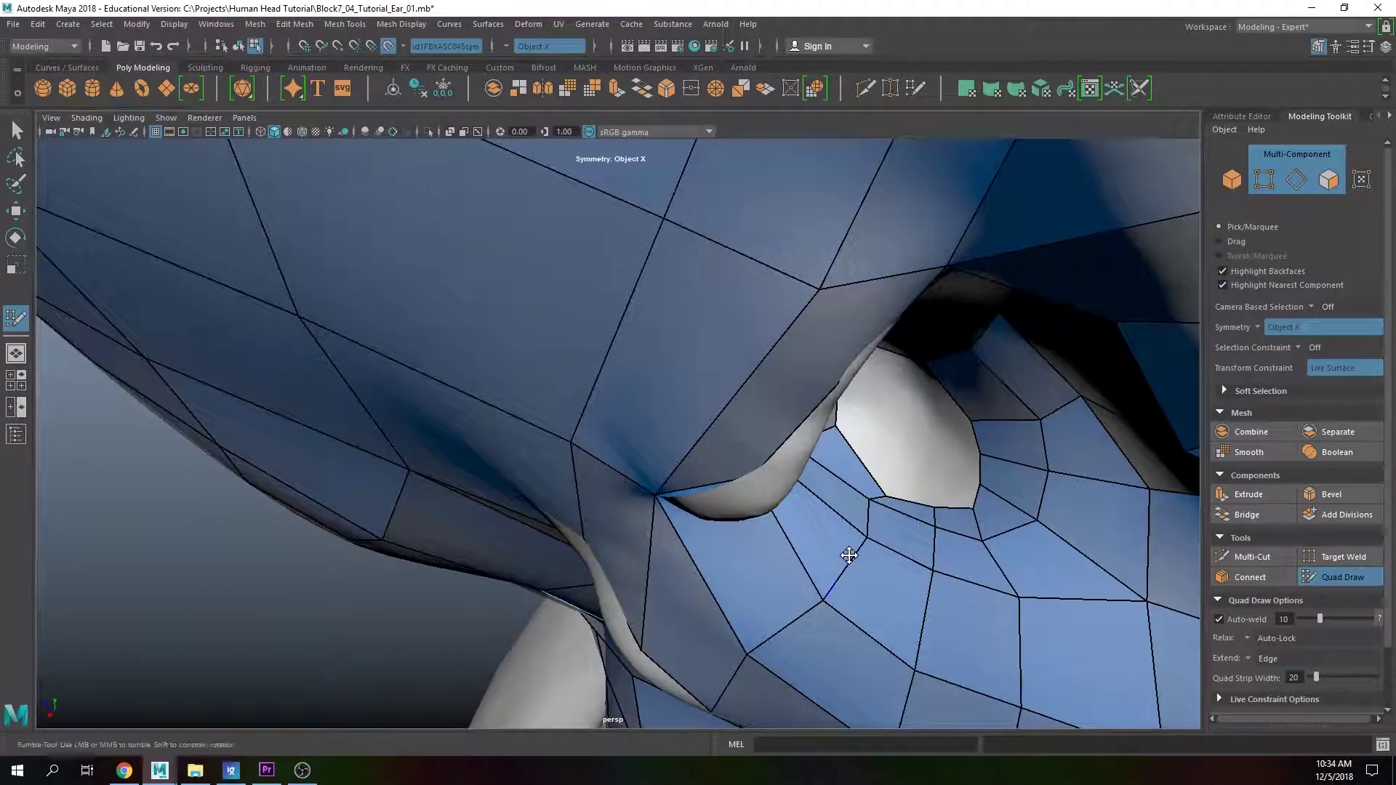
{"action": "mouse_move", "coordinate": [882, 474]}
{"action": "left_mouse_down", "text": "shift"}
{"action": "mouse_move", "coordinate": [886, 522]}
{"action": "mouse_move", "coordinate": [879, 506]}
{"action": "left_mouse_up", "text": "shift"}
{"action": "mouse_move", "coordinate": [957, 528]}
{"action": "left_mouse_down", "text": "shift"}
{"action": "mouse_move", "coordinate": [1003, 462]}
{"action": "mouse_move", "coordinate": [1018, 513]}
{"action": "left_mouse_up", "text": "shift"}
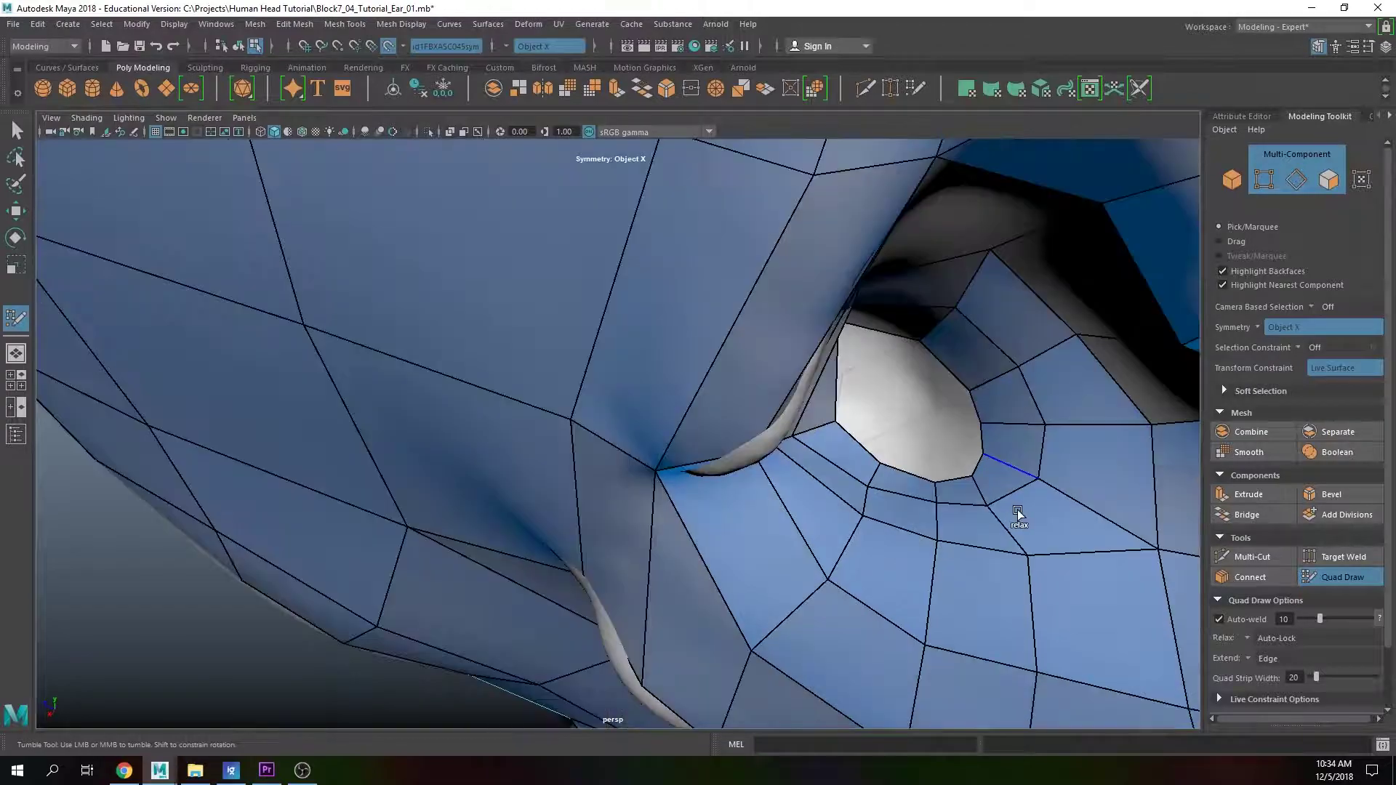
{"action": "mouse_move", "coordinate": [1024, 464]}
{"action": "left_mouse_down", "text": "shift"}
{"action": "mouse_move", "coordinate": [950, 482]}
{"action": "mouse_move", "coordinate": [978, 476]}
{"action": "mouse_move", "coordinate": [1005, 421]}
{"action": "mouse_move", "coordinate": [966, 368]}
{"action": "left_mouse_up", "text": "shift"}
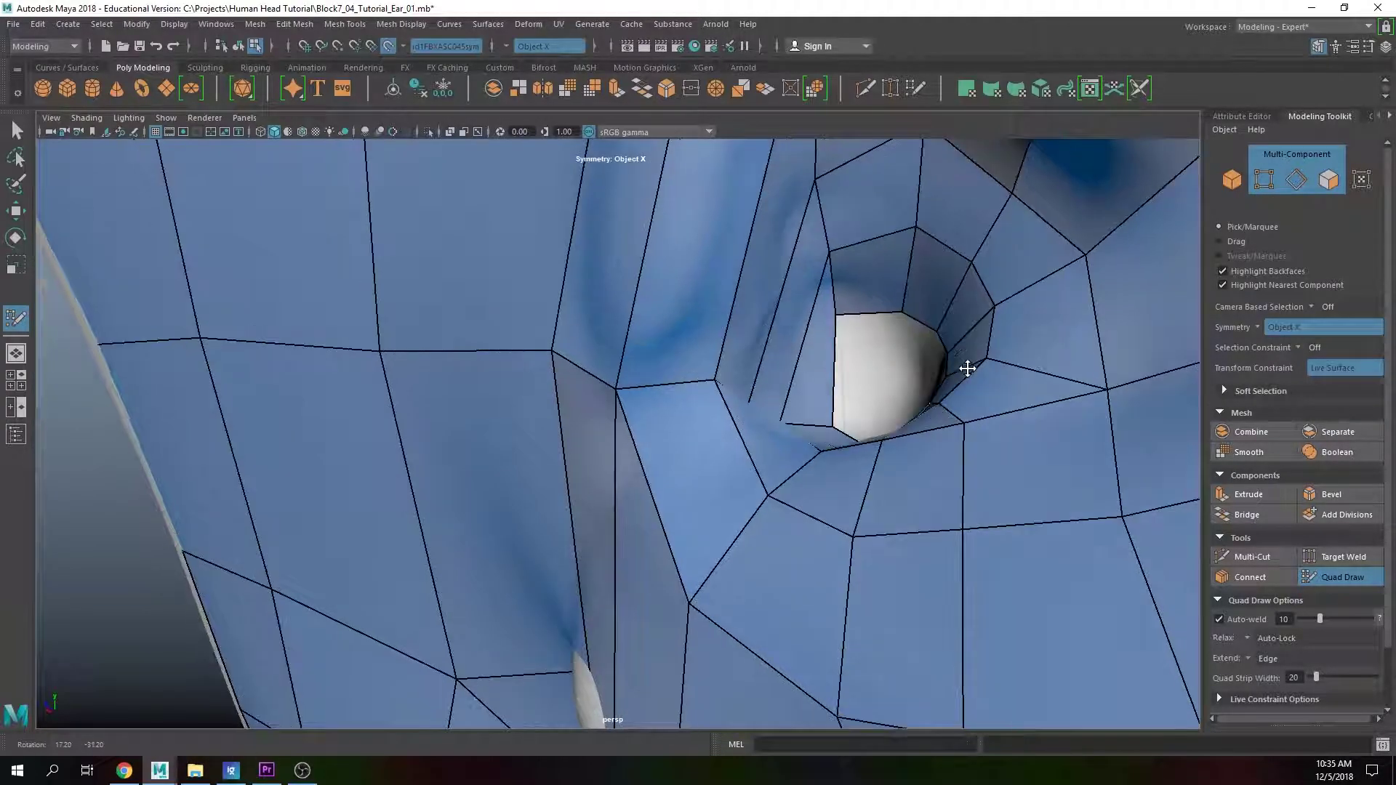
Step: Fill a tall quad across the front part of the remaining ear canal opening
{"action": "left_click_drag", "start_coordinate": [839, 314], "coordinate": [900, 315], "text": "alt"}
{"action": "scroll", "coordinate": [937, 395], "scroll_direction": "down", "scroll_amount": 6}
{"action": "left_click_drag", "start_coordinate": [766, 417], "coordinate": [720, 396], "text": "alt"}
{"action": "right_click_drag", "start_coordinate": [720, 396], "coordinate": [793, 408], "text": "alt"}
{"action": "mouse_move", "coordinate": [793, 408]}
{"action": "left_mouse_down", "text": "alt"}
{"action": "mouse_move", "coordinate": [694, 392]}
{"action": "mouse_move", "coordinate": [711, 433]}
{"action": "left_mouse_up", "text": "alt"}
{"action": "scroll", "coordinate": [702, 382], "scroll_direction": "up", "scroll_amount": 3}
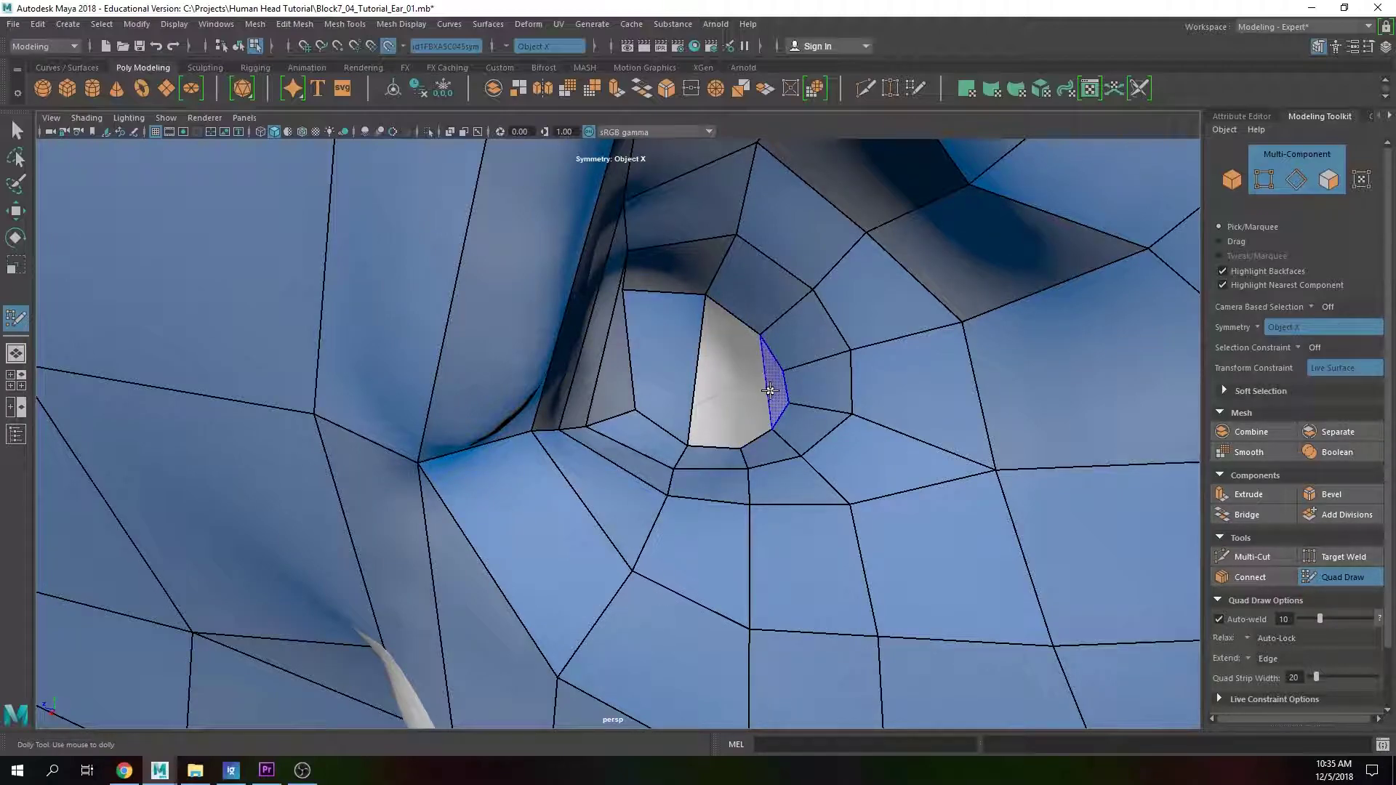
Step: Close the rest of the ear canal opening with vertical quads and a narrow triangle at the back rim
{"action": "scroll", "coordinate": [767, 396], "scroll_direction": "up", "scroll_amount": 3}
{"action": "middle_click_drag", "start_coordinate": [773, 396], "coordinate": [727, 416], "text": "alt"}
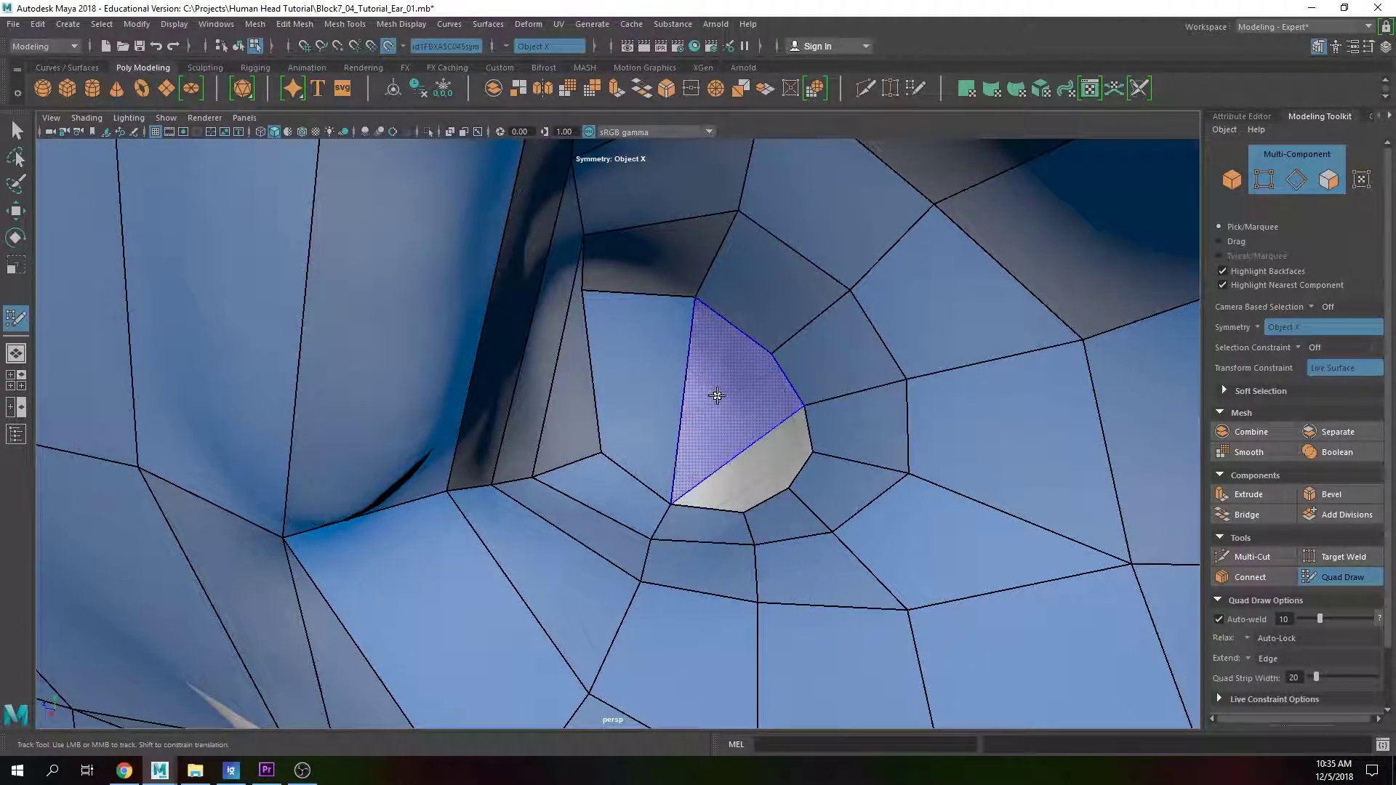
{"action": "left_click", "coordinate": [733, 417]}
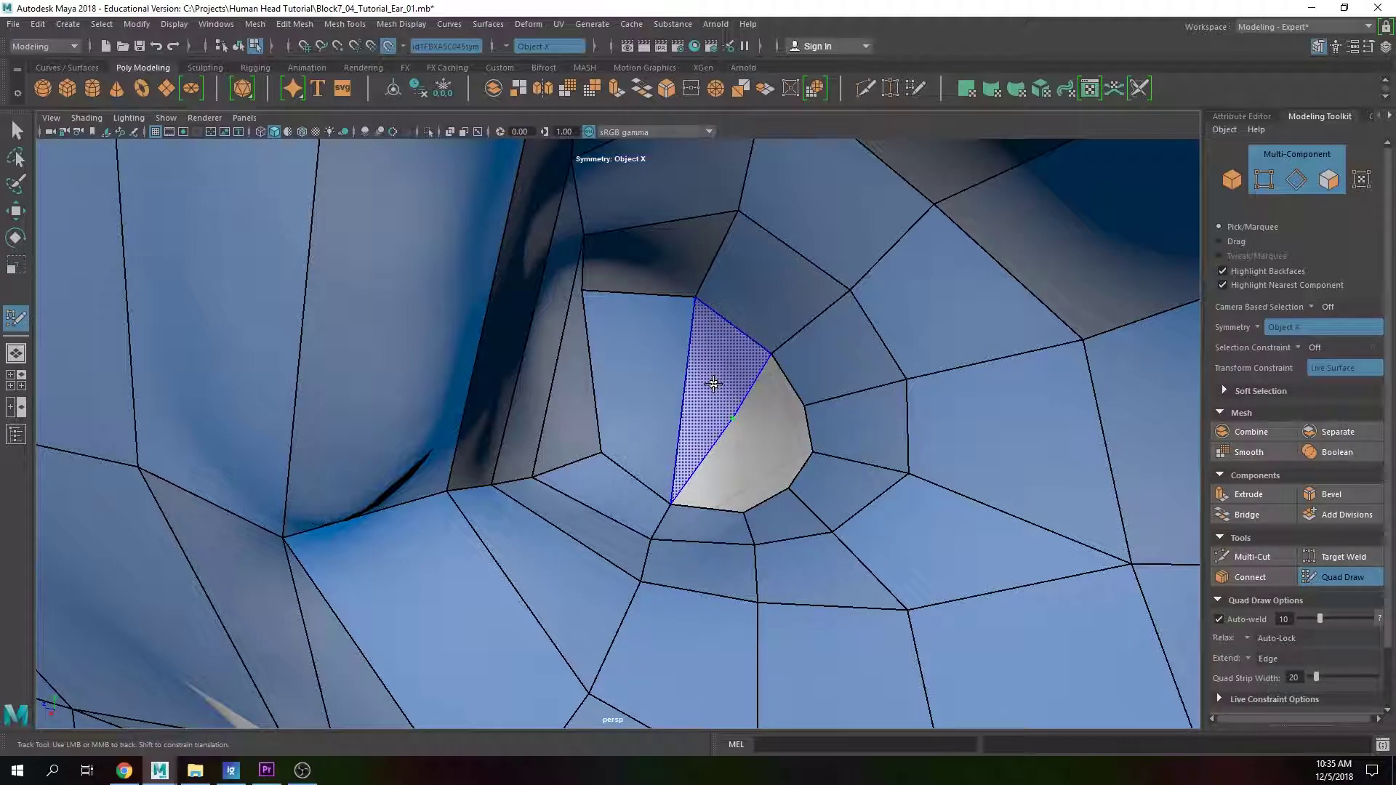
{"action": "mouse_move", "coordinate": [731, 419]}
{"action": "left_mouse_down"}
{"action": "mouse_move", "coordinate": [698, 465]}
{"action": "mouse_move", "coordinate": [720, 503]}
{"action": "mouse_move", "coordinate": [744, 509]}
{"action": "left_mouse_up"}
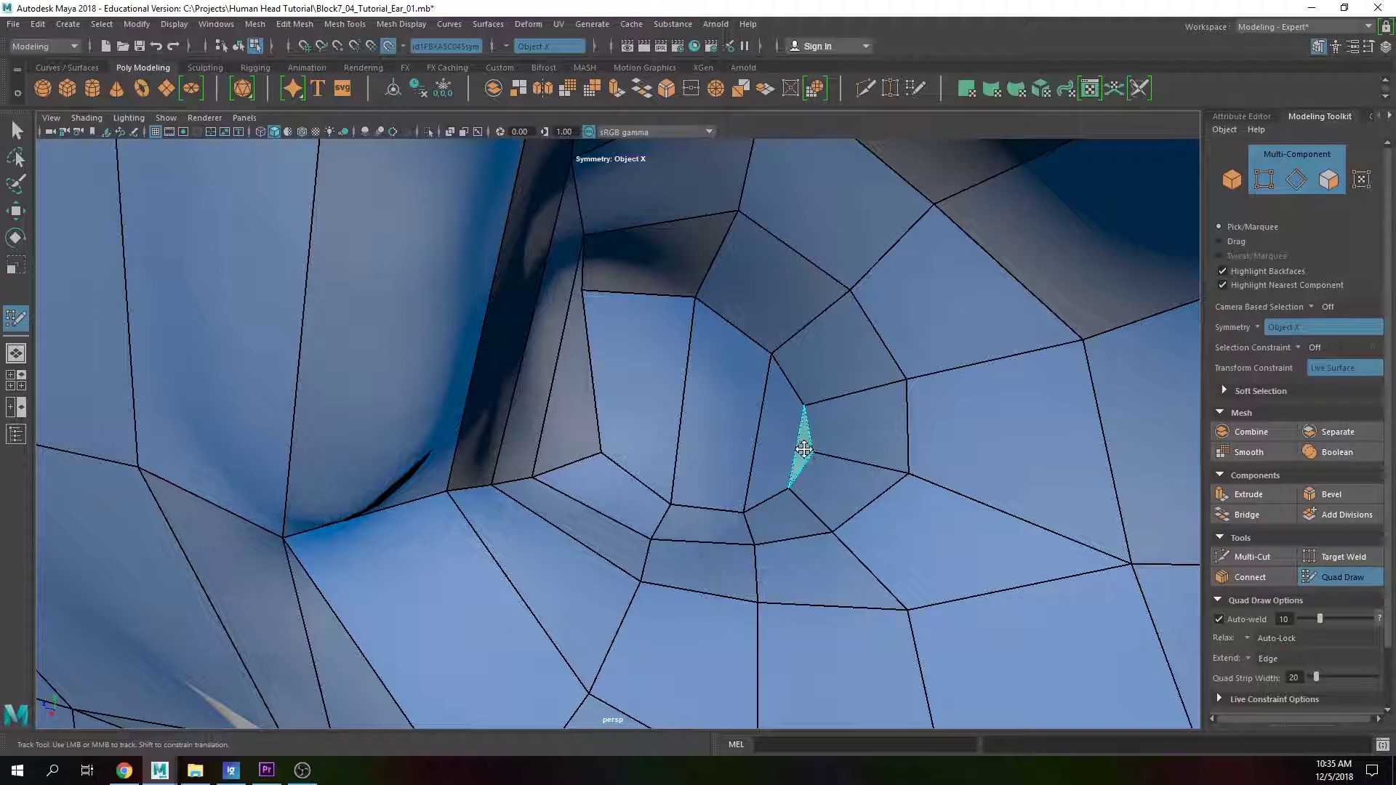
{"action": "scroll", "coordinate": [760, 454], "scroll_direction": "up", "scroll_amount": 2}
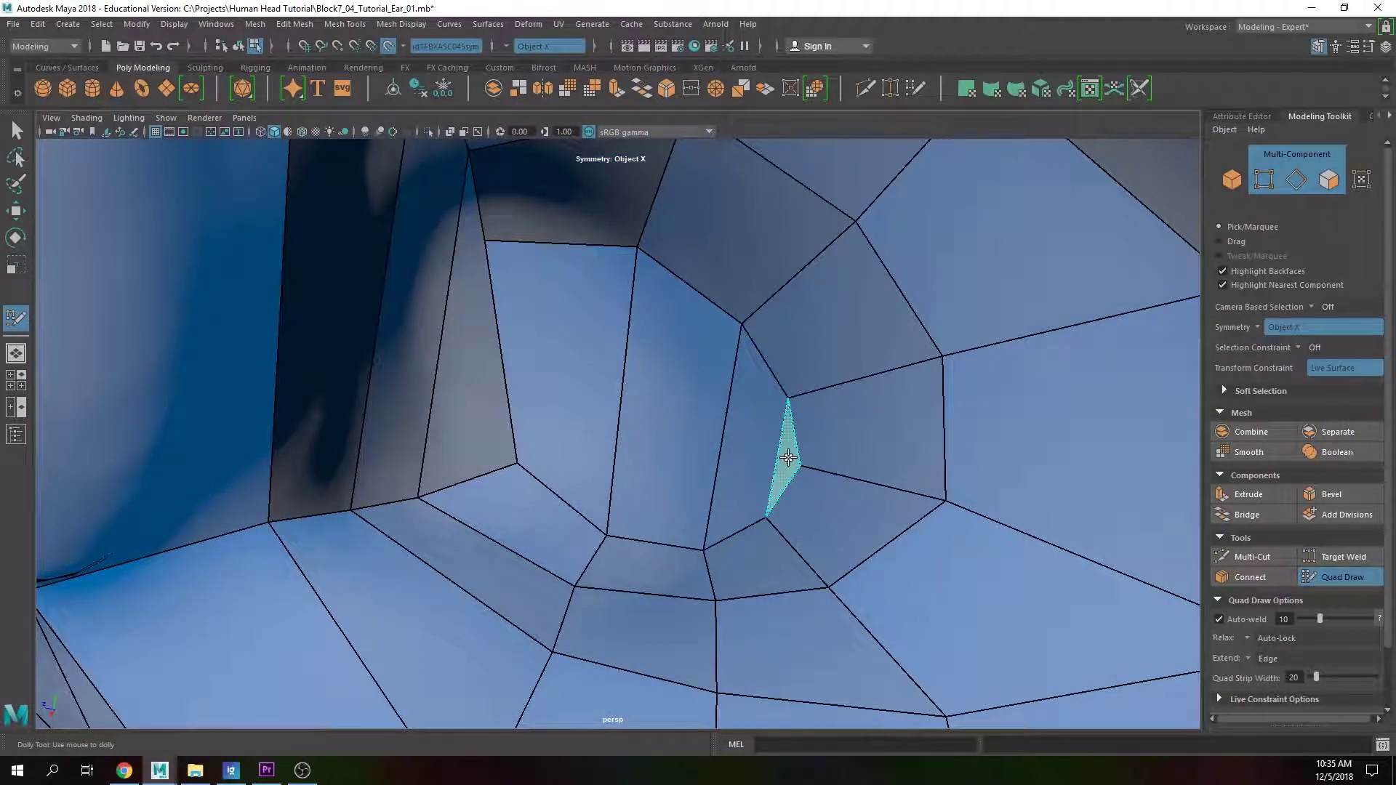
{"action": "scroll", "coordinate": [748, 414], "scroll_direction": "down", "scroll_amount": 2}
{"action": "scroll", "coordinate": [668, 431], "scroll_direction": "down", "scroll_amount": 1}
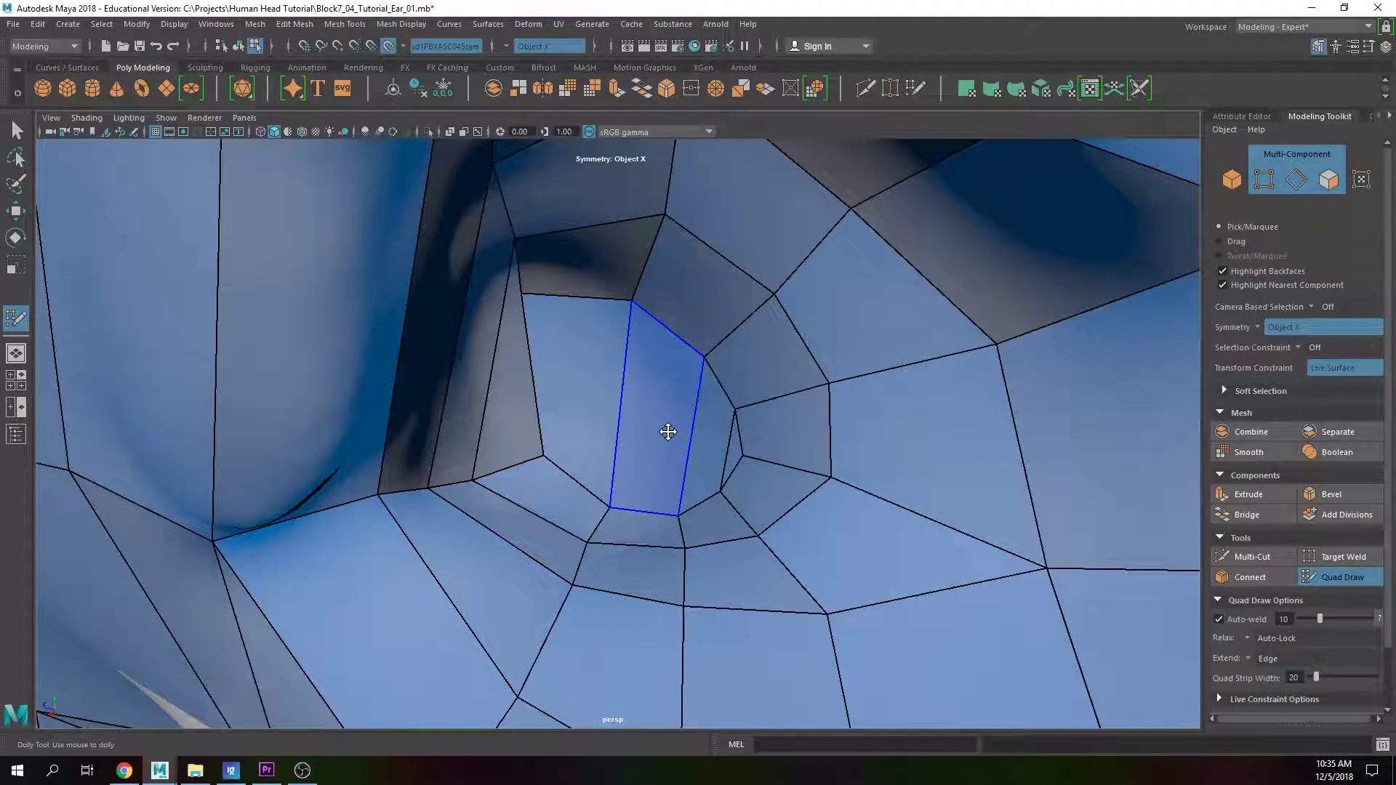
{"action": "scroll", "coordinate": [668, 432], "scroll_direction": "down", "scroll_amount": 1}
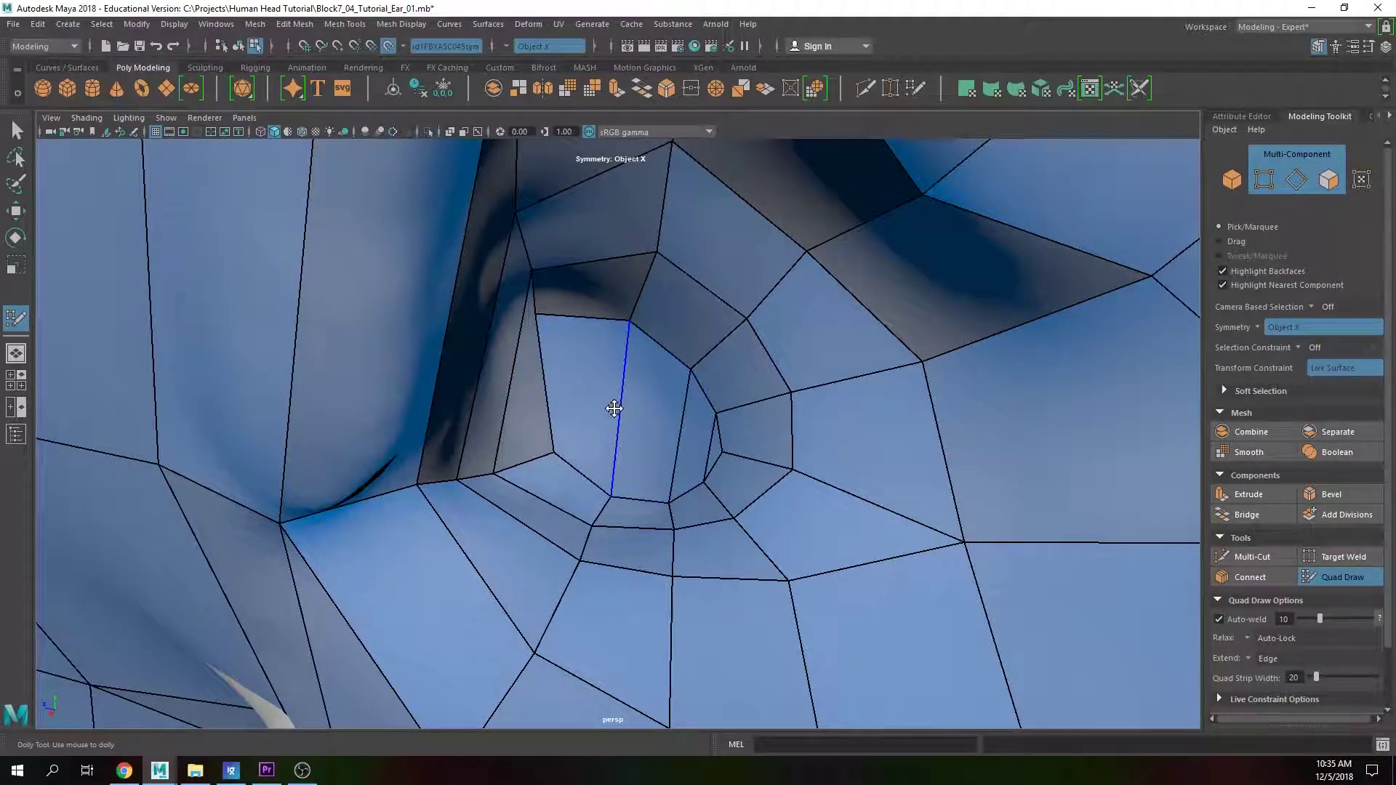
Step: Insert an edge loop running from the cheek through the front of the ear and across the ear canal floor
{"action": "scroll", "coordinate": [621, 406], "scroll_direction": "down", "scroll_amount": 4}
{"action": "mouse_move", "coordinate": [570, 399]}
{"action": "left_mouse_down", "text": "alt"}
{"action": "mouse_move", "coordinate": [627, 387]}
{"action": "mouse_move", "coordinate": [557, 408]}
{"action": "mouse_move", "coordinate": [593, 387]}
{"action": "left_mouse_up", "text": "alt"}
{"action": "scroll", "coordinate": [626, 387], "scroll_direction": "down", "scroll_amount": 5}
{"action": "key", "text": "ctrl"}
{"action": "left_click_drag", "start_coordinate": [685, 389], "coordinate": [523, 383], "text": "alt"}
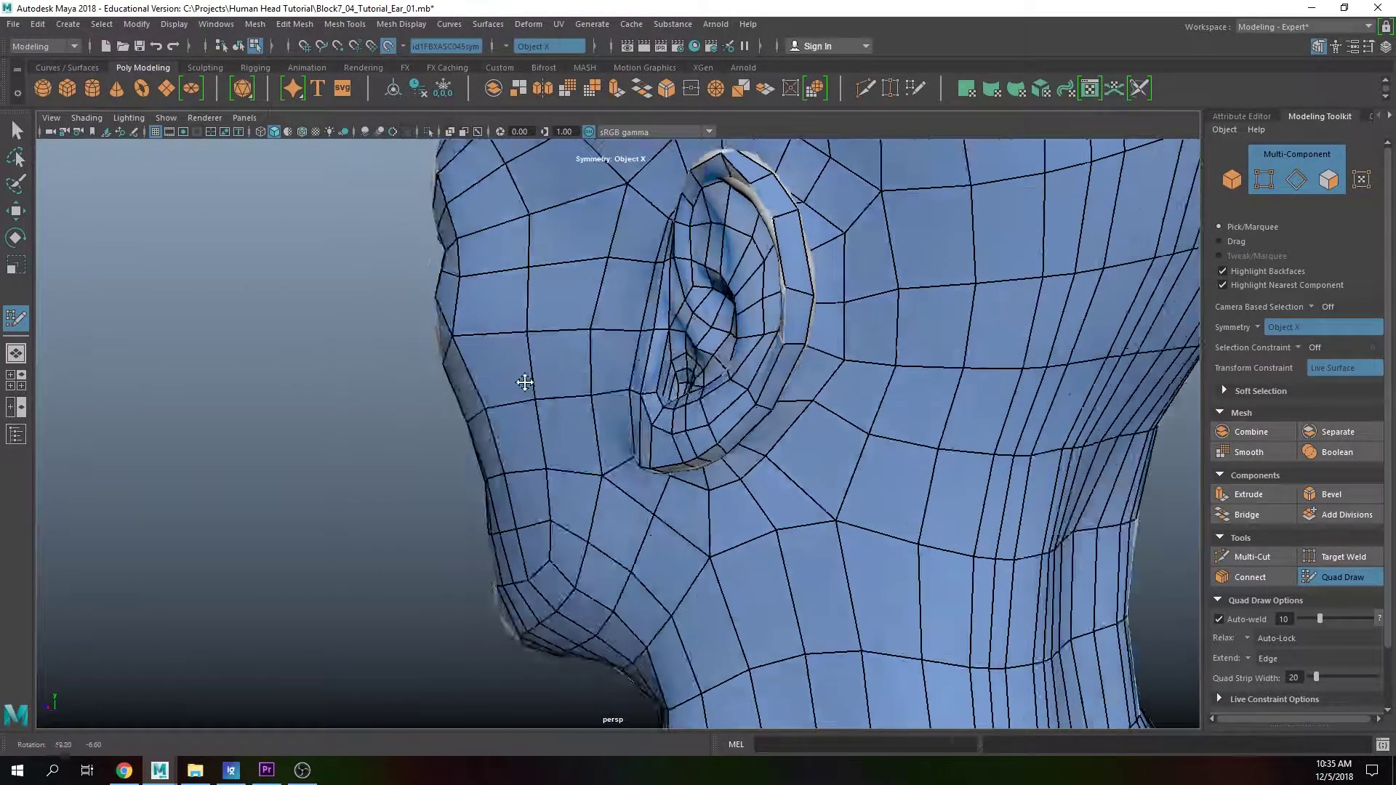
{"action": "scroll", "coordinate": [562, 404], "scroll_direction": "up", "scroll_amount": 5}
{"action": "scroll", "coordinate": [616, 335], "scroll_direction": "up", "scroll_amount": 4}
{"action": "key", "text": "ctrl"}
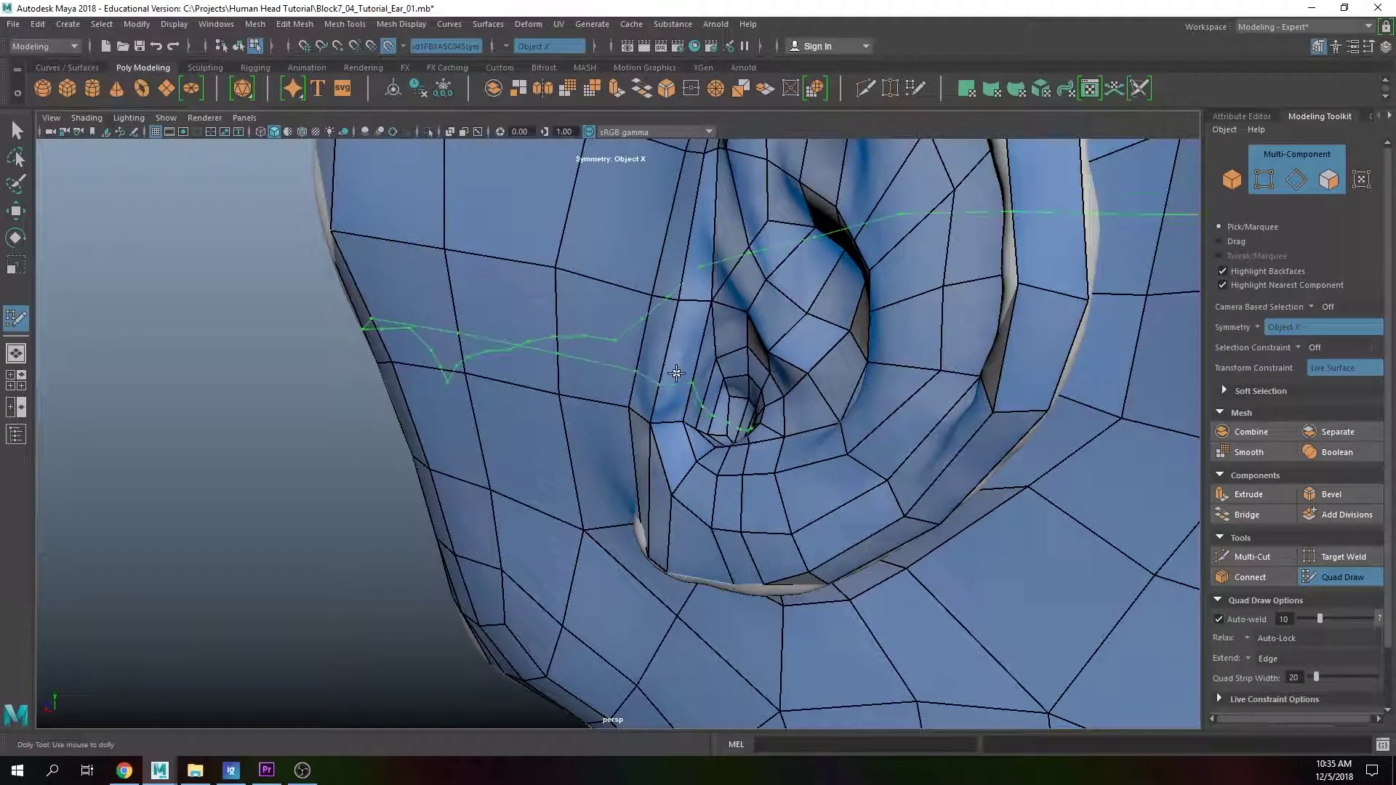
{"action": "left_click_drag", "start_coordinate": [640, 412], "coordinate": [596, 390], "text": "alt"}
{"action": "left_click_drag", "start_coordinate": [505, 287], "coordinate": [804, 458], "text": "alt"}
{"action": "scroll", "coordinate": [751, 414], "scroll_direction": "up", "scroll_amount": 3}
{"action": "scroll", "coordinate": [791, 449], "scroll_direction": "up", "scroll_amount": 2}
{"action": "middle_click_drag", "start_coordinate": [791, 450], "coordinate": [785, 439], "text": "alt"}
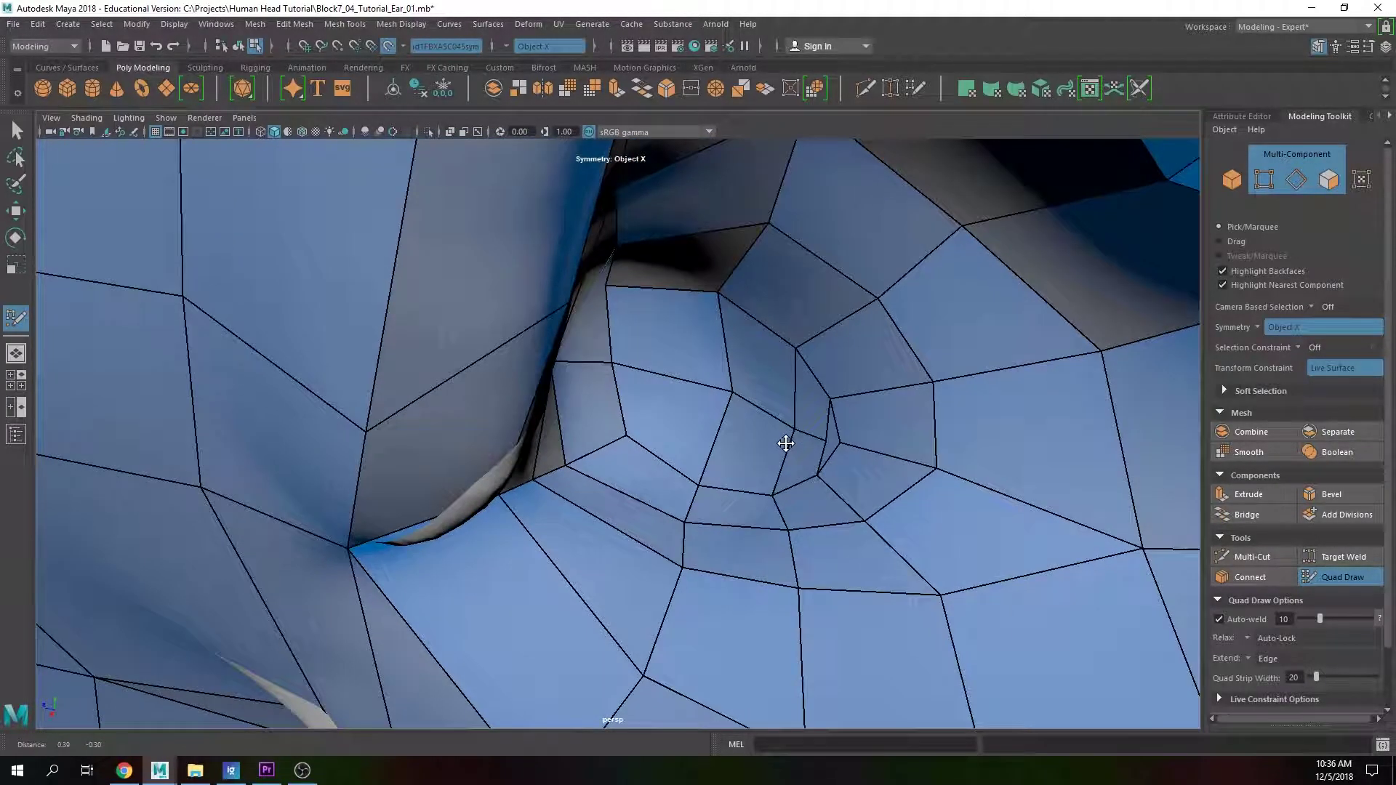
Step: Reposition the front rim vertices of the ear canal into a rounder outline and relax the edges across its floor
{"action": "left_click_drag", "start_coordinate": [778, 439], "coordinate": [705, 418], "text": "alt"}
{"action": "left_click_drag", "start_coordinate": [577, 365], "coordinate": [567, 362]}
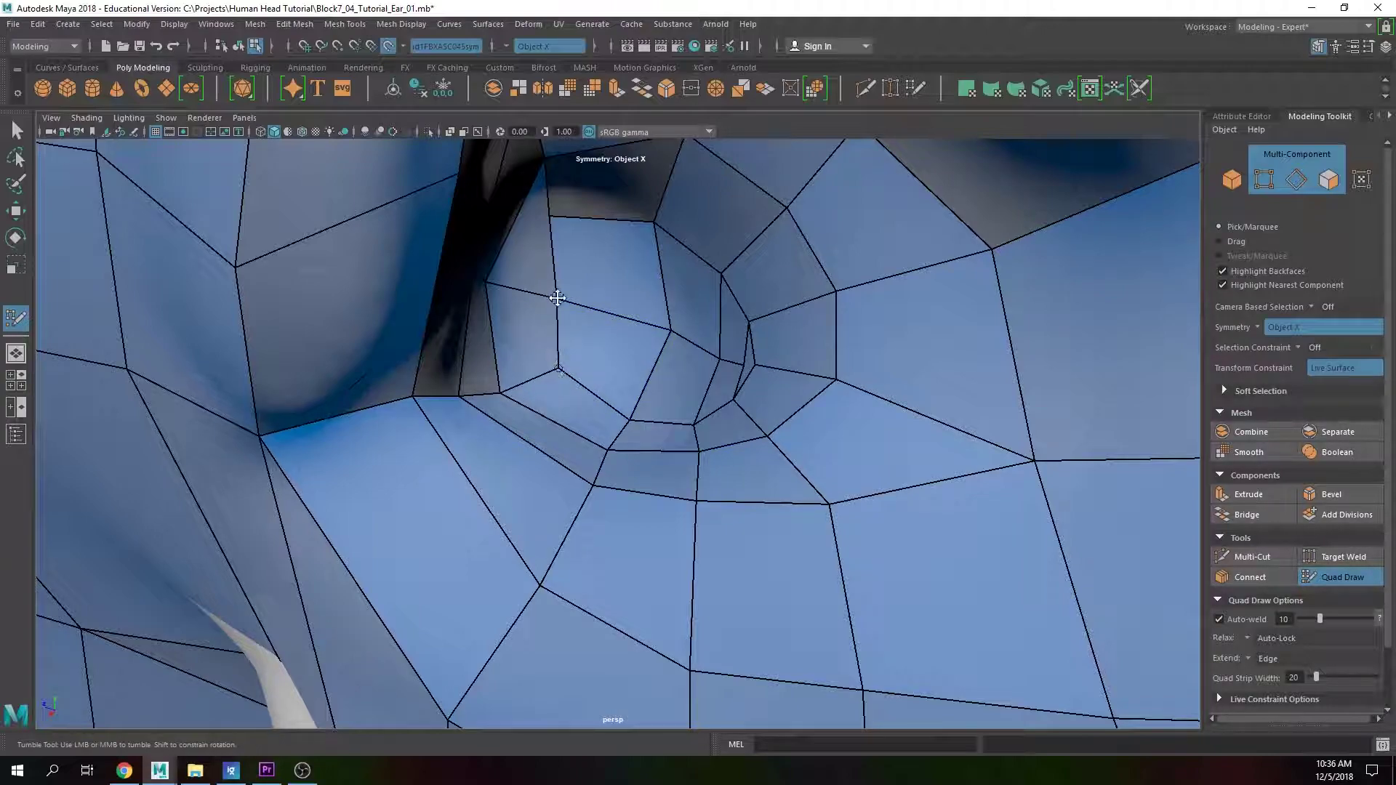
{"action": "left_click_drag", "start_coordinate": [556, 217], "coordinate": [578, 239]}
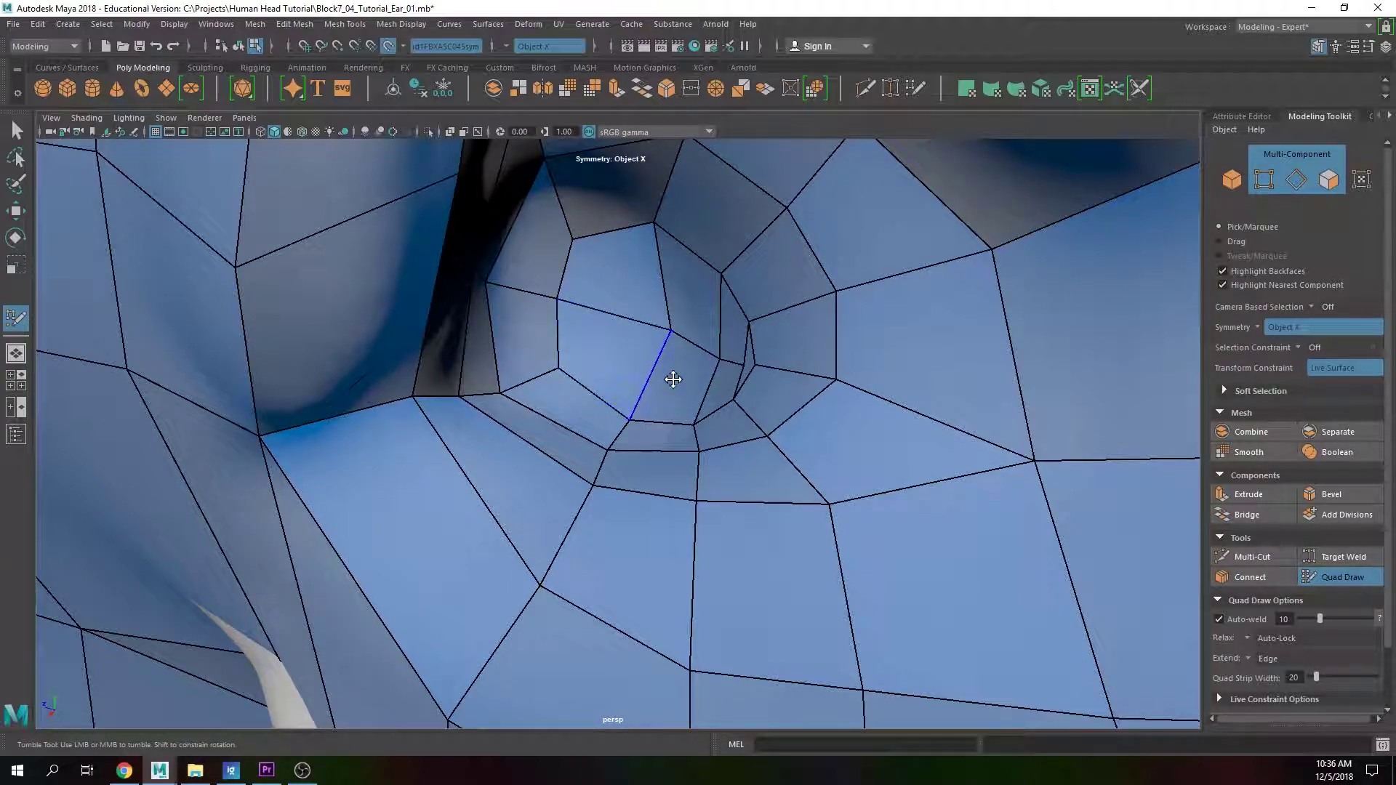
{"action": "mouse_move", "coordinate": [682, 333]}
{"action": "left_mouse_down", "text": "shift"}
{"action": "mouse_move", "coordinate": [670, 352]}
{"action": "mouse_move", "coordinate": [707, 368]}
{"action": "mouse_move", "coordinate": [728, 342]}
{"action": "left_mouse_up", "text": "shift"}
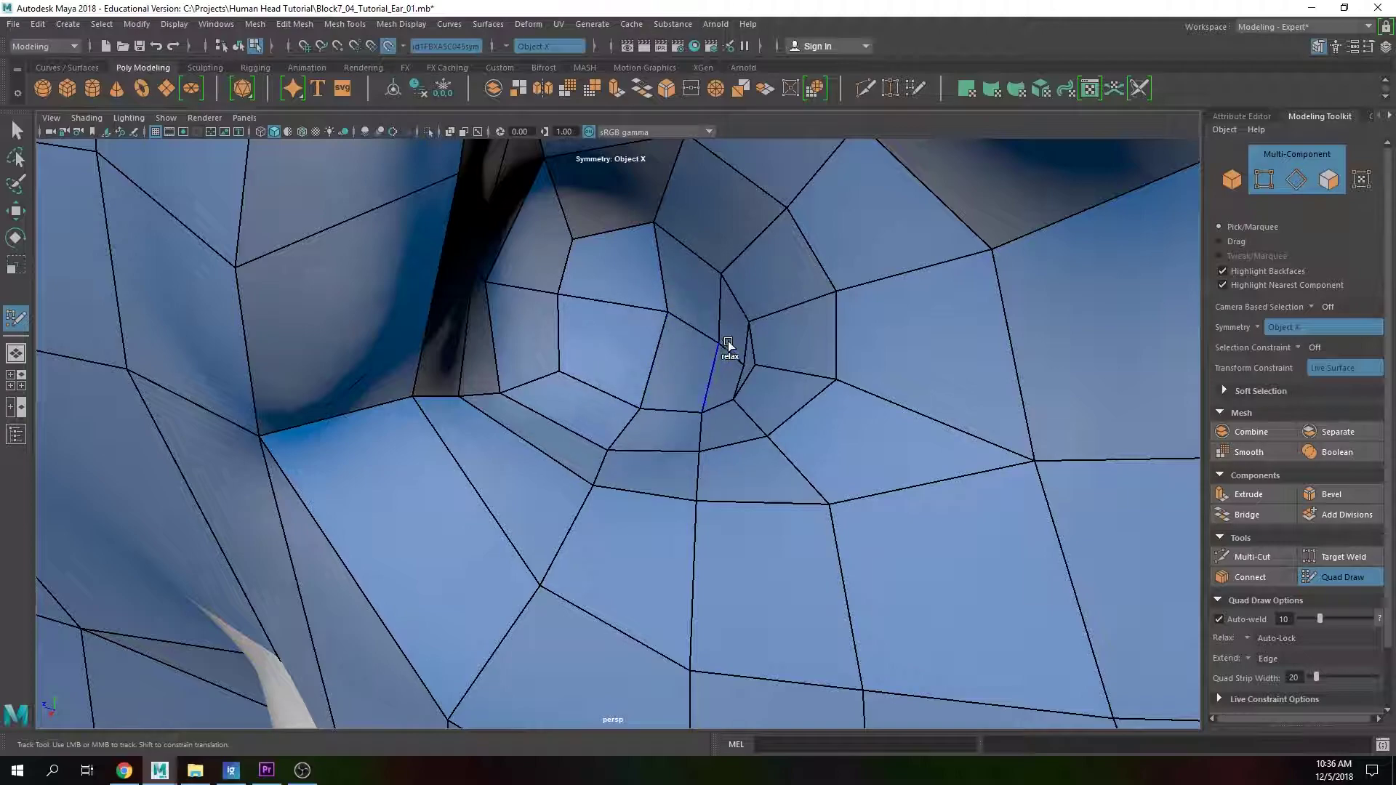
Step: Delete the faces covering the ear canal floor to reopen the hole
{"action": "left_click", "coordinate": [618, 278], "text": "ctrl+shift"}
{"action": "left_click", "coordinate": [613, 334], "text": "ctrl+shift"}
{"action": "left_click", "coordinate": [681, 314], "text": "ctrl+shift"}
{"action": "left_click", "coordinate": [675, 359], "text": "ctrl+shift"}
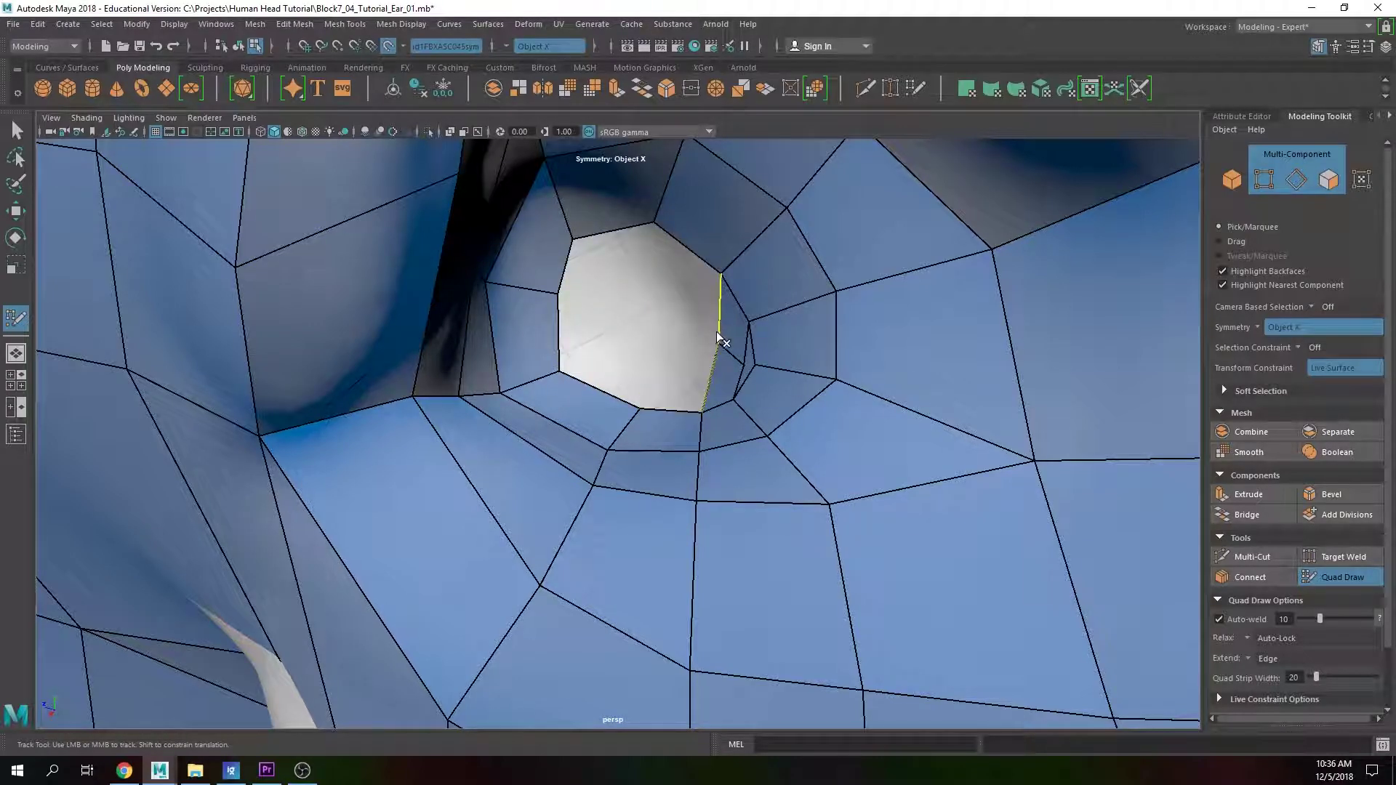
{"action": "left_click", "coordinate": [729, 371], "text": "ctrl+shift"}
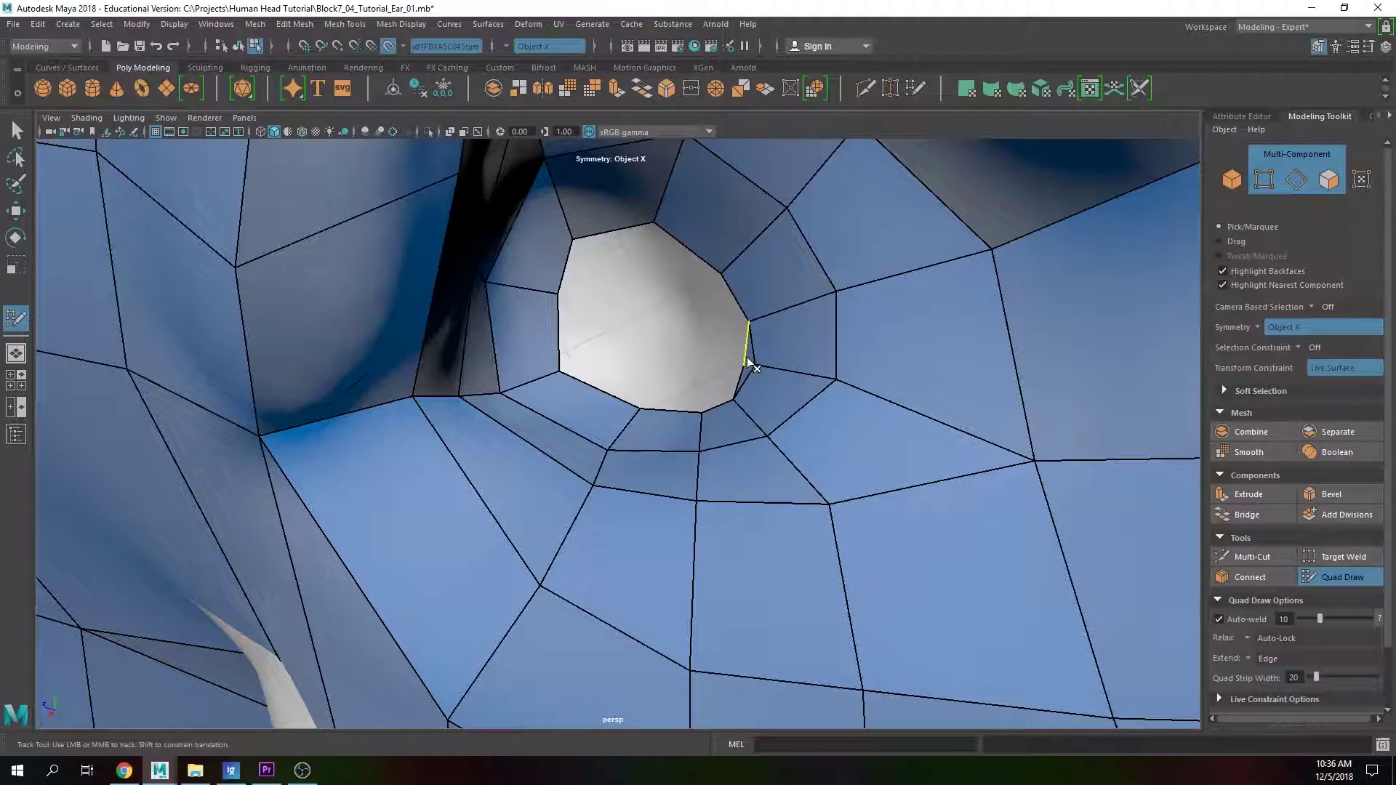
Step: Refill the ear canal floor with diagonal quads from its upper front rim to its lower back rim
{"action": "left_click", "coordinate": [599, 270], "text": "shift"}
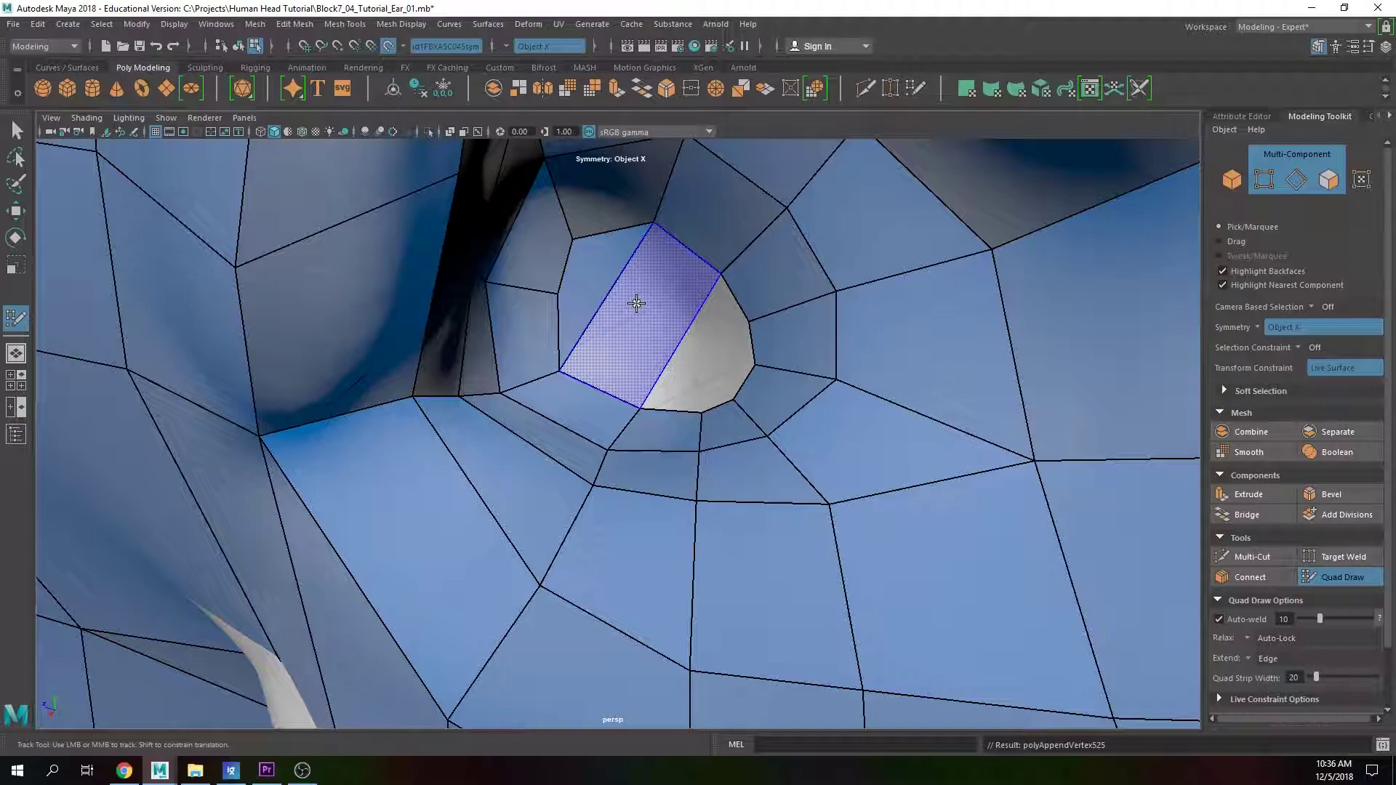
{"action": "left_click", "coordinate": [636, 303], "text": "shift"}
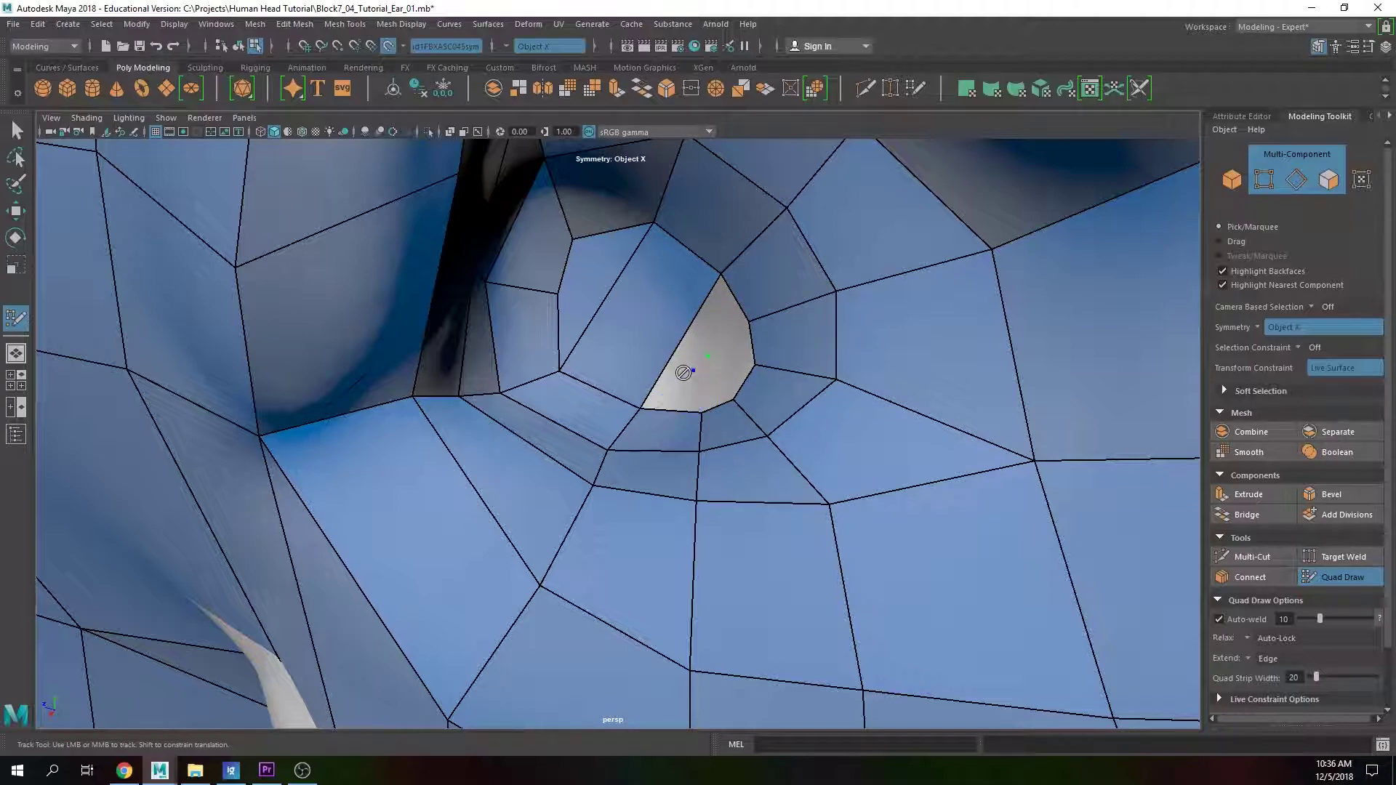
{"action": "left_click_drag", "start_coordinate": [708, 354], "coordinate": [746, 325]}
{"action": "left_click_drag", "start_coordinate": [698, 366], "coordinate": [721, 272]}
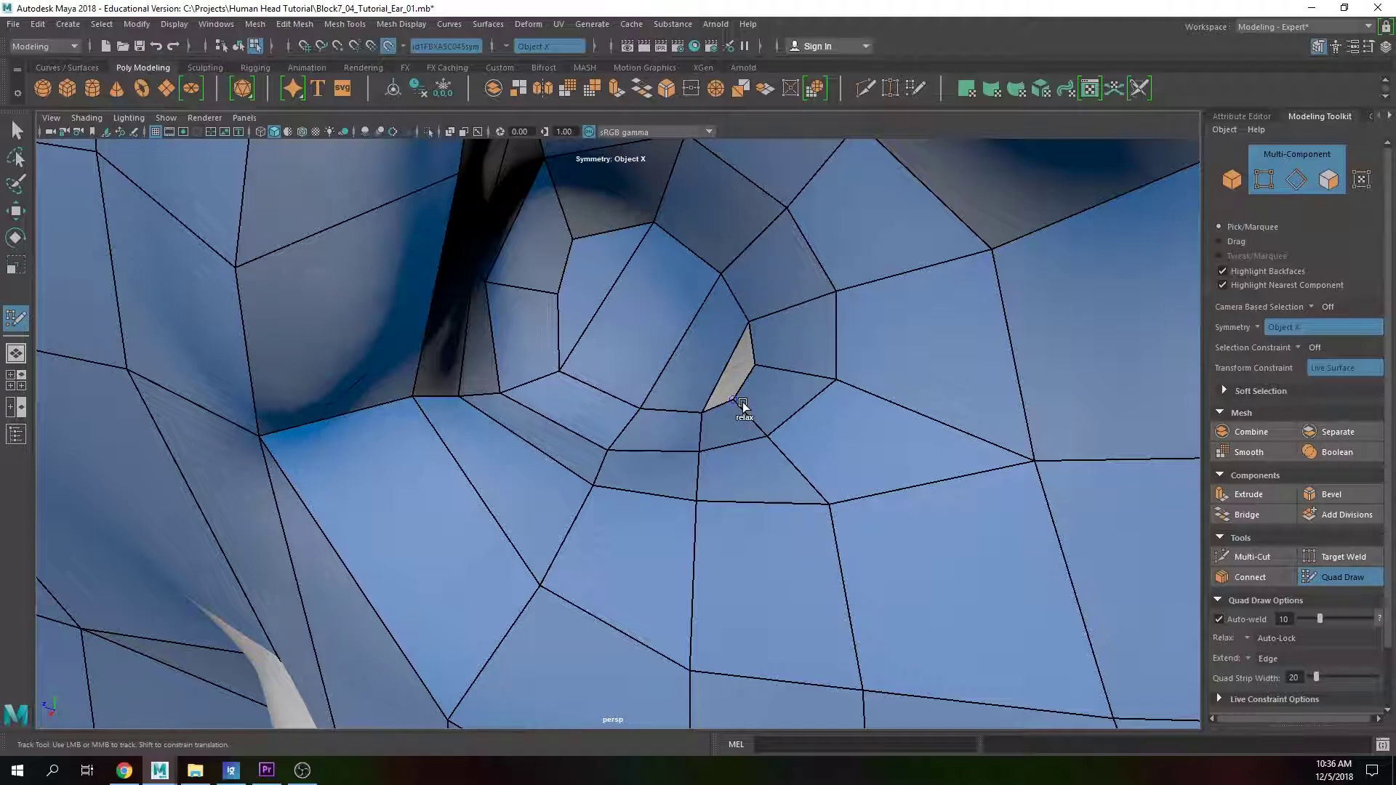
{"action": "mouse_move", "coordinate": [608, 302]}
{"action": "left_mouse_down", "text": "alt"}
{"action": "mouse_move", "coordinate": [655, 352]}
{"action": "mouse_move", "coordinate": [632, 389]}
{"action": "mouse_move", "coordinate": [538, 282]}
{"action": "left_mouse_up", "text": "alt"}
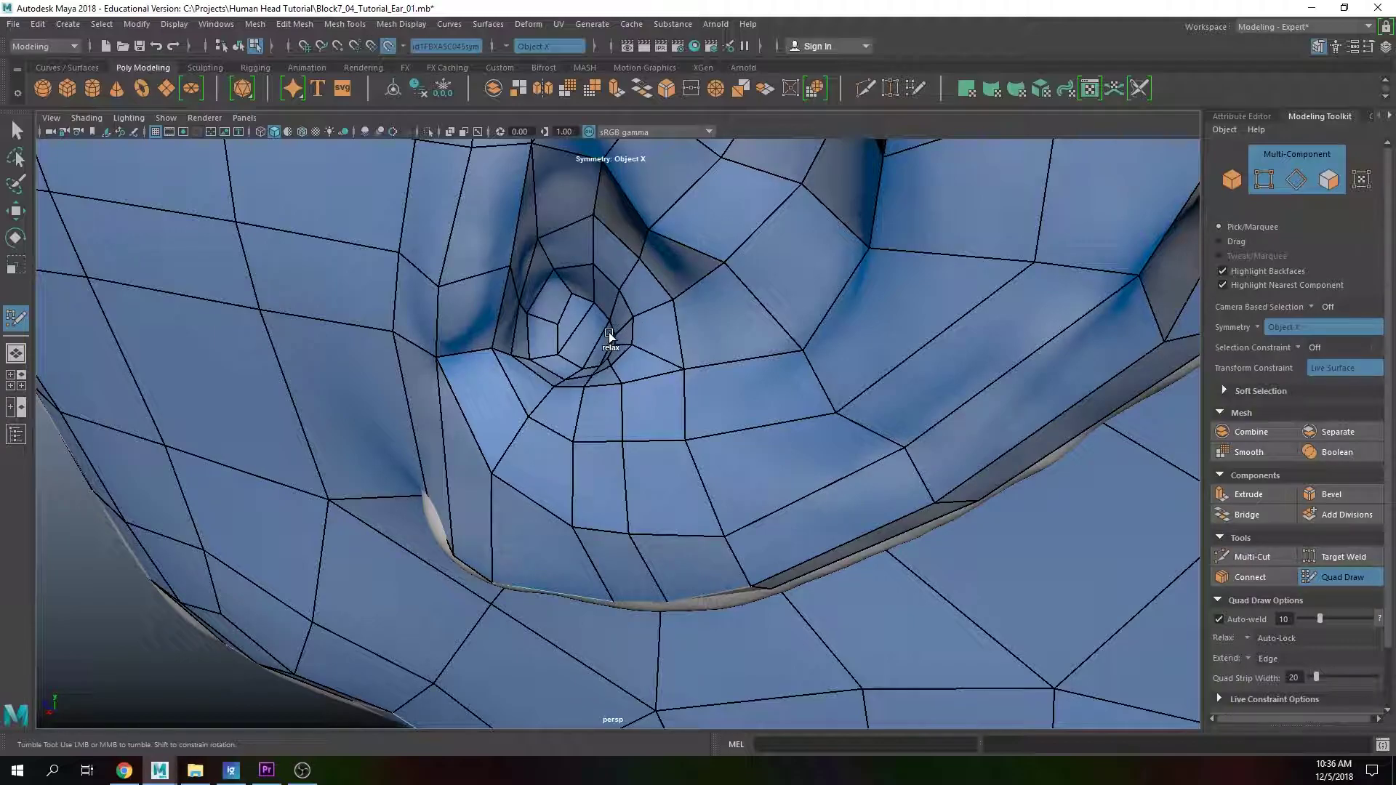
Step: Examine the head mesh's edge flow around the ear, cheek, face and neck from the side and three-quarter views
{"action": "scroll", "coordinate": [621, 329], "scroll_direction": "down", "scroll_amount": 5}
{"action": "left_click_drag", "start_coordinate": [592, 378], "coordinate": [676, 330], "text": "alt"}
{"action": "scroll", "coordinate": [677, 330], "scroll_direction": "down", "scroll_amount": 3}
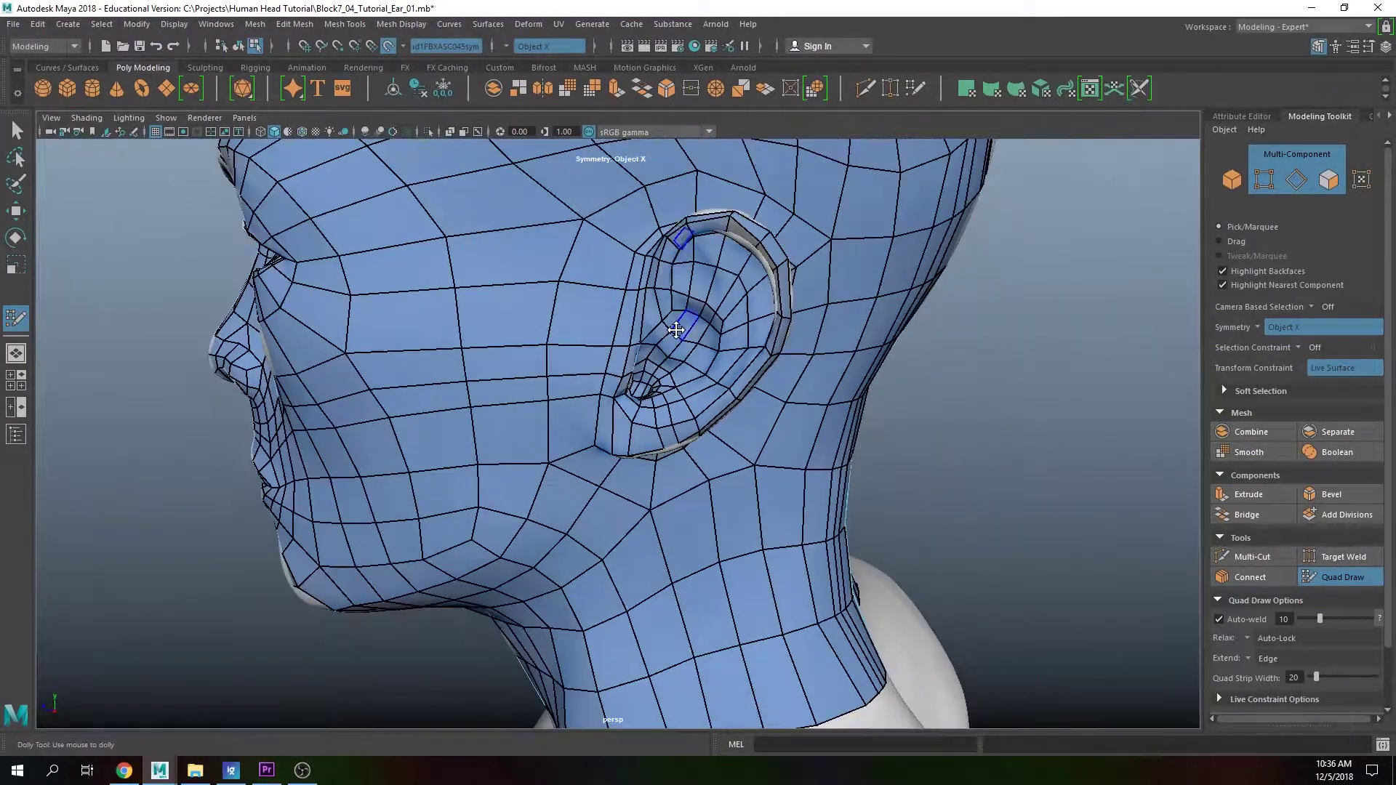
{"action": "left_click_drag", "start_coordinate": [646, 425], "coordinate": [756, 422], "text": "alt"}
{"action": "scroll", "coordinate": [618, 463], "scroll_direction": "down", "scroll_amount": 3}
{"action": "left_click_drag", "start_coordinate": [551, 504], "coordinate": [524, 483], "text": "alt"}
{"action": "scroll", "coordinate": [520, 481], "scroll_direction": "down", "scroll_amount": 2}
{"action": "scroll", "coordinate": [541, 436], "scroll_direction": "down", "scroll_amount": 3}
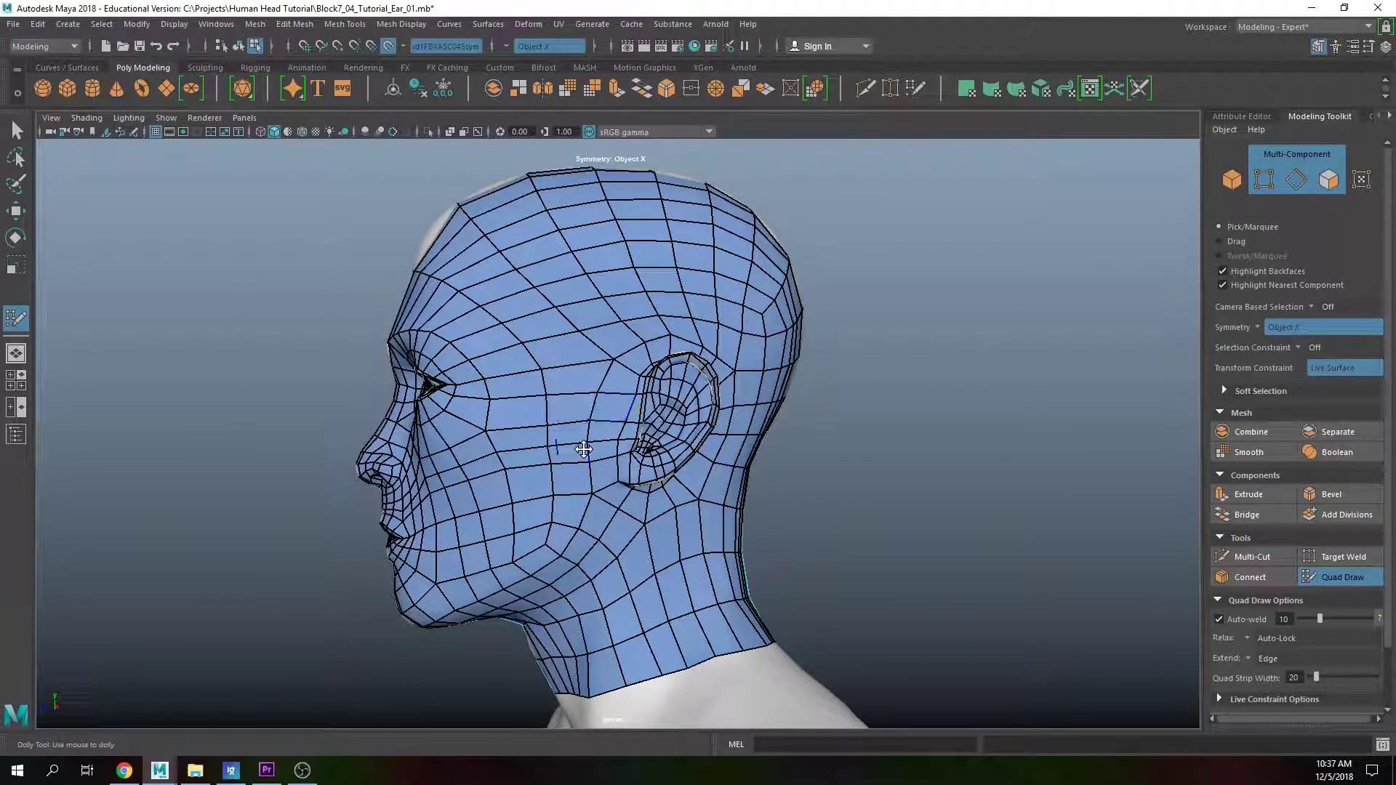
{"action": "scroll", "coordinate": [578, 437], "scroll_direction": "up", "scroll_amount": 2}
{"action": "left_click_drag", "start_coordinate": [582, 434], "coordinate": [590, 430], "text": "alt"}
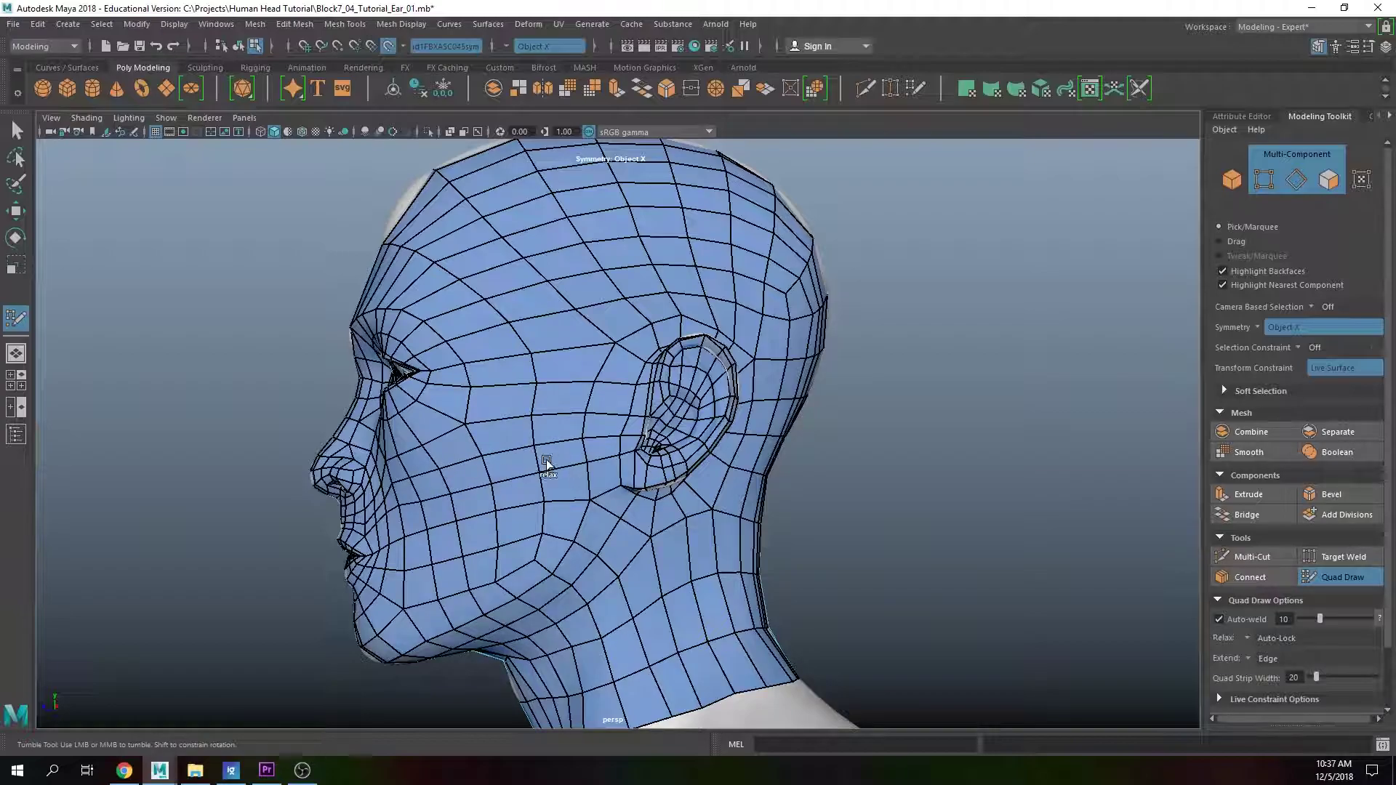
{"action": "left_click_drag", "start_coordinate": [404, 495], "coordinate": [673, 483], "text": "alt"}
{"action": "left_click_drag", "start_coordinate": [755, 491], "coordinate": [654, 577], "text": "alt"}
{"action": "middle_click_drag", "start_coordinate": [654, 576], "coordinate": [654, 513], "text": "alt"}
{"action": "left_click_drag", "start_coordinate": [654, 513], "coordinate": [559, 520], "text": "alt"}
{"action": "left_click_drag", "start_coordinate": [637, 489], "coordinate": [751, 511], "text": "alt"}
{"action": "left_click_drag", "start_coordinate": [549, 510], "coordinate": [450, 528], "text": "alt"}
{"action": "middle_click_drag", "start_coordinate": [450, 528], "coordinate": [543, 582], "text": "alt"}
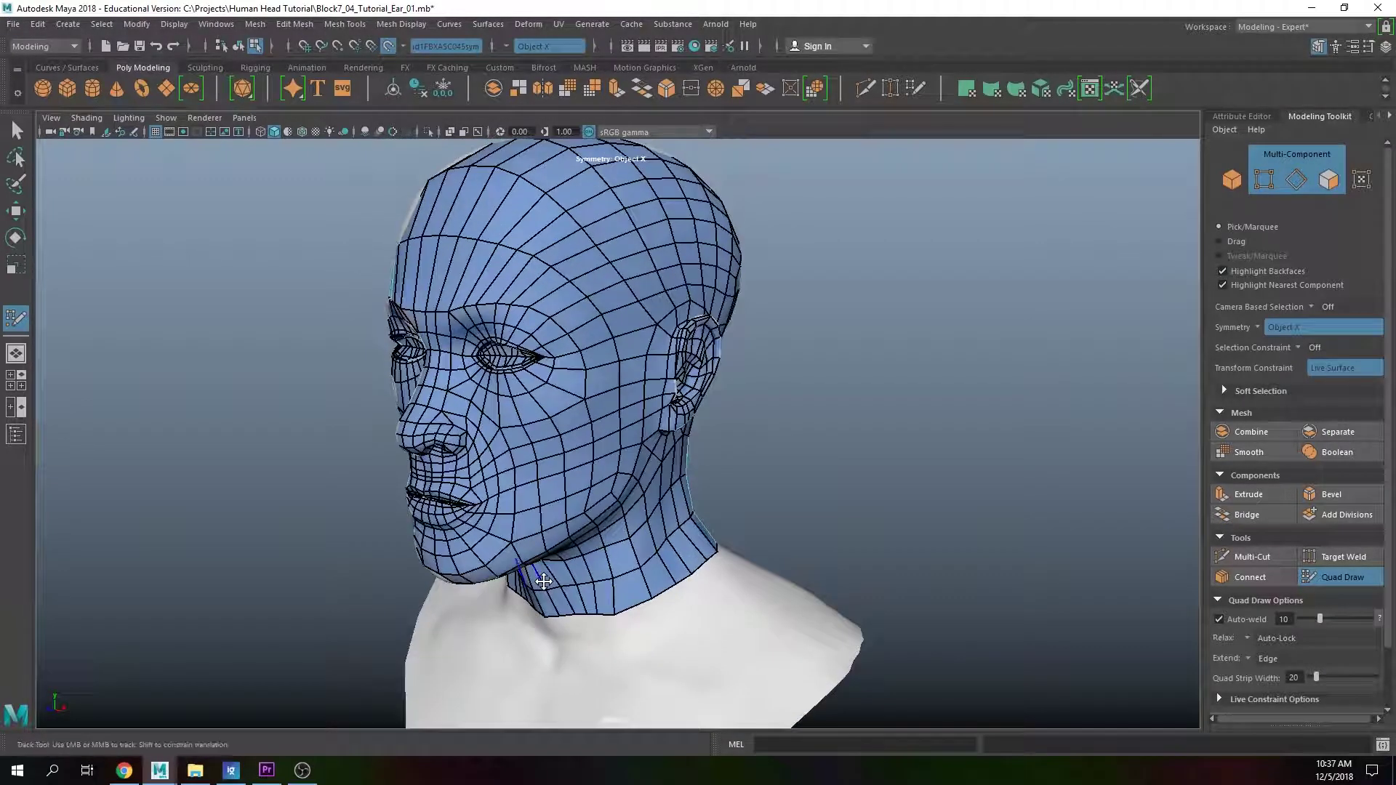
{"action": "left_click_drag", "start_coordinate": [828, 506], "coordinate": [782, 505], "text": "alt"}
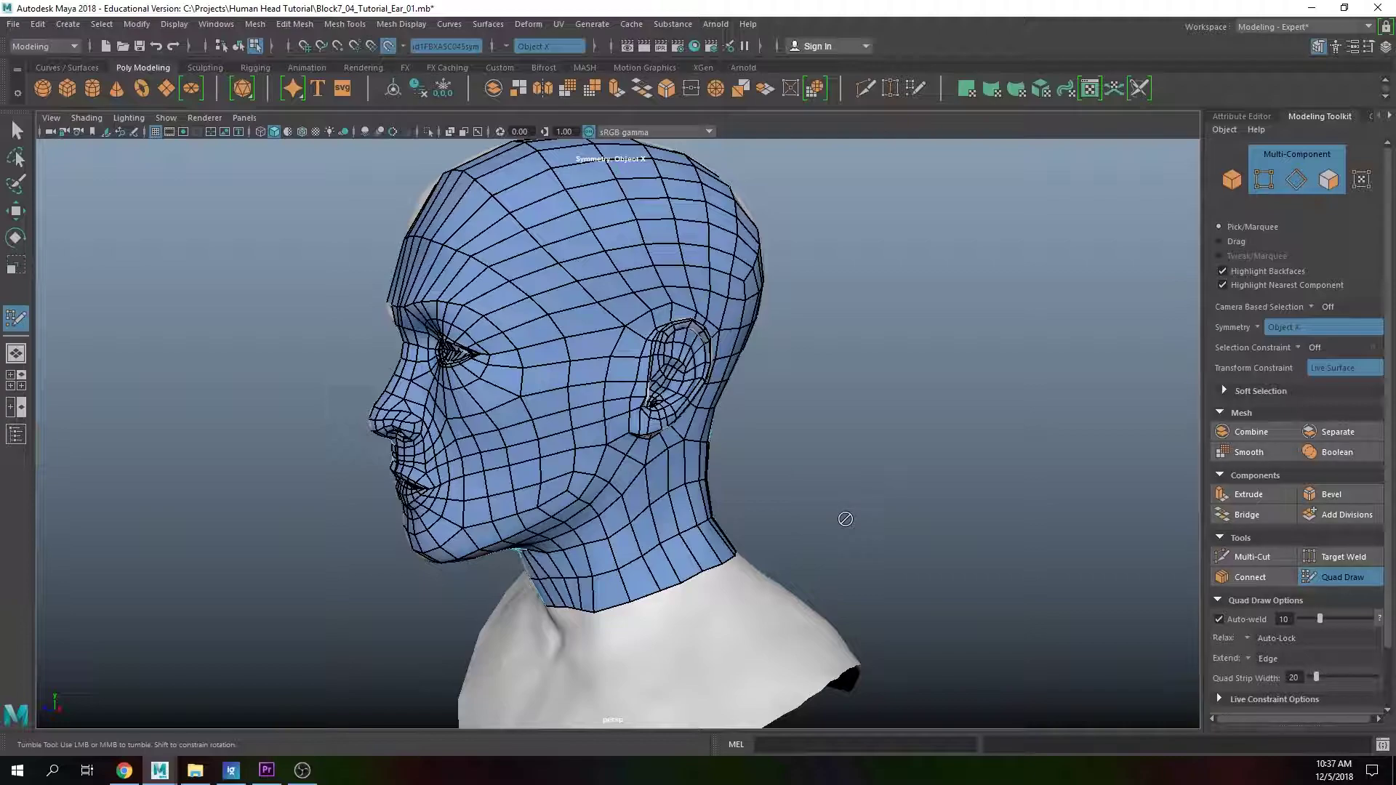
{"action": "scroll", "coordinate": [785, 600], "scroll_direction": "up", "scroll_amount": 5}
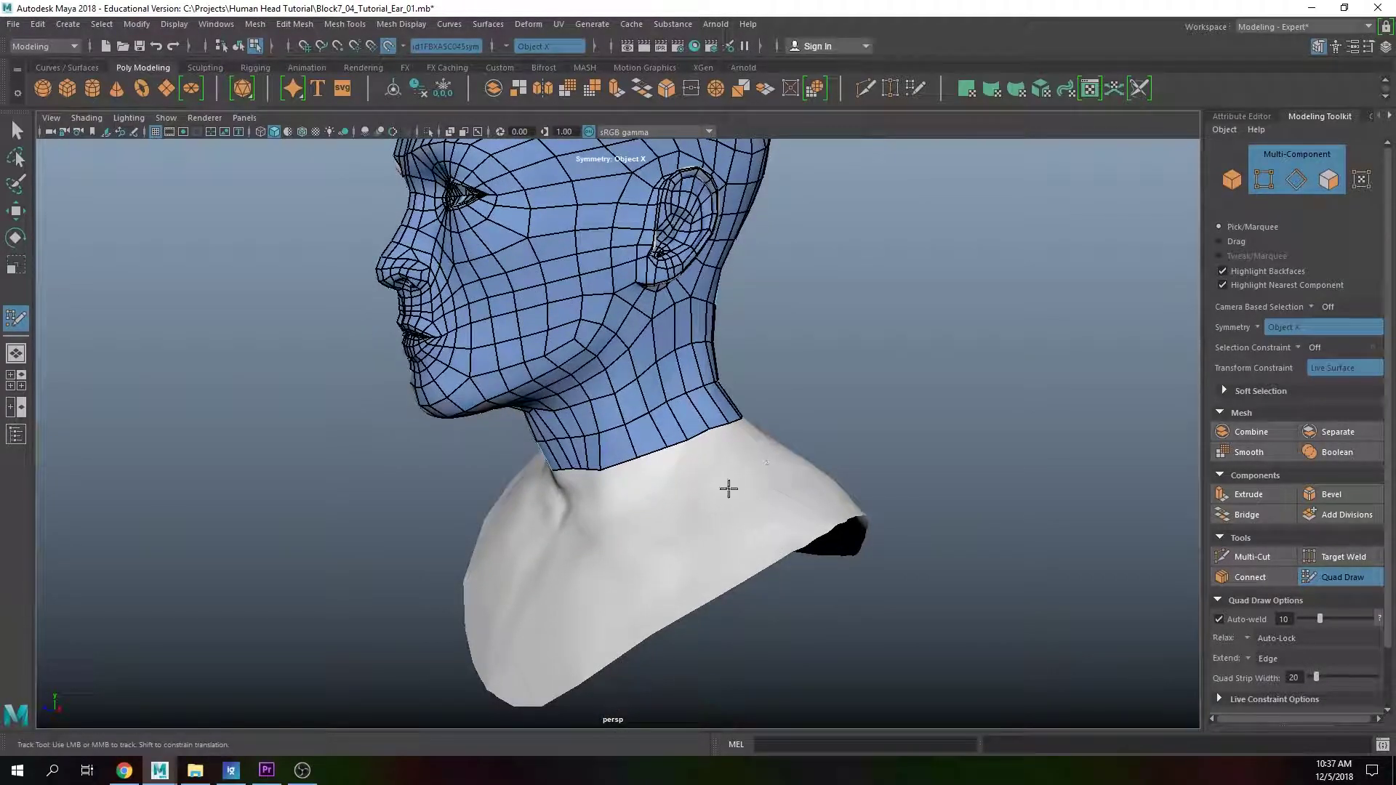
Step: Extrude the bottom edges at the side of the neck down onto the shoulder as a strip of adjoining quads
{"action": "left_click_drag", "start_coordinate": [631, 517], "coordinate": [606, 479], "text": "alt"}
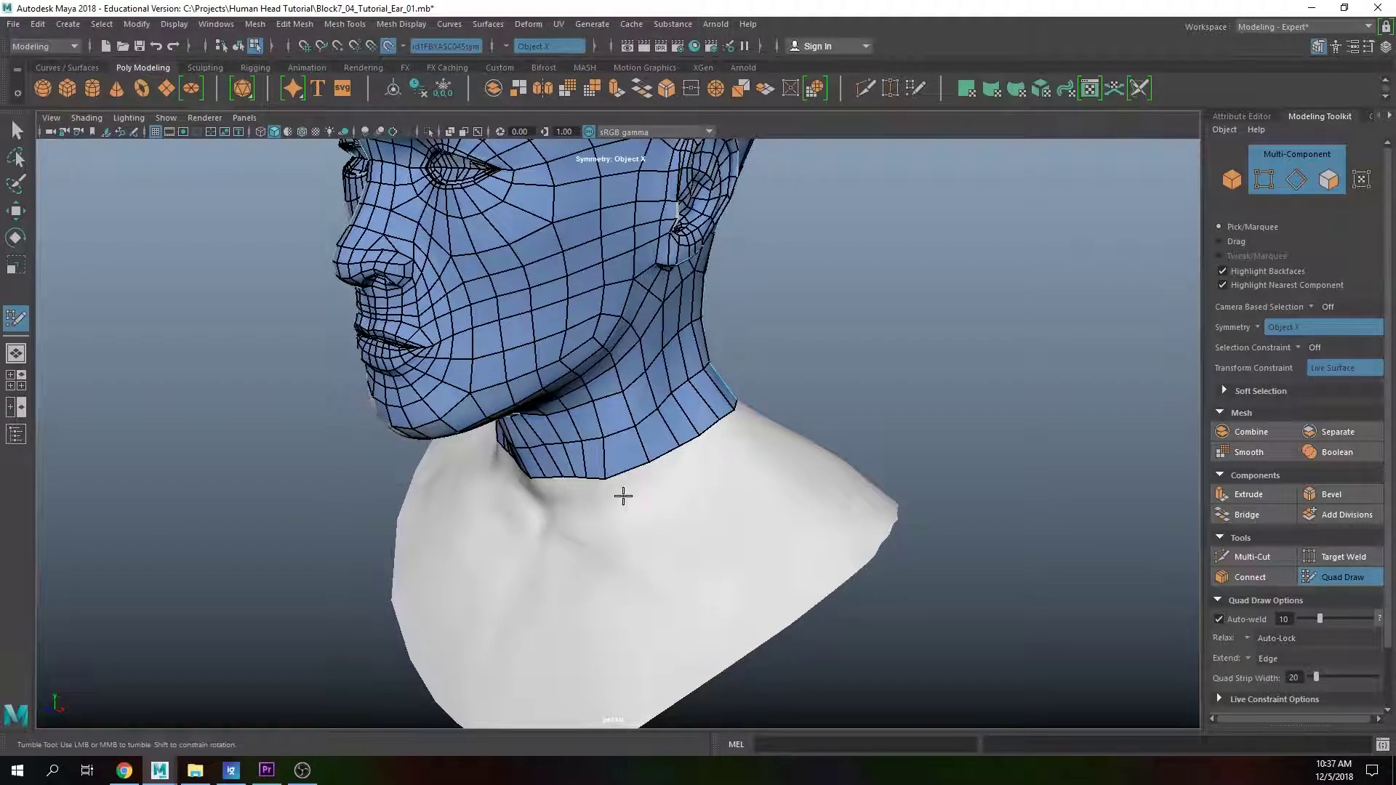
{"action": "scroll", "coordinate": [632, 479], "scroll_direction": "up", "scroll_amount": 2}
{"action": "mouse_move", "coordinate": [632, 479]}
{"action": "left_mouse_down"}
{"action": "mouse_move", "coordinate": [825, 644]}
{"action": "mouse_move", "coordinate": [725, 558]}
{"action": "mouse_move", "coordinate": [745, 551]}
{"action": "mouse_move", "coordinate": [692, 567]}
{"action": "left_mouse_up"}
{"action": "mouse_move", "coordinate": [654, 473]}
{"action": "left_mouse_down"}
{"action": "mouse_move", "coordinate": [727, 582]}
{"action": "mouse_move", "coordinate": [716, 564]}
{"action": "left_mouse_up"}
{"action": "mouse_move", "coordinate": [698, 471]}
{"action": "left_mouse_down"}
{"action": "mouse_move", "coordinate": [745, 554]}
{"action": "mouse_move", "coordinate": [710, 530]}
{"action": "mouse_move", "coordinate": [669, 610]}
{"action": "mouse_move", "coordinate": [691, 592]}
{"action": "left_mouse_up"}
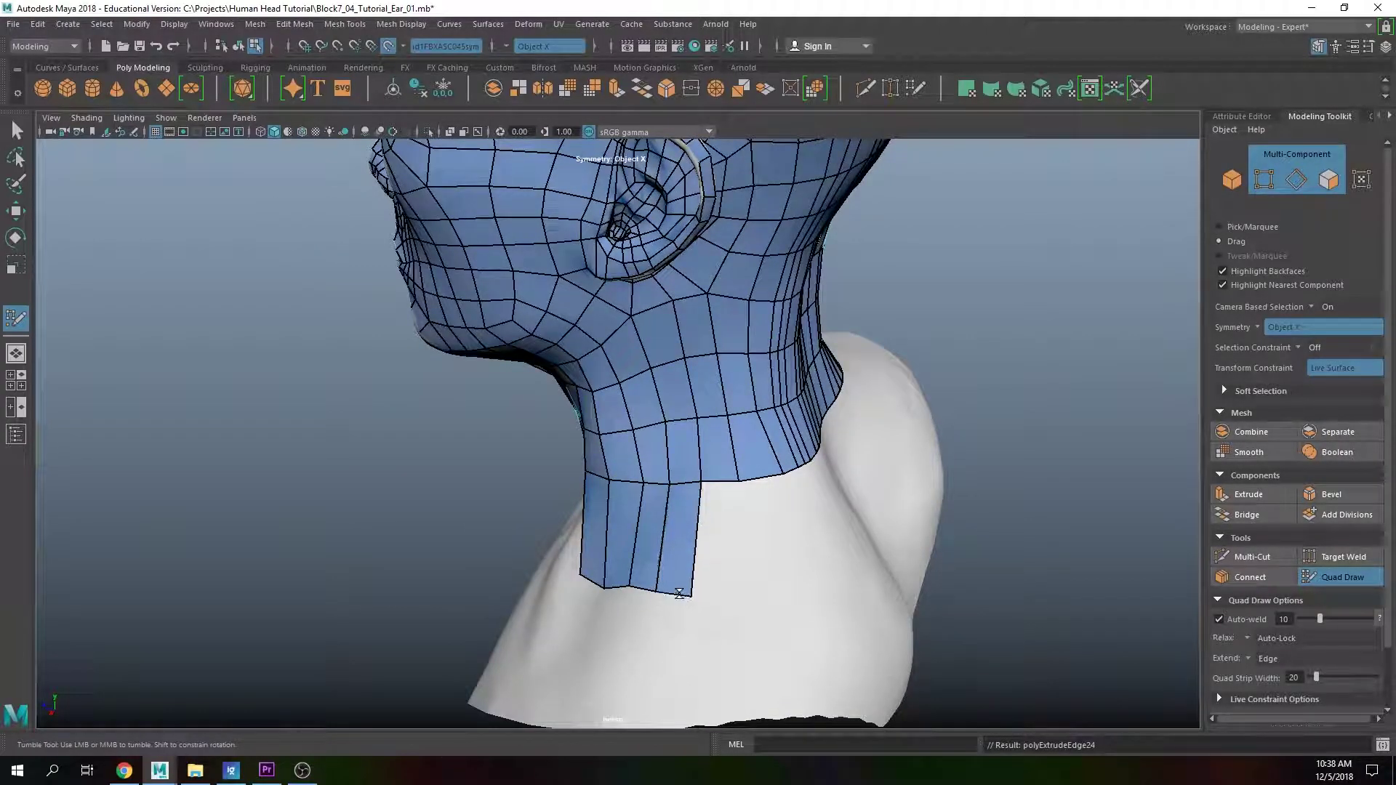
{"action": "left_click_drag", "start_coordinate": [713, 492], "coordinate": [644, 621]}
{"action": "left_click_drag", "start_coordinate": [763, 556], "coordinate": [625, 546], "text": "alt"}
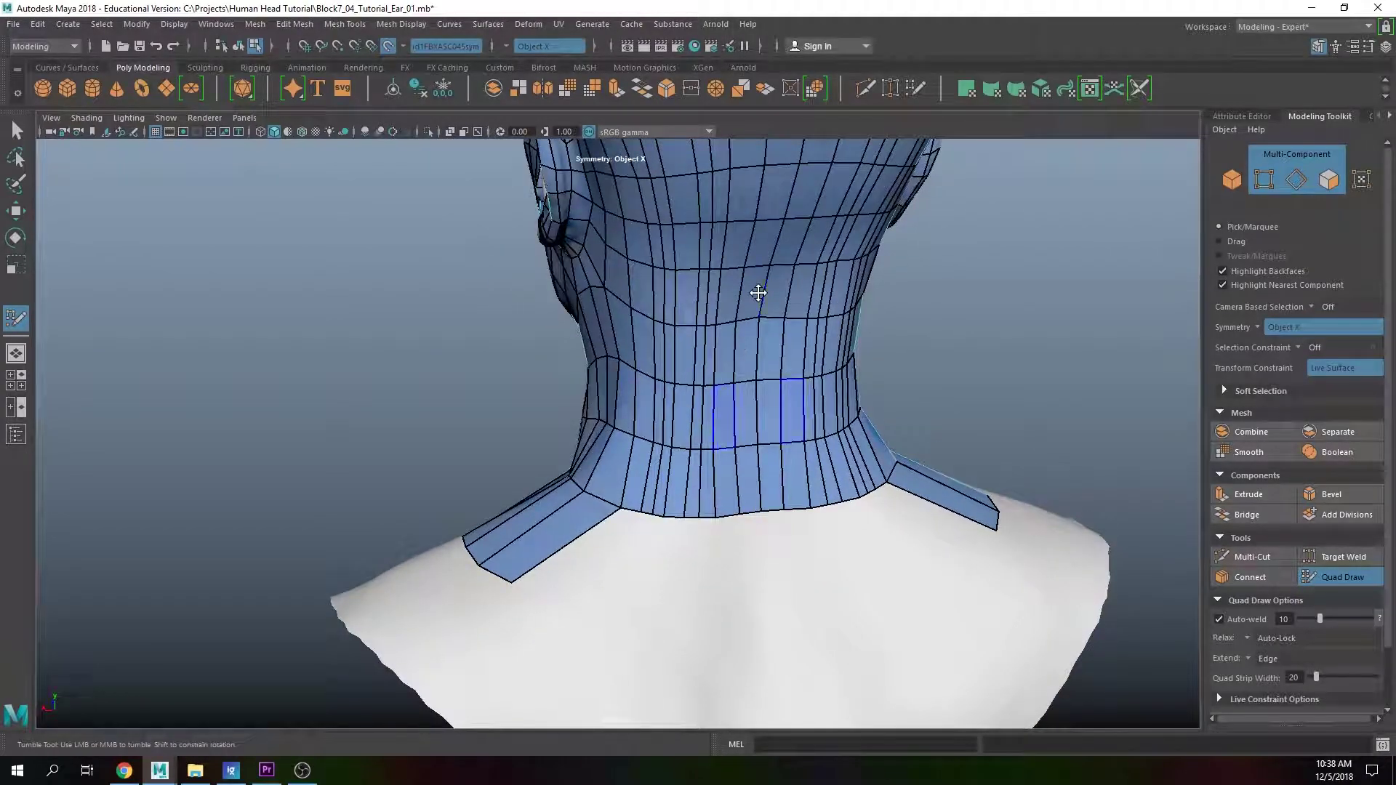
Step: Relax the edges across the back of the head and neck to even out their spacing
{"action": "scroll", "coordinate": [755, 301], "scroll_direction": "down", "scroll_amount": 3}
{"action": "left_click_drag", "start_coordinate": [722, 317], "coordinate": [712, 308], "text": "alt"}
{"action": "middle_click_drag", "start_coordinate": [704, 386], "coordinate": [705, 398], "text": "alt"}
{"action": "left_click_drag", "start_coordinate": [704, 398], "coordinate": [708, 400], "text": "alt"}
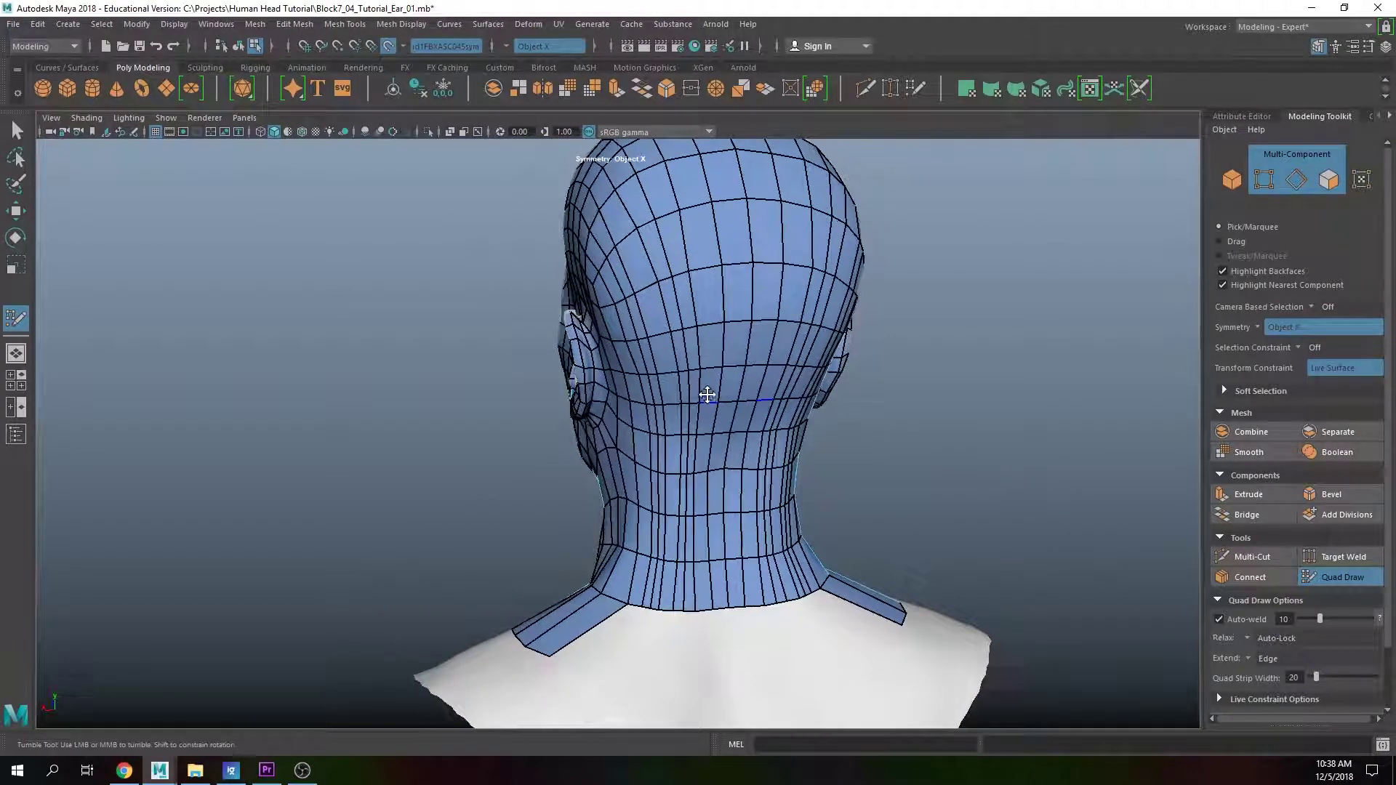
{"action": "mouse_move", "coordinate": [695, 298]}
{"action": "left_mouse_down", "text": "shift"}
{"action": "mouse_move", "coordinate": [692, 264]}
{"action": "mouse_move", "coordinate": [686, 424]}
{"action": "mouse_move", "coordinate": [669, 429]}
{"action": "mouse_move", "coordinate": [651, 329]}
{"action": "mouse_move", "coordinate": [691, 405]}
{"action": "mouse_move", "coordinate": [707, 577]}
{"action": "mouse_move", "coordinate": [726, 490]}
{"action": "mouse_move", "coordinate": [639, 536]}
{"action": "mouse_move", "coordinate": [685, 483]}
{"action": "mouse_move", "coordinate": [679, 545]}
{"action": "mouse_move", "coordinate": [725, 511]}
{"action": "left_mouse_up", "text": "shift"}
{"action": "left_click_drag", "start_coordinate": [616, 559], "coordinate": [761, 560], "text": "shift"}
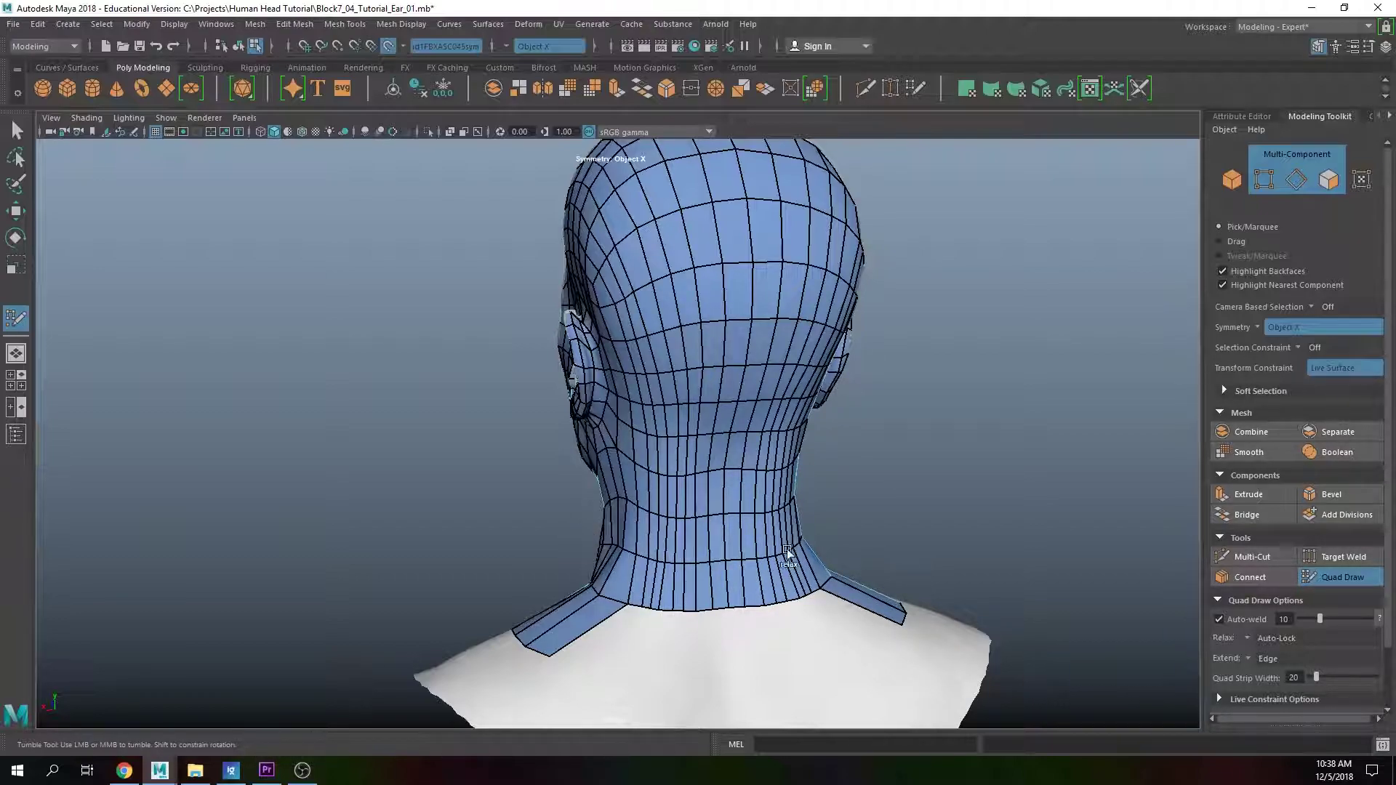
Step: Extrude the central bottom edges at the back of the neck down onto the upper back
{"action": "left_click_drag", "start_coordinate": [639, 570], "coordinate": [691, 552], "text": "alt"}
{"action": "scroll", "coordinate": [814, 515], "scroll_direction": "down", "scroll_amount": 5}
{"action": "left_click_drag", "start_coordinate": [815, 514], "coordinate": [751, 615], "text": "alt"}
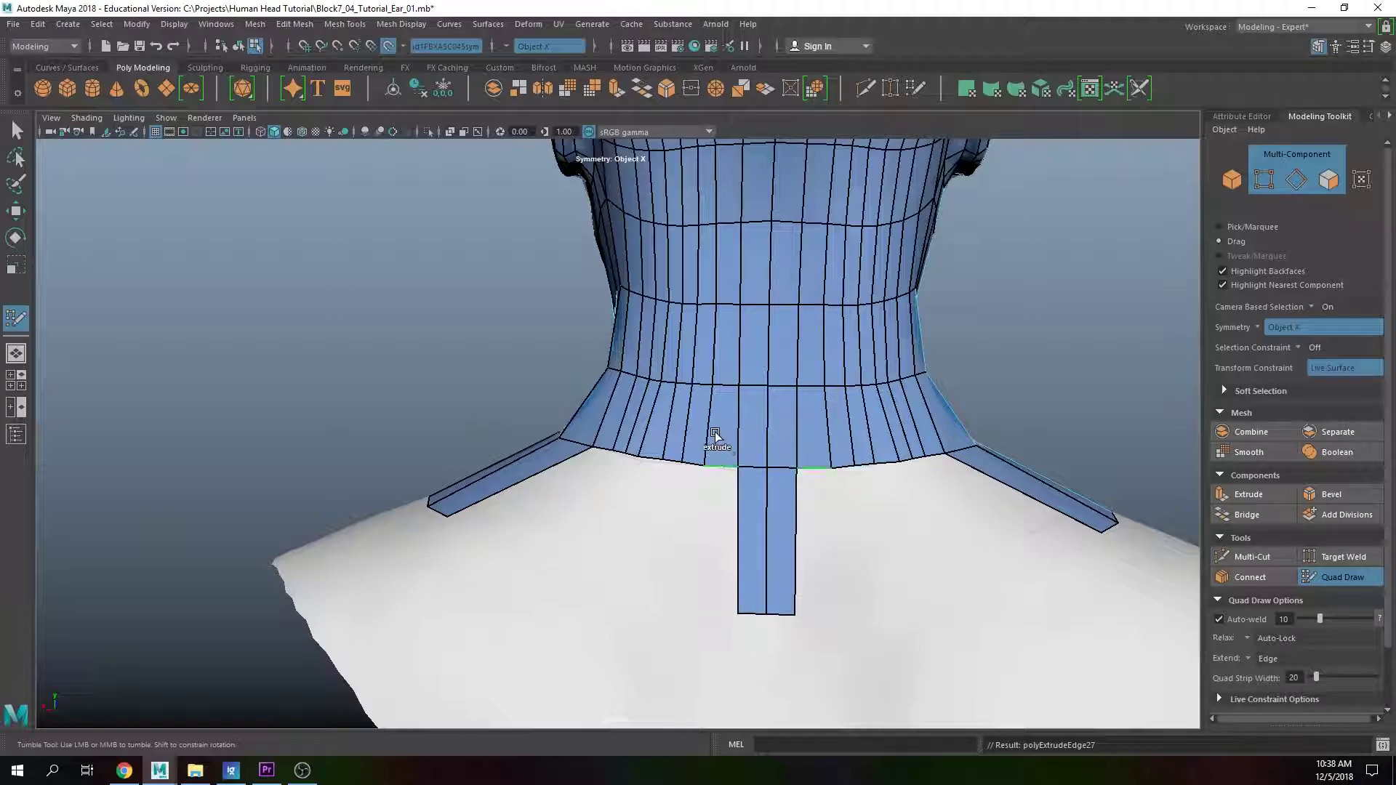
{"action": "left_click_drag", "start_coordinate": [717, 461], "coordinate": [719, 564]}
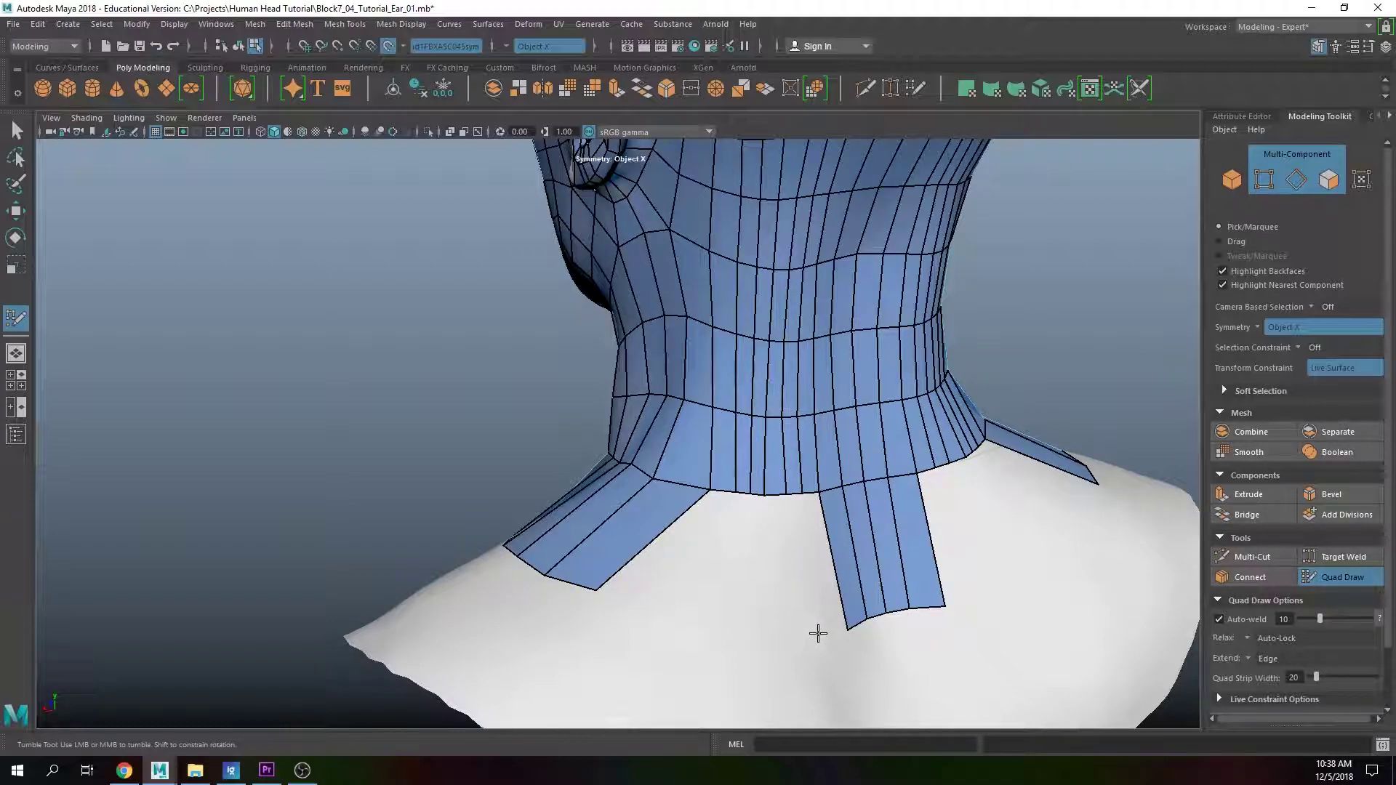
Step: Place guide points between the shoulder and upper-back strips, fill the gap with quads, and relax the new row
{"action": "left_click", "coordinate": [657, 613]}
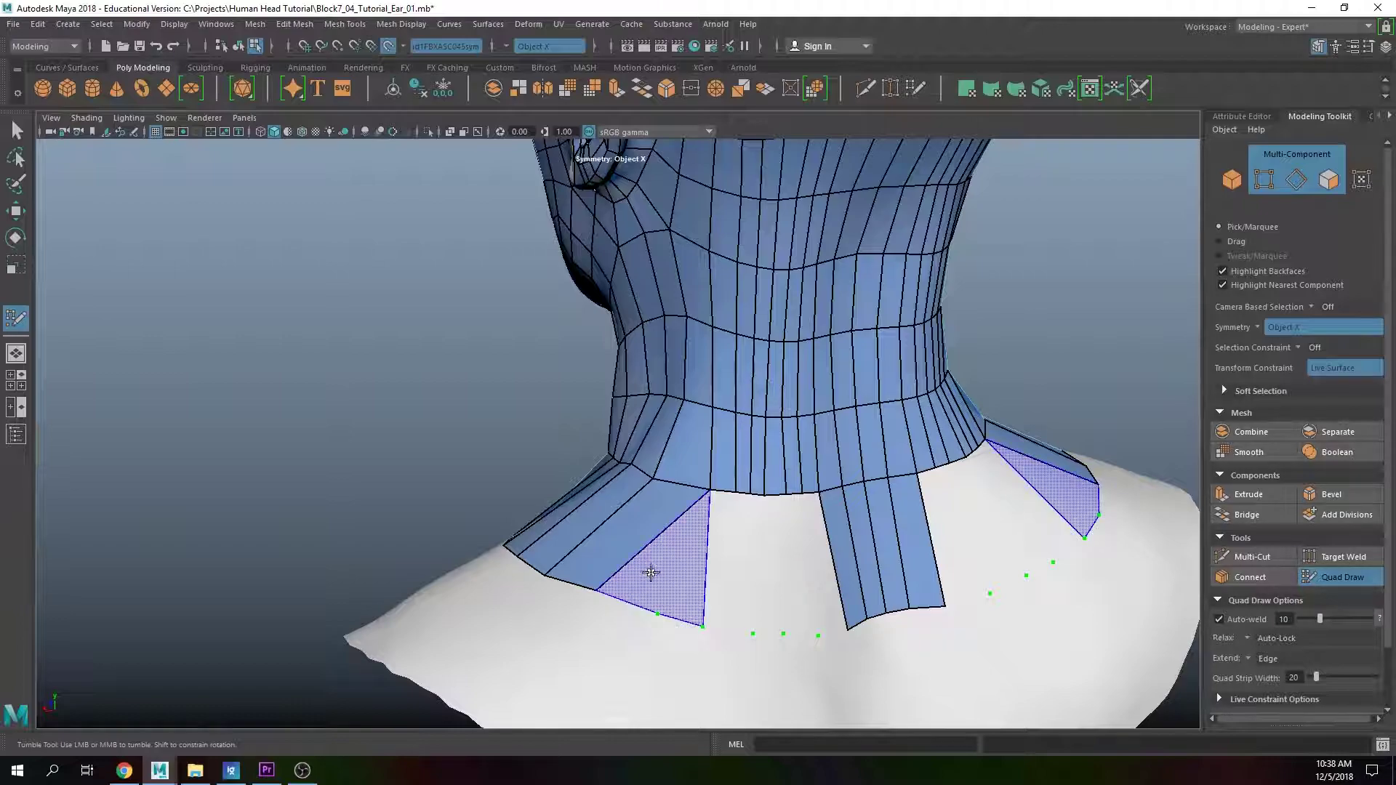
{"action": "left_click", "coordinate": [683, 543], "text": "shift"}
{"action": "left_click", "coordinate": [718, 563], "text": "shift"}
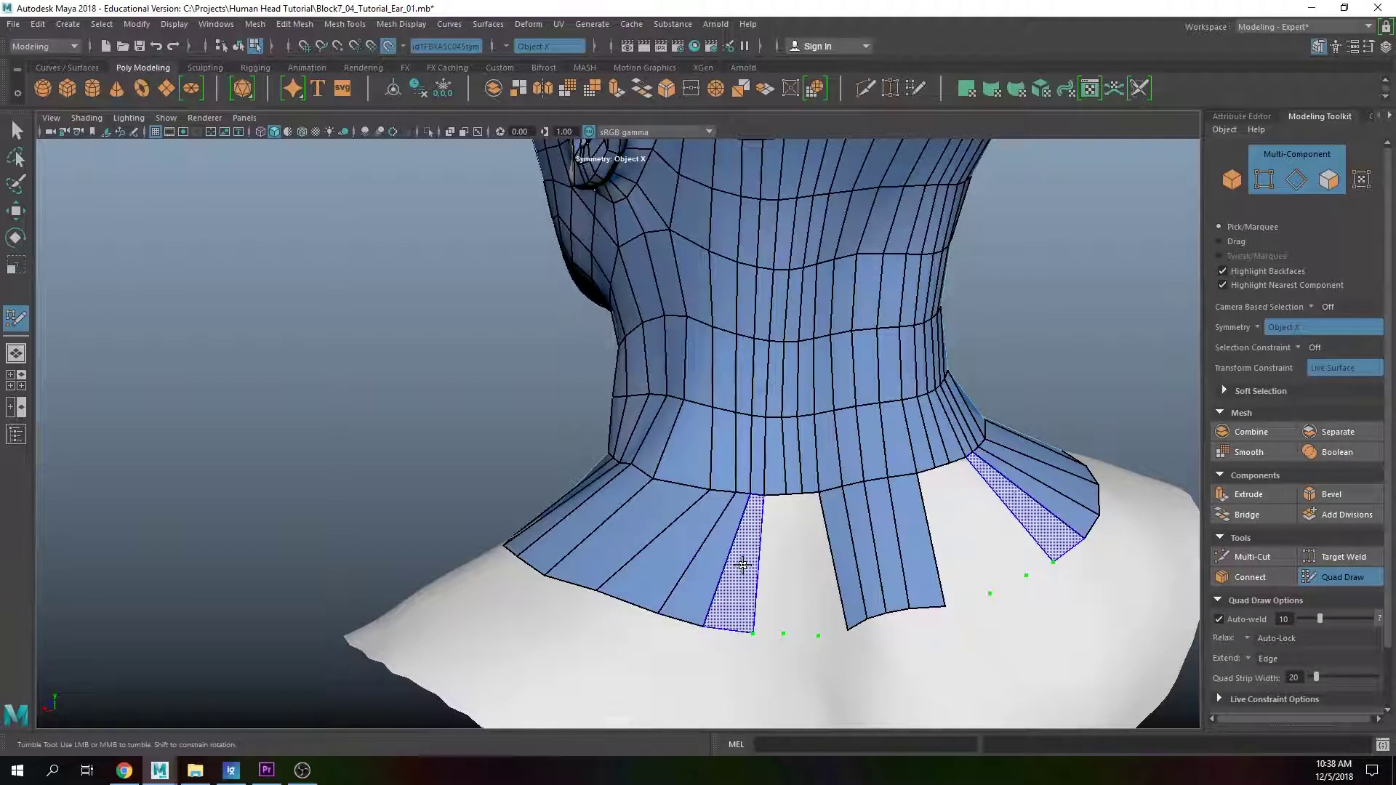
{"action": "left_click", "coordinate": [743, 565], "text": "shift"}
{"action": "left_click", "coordinate": [799, 564], "text": "shift"}
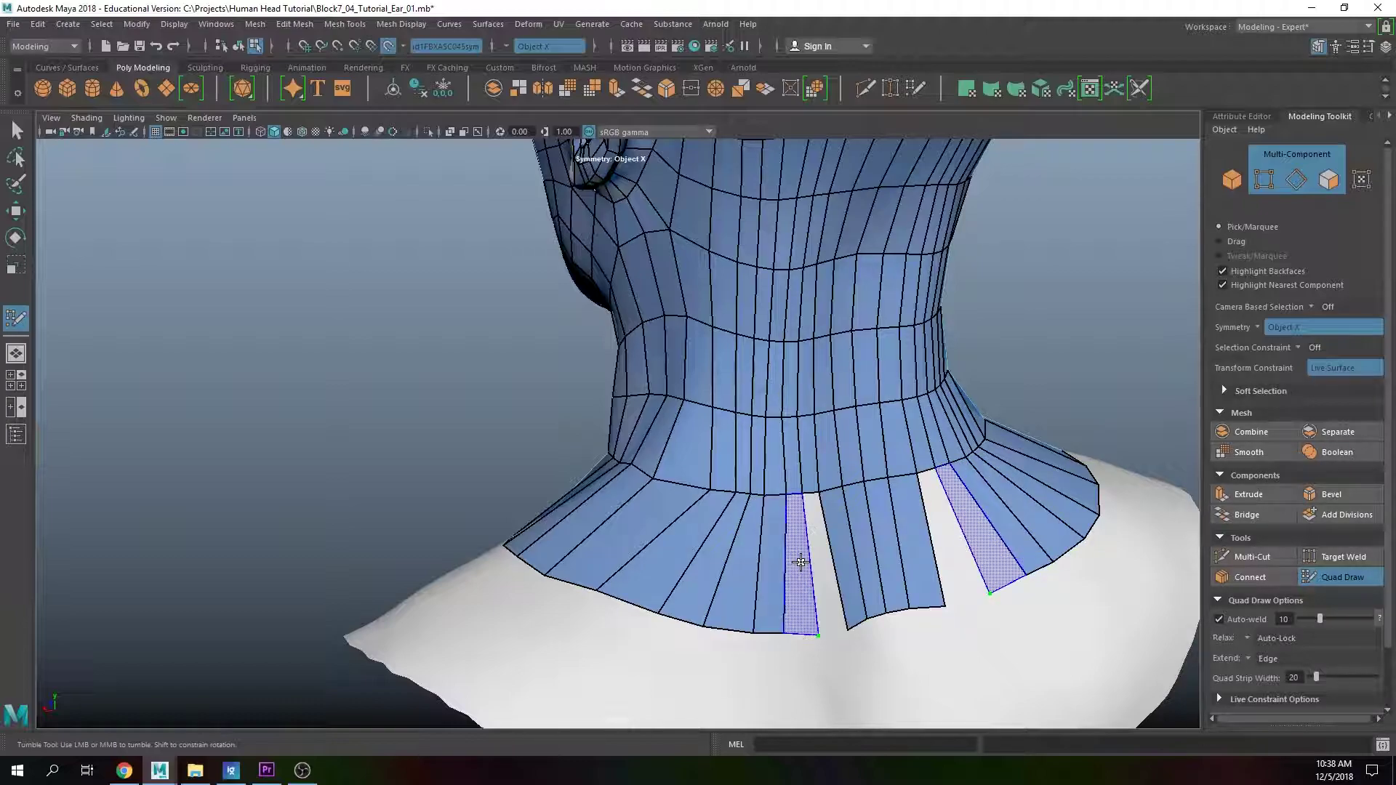
{"action": "left_click", "coordinate": [818, 561], "text": "shift"}
{"action": "left_click", "coordinate": [833, 523], "text": "shift"}
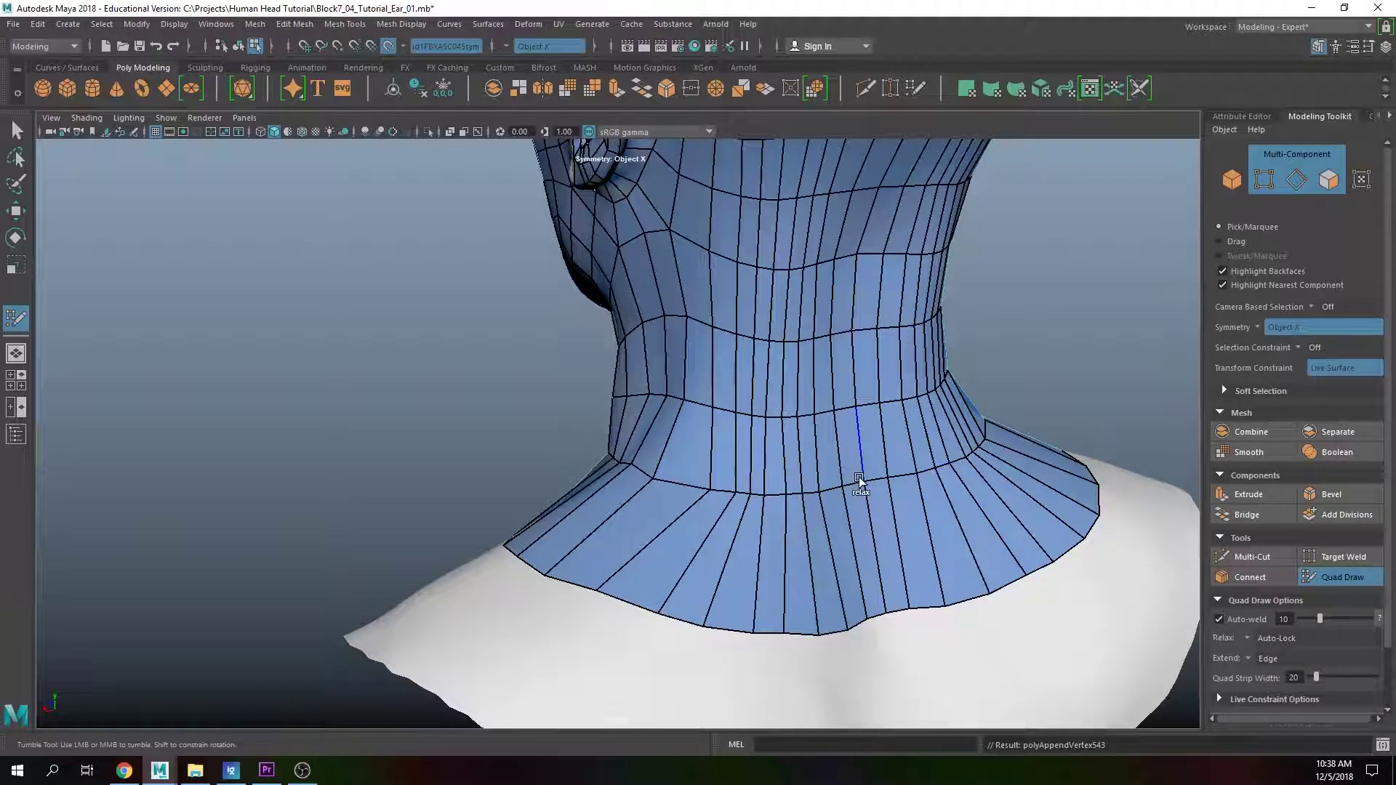
{"action": "mouse_move", "coordinate": [808, 507]}
{"action": "left_mouse_down", "text": "shift"}
{"action": "mouse_move", "coordinate": [794, 493]}
{"action": "mouse_move", "coordinate": [869, 502]}
{"action": "mouse_move", "coordinate": [928, 482]}
{"action": "mouse_move", "coordinate": [897, 499]}
{"action": "mouse_move", "coordinate": [807, 468]}
{"action": "mouse_move", "coordinate": [804, 429]}
{"action": "mouse_move", "coordinate": [726, 468]}
{"action": "mouse_move", "coordinate": [716, 505]}
{"action": "mouse_move", "coordinate": [658, 497]}
{"action": "mouse_move", "coordinate": [833, 523]}
{"action": "mouse_move", "coordinate": [808, 509]}
{"action": "mouse_move", "coordinate": [793, 451]}
{"action": "mouse_move", "coordinate": [604, 524]}
{"action": "mouse_move", "coordinate": [640, 535]}
{"action": "mouse_move", "coordinate": [626, 508]}
{"action": "mouse_move", "coordinate": [592, 514]}
{"action": "mouse_move", "coordinate": [546, 492]}
{"action": "left_mouse_up", "text": "shift"}
Step: Extrude the central bottom edges at the front of the neck down towards the base of the throat
{"action": "left_click_drag", "start_coordinate": [498, 449], "coordinate": [546, 336], "text": "alt"}
{"action": "left_click_drag", "start_coordinate": [533, 409], "coordinate": [525, 520], "text": "alt"}
{"action": "left_click_drag", "start_coordinate": [499, 456], "coordinate": [503, 511]}
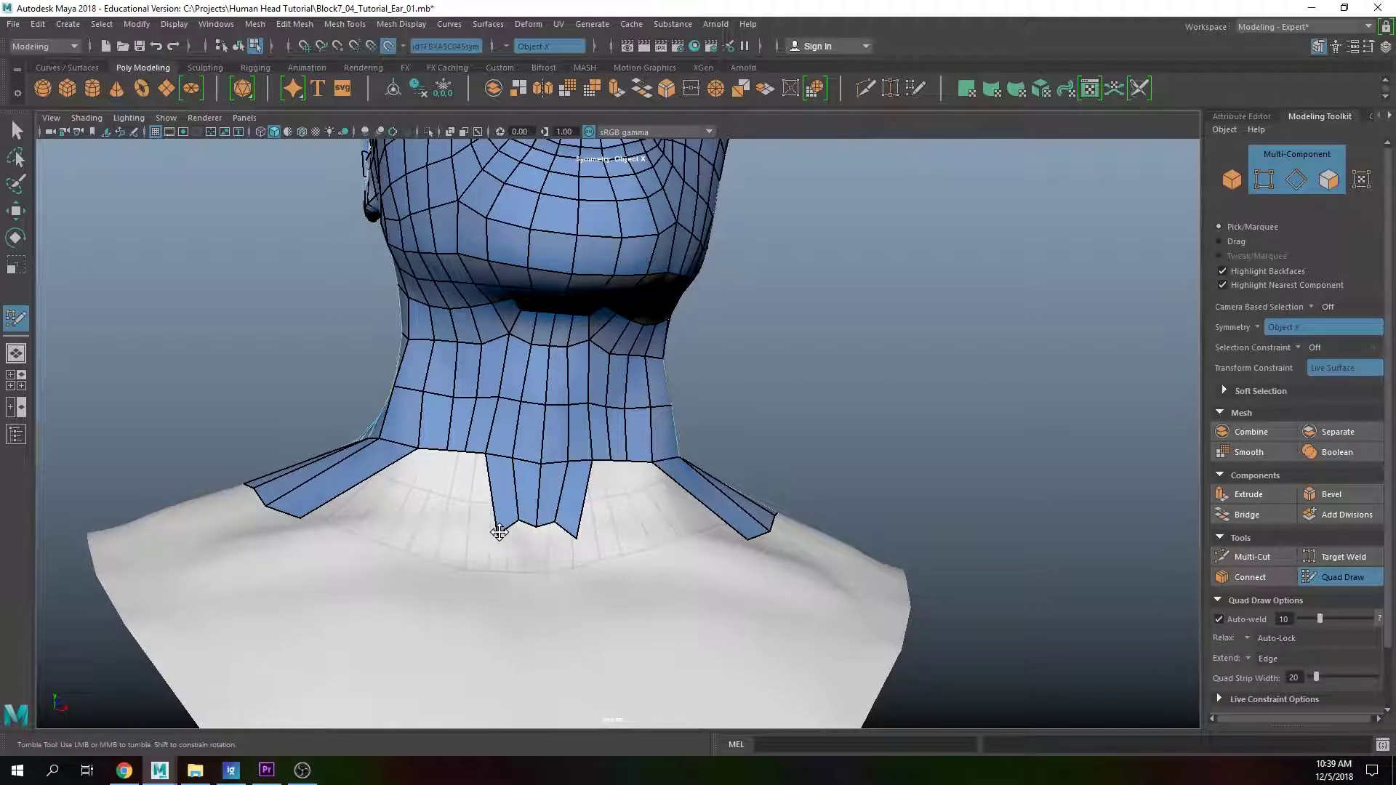
Step: Undo the latest widening and capping of the strip at the front of the neck
{"action": "left_click_drag", "start_coordinate": [453, 500], "coordinate": [508, 545], "text": "alt"}
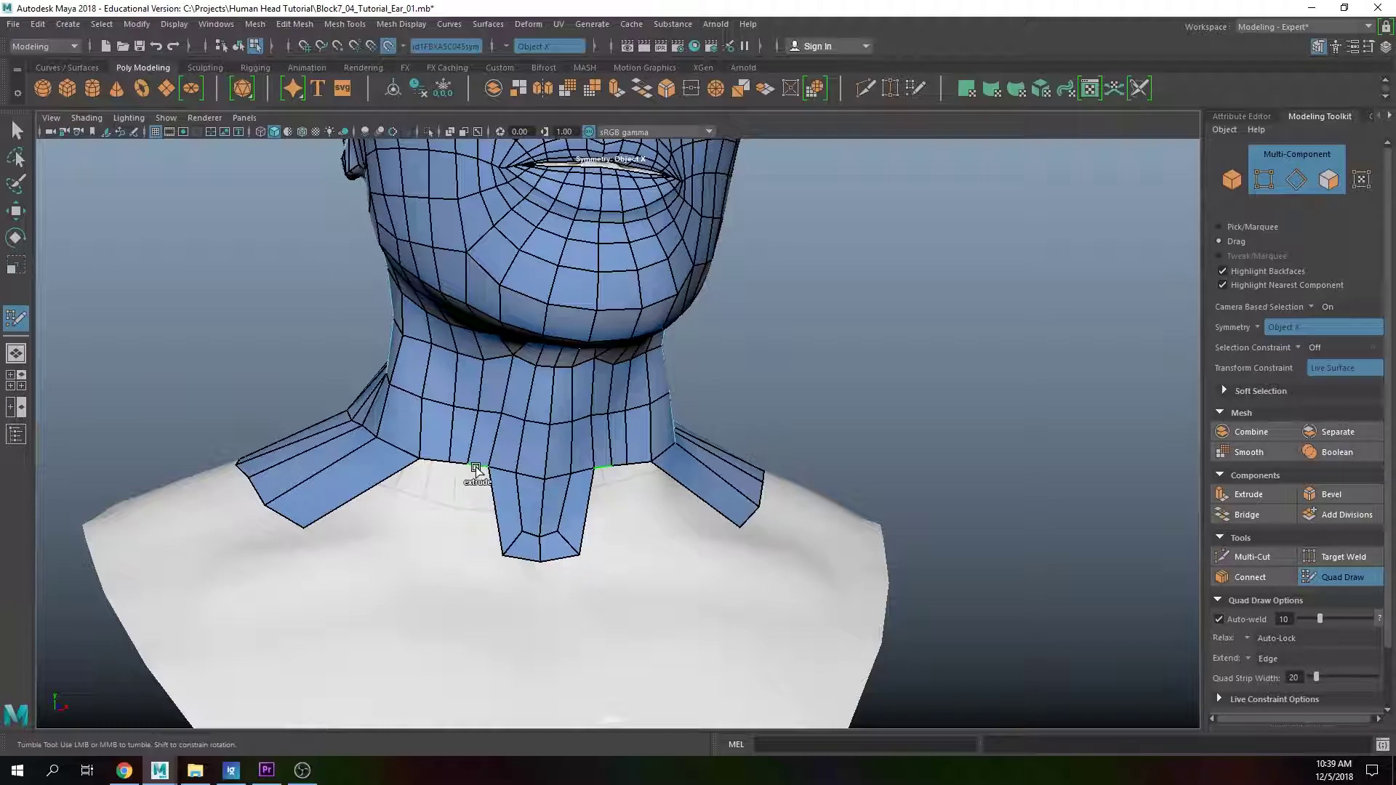
{"action": "mouse_move", "coordinate": [469, 554]}
{"action": "left_mouse_down", "text": "alt"}
{"action": "mouse_move", "coordinate": [383, 552]}
{"action": "mouse_move", "coordinate": [436, 530]}
{"action": "mouse_move", "coordinate": [471, 542]}
{"action": "mouse_move", "coordinate": [468, 523]}
{"action": "mouse_move", "coordinate": [612, 553]}
{"action": "mouse_move", "coordinate": [586, 548]}
{"action": "mouse_move", "coordinate": [536, 473]}
{"action": "mouse_move", "coordinate": [542, 512]}
{"action": "left_mouse_up", "text": "alt"}
{"action": "scroll", "coordinate": [556, 535], "scroll_direction": "up", "scroll_amount": 2}
{"action": "key", "text": "ctrl+z"}
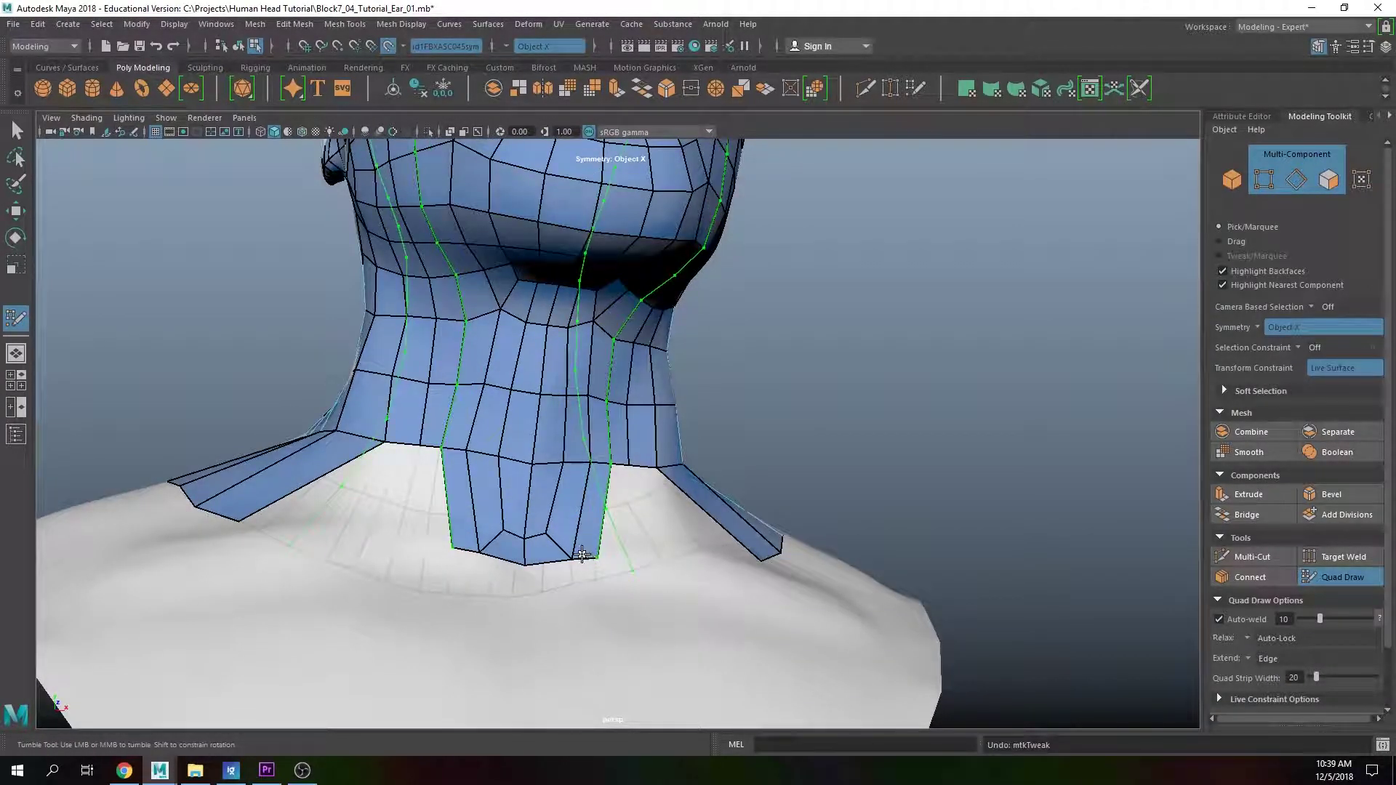
{"action": "key", "text": "ctrl+z"}
Step: Extend the central throat strip downward with flanking quads and cap its lower end with quads converging on the center line
{"action": "mouse_move", "coordinate": [518, 547]}
{"action": "left_mouse_down", "text": "alt"}
{"action": "mouse_move", "coordinate": [514, 567]}
{"action": "mouse_move", "coordinate": [505, 554]}
{"action": "left_mouse_up", "text": "alt"}
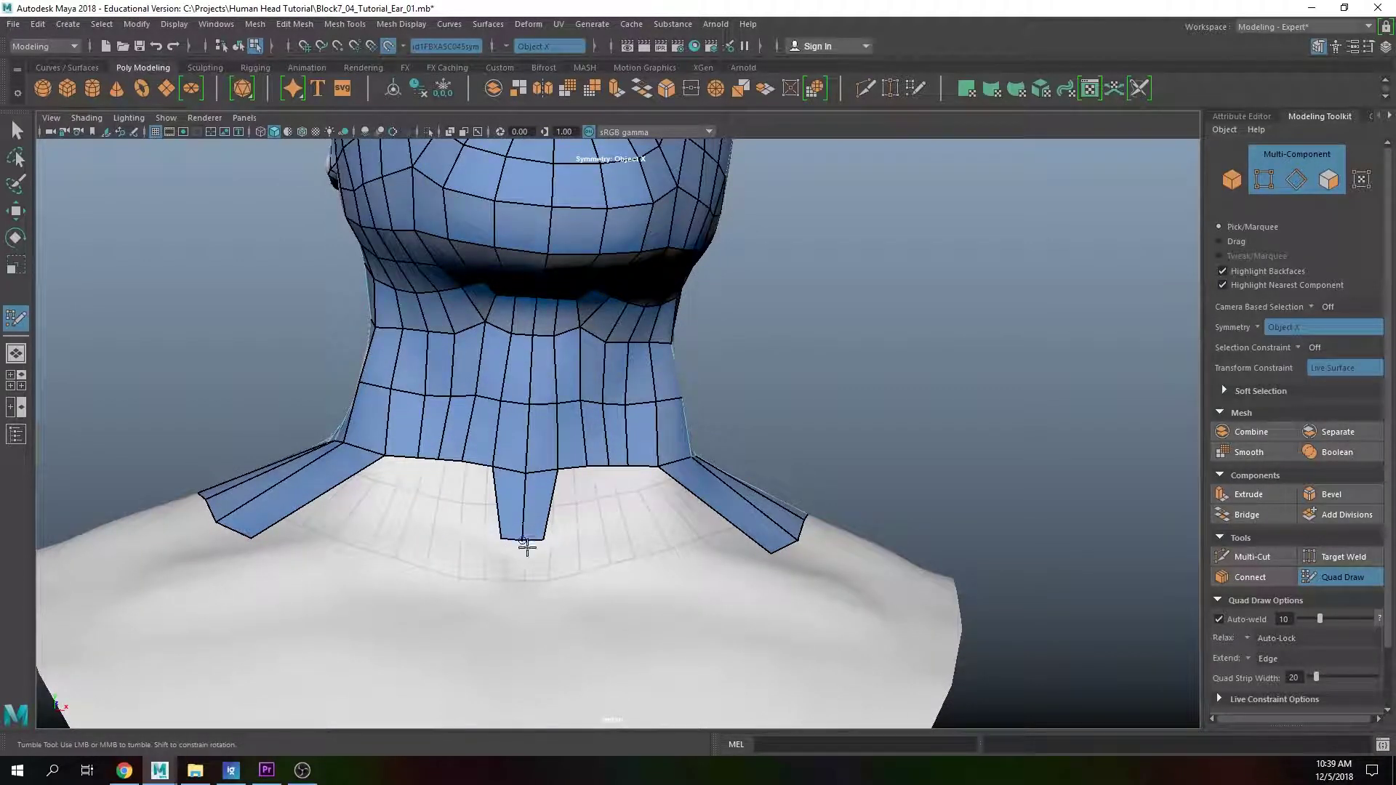
{"action": "left_click_drag", "start_coordinate": [512, 541], "coordinate": [559, 613]}
{"action": "left_click_drag", "start_coordinate": [491, 474], "coordinate": [526, 626]}
{"action": "key", "text": "shift"}
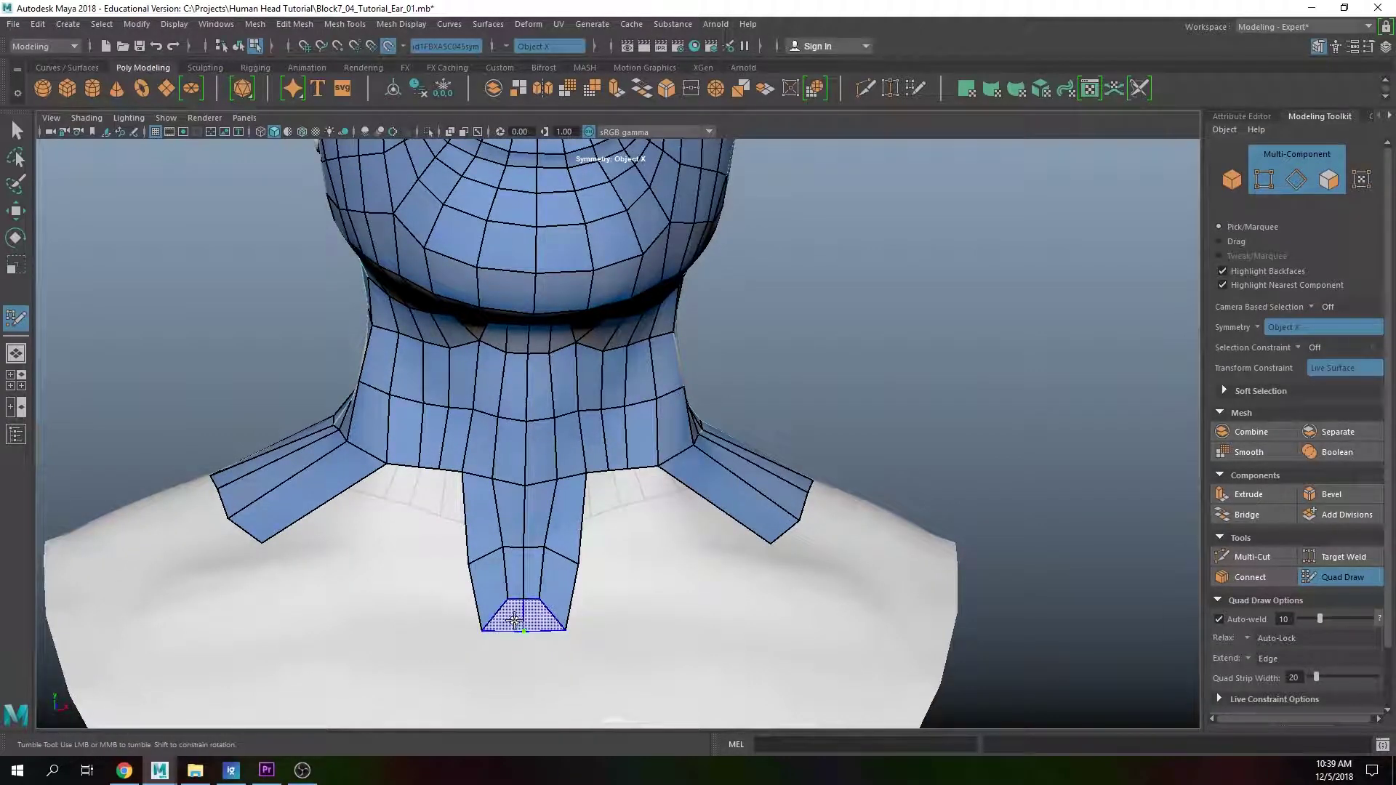
{"action": "left_click", "coordinate": [523, 633], "text": "shift"}
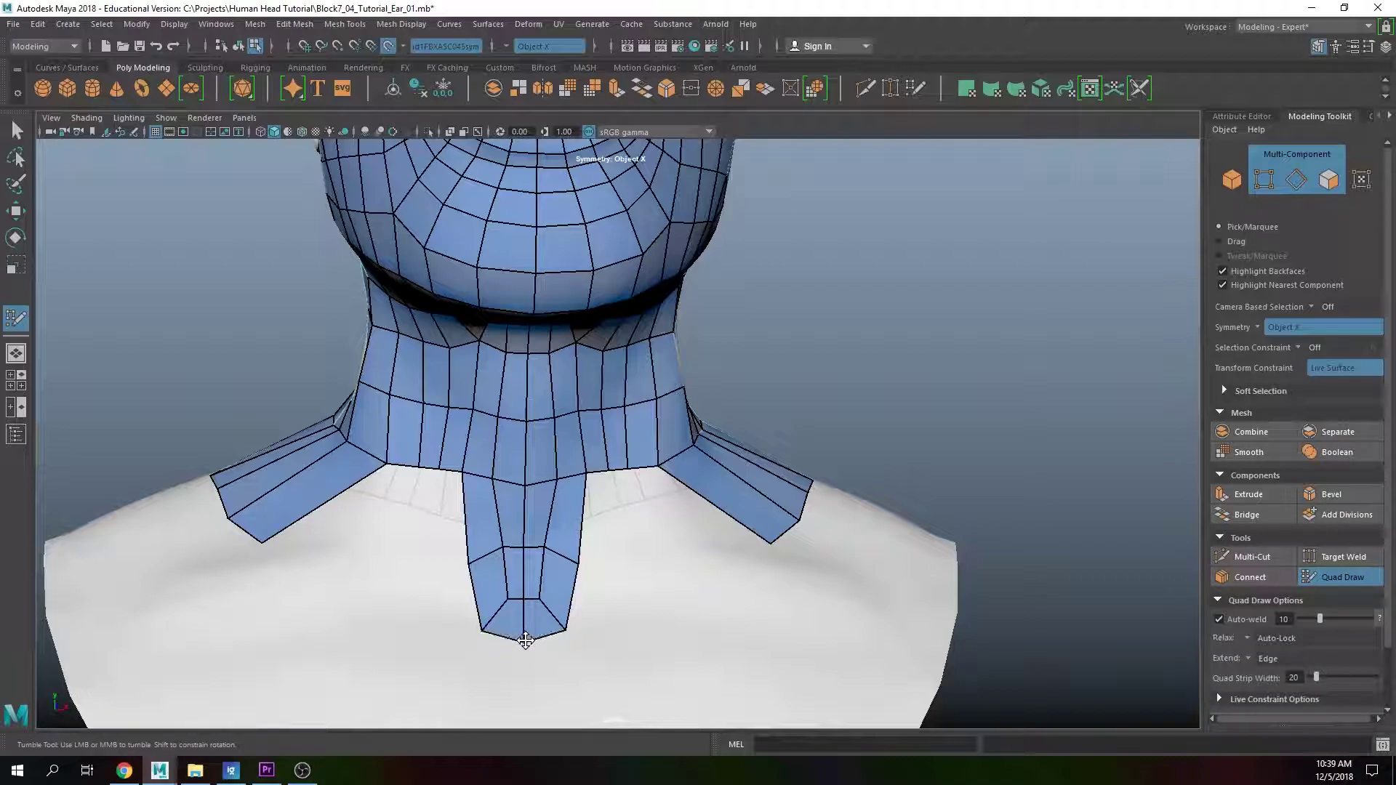
{"action": "left_click_drag", "start_coordinate": [499, 549], "coordinate": [496, 553]}
Step: Extrude the remaining front neck edges downward from the throat strip out to the shoulder strip
{"action": "left_click_drag", "start_coordinate": [409, 545], "coordinate": [472, 571], "text": "alt"}
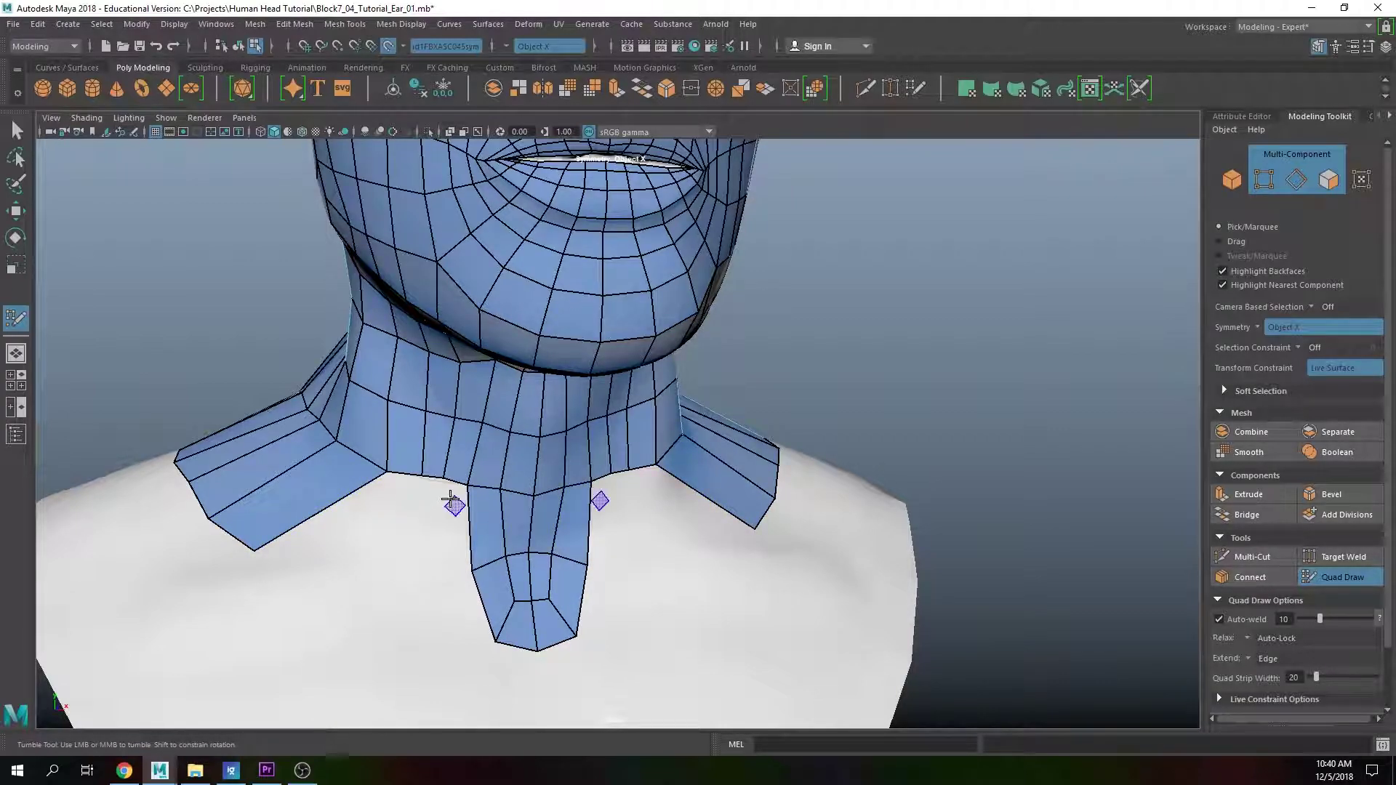
{"action": "left_click_drag", "start_coordinate": [454, 484], "coordinate": [453, 569]}
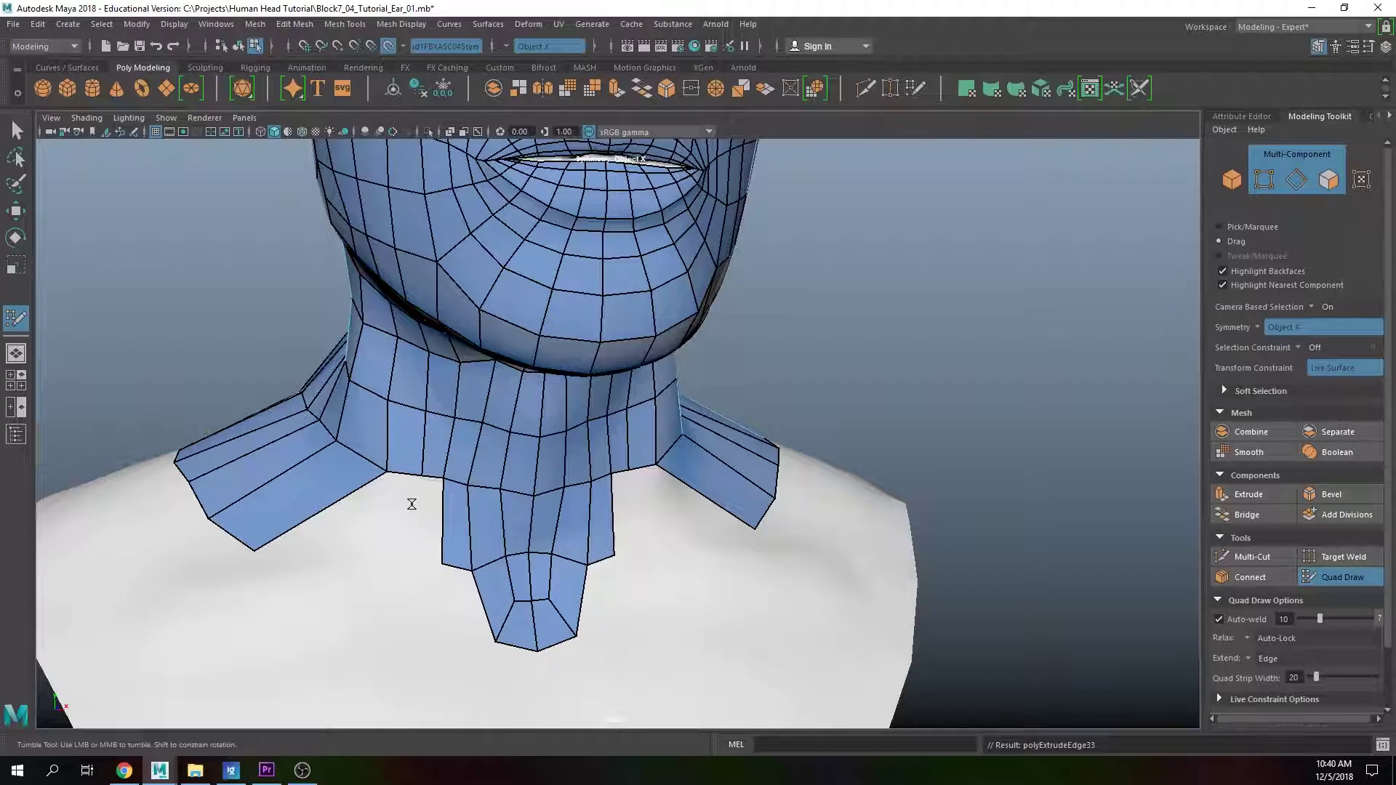
{"action": "left_click_drag", "start_coordinate": [422, 480], "coordinate": [427, 561]}
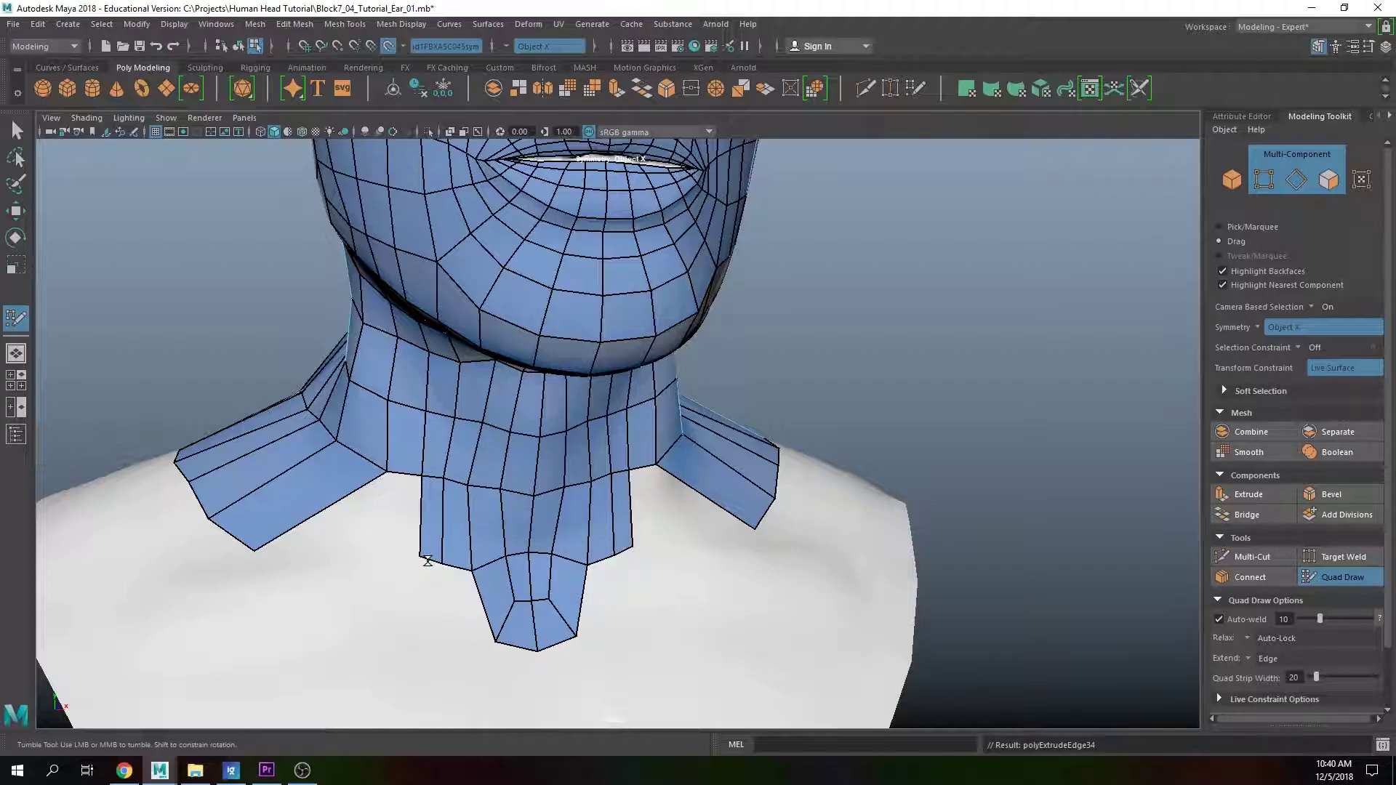
{"action": "left_click_drag", "start_coordinate": [404, 480], "coordinate": [296, 492]}
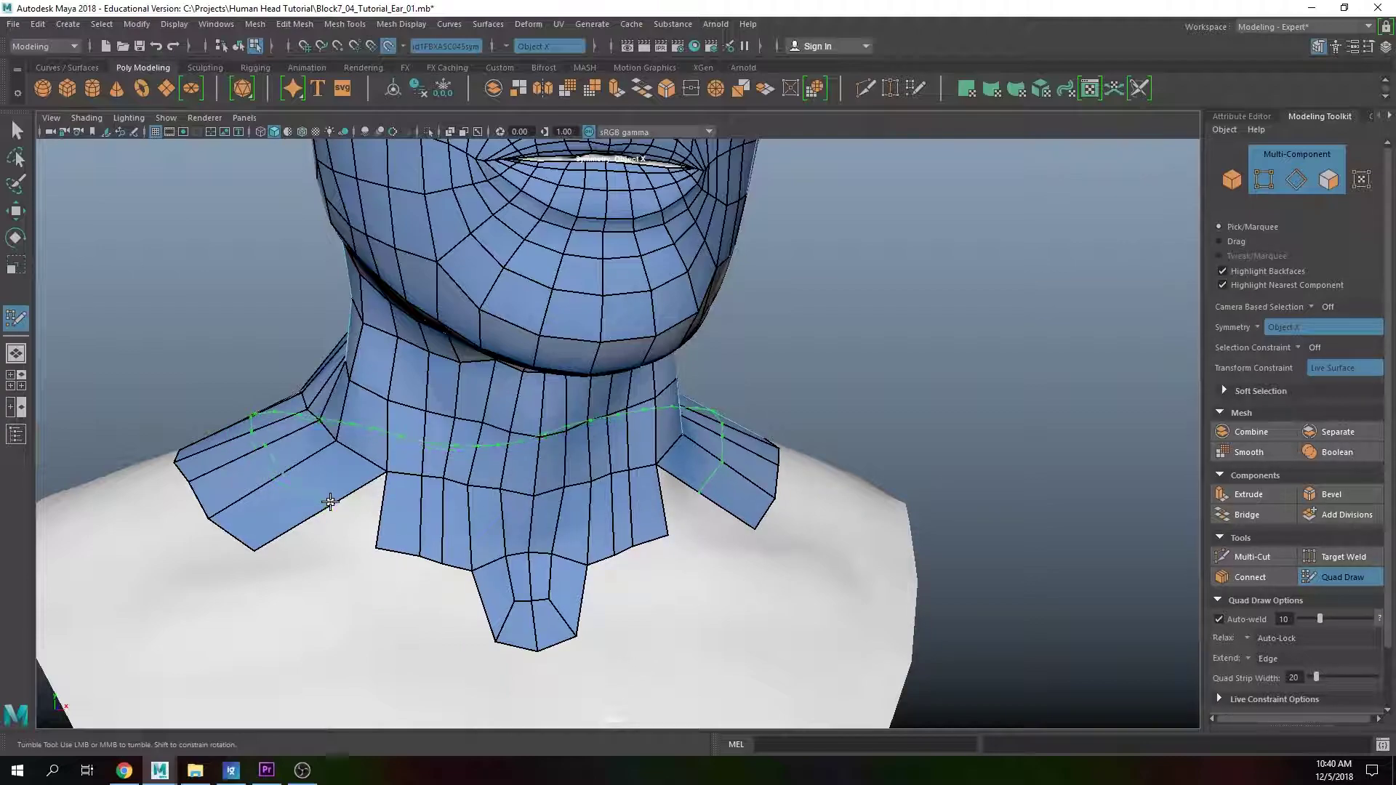
Step: Insert an edge loop across the shoulder strips and weld the outer corner of the front neck row to it
{"action": "left_click", "coordinate": [368, 541], "text": "ctrl"}
{"action": "left_click_drag", "start_coordinate": [372, 546], "coordinate": [342, 514]}
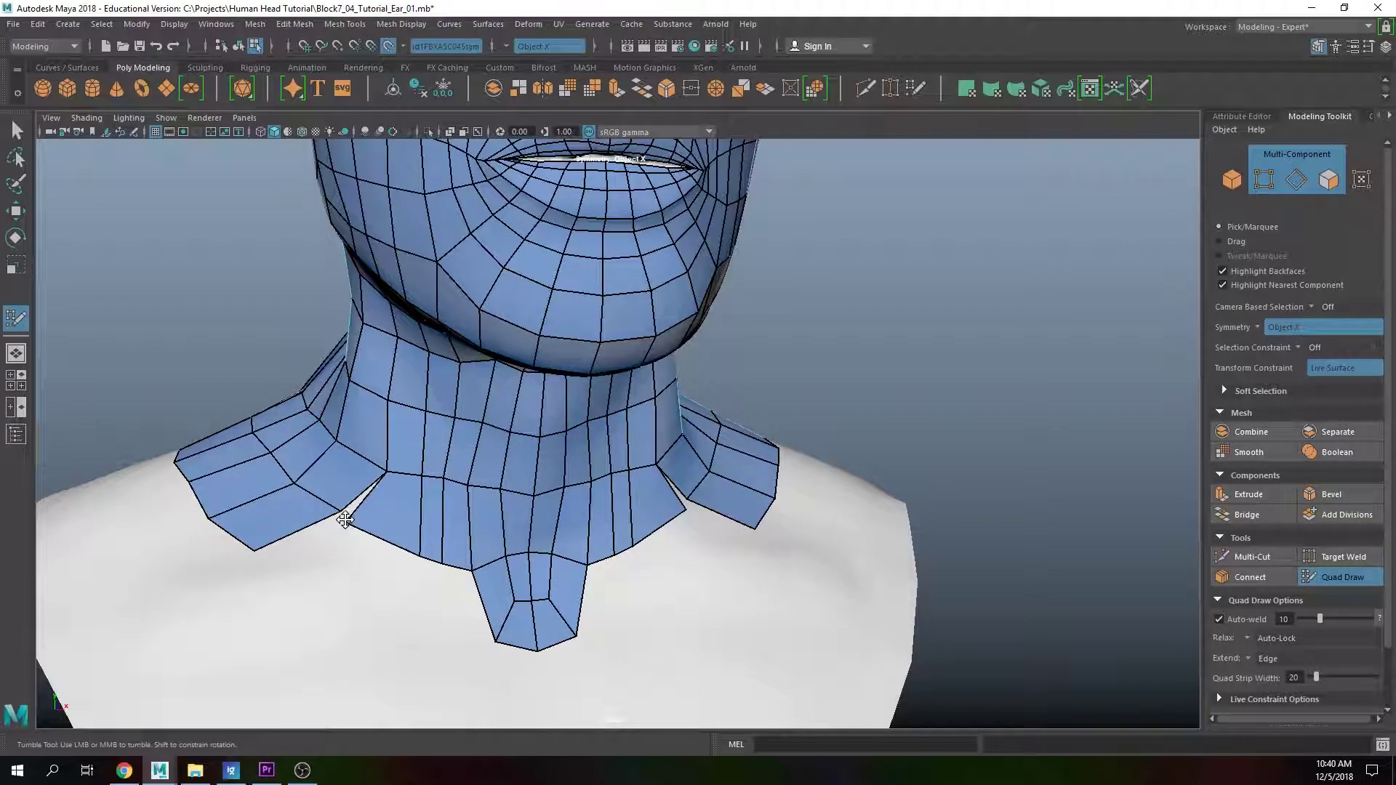
{"action": "left_click_drag", "start_coordinate": [443, 541], "coordinate": [350, 548], "text": "alt"}
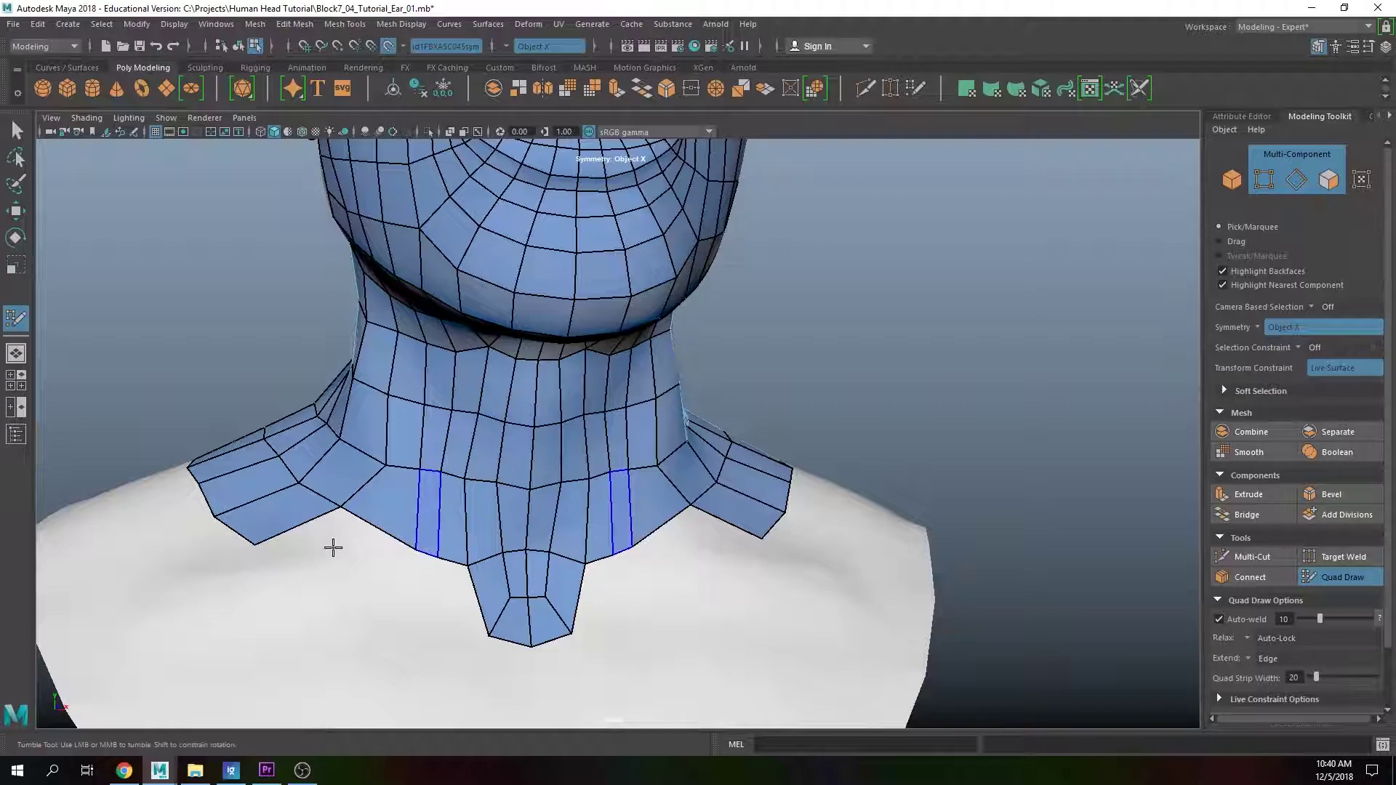
Step: Extrude a lower row of quads from the shoulder across the collarbone and join it to the throat strip
{"action": "left_click_drag", "start_coordinate": [370, 522], "coordinate": [282, 558]}
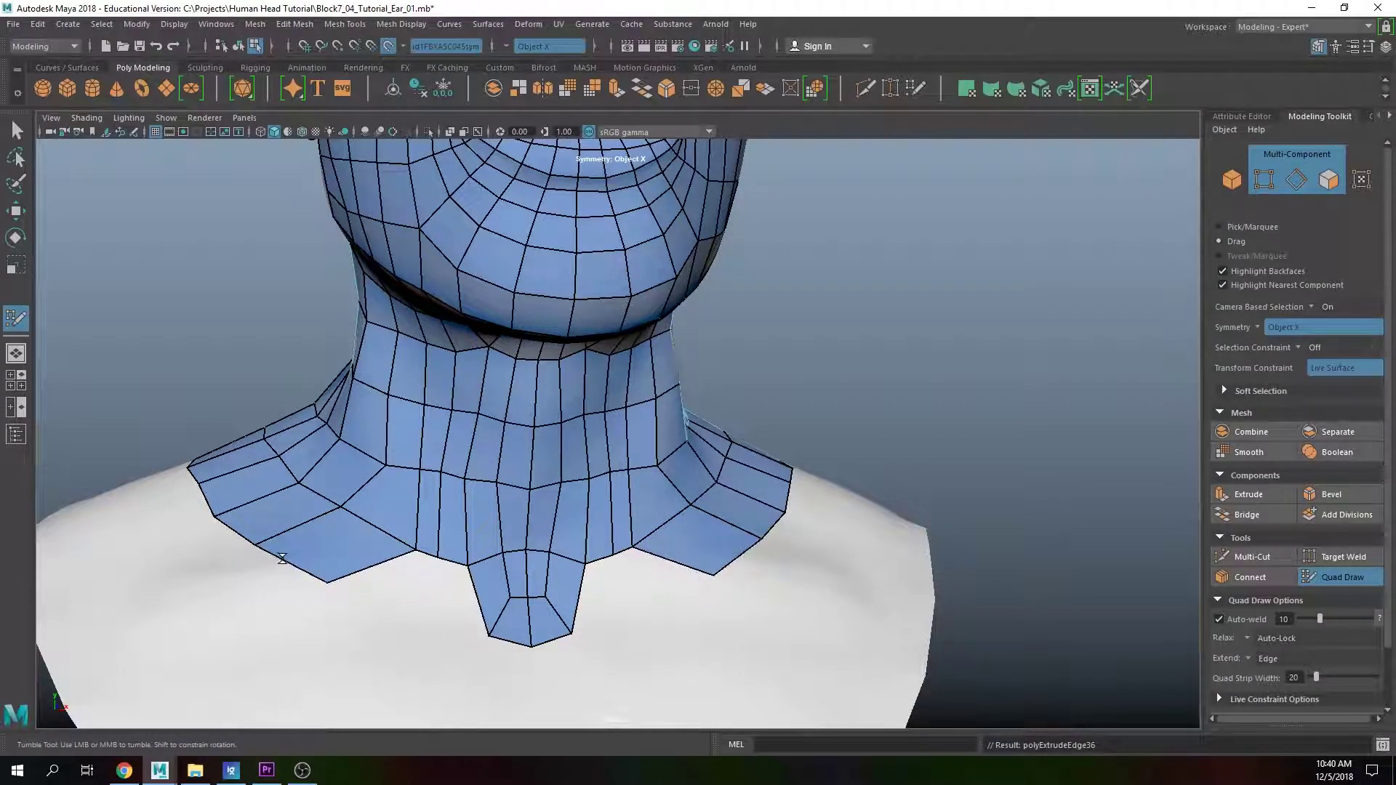
{"action": "left_click_drag", "start_coordinate": [428, 553], "coordinate": [352, 590]}
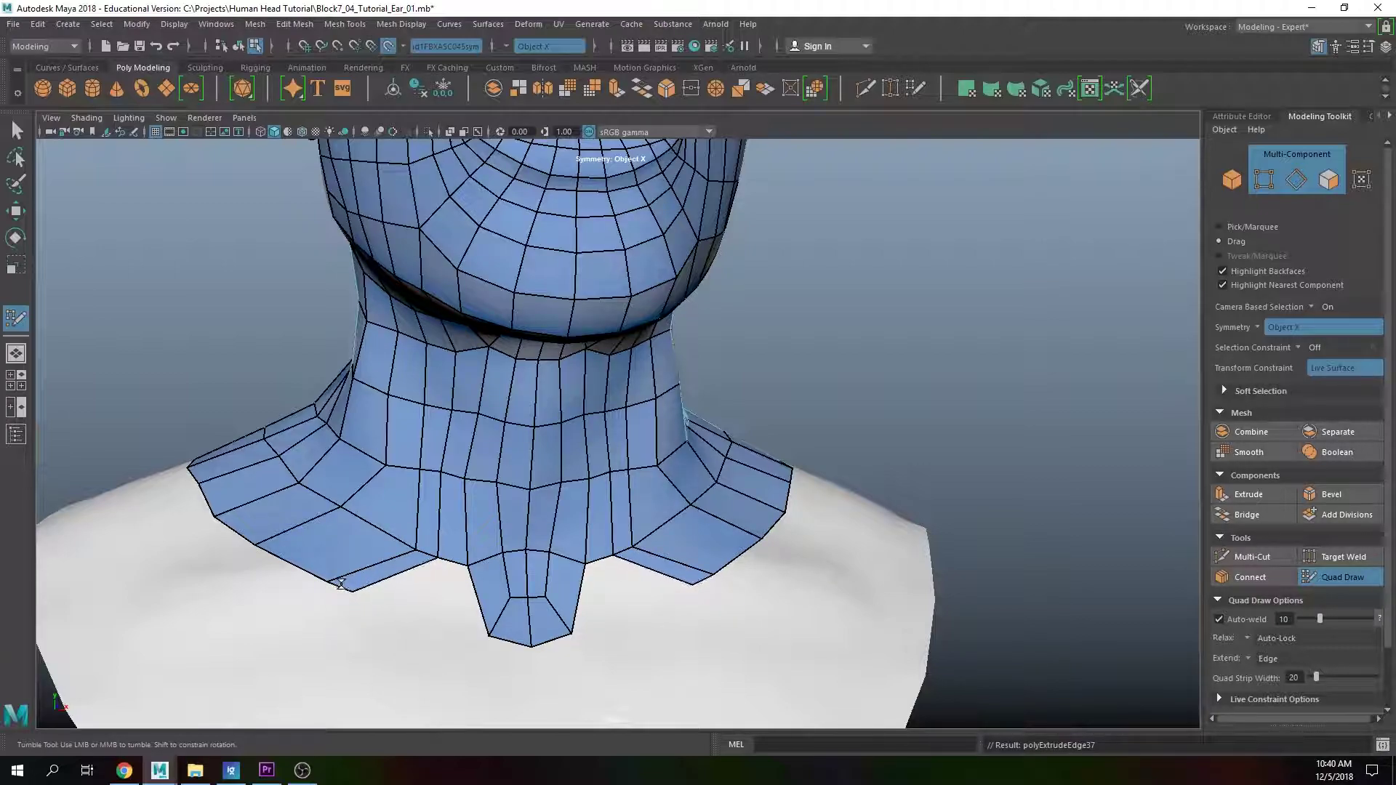
{"action": "left_click_drag", "start_coordinate": [451, 556], "coordinate": [358, 596]}
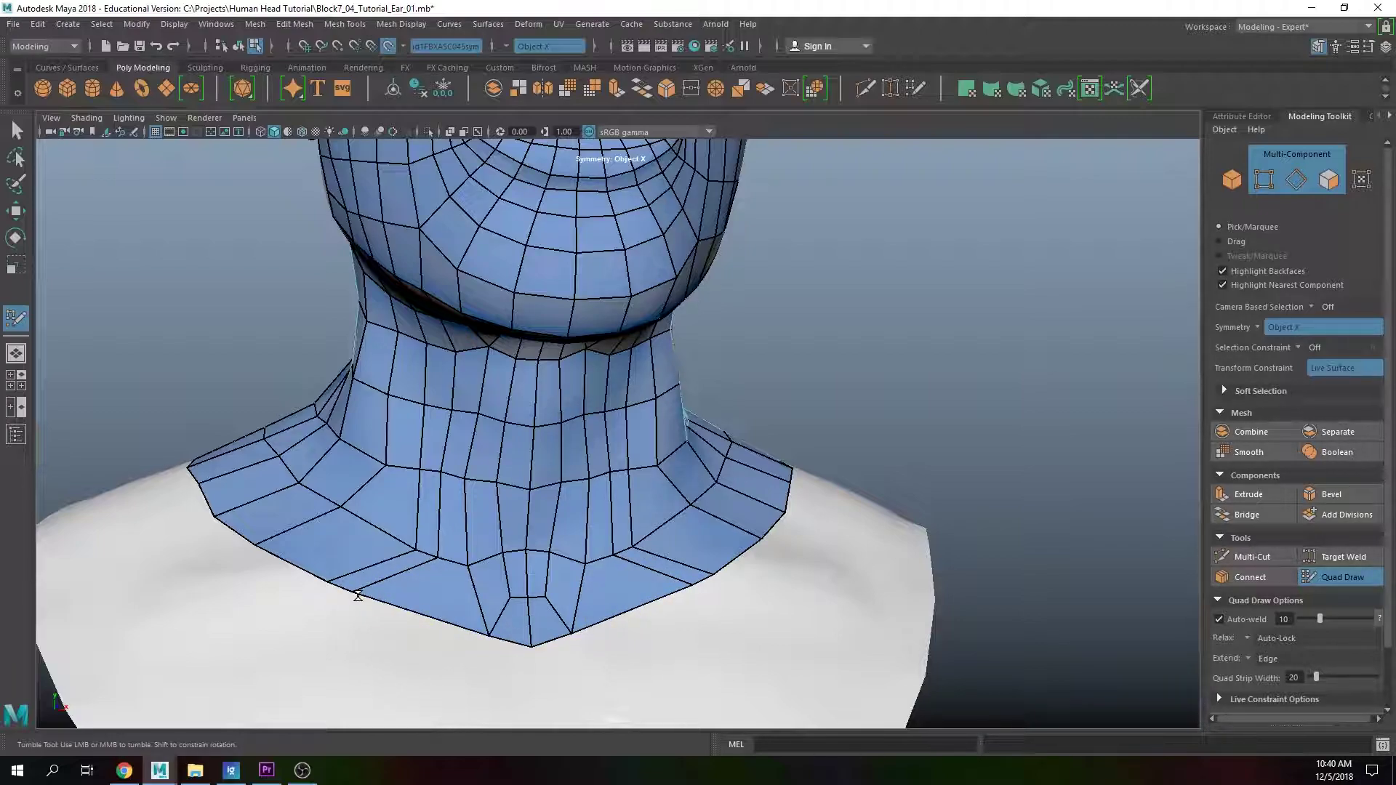
Step: Relax the quads over the front and side of the neck to smooth their spacing down to the collarbone
{"action": "left_click_drag", "start_coordinate": [417, 559], "coordinate": [454, 545], "text": "alt"}
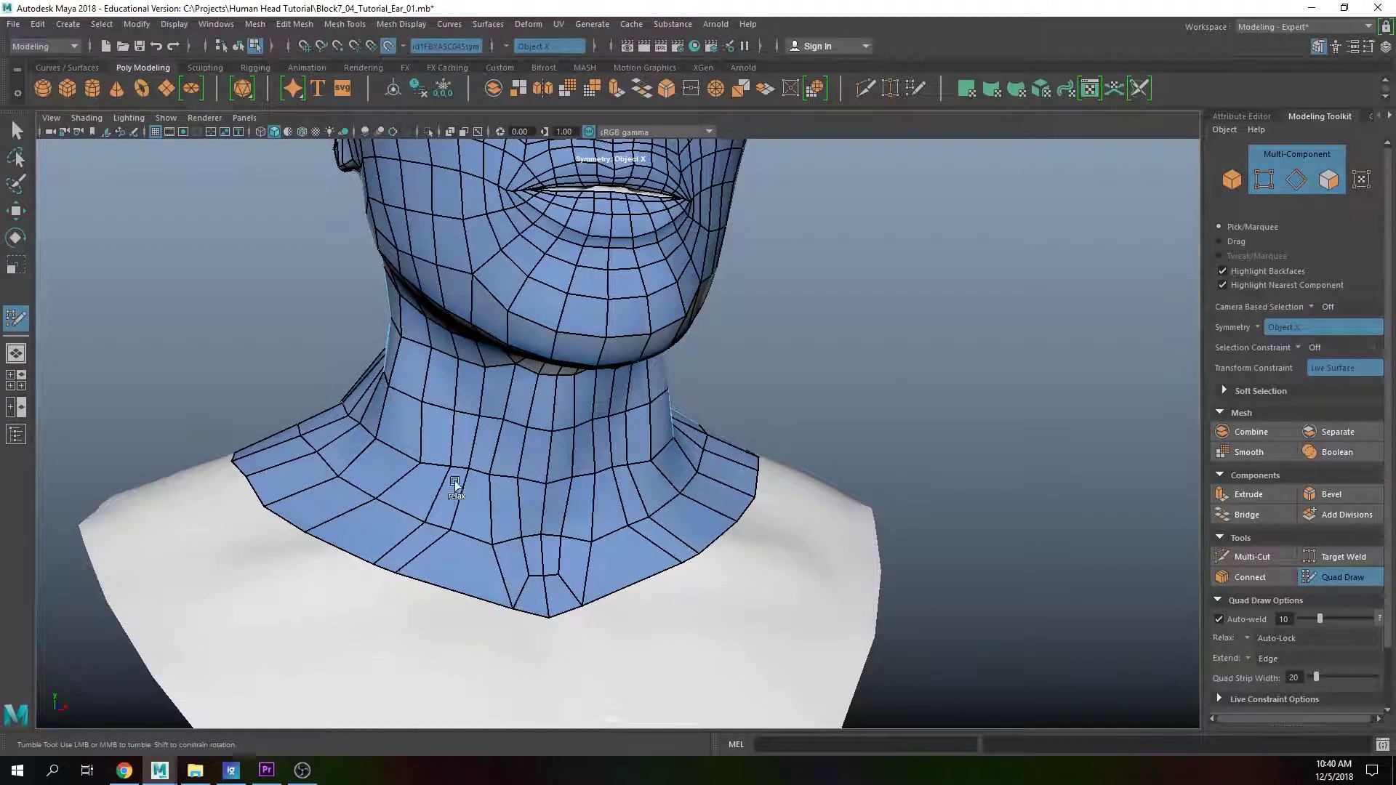
{"action": "mouse_move", "coordinate": [469, 490]}
{"action": "left_mouse_down", "text": "shift"}
{"action": "mouse_move", "coordinate": [408, 509]}
{"action": "mouse_move", "coordinate": [357, 477]}
{"action": "mouse_move", "coordinate": [404, 465]}
{"action": "mouse_move", "coordinate": [413, 482]}
{"action": "mouse_move", "coordinate": [486, 492]}
{"action": "left_mouse_up", "text": "shift"}
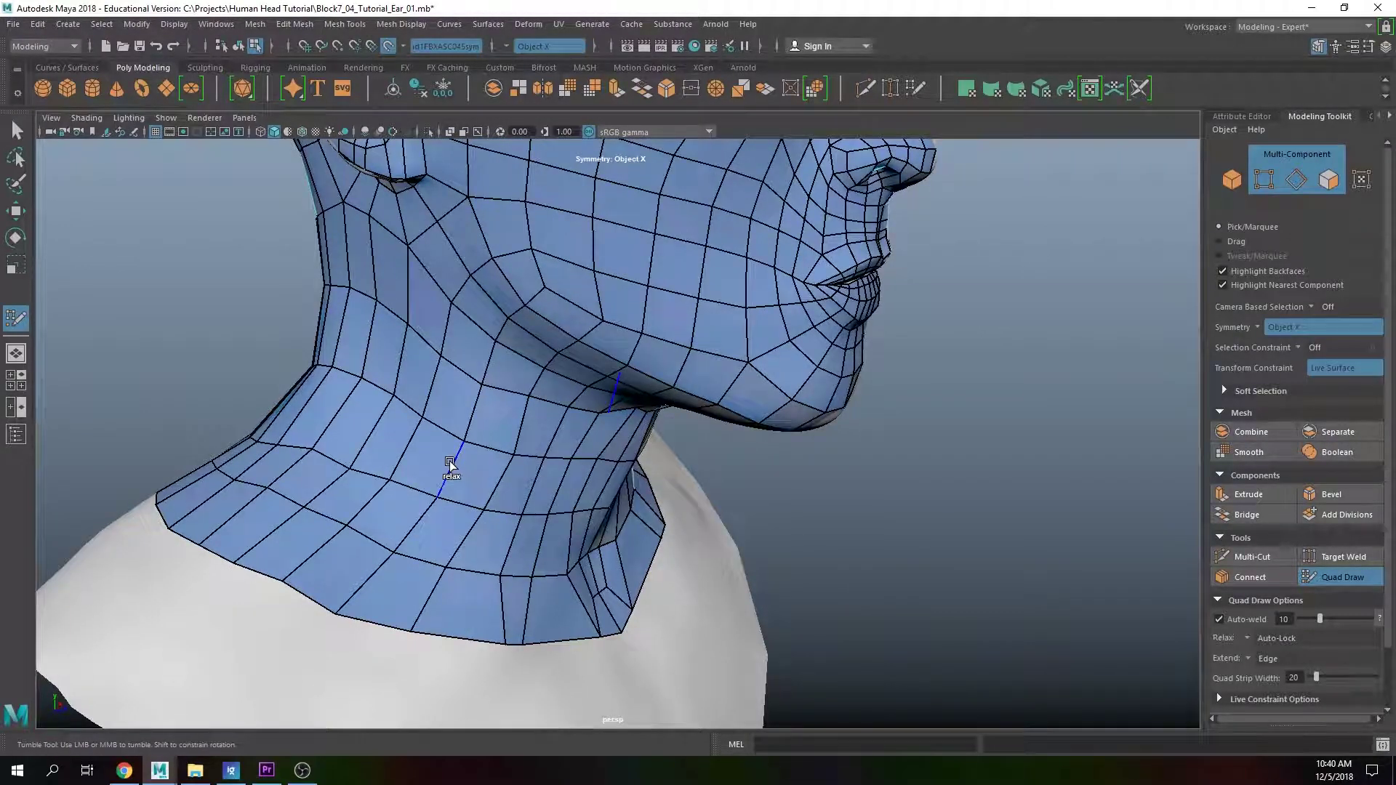
{"action": "mouse_move", "coordinate": [402, 476]}
{"action": "left_mouse_down", "text": "shift"}
{"action": "mouse_move", "coordinate": [420, 504]}
{"action": "mouse_move", "coordinate": [399, 516]}
{"action": "mouse_move", "coordinate": [314, 513]}
{"action": "mouse_move", "coordinate": [467, 561]}
{"action": "mouse_move", "coordinate": [434, 595]}
{"action": "left_mouse_up", "text": "shift"}
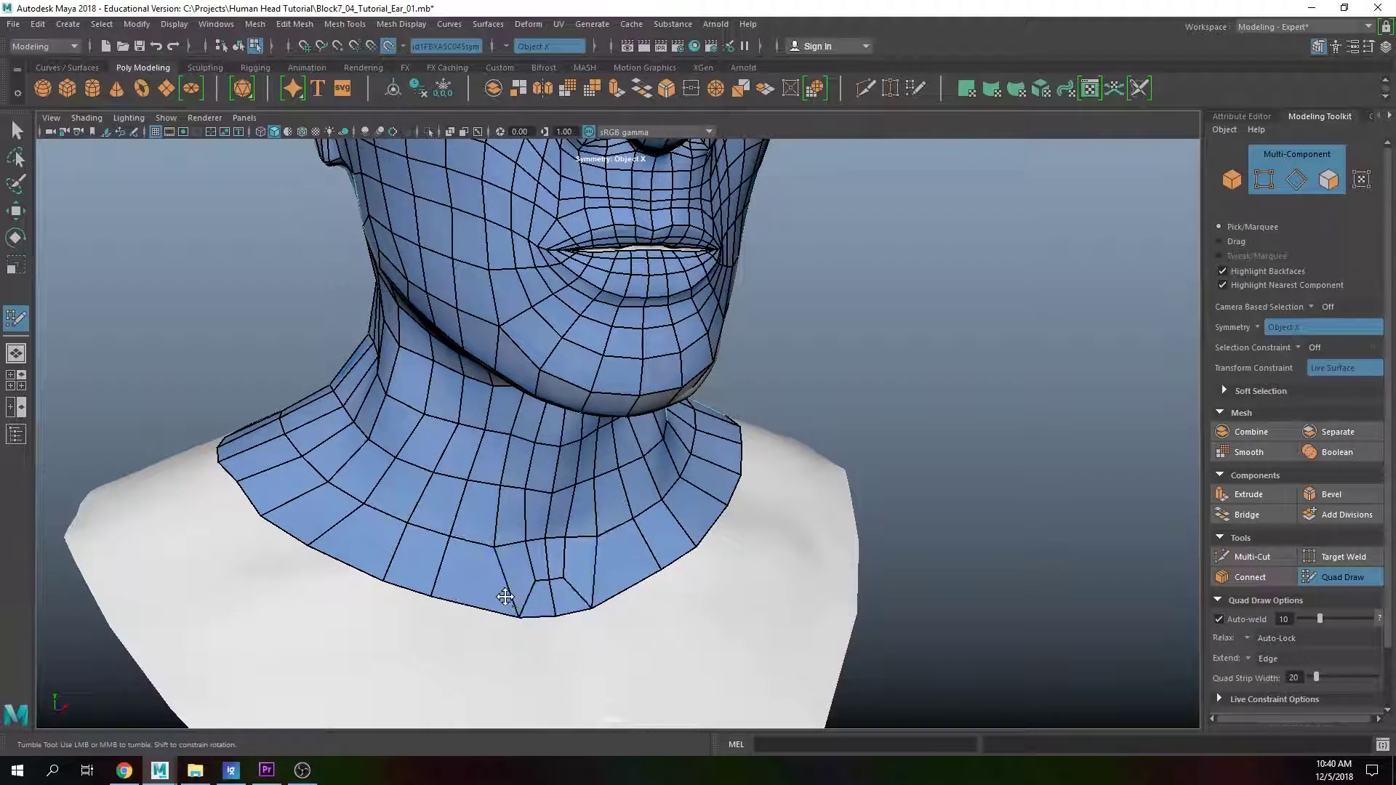
Step: Adjust the bottom vertices beside the throat centre and relax the quads on the front of the neck
{"action": "left_click_drag", "start_coordinate": [501, 589], "coordinate": [489, 592], "text": "alt"}
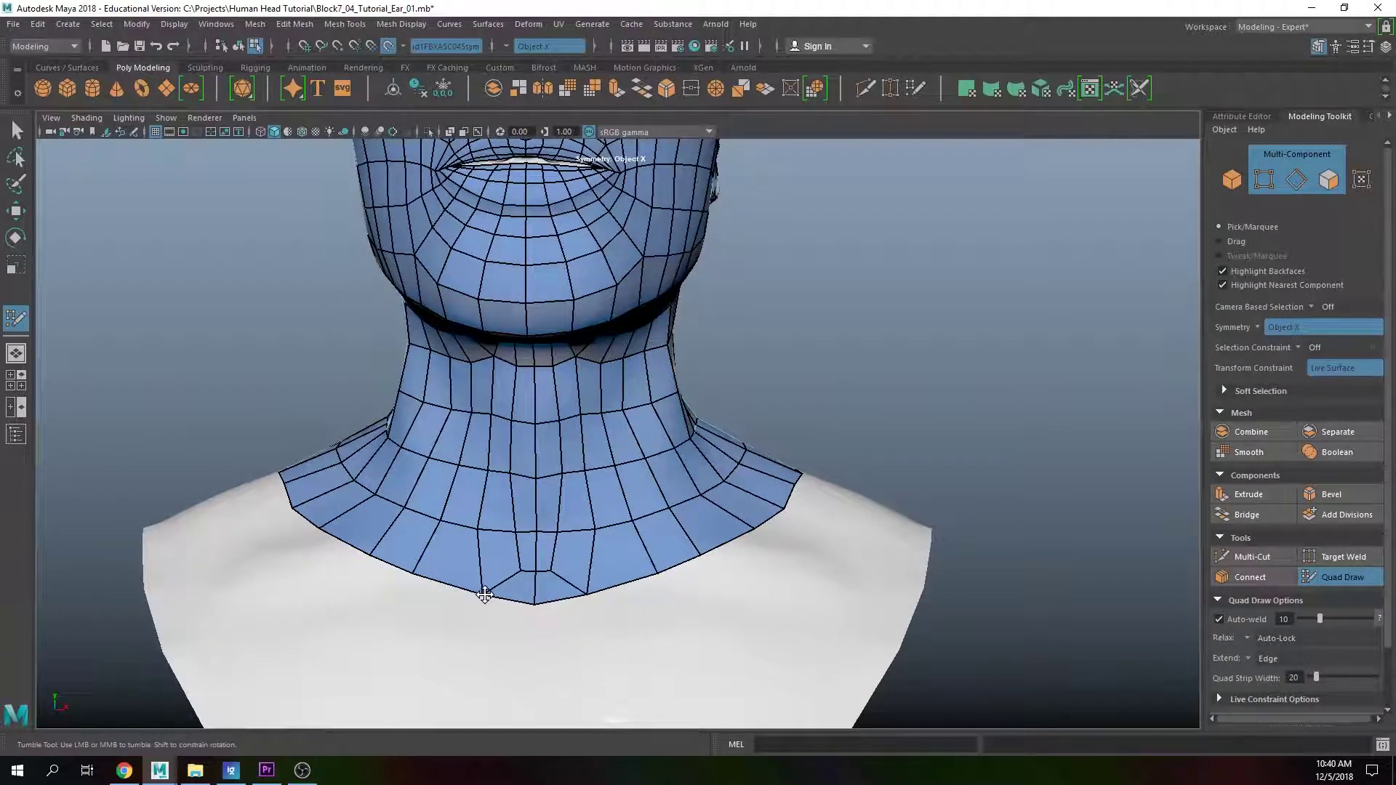
{"action": "left_click", "coordinate": [480, 476], "text": "ctrl"}
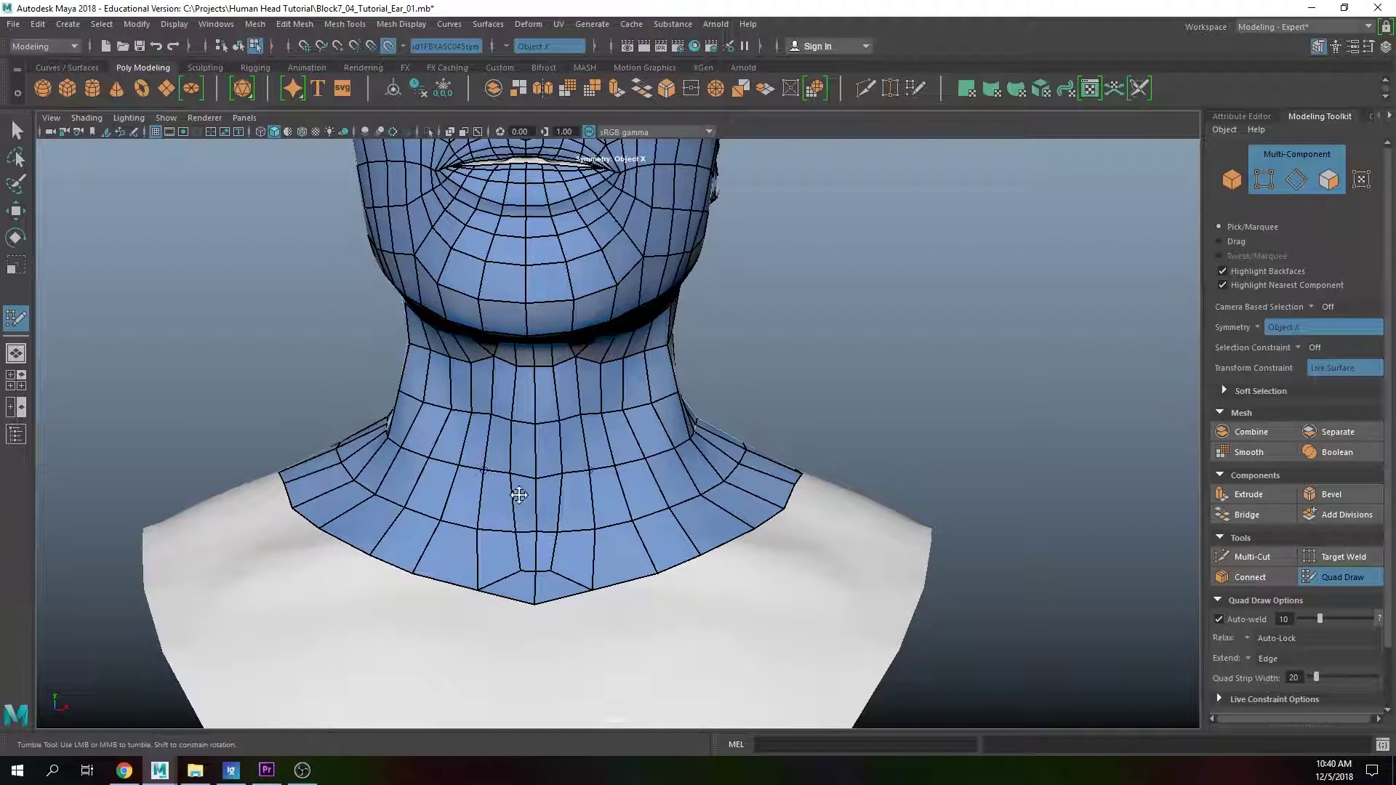
{"action": "left_click_drag", "start_coordinate": [518, 494], "coordinate": [545, 507], "text": "alt"}
{"action": "mouse_move", "coordinate": [533, 445]}
{"action": "left_mouse_down", "text": "shift"}
{"action": "mouse_move", "coordinate": [530, 427]}
{"action": "mouse_move", "coordinate": [426, 439]}
{"action": "mouse_move", "coordinate": [560, 451]}
{"action": "mouse_move", "coordinate": [422, 420]}
{"action": "left_mouse_up", "text": "shift"}
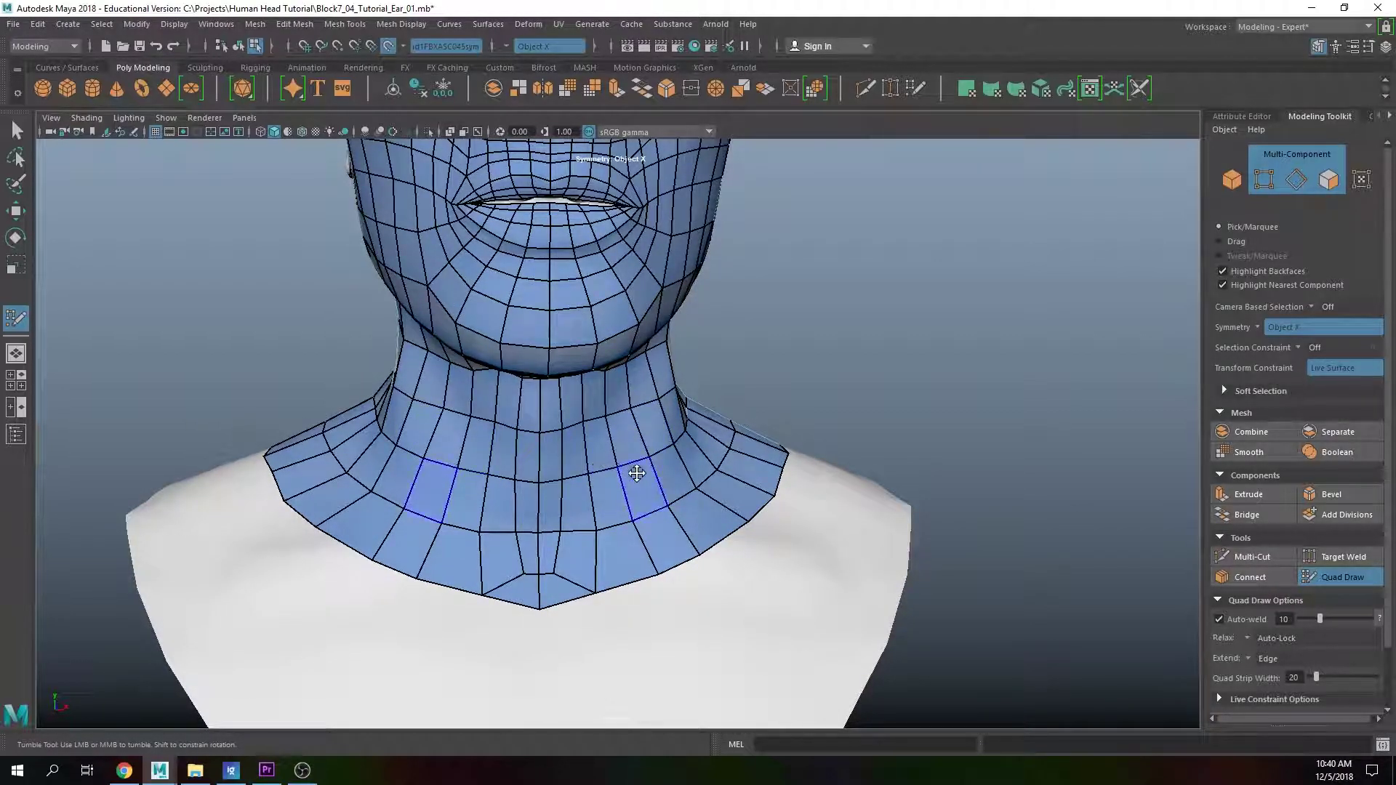
{"action": "scroll", "coordinate": [637, 473], "scroll_direction": "down", "scroll_amount": 5}
{"action": "left_click_drag", "start_coordinate": [637, 474], "coordinate": [720, 440], "text": "alt"}
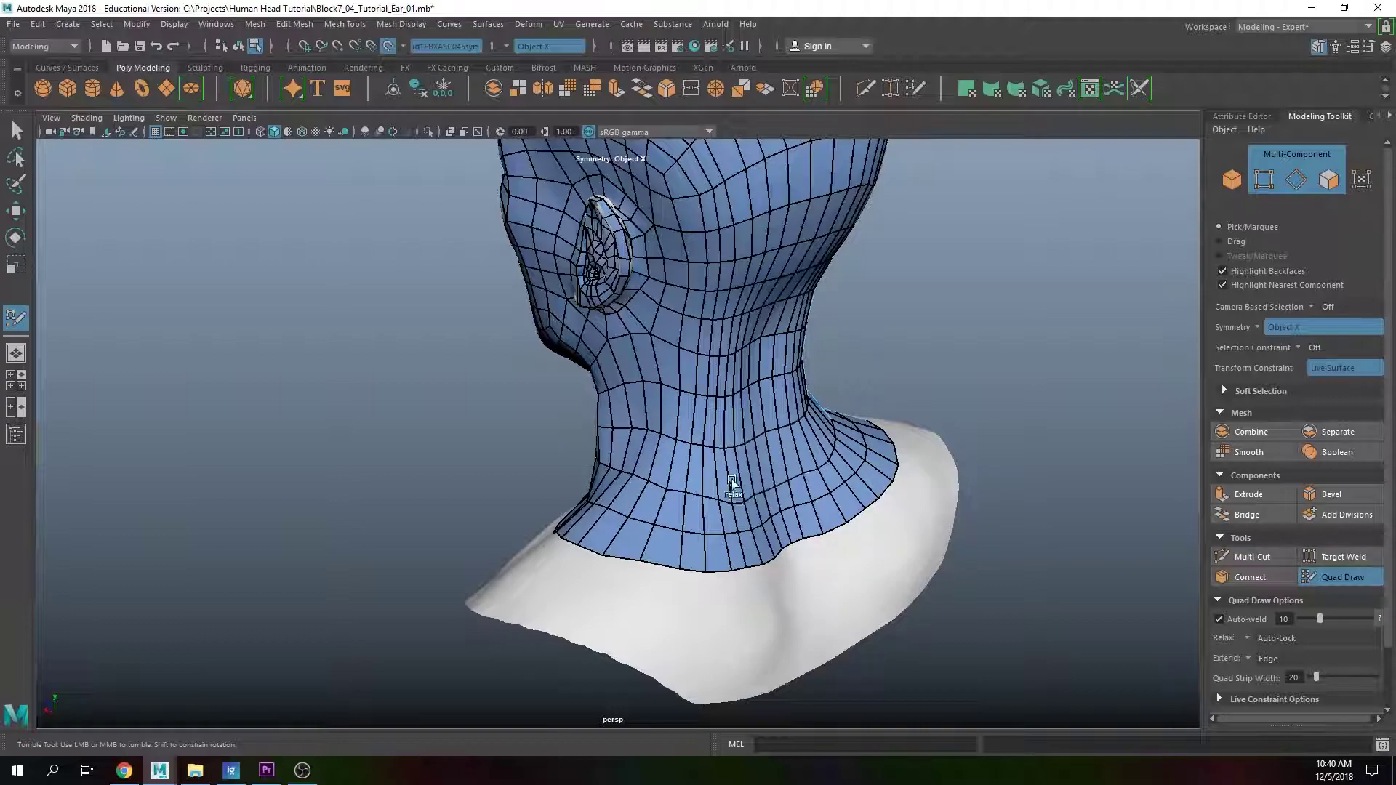
Step: Extrude the edges beside the neck's front centre line down to the bust's lower rim, two columns per side
{"action": "left_click_drag", "start_coordinate": [746, 507], "coordinate": [916, 480], "text": "alt"}
{"action": "left_click_drag", "start_coordinate": [592, 513], "coordinate": [629, 524], "text": "alt"}
{"action": "left_click_drag", "start_coordinate": [545, 527], "coordinate": [552, 720], "text": "alt"}
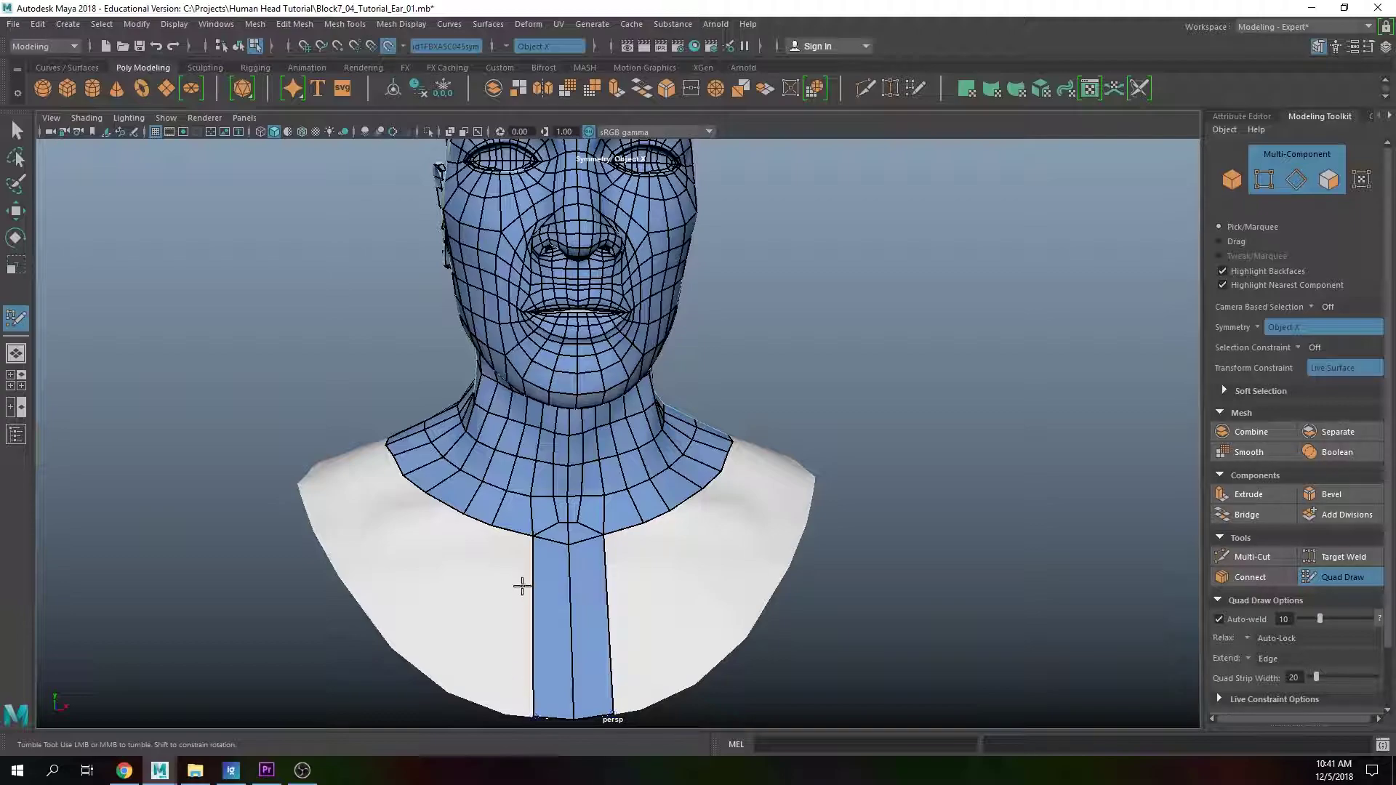
{"action": "mouse_move", "coordinate": [518, 653]}
{"action": "left_mouse_down"}
{"action": "mouse_move", "coordinate": [501, 687]}
{"action": "mouse_move", "coordinate": [511, 715]}
{"action": "left_mouse_up"}
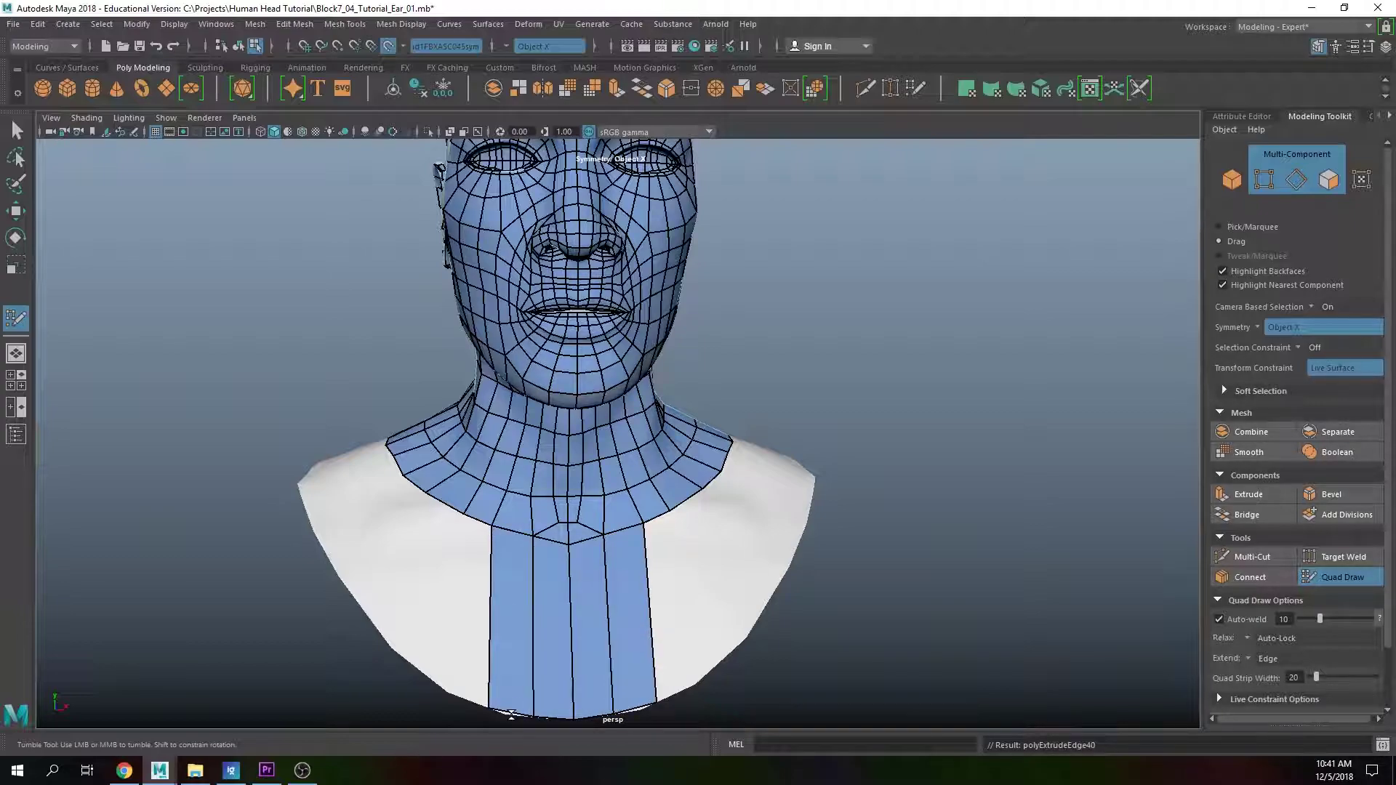
Step: Undo the accidental weld on the chest strip and move its lower outer corner along the bust's rim
{"action": "mouse_move", "coordinate": [464, 625]}
{"action": "left_mouse_down", "text": "alt"}
{"action": "mouse_move", "coordinate": [489, 554]}
{"action": "mouse_move", "coordinate": [500, 691]}
{"action": "mouse_move", "coordinate": [532, 733]}
{"action": "left_mouse_up", "text": "alt"}
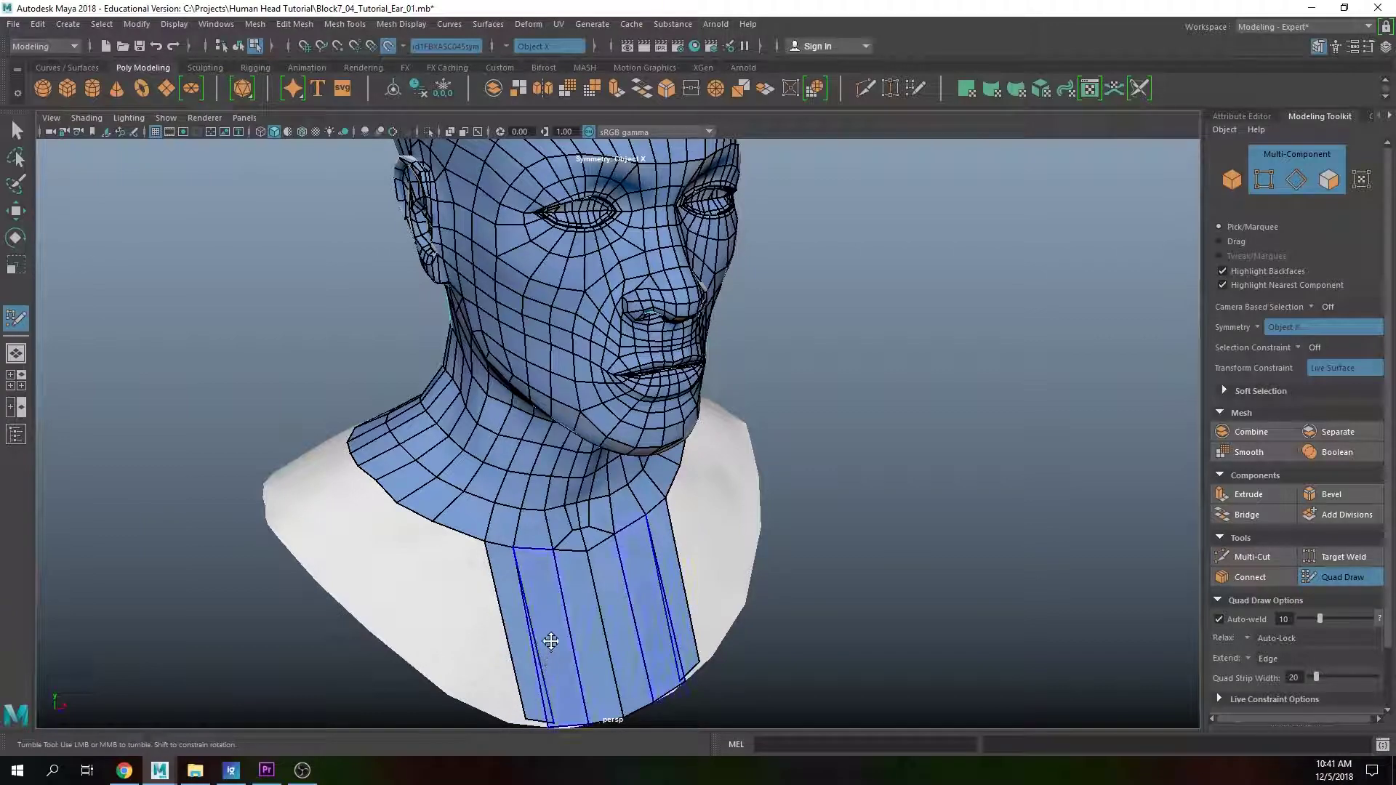
{"action": "middle_click_drag", "start_coordinate": [547, 731], "coordinate": [557, 613], "text": "alt"}
{"action": "left_click_drag", "start_coordinate": [558, 623], "coordinate": [555, 623]}
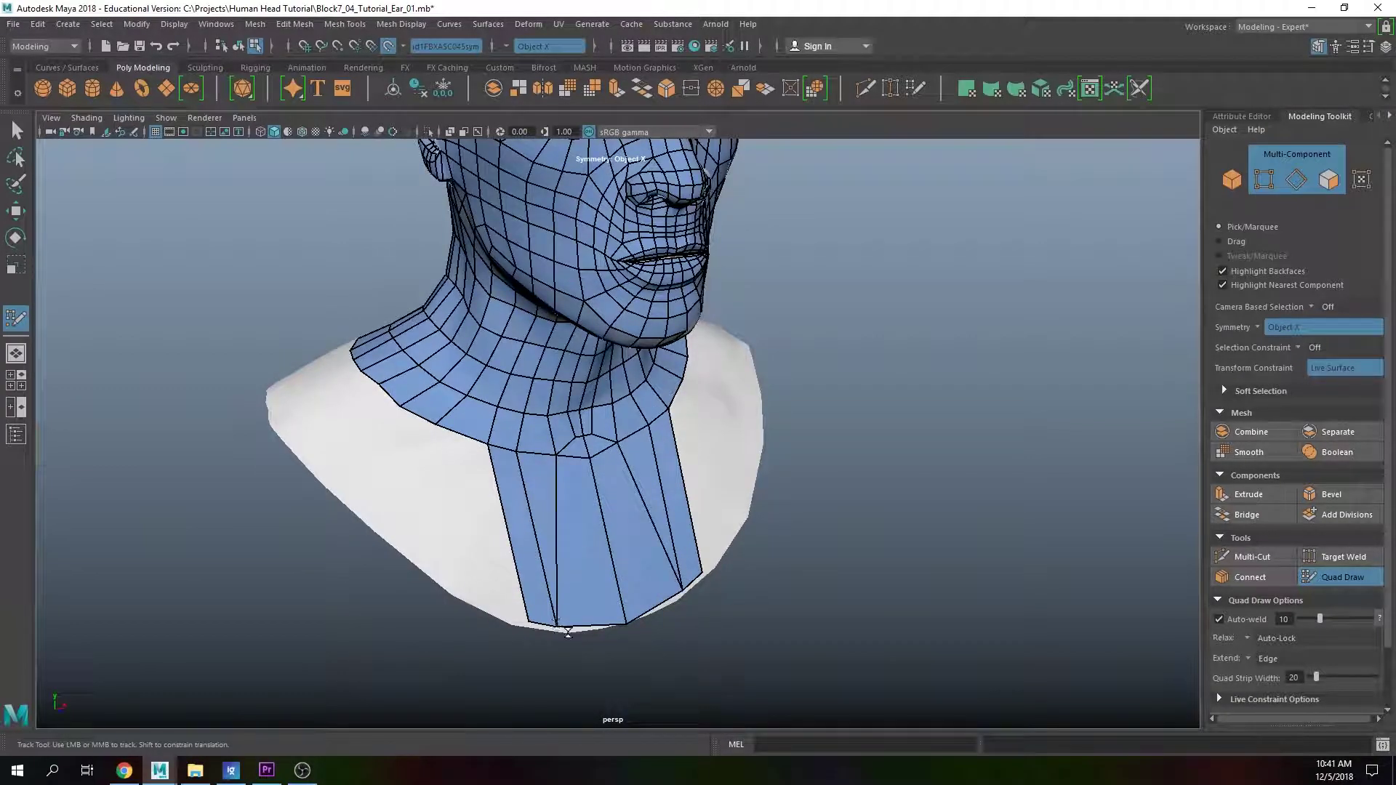
{"action": "key", "text": "ctrl+z"}
{"action": "left_click_drag", "start_coordinate": [538, 622], "coordinate": [529, 627]}
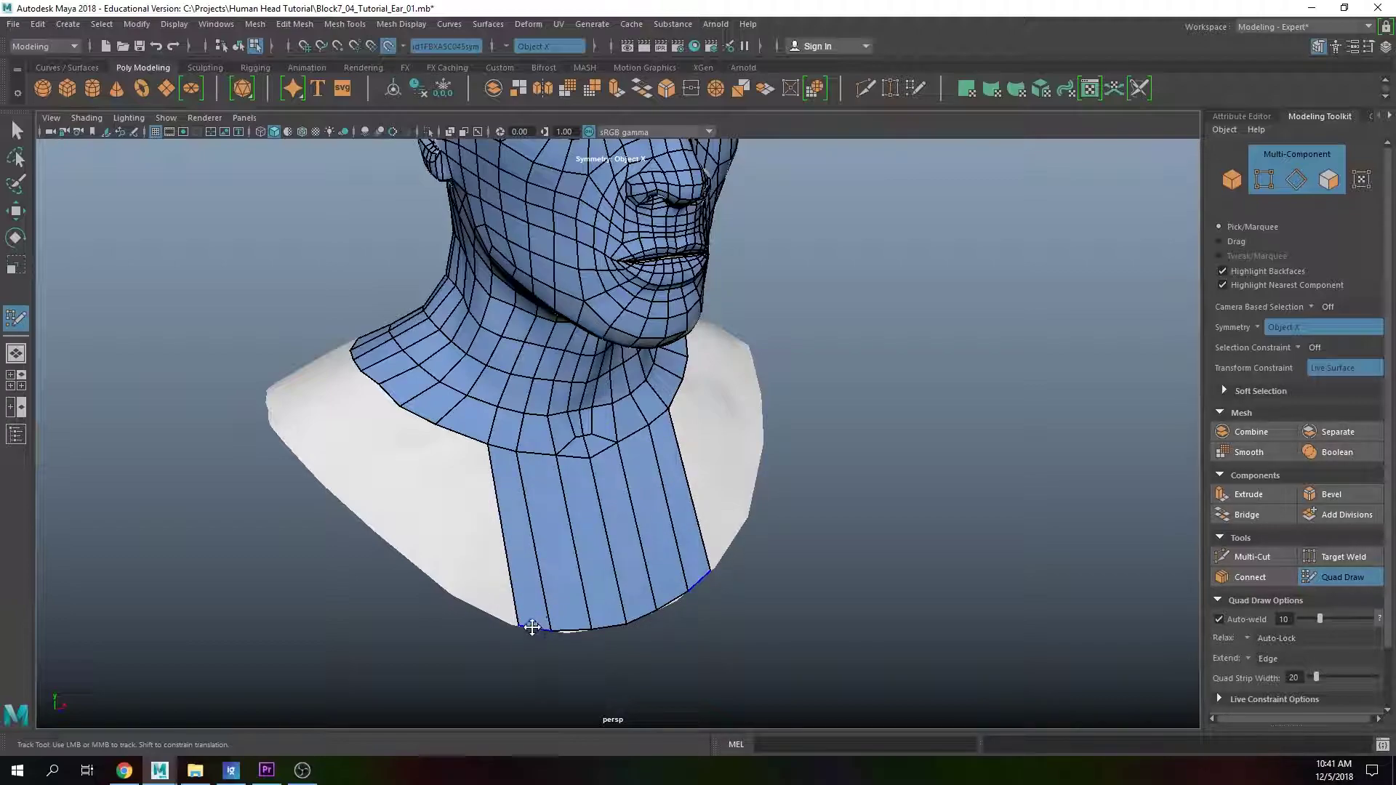
Step: Extrude two more columns per side from the collar edge toward the shoulder, down to the bust's rim
{"action": "left_click_drag", "start_coordinate": [527, 605], "coordinate": [515, 557], "text": "alt"}
{"action": "left_click_drag", "start_coordinate": [481, 498], "coordinate": [521, 509], "text": "alt"}
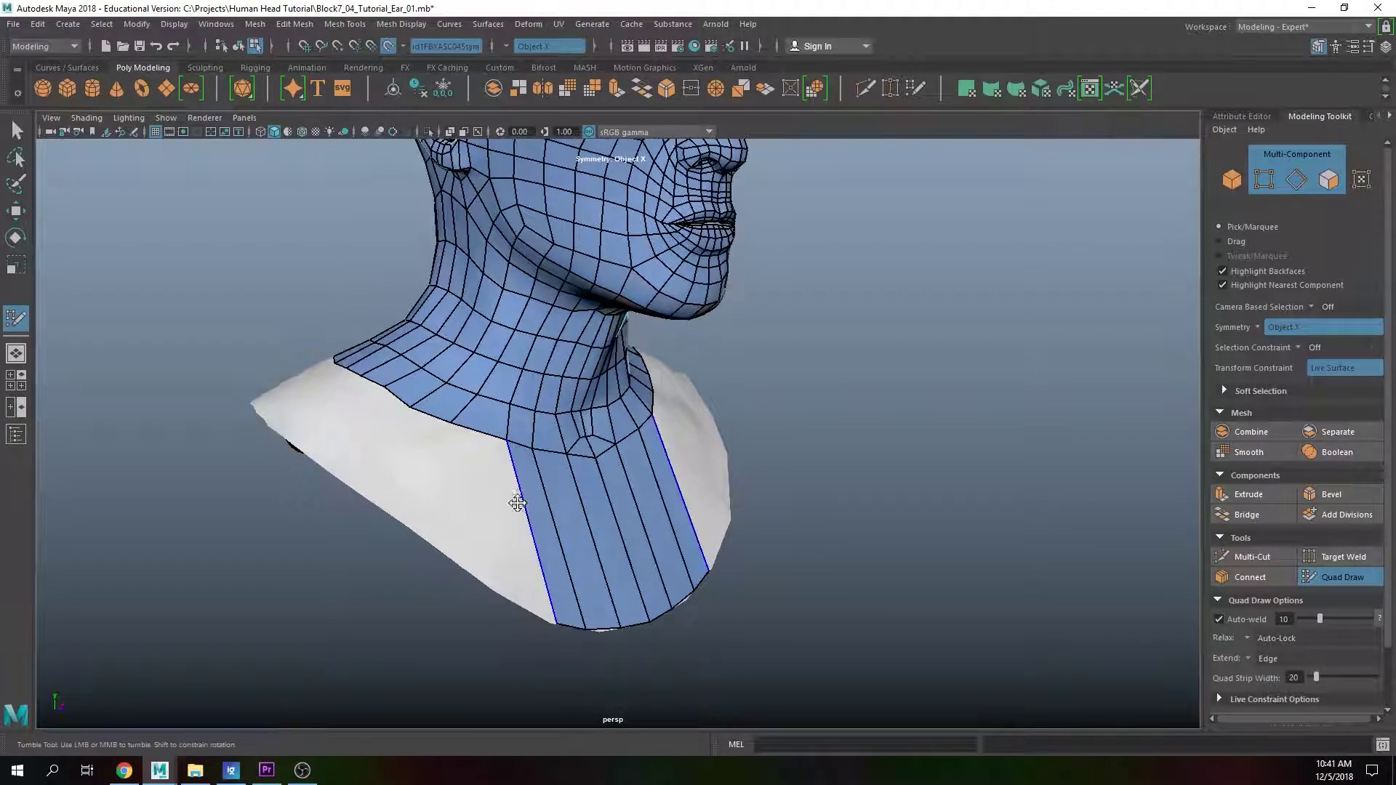
{"action": "mouse_move", "coordinate": [490, 441]}
{"action": "left_mouse_down", "text": "ctrl+shift"}
{"action": "mouse_move", "coordinate": [476, 570]}
{"action": "mouse_move", "coordinate": [503, 594]}
{"action": "mouse_move", "coordinate": [477, 600]}
{"action": "mouse_move", "coordinate": [508, 601]}
{"action": "mouse_move", "coordinate": [456, 577]}
{"action": "left_mouse_up", "text": "ctrl+shift"}
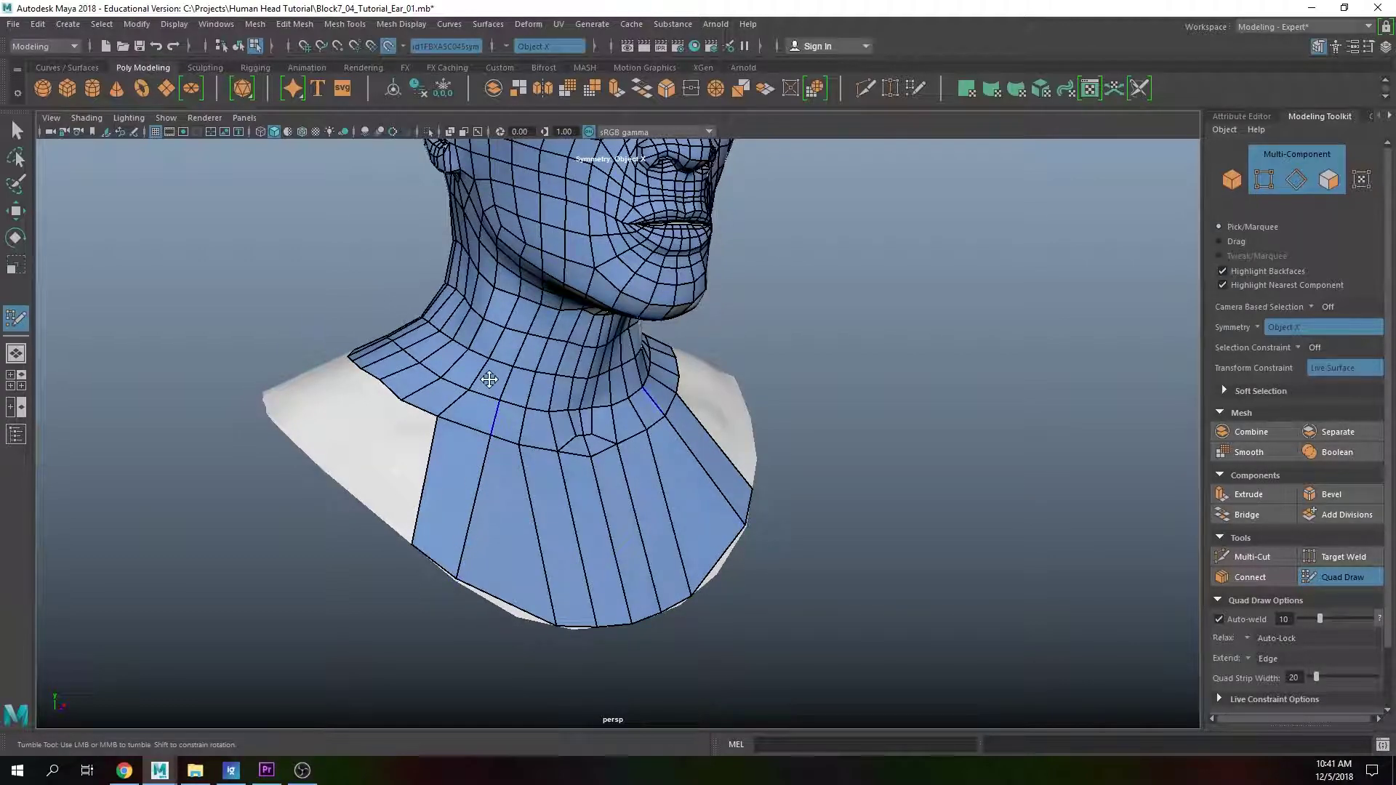
Step: Slide the lower vertices of the chest strips along the bust's rim to space the columns evenly
{"action": "left_click_drag", "start_coordinate": [488, 379], "coordinate": [525, 560], "text": "alt"}
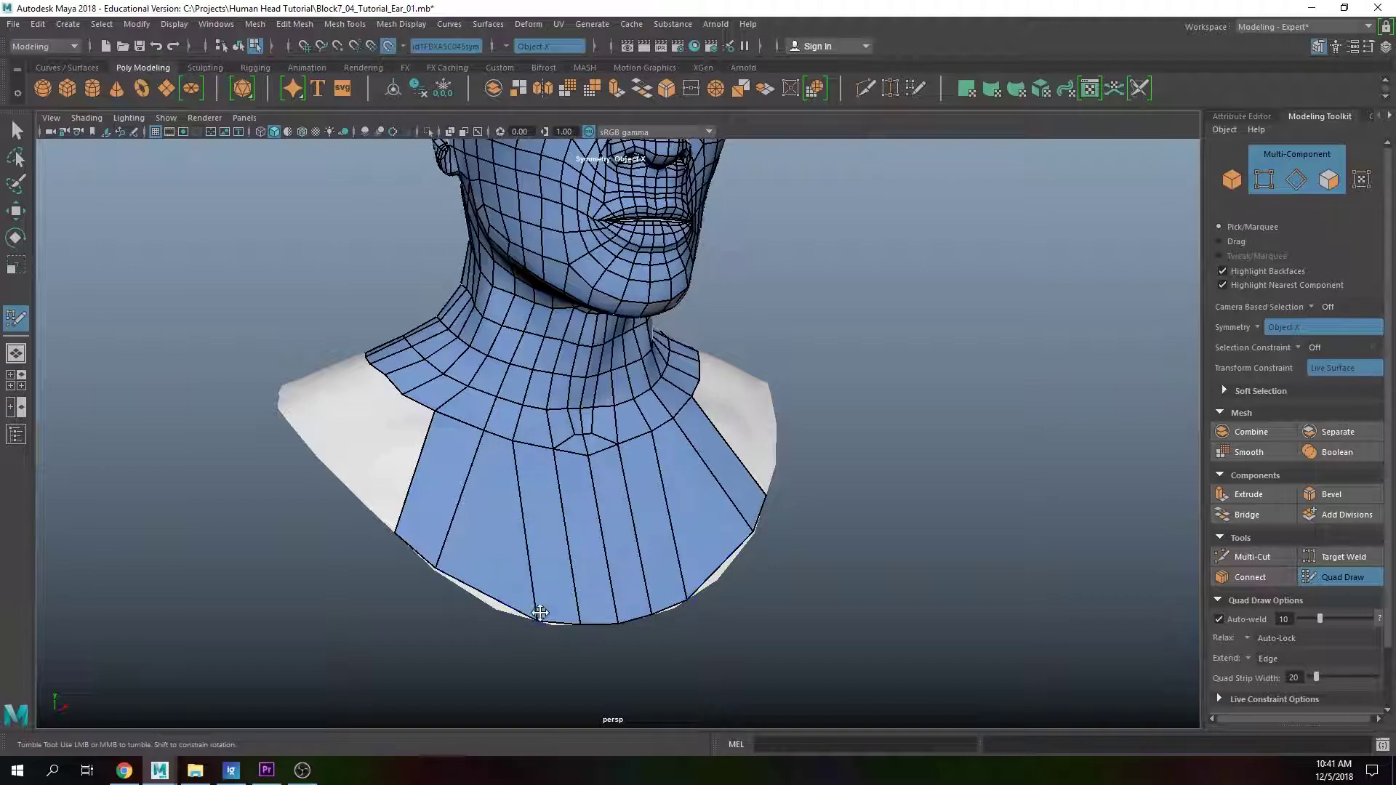
{"action": "left_click_drag", "start_coordinate": [556, 619], "coordinate": [479, 597]}
{"action": "left_click_drag", "start_coordinate": [580, 614], "coordinate": [553, 623], "text": "ctrl"}
{"action": "left_click_drag", "start_coordinate": [595, 560], "coordinate": [454, 618], "text": "alt"}
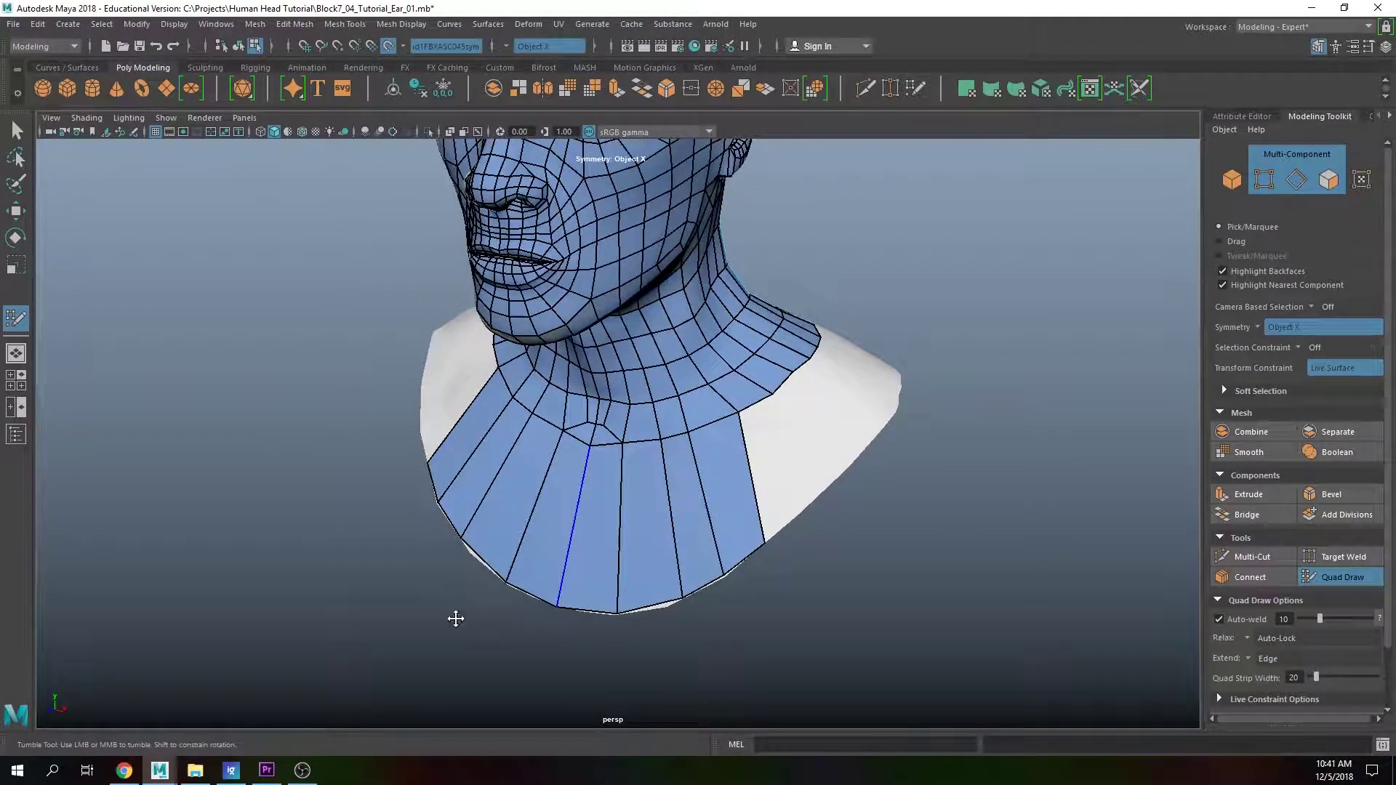
Step: Extrude the collar edge next to the chest strips down to the rim and weld it to its neighbour
{"action": "middle_click_drag", "start_coordinate": [702, 534], "coordinate": [604, 573], "text": "alt"}
{"action": "left_click_drag", "start_coordinate": [604, 573], "coordinate": [644, 571], "text": "alt"}
{"action": "left_click_drag", "start_coordinate": [600, 452], "coordinate": [617, 489]}
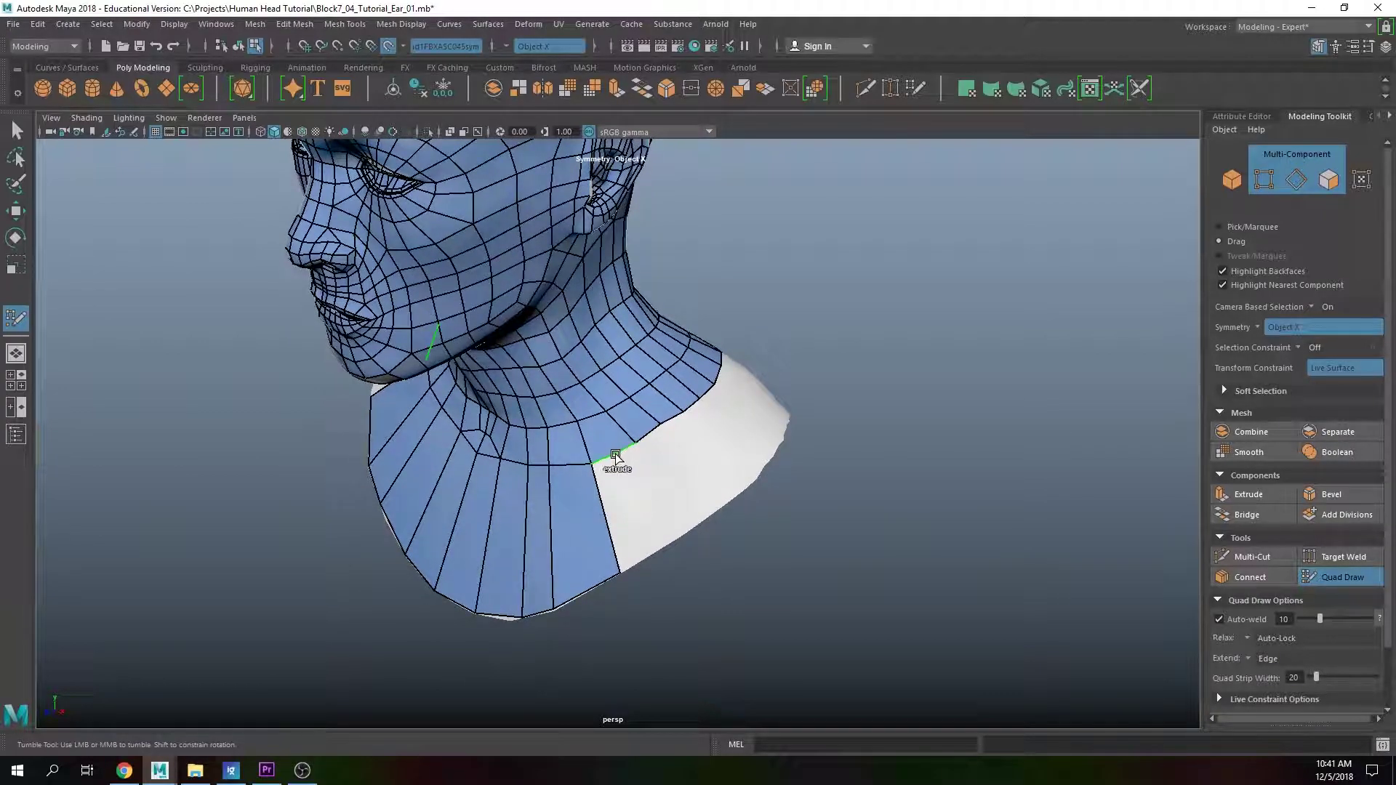
{"action": "mouse_move", "coordinate": [655, 543]}
{"action": "left_mouse_down"}
{"action": "mouse_move", "coordinate": [646, 568]}
{"action": "mouse_move", "coordinate": [618, 560]}
{"action": "left_mouse_up"}
{"action": "left_click_drag", "start_coordinate": [634, 485], "coordinate": [592, 397], "text": "alt"}
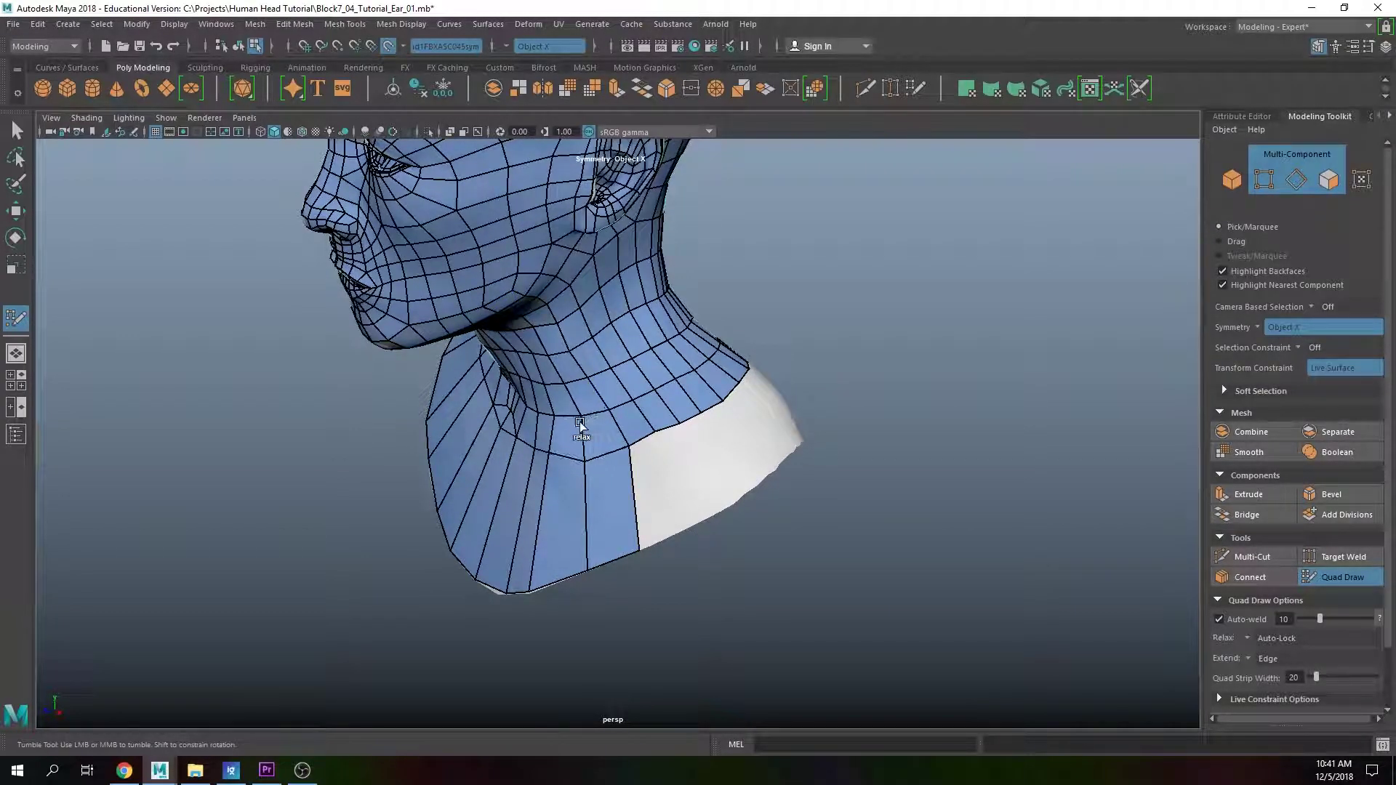
Step: Extrude the following two collar edges at the front of the shoulder and weld them to the adjoining strip
{"action": "left_click_drag", "start_coordinate": [621, 463], "coordinate": [637, 478], "text": "alt"}
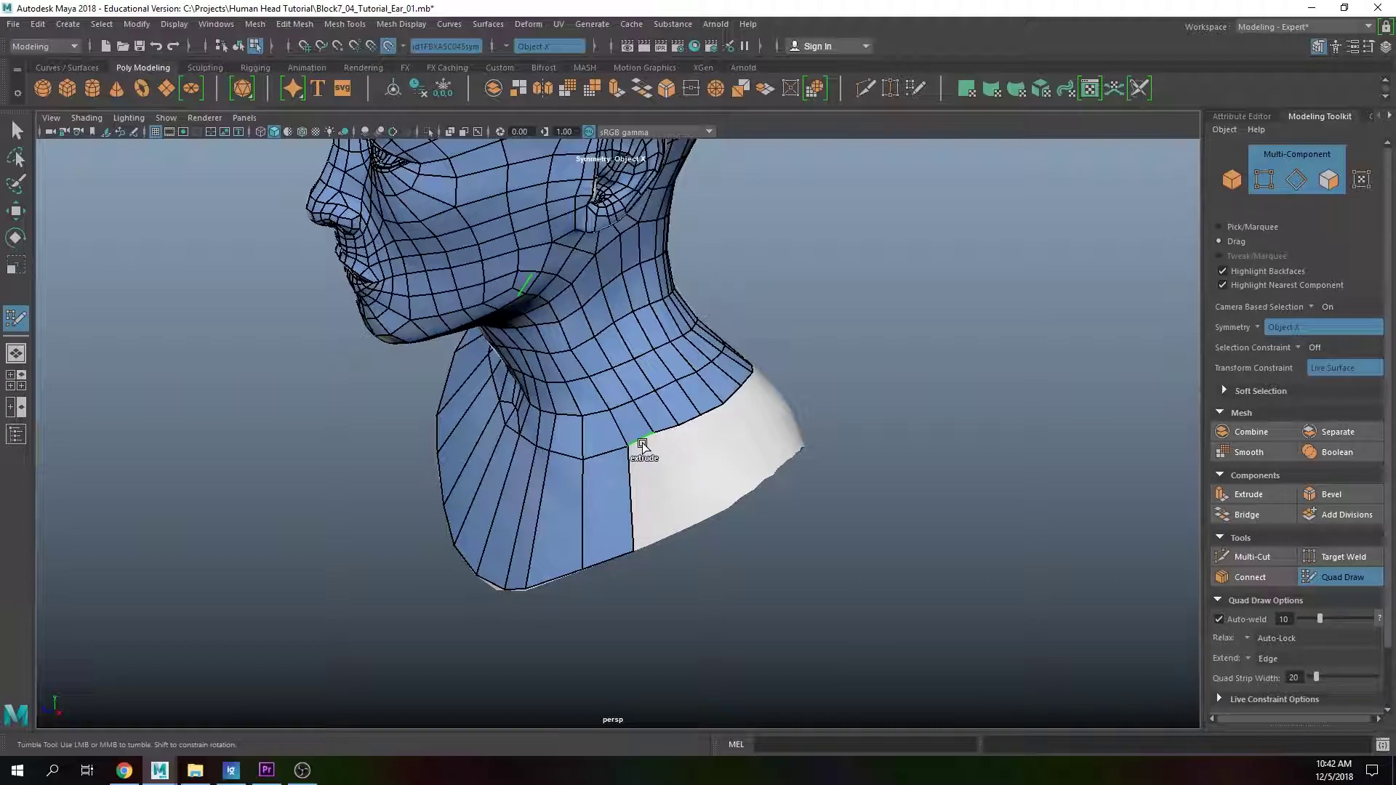
{"action": "left_click_drag", "start_coordinate": [664, 501], "coordinate": [634, 554], "text": "alt"}
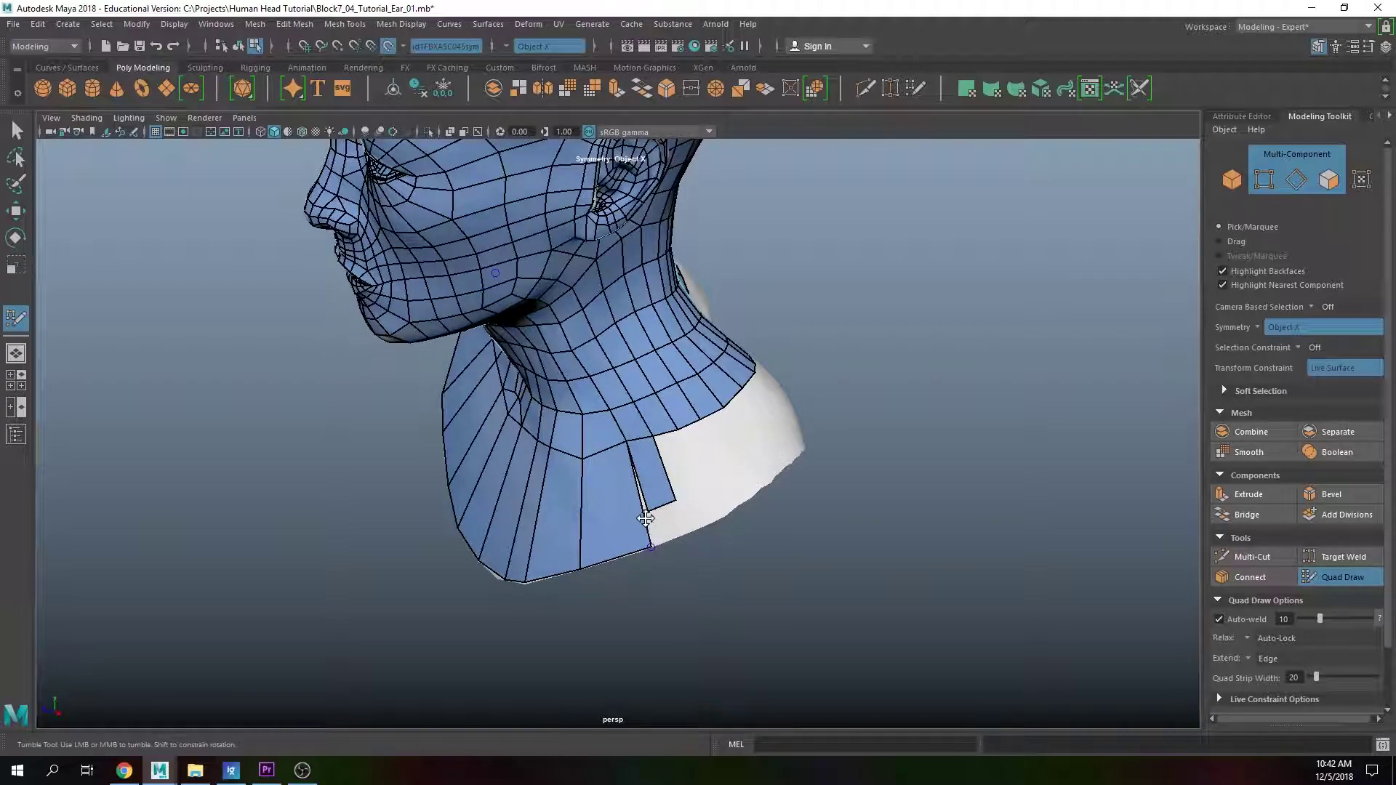
{"action": "left_click_drag", "start_coordinate": [653, 547], "coordinate": [638, 475], "text": "alt"}
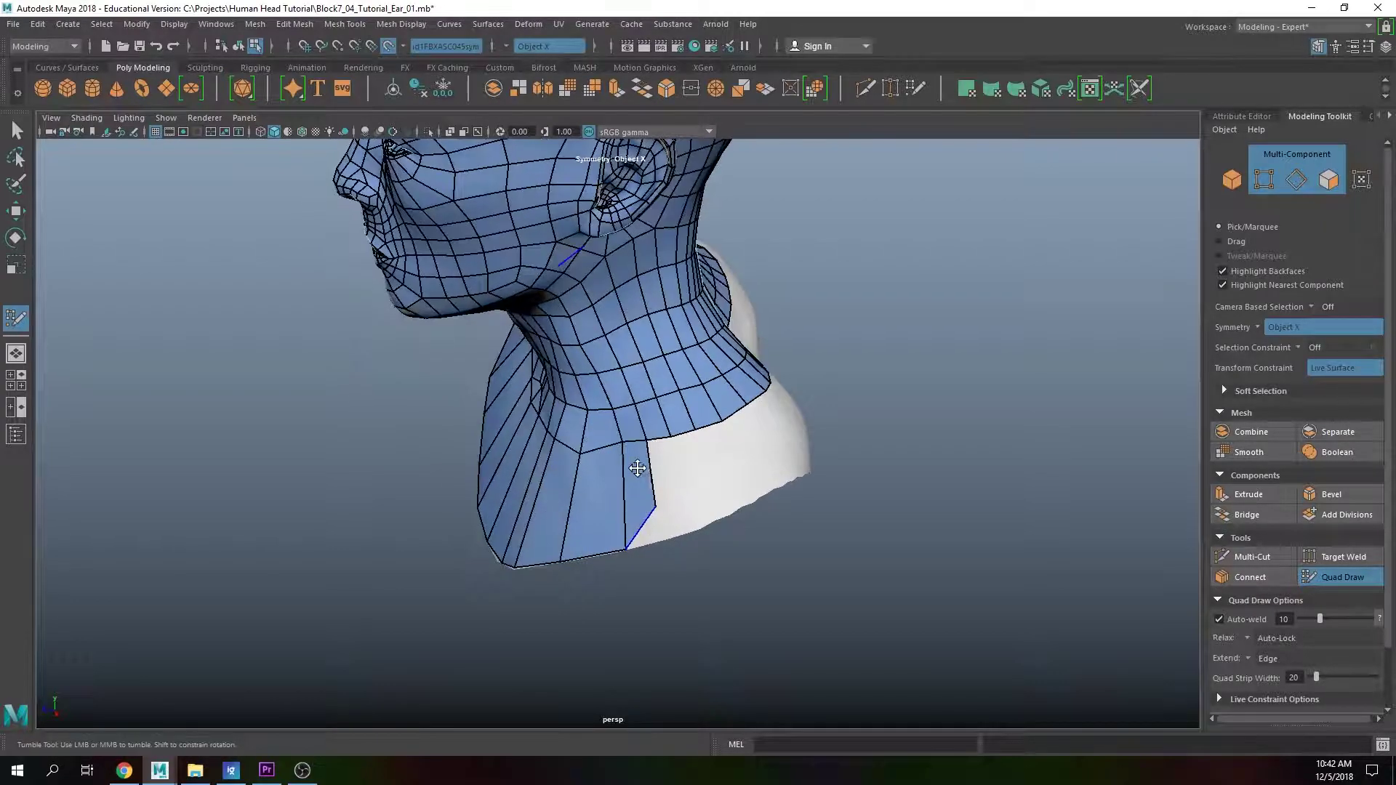
{"action": "mouse_move", "coordinate": [659, 547]}
{"action": "left_mouse_down", "text": "alt"}
{"action": "mouse_move", "coordinate": [670, 504]}
{"action": "mouse_move", "coordinate": [639, 463]}
{"action": "mouse_move", "coordinate": [670, 500]}
{"action": "left_mouse_up", "text": "alt"}
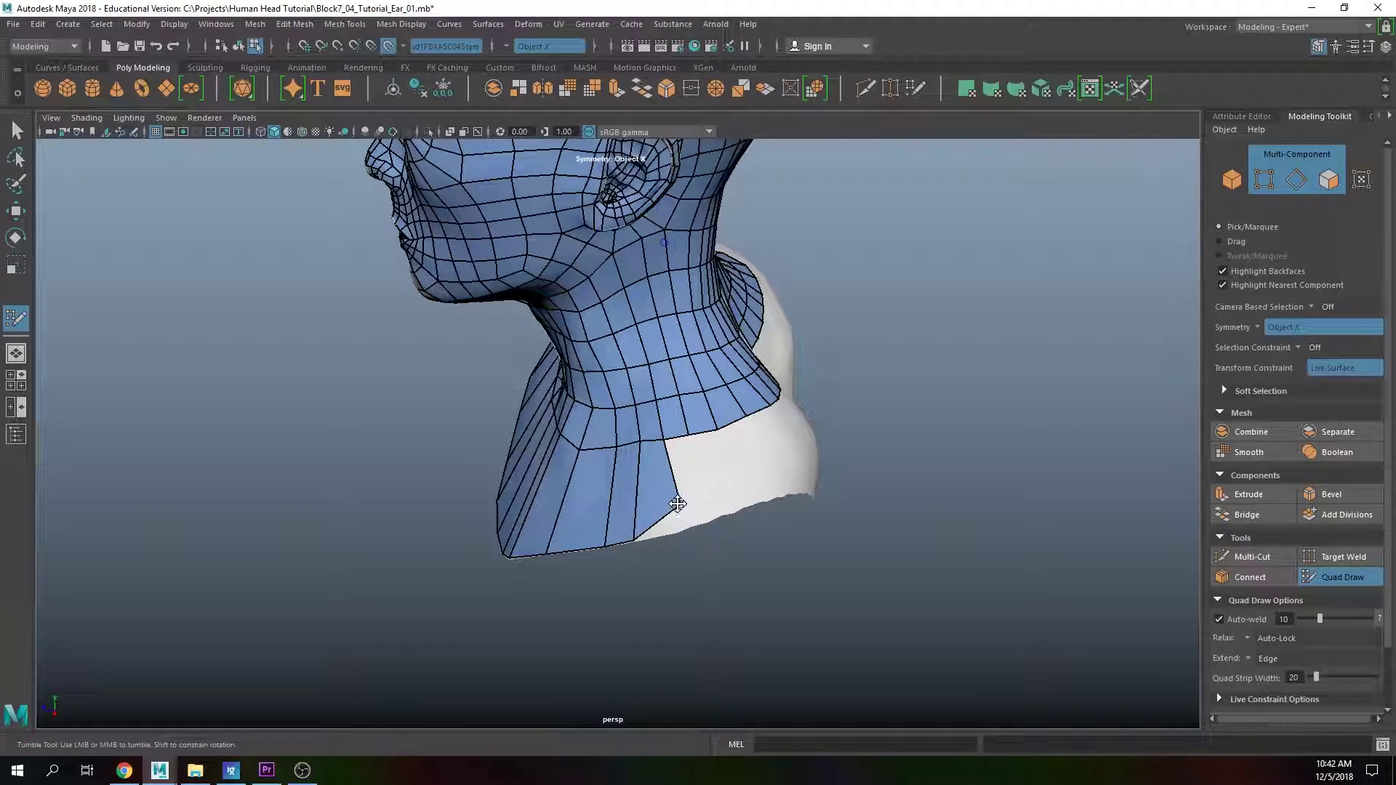
Step: Continue extruding collar edges over the side of the shoulder, placing the new corners along the bust's rim
{"action": "mouse_move", "coordinate": [680, 536]}
{"action": "left_mouse_down", "text": "alt"}
{"action": "mouse_move", "coordinate": [681, 460]}
{"action": "mouse_move", "coordinate": [670, 533]}
{"action": "mouse_move", "coordinate": [653, 523]}
{"action": "left_mouse_up", "text": "alt"}
{"action": "mouse_move", "coordinate": [658, 477]}
{"action": "left_mouse_down", "text": "alt"}
{"action": "mouse_move", "coordinate": [685, 489]}
{"action": "mouse_move", "coordinate": [666, 547]}
{"action": "left_mouse_up", "text": "alt"}
{"action": "mouse_move", "coordinate": [712, 458]}
{"action": "left_mouse_down"}
{"action": "mouse_move", "coordinate": [711, 545]}
{"action": "mouse_move", "coordinate": [679, 504]}
{"action": "left_mouse_up"}
{"action": "mouse_move", "coordinate": [664, 552]}
{"action": "left_mouse_down", "text": "alt"}
{"action": "mouse_move", "coordinate": [689, 481]}
{"action": "mouse_move", "coordinate": [640, 570]}
{"action": "mouse_move", "coordinate": [657, 589]}
{"action": "left_mouse_up", "text": "alt"}
{"action": "left_click_drag", "start_coordinate": [705, 527], "coordinate": [694, 527], "text": "alt"}
Step: Extrude the remaining collar edges on the upper back down to the rim, closing the gap at the centre line
{"action": "mouse_move", "coordinate": [695, 473]}
{"action": "left_mouse_down"}
{"action": "mouse_move", "coordinate": [651, 587]}
{"action": "mouse_move", "coordinate": [682, 600]}
{"action": "mouse_move", "coordinate": [735, 535]}
{"action": "mouse_move", "coordinate": [710, 524]}
{"action": "mouse_move", "coordinate": [671, 579]}
{"action": "left_mouse_up"}
{"action": "left_click_drag", "start_coordinate": [720, 486], "coordinate": [694, 622]}
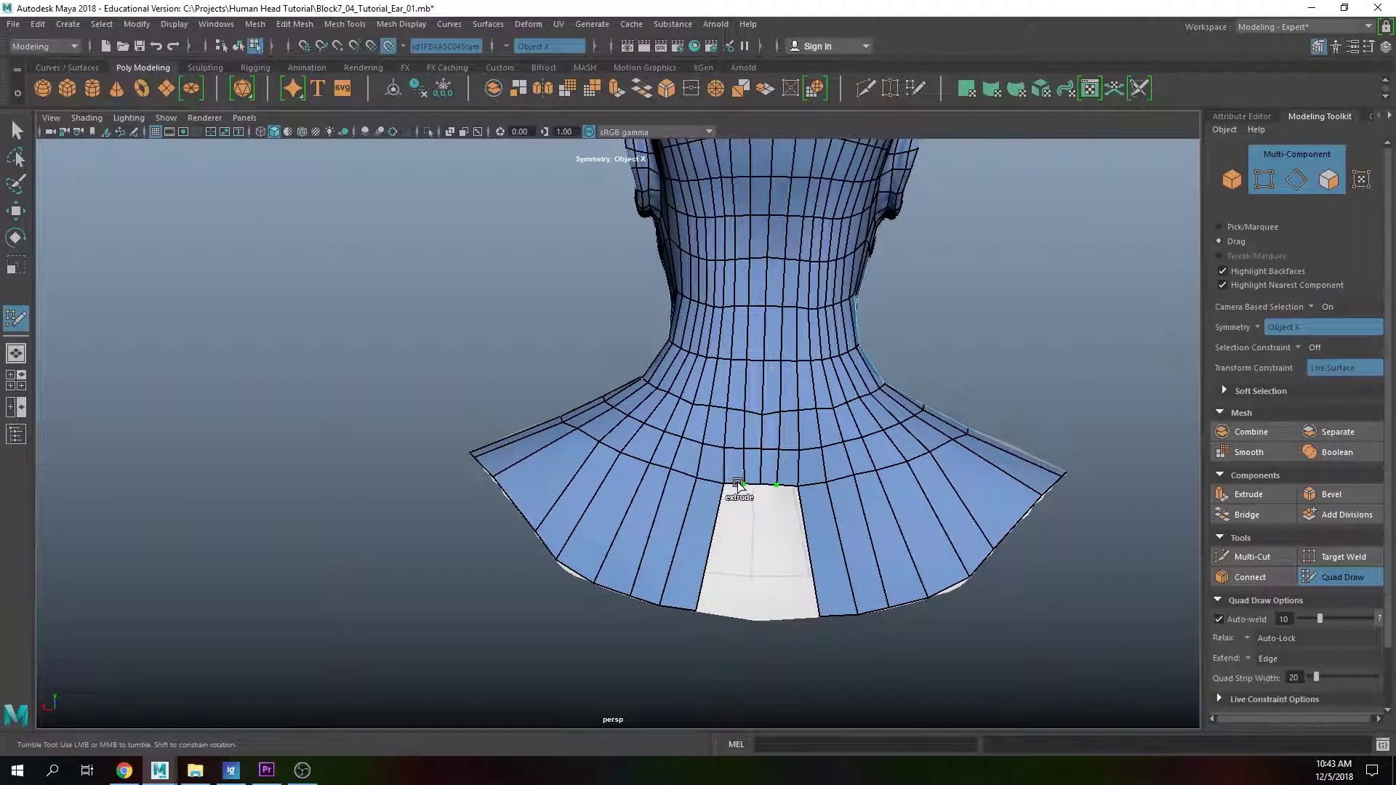
{"action": "left_click_drag", "start_coordinate": [739, 489], "coordinate": [704, 613]}
{"action": "mouse_move", "coordinate": [755, 483]}
{"action": "left_mouse_down"}
{"action": "mouse_move", "coordinate": [741, 620]}
{"action": "mouse_move", "coordinate": [727, 610]}
{"action": "left_mouse_up"}
Step: Insert three edge loops around the long chest and shoulder strips and relax the resulting quads
{"action": "left_click_drag", "start_coordinate": [743, 486], "coordinate": [836, 469], "text": "alt"}
{"action": "left_click_drag", "start_coordinate": [436, 473], "coordinate": [524, 518], "text": "alt"}
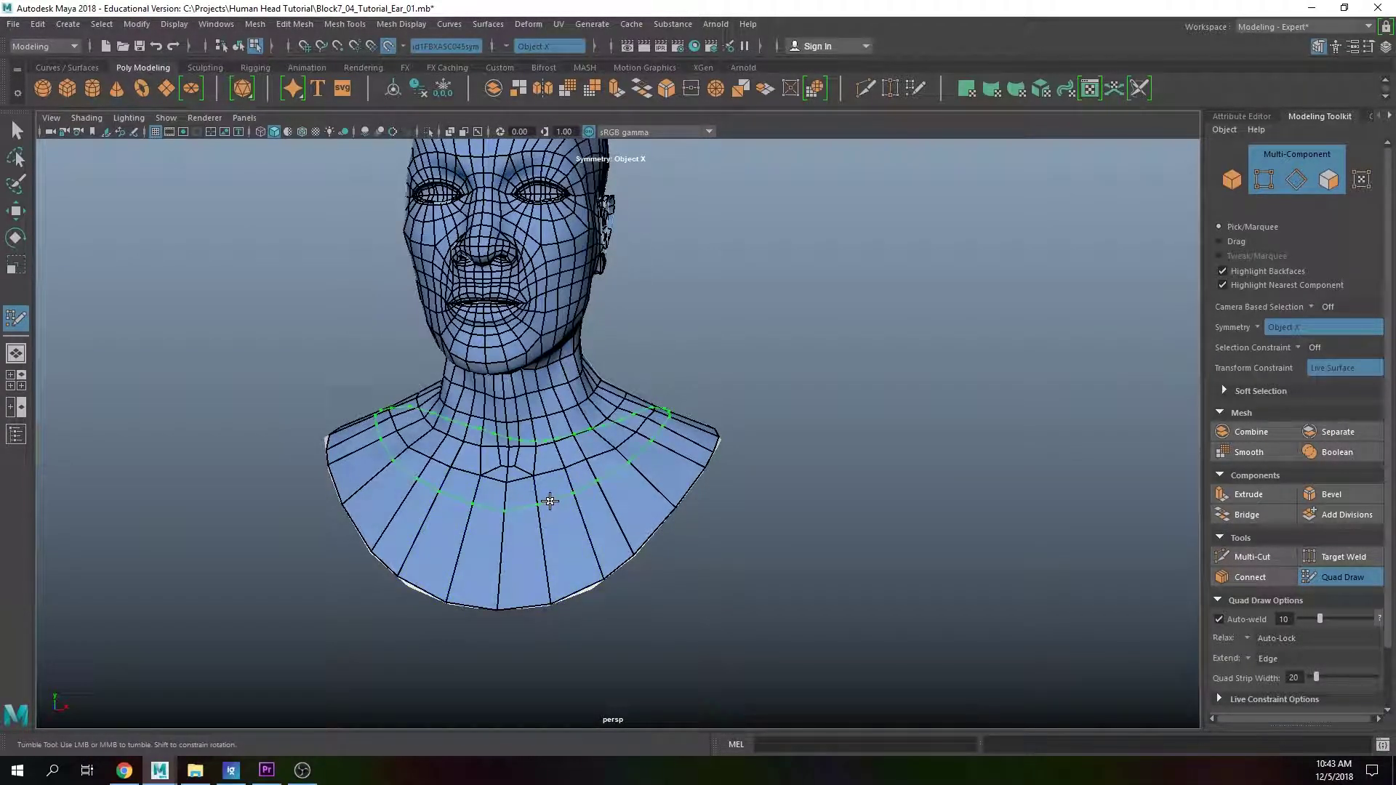
{"action": "left_click", "coordinate": [544, 547], "text": "ctrl"}
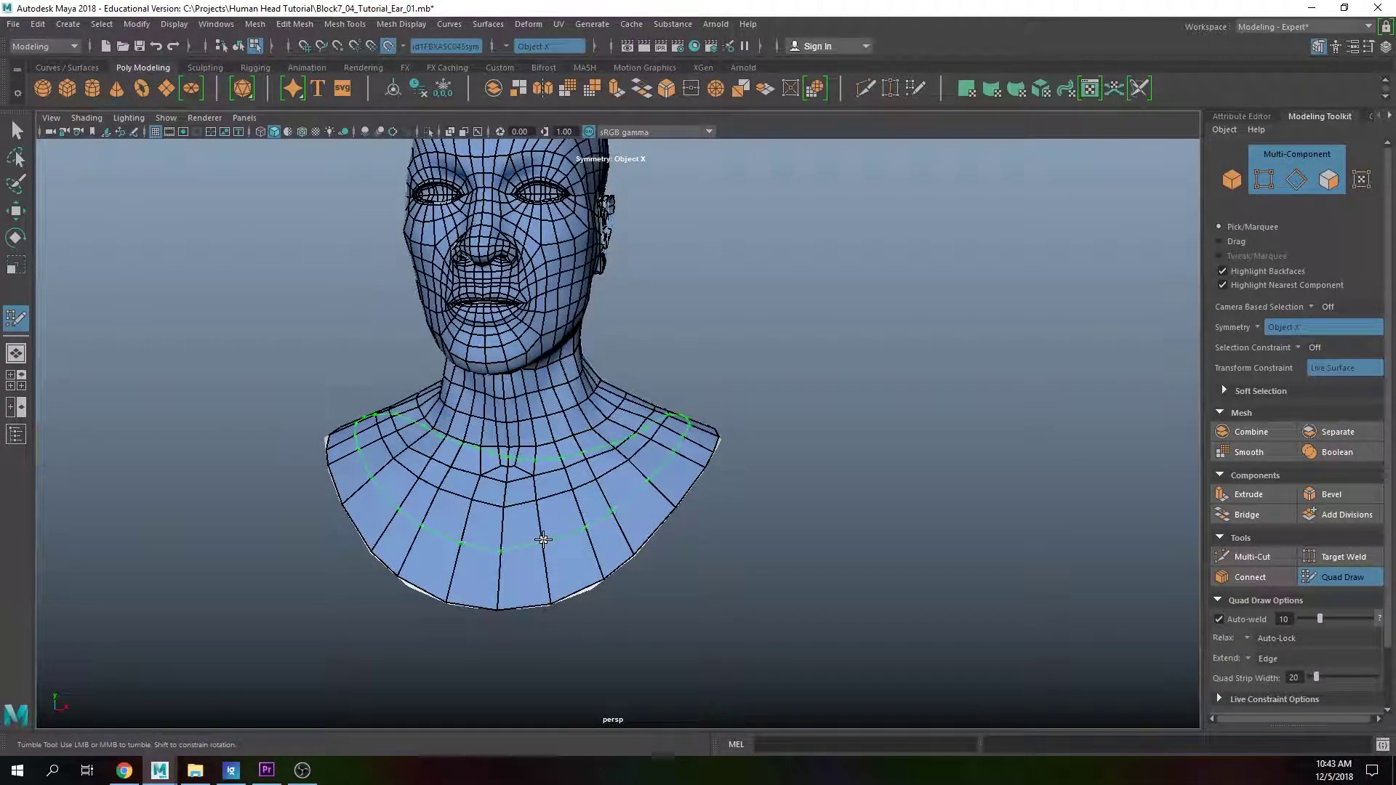
{"action": "left_click", "coordinate": [540, 578], "text": "ctrl"}
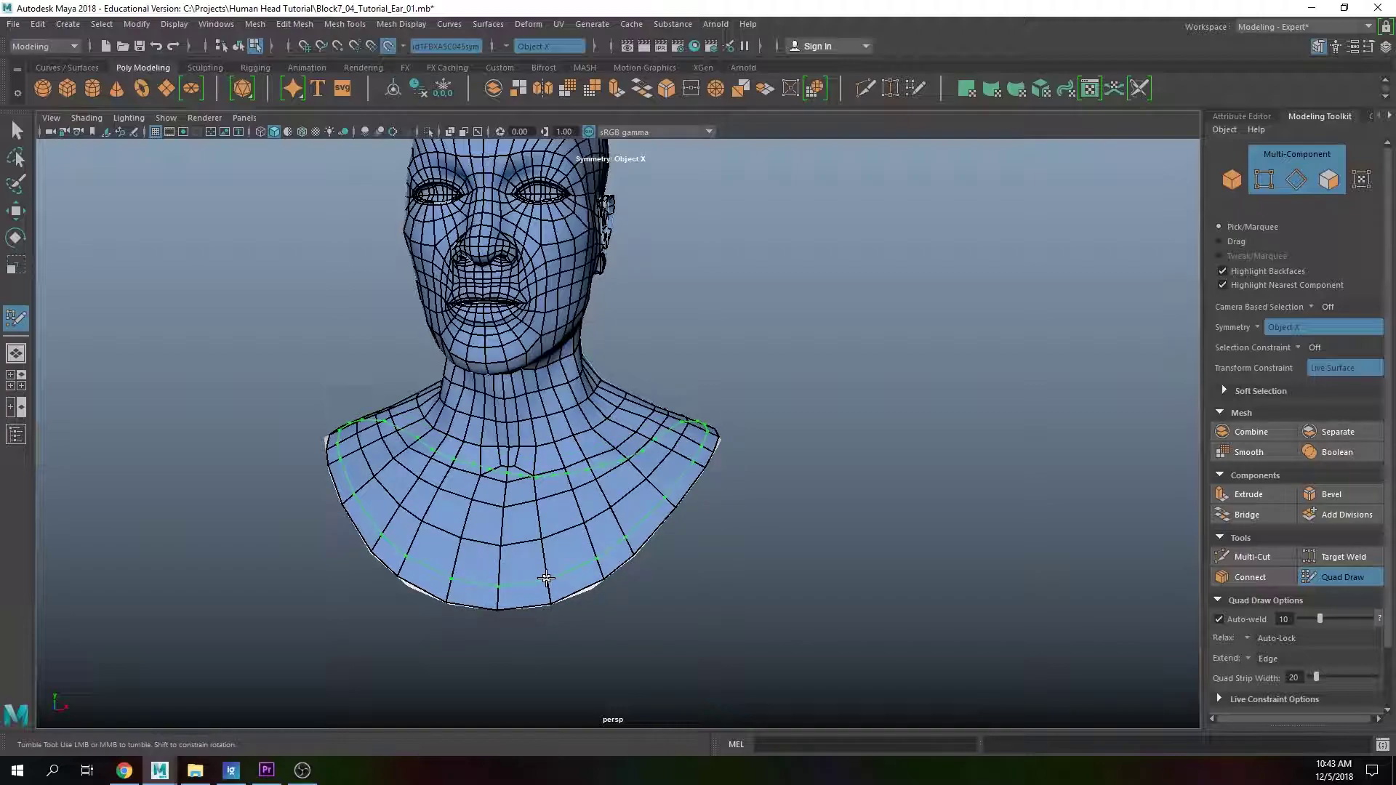
{"action": "mouse_move", "coordinate": [481, 471]}
{"action": "left_mouse_down", "text": "alt"}
{"action": "mouse_move", "coordinate": [564, 502]}
{"action": "mouse_move", "coordinate": [490, 530]}
{"action": "mouse_move", "coordinate": [461, 489]}
{"action": "mouse_move", "coordinate": [477, 536]}
{"action": "mouse_move", "coordinate": [425, 502]}
{"action": "mouse_move", "coordinate": [514, 570]}
{"action": "mouse_move", "coordinate": [581, 591]}
{"action": "mouse_move", "coordinate": [561, 598]}
{"action": "mouse_move", "coordinate": [542, 584]}
{"action": "mouse_move", "coordinate": [582, 565]}
{"action": "mouse_move", "coordinate": [582, 611]}
{"action": "mouse_move", "coordinate": [638, 550]}
{"action": "left_mouse_up", "text": "alt"}
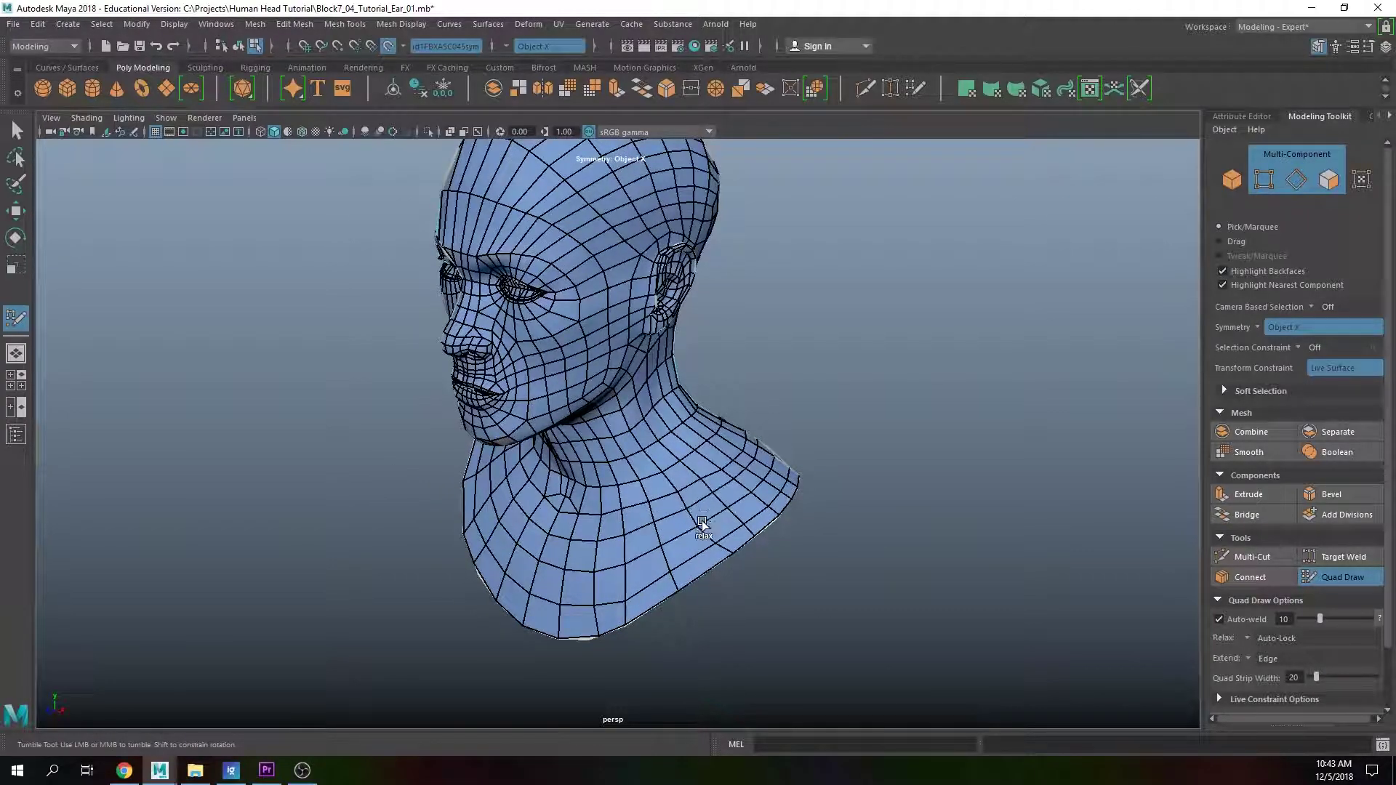
{"action": "left_click_drag", "start_coordinate": [630, 506], "coordinate": [655, 532], "text": "alt"}
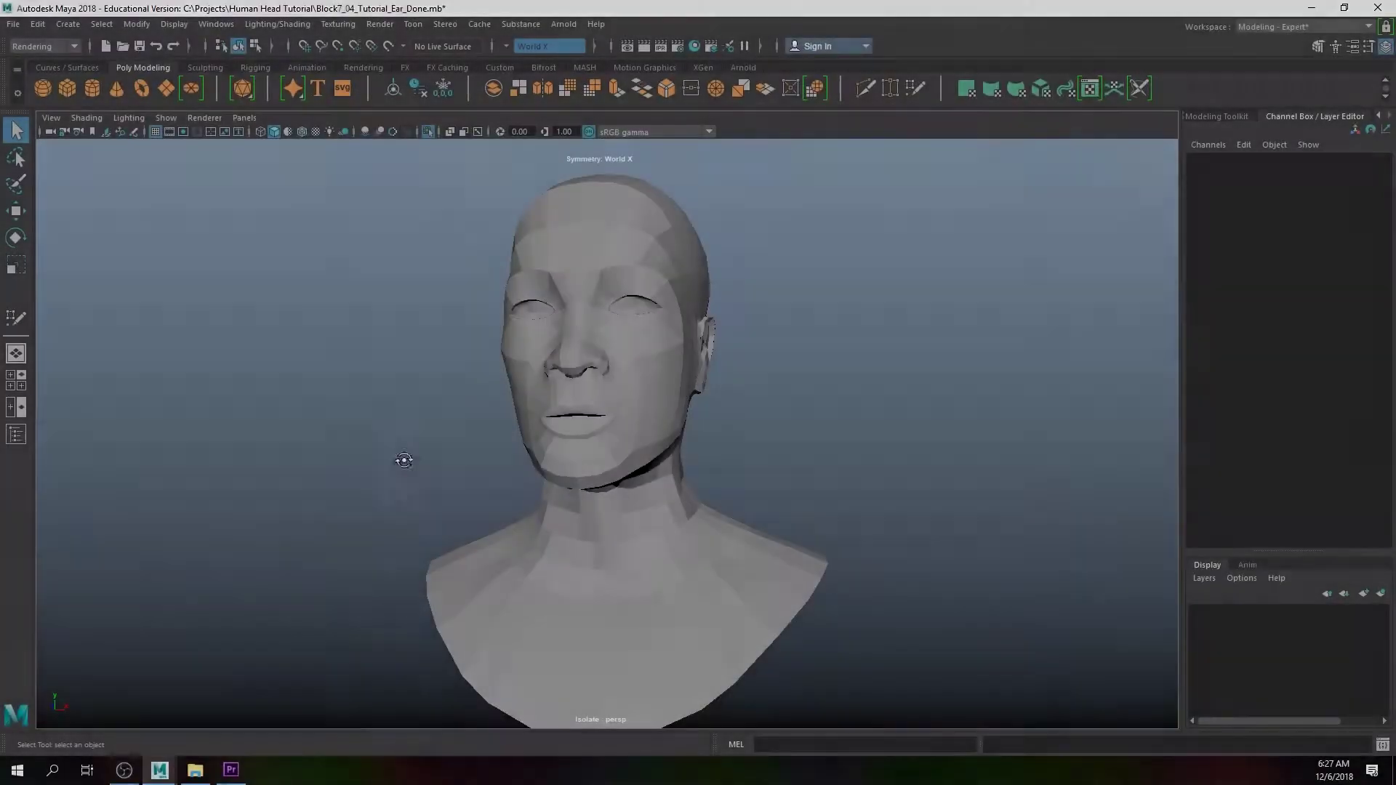
Step: Select the retopologized head mesh and, in edge mode, pick an edge along the inner upper lip
{"action": "left_click_drag", "start_coordinate": [402, 461], "coordinate": [539, 589], "text": "alt"}
{"action": "scroll", "coordinate": [434, 493], "scroll_direction": "up", "scroll_amount": 5}
{"action": "left_click", "coordinate": [451, 476]}
{"action": "scroll", "coordinate": [451, 477], "scroll_direction": "up", "scroll_amount": 3}
{"action": "scroll", "coordinate": [540, 589], "scroll_direction": "up", "scroll_amount": 5}
{"action": "scroll", "coordinate": [509, 574], "scroll_direction": "down", "scroll_amount": 5}
{"action": "scroll", "coordinate": [505, 594], "scroll_direction": "up", "scroll_amount": 2}
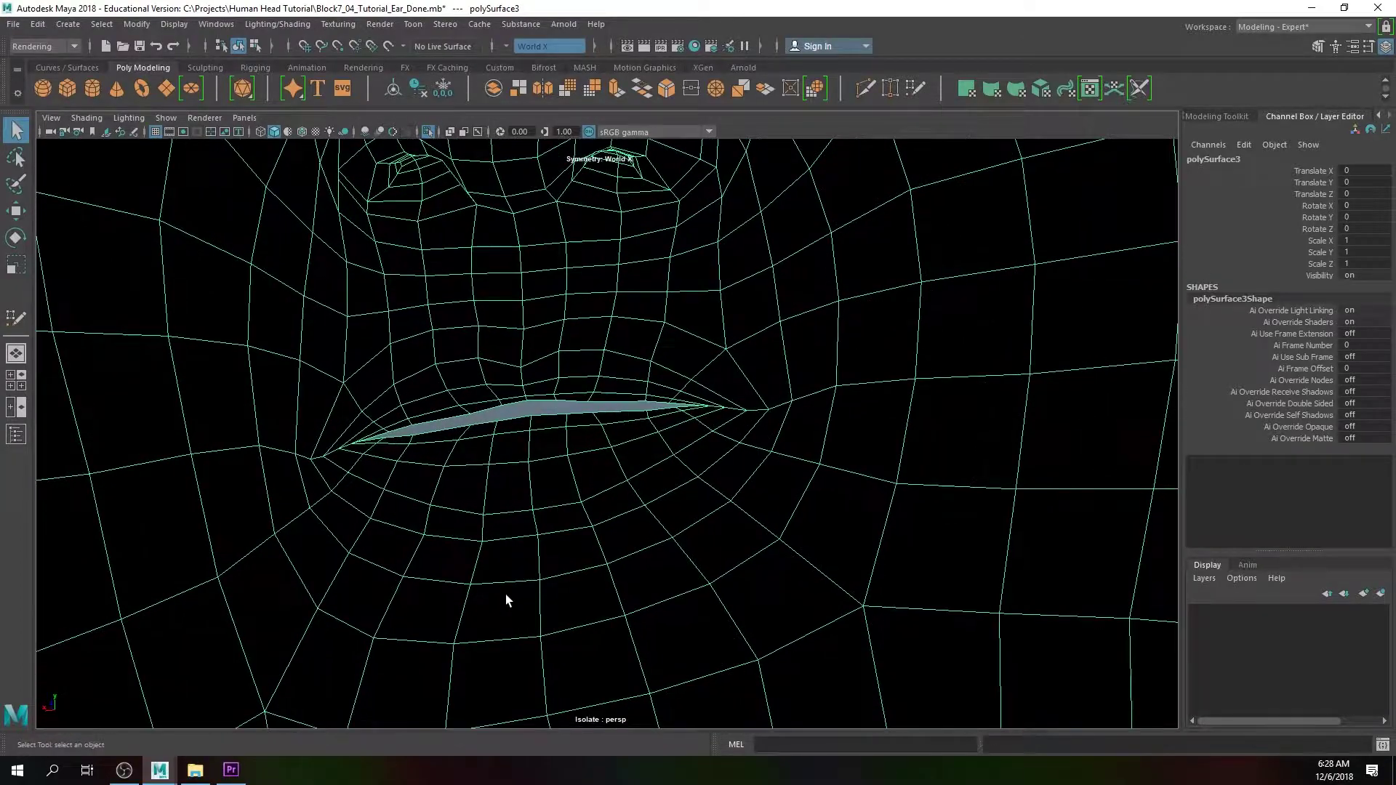
{"action": "scroll", "coordinate": [496, 480], "scroll_direction": "down", "scroll_amount": 1}
{"action": "right_click_drag", "start_coordinate": [516, 381], "coordinate": [509, 316]}
{"action": "scroll", "coordinate": [513, 381], "scroll_direction": "up", "scroll_amount": 3}
{"action": "left_click", "coordinate": [461, 342]}
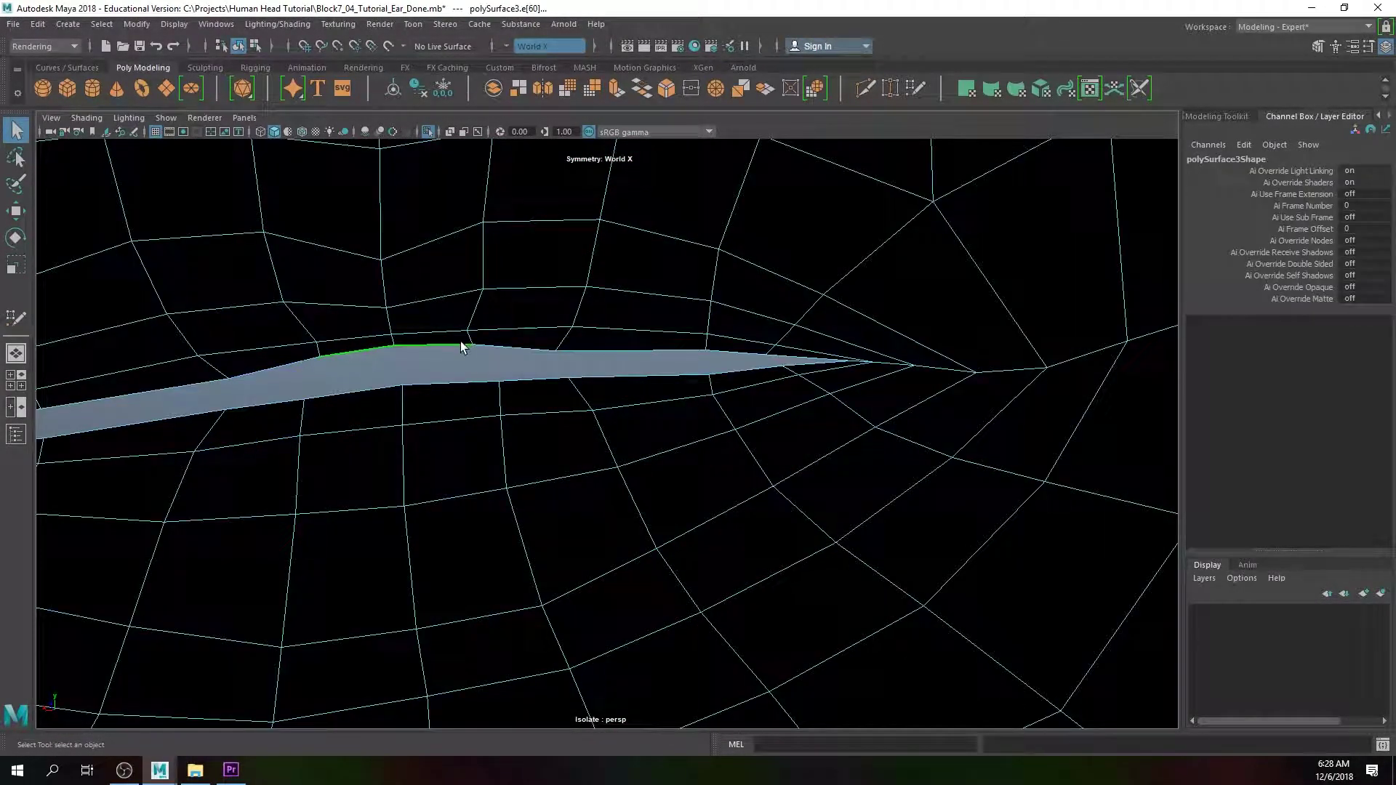
Step: Select the centre vertex on the inner edge of the upper lip and frame it in the view
{"action": "scroll", "coordinate": [468, 368], "scroll_direction": "down", "scroll_amount": 3}
{"action": "middle_click_drag", "start_coordinate": [468, 368], "coordinate": [635, 382], "text": "alt"}
{"action": "left_click_drag", "start_coordinate": [635, 383], "coordinate": [769, 386], "text": "alt"}
{"action": "right_click_drag", "start_coordinate": [791, 340], "coordinate": [634, 355]}
{"action": "left_click", "coordinate": [690, 379]}
{"action": "key", "text": "f"}
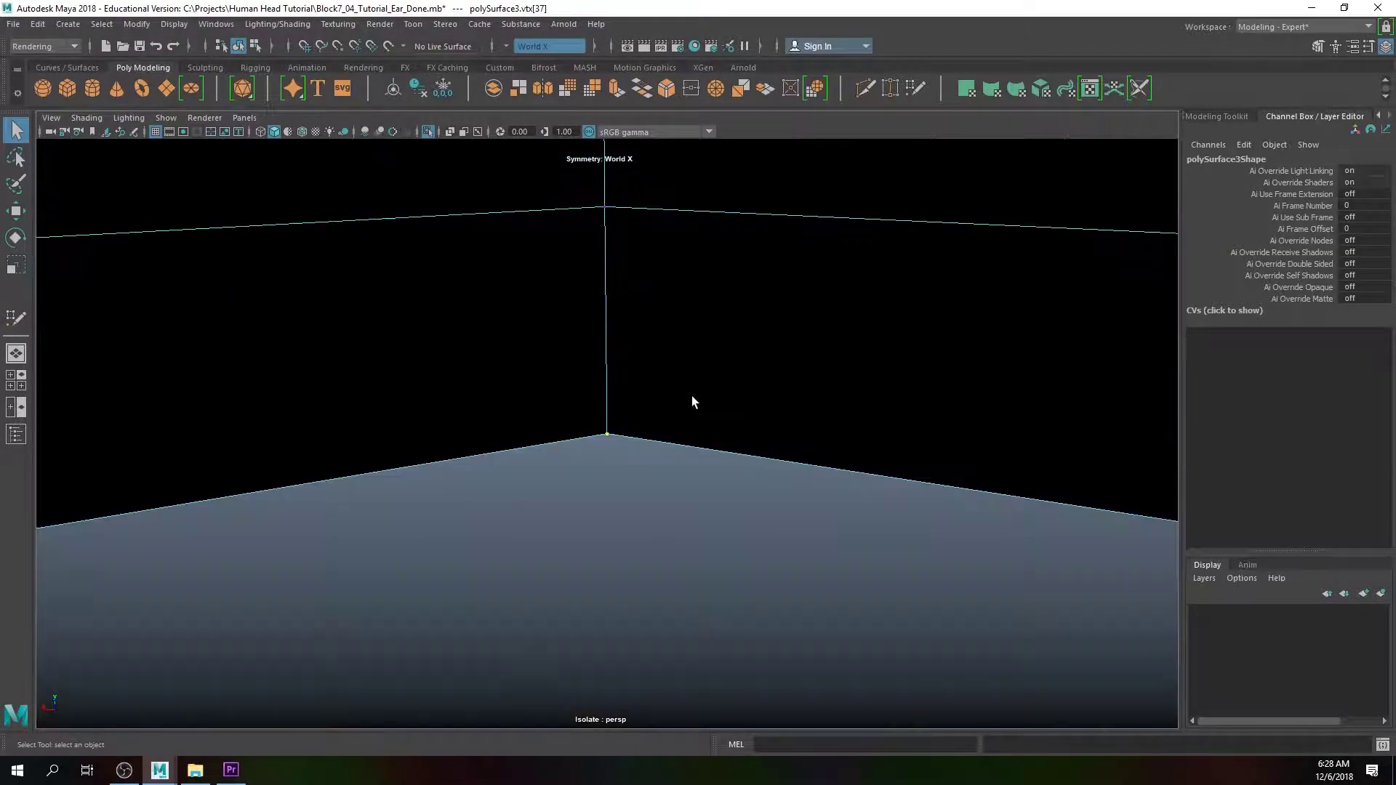
Step: Activate the Move tool and switch back to edge selection around the lip opening
{"action": "key", "text": "w"}
{"action": "scroll", "coordinate": [693, 402], "scroll_direction": "down", "scroll_amount": 5}
{"action": "left_click_drag", "start_coordinate": [610, 474], "coordinate": [664, 477], "text": "alt"}
{"action": "left_click_drag", "start_coordinate": [598, 427], "coordinate": [408, 352]}
{"action": "right_click_drag", "start_coordinate": [409, 352], "coordinate": [429, 303]}
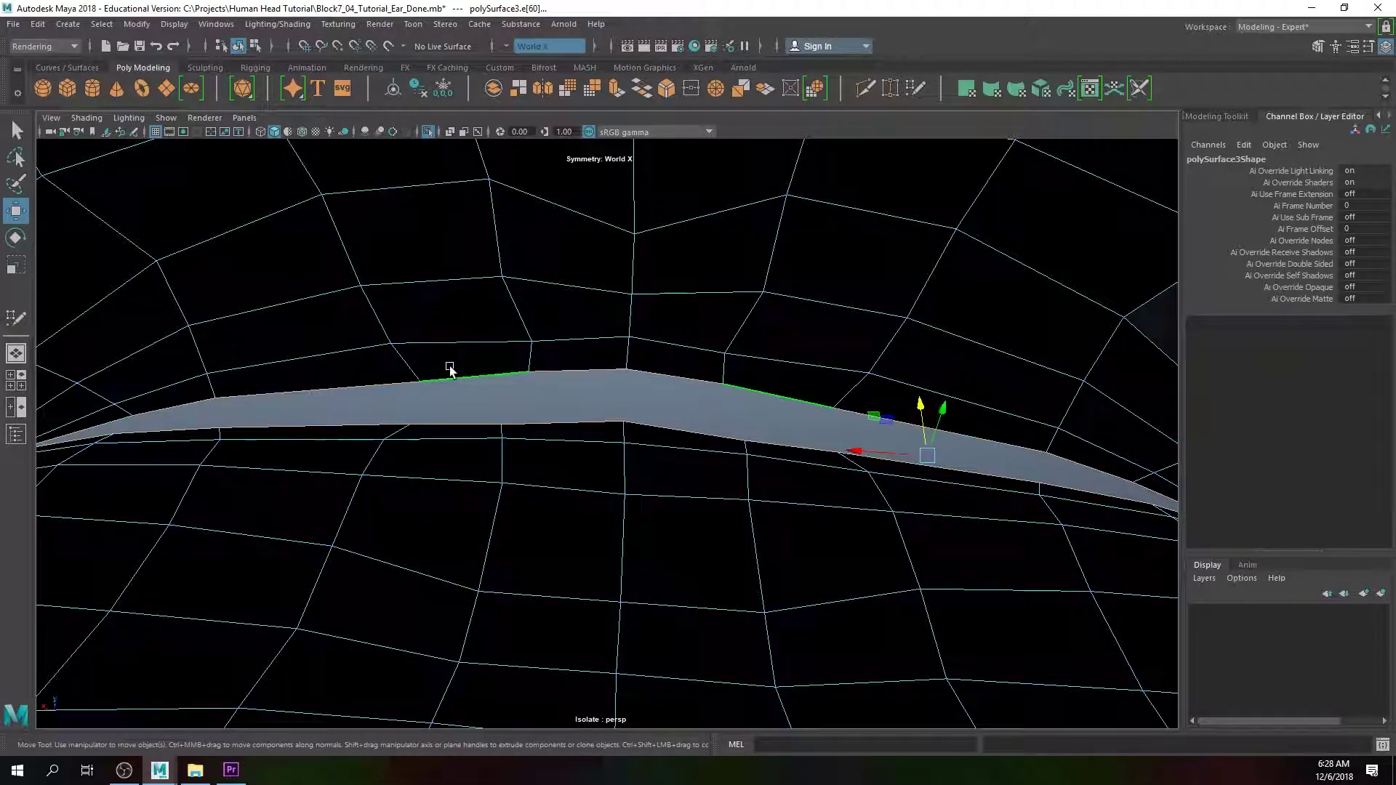
{"action": "left_click_drag", "start_coordinate": [460, 375], "coordinate": [564, 374], "text": "alt"}
Step: Switch to the side view of the head and return the retopologized mesh to object selection
{"action": "key", "text": "space"}
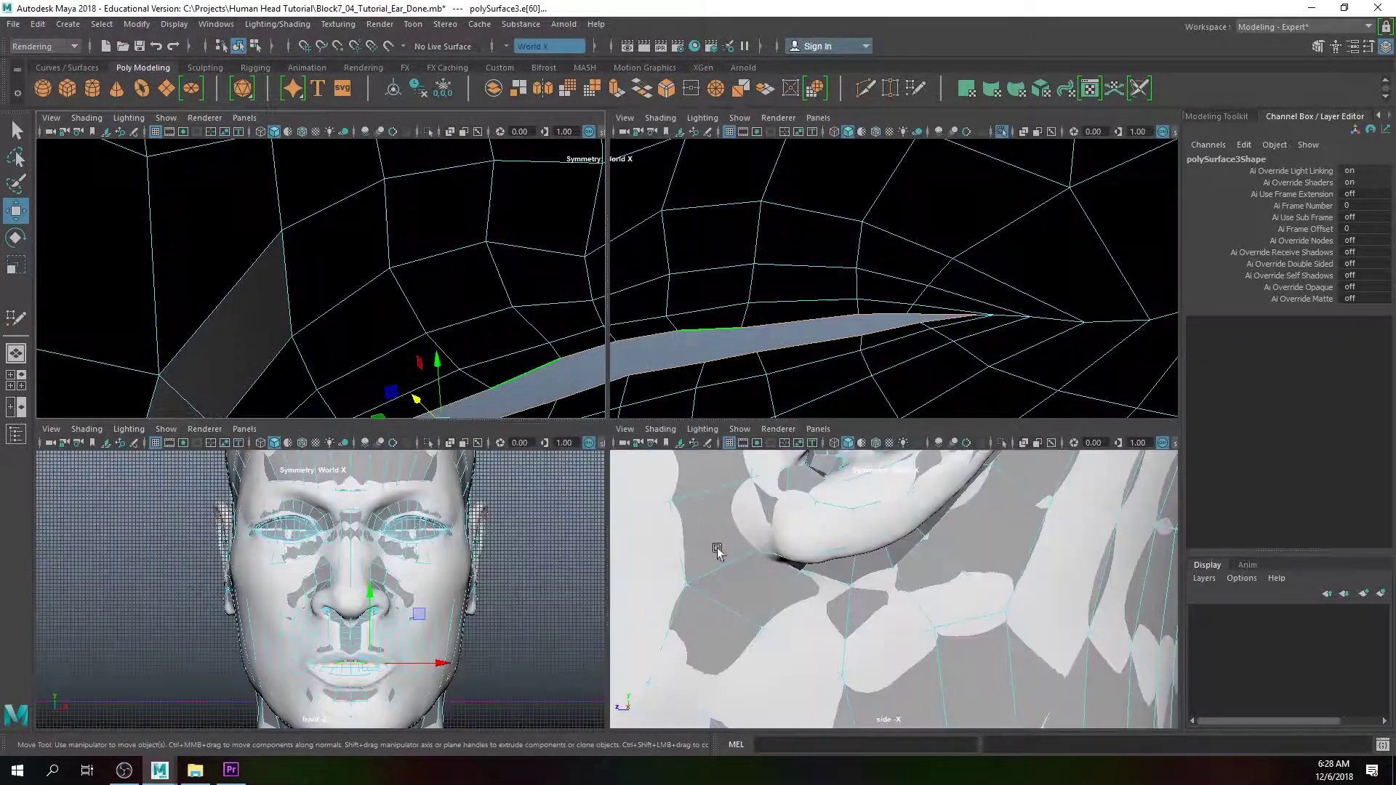
{"action": "key", "text": "space"}
{"action": "scroll", "coordinate": [536, 477], "scroll_direction": "down", "scroll_amount": 5}
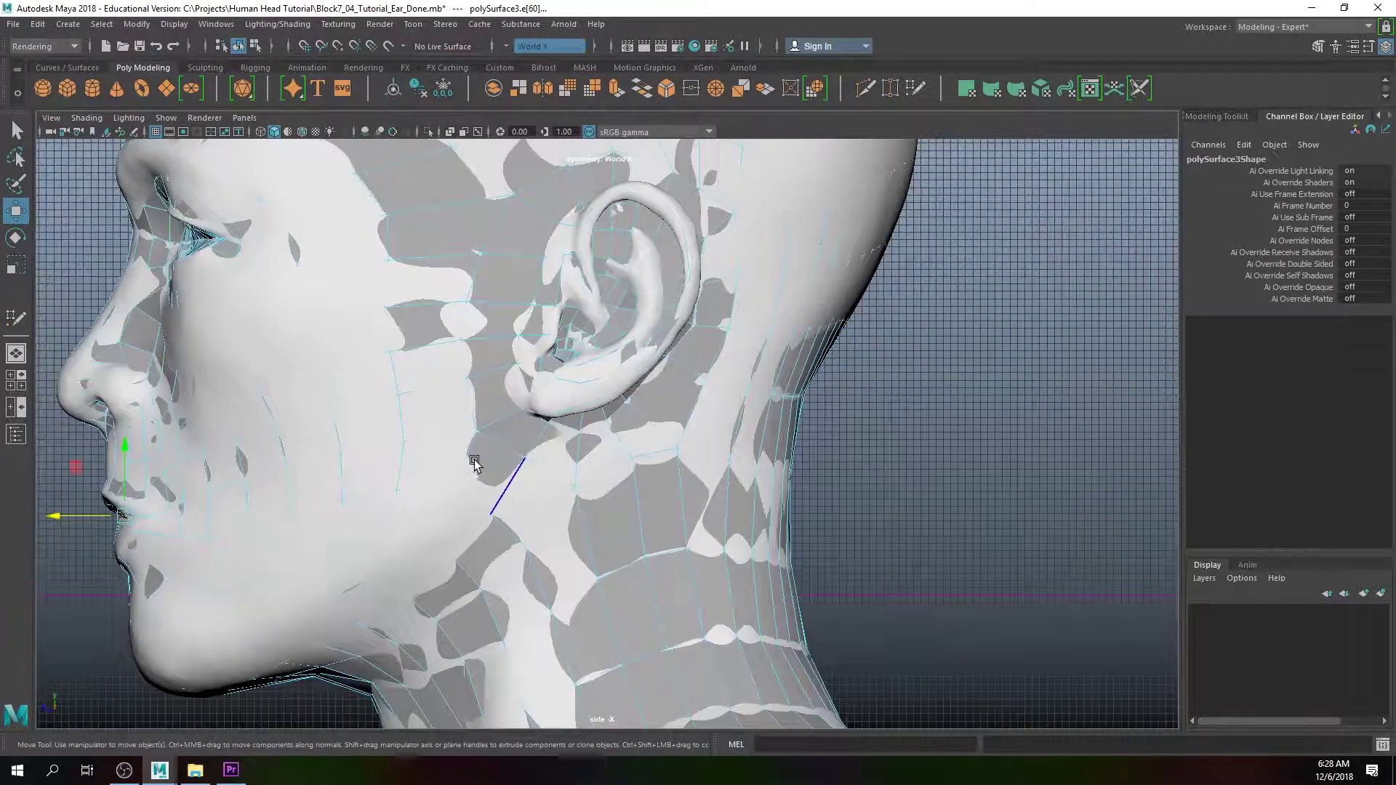
{"action": "scroll", "coordinate": [474, 462], "scroll_direction": "down", "scroll_amount": 1}
{"action": "right_click_drag", "start_coordinate": [356, 299], "coordinate": [428, 282]}
{"action": "middle_click_drag", "start_coordinate": [269, 342], "coordinate": [408, 350], "text": "alt"}
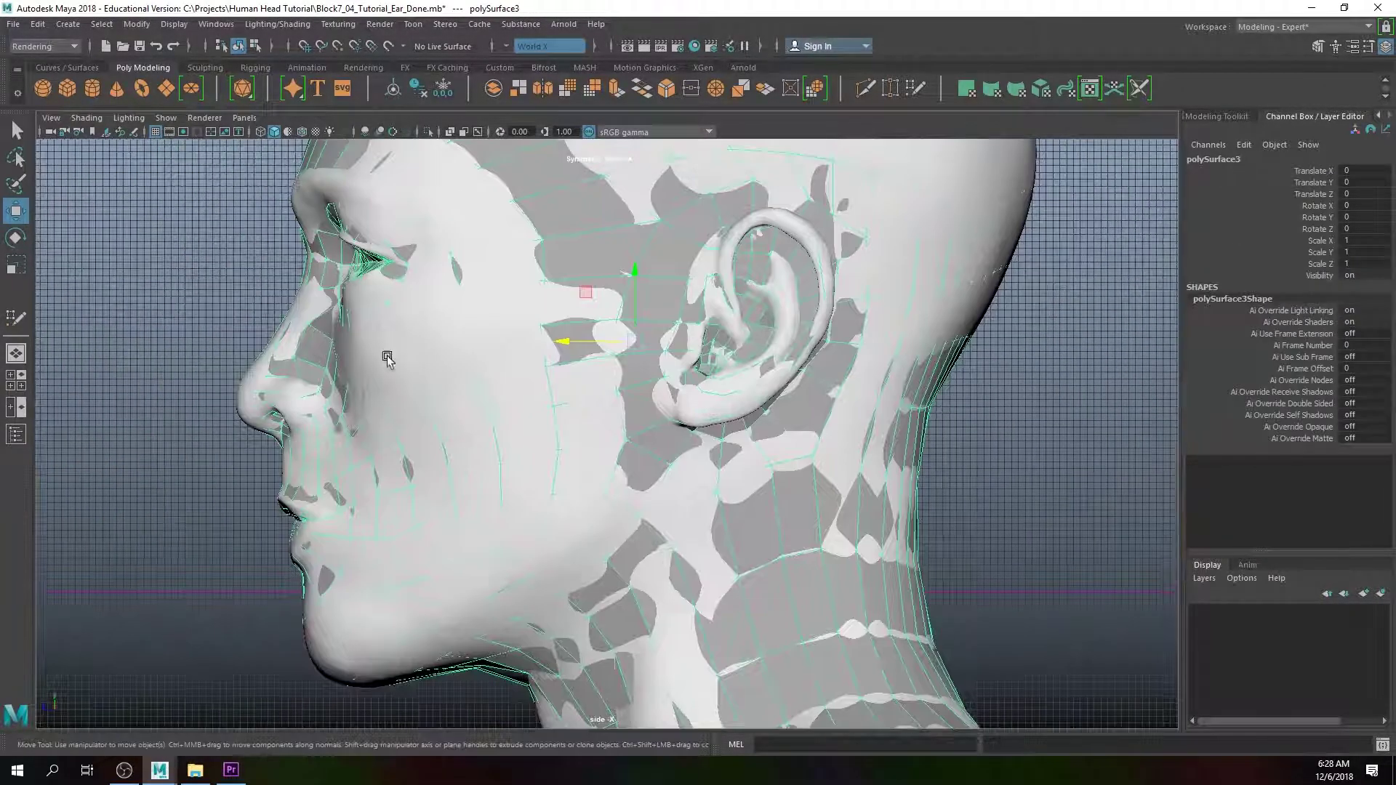
Step: Isolate the retopologized head mesh in the side view and focus on the lips' profile
{"action": "left_click", "coordinate": [276, 411]}
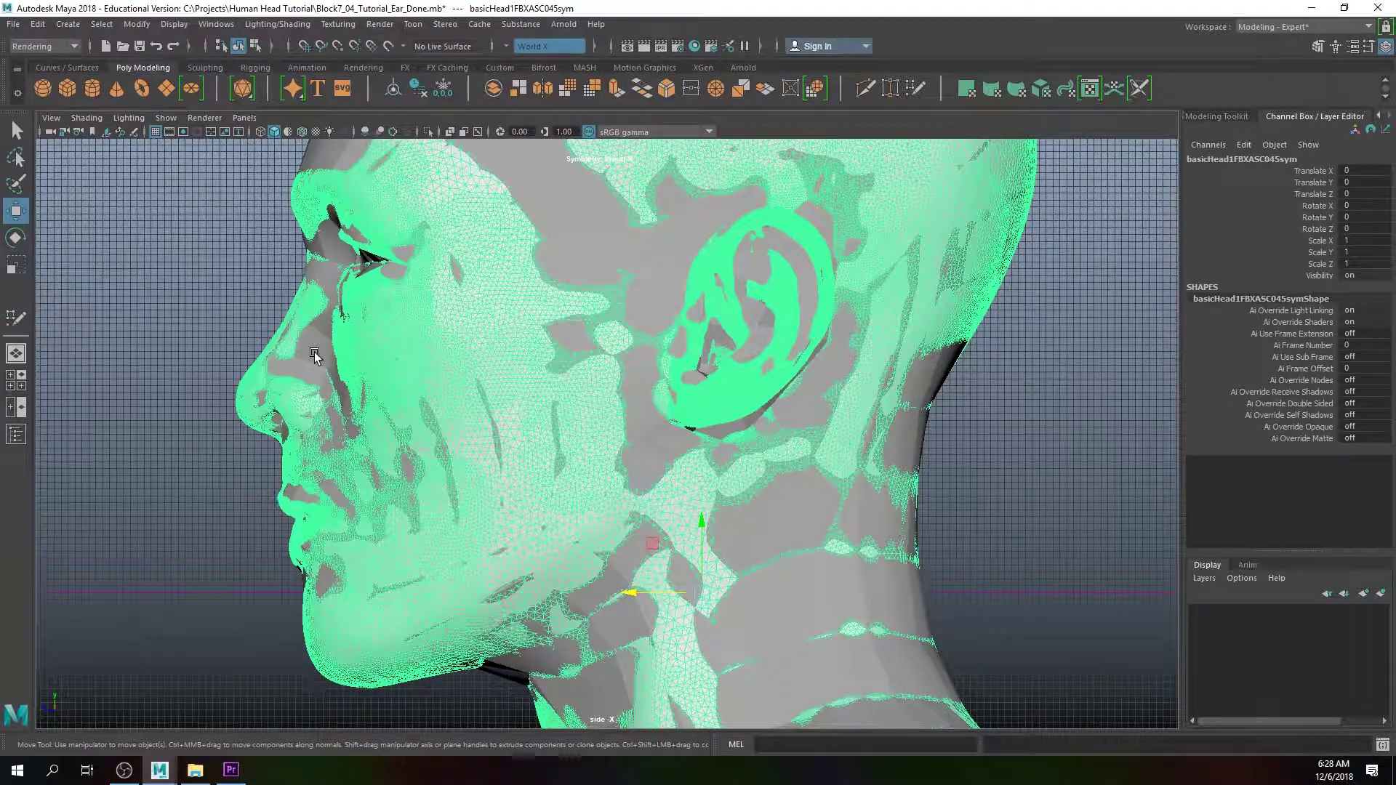
{"action": "left_click", "coordinate": [303, 361]}
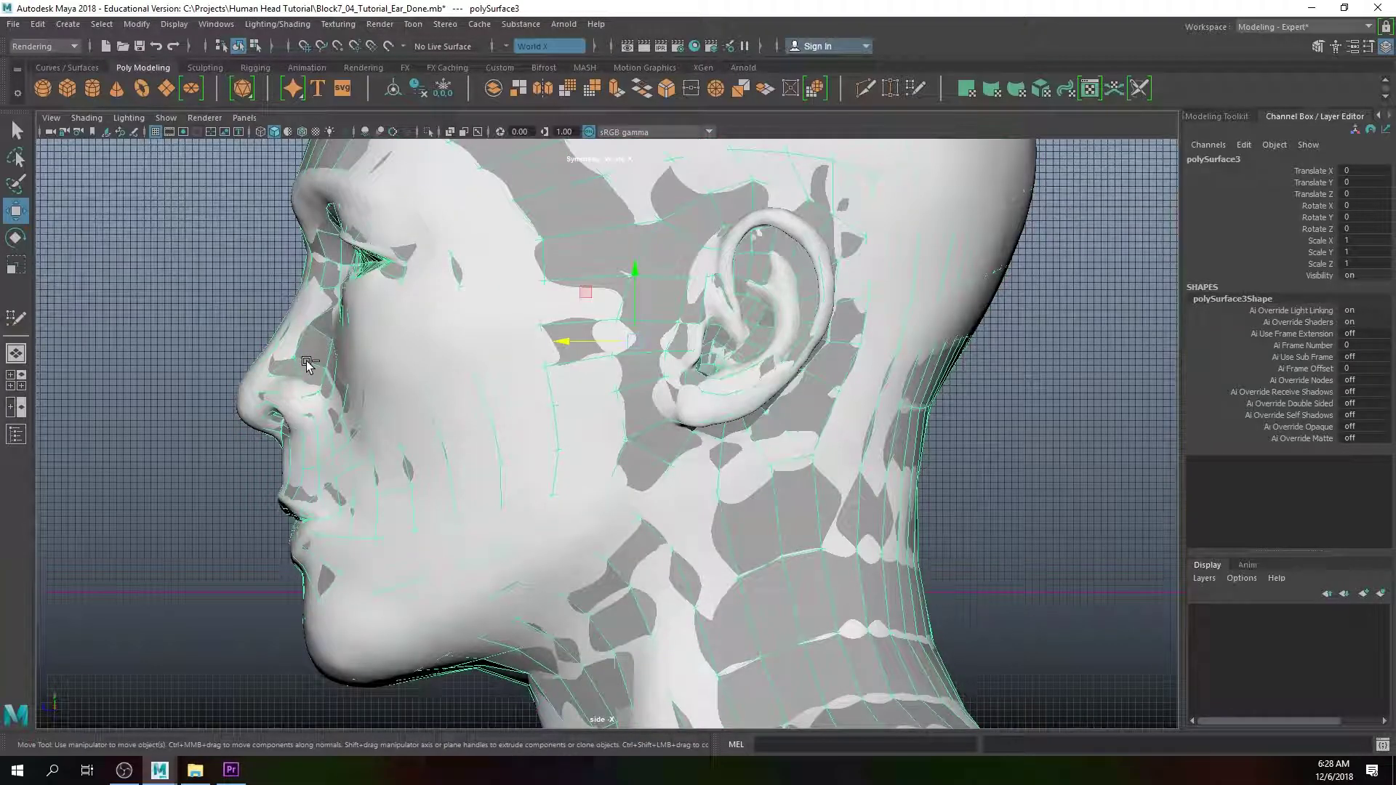
{"action": "key", "text": "ctrl+1"}
{"action": "middle_click_drag", "start_coordinate": [321, 473], "coordinate": [653, 391], "text": "alt"}
{"action": "scroll", "coordinate": [658, 386], "scroll_direction": "up", "scroll_amount": 6}
{"action": "scroll", "coordinate": [652, 391], "scroll_direction": "up", "scroll_amount": 10}
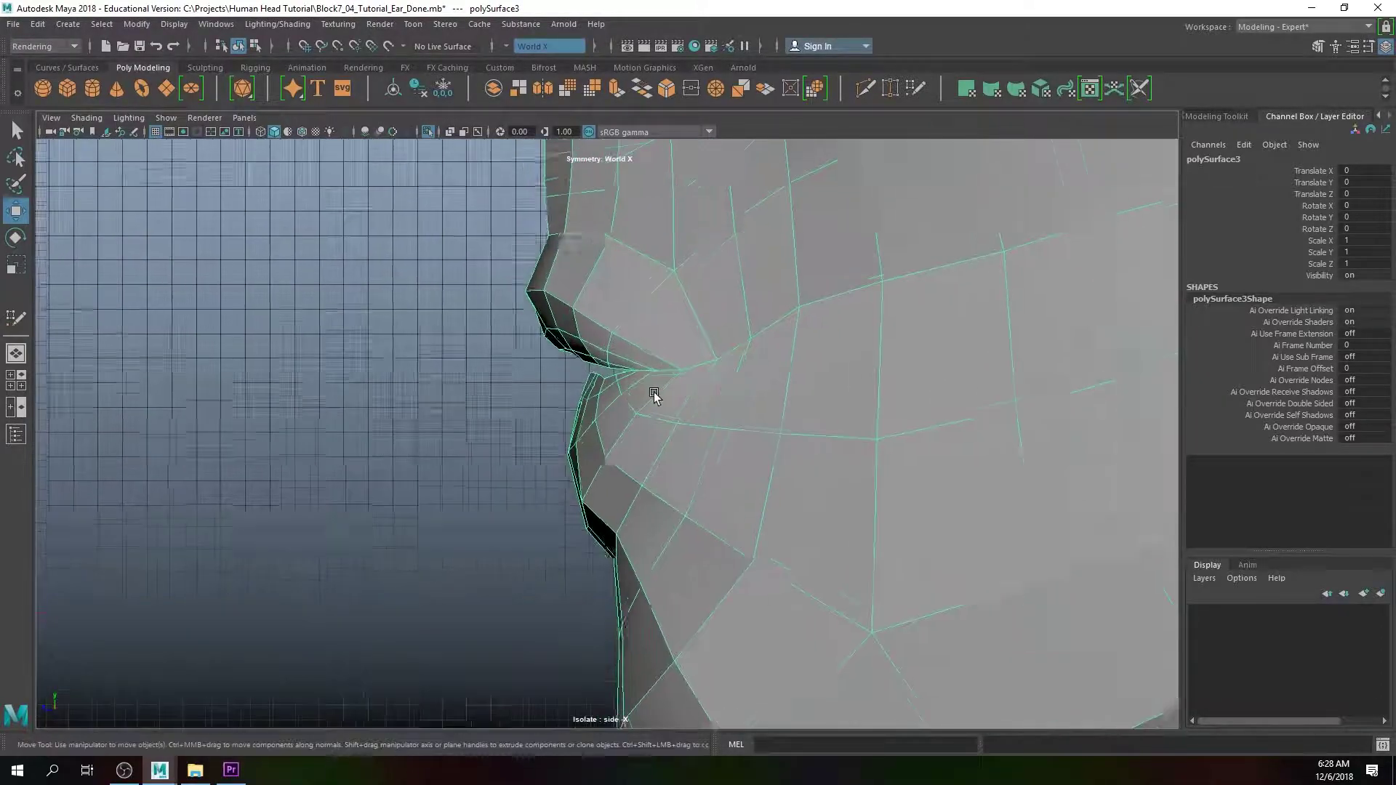
Step: Nudge two vertices on the lower lip's inner edge in the side view, one vertically and the centre one backward
{"action": "middle_click_drag", "start_coordinate": [632, 279], "coordinate": [671, 492], "text": "alt"}
{"action": "scroll", "coordinate": [673, 503], "scroll_direction": "up", "scroll_amount": 3}
{"action": "right_click_drag", "start_coordinate": [686, 506], "coordinate": [602, 354]}
{"action": "left_click", "coordinate": [658, 479]}
{"action": "left_click_drag", "start_coordinate": [655, 409], "coordinate": [655, 406]}
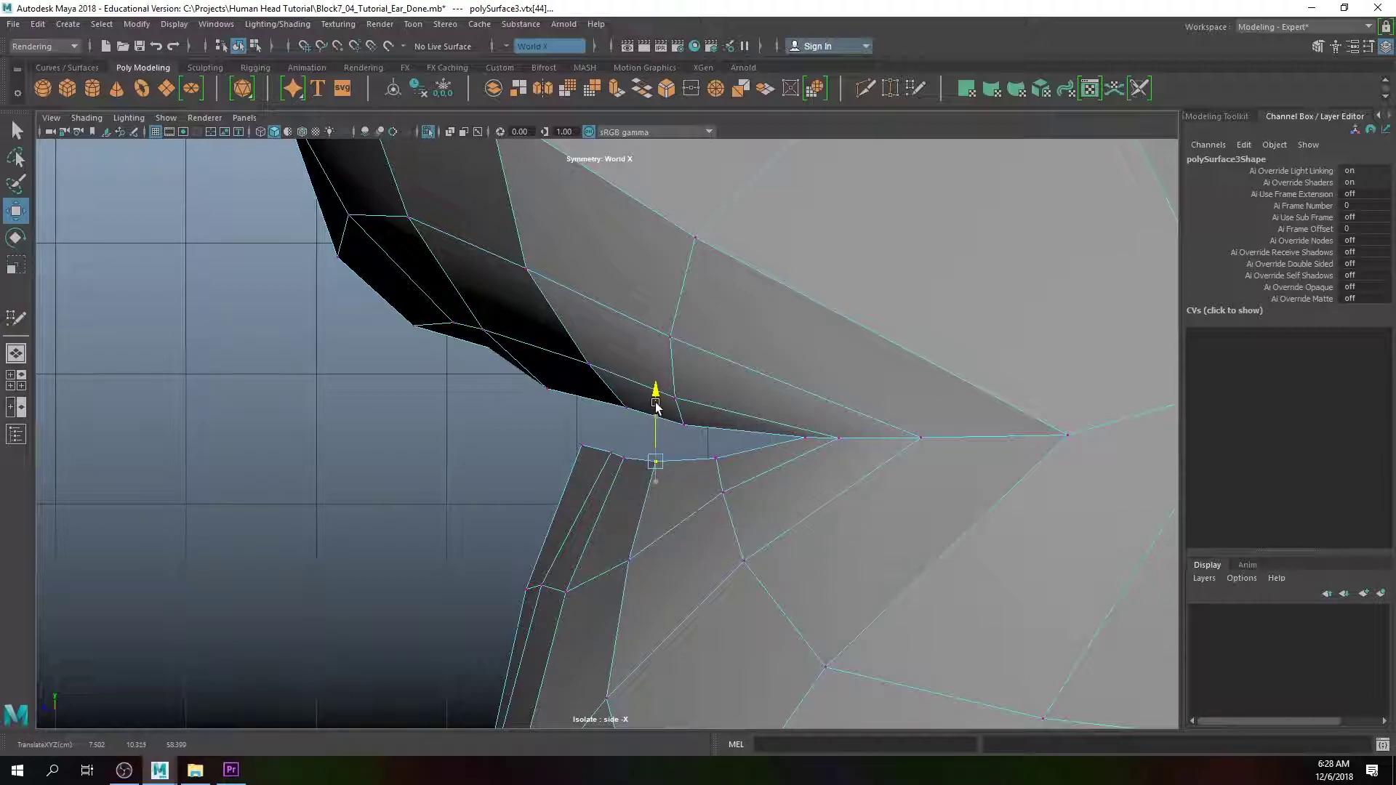
{"action": "left_click_drag", "start_coordinate": [566, 456], "coordinate": [566, 450]}
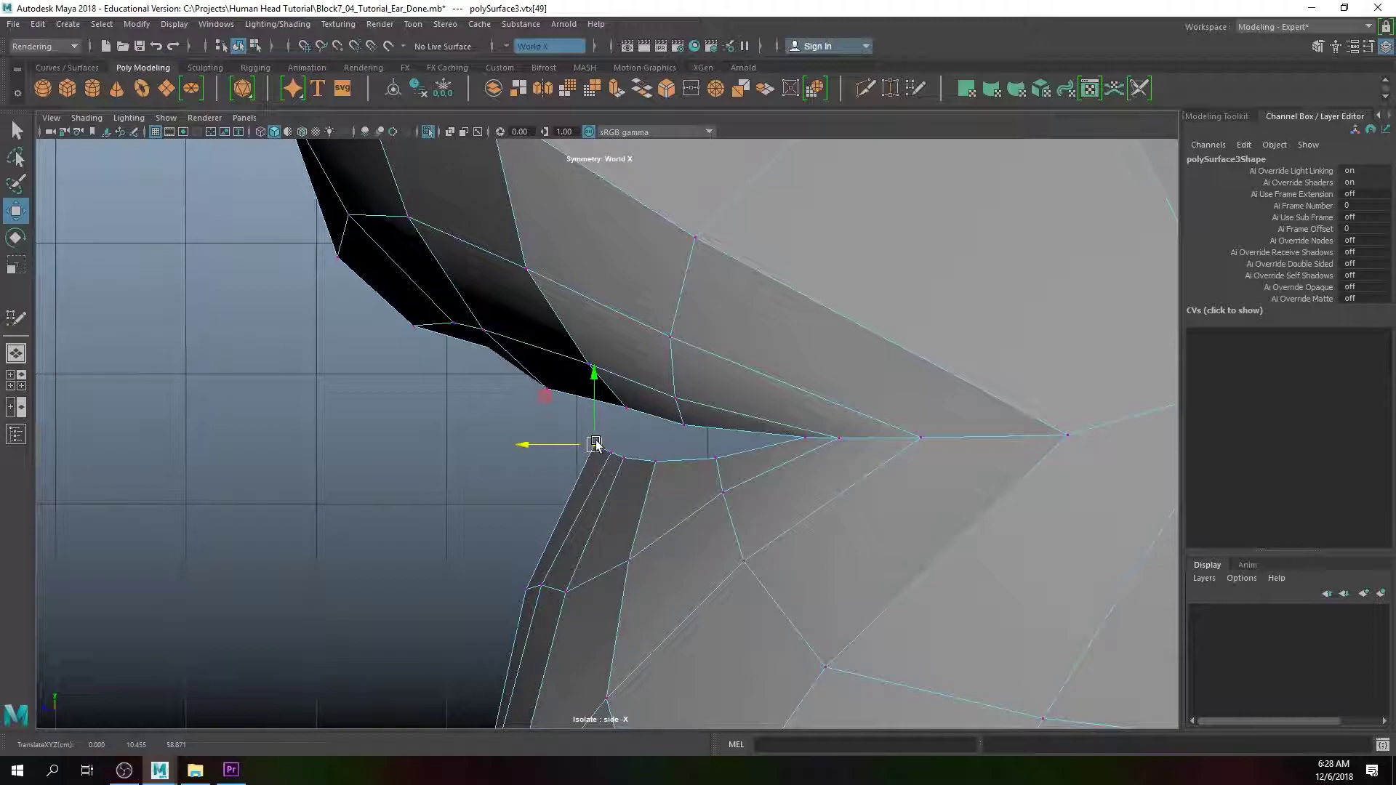
Step: Show the mesh in wireframe and try nudging the vertex on the upper lip's inner edge vertically
{"action": "right_click_drag", "start_coordinate": [634, 392], "coordinate": [647, 309]}
{"action": "left_click", "coordinate": [666, 471]}
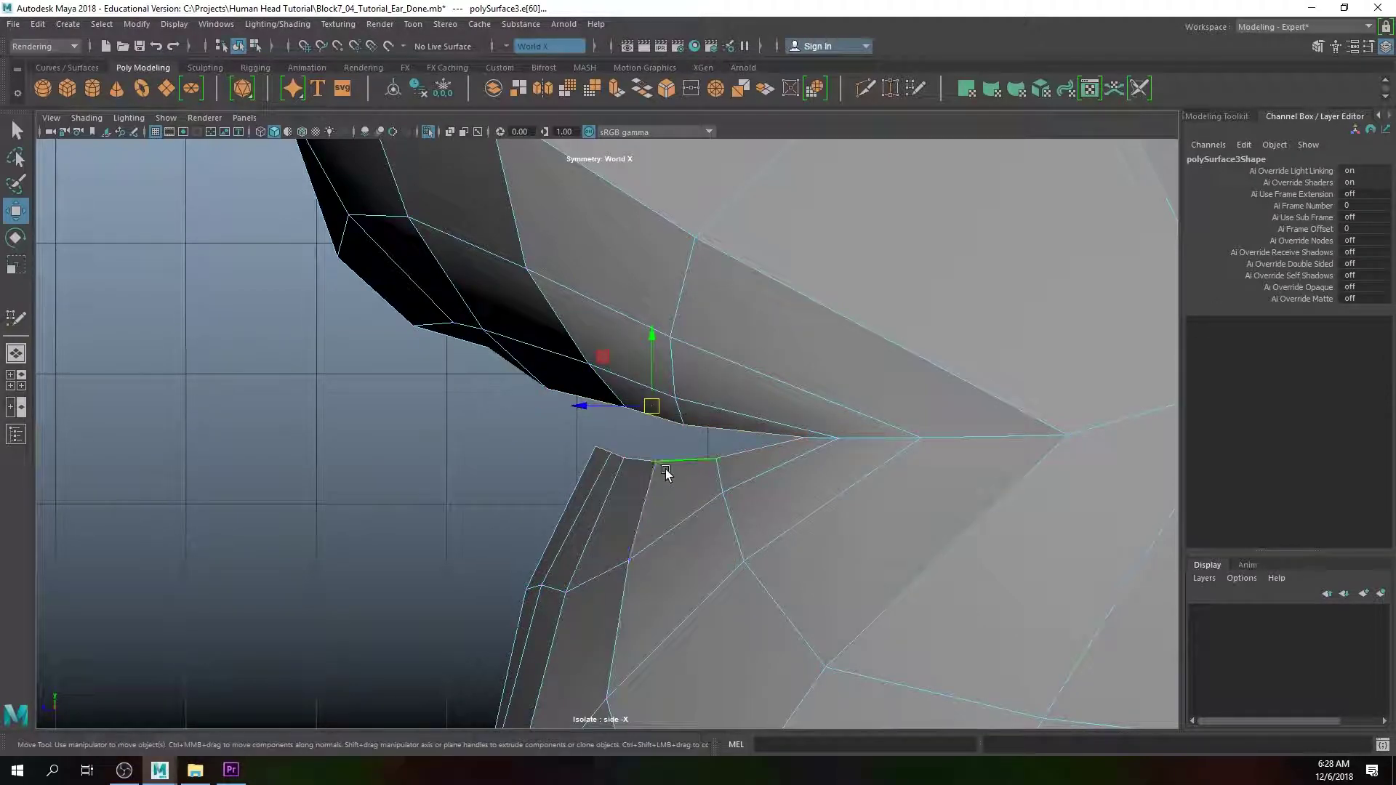
{"action": "key", "text": "4"}
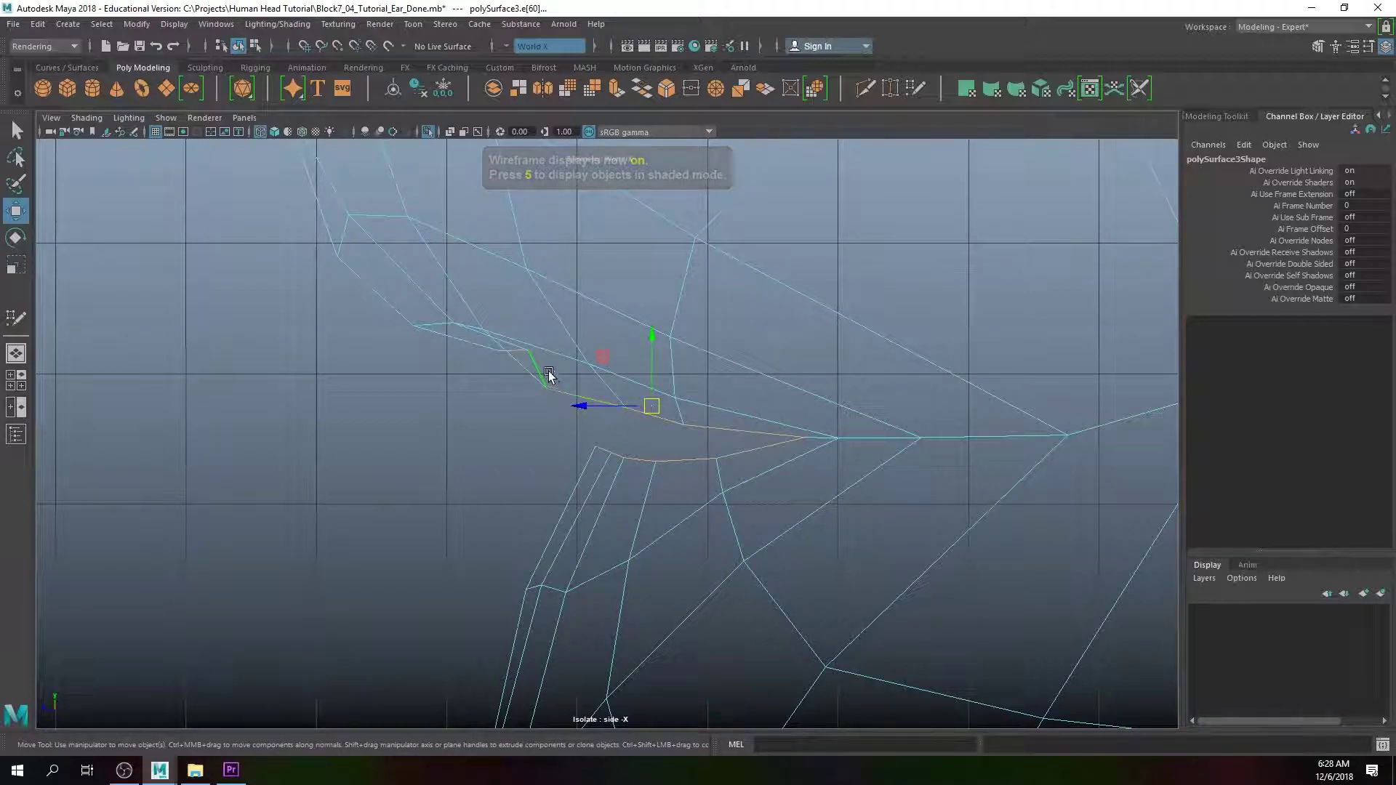
{"action": "right_click_drag", "start_coordinate": [538, 351], "coordinate": [504, 350]}
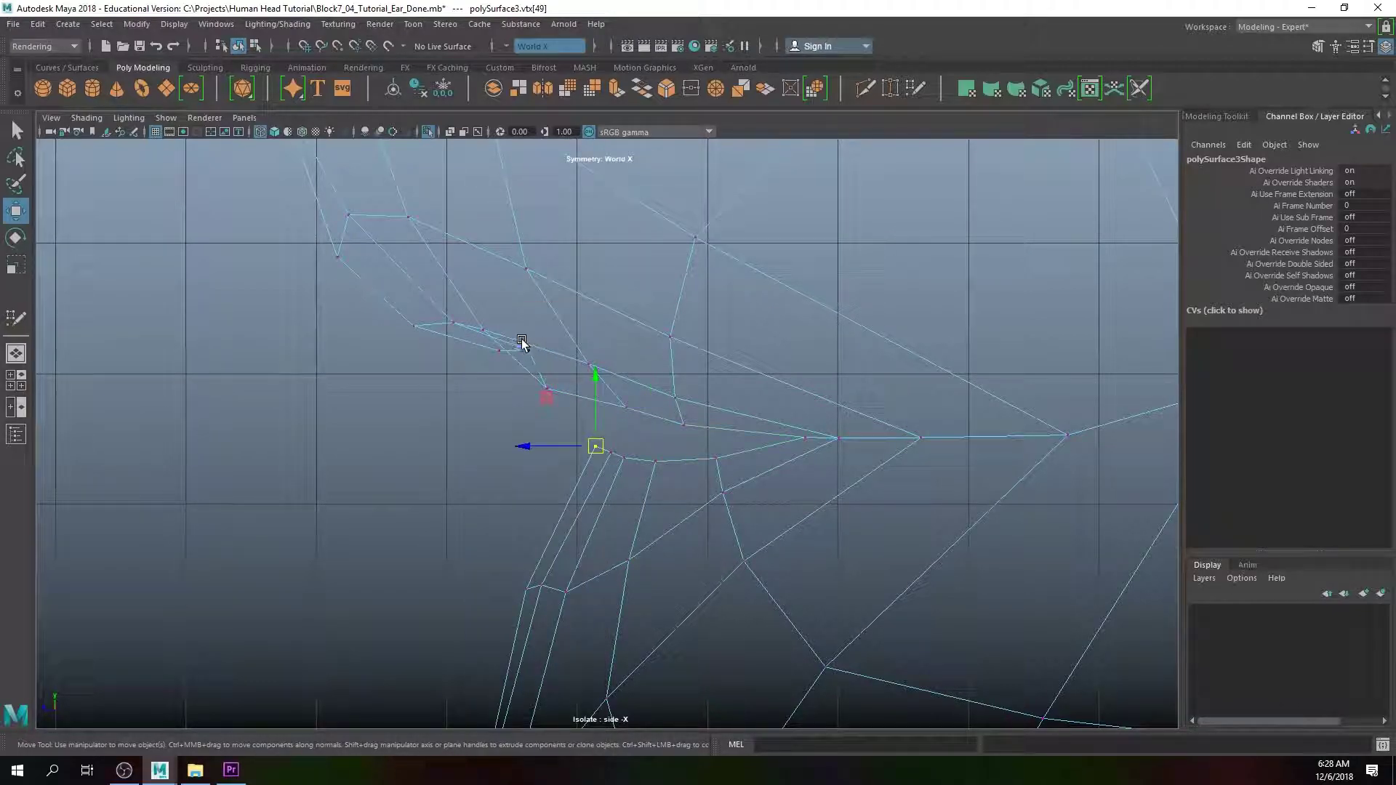
{"action": "left_click_drag", "start_coordinate": [524, 350], "coordinate": [522, 355]}
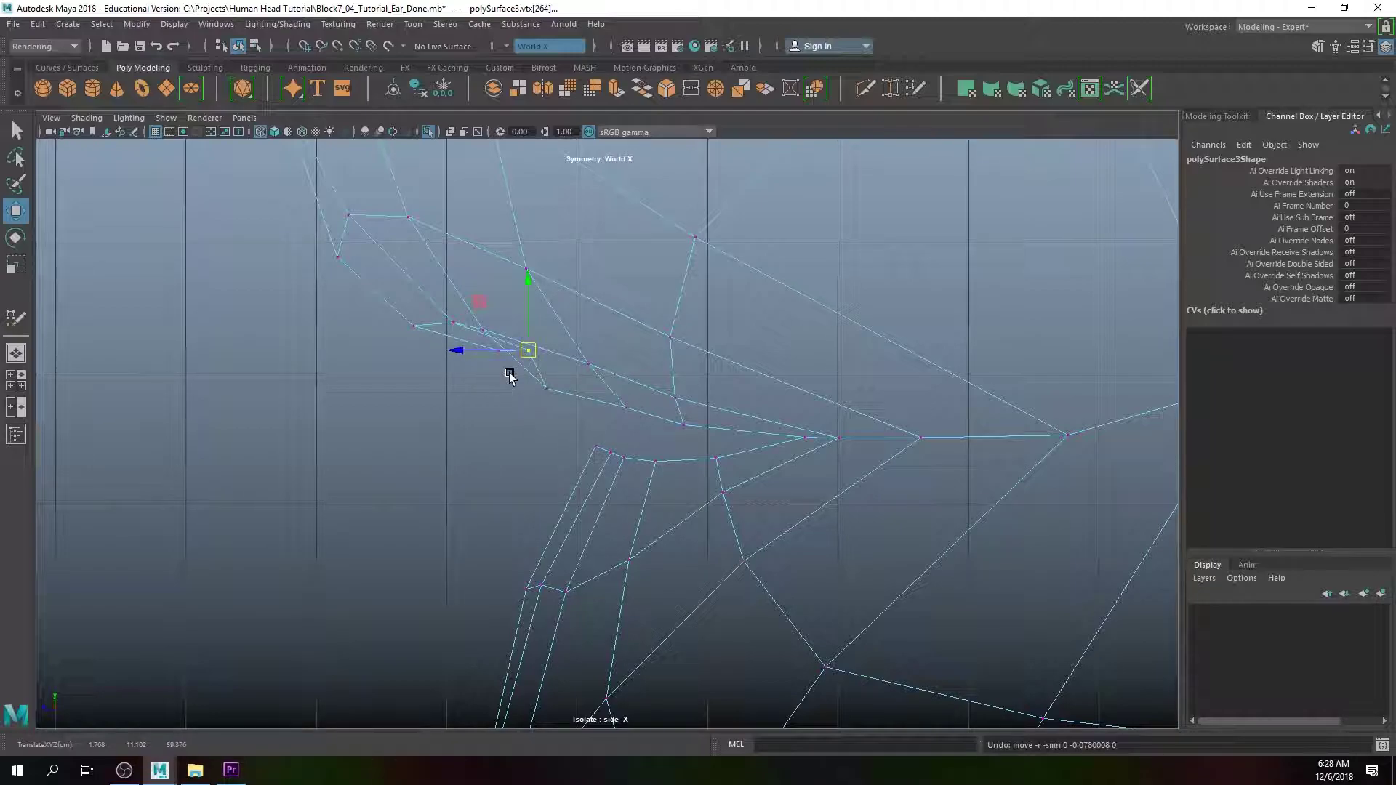
Step: Select the border edge loop around the lip opening and extrude it
{"action": "left_click", "coordinate": [557, 391]}
{"action": "right_click_drag", "start_coordinate": [572, 396], "coordinate": [570, 311]}
{"action": "left_click", "coordinate": [587, 409]}
{"action": "key", "text": "ctrl+e"}
{"action": "scroll", "coordinate": [659, 440], "scroll_direction": "down", "scroll_amount": 2}
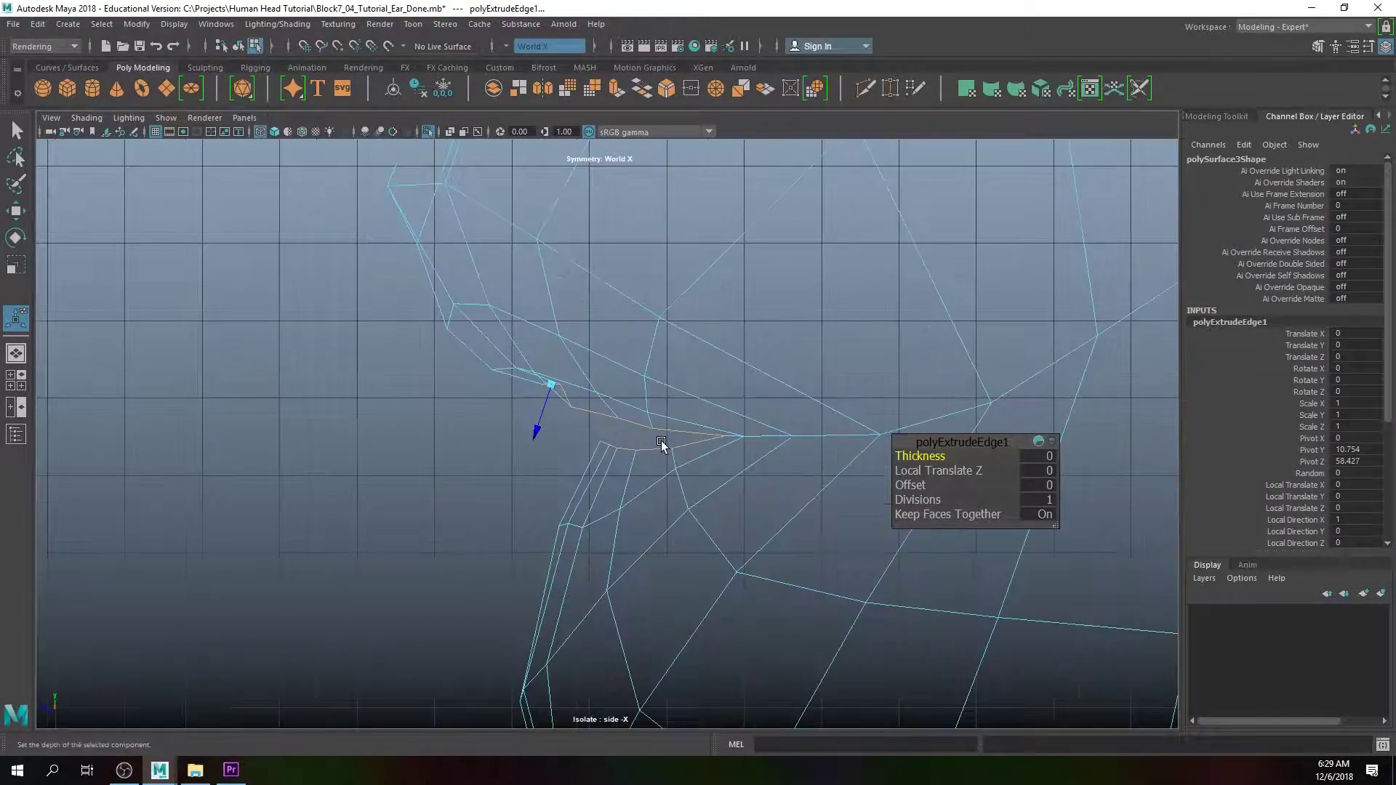
Step: Move the extruded lip edges slightly back into the mouth and compress them a little vertically
{"action": "key", "text": "w"}
{"action": "scroll", "coordinate": [605, 434], "scroll_direction": "up", "scroll_amount": 4}
{"action": "left_click_drag", "start_coordinate": [589, 402], "coordinate": [621, 413]}
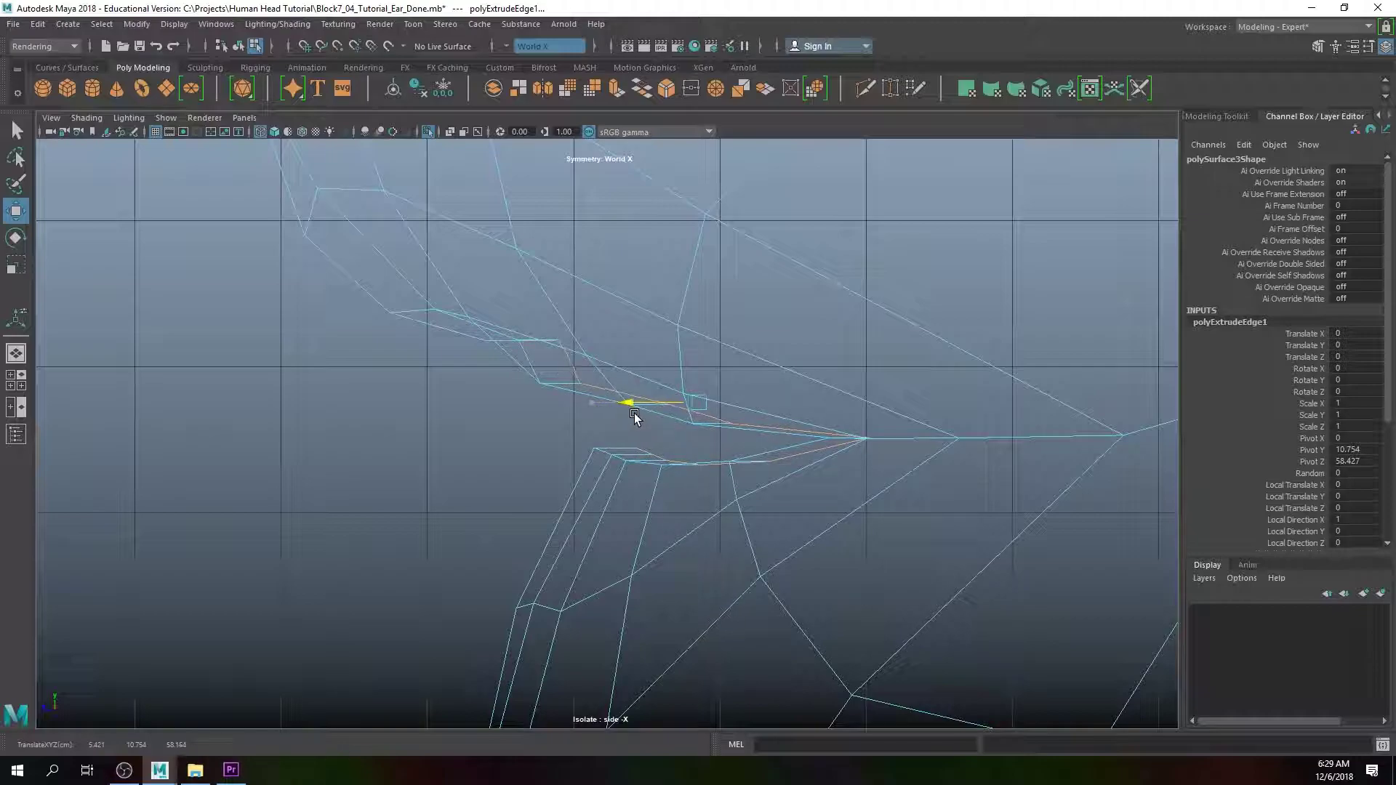
{"action": "key", "text": "r"}
{"action": "left_click_drag", "start_coordinate": [710, 337], "coordinate": [699, 344]}
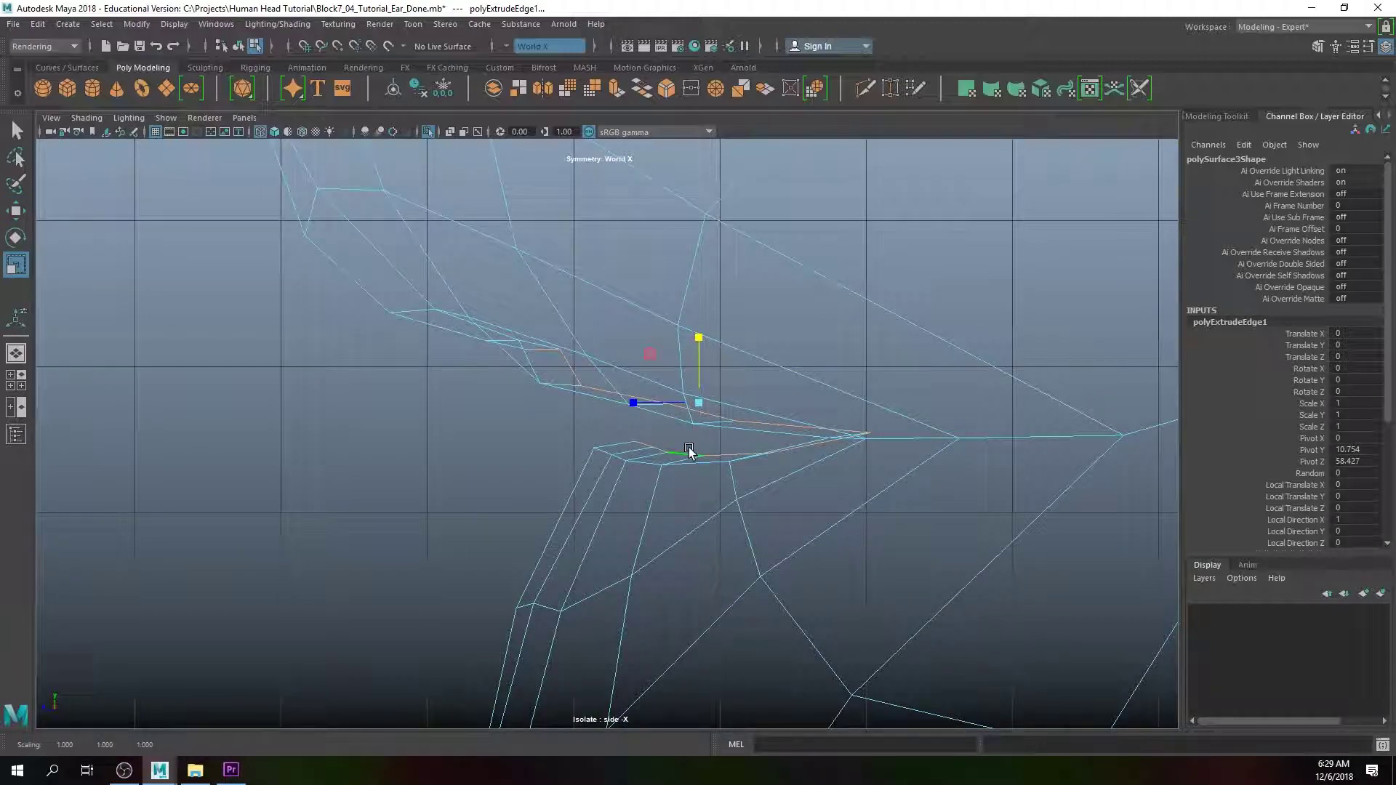
Step: Isolate the retopologized head in the front view with shaded display and zoom in on the lip opening in edge selection
{"action": "key", "text": "space"}
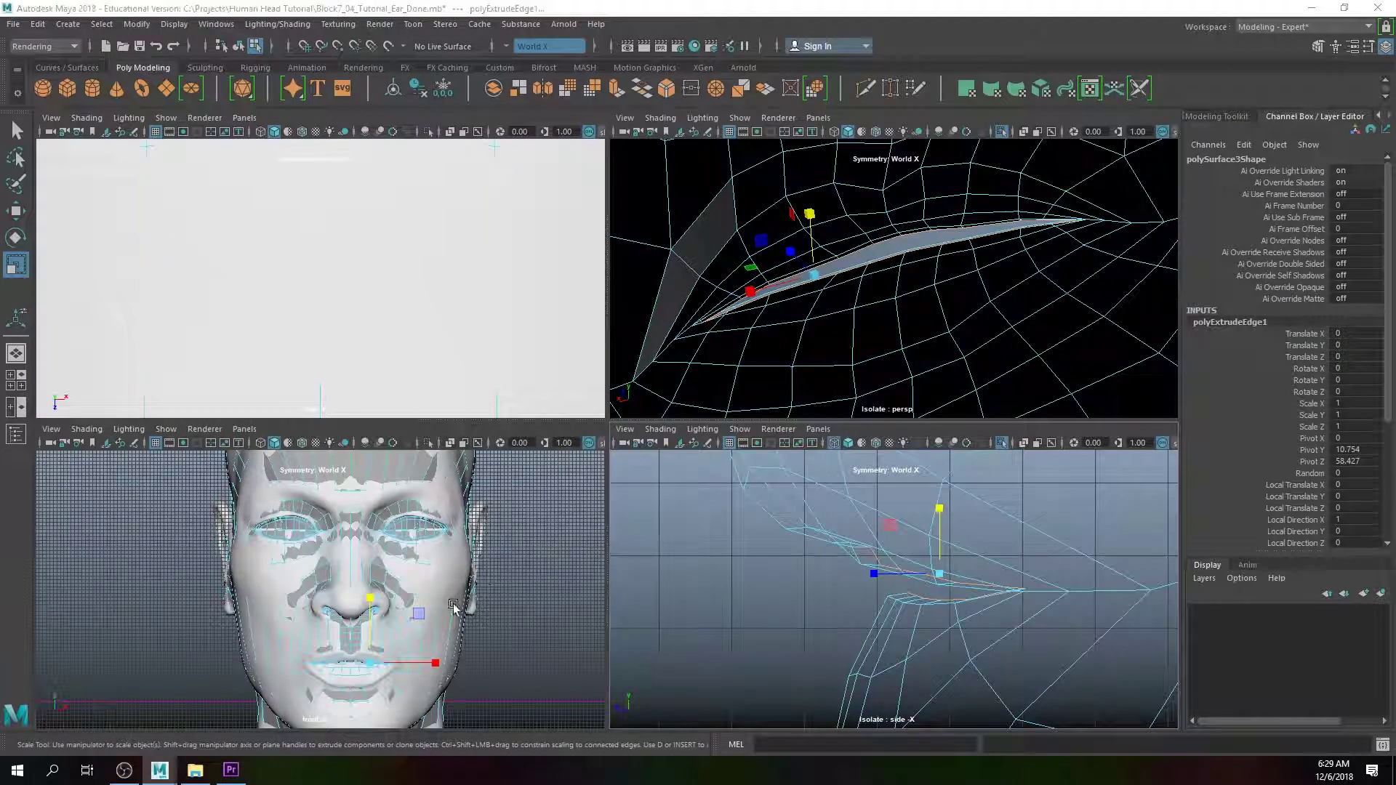
{"action": "key", "text": "space"}
{"action": "scroll", "coordinate": [586, 483], "scroll_direction": "up", "scroll_amount": 6}
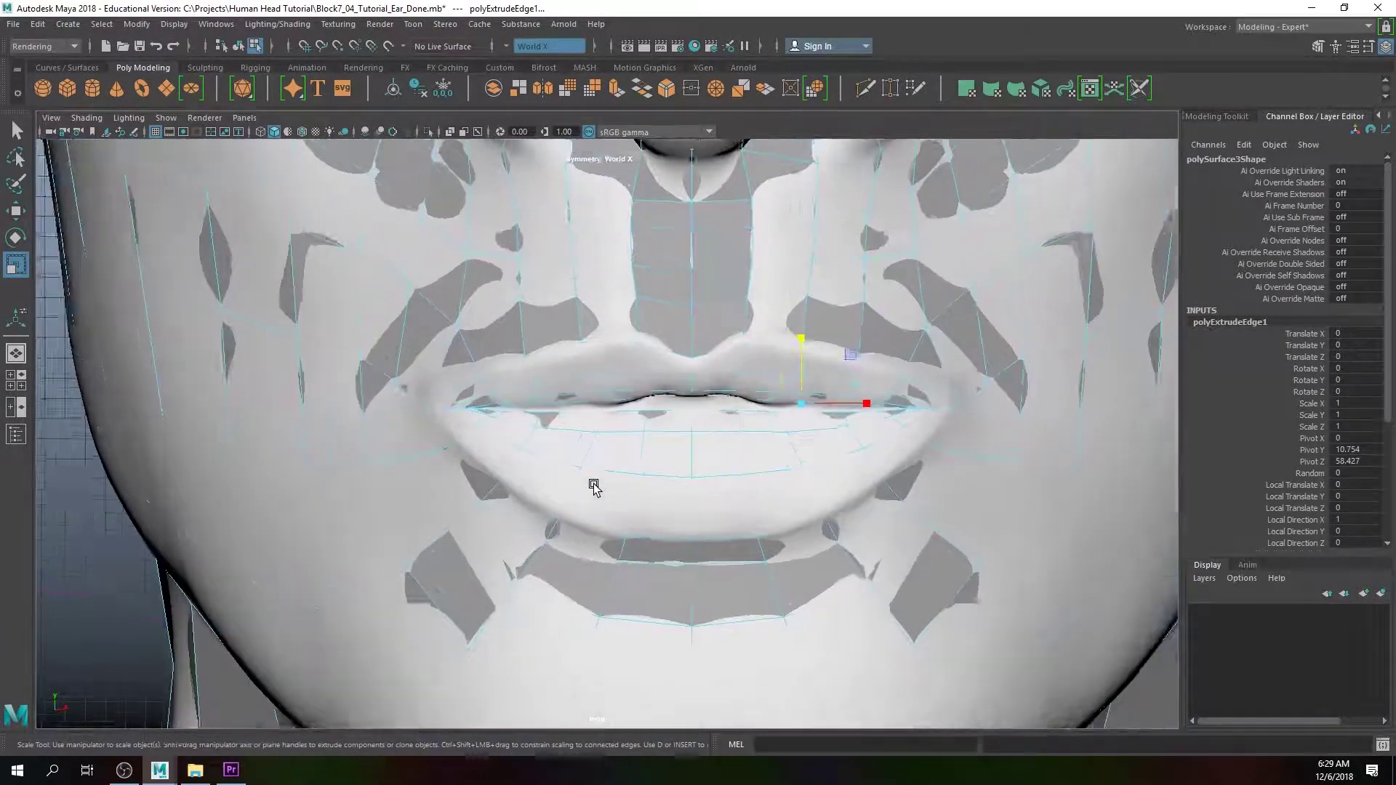
{"action": "key", "text": "F8"}
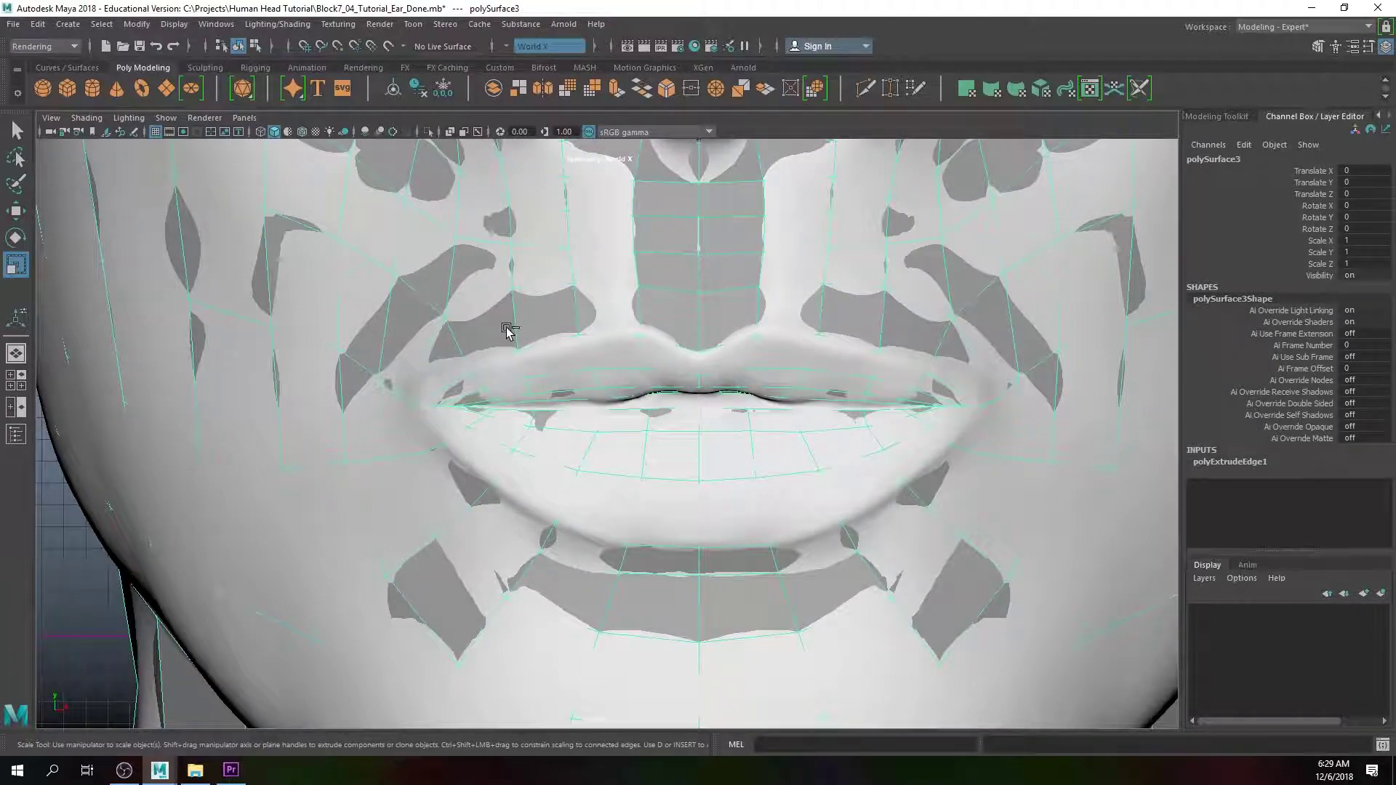
{"action": "key", "text": "5"}
{"action": "scroll", "coordinate": [729, 402], "scroll_direction": "up", "scroll_amount": 4}
{"action": "right_click", "coordinate": [618, 348]}
{"action": "right_click_drag", "start_coordinate": [616, 336], "coordinate": [618, 311]}
{"action": "middle_click_drag", "start_coordinate": [694, 384], "coordinate": [557, 403], "text": "alt"}
{"action": "scroll", "coordinate": [655, 423], "scroll_direction": "up", "scroll_amount": 2}
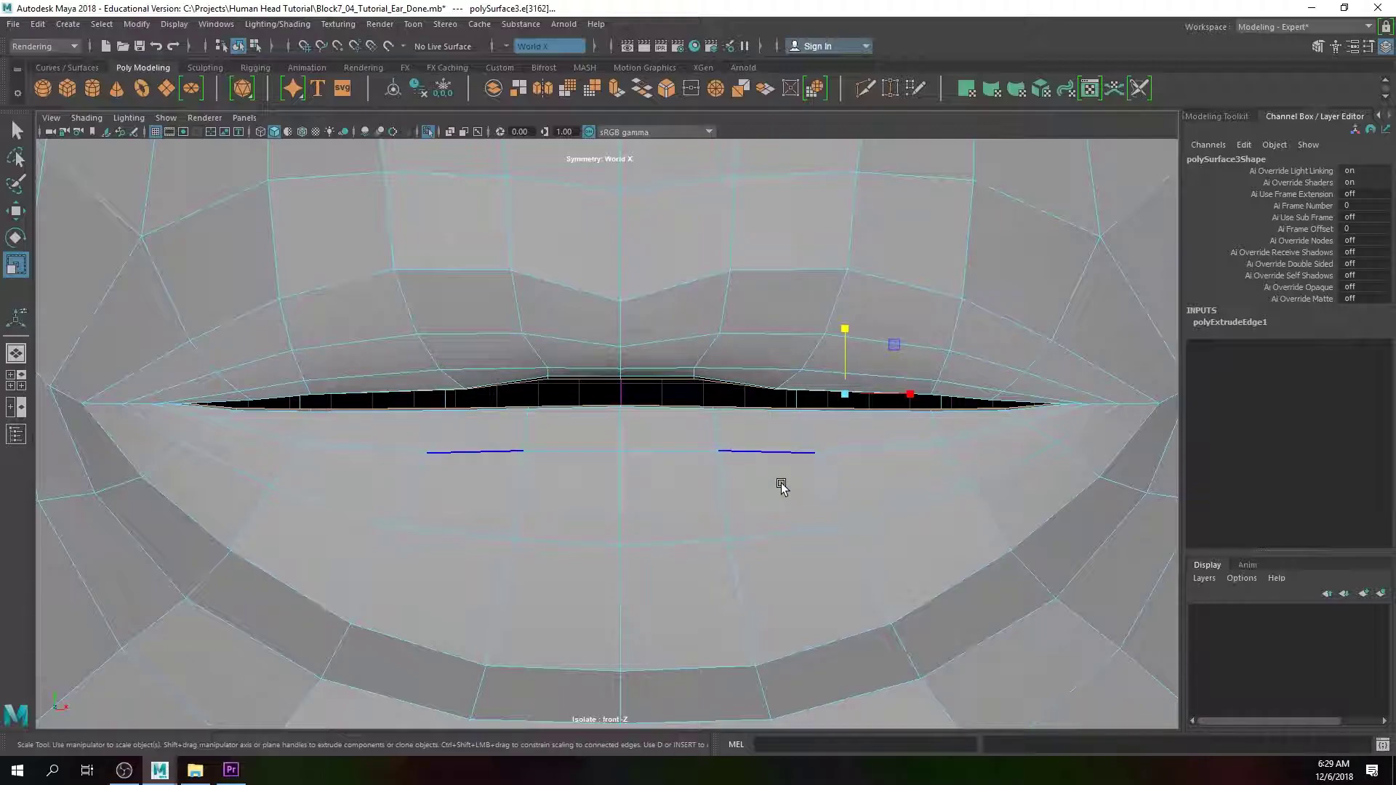
Step: Return to the side view, extrude the lip opening's border edges again and move them deeper into the mouth
{"action": "key", "text": "space"}
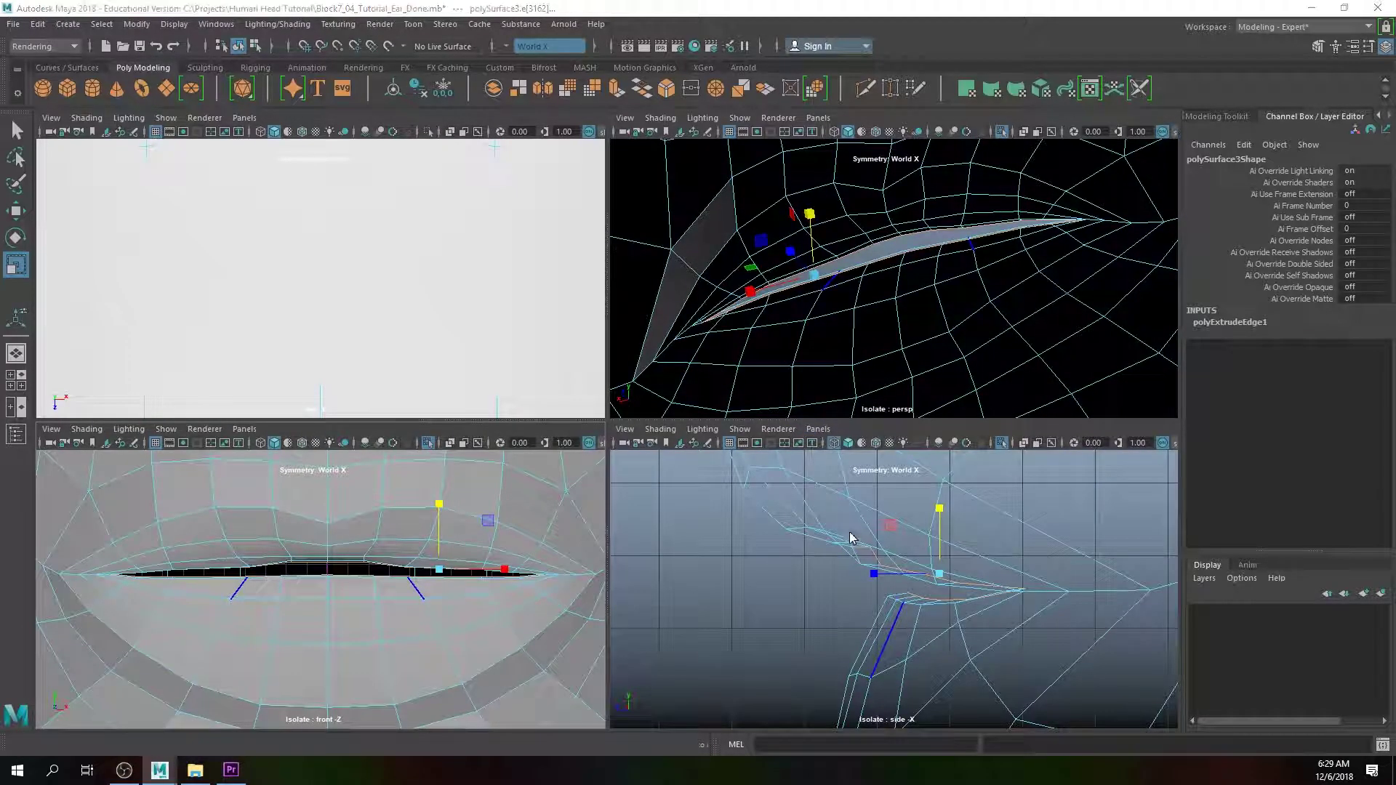
{"action": "key", "text": "space"}
{"action": "left_click", "coordinate": [710, 335]}
{"action": "left_click_drag", "start_coordinate": [699, 337], "coordinate": [698, 337]}
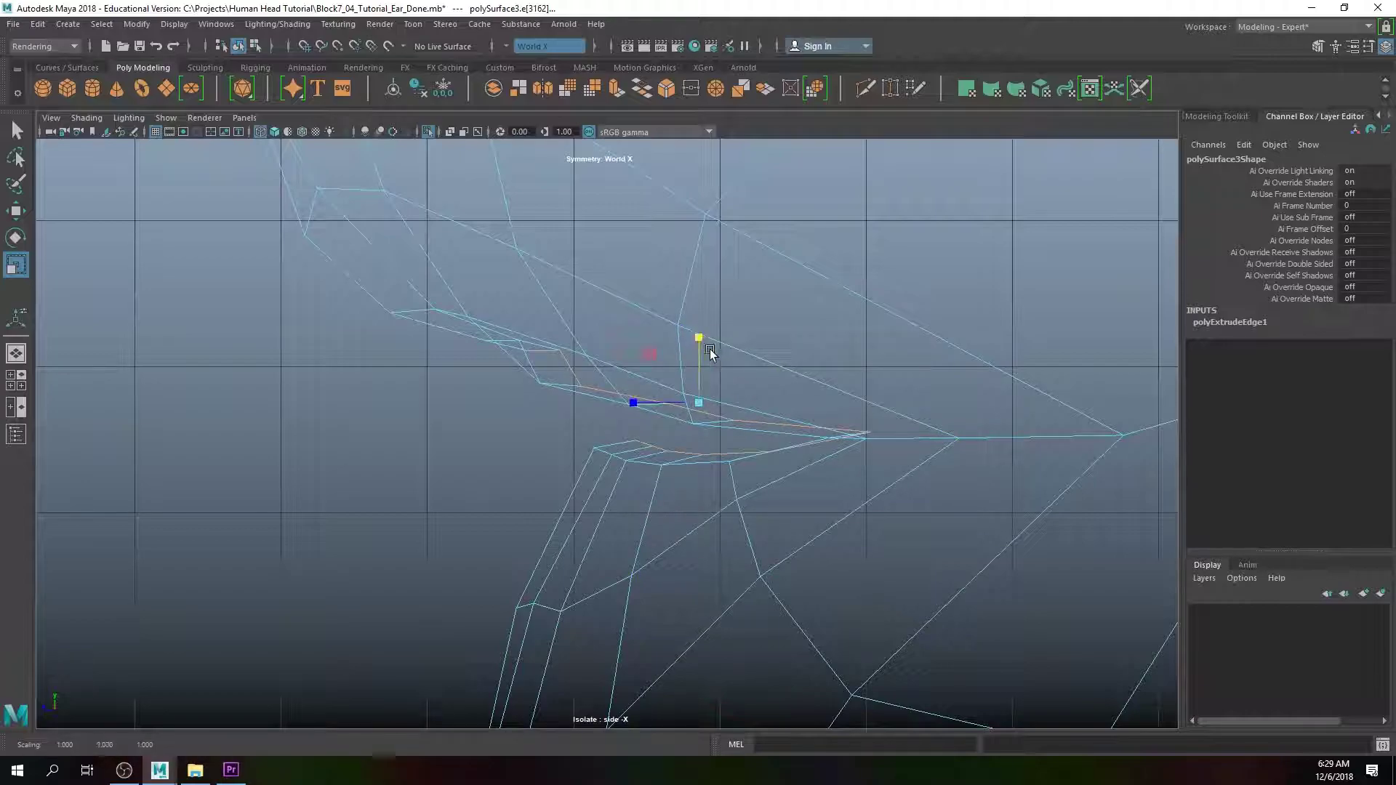
{"action": "key", "text": "ctrl+e"}
{"action": "key", "text": "w"}
{"action": "scroll", "coordinate": [760, 440], "scroll_direction": "down", "scroll_amount": 3}
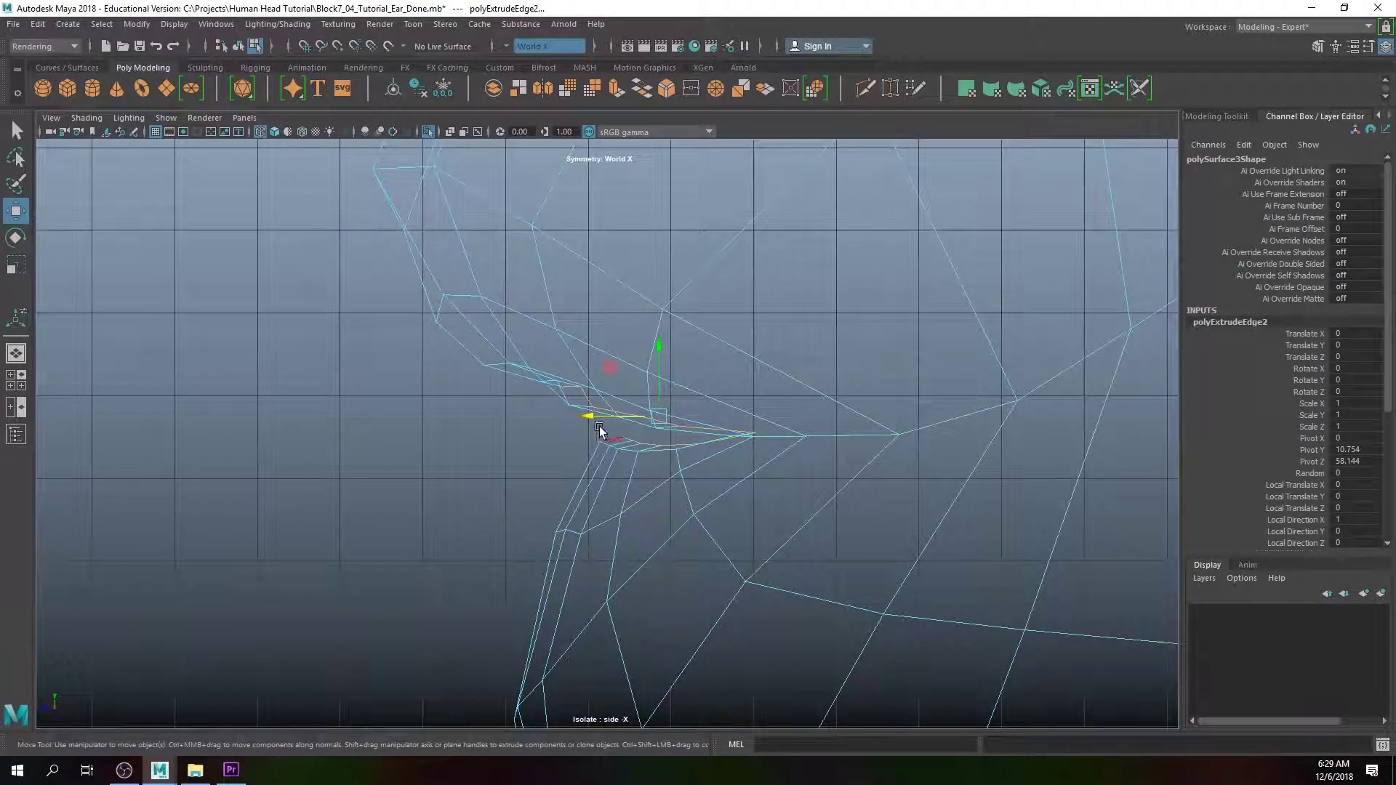
{"action": "left_click_drag", "start_coordinate": [588, 419], "coordinate": [611, 415]}
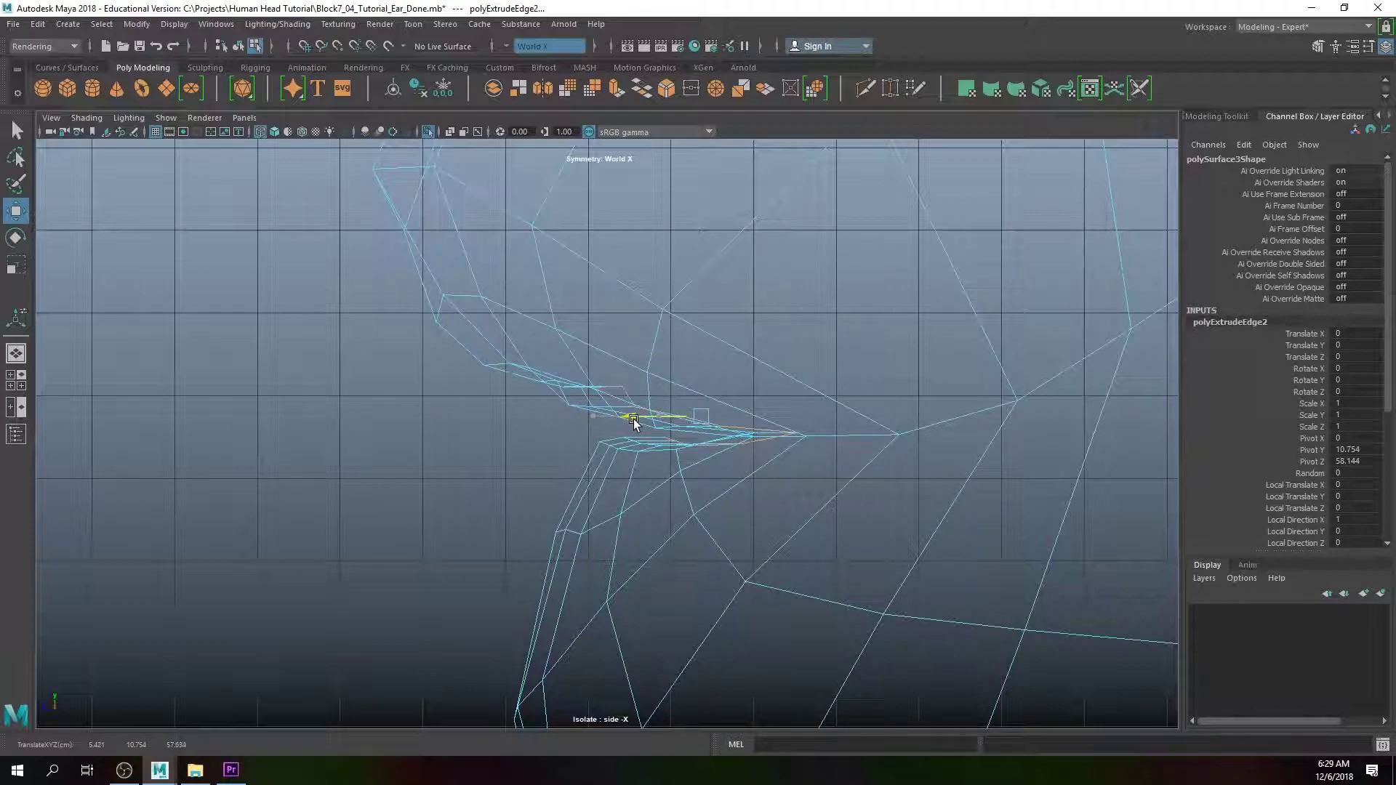
Step: Enlarge the new inner mouth edge loop vertically and shift it up and slightly further back
{"action": "key", "text": "r"}
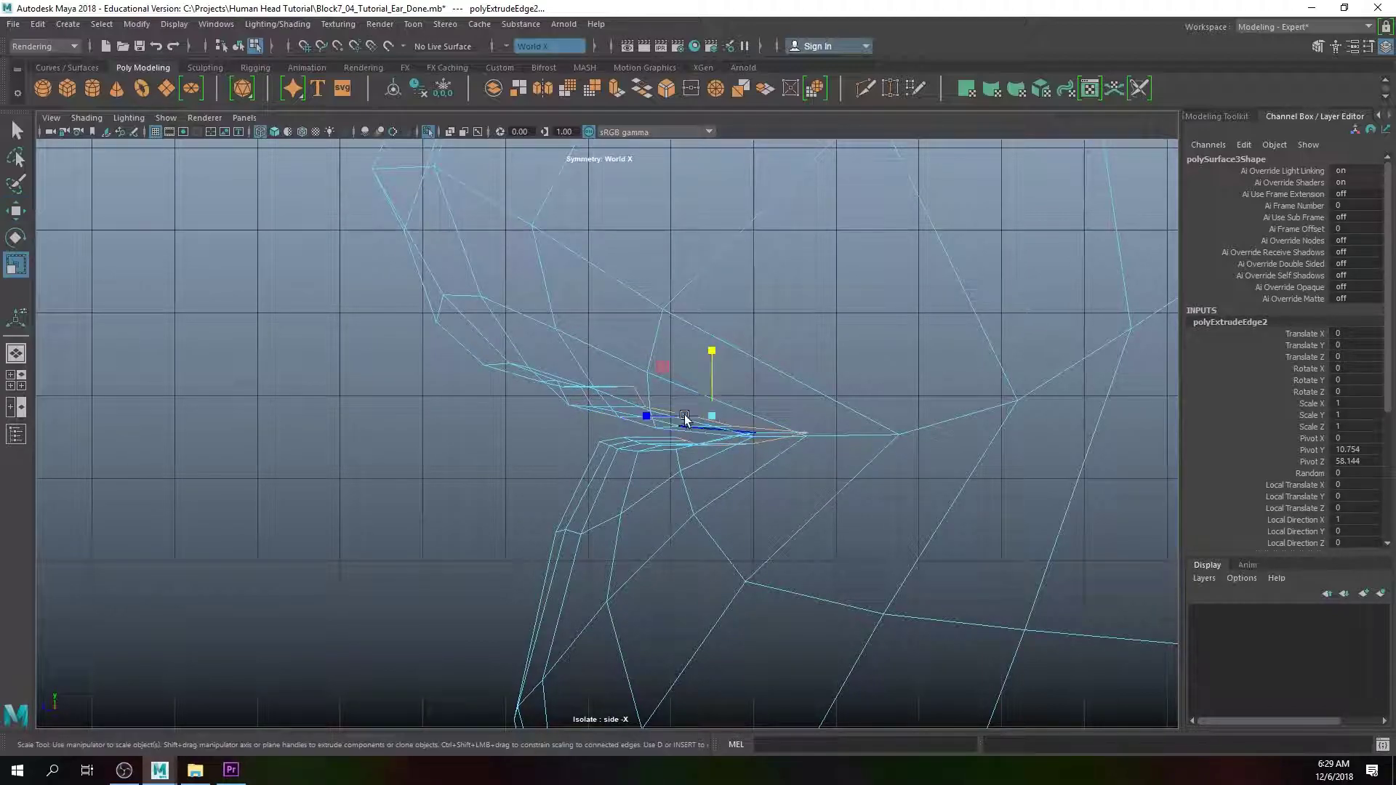
{"action": "left_click_drag", "start_coordinate": [715, 349], "coordinate": [712, 261]}
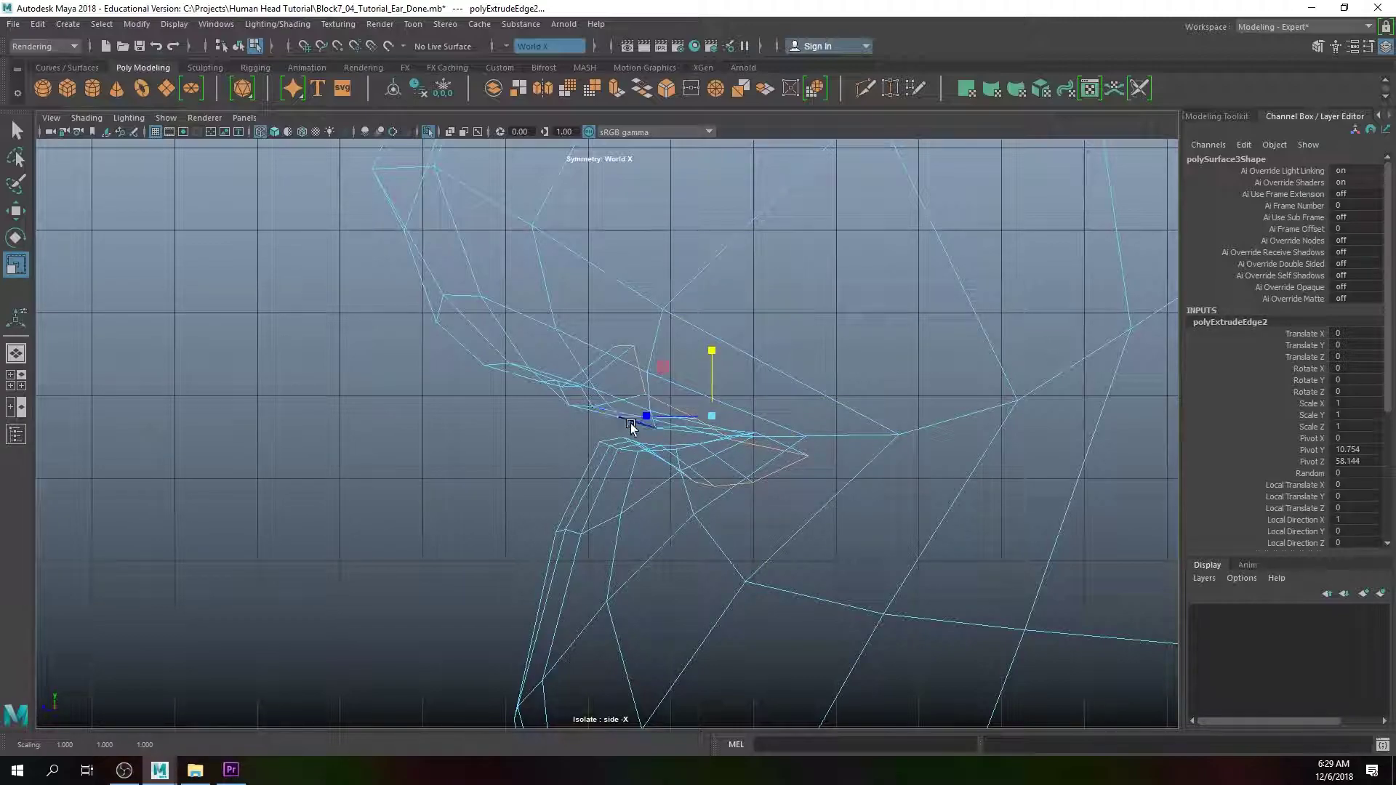
{"action": "key", "text": "w"}
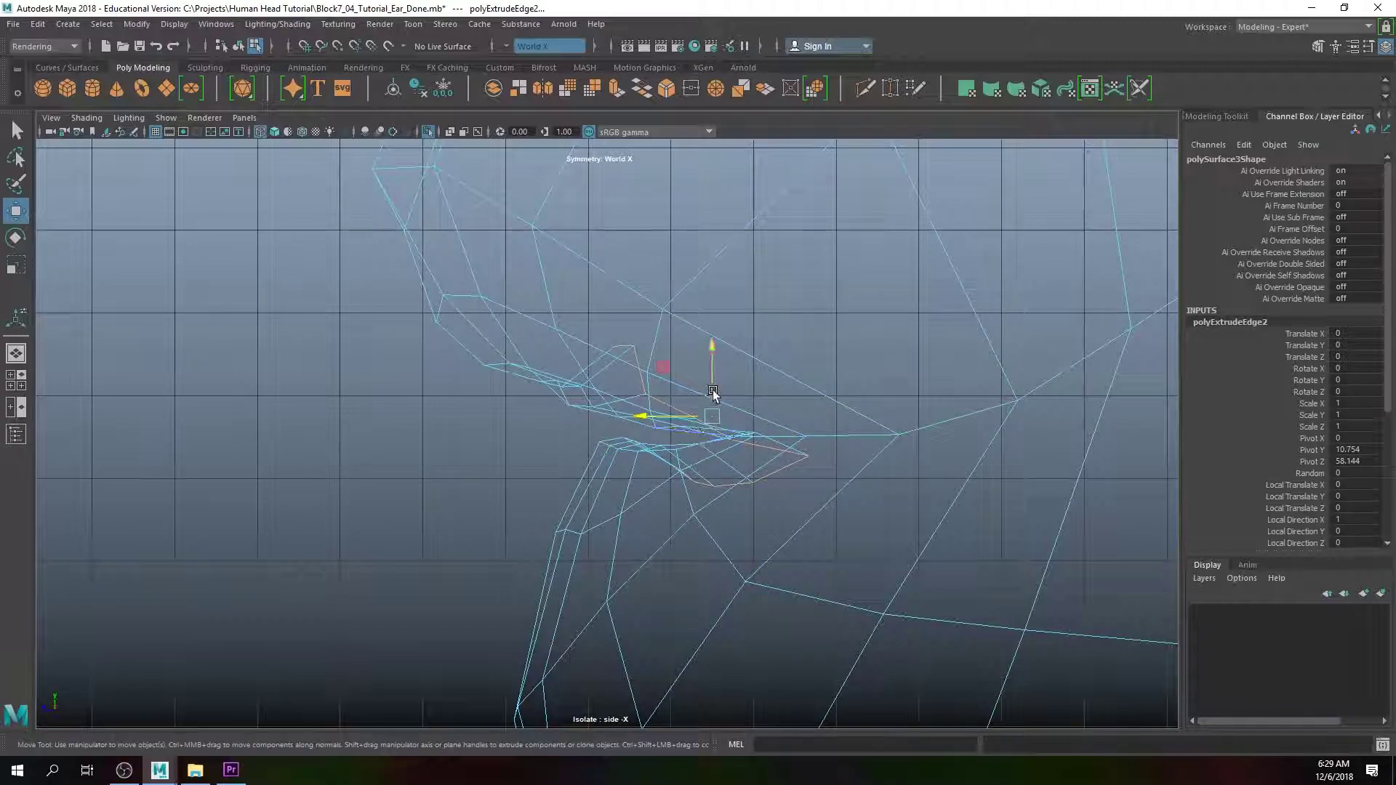
{"action": "left_click_drag", "start_coordinate": [719, 416], "coordinate": [727, 395]}
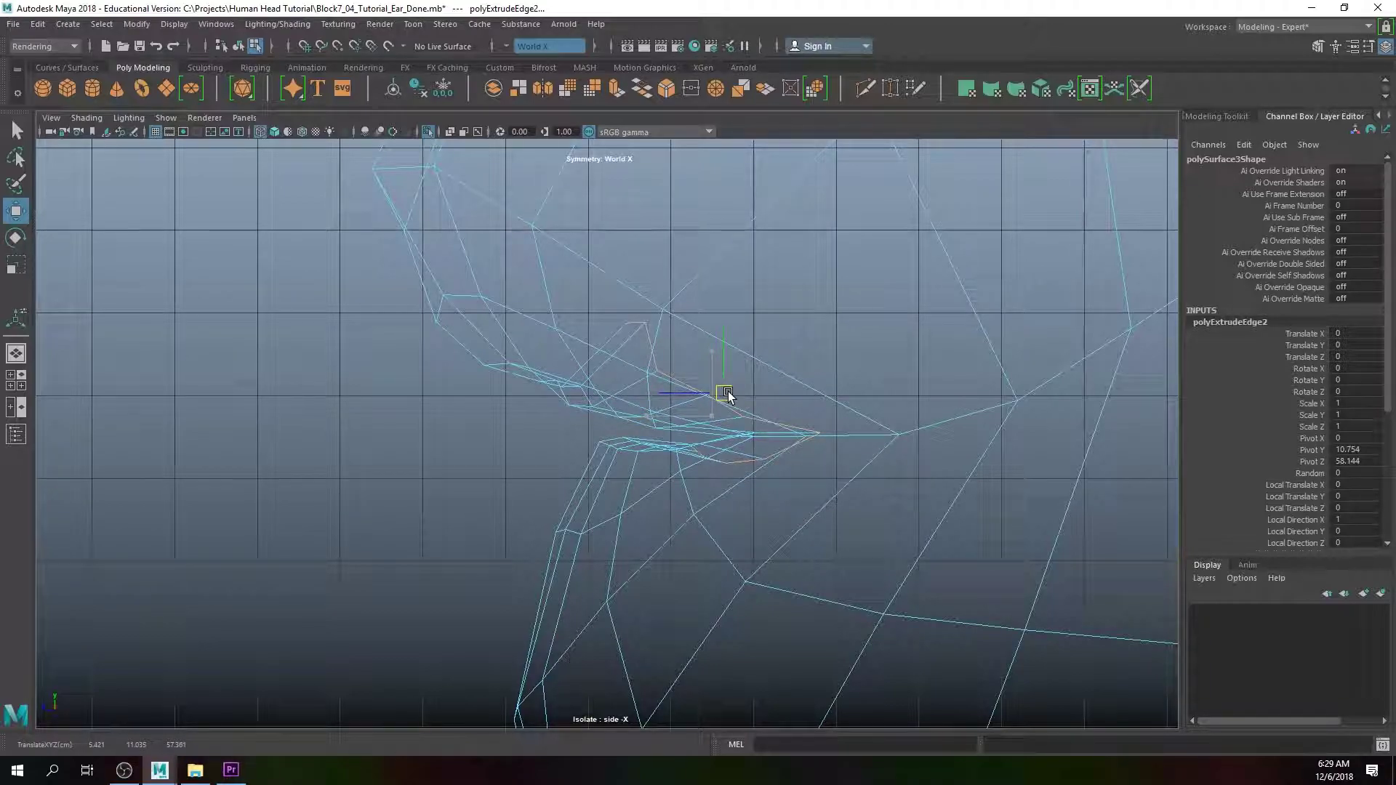
Step: Flatten the inner mouth edge loop along its depth in the perspective view and move it further back
{"action": "key", "text": "space"}
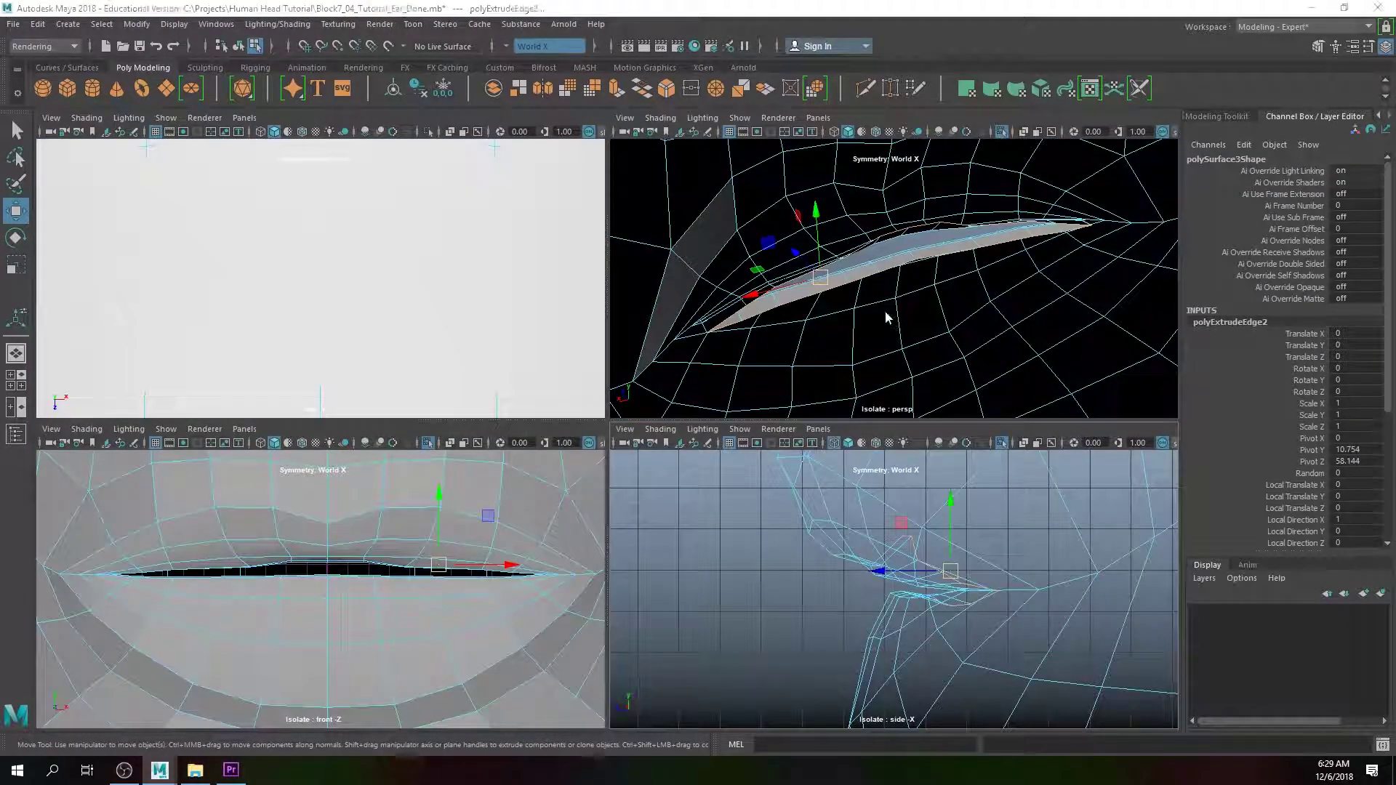
{"action": "key", "text": "space"}
{"action": "left_click_drag", "start_coordinate": [674, 400], "coordinate": [462, 462], "text": "alt"}
{"action": "key", "text": "r"}
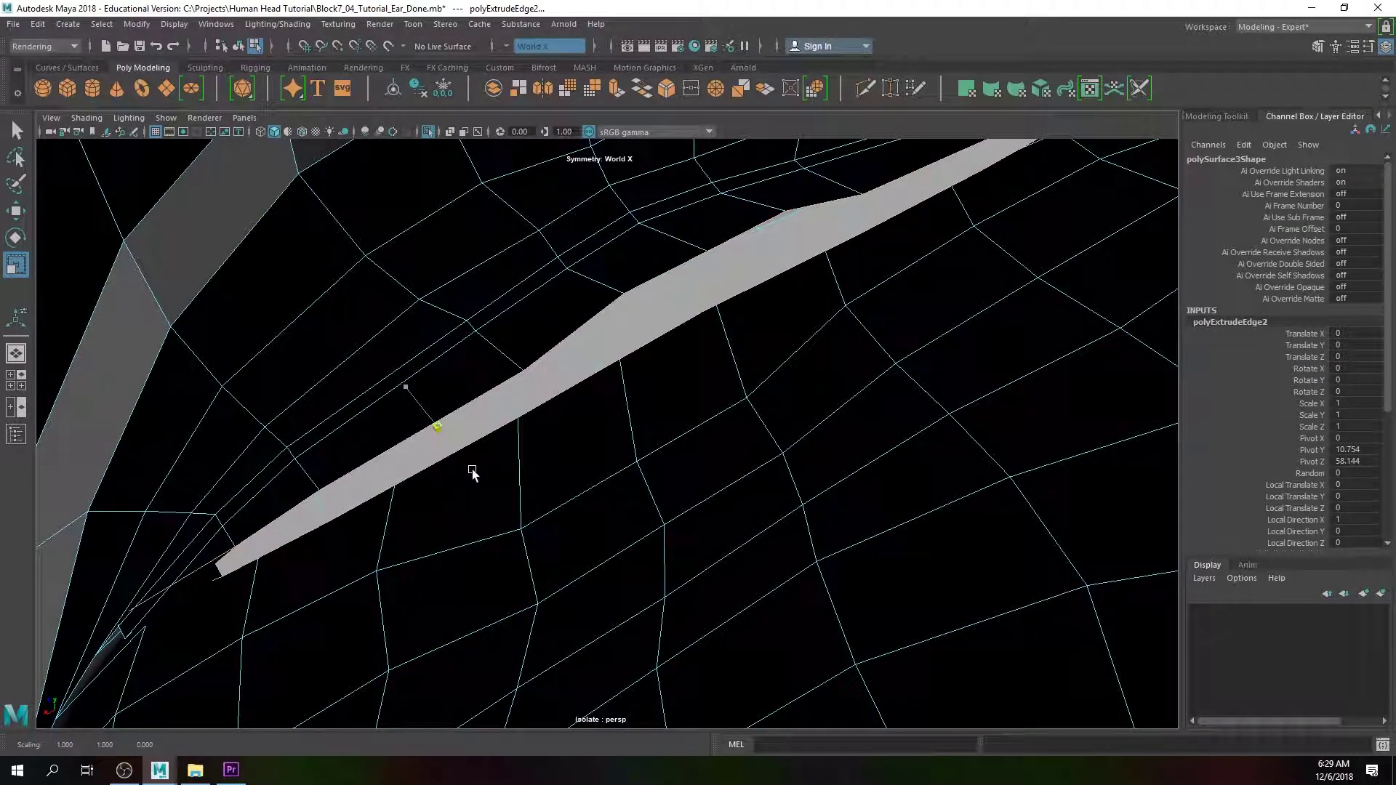
{"action": "key", "text": "w"}
{"action": "left_click_drag", "start_coordinate": [408, 393], "coordinate": [514, 469]}
{"action": "key", "text": "r"}
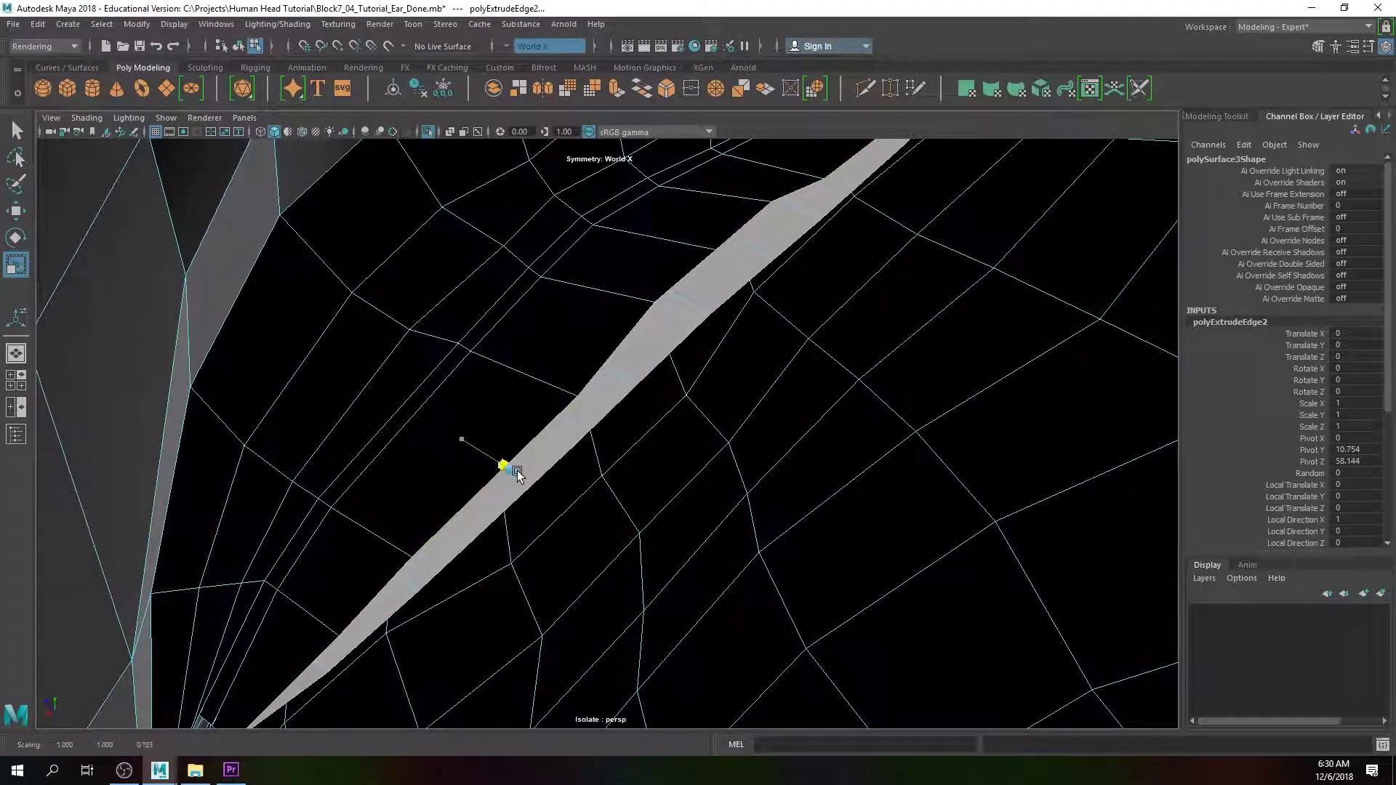
{"action": "left_click_drag", "start_coordinate": [614, 447], "coordinate": [547, 439], "text": "alt"}
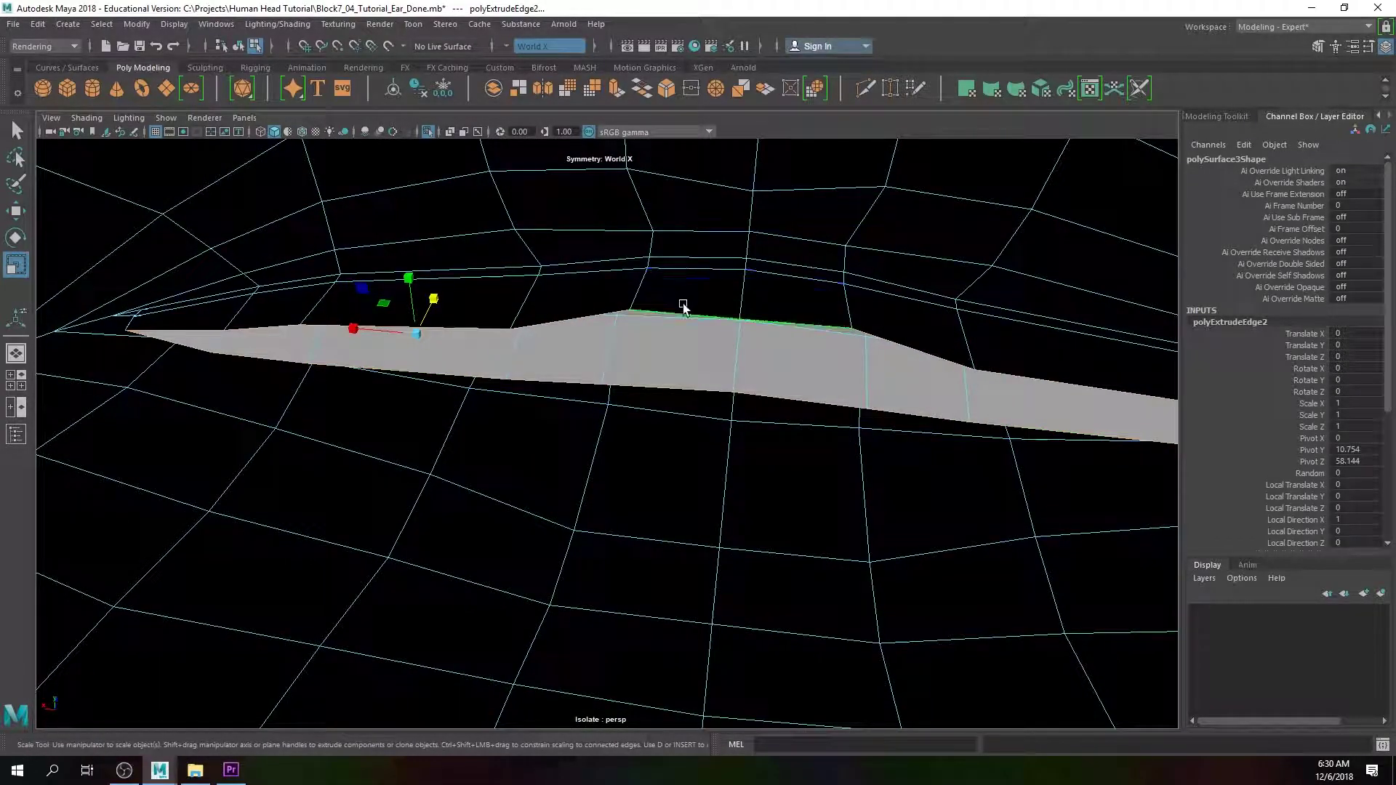
Step: Select the innermost border edge loop of the mouth from inside the head and scale it slightly taller
{"action": "right_click_drag", "start_coordinate": [695, 296], "coordinate": [696, 251]}
{"action": "left_click", "coordinate": [691, 315]}
{"action": "mouse_move", "coordinate": [696, 336]}
{"action": "left_mouse_down", "text": "alt"}
{"action": "mouse_move", "coordinate": [663, 207]}
{"action": "mouse_move", "coordinate": [679, 194]}
{"action": "mouse_move", "coordinate": [658, 317]}
{"action": "mouse_move", "coordinate": [587, 315]}
{"action": "mouse_move", "coordinate": [662, 323]}
{"action": "left_mouse_up", "text": "alt"}
{"action": "key", "text": "w"}
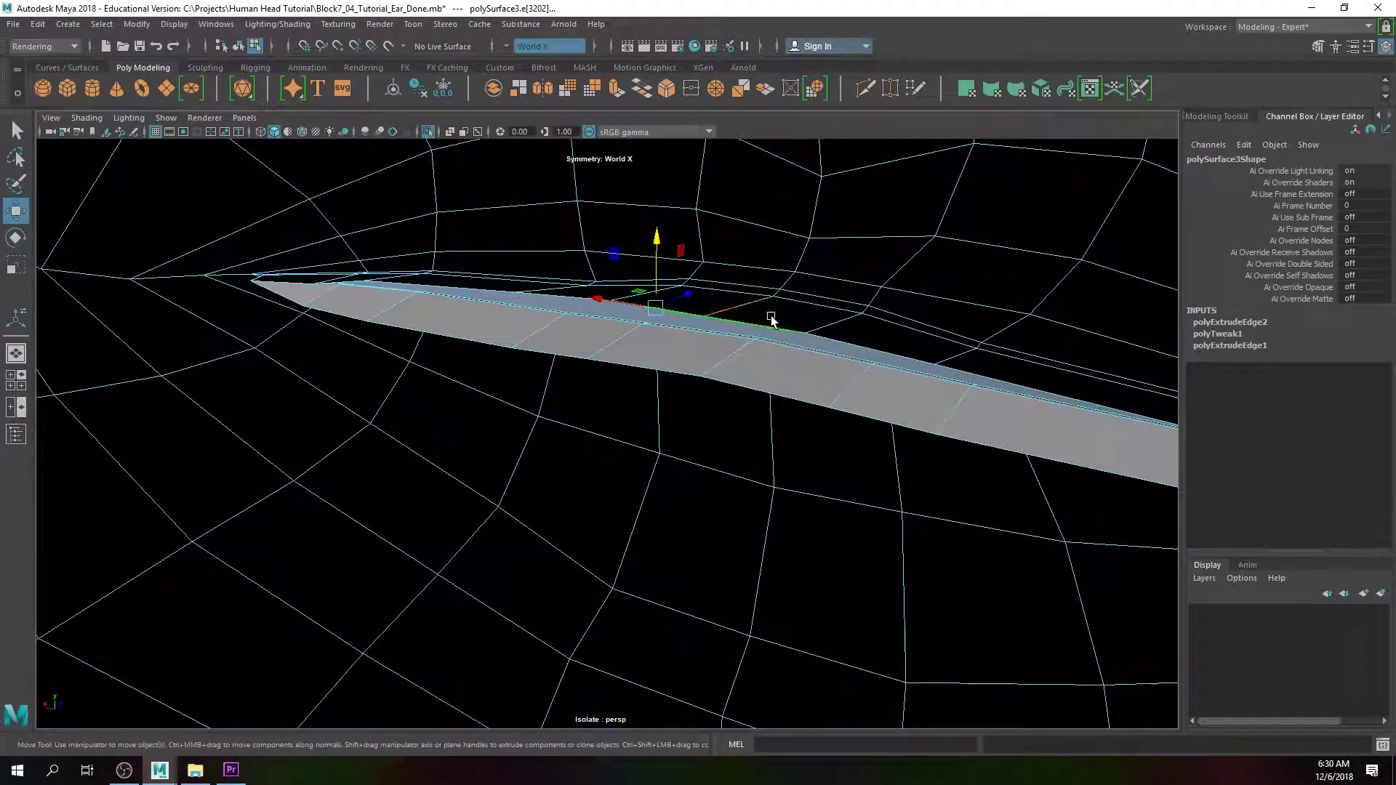
{"action": "left_click_drag", "start_coordinate": [779, 328], "coordinate": [638, 332], "text": "alt"}
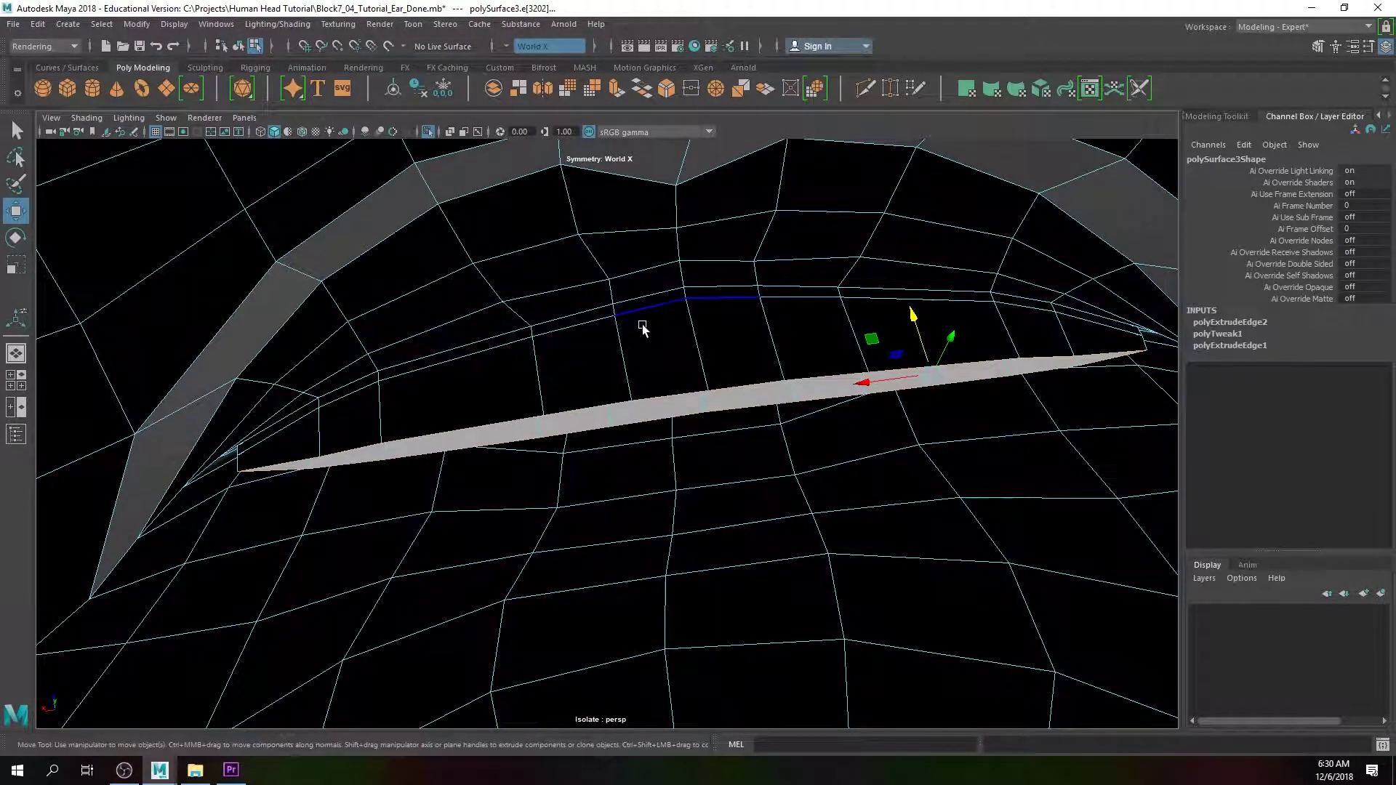
{"action": "left_click_drag", "start_coordinate": [762, 377], "coordinate": [774, 333], "text": "alt"}
{"action": "key", "text": "r"}
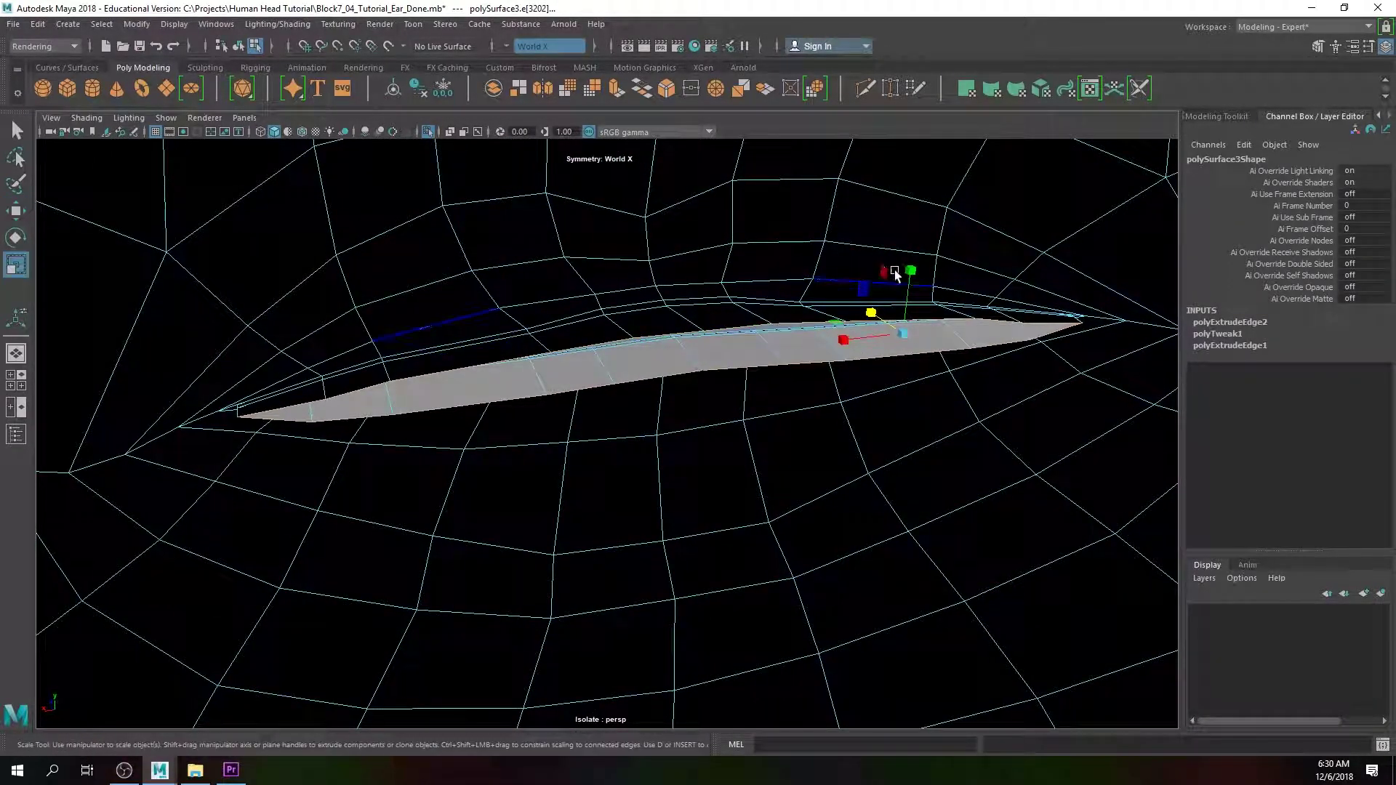
{"action": "left_click_drag", "start_coordinate": [907, 272], "coordinate": [908, 267]}
{"action": "left_click_drag", "start_coordinate": [791, 299], "coordinate": [788, 314], "text": "alt"}
Step: Extrude the innermost mouth border outward by scaling it wider and taller, and raise the new edge loop
{"action": "key", "text": "ctrl+e"}
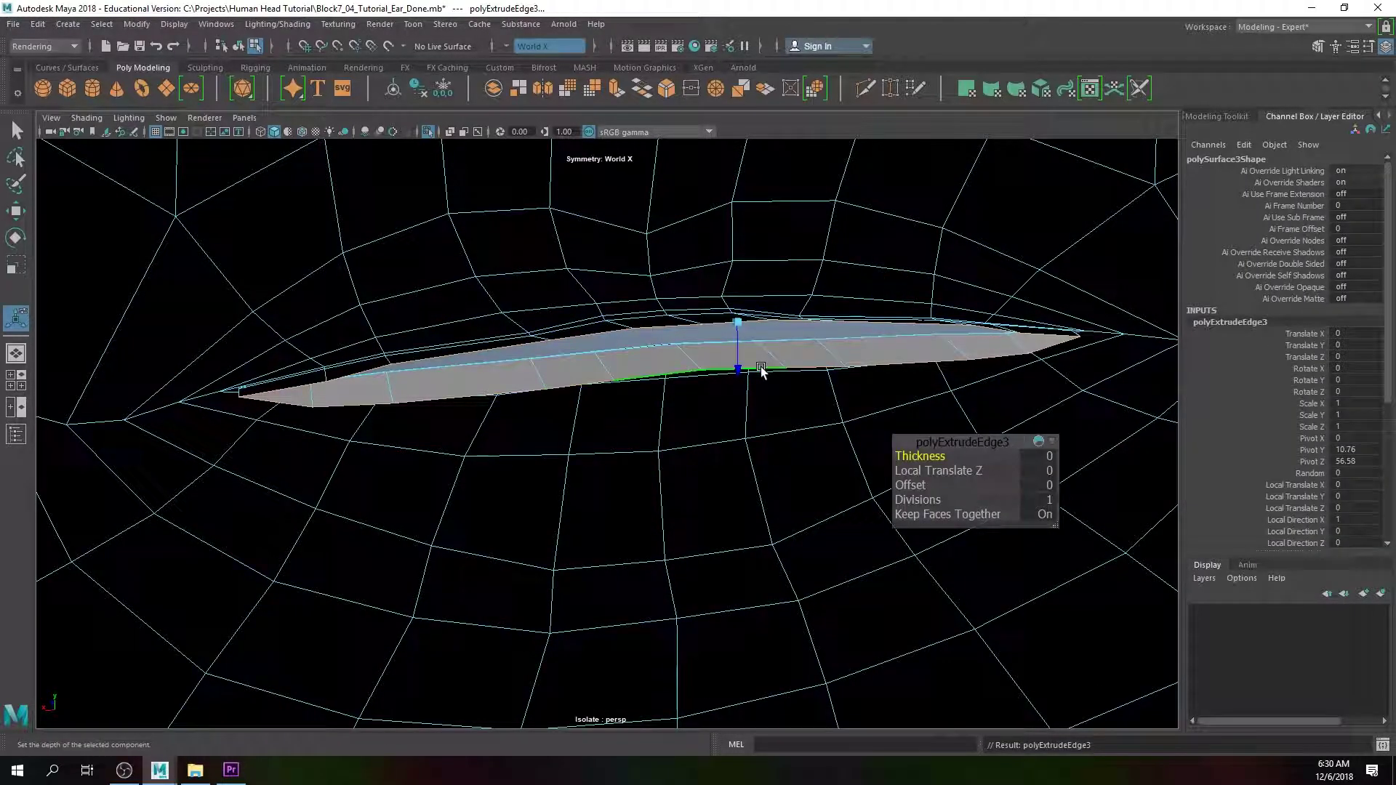
{"action": "key", "text": "r"}
{"action": "left_click_drag", "start_coordinate": [735, 380], "coordinate": [807, 397], "text": "alt"}
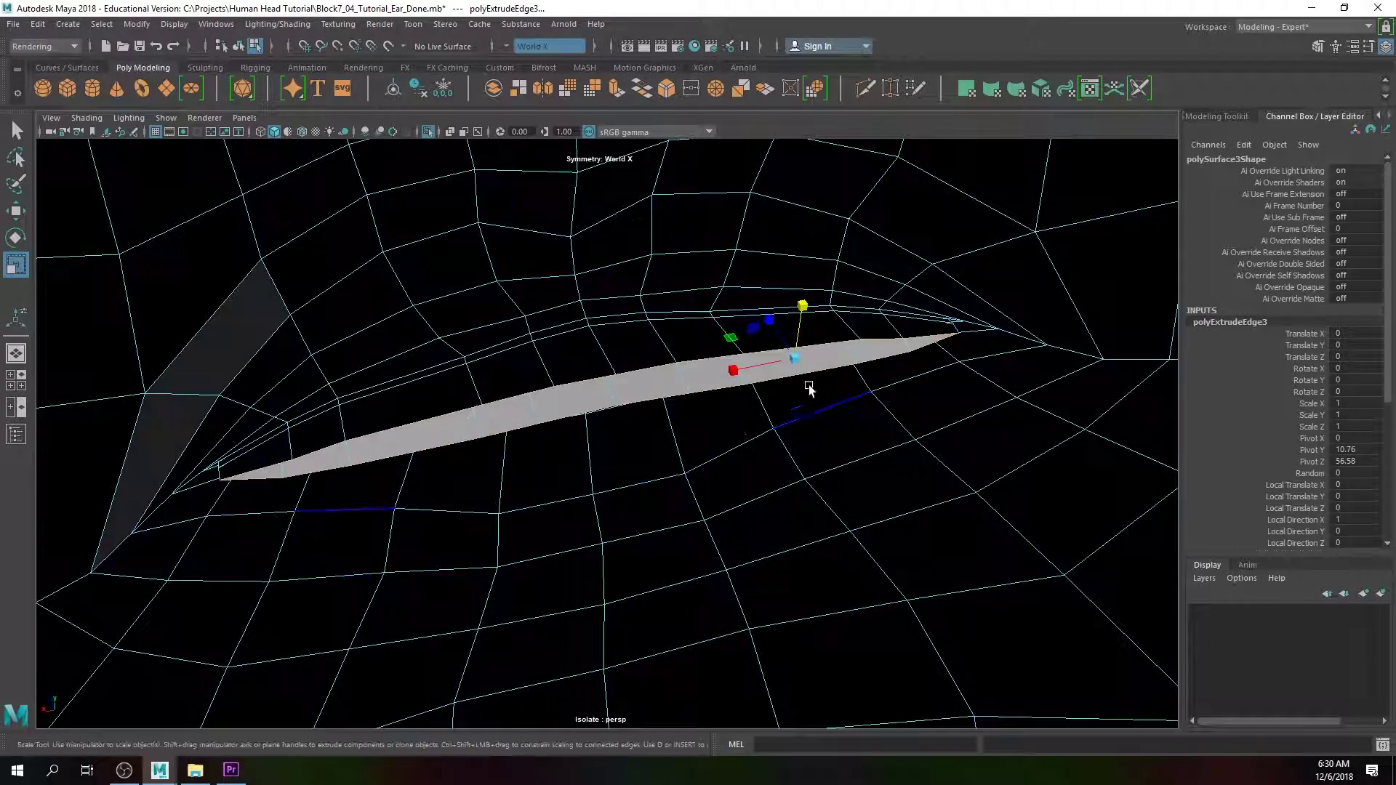
{"action": "left_click_drag", "start_coordinate": [735, 369], "coordinate": [796, 141]}
{"action": "key", "text": "w"}
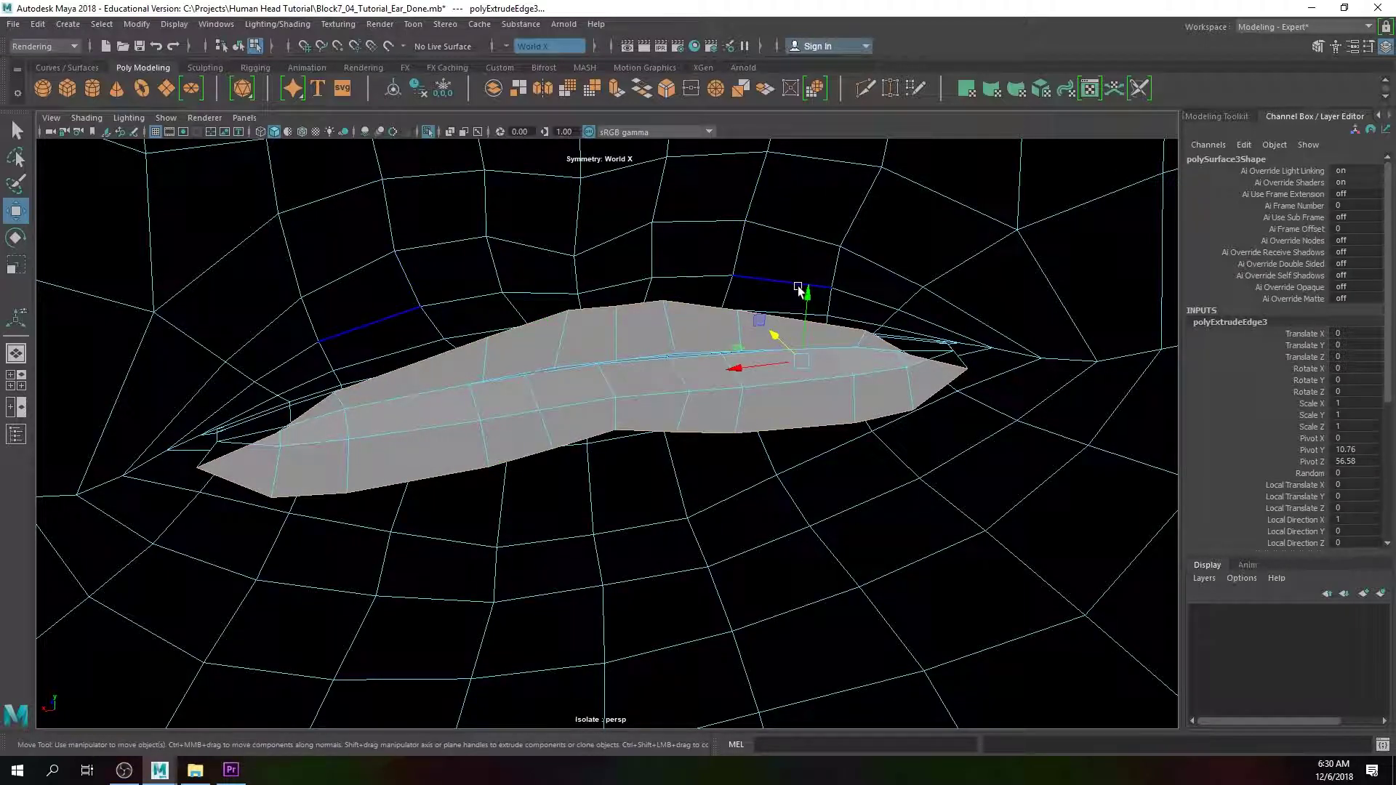
{"action": "left_click_drag", "start_coordinate": [808, 296], "coordinate": [691, 335]}
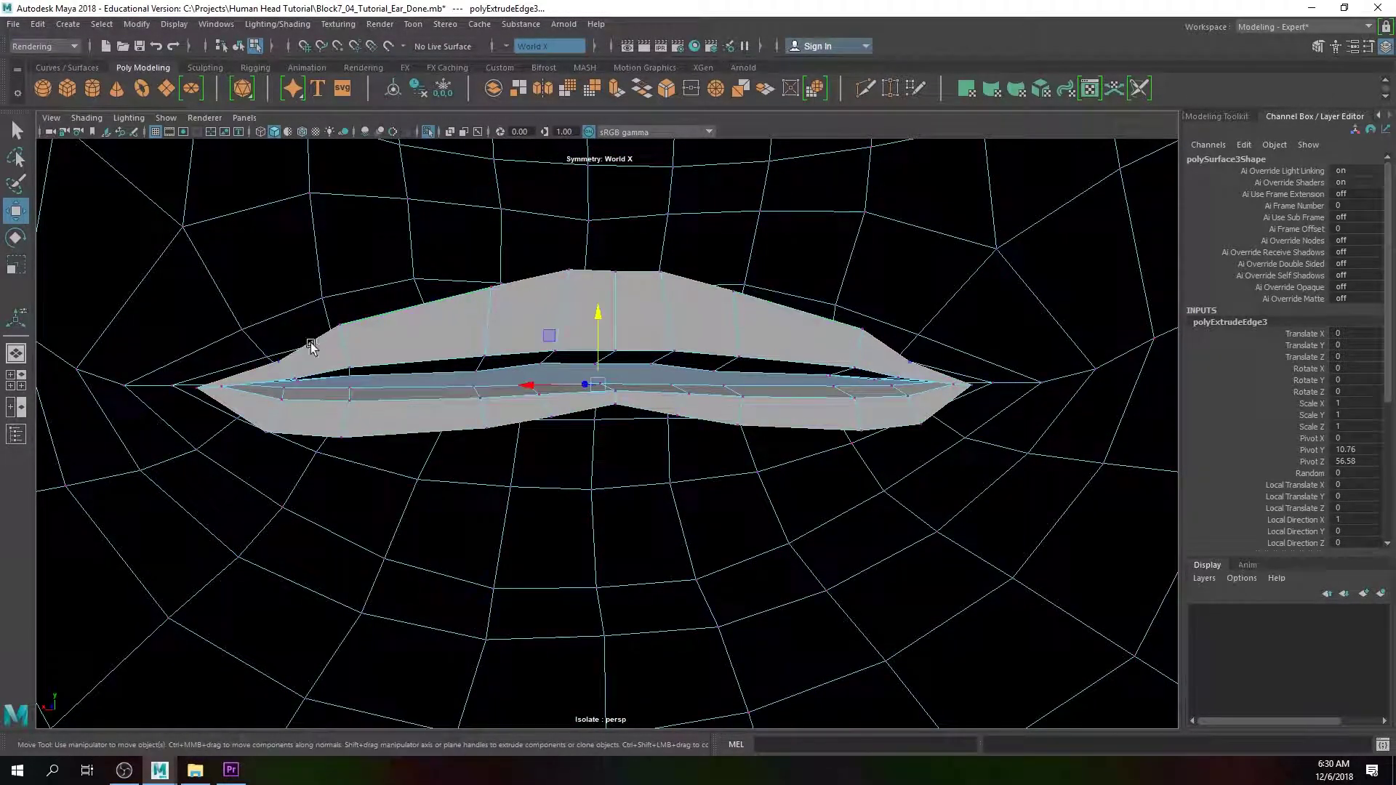
Step: Raise the upper vertices of the inner mouth's border loop one by one to form a fuller arch
{"action": "left_click", "coordinate": [277, 358]}
{"action": "left_click_drag", "start_coordinate": [235, 319], "coordinate": [218, 279]}
{"action": "left_click", "coordinate": [342, 325]}
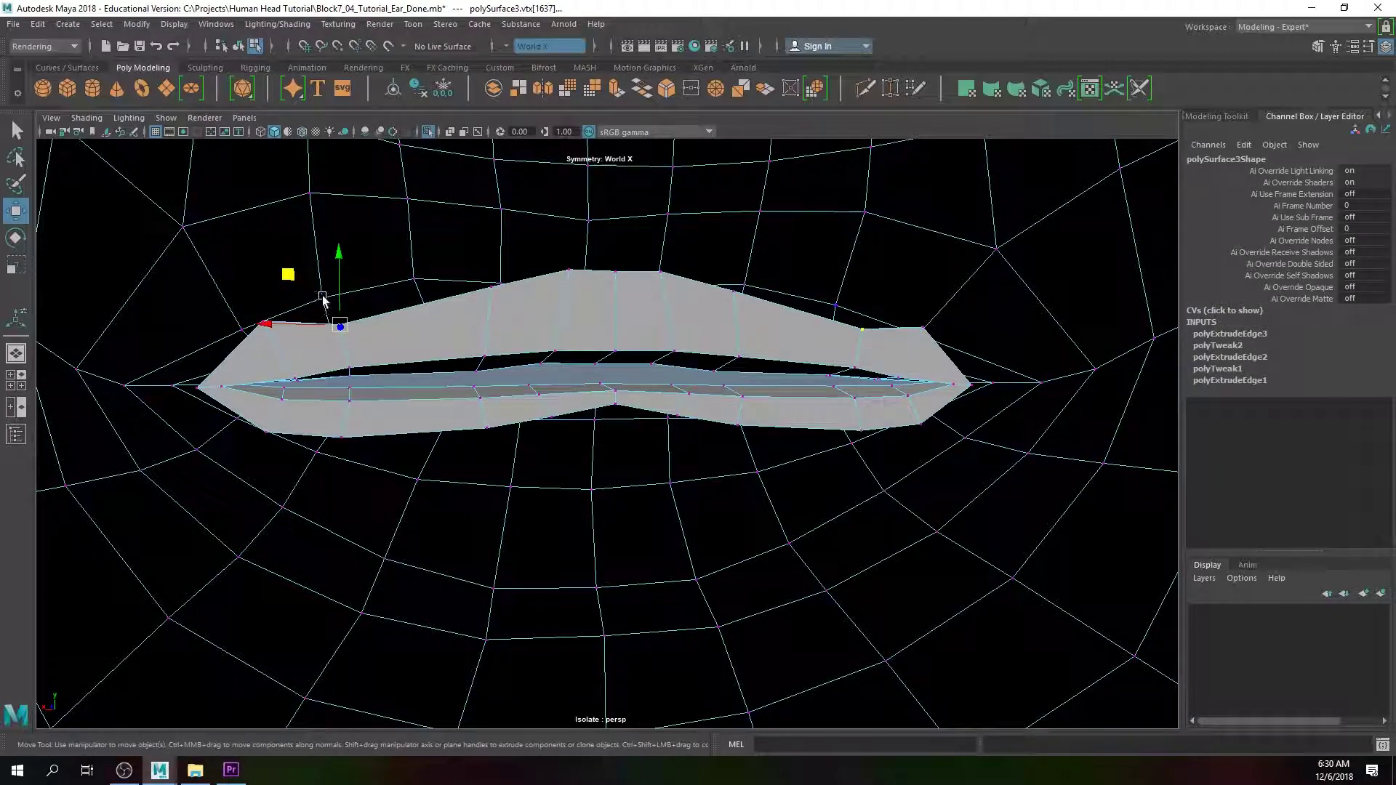
{"action": "middle_click_drag", "start_coordinate": [290, 276], "coordinate": [289, 239]}
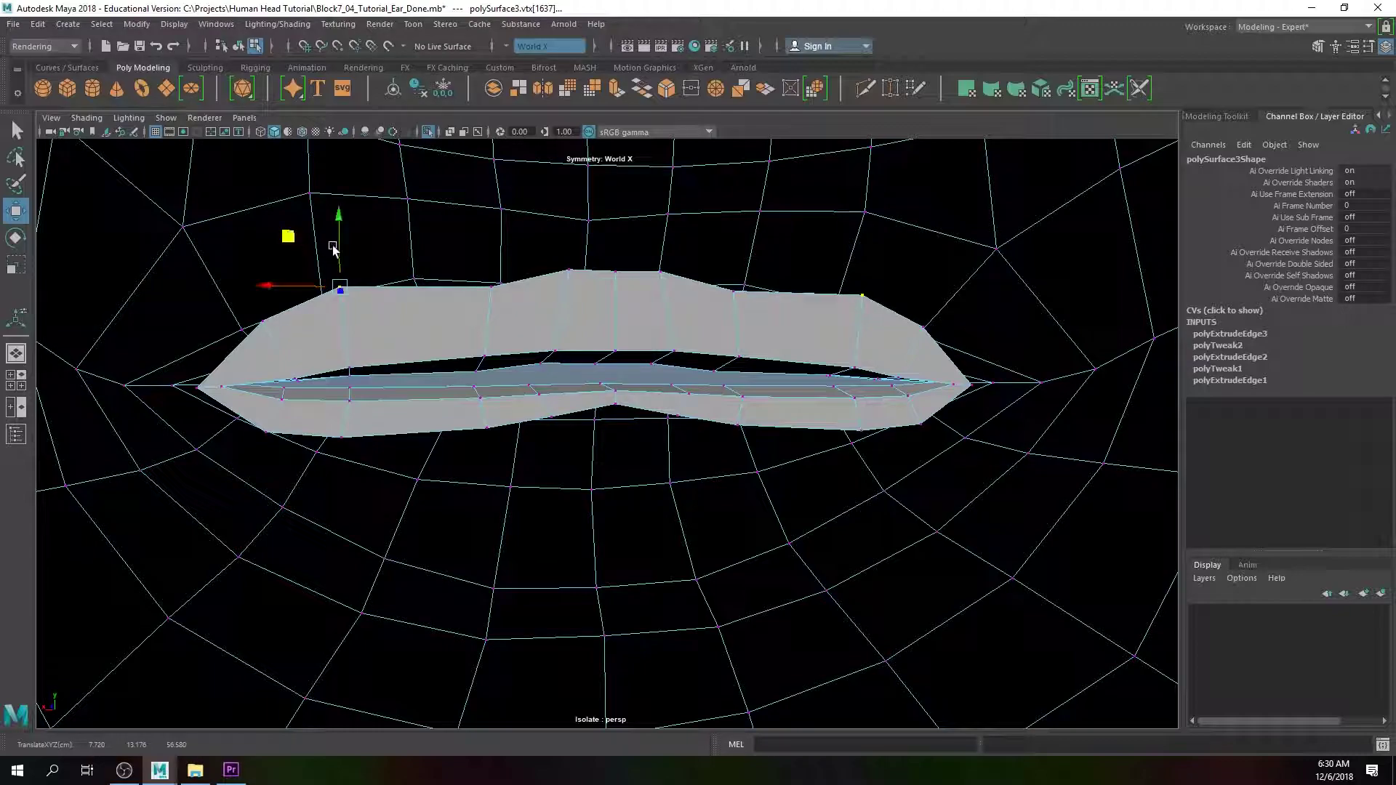
{"action": "left_click", "coordinate": [496, 283]}
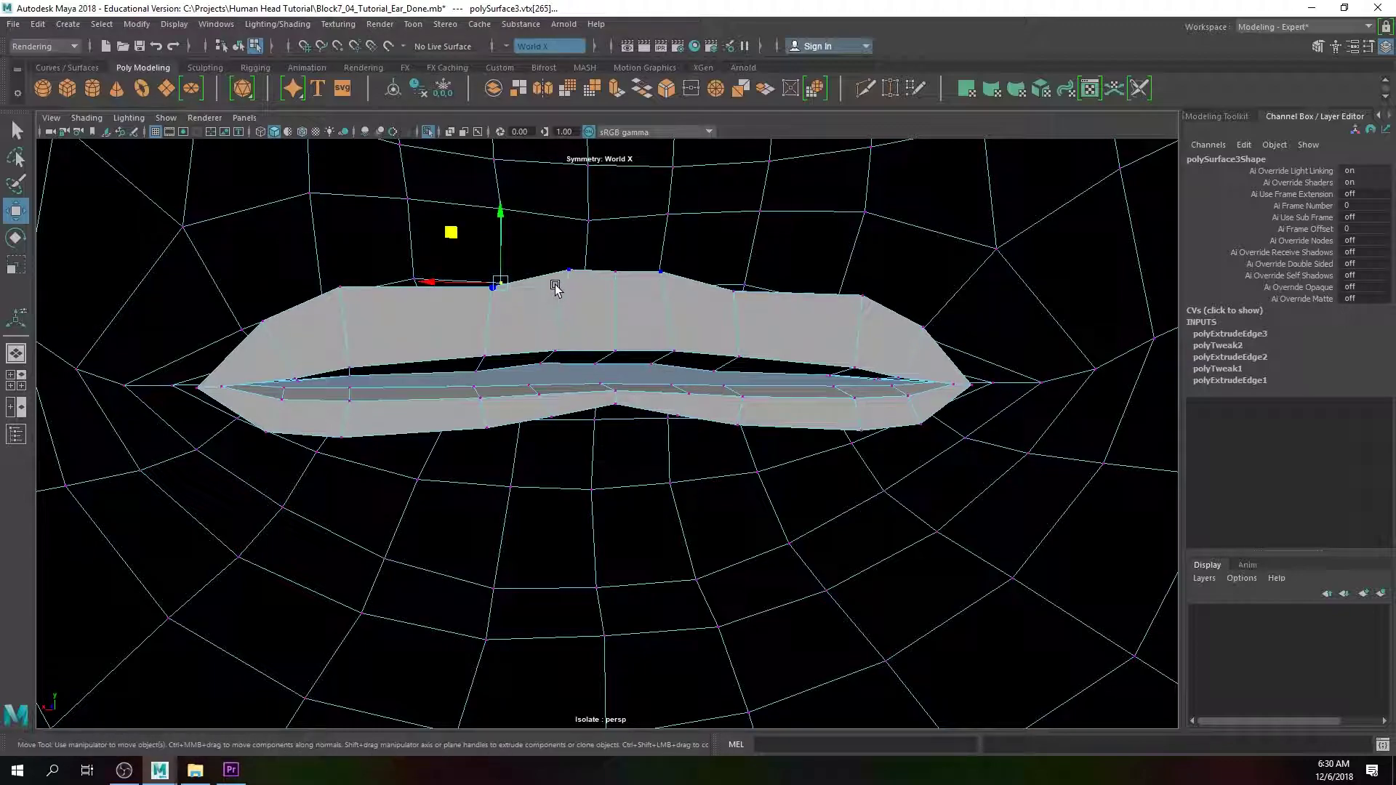
{"action": "left_click", "coordinate": [489, 288]}
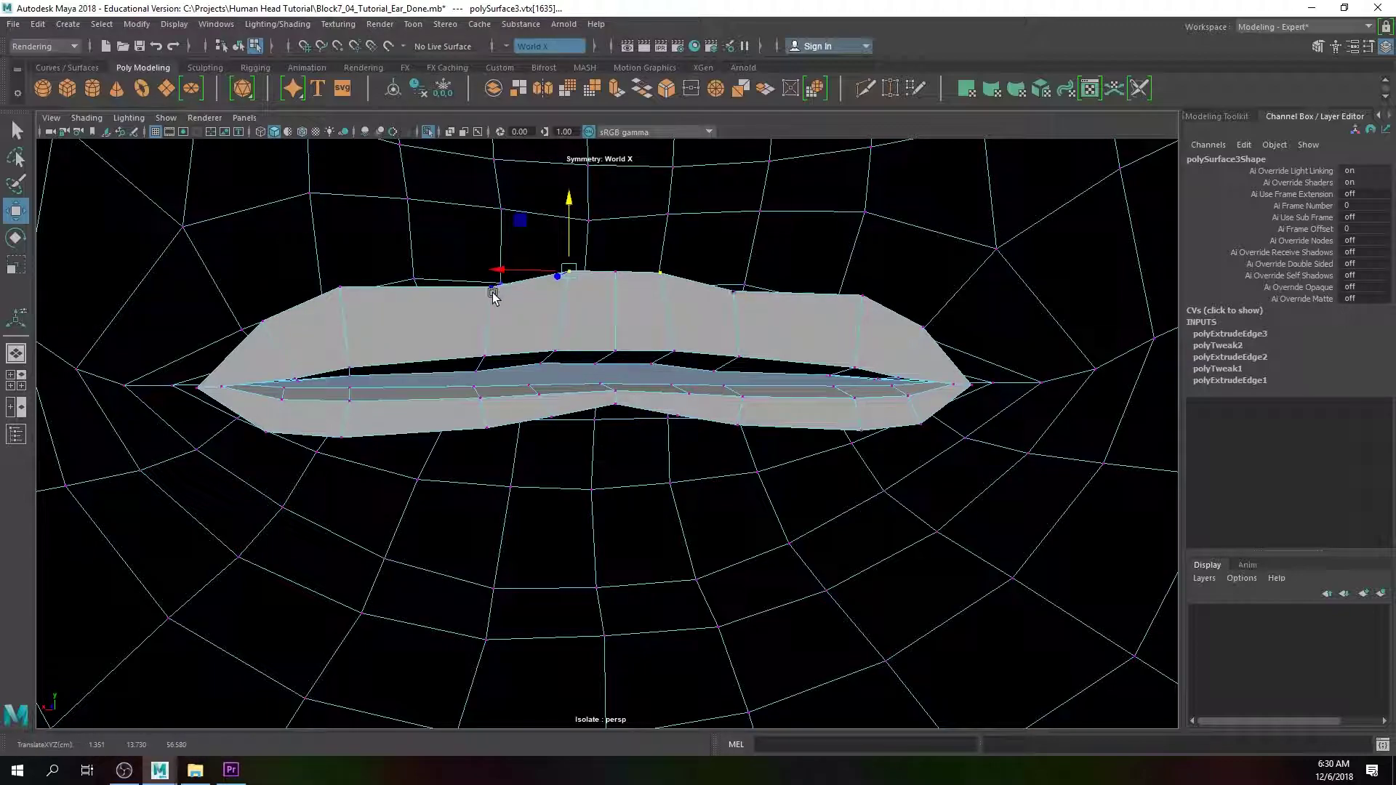
{"action": "middle_click_drag", "start_coordinate": [445, 243], "coordinate": [427, 224]}
Step: Lower the bottom vertices of the inner mouth border and pull its lower corner vertices outward to round the opening
{"action": "left_click_drag", "start_coordinate": [427, 224], "coordinate": [609, 402], "text": "alt"}
{"action": "left_click_drag", "start_coordinate": [618, 352], "coordinate": [617, 360]}
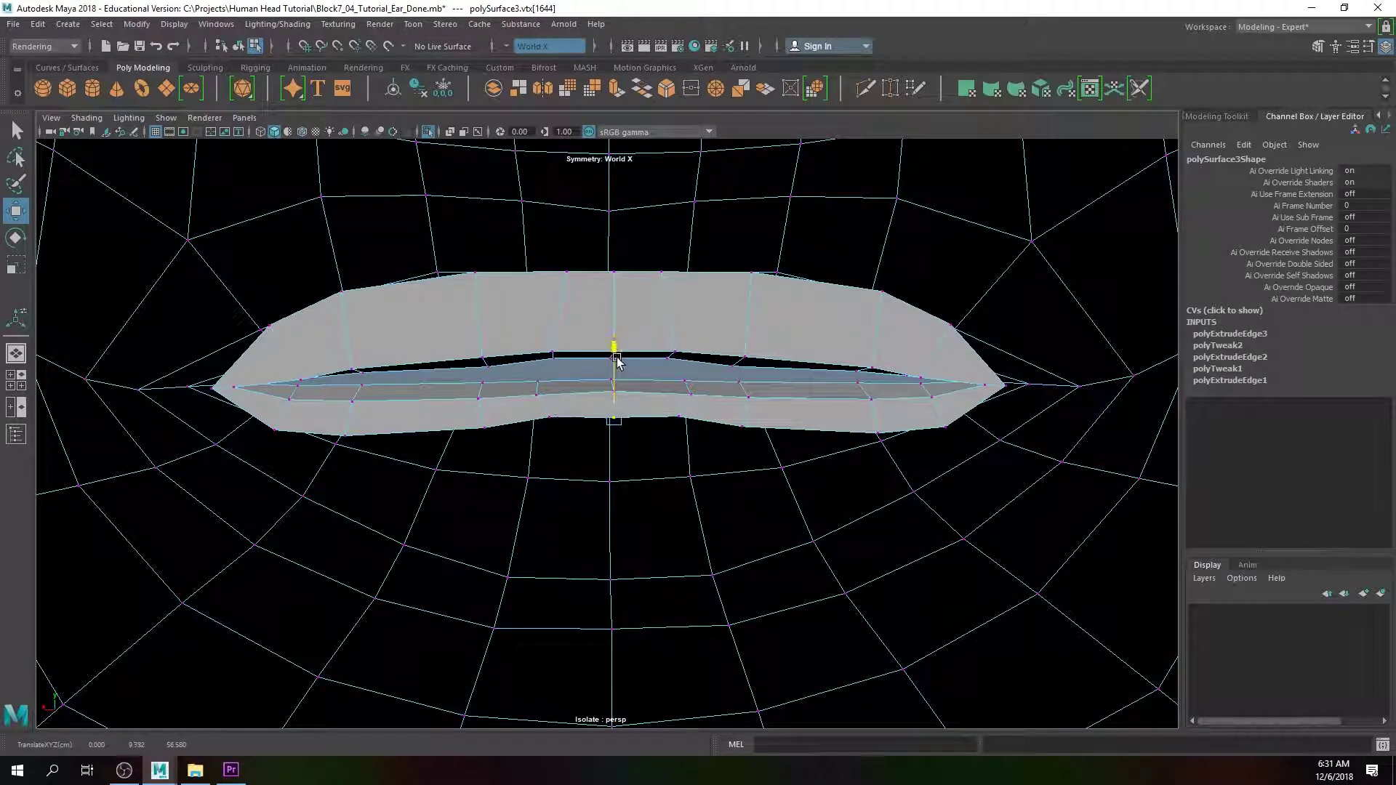
{"action": "left_click", "coordinate": [549, 411], "text": "shift"}
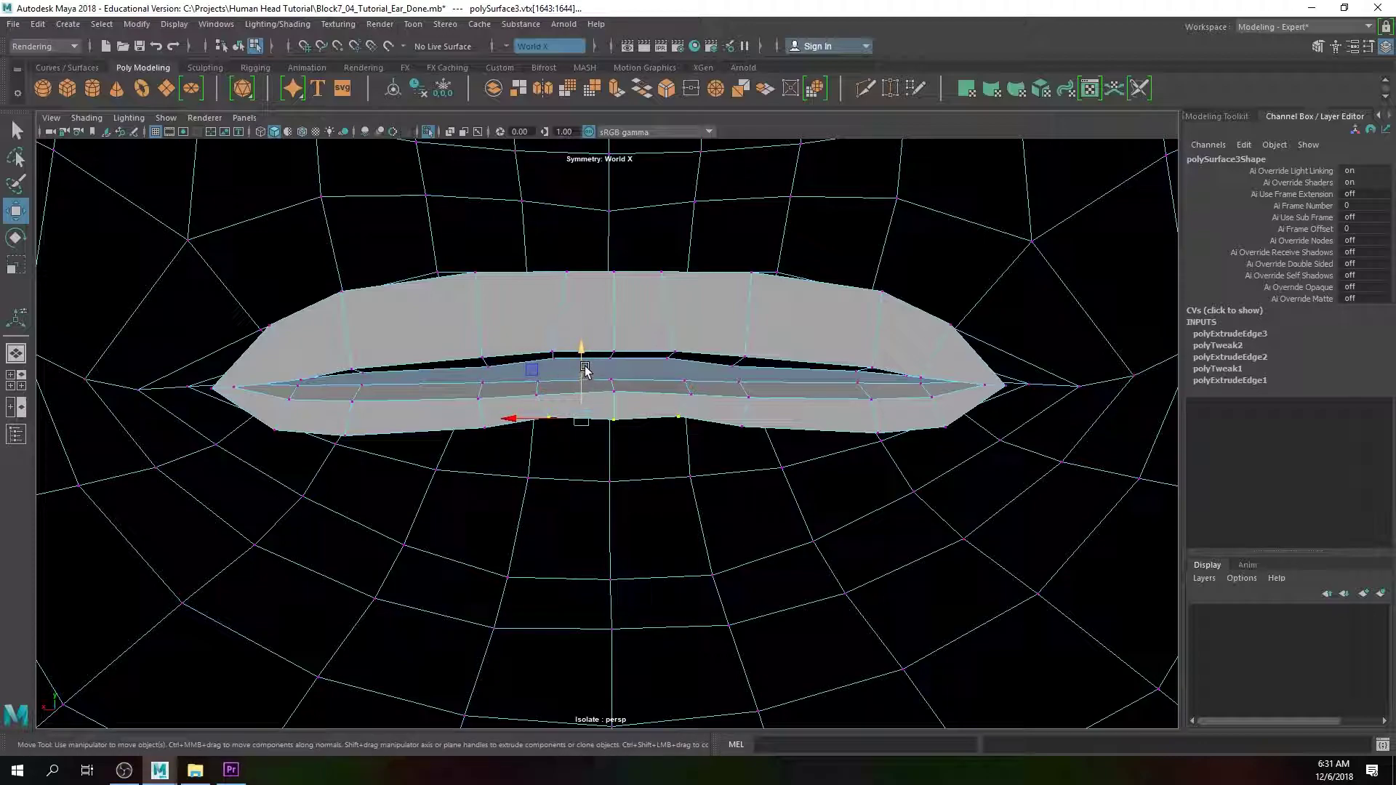
{"action": "left_click_drag", "start_coordinate": [585, 360], "coordinate": [585, 370]}
{"action": "left_click", "coordinate": [484, 429]}
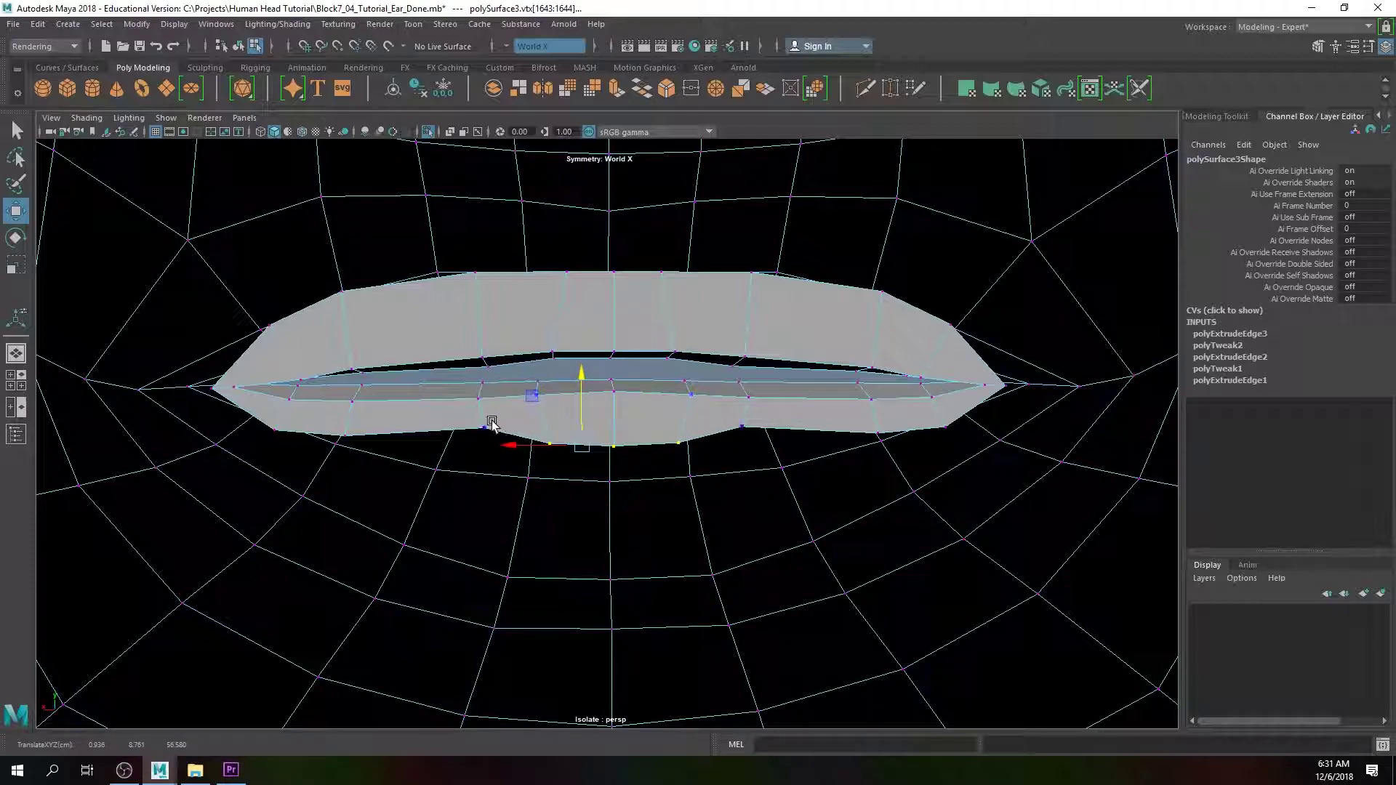
{"action": "left_click_drag", "start_coordinate": [490, 374], "coordinate": [485, 381]}
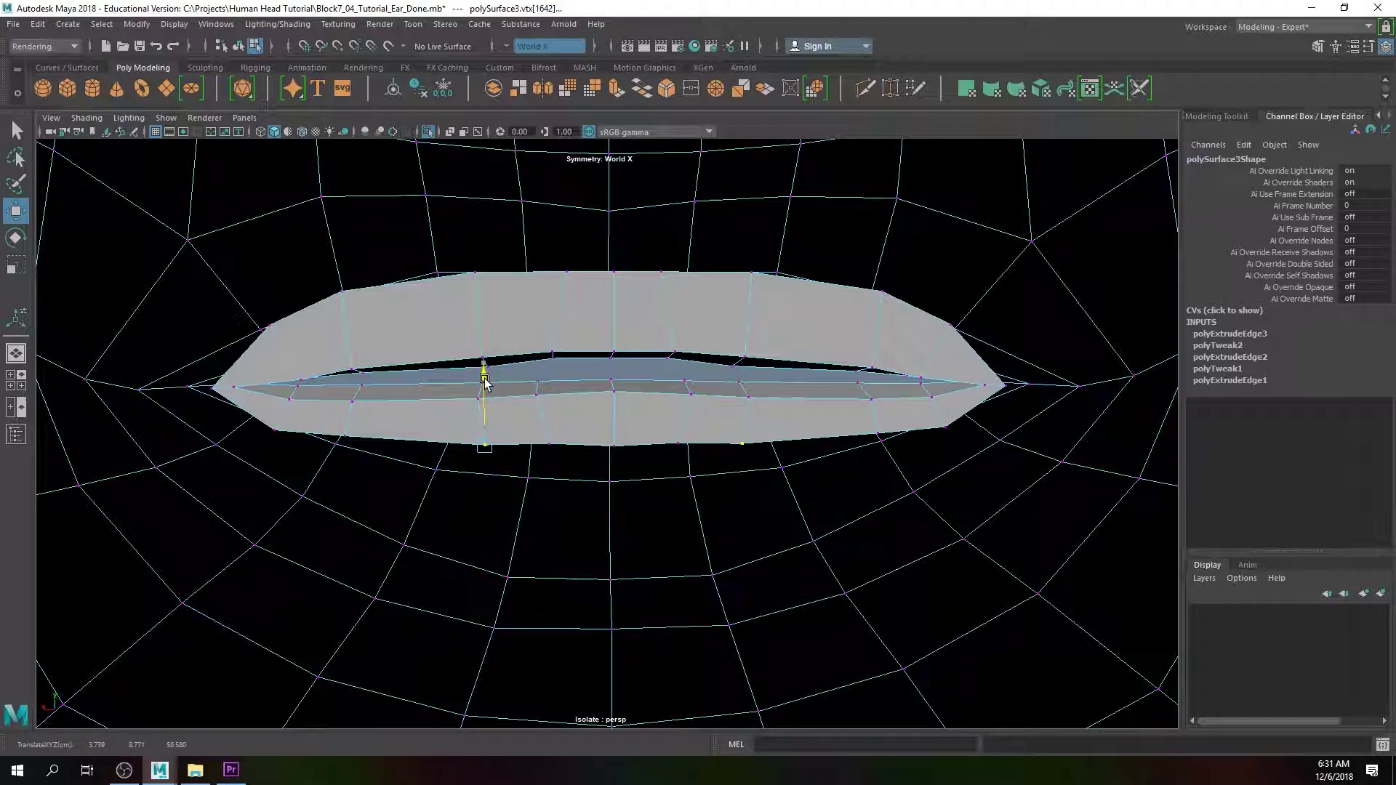
{"action": "left_click", "coordinate": [344, 437]}
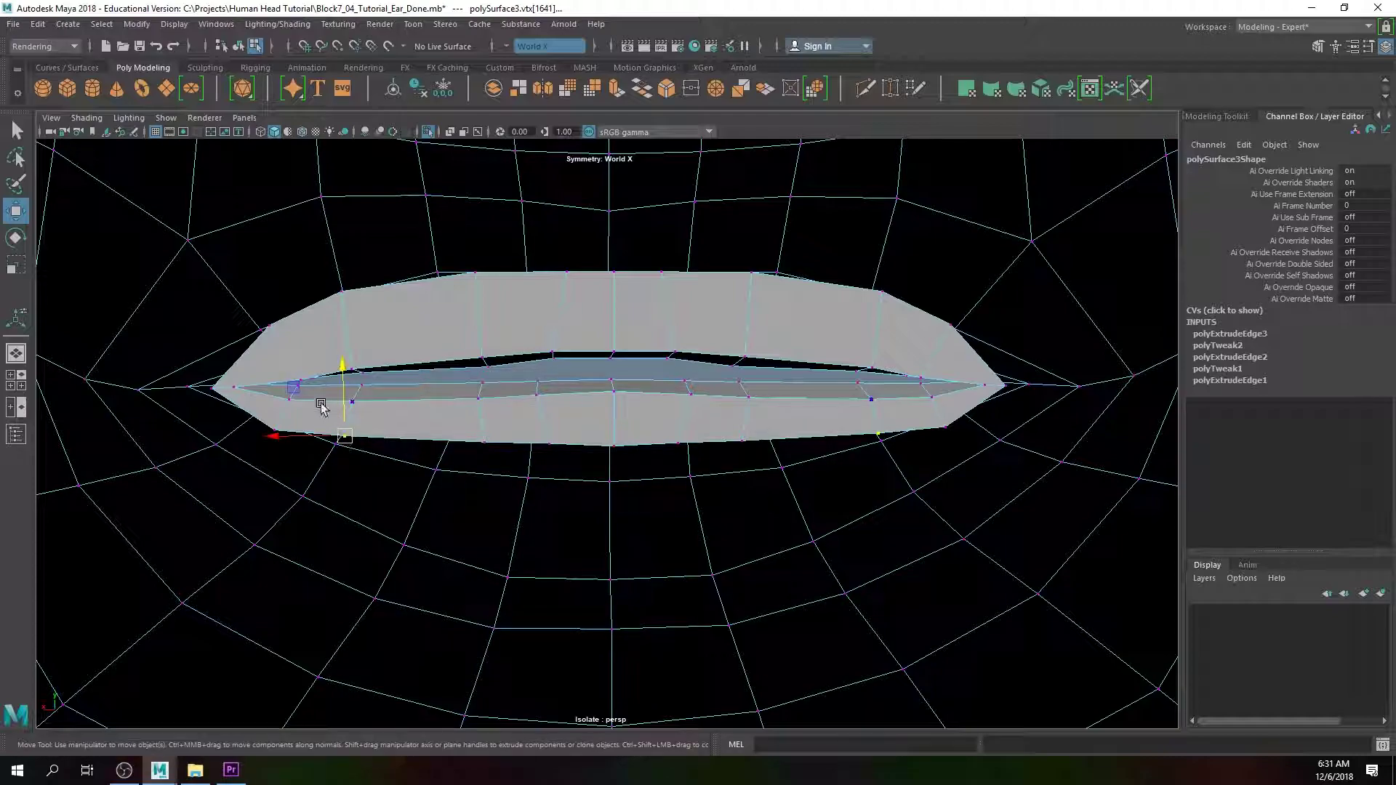
{"action": "left_click_drag", "start_coordinate": [293, 393], "coordinate": [225, 398]}
{"action": "left_click", "coordinate": [222, 387]}
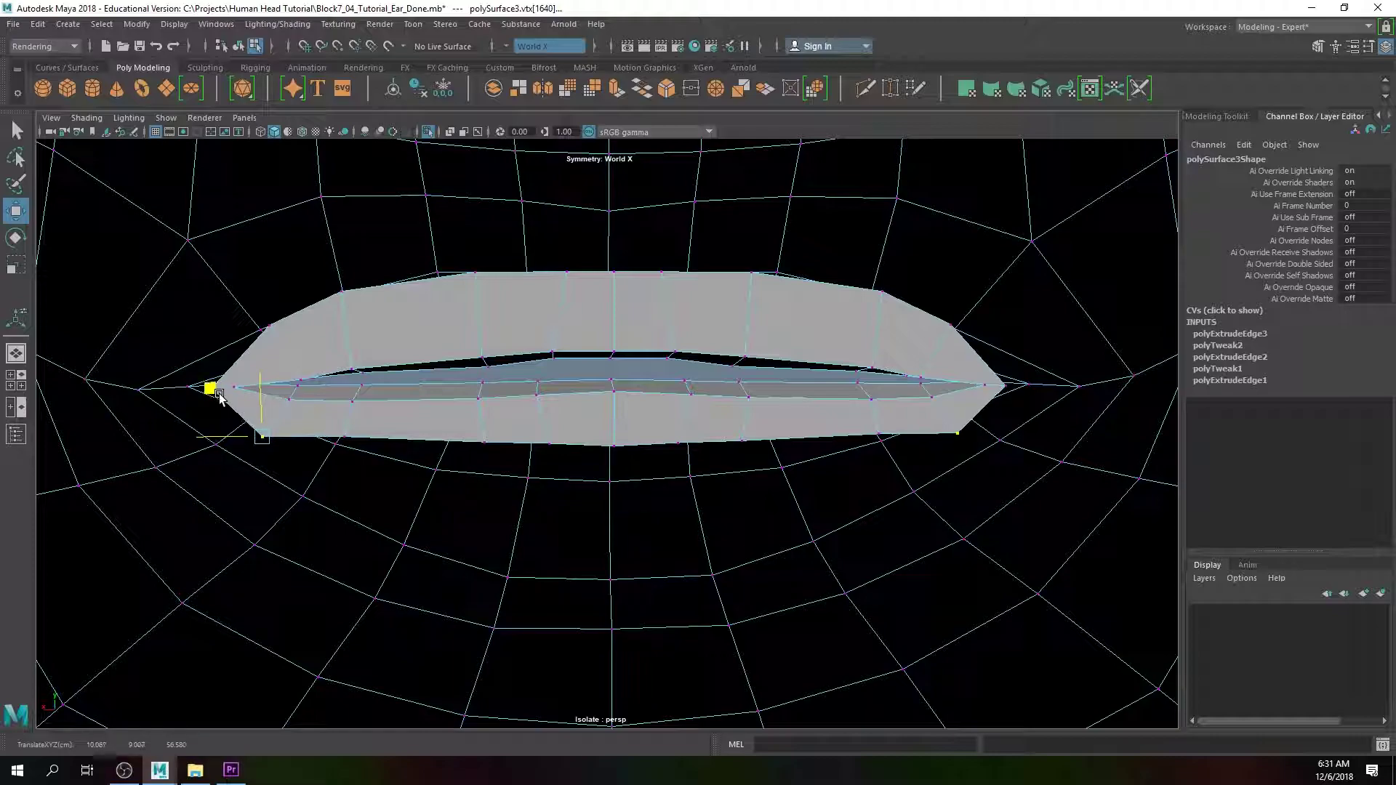
Step: Scale the edge loop just in front of the inner mouth border taller in the side view and raise it
{"action": "right_click_drag", "start_coordinate": [562, 421], "coordinate": [560, 312]}
{"action": "left_click", "coordinate": [480, 278]}
{"action": "mouse_move", "coordinate": [497, 318]}
{"action": "left_mouse_down", "text": "alt"}
{"action": "mouse_move", "coordinate": [524, 327]}
{"action": "mouse_move", "coordinate": [487, 315]}
{"action": "left_mouse_up", "text": "alt"}
{"action": "left_click_drag", "start_coordinate": [256, 395], "coordinate": [590, 460], "text": "alt"}
{"action": "left_click_drag", "start_coordinate": [460, 529], "coordinate": [520, 471]}
{"action": "key", "text": "space"}
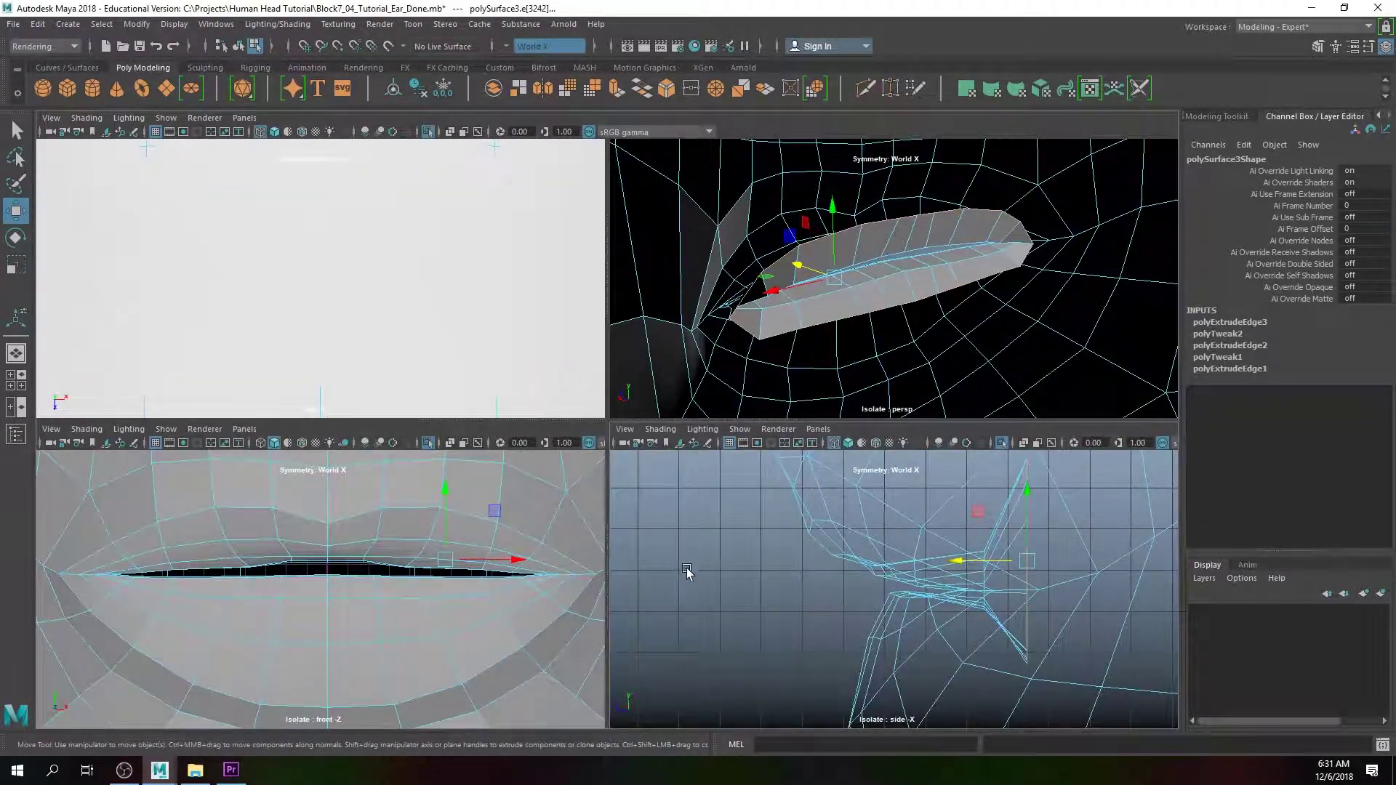
{"action": "key", "text": "space"}
{"action": "scroll", "coordinate": [683, 563], "scroll_direction": "up", "scroll_amount": 3}
{"action": "scroll", "coordinate": [587, 516], "scroll_direction": "up", "scroll_amount": 4}
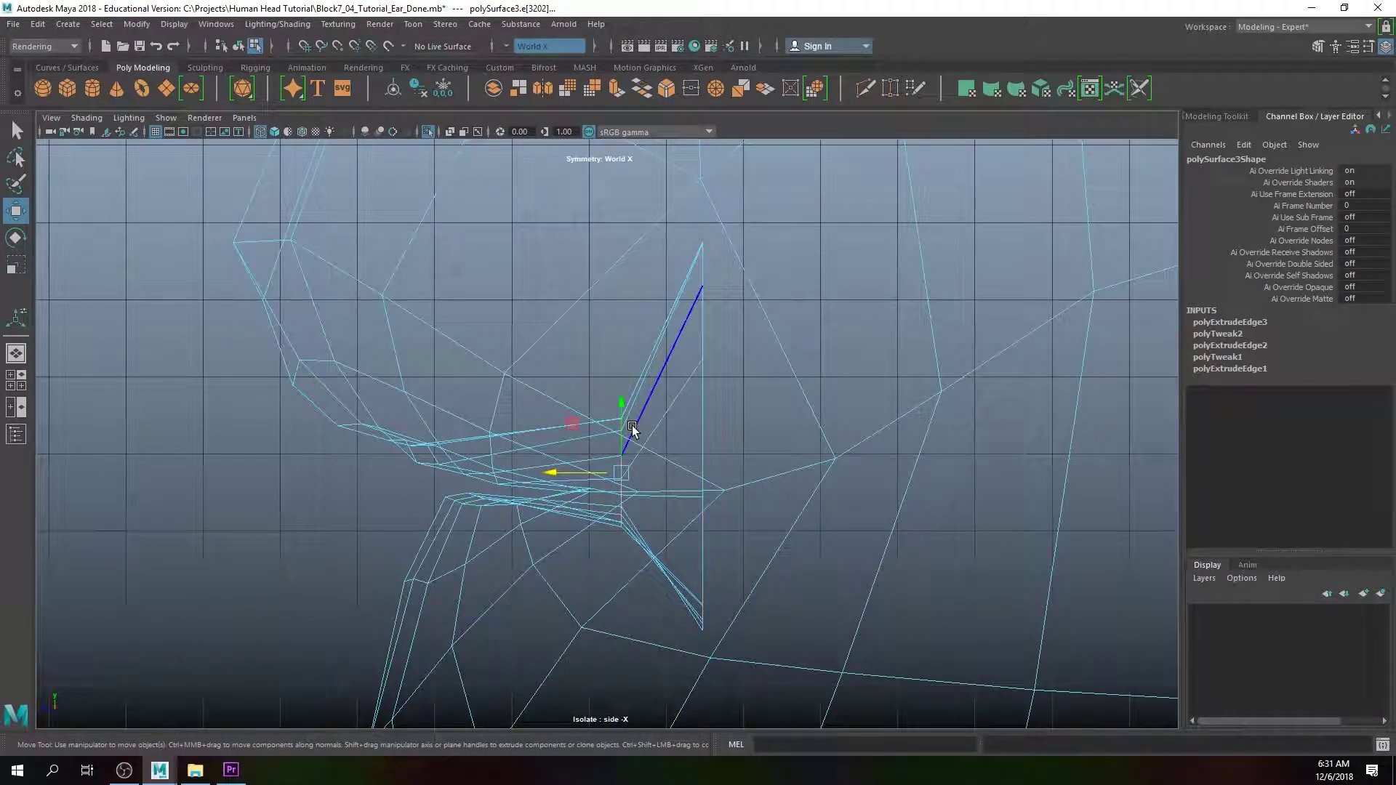
{"action": "key", "text": "r"}
{"action": "left_click_drag", "start_coordinate": [621, 406], "coordinate": [617, 338]}
{"action": "key", "text": "w"}
{"action": "left_click_drag", "start_coordinate": [622, 386], "coordinate": [618, 355]}
{"action": "key", "text": "r"}
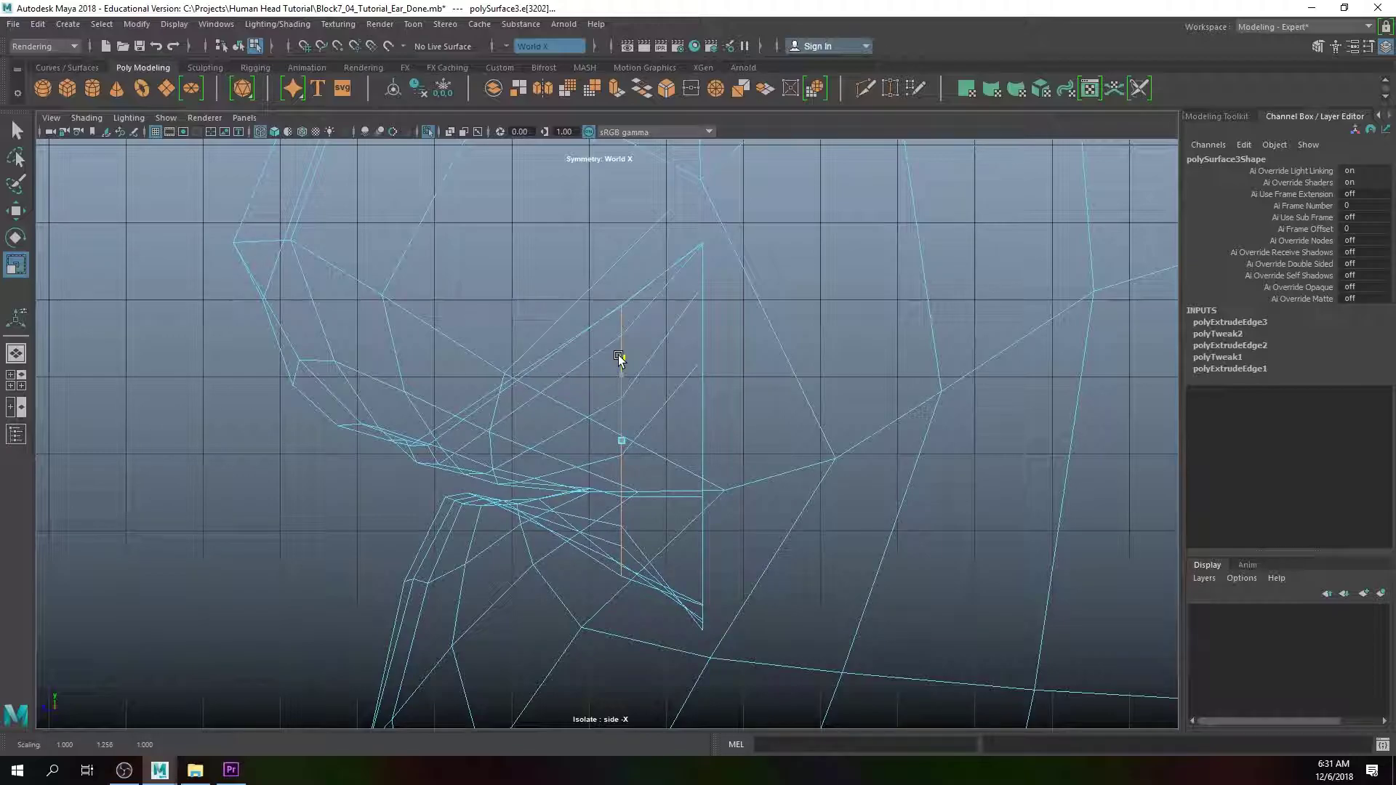
Step: Scale the inner mouth's border edge loop slightly taller in the perspective view
{"action": "key", "text": "space"}
{"action": "key", "text": "space"}
{"action": "left_click_drag", "start_coordinate": [762, 399], "coordinate": [676, 380], "text": "alt"}
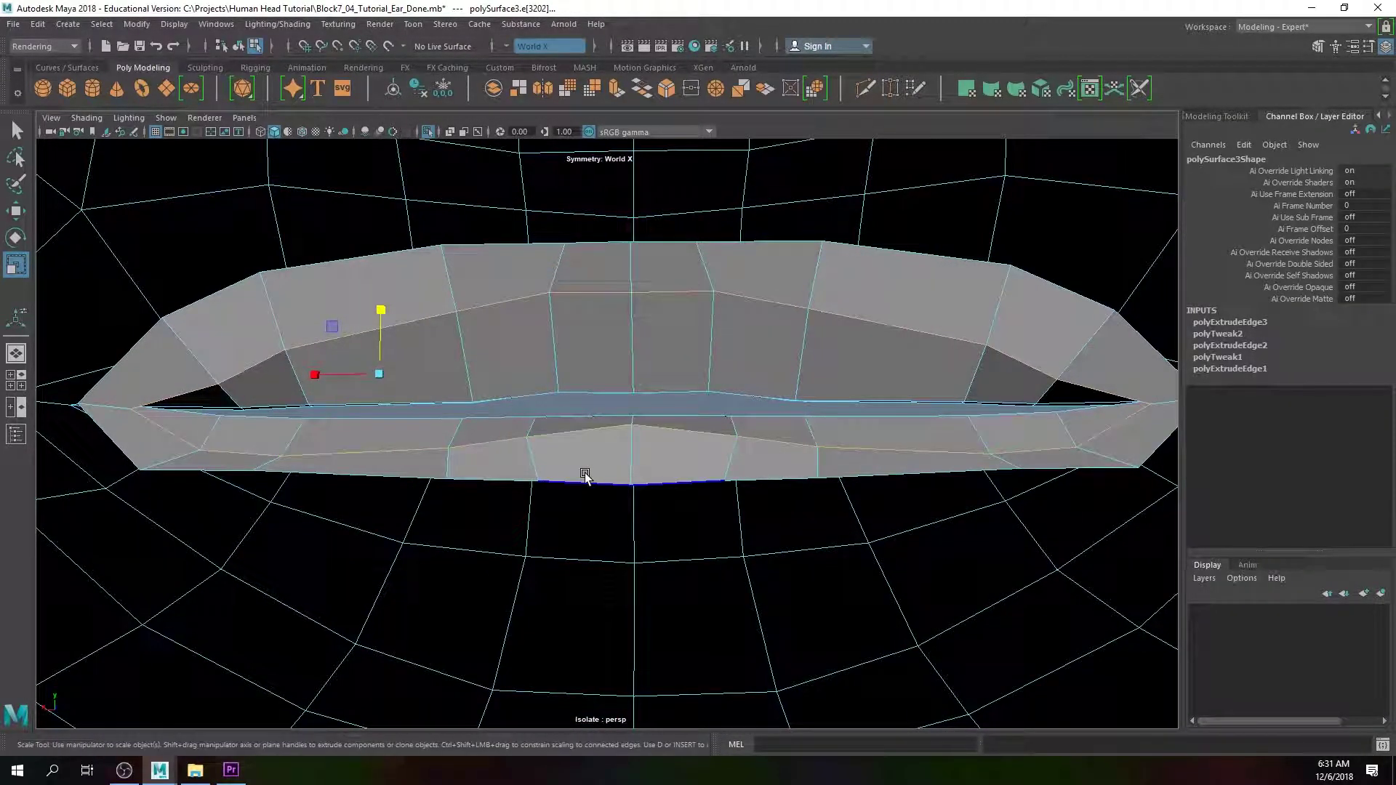
{"action": "mouse_move", "coordinate": [353, 299]}
{"action": "left_mouse_down"}
{"action": "mouse_move", "coordinate": [329, 267]}
{"action": "mouse_move", "coordinate": [350, 285]}
{"action": "left_mouse_up"}
{"action": "left_click_drag", "start_coordinate": [357, 336], "coordinate": [438, 436], "text": "alt"}
Step: Lower the bottom centre vertices of the middle inner mouth loop and raise its upper vertices near the corners
{"action": "right_click_drag", "start_coordinate": [630, 434], "coordinate": [621, 432]}
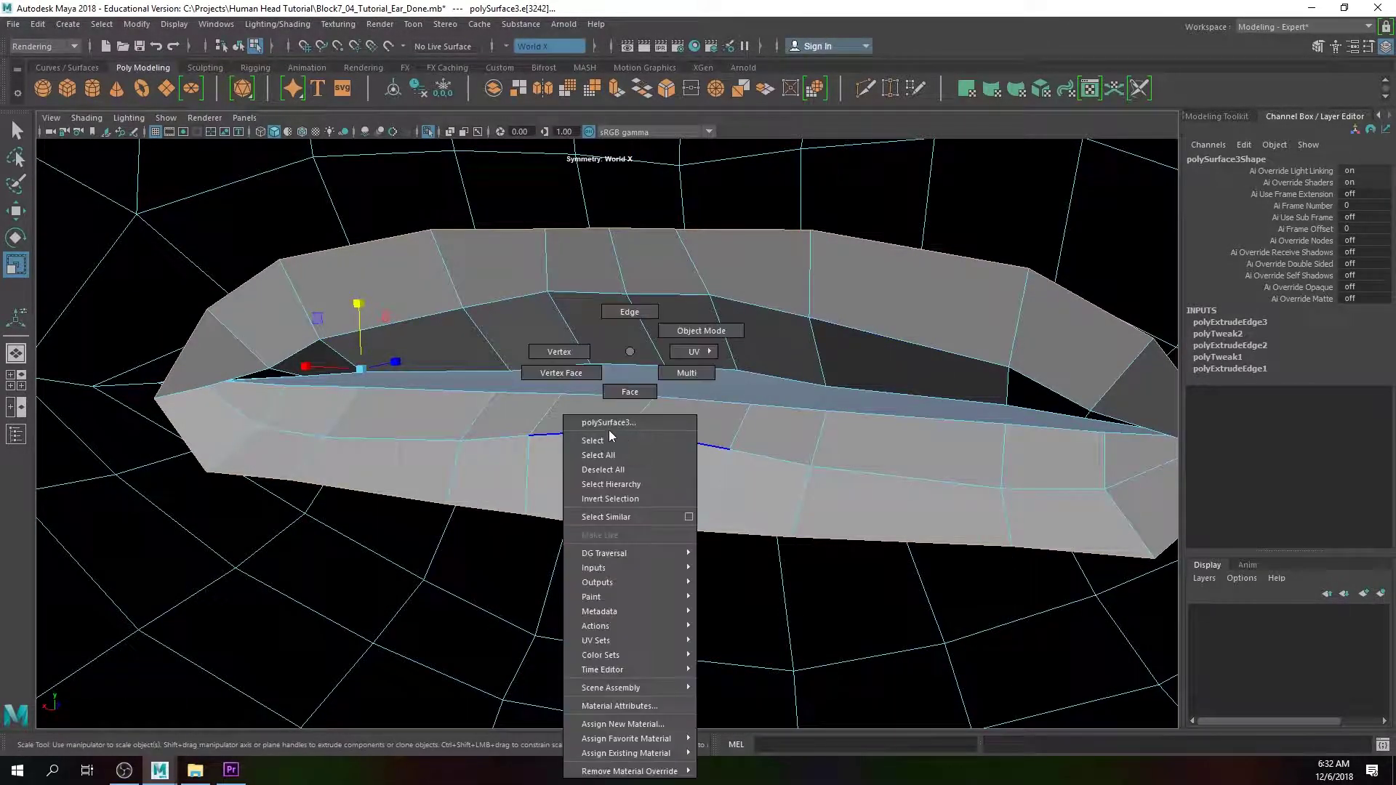
{"action": "mouse_move", "coordinate": [572, 372]}
{"action": "right_mouse_down"}
{"action": "mouse_move", "coordinate": [603, 352]}
{"action": "mouse_move", "coordinate": [559, 351]}
{"action": "right_mouse_up"}
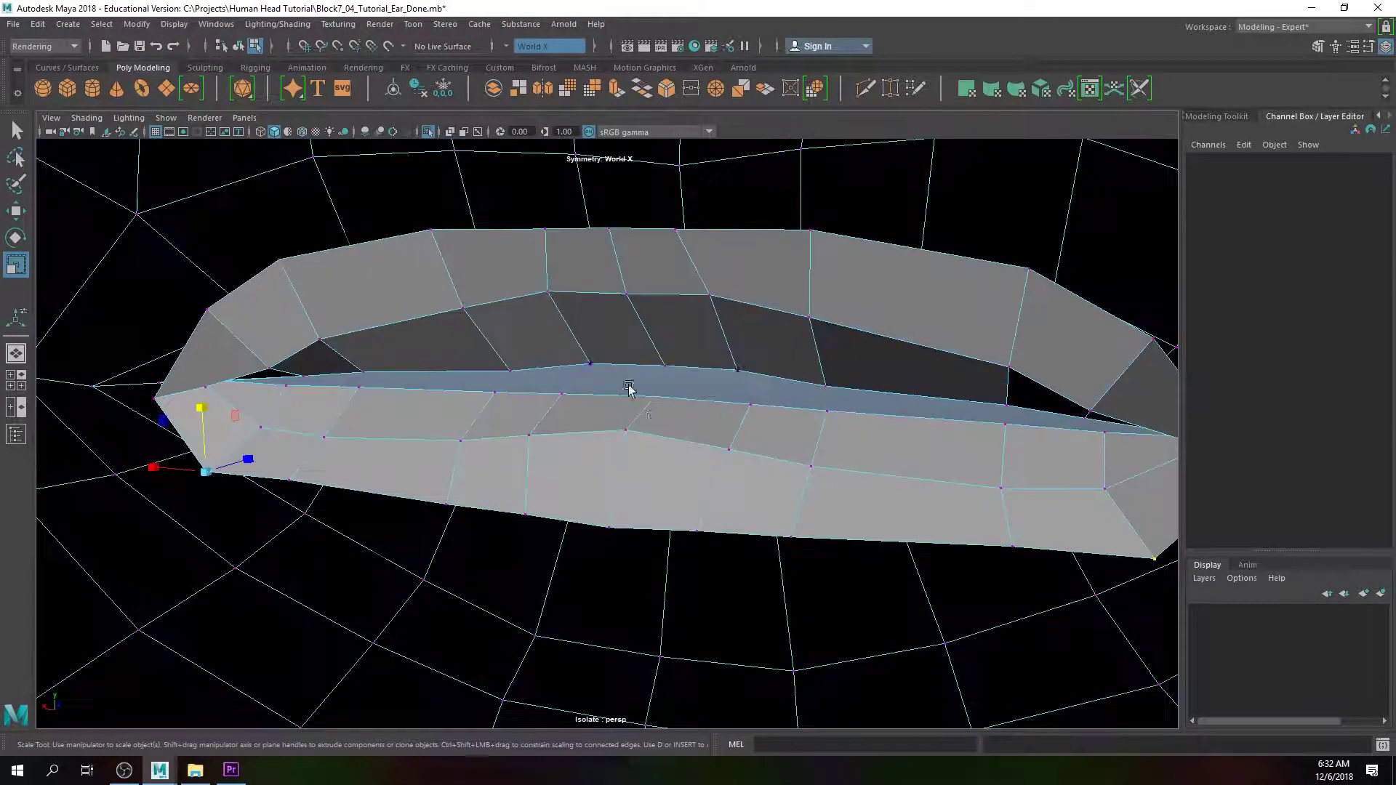
{"action": "left_click", "coordinate": [626, 429]}
{"action": "left_click_drag", "start_coordinate": [624, 357], "coordinate": [627, 365]}
{"action": "left_click", "coordinate": [530, 437], "text": "shift"}
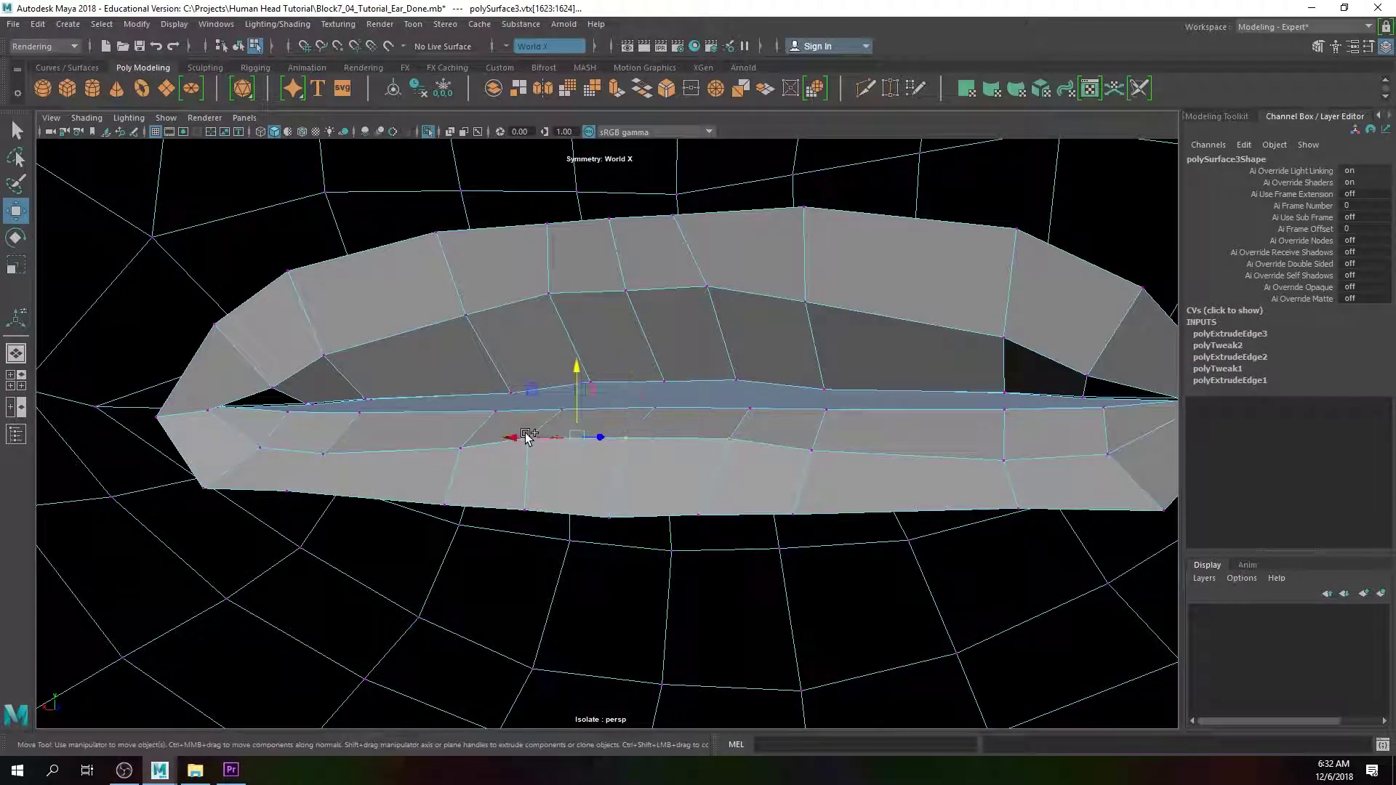
{"action": "left_click_drag", "start_coordinate": [579, 367], "coordinate": [579, 384]}
{"action": "left_click", "coordinate": [269, 382]}
{"action": "left_click_drag", "start_coordinate": [270, 345], "coordinate": [274, 331]}
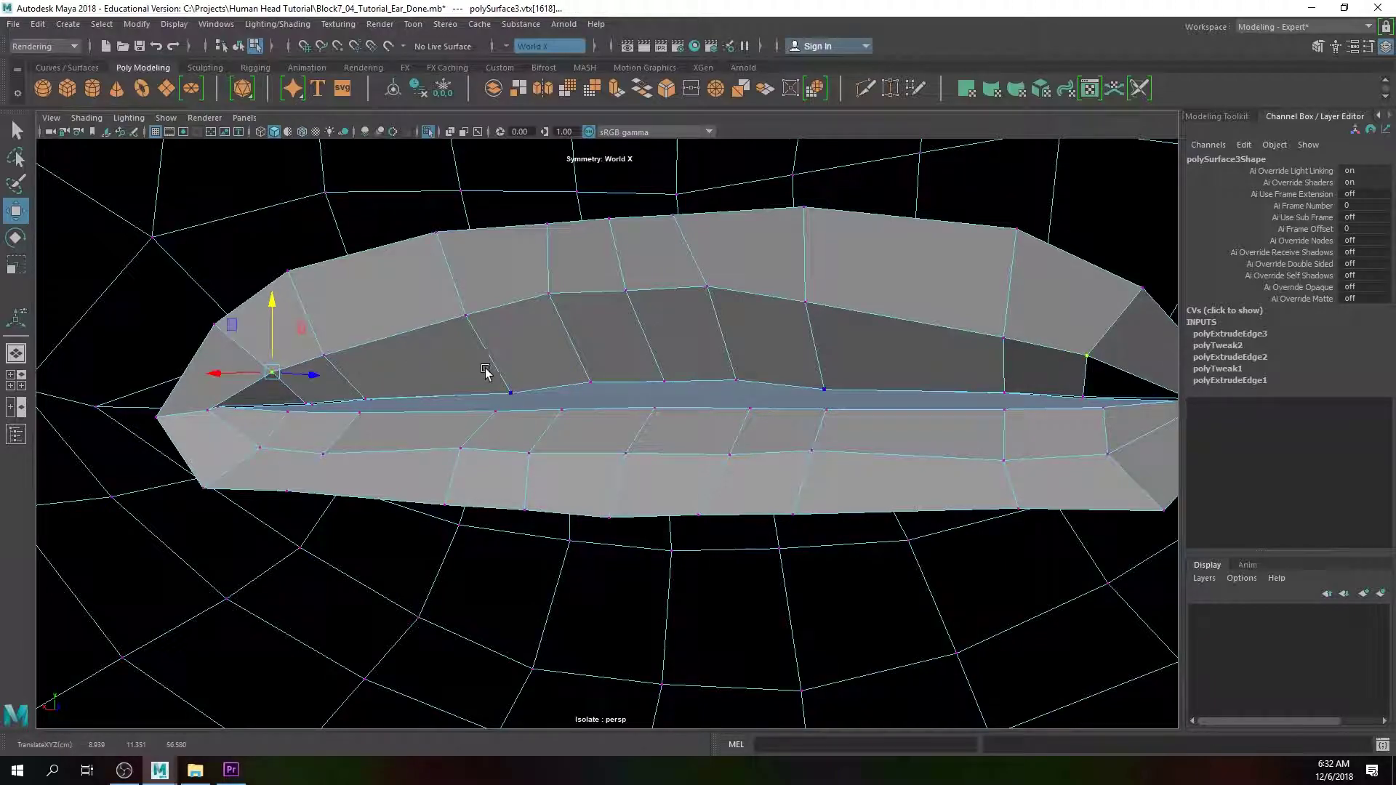
Step: Extrude the inner mouth's border edge loop backward in the side view and scale the new loop taller
{"action": "left_click_drag", "start_coordinate": [480, 374], "coordinate": [517, 371], "text": "alt"}
{"action": "right_click_drag", "start_coordinate": [515, 331], "coordinate": [509, 280]}
{"action": "left_click", "coordinate": [465, 272]}
{"action": "key", "text": "space"}
{"action": "key", "text": "space"}
{"action": "scroll", "coordinate": [801, 539], "scroll_direction": "down", "scroll_amount": 1}
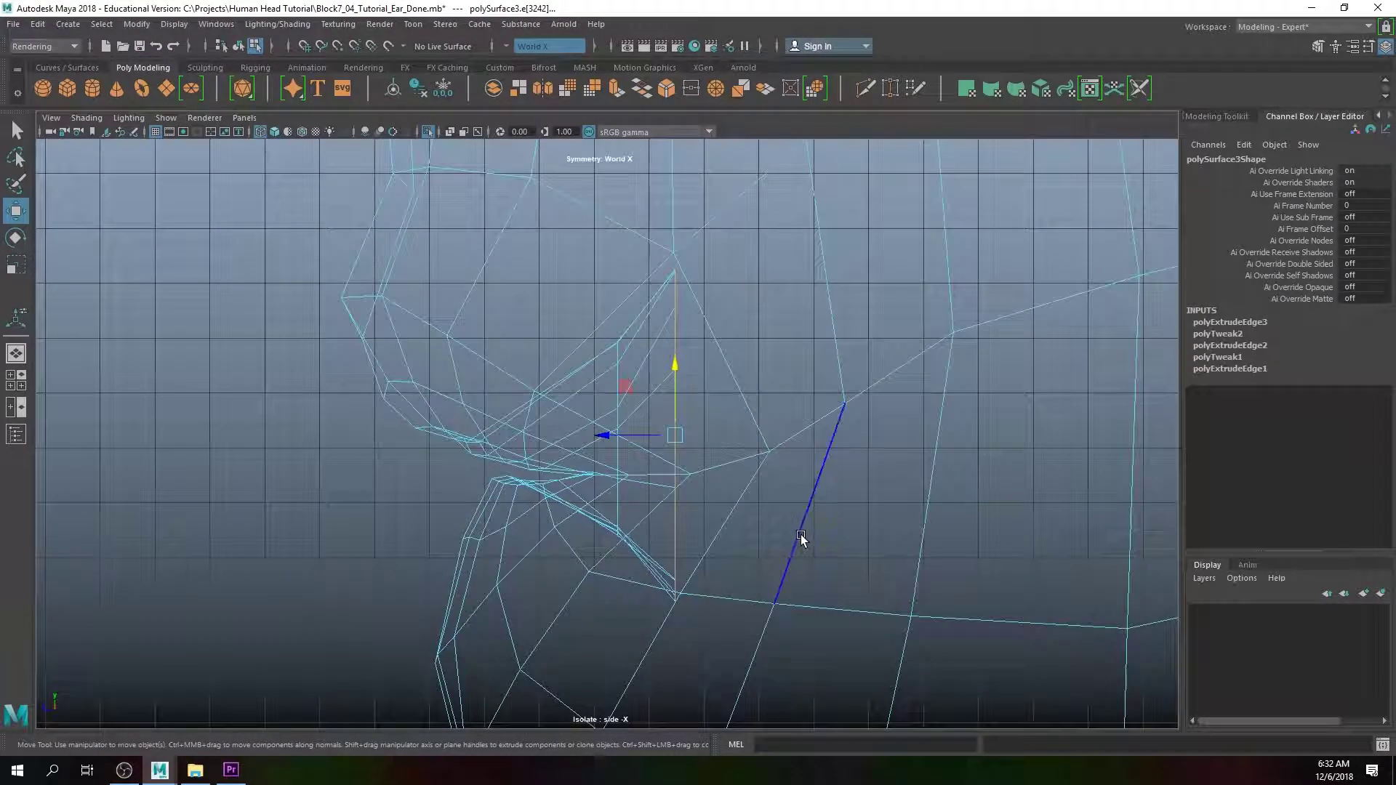
{"action": "key", "text": "ctrl+e"}
{"action": "key", "text": "w"}
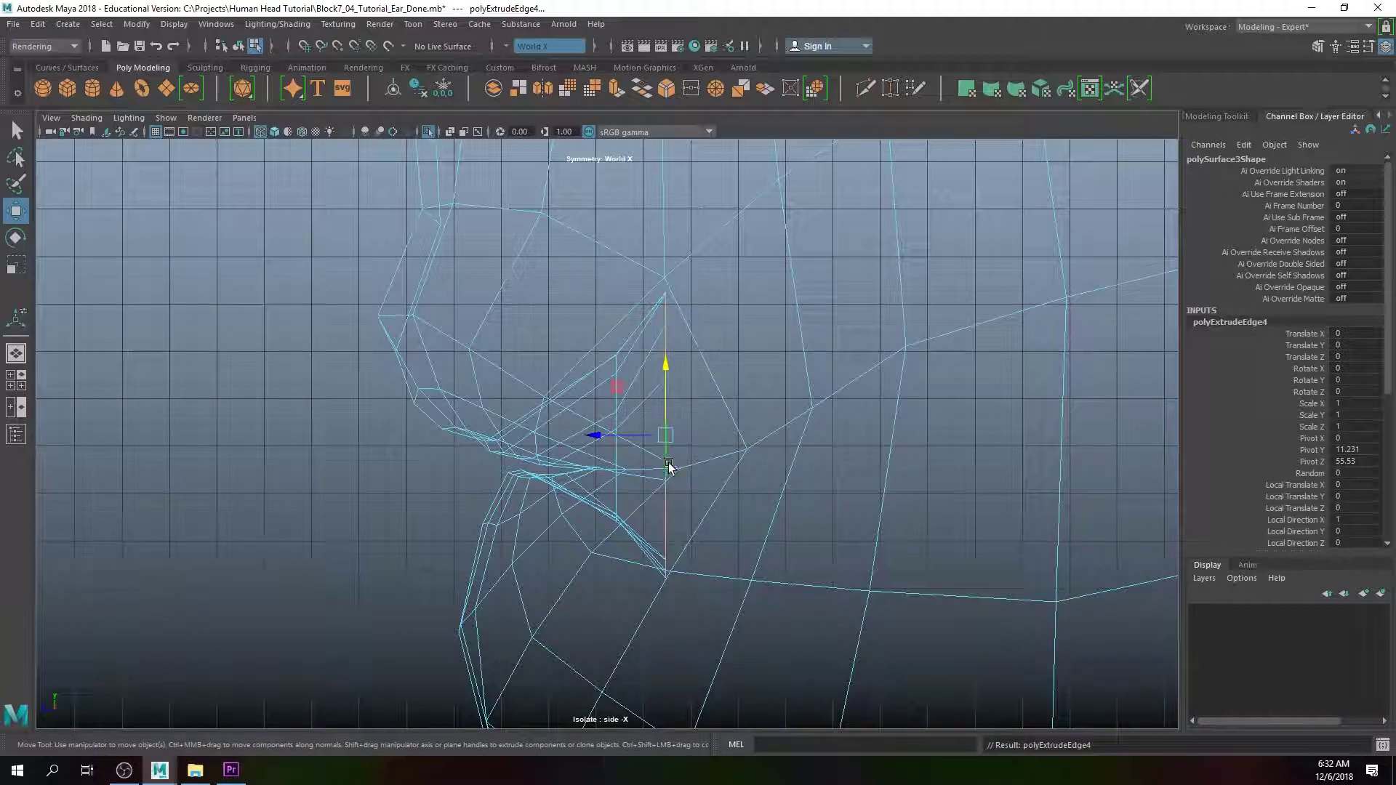
{"action": "left_click_drag", "start_coordinate": [602, 440], "coordinate": [677, 449]}
{"action": "scroll", "coordinate": [680, 451], "scroll_direction": "down", "scroll_amount": 1}
{"action": "scroll", "coordinate": [694, 445], "scroll_direction": "down", "scroll_amount": 1}
{"action": "key", "text": "r"}
{"action": "left_click_drag", "start_coordinate": [724, 372], "coordinate": [723, 334]}
{"action": "scroll", "coordinate": [730, 400], "scroll_direction": "up", "scroll_amount": 1}
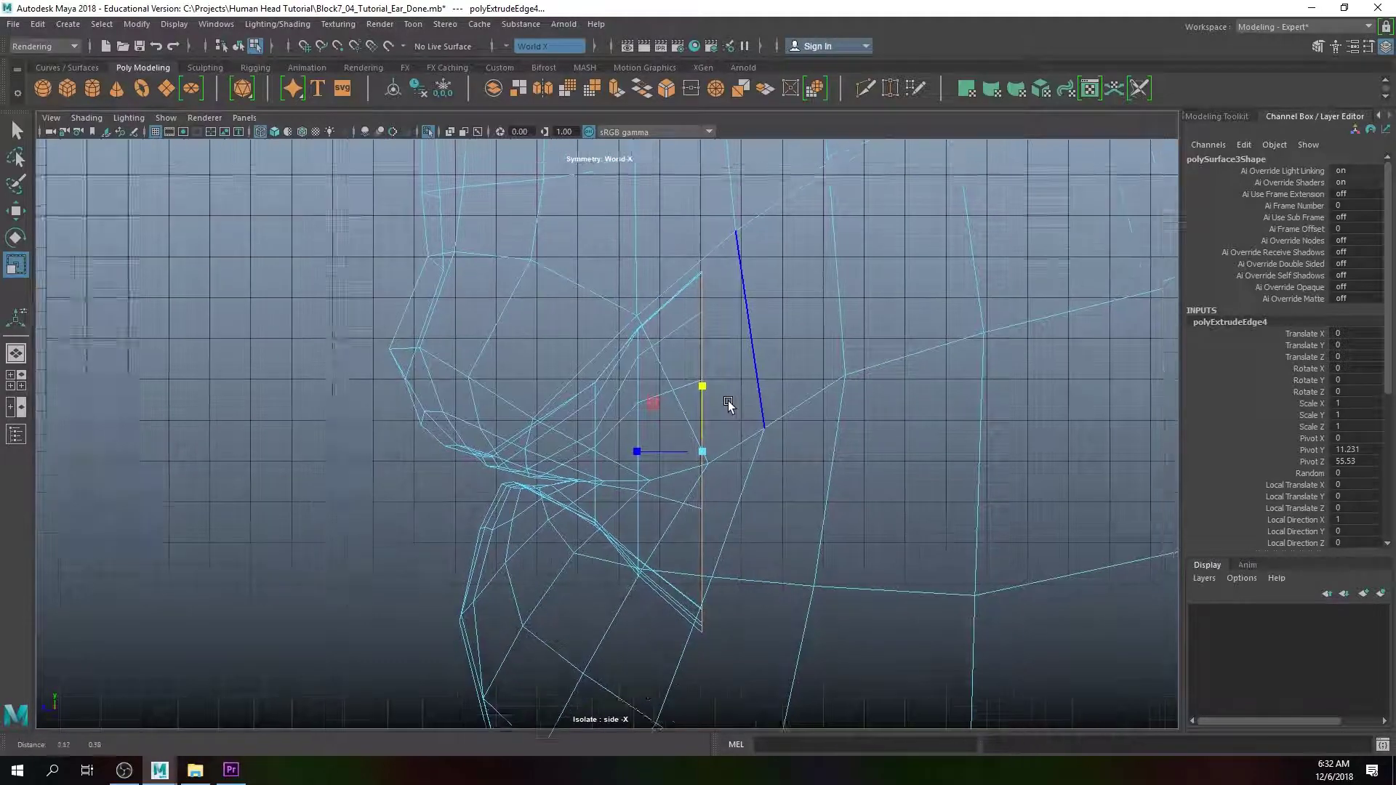
Step: Extrude the new rear border of the mouth cavity once more, moving it deeper into the head and scaling it slightly taller
{"action": "middle_click_drag", "start_coordinate": [730, 400], "coordinate": [686, 422], "text": "alt"}
{"action": "key", "text": "ctrl+e"}
{"action": "key", "text": "w"}
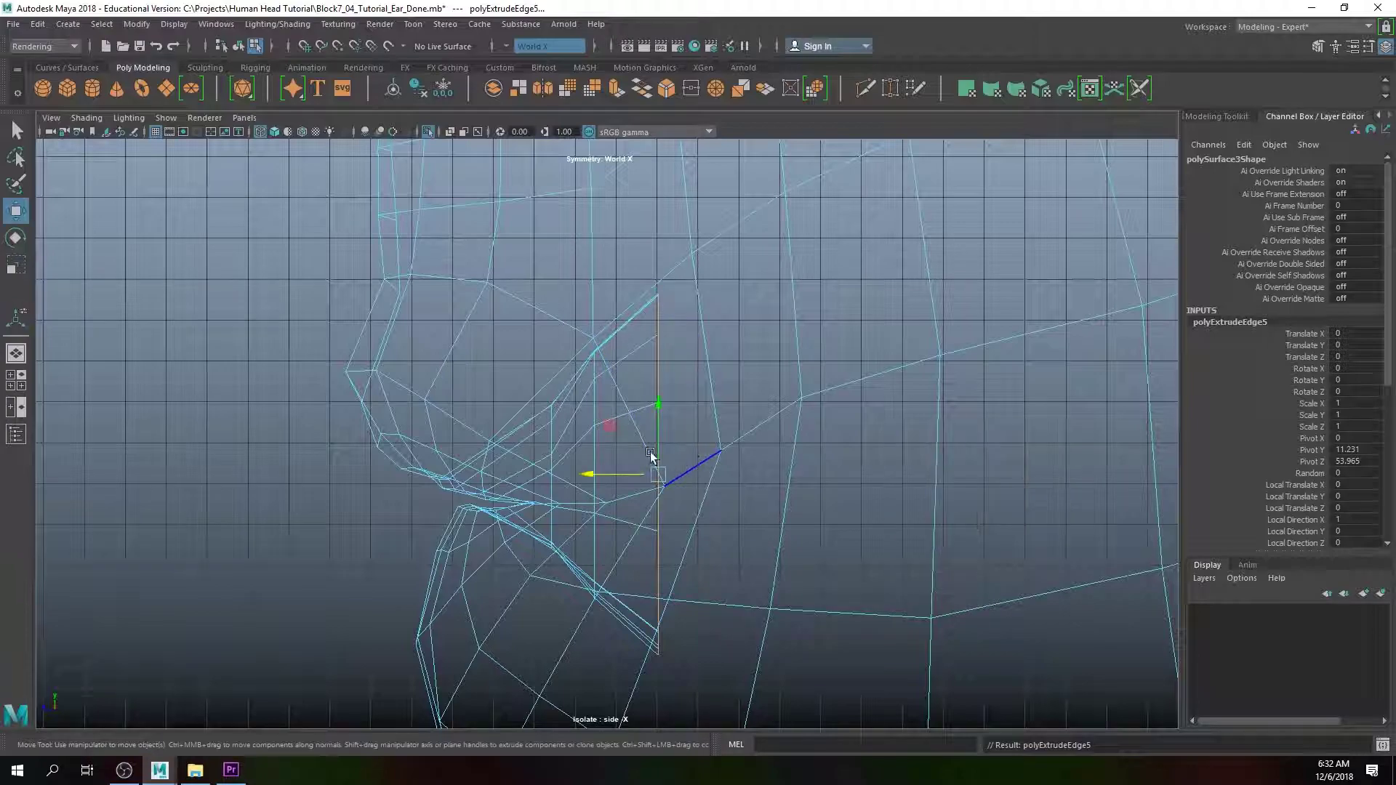
{"action": "left_click_drag", "start_coordinate": [588, 478], "coordinate": [712, 466]}
{"action": "key", "text": "r"}
{"action": "left_click_drag", "start_coordinate": [778, 406], "coordinate": [779, 386]}
{"action": "key", "text": "w"}
{"action": "middle_click_drag", "start_coordinate": [779, 386], "coordinate": [652, 484], "text": "alt"}
{"action": "scroll", "coordinate": [656, 485], "scroll_direction": "down", "scroll_amount": 1}
{"action": "scroll", "coordinate": [657, 485], "scroll_direction": "down", "scroll_amount": 3}
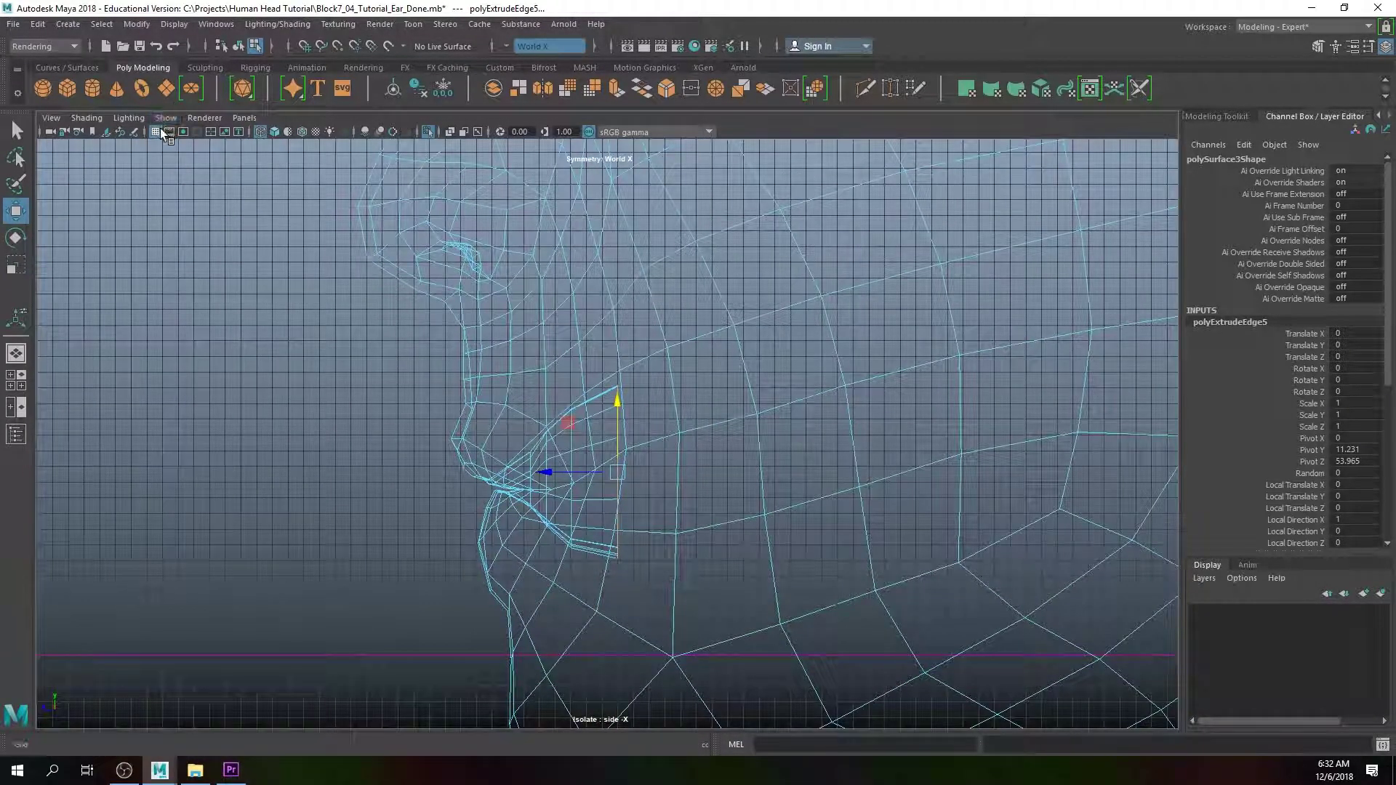
Step: Hide the grid in the side view and scale the cavity's rear border loop taller
{"action": "left_click", "coordinate": [160, 130]}
{"action": "middle_click_drag", "start_coordinate": [618, 398], "coordinate": [508, 361], "text": "alt"}
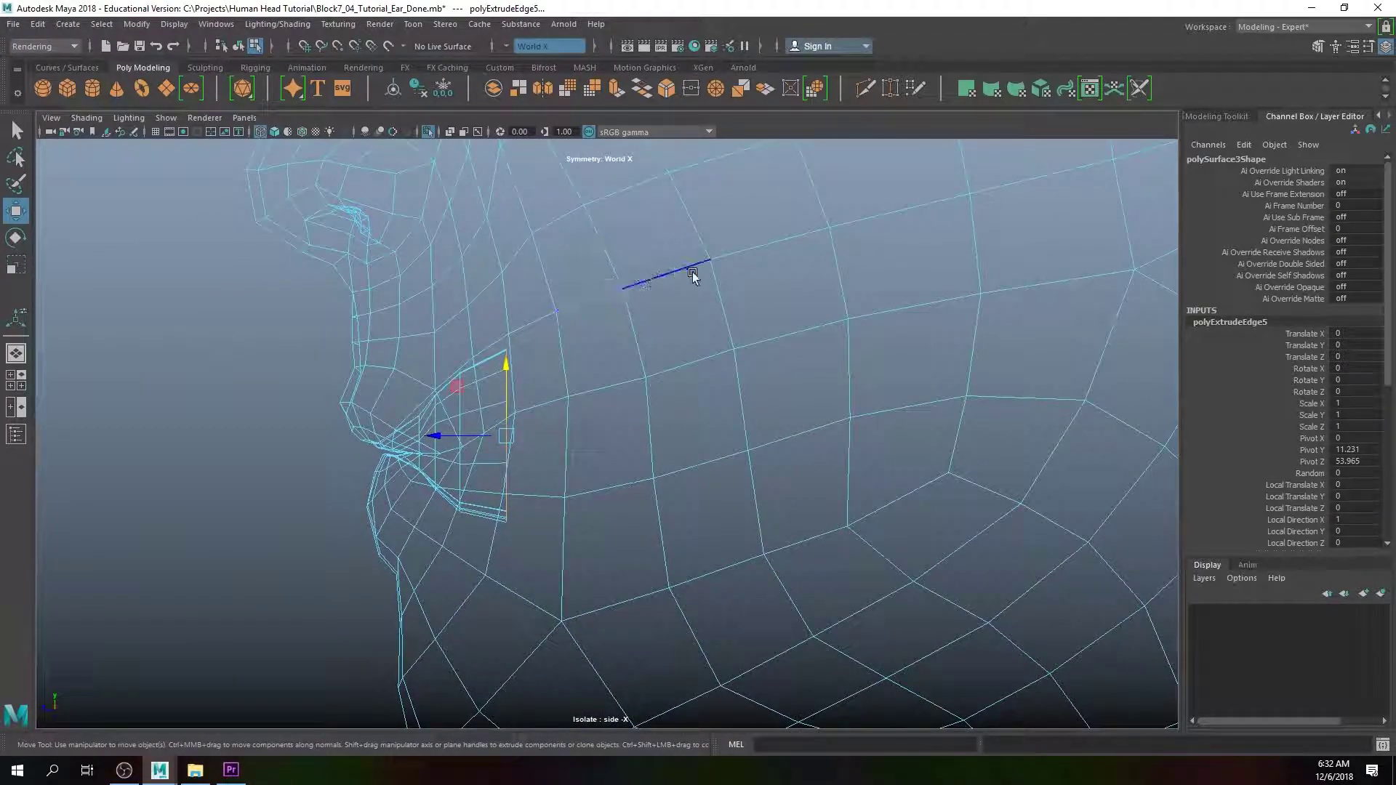
{"action": "key", "text": "r"}
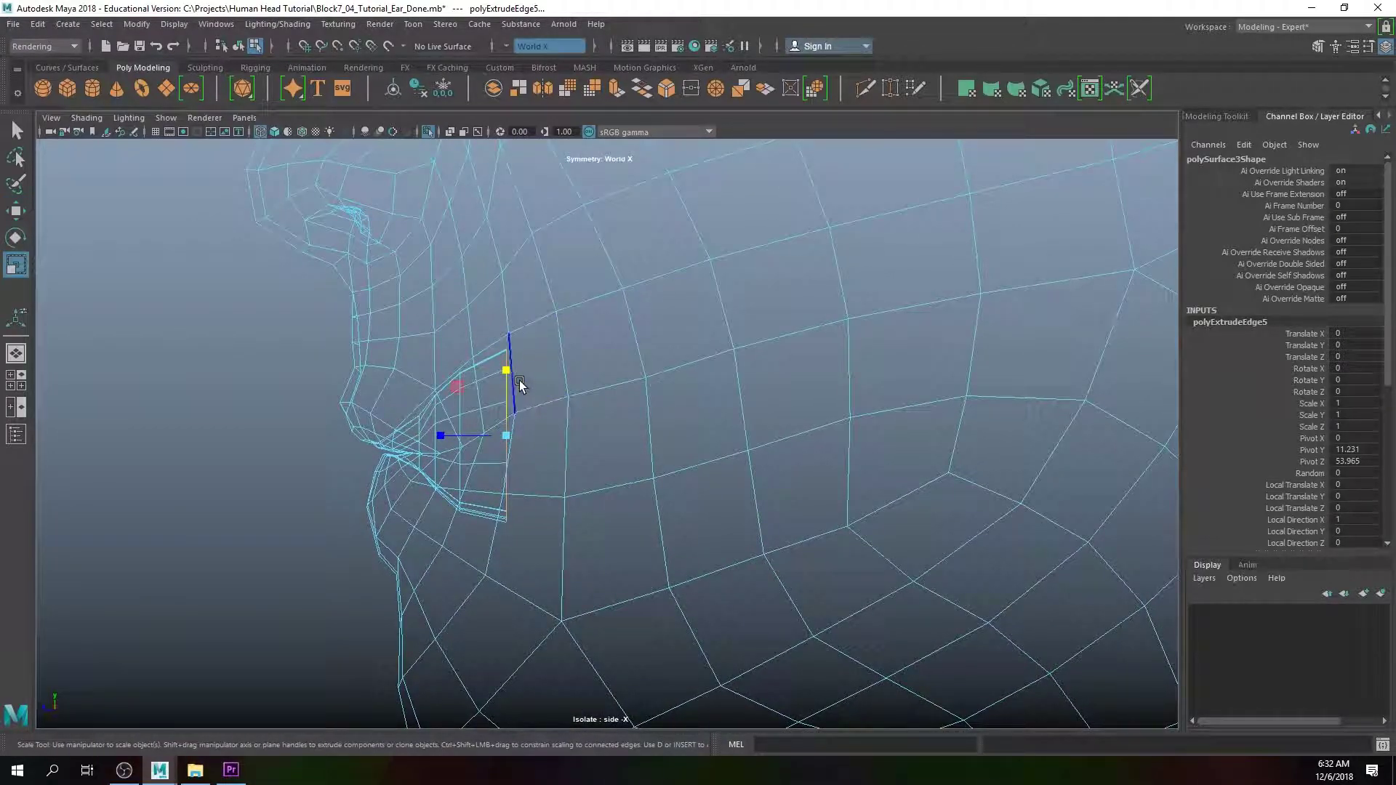
{"action": "left_click_drag", "start_coordinate": [503, 371], "coordinate": [508, 359]}
{"action": "scroll", "coordinate": [433, 433], "scroll_direction": "up", "scroll_amount": 5}
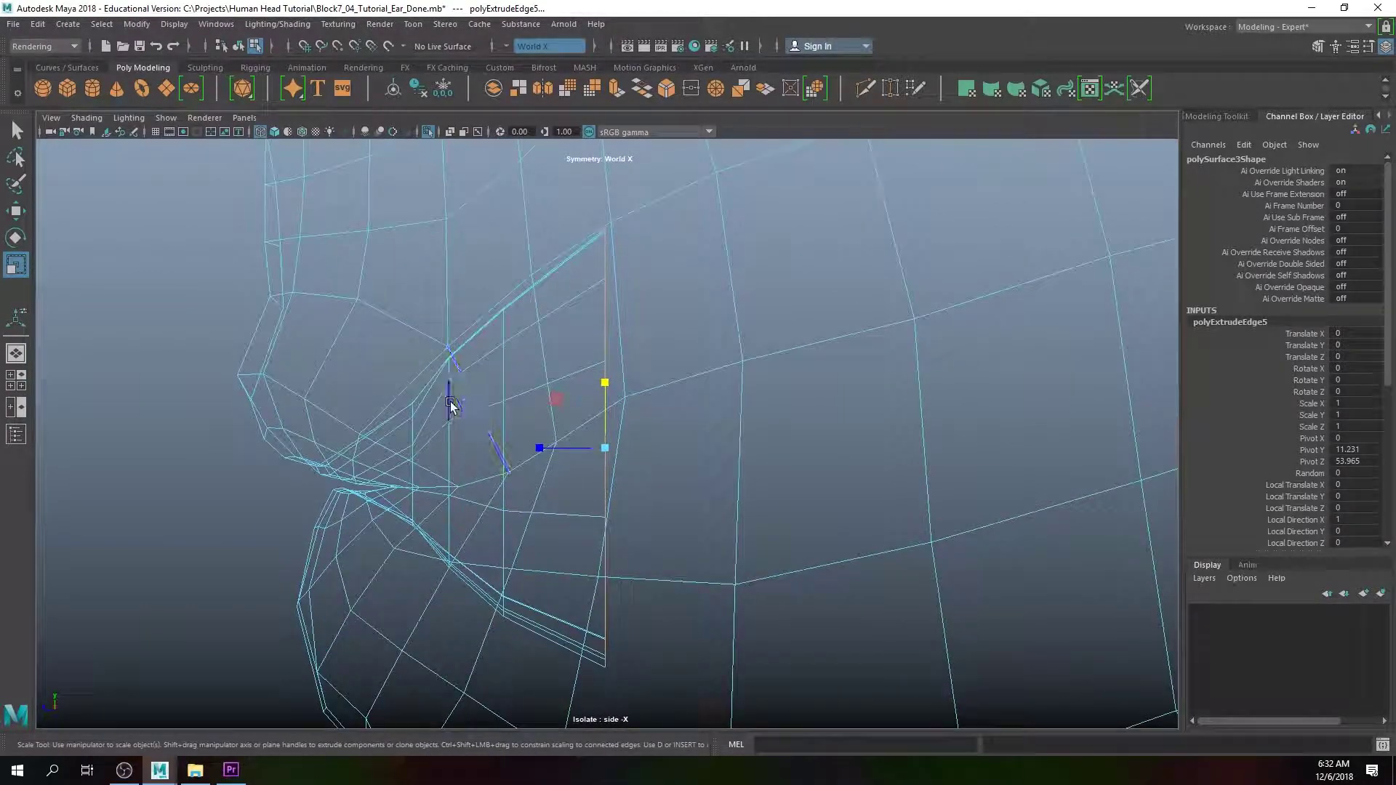
Step: Scale the three edge loops in front of the cavity's rear border taller to round the profile behind the lips
{"action": "left_click", "coordinate": [505, 386]}
{"action": "left_click_drag", "start_coordinate": [503, 396], "coordinate": [508, 370]}
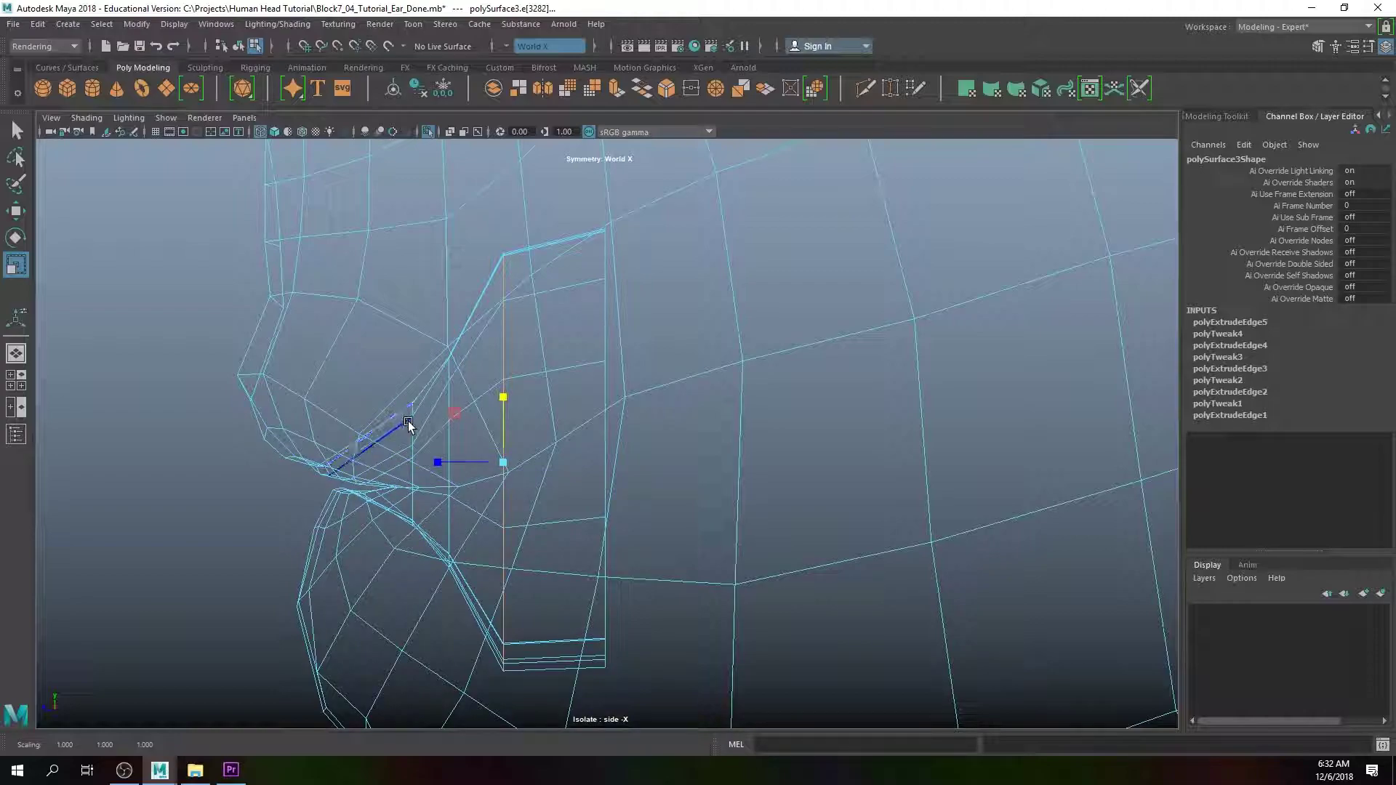
{"action": "left_click", "coordinate": [411, 431]}
{"action": "left_click_drag", "start_coordinate": [412, 394], "coordinate": [415, 364]}
{"action": "left_click", "coordinate": [450, 399]}
{"action": "left_click", "coordinate": [409, 393]}
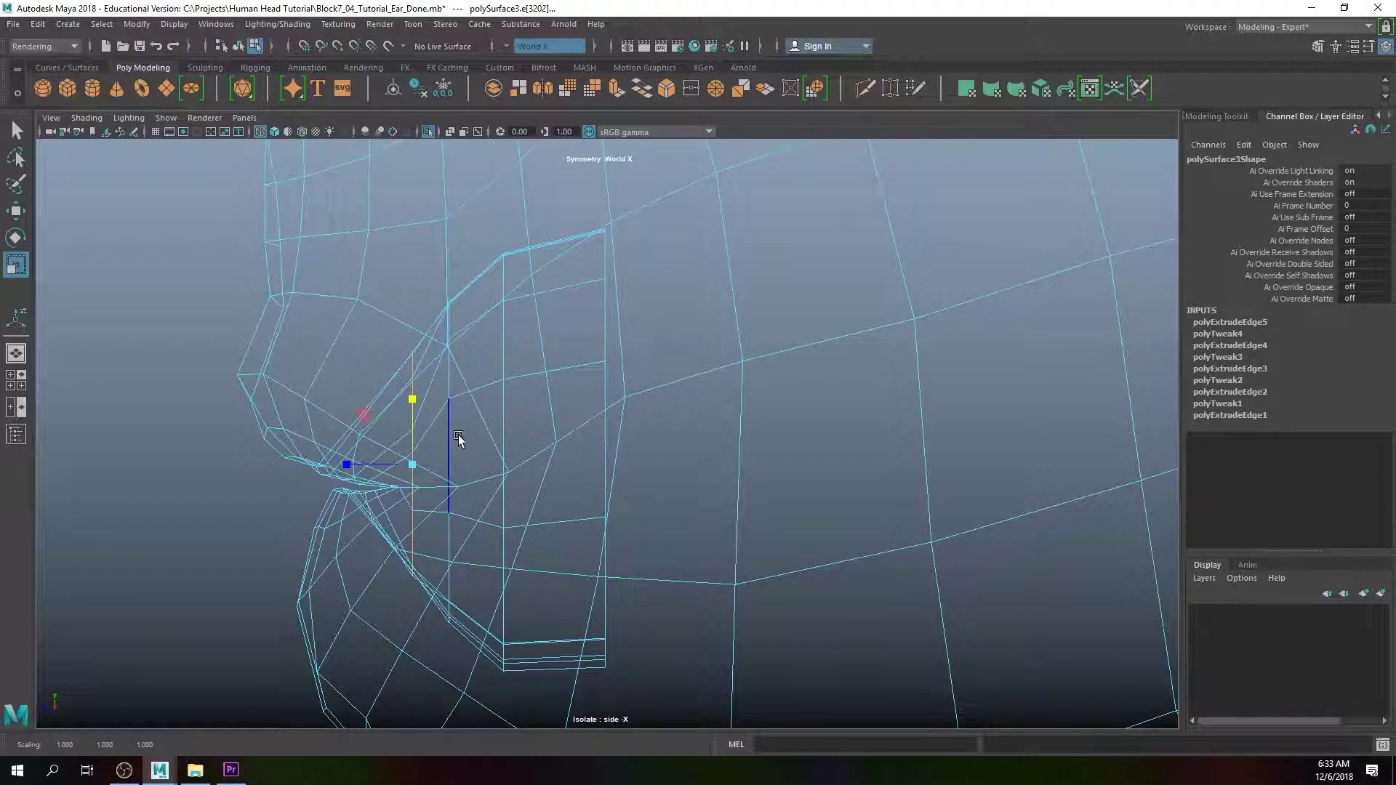
{"action": "left_click_drag", "start_coordinate": [450, 425], "coordinate": [447, 390]}
Step: Select the mouth cavity's rear border edge loop and enlarge it vertically
{"action": "left_click", "coordinate": [604, 335]}
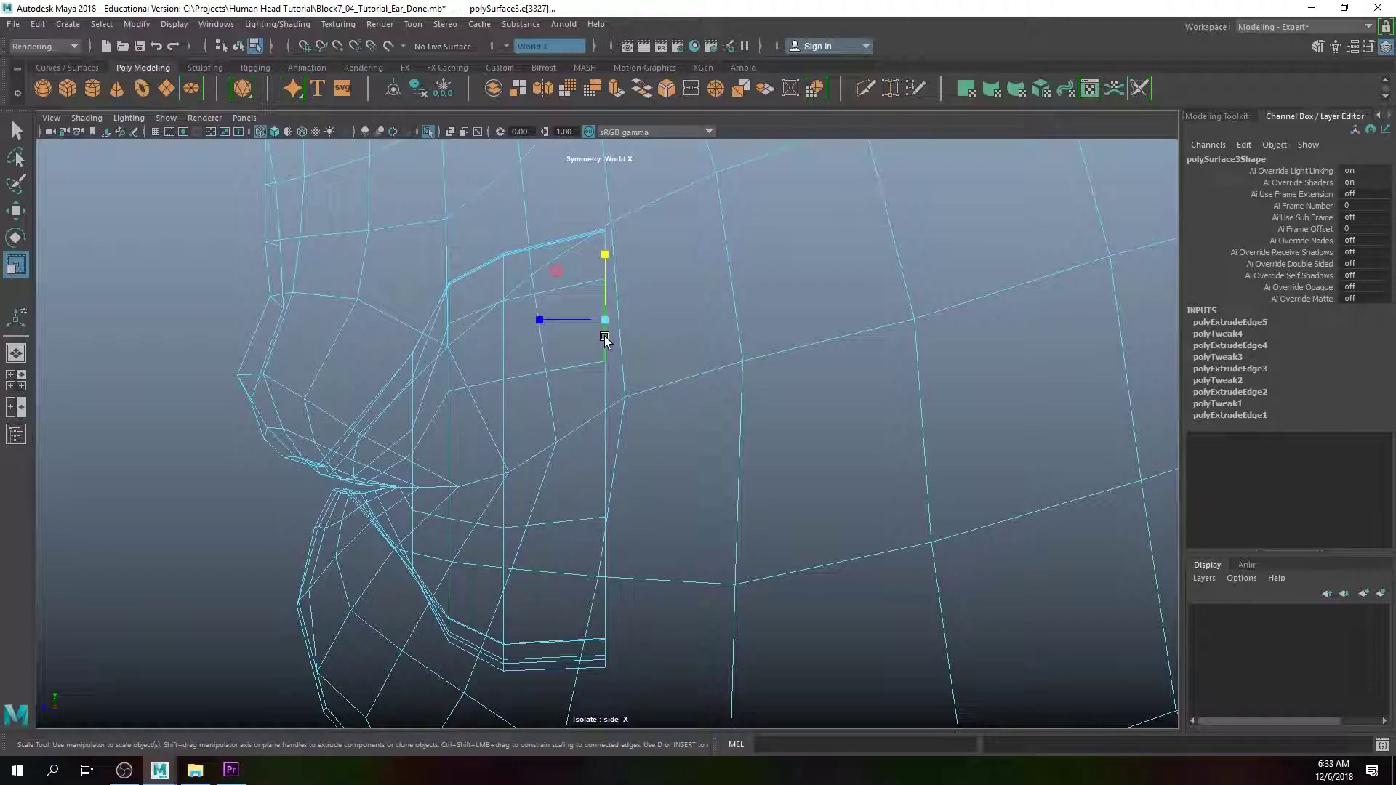
{"action": "left_click_drag", "start_coordinate": [651, 479], "coordinate": [642, 520], "text": "alt"}
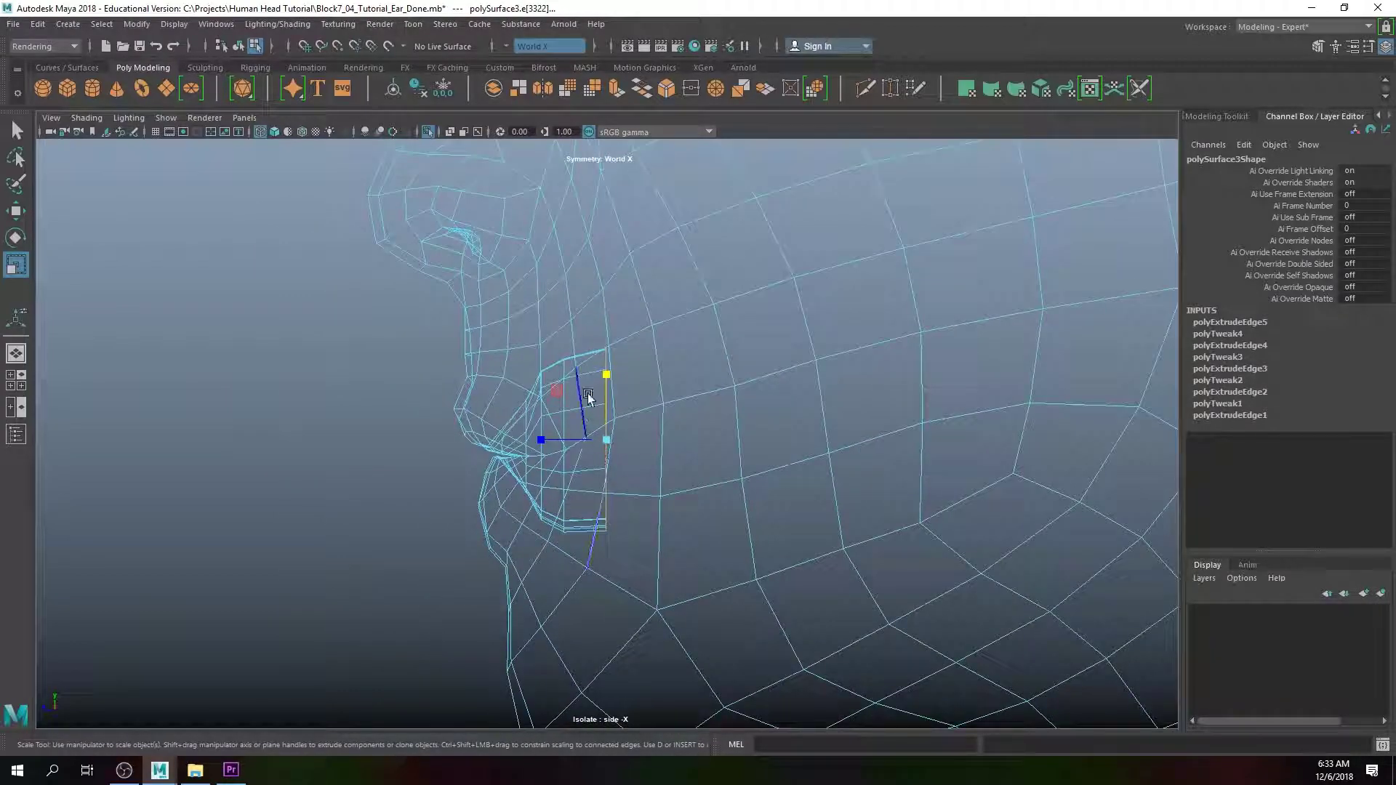
{"action": "left_click_drag", "start_coordinate": [604, 373], "coordinate": [606, 368]}
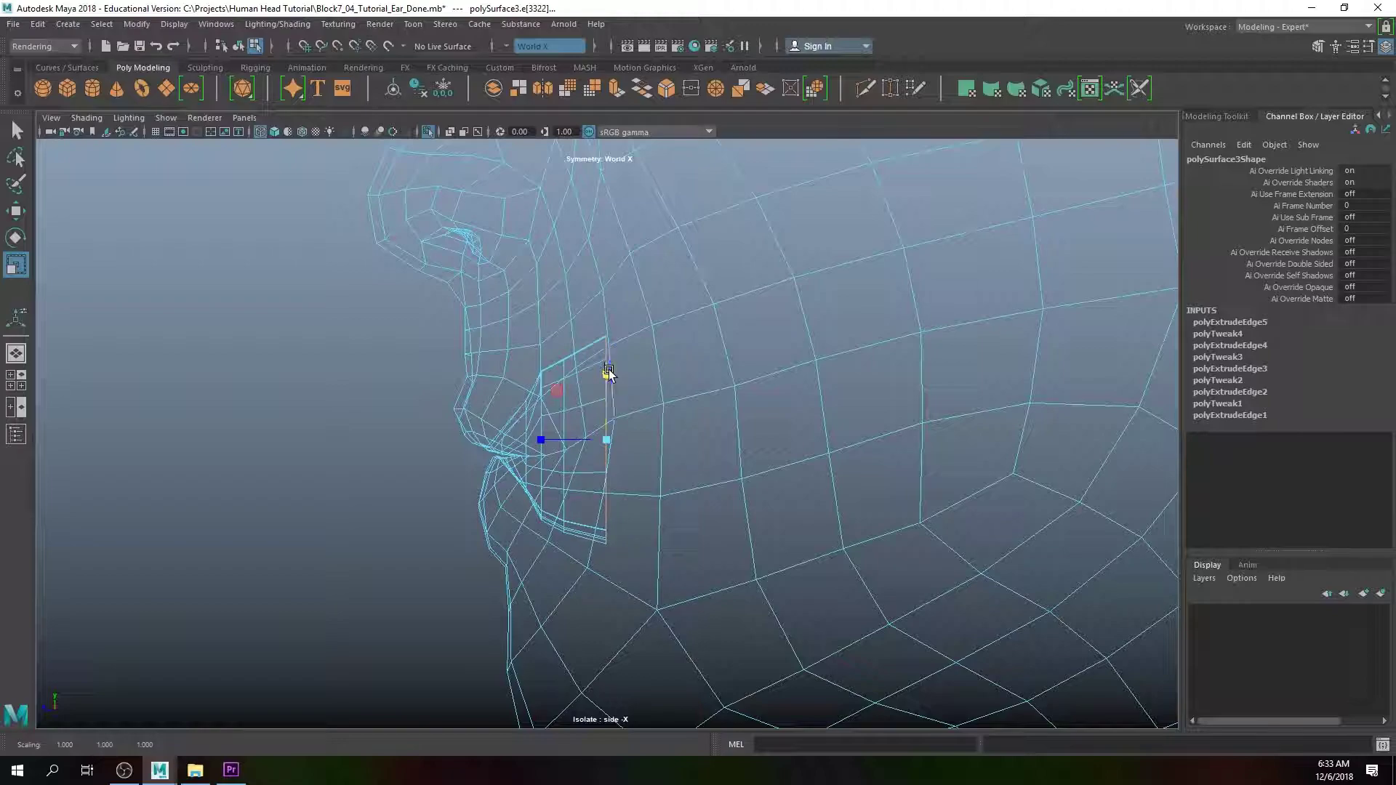
Step: Extrude the enlarged rear border further back into the head and scale the resulting loop slightly taller
{"action": "key", "text": "ctrl+e"}
{"action": "key", "text": "w"}
{"action": "left_click_drag", "start_coordinate": [565, 440], "coordinate": [662, 439]}
{"action": "key", "text": "r"}
{"action": "left_click_drag", "start_coordinate": [692, 373], "coordinate": [698, 361]}
Step: Scale the rearmost border loop of the mouth cavity wider in the perspective view
{"action": "key", "text": "space"}
{"action": "left_click_drag", "start_coordinate": [777, 327], "coordinate": [694, 316], "text": "alt"}
{"action": "key", "text": "r"}
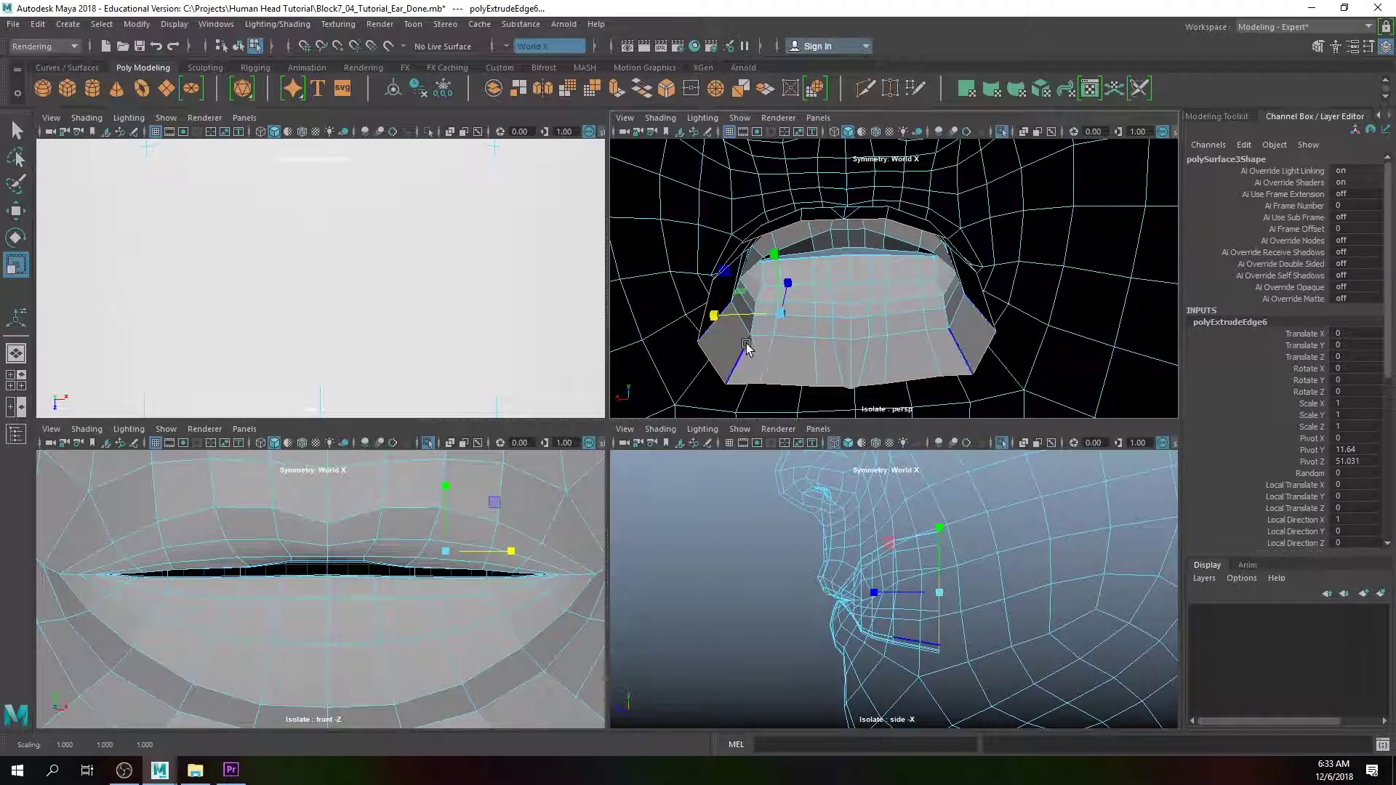
{"action": "left_click_drag", "start_coordinate": [839, 345], "coordinate": [838, 344], "text": "alt"}
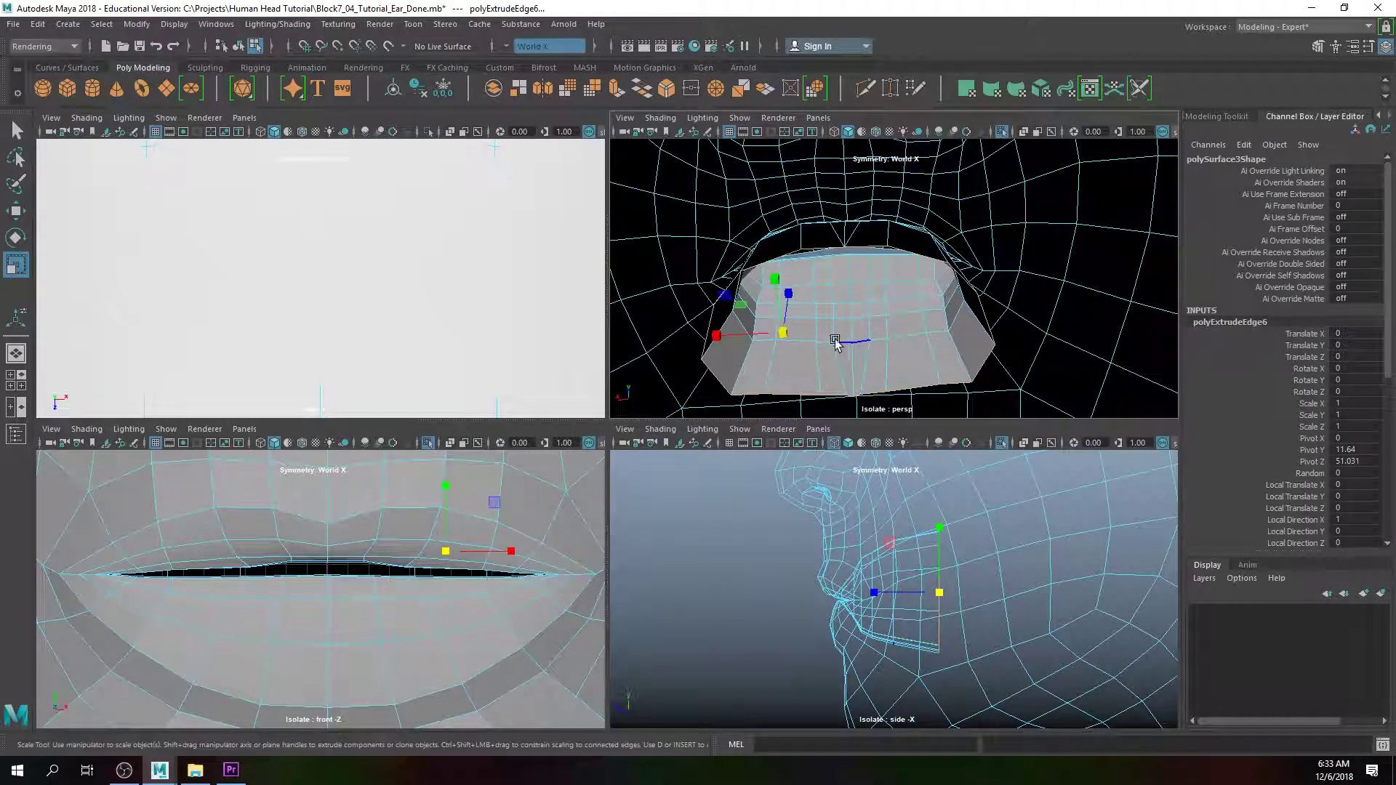
{"action": "left_click", "coordinate": [818, 340]}
{"action": "left_click_drag", "start_coordinate": [723, 291], "coordinate": [757, 304]}
{"action": "scroll", "coordinate": [823, 322], "scroll_direction": "up", "scroll_amount": 4}
{"action": "double_click", "coordinate": [829, 319]}
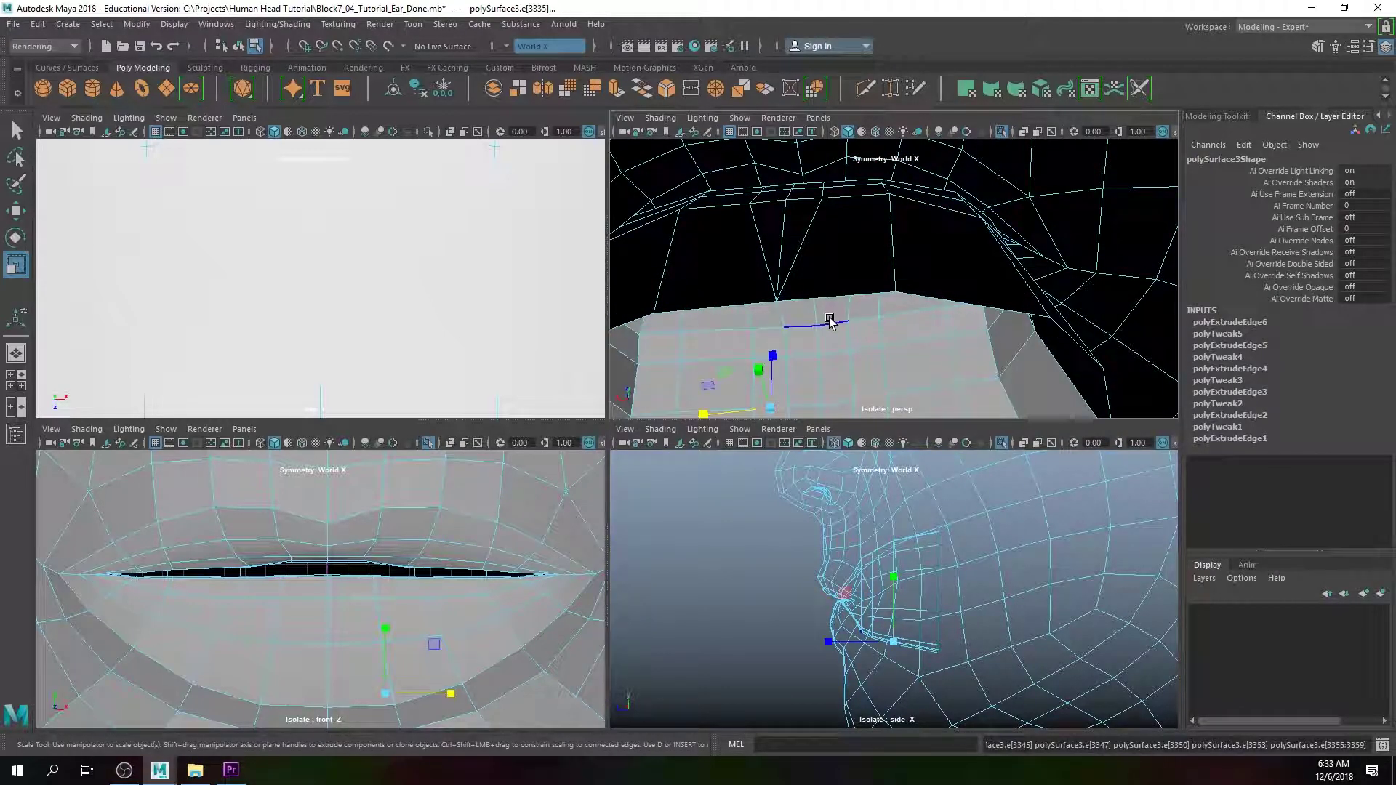
{"action": "key", "text": "ctrl+z"}
{"action": "key", "text": "ctrl+z"}
{"action": "scroll", "coordinate": [826, 324], "scroll_direction": "down", "scroll_amount": 3}
{"action": "middle_click_drag", "start_coordinate": [826, 320], "coordinate": [828, 227], "text": "alt"}
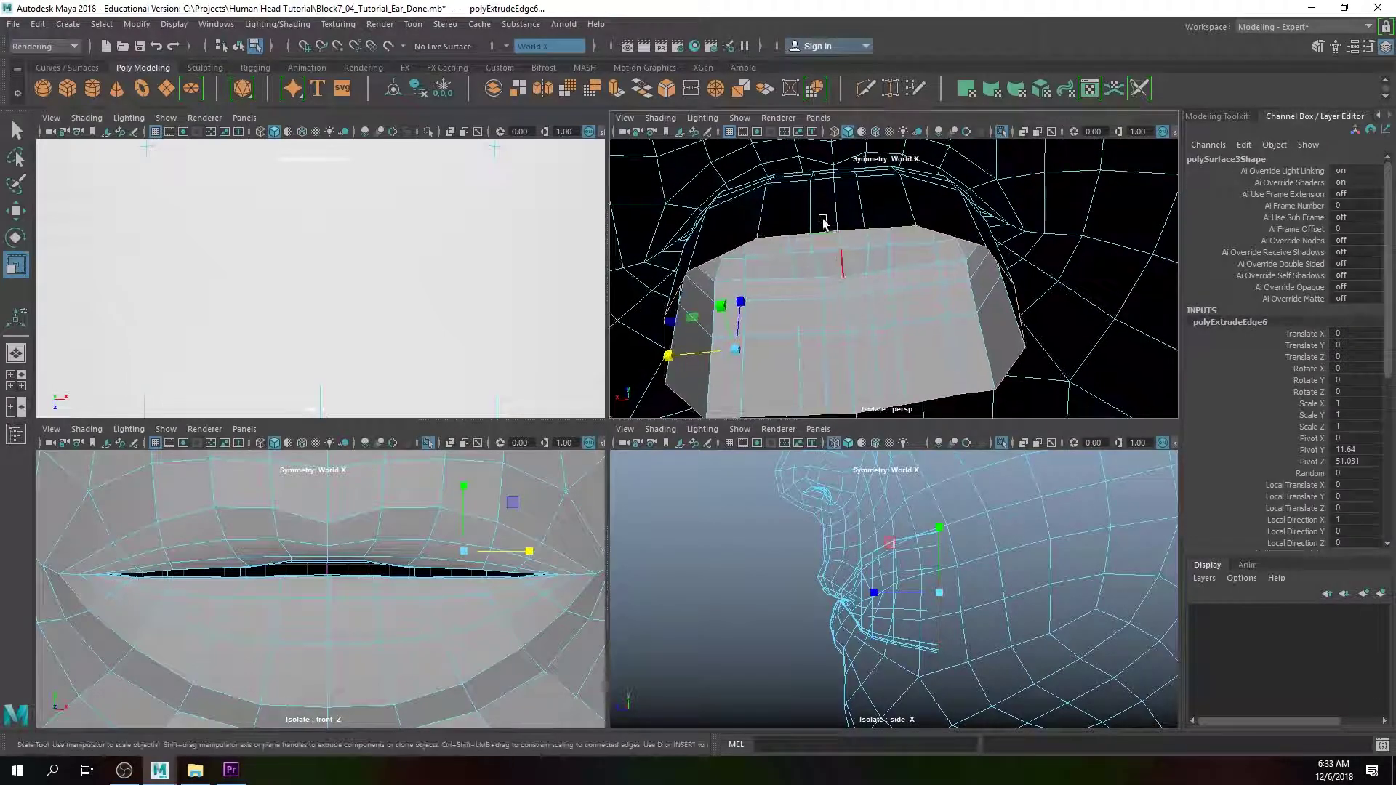
Step: Centre the pivot of the mouth cavity's rear border loop on the symmetry line and scale the loop wider
{"action": "left_click", "coordinate": [792, 233]}
{"action": "left_click_drag", "start_coordinate": [849, 290], "coordinate": [858, 294], "text": "alt"}
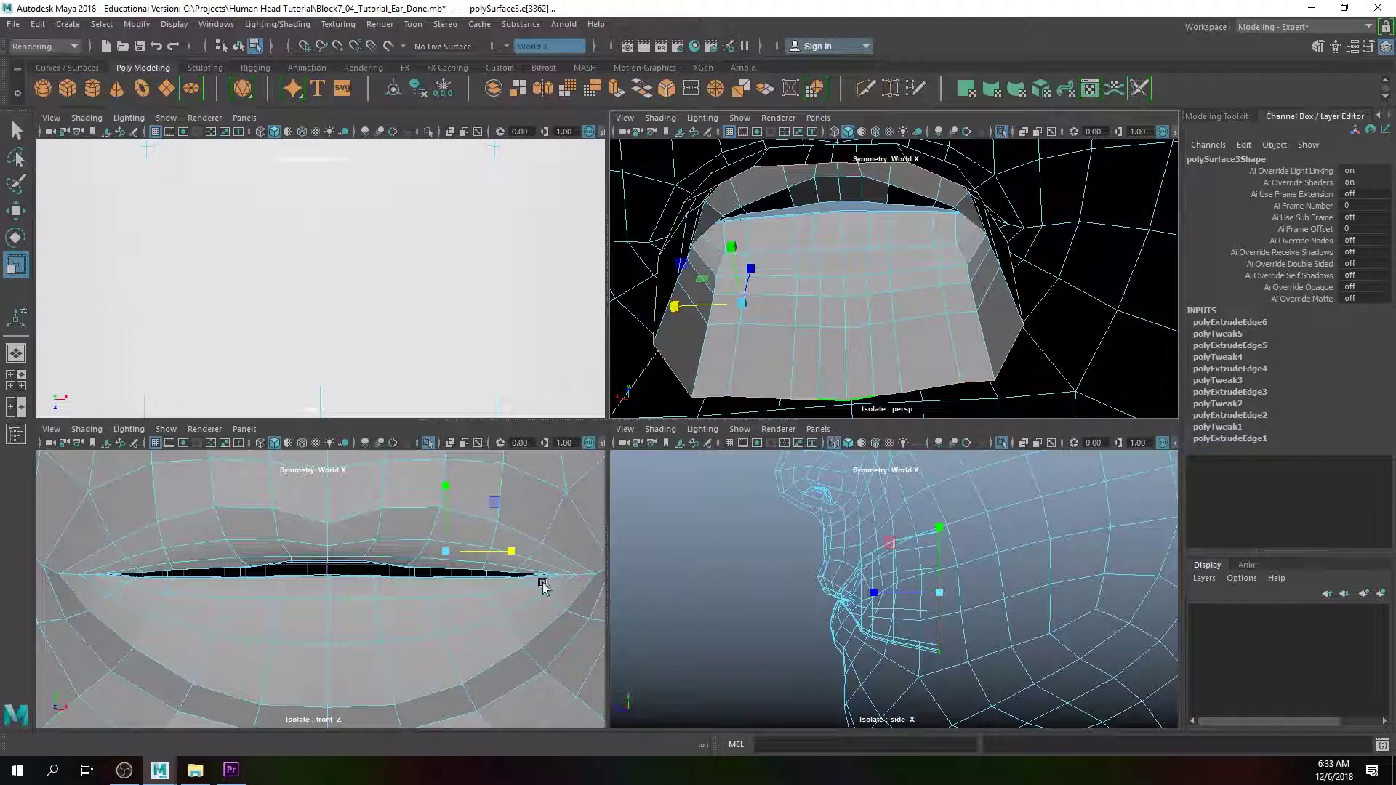
{"action": "key", "text": "w"}
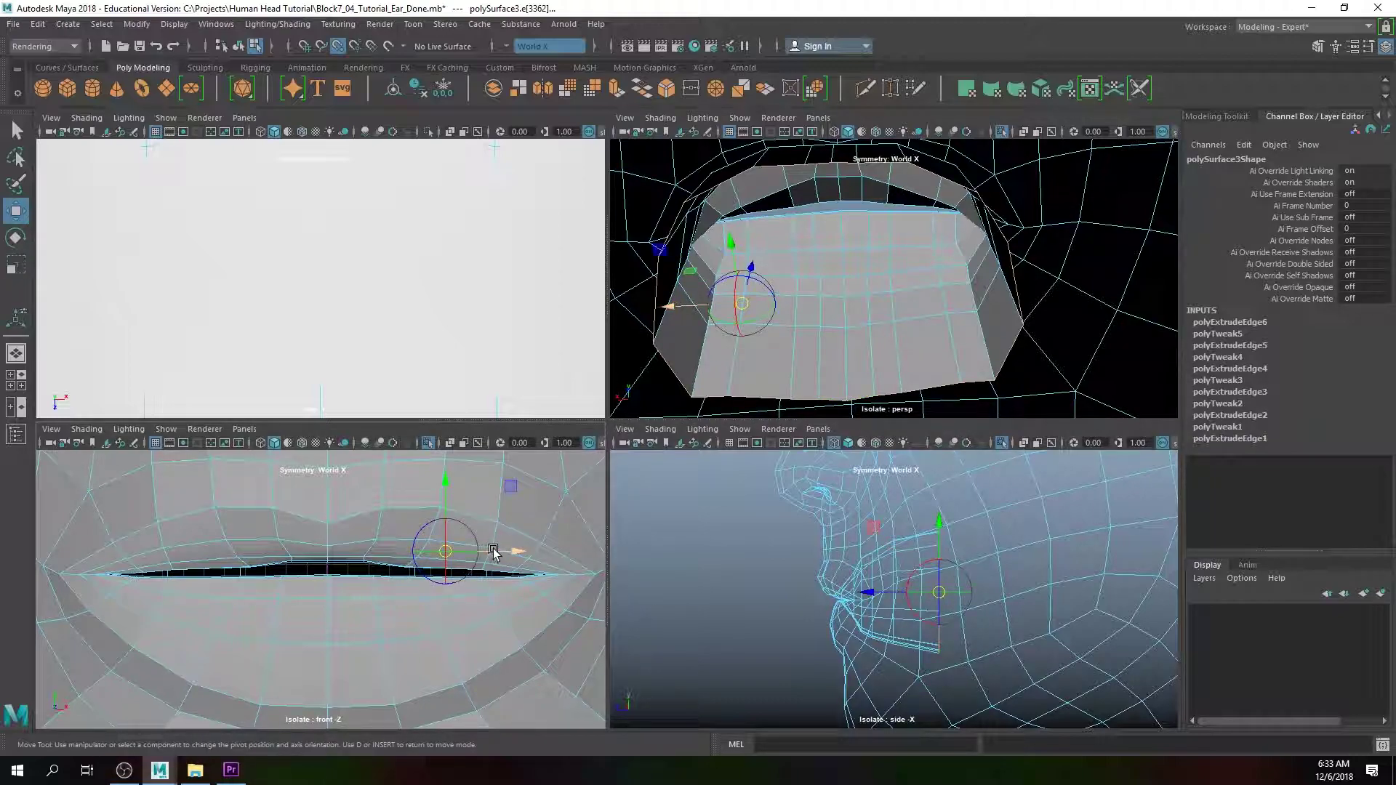
{"action": "key", "text": "d"}
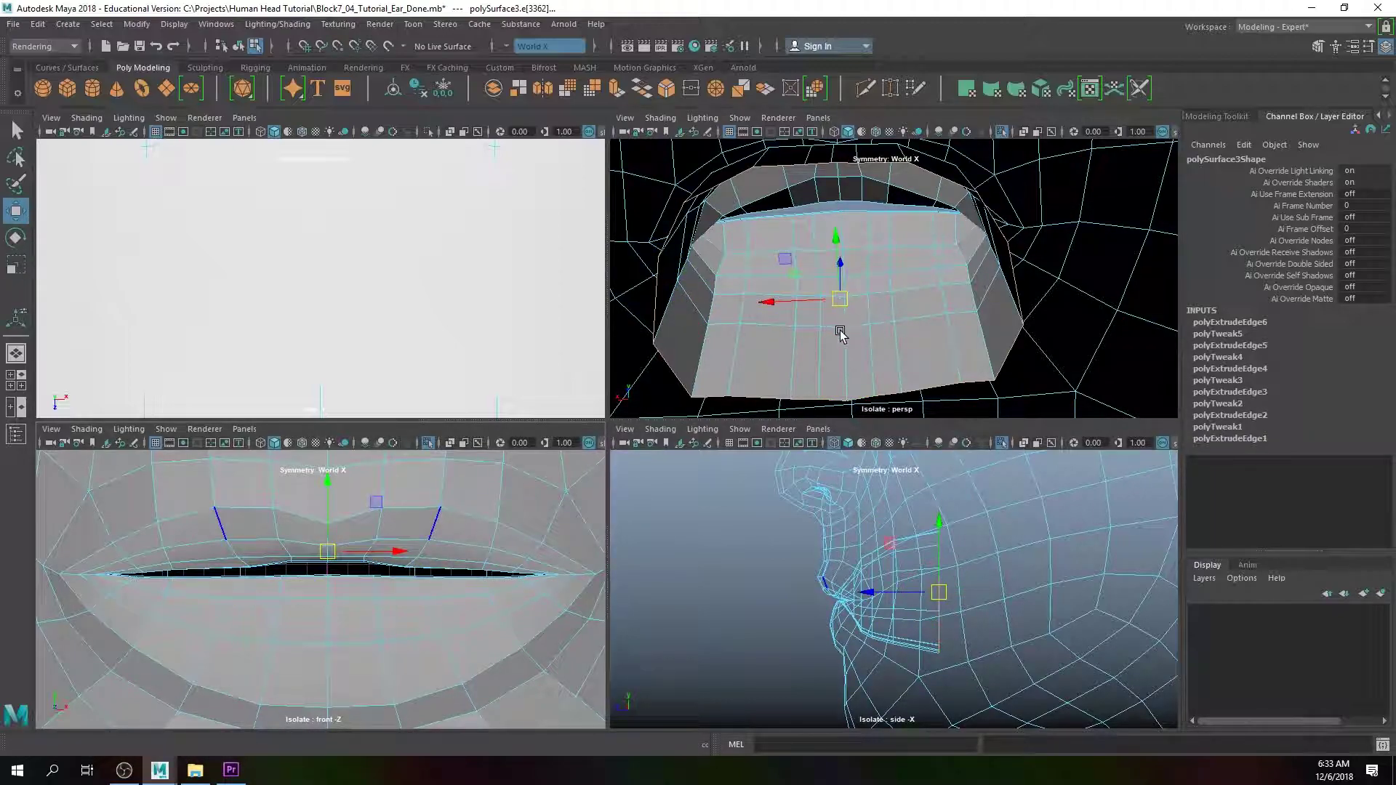
{"action": "key", "text": "r"}
{"action": "scroll", "coordinate": [826, 302], "scroll_direction": "down", "scroll_amount": 3}
{"action": "left_click_drag", "start_coordinate": [789, 299], "coordinate": [858, 291]}
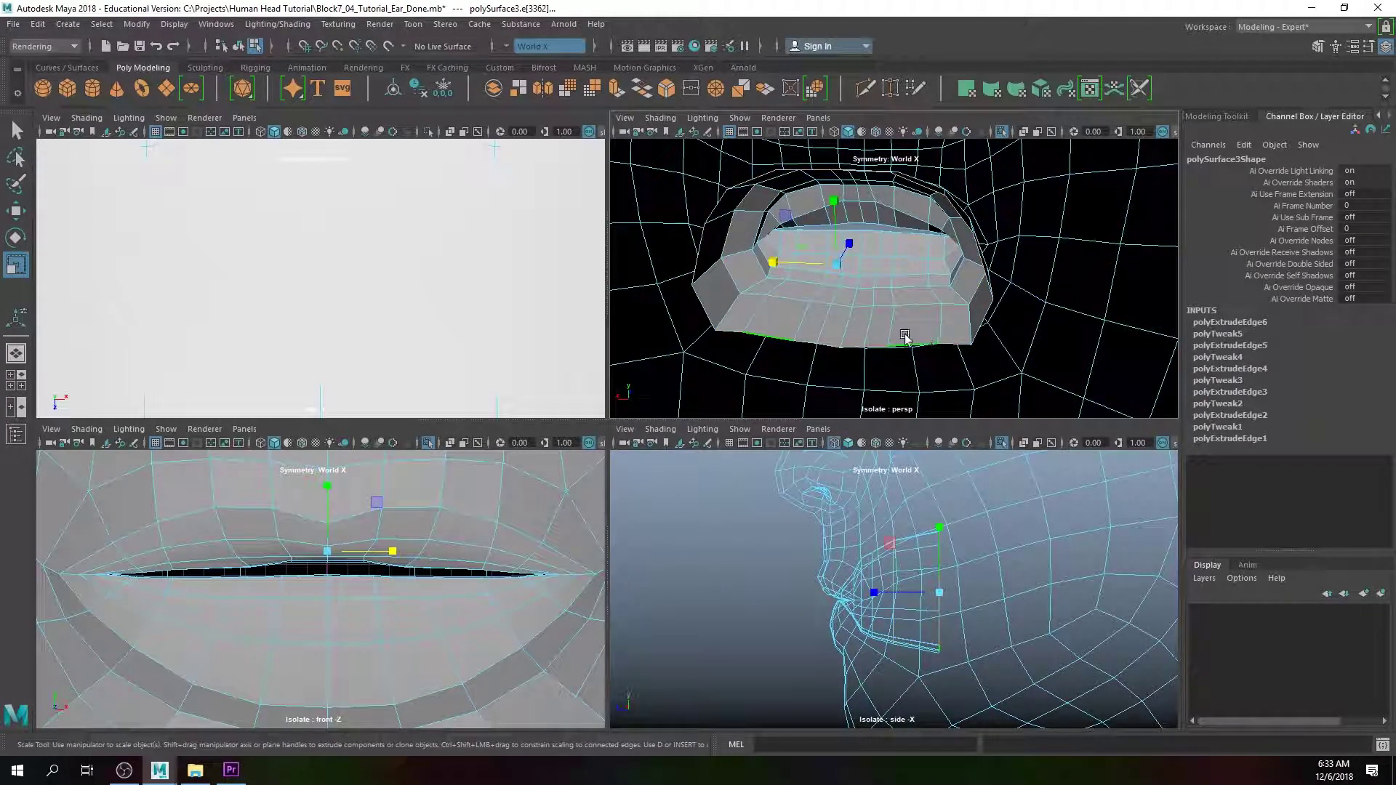
{"action": "left_click_drag", "start_coordinate": [768, 263], "coordinate": [964, 315]}
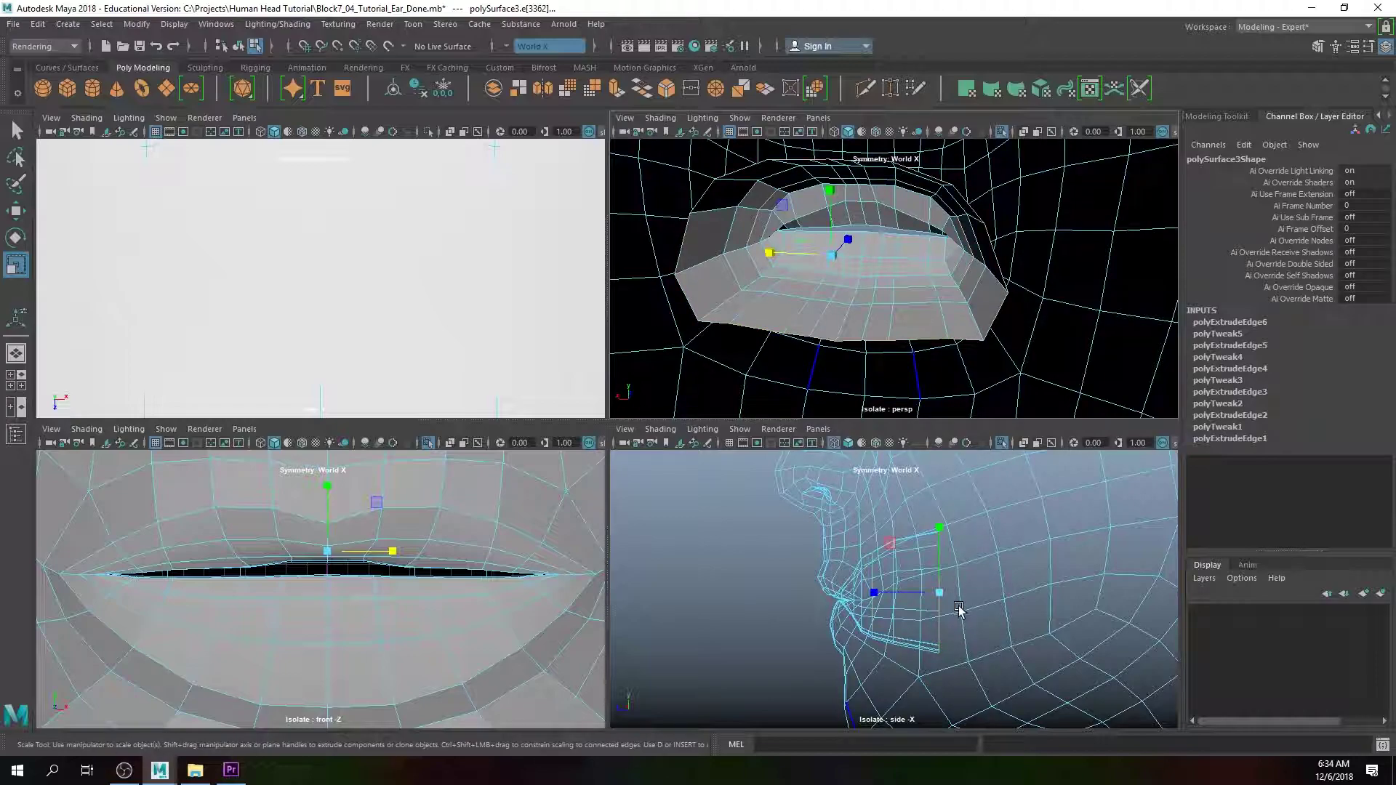
Step: Adjust the height of the mouth cavity's rear border loop in the side view
{"action": "key", "text": "w"}
{"action": "scroll", "coordinate": [911, 567], "scroll_direction": "down", "scroll_amount": 5}
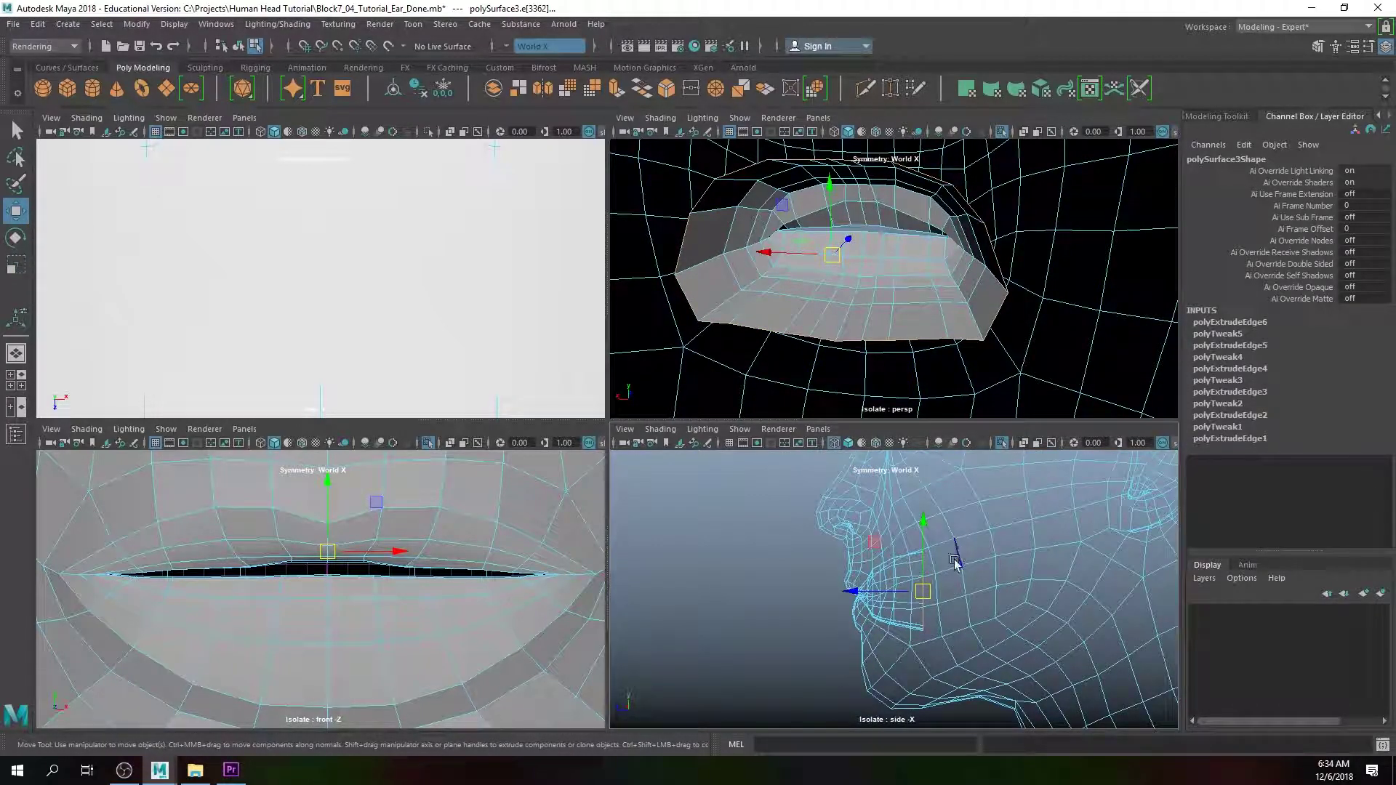
{"action": "key", "text": "r"}
{"action": "left_click_drag", "start_coordinate": [923, 525], "coordinate": [923, 525]}
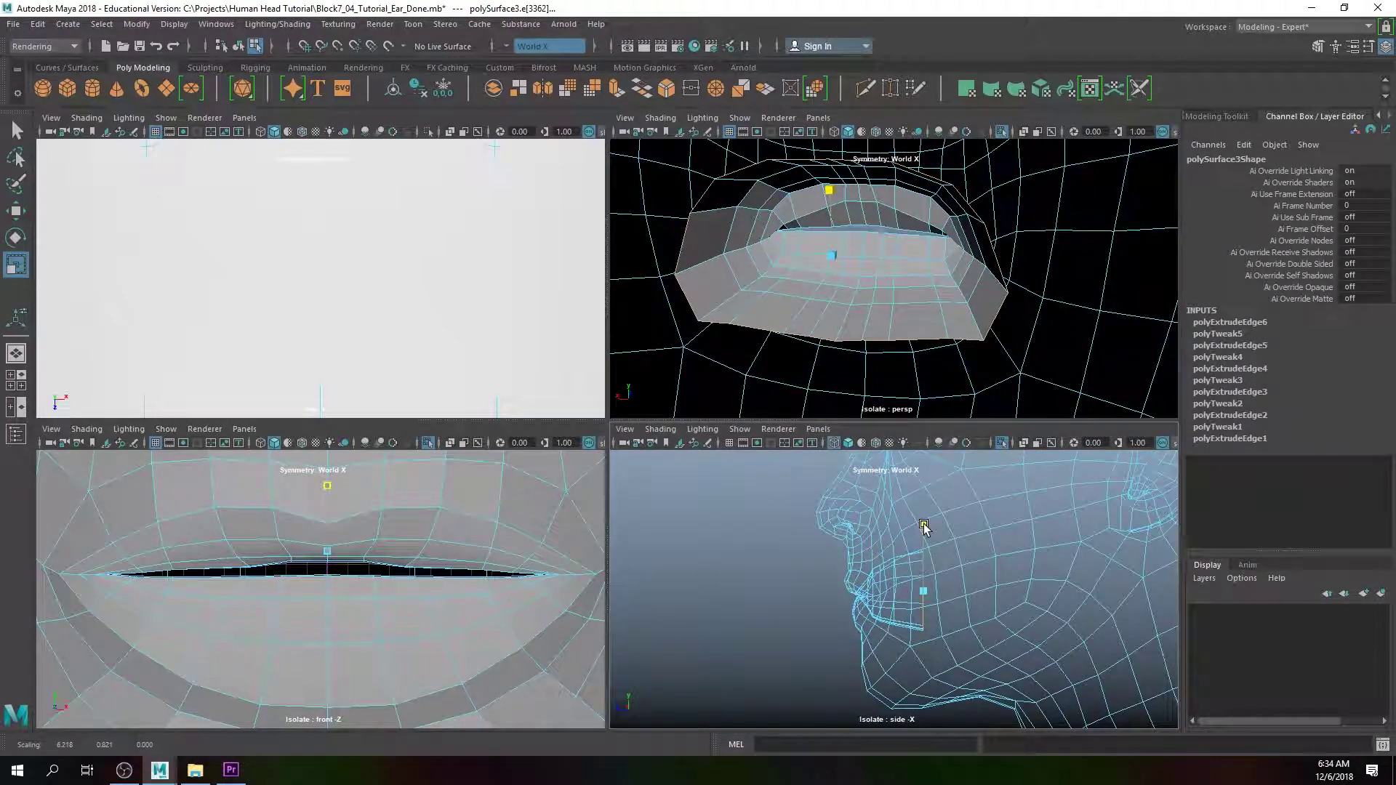
Step: Extrude the rear border loop further back into the head and fine-tune the new loop's height
{"action": "key", "text": "w"}
{"action": "mouse_move", "coordinate": [901, 590]}
{"action": "right_mouse_down", "text": "shift"}
{"action": "mouse_move", "coordinate": [905, 604]}
{"action": "mouse_move", "coordinate": [899, 593]}
{"action": "right_mouse_up", "text": "shift"}
{"action": "left_click_drag", "start_coordinate": [855, 591], "coordinate": [900, 592]}
{"action": "key", "text": "r"}
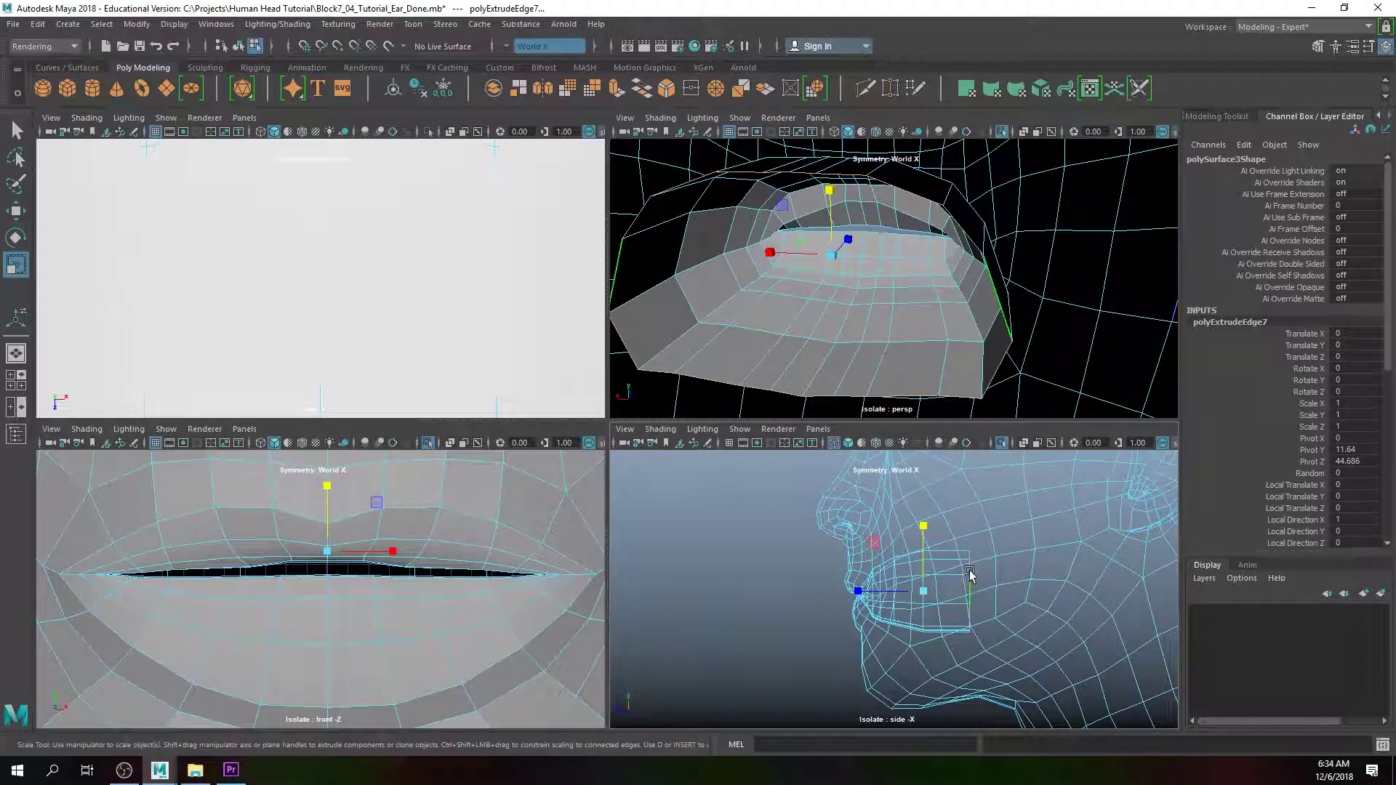
{"action": "left_click_drag", "start_coordinate": [924, 527], "coordinate": [922, 526]}
Step: Extrude another section from the cavity's rearmost loop straight back towards the throat
{"action": "key", "text": "ctrl+e"}
{"action": "key", "text": "w"}
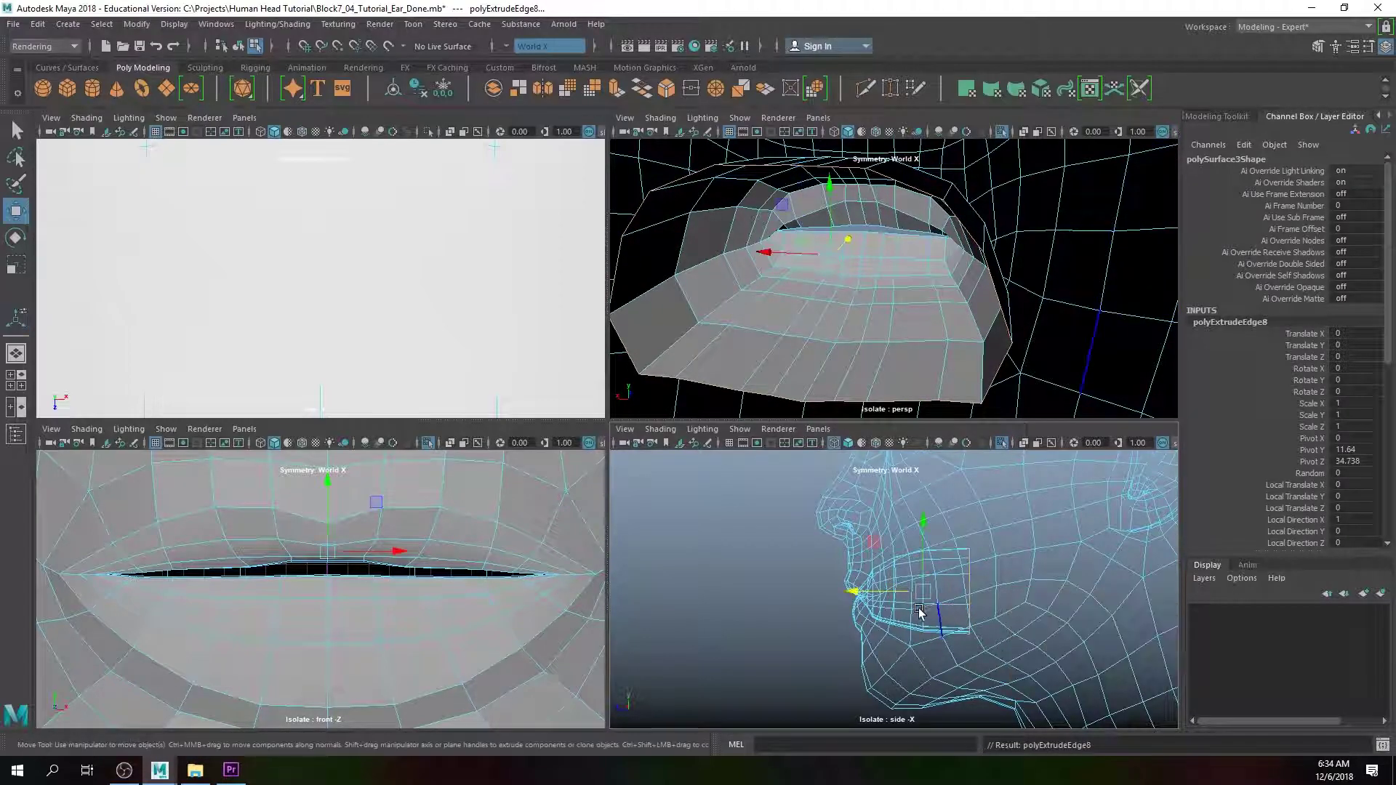
{"action": "left_click_drag", "start_coordinate": [877, 590], "coordinate": [987, 623]}
{"action": "key", "text": "r"}
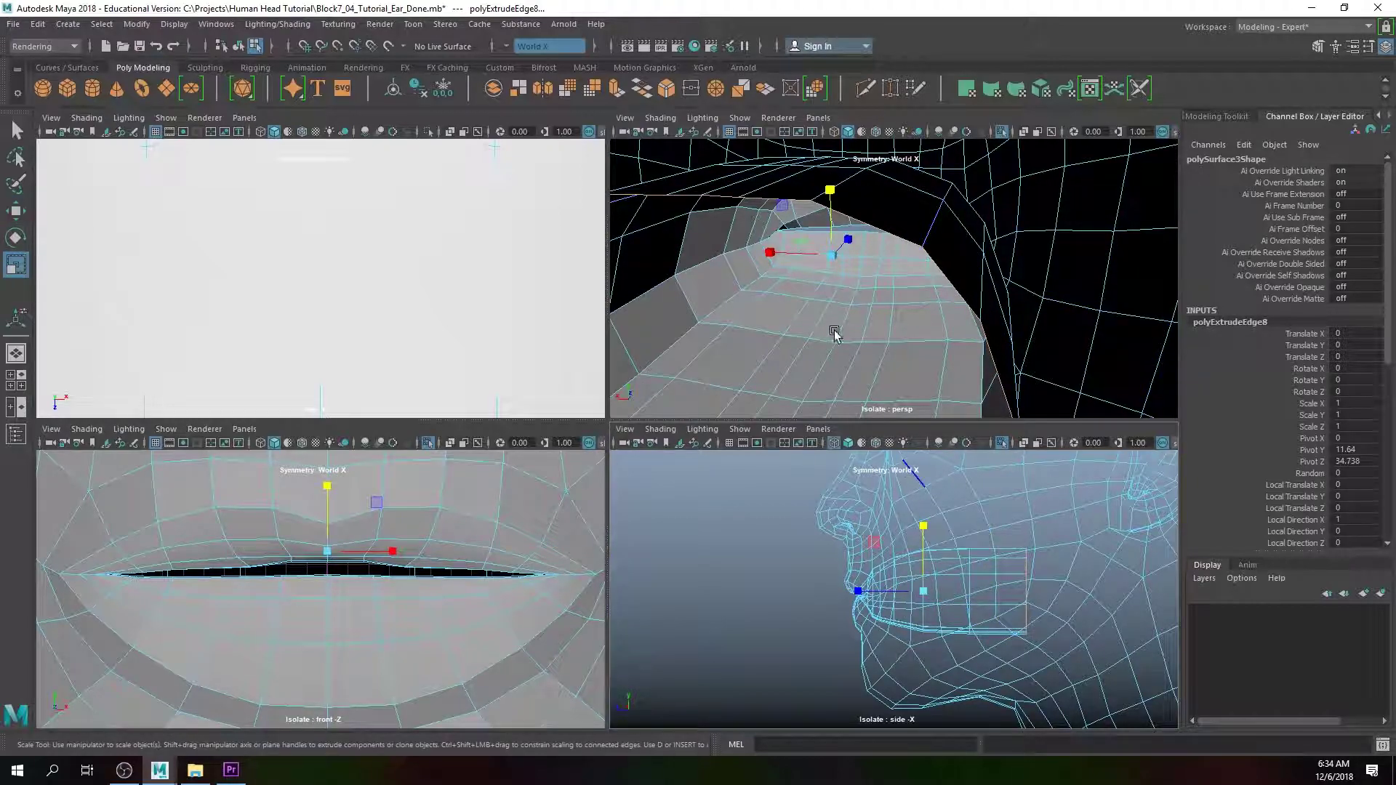
Step: Reset the Scale tool's pivot so that it sits on the newly extruded rear border loop
{"action": "left_click_drag", "start_coordinate": [912, 325], "coordinate": [959, 314], "text": "alt"}
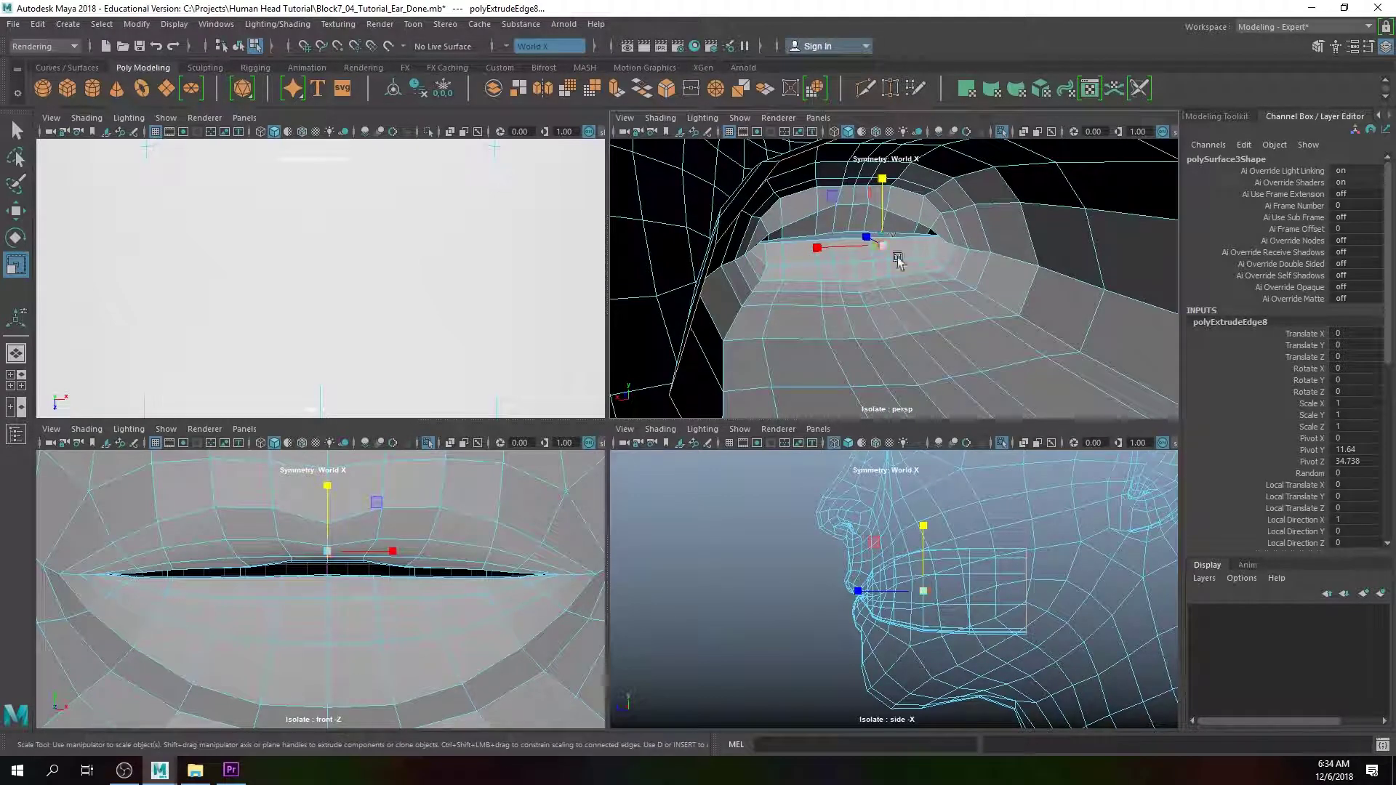
{"action": "scroll", "coordinate": [944, 300], "scroll_direction": "up", "scroll_amount": 3}
{"action": "scroll", "coordinate": [863, 305], "scroll_direction": "down", "scroll_amount": 3}
{"action": "left_click_drag", "start_coordinate": [862, 305], "coordinate": [914, 300], "text": "alt"}
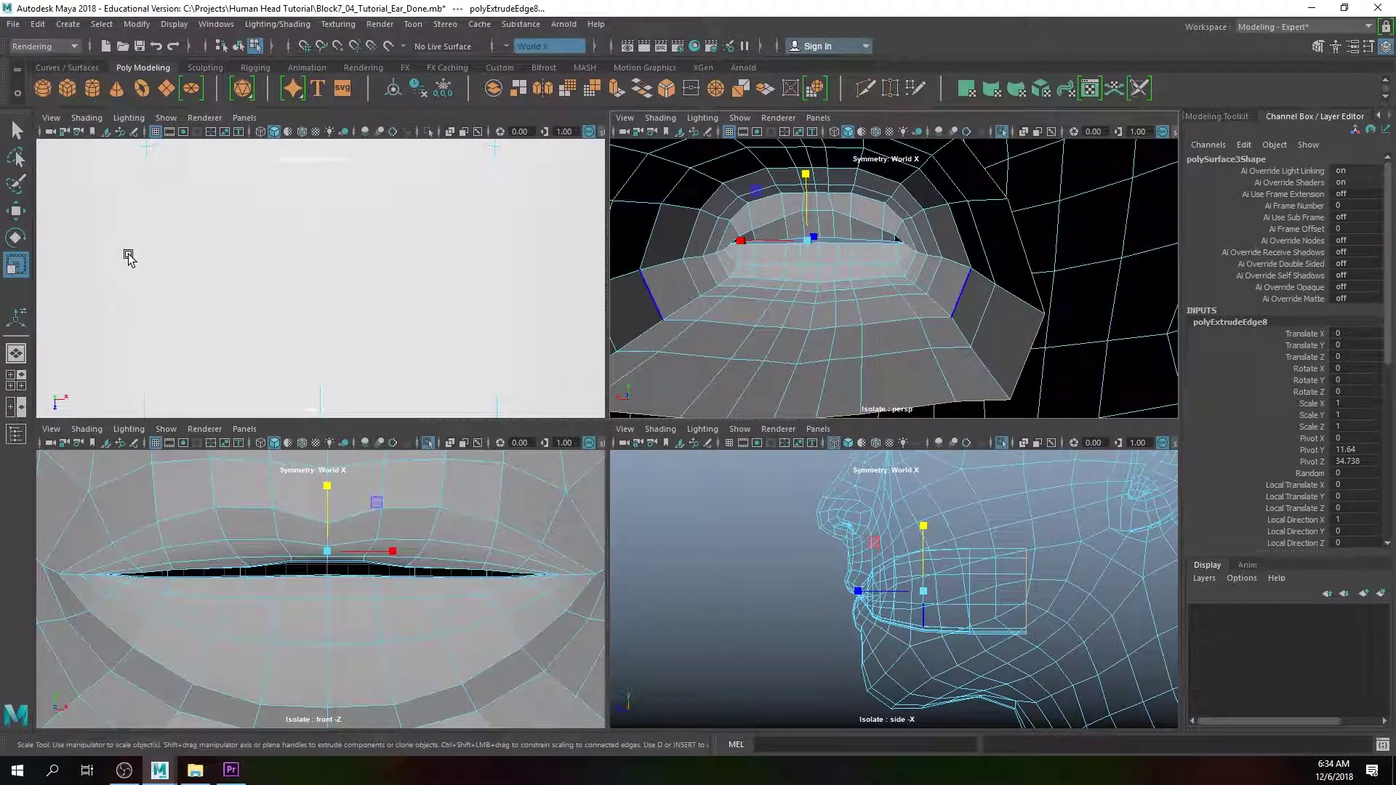
{"action": "double_click", "coordinate": [16, 266]}
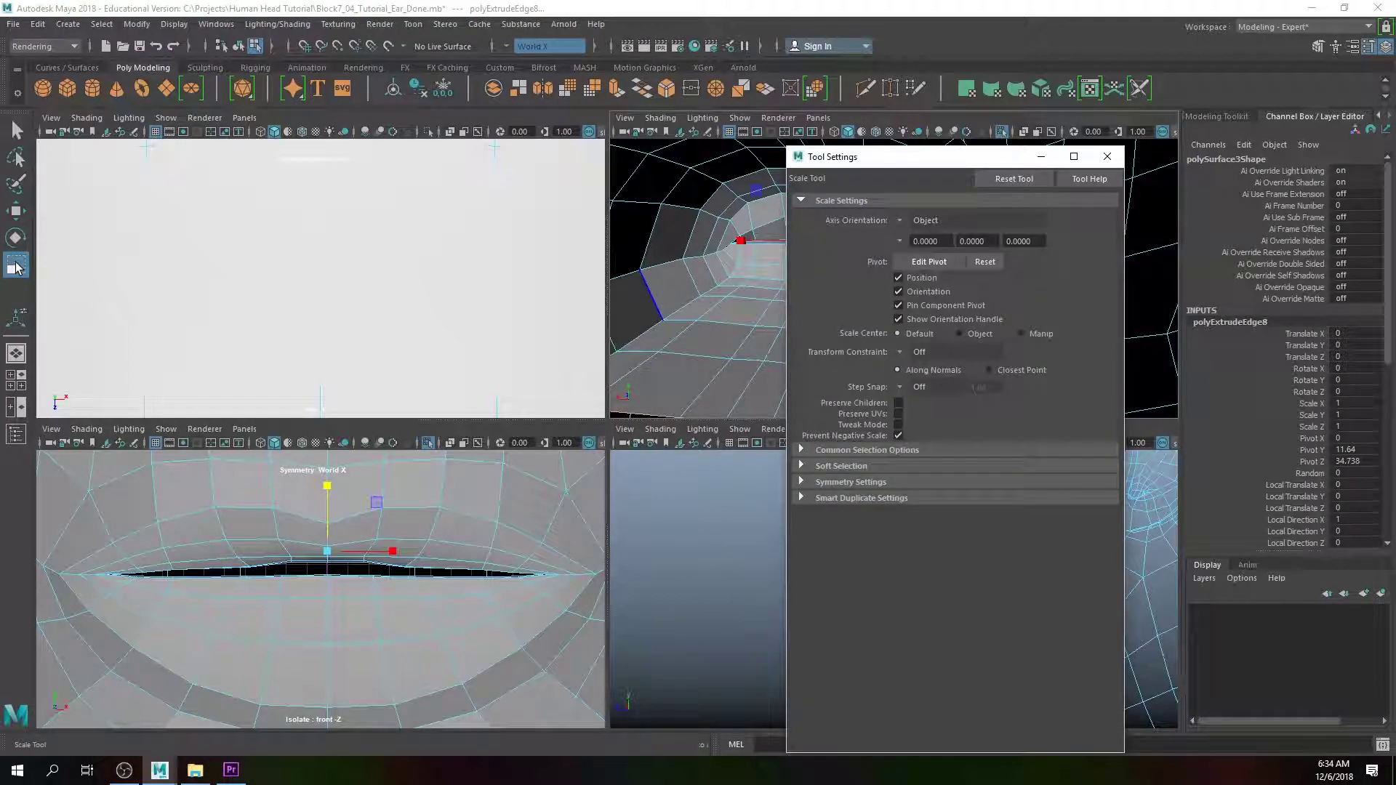
{"action": "left_click_drag", "start_coordinate": [917, 162], "coordinate": [420, 173]}
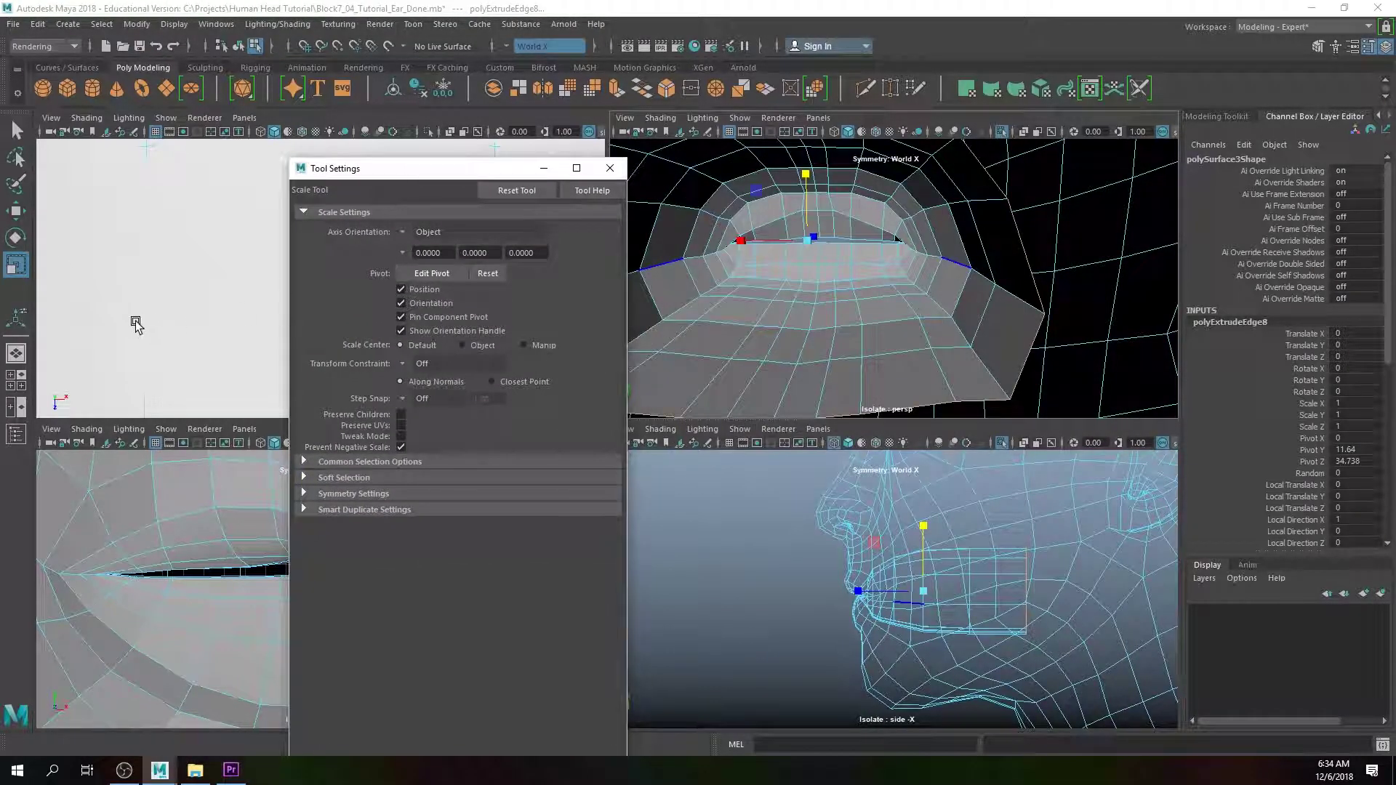
{"action": "left_click", "coordinate": [488, 273]}
{"action": "left_click", "coordinate": [610, 168]}
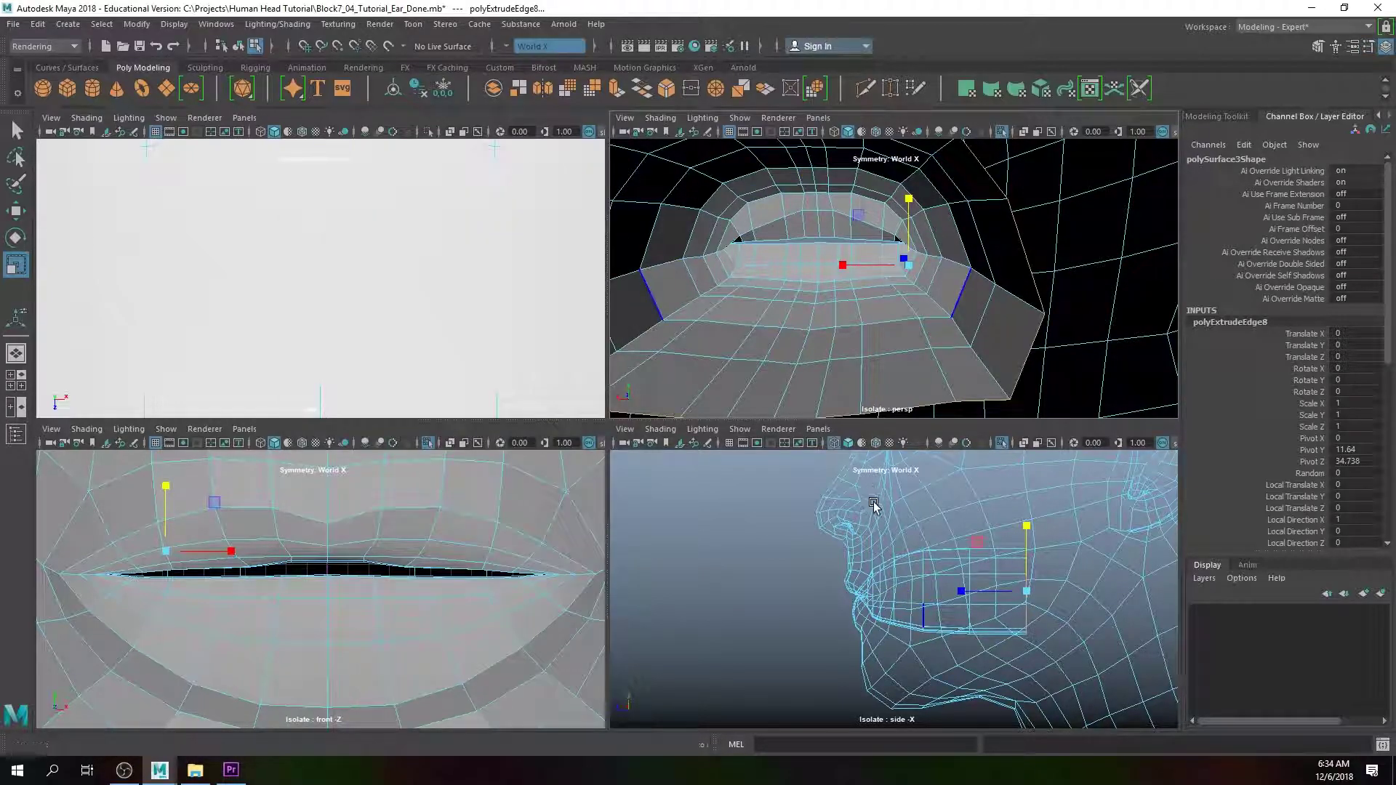
Step: Snap the rear loop's pivot to the symmetry line in the front view and scale the loop down uniformly
{"action": "mouse_move", "coordinate": [901, 302]}
{"action": "left_mouse_down", "text": "alt"}
{"action": "mouse_move", "coordinate": [891, 305]}
{"action": "mouse_move", "coordinate": [909, 305]}
{"action": "left_mouse_up", "text": "alt"}
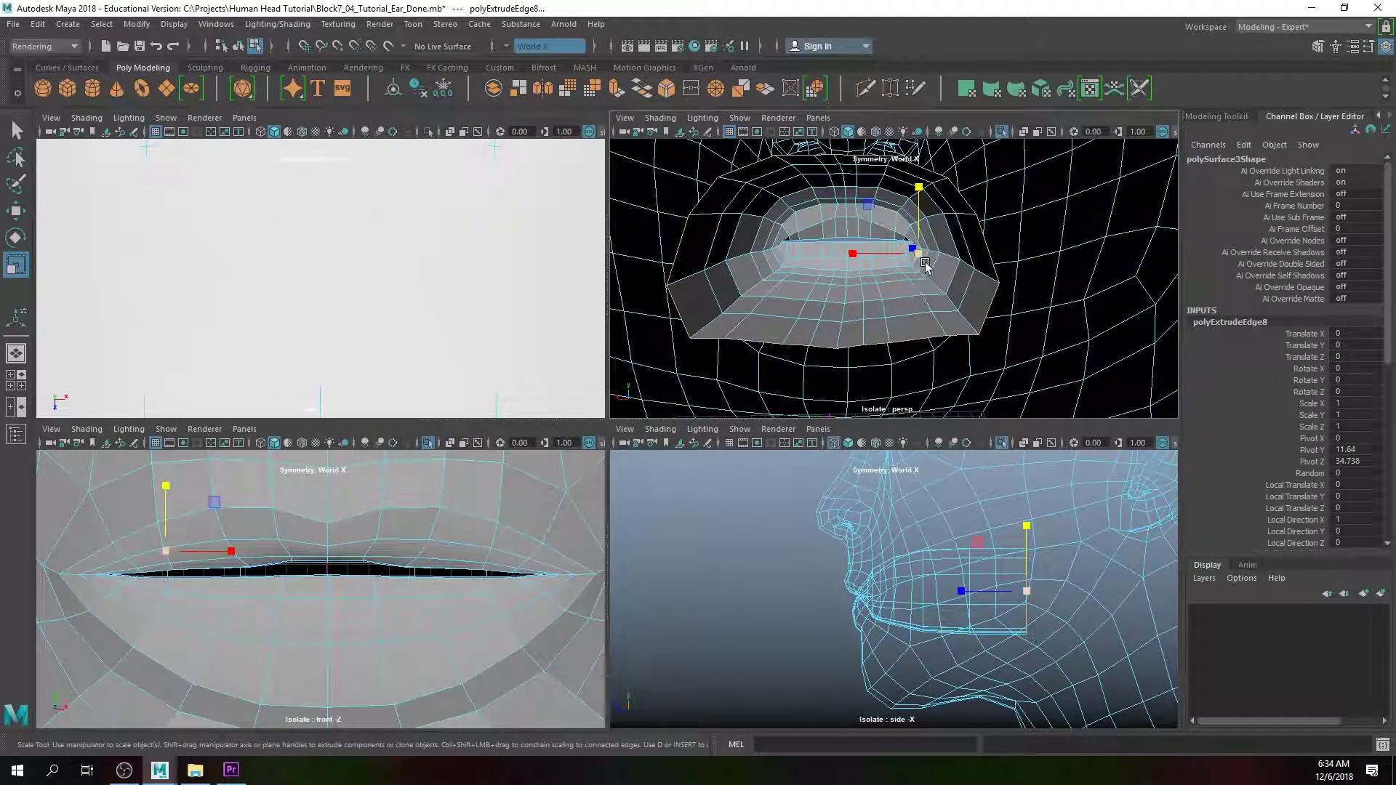
{"action": "left_click_drag", "start_coordinate": [920, 256], "coordinate": [924, 274], "text": "alt"}
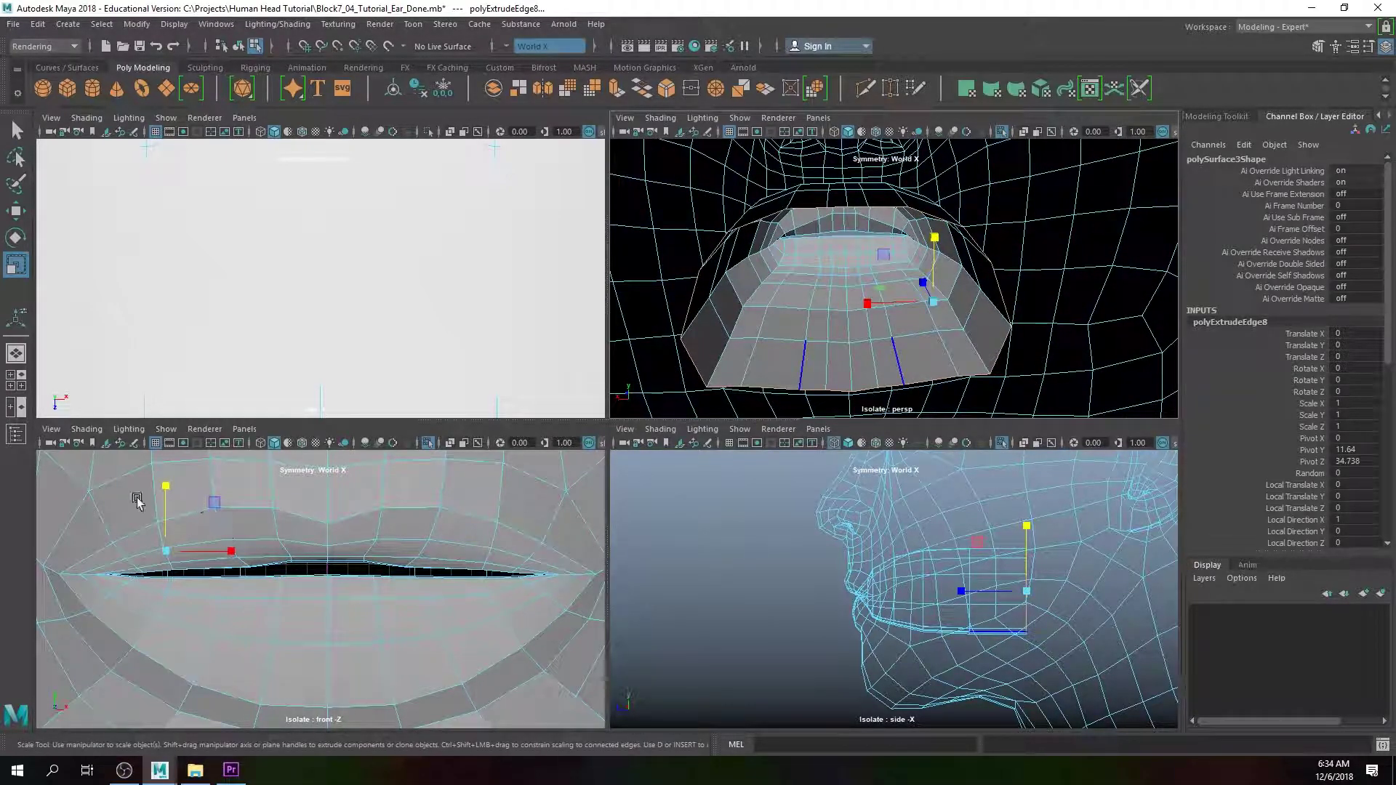
{"action": "key", "text": "w"}
{"action": "key", "text": "d"}
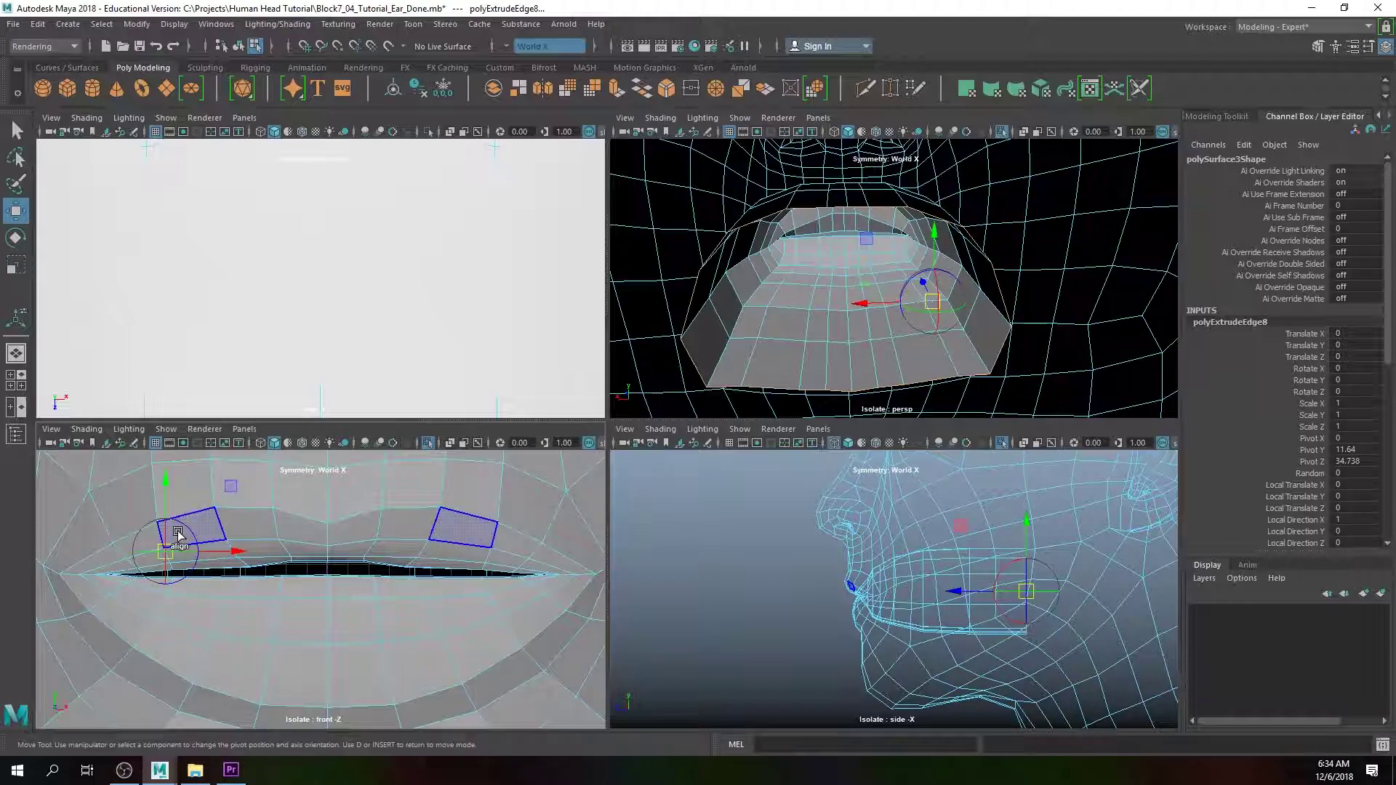
{"action": "key", "text": "v"}
{"action": "left_click_drag", "start_coordinate": [213, 553], "coordinate": [374, 553]}
{"action": "key", "text": "d"}
{"action": "key", "text": "r"}
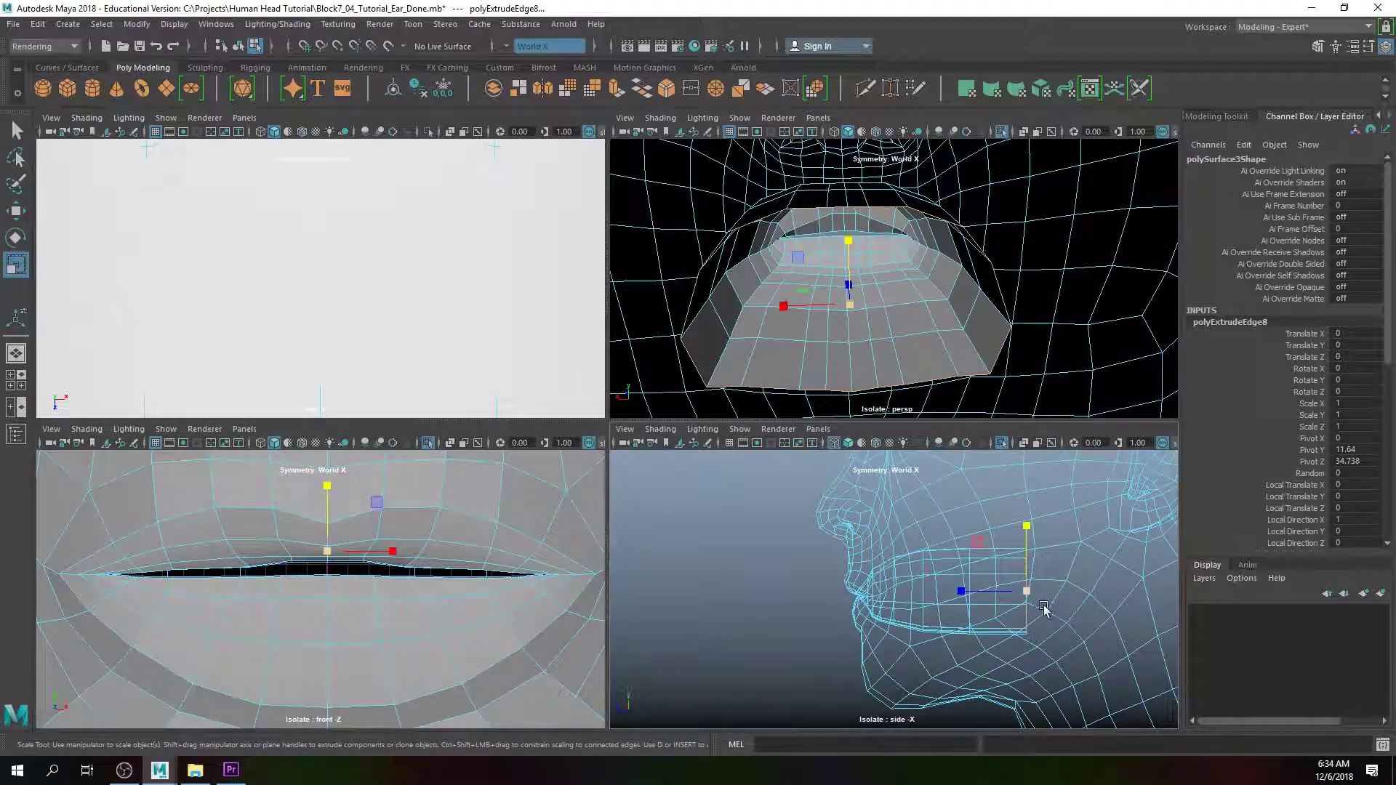
{"action": "left_click_drag", "start_coordinate": [1029, 592], "coordinate": [1015, 592]}
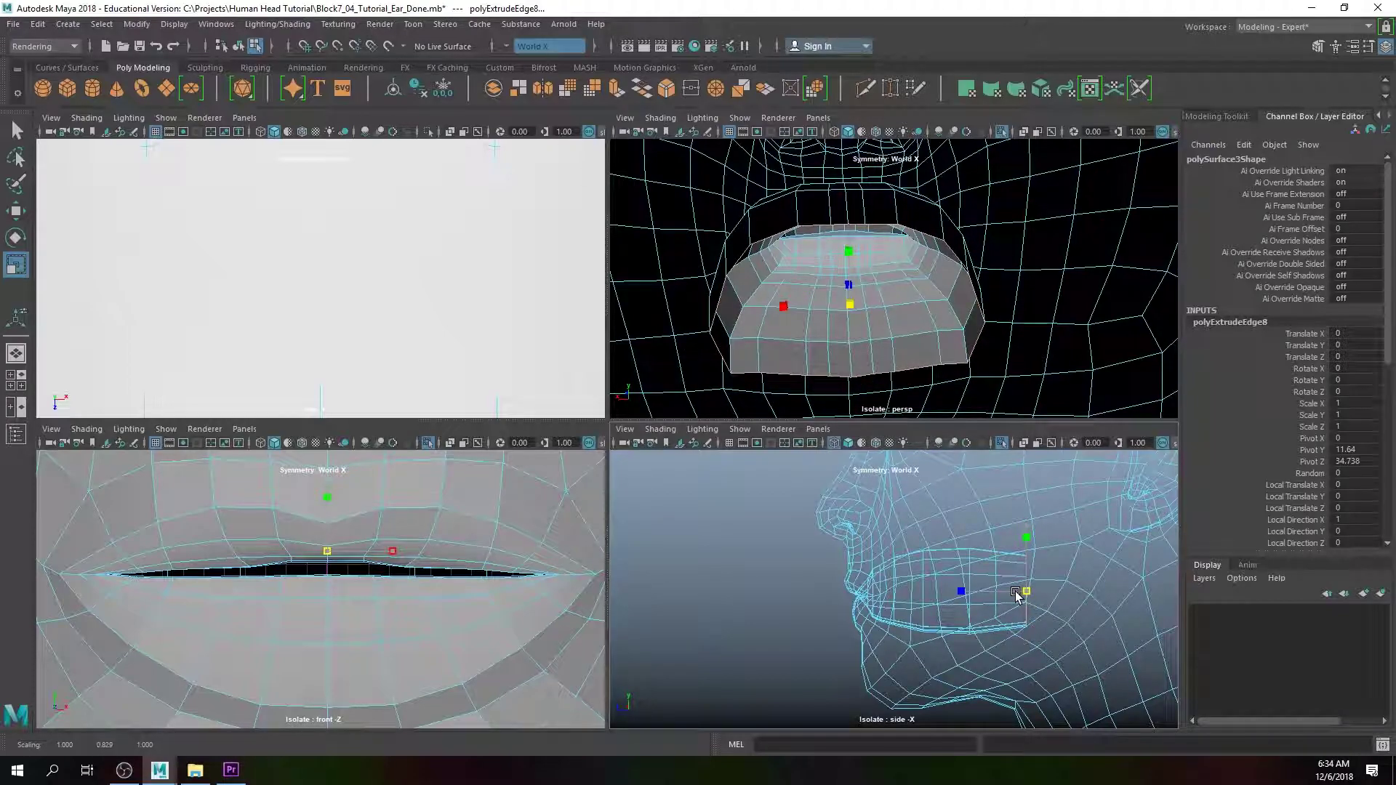
Step: Tilt the rear border loop in the side view and lower it slightly towards the throat
{"action": "key", "text": "e"}
{"action": "left_click_drag", "start_coordinate": [1007, 530], "coordinate": [1021, 533]}
{"action": "key", "text": "w"}
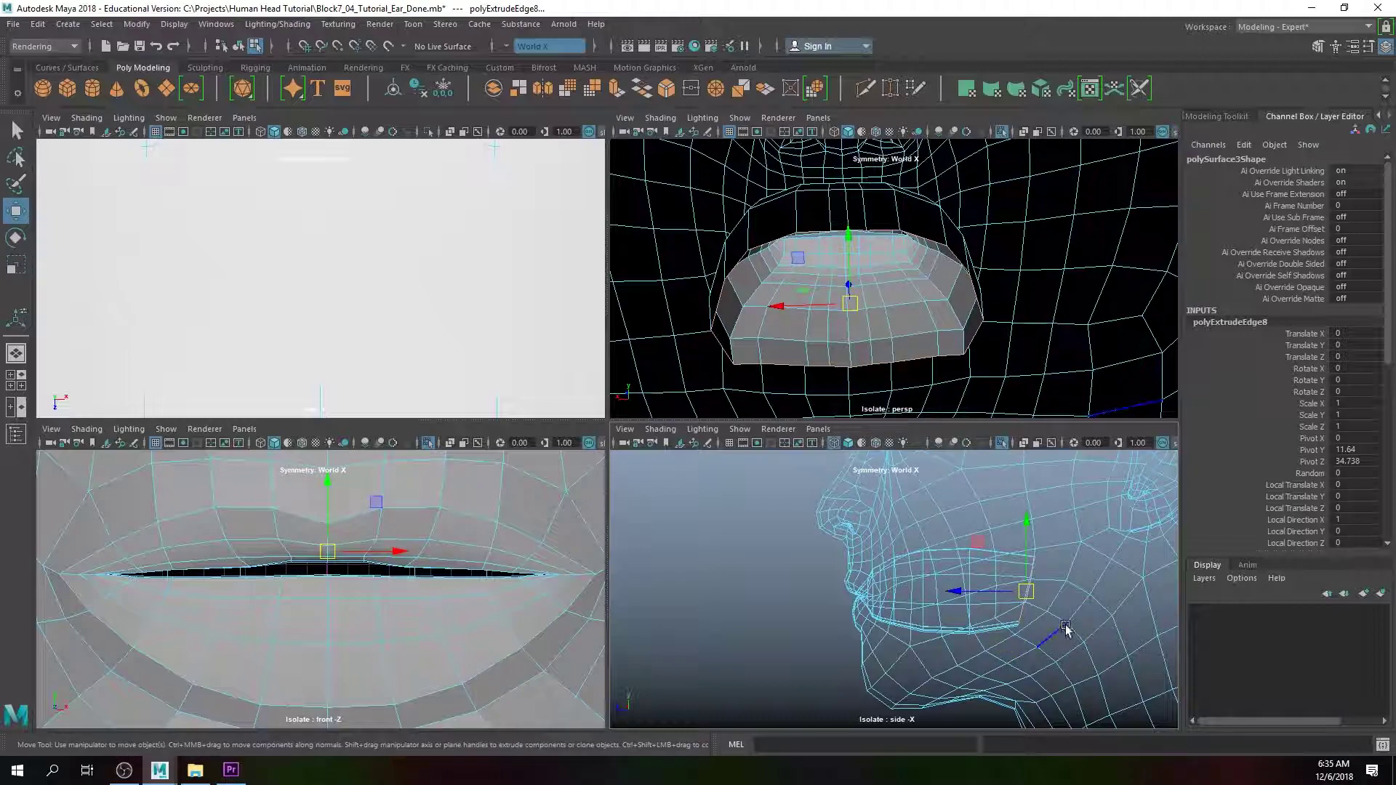
{"action": "left_click_drag", "start_coordinate": [1028, 589], "coordinate": [1031, 614]}
Step: Extrude the tilted rear loop backward and downward to start the throat, refining the new loop's position
{"action": "middle_click_drag", "start_coordinate": [1032, 614], "coordinate": [994, 551], "text": "alt"}
{"action": "key", "text": "ctrl+e"}
{"action": "key", "text": "w"}
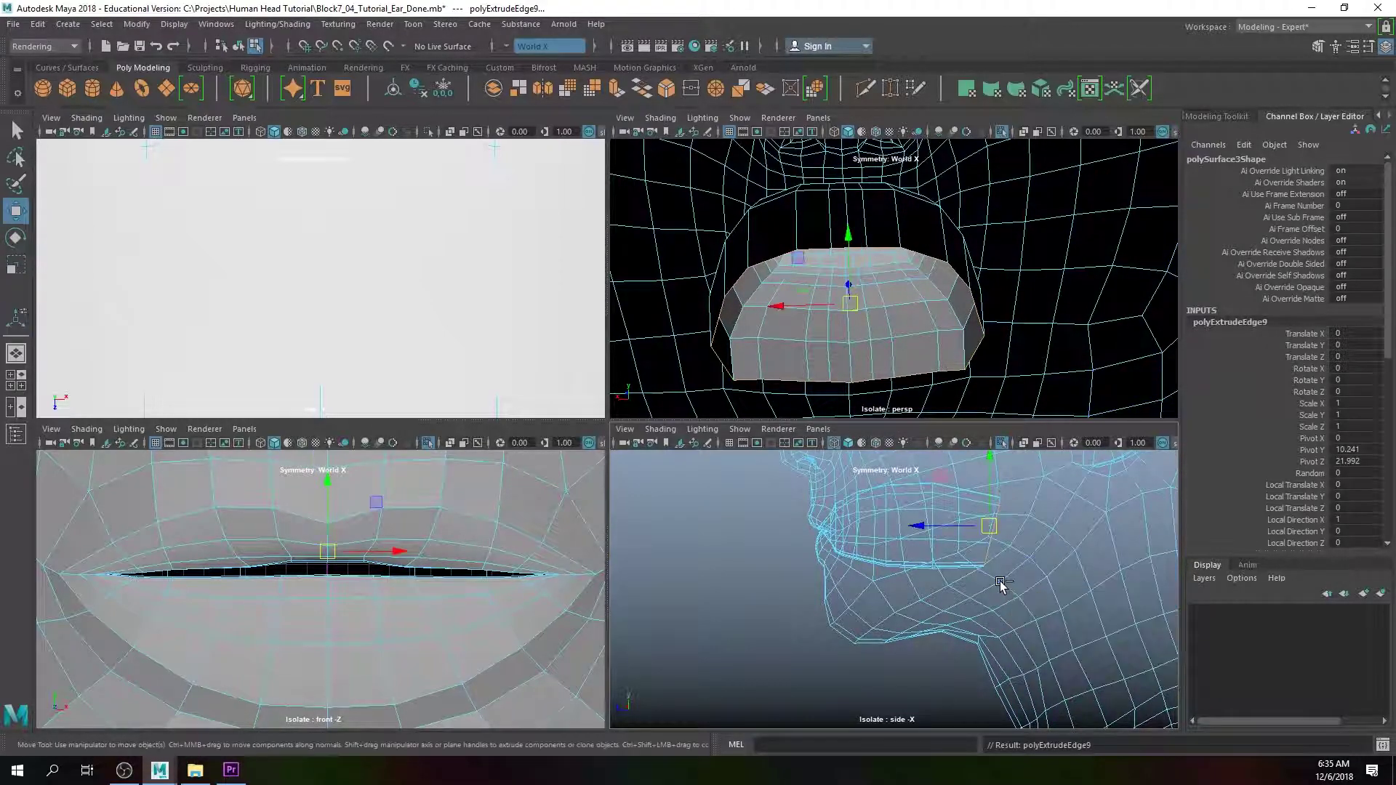
{"action": "left_click_drag", "start_coordinate": [993, 538], "coordinate": [1036, 548]}
{"action": "middle_click_drag", "start_coordinate": [935, 375], "coordinate": [907, 306], "text": "alt"}
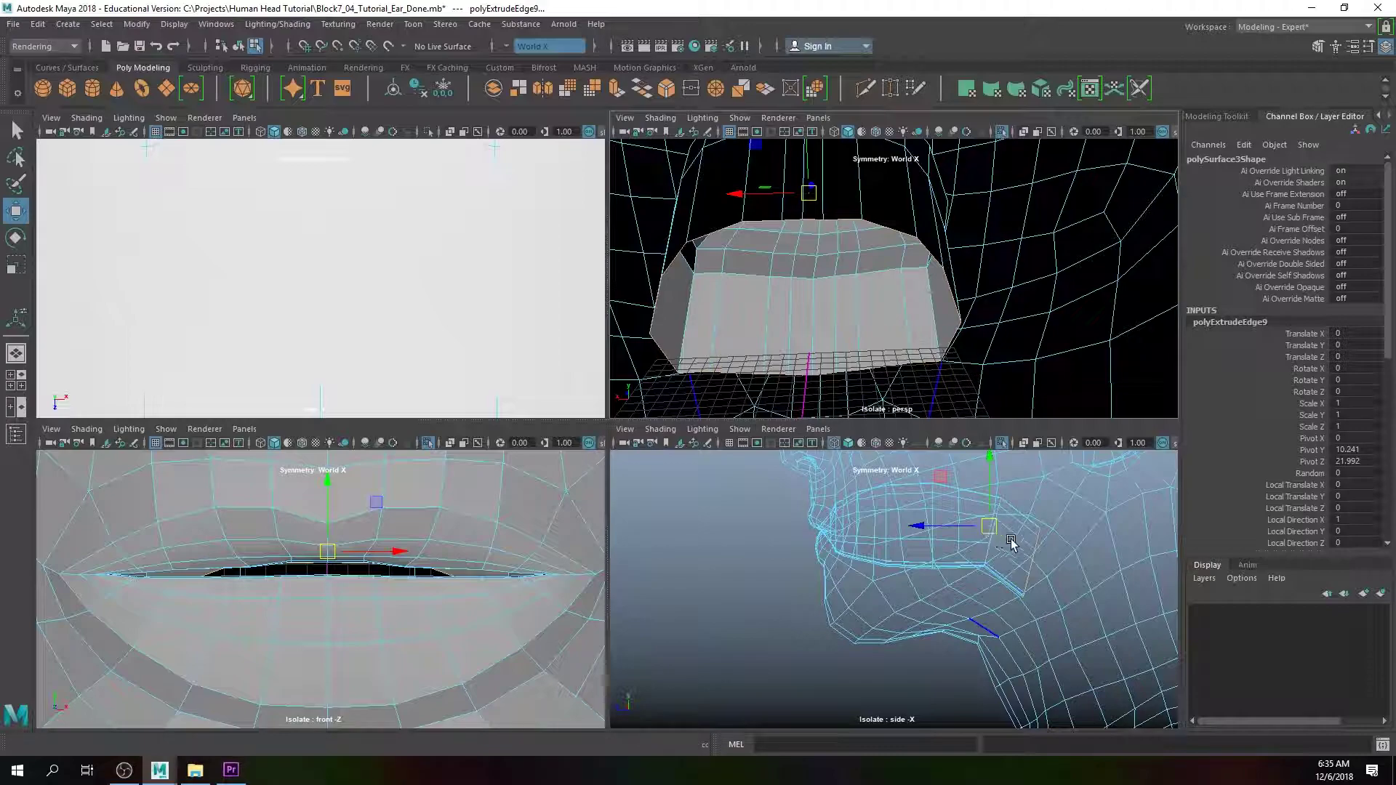
{"action": "key", "text": "e"}
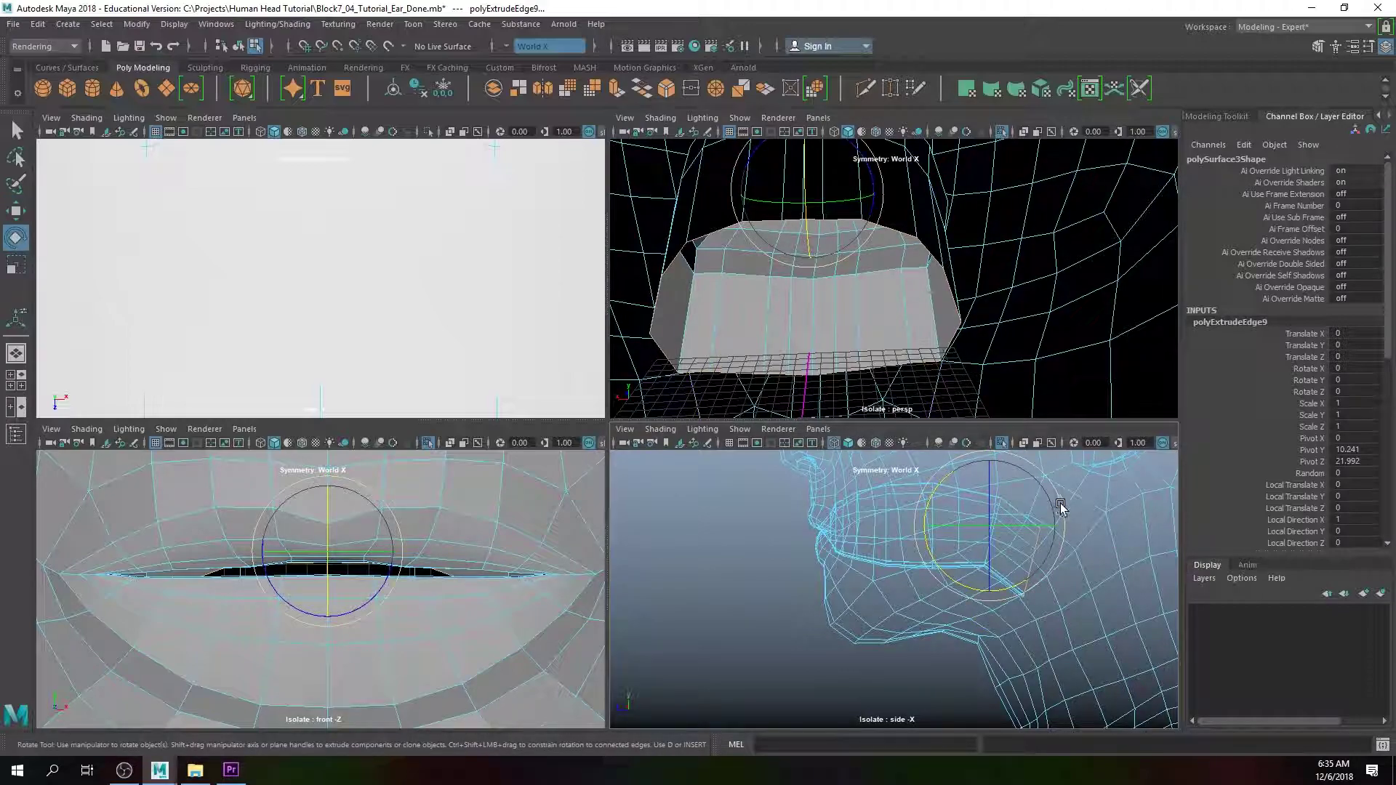
{"action": "key", "text": "w"}
{"action": "left_click_drag", "start_coordinate": [993, 526], "coordinate": [1001, 527]}
Step: Reset the Scale tool's pivot onto the new throat border loop
{"action": "key", "text": "r"}
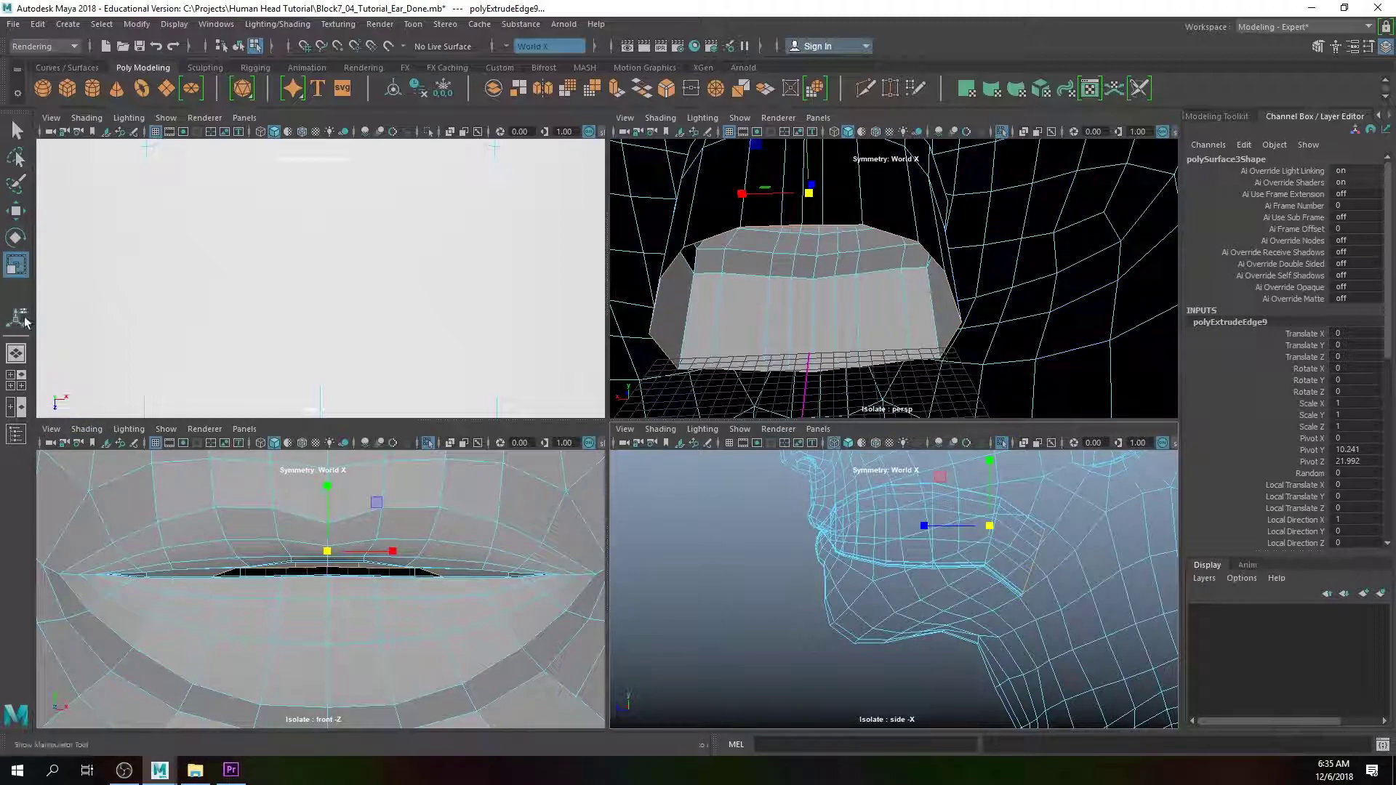
{"action": "double_click", "coordinate": [16, 264]}
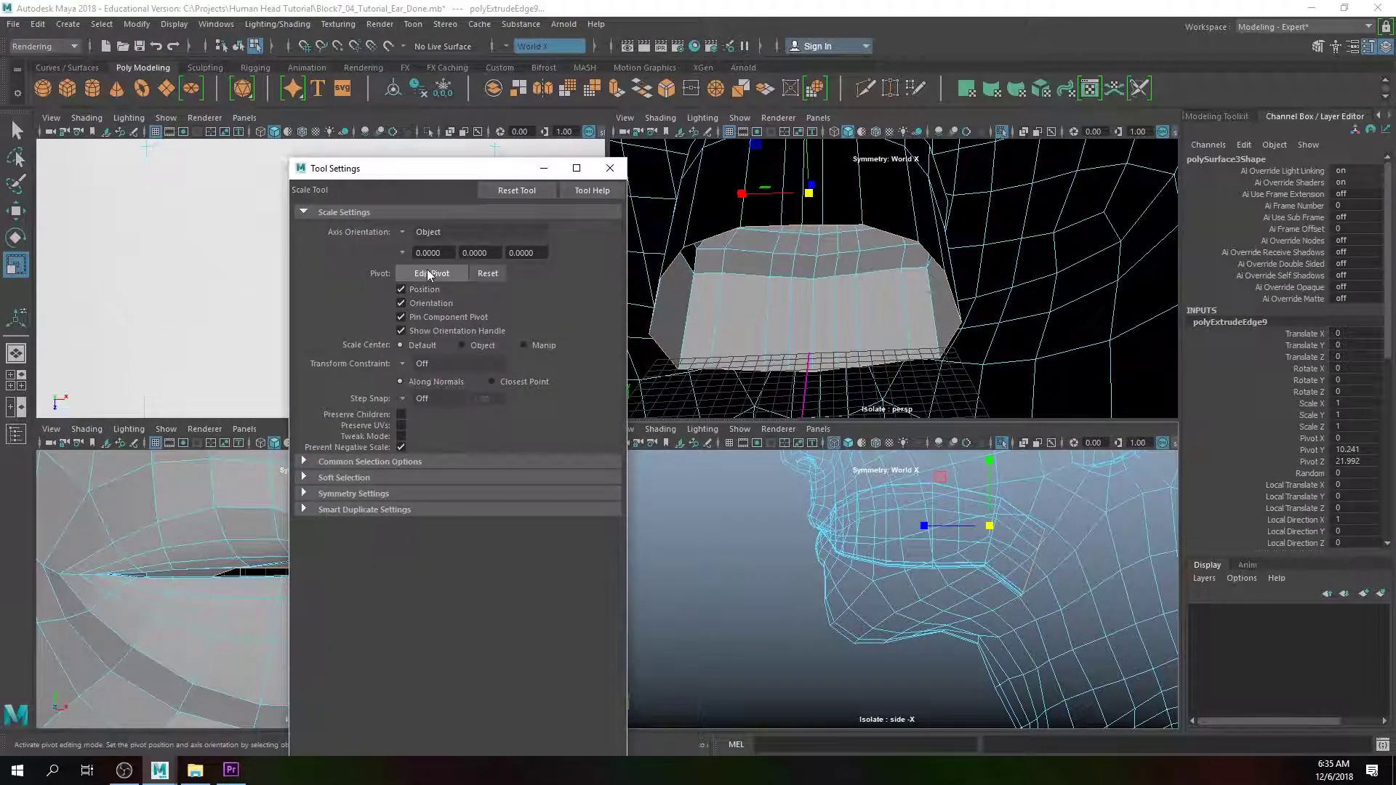
{"action": "left_click", "coordinate": [487, 273]}
{"action": "left_click", "coordinate": [609, 169]}
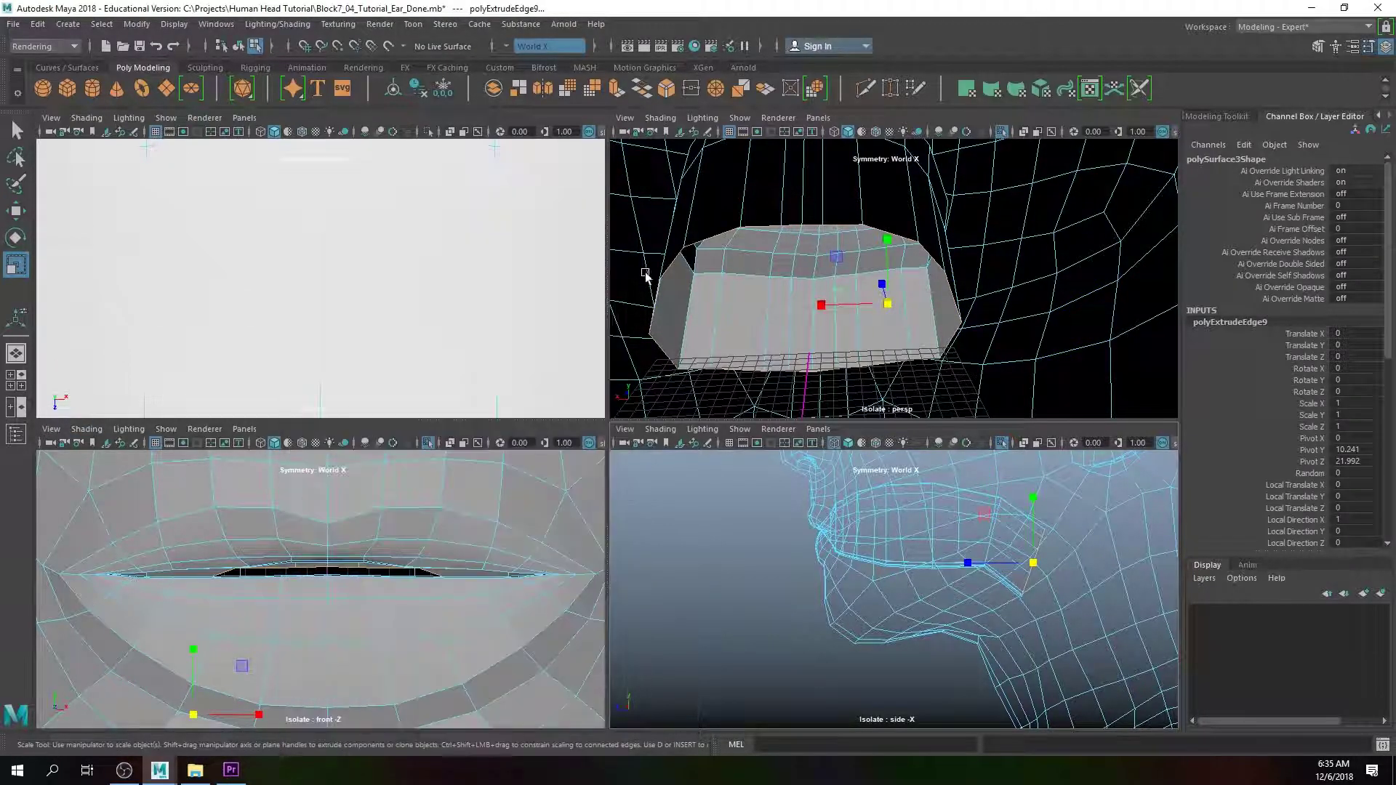
Step: Snap the throat loop's pivot to the symmetry line in the front view and shrink the loop uniformly
{"action": "middle_click_drag", "start_coordinate": [538, 618], "coordinate": [433, 567], "text": "alt"}
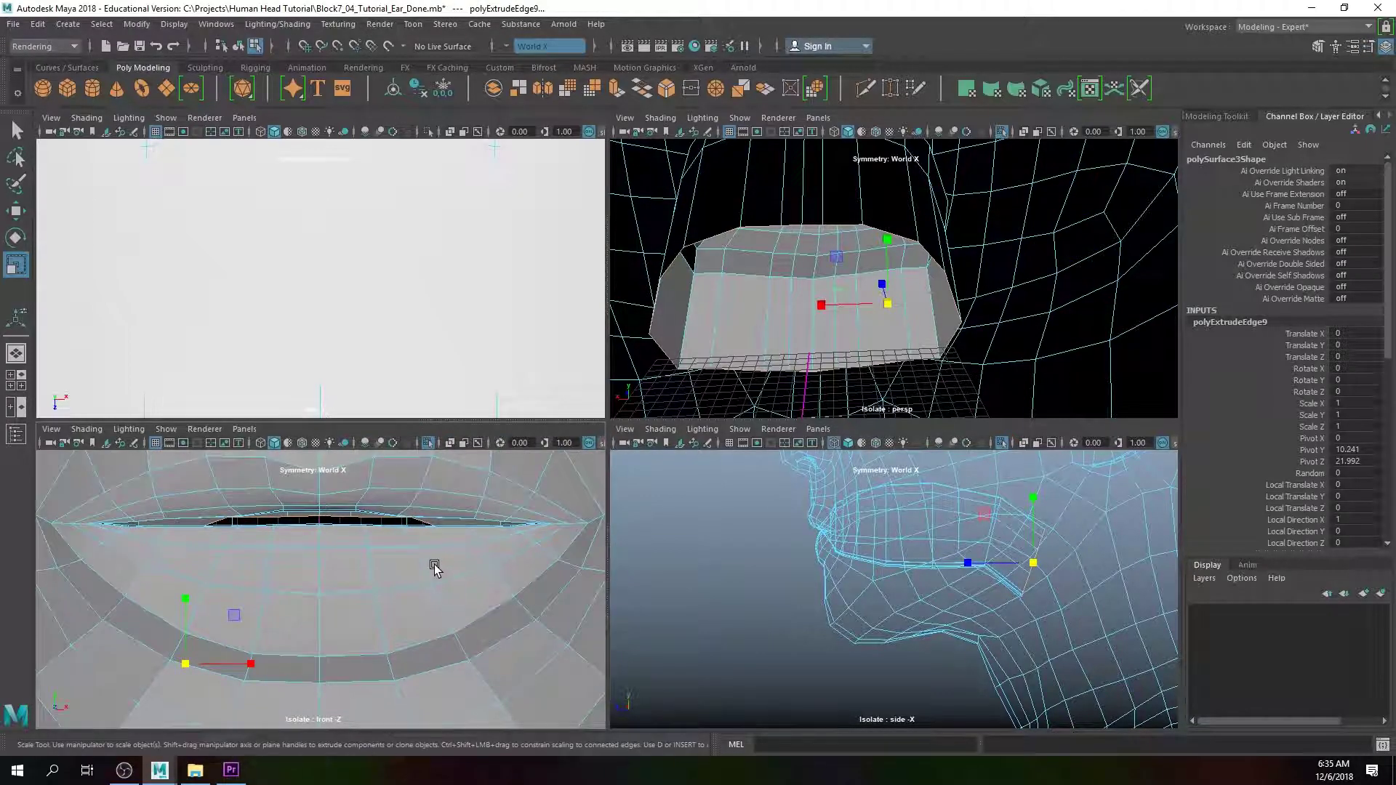
{"action": "key", "text": "w"}
{"action": "key", "text": "d"}
{"action": "key", "text": "v"}
{"action": "left_click_drag", "start_coordinate": [253, 666], "coordinate": [320, 663]}
{"action": "key", "text": "d"}
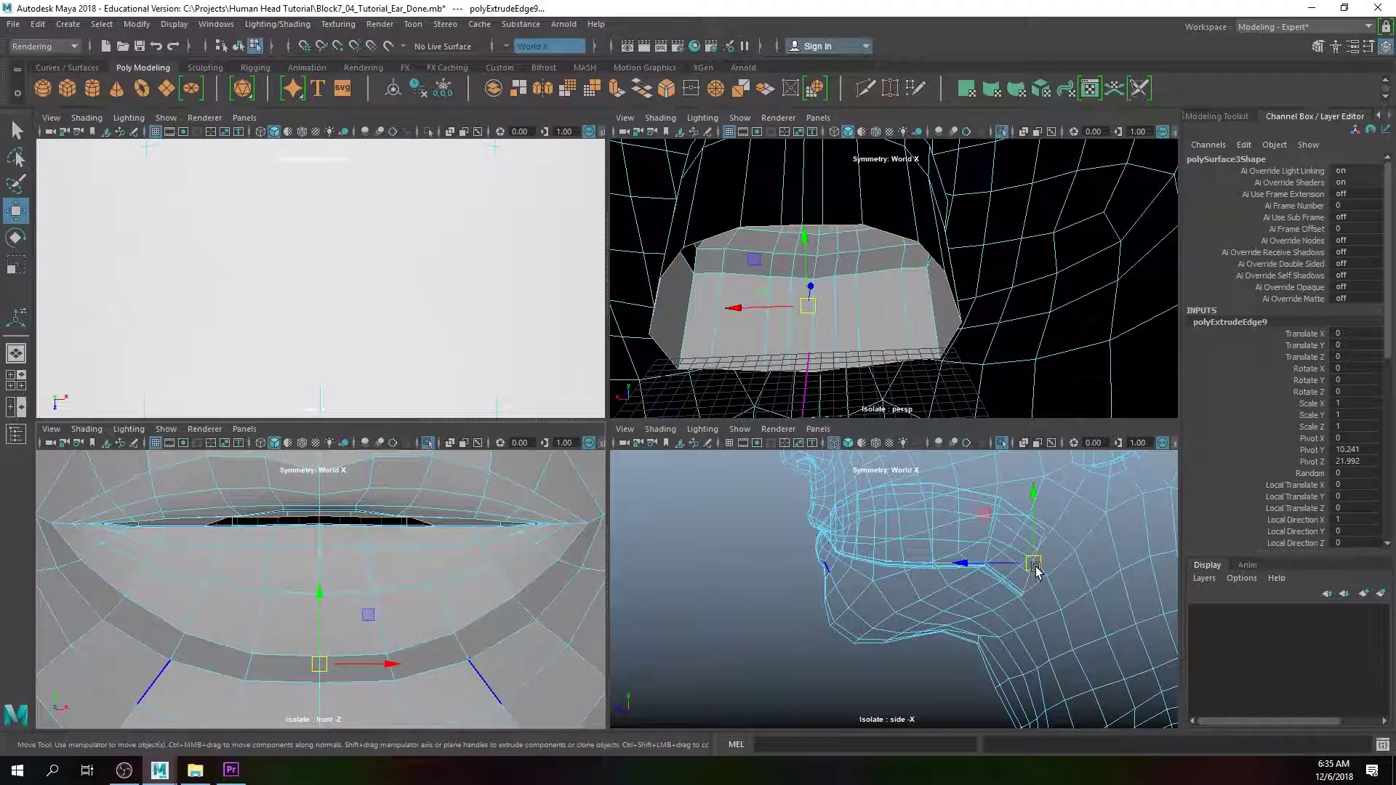
{"action": "key", "text": "r"}
{"action": "left_click_drag", "start_coordinate": [1033, 564], "coordinate": [1028, 566]}
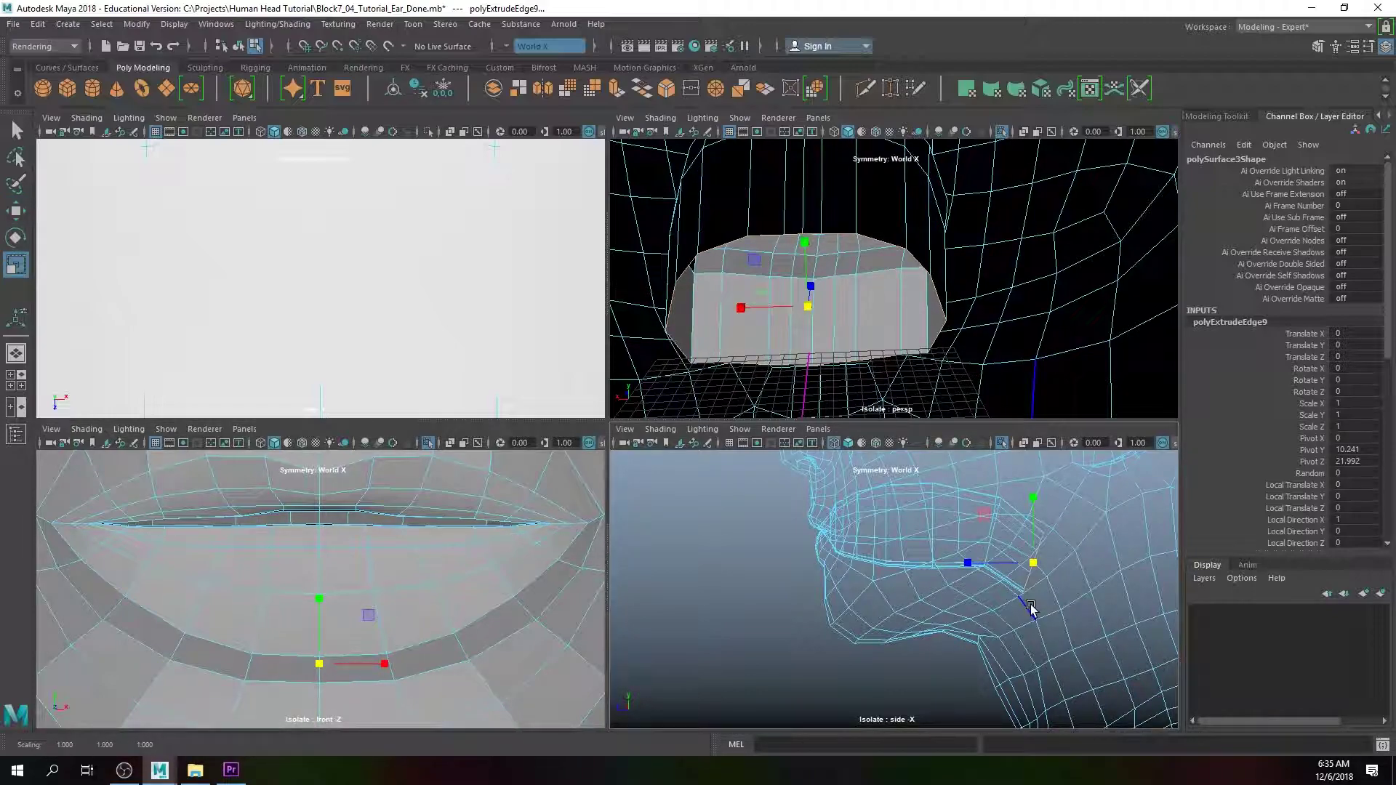
Step: Extrude the throat border further down and back, then rotate and reposition the new loop to follow the throat's curve
{"action": "key", "text": "w"}
{"action": "left_click_drag", "start_coordinate": [1034, 565], "coordinate": [1071, 615]}
{"action": "key", "text": "e"}
{"action": "left_click_drag", "start_coordinate": [1099, 530], "coordinate": [1106, 547]}
{"action": "key", "text": "w"}
{"action": "mouse_move", "coordinate": [1036, 590]}
{"action": "left_mouse_down"}
{"action": "mouse_move", "coordinate": [1037, 565]}
{"action": "mouse_move", "coordinate": [1051, 571]}
{"action": "left_mouse_up"}
Step: Return the head mesh to object mode in the enlarged perspective view and activate Quad Draw on it
{"action": "mouse_move", "coordinate": [880, 338]}
{"action": "middle_mouse_down", "text": "alt"}
{"action": "mouse_move", "coordinate": [875, 316]}
{"action": "mouse_move", "coordinate": [872, 351]}
{"action": "middle_mouse_up", "text": "alt"}
{"action": "scroll", "coordinate": [872, 352], "scroll_direction": "up", "scroll_amount": 5}
{"action": "scroll", "coordinate": [910, 272], "scroll_direction": "down", "scroll_amount": 2}
{"action": "middle_click_drag", "start_coordinate": [910, 272], "coordinate": [963, 337], "text": "alt"}
{"action": "key", "text": "space"}
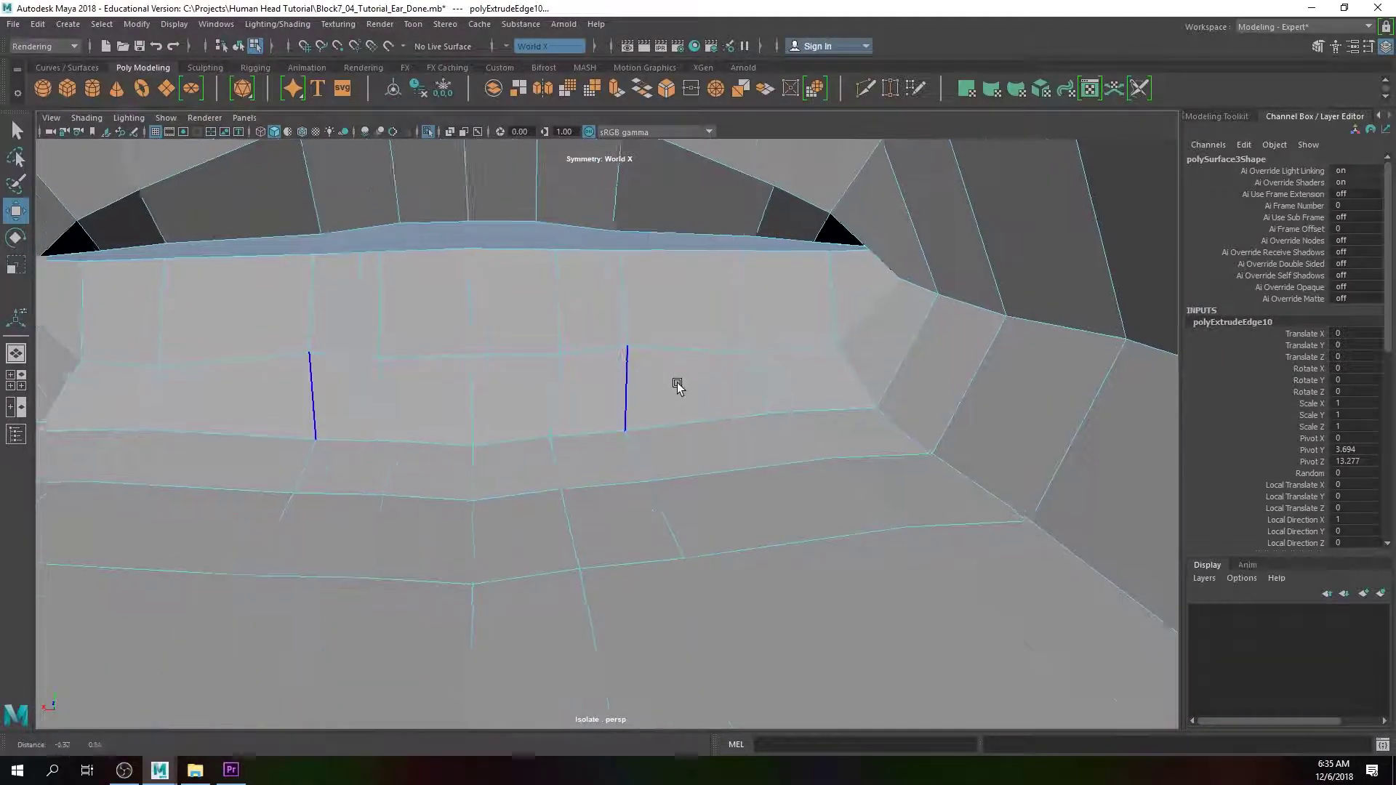
{"action": "scroll", "coordinate": [690, 396], "scroll_direction": "down", "scroll_amount": 2}
{"action": "right_click_drag", "start_coordinate": [699, 370], "coordinate": [730, 393]}
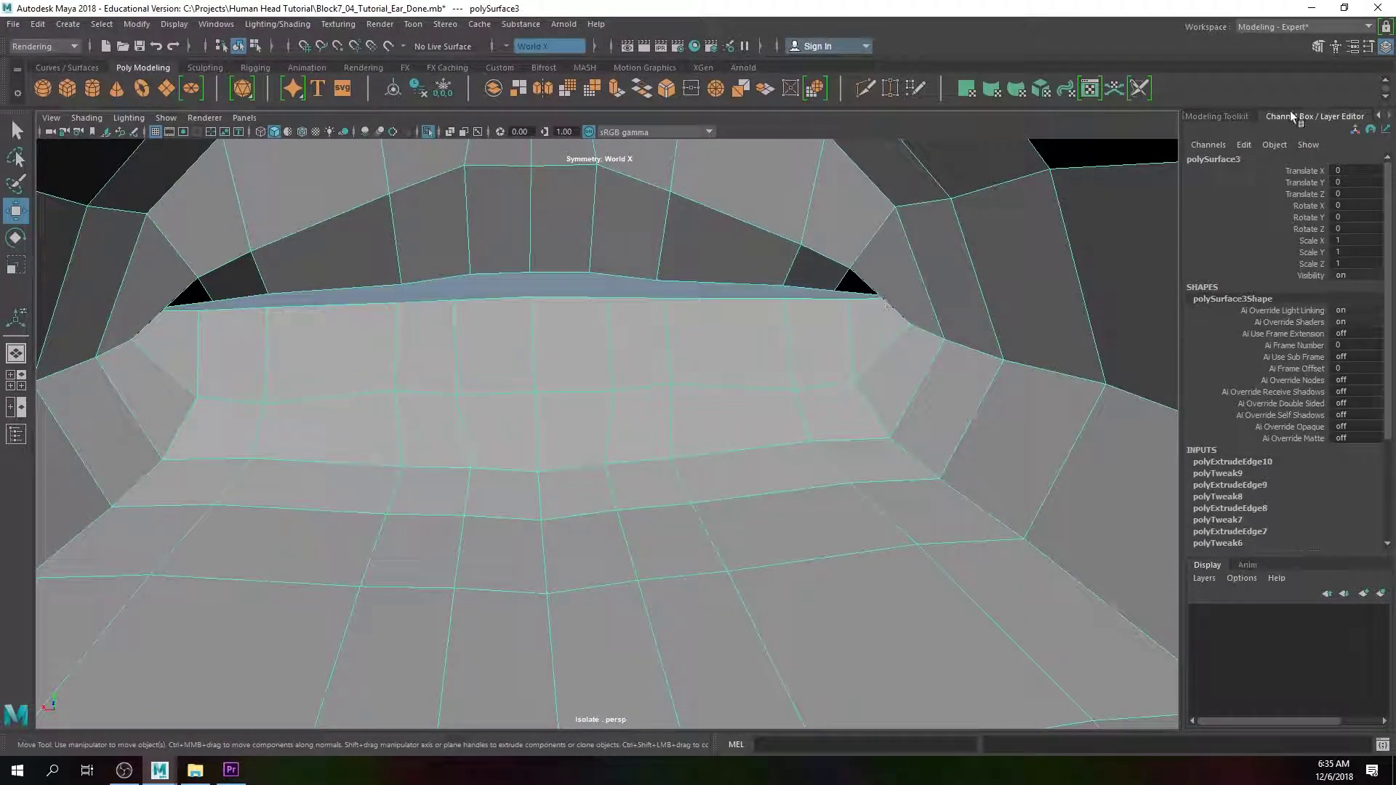
{"action": "left_click", "coordinate": [1318, 45]}
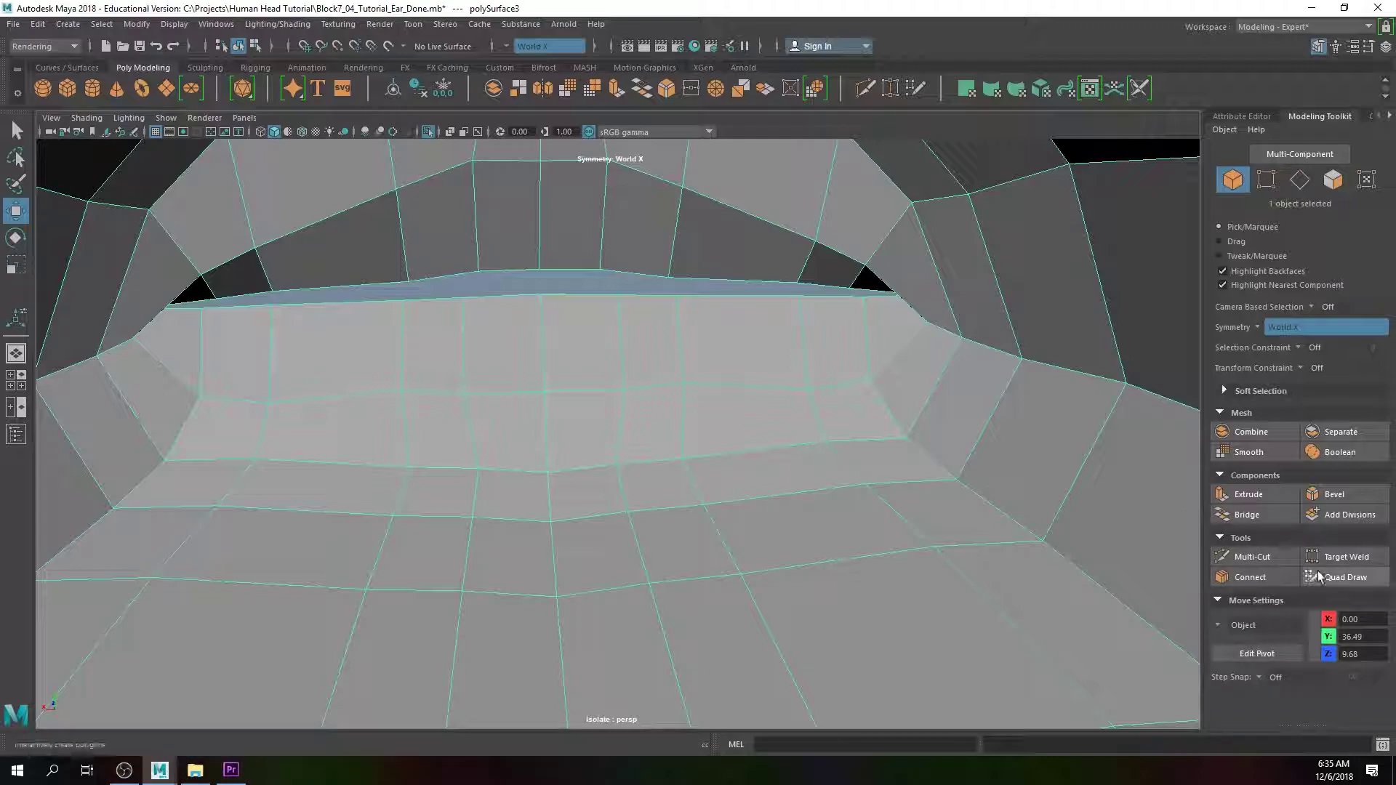
{"action": "left_click", "coordinate": [1336, 577]}
Step: Move the vertex at the inner corner of the mouth slightly outward to open up the corner
{"action": "middle_click_drag", "start_coordinate": [488, 389], "coordinate": [528, 402], "text": "alt"}
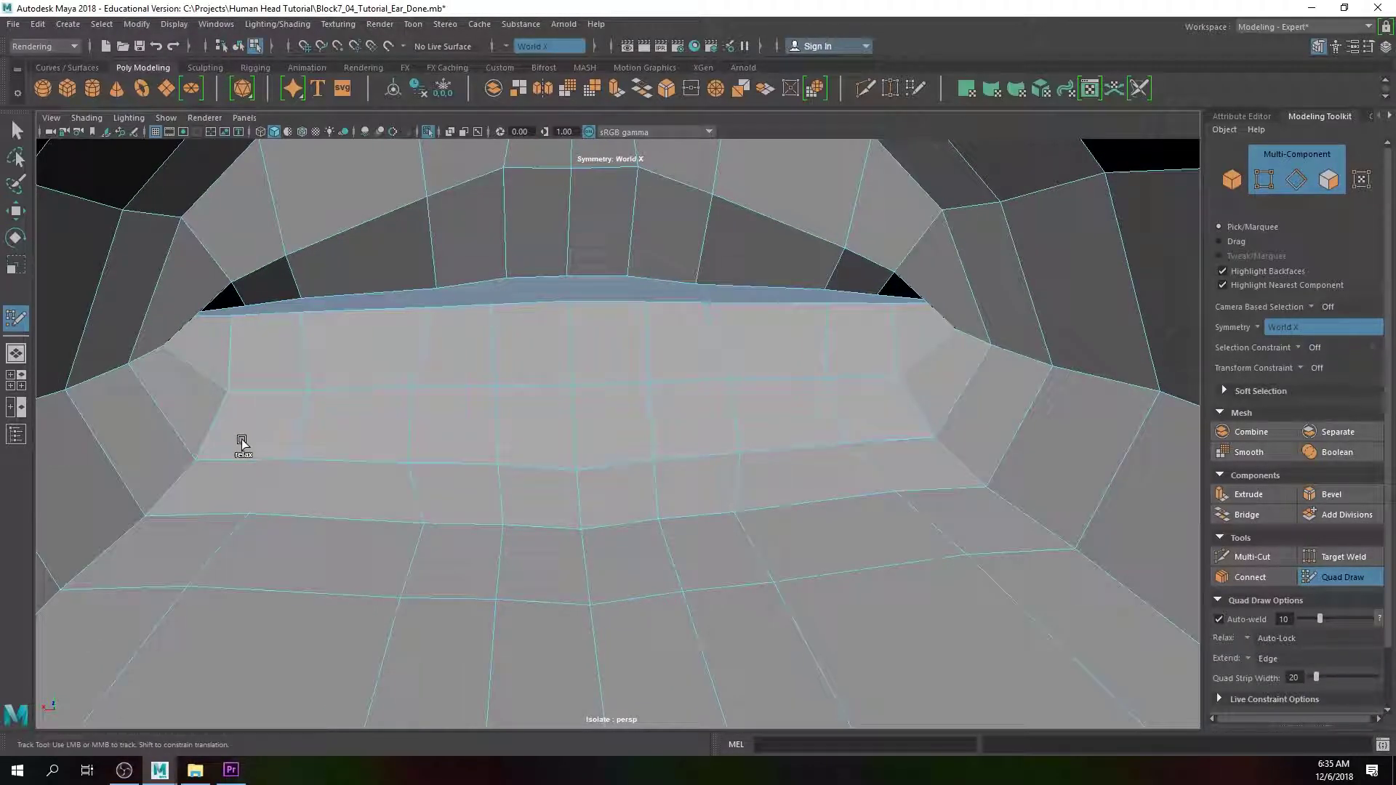
{"action": "left_click_drag", "start_coordinate": [386, 433], "coordinate": [318, 429], "text": "alt"}
{"action": "right_click_drag", "start_coordinate": [318, 429], "coordinate": [586, 494], "text": "alt"}
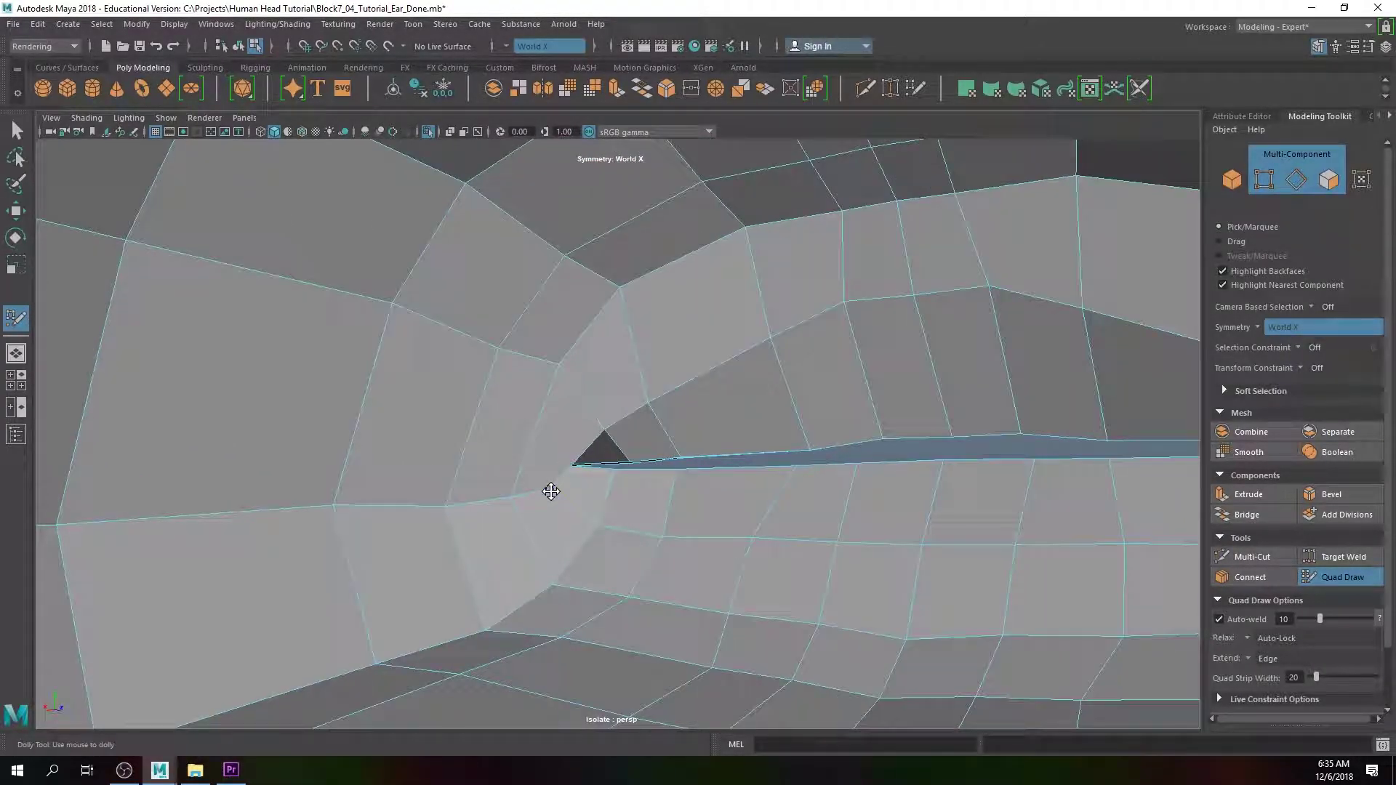
{"action": "left_click_drag", "start_coordinate": [553, 473], "coordinate": [551, 466]}
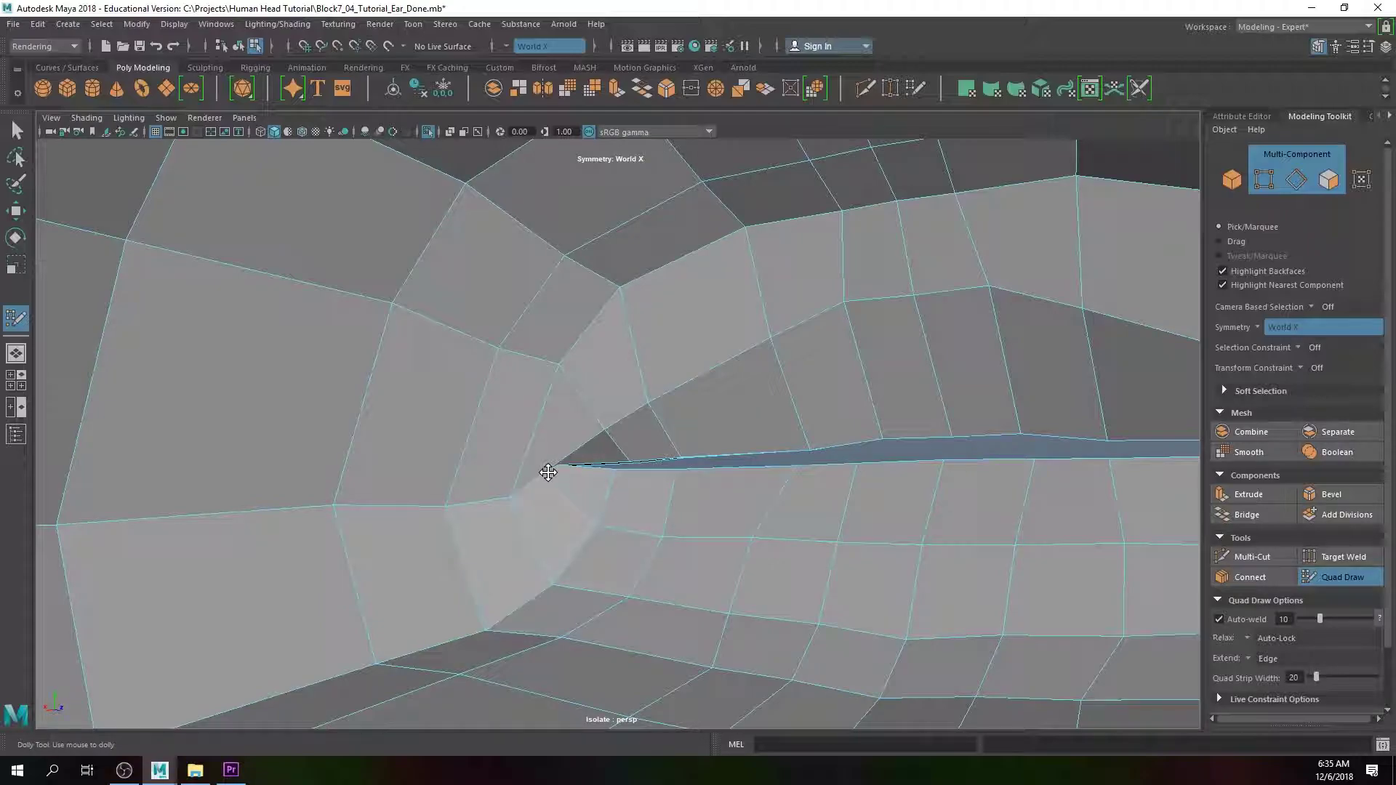
Step: Try relaxing the vertices just above the inner mouth corner, and undo that relax
{"action": "right_click_drag", "start_coordinate": [635, 485], "coordinate": [588, 488], "text": "alt"}
{"action": "middle_click_drag", "start_coordinate": [588, 489], "coordinate": [615, 488], "text": "alt"}
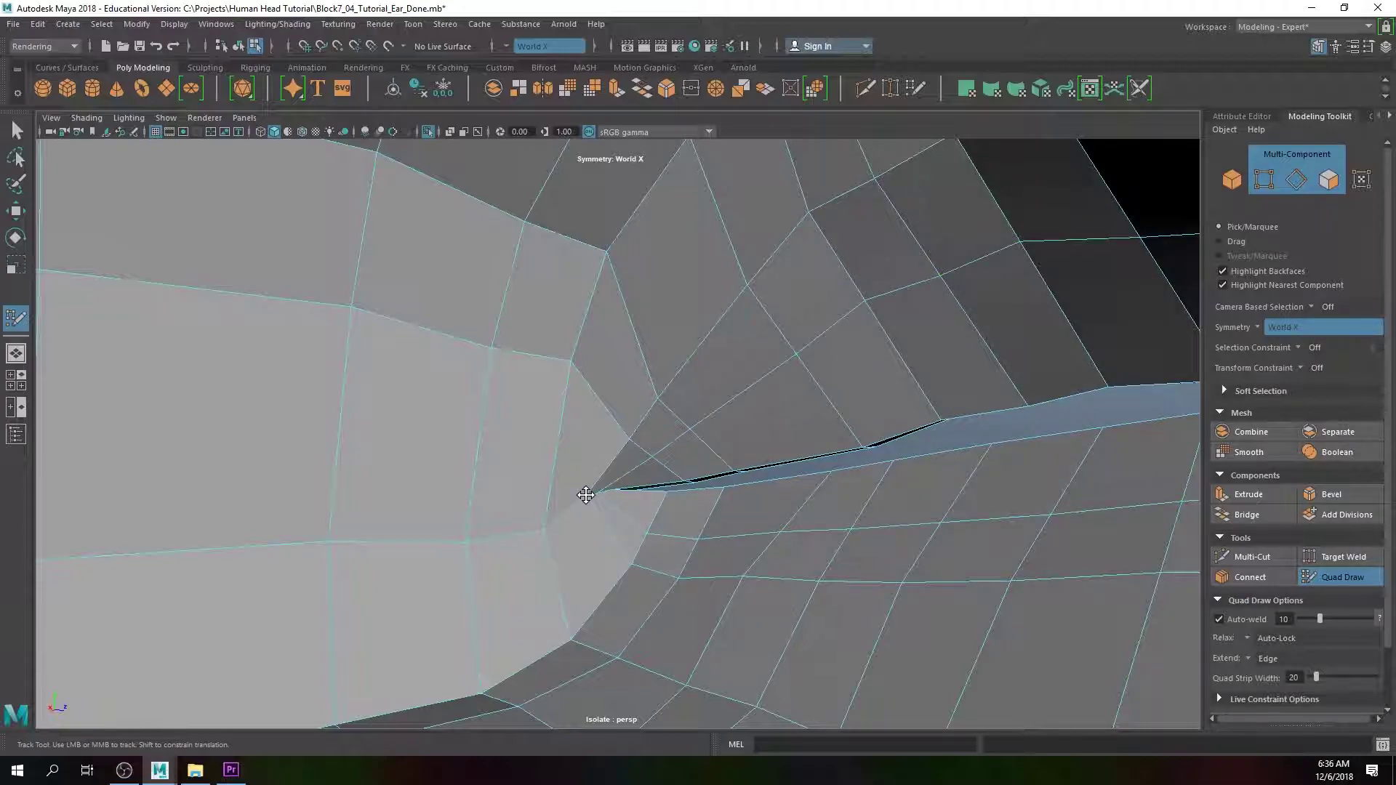
{"action": "mouse_move", "coordinate": [588, 452]}
{"action": "left_mouse_down", "text": "shift"}
{"action": "mouse_move", "coordinate": [639, 383]}
{"action": "mouse_move", "coordinate": [589, 407]}
{"action": "left_mouse_up", "text": "shift"}
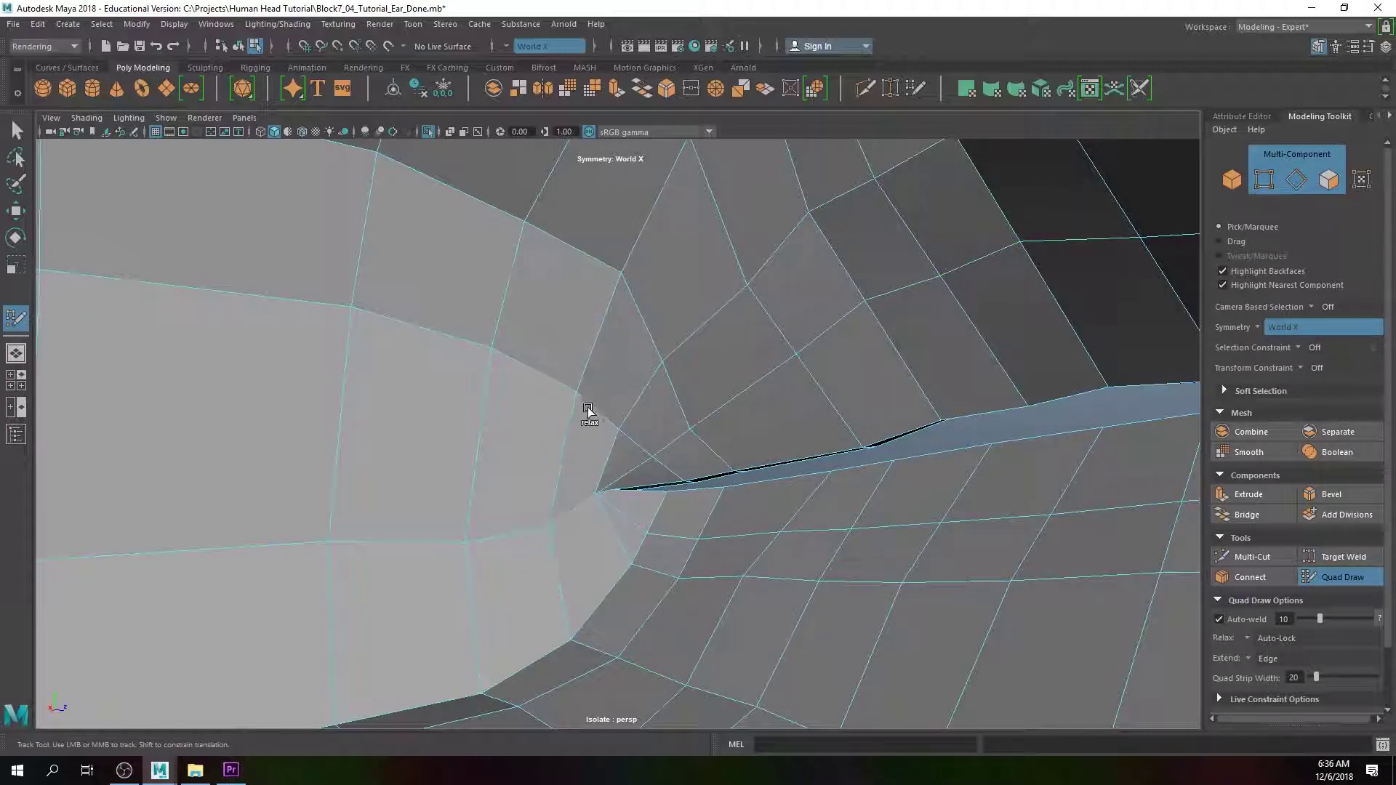
{"action": "key", "text": "ctrl+z"}
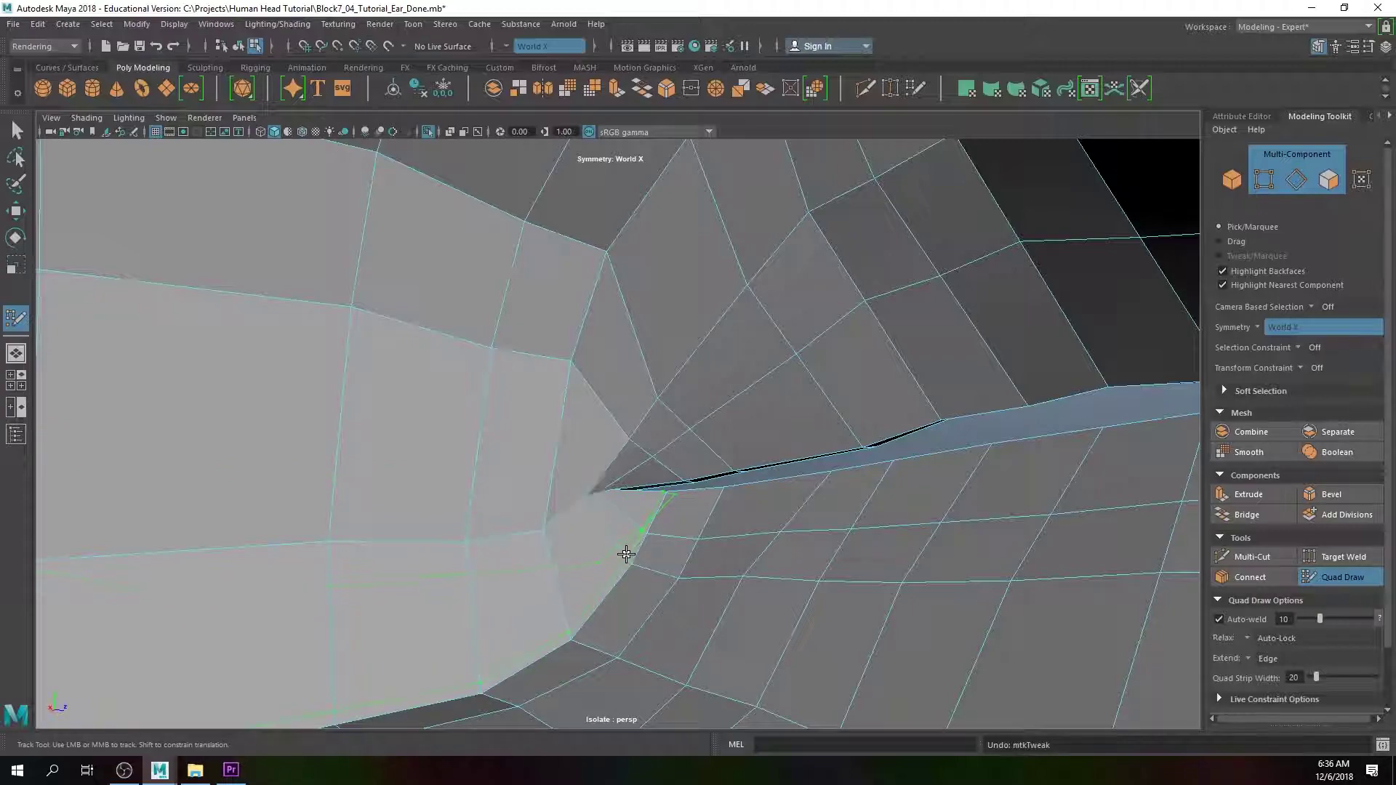
Step: Relax the edge loops behind the upper lip, from the middle out toward the mouth corner
{"action": "left_click_drag", "start_coordinate": [618, 472], "coordinate": [575, 519], "text": "alt"}
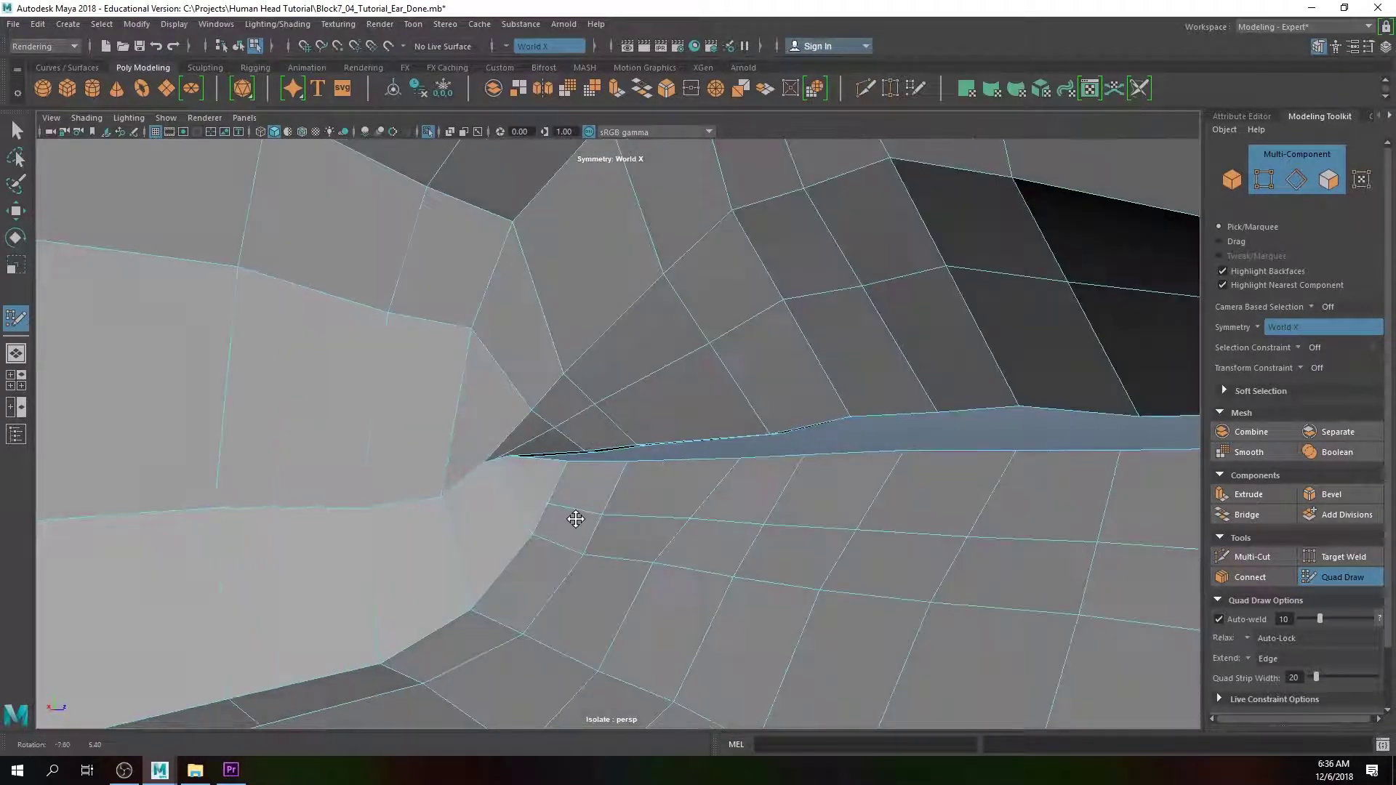
{"action": "scroll", "coordinate": [573, 483], "scroll_direction": "up", "scroll_amount": 5}
{"action": "scroll", "coordinate": [552, 474], "scroll_direction": "down", "scroll_amount": 6}
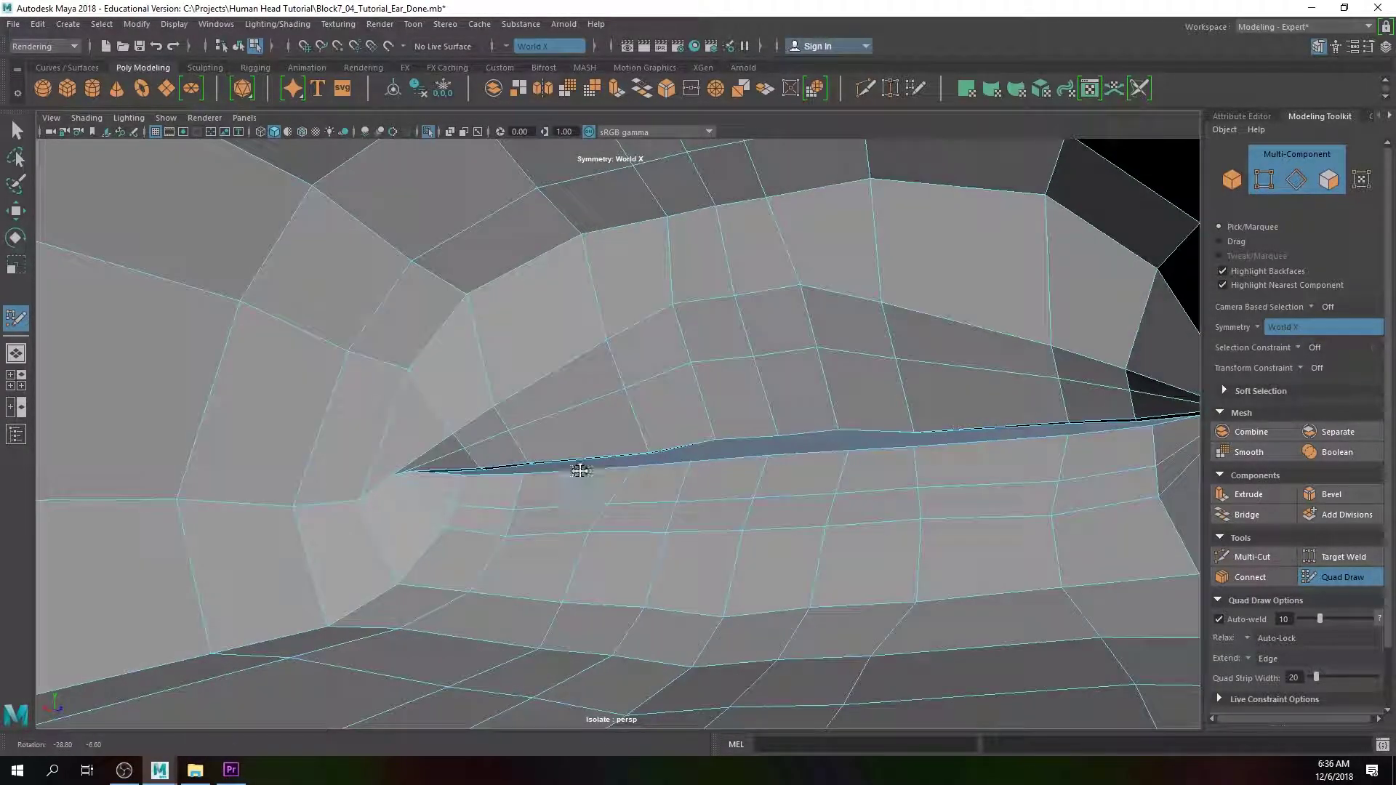
{"action": "left_click_drag", "start_coordinate": [702, 255], "coordinate": [693, 294], "text": "shift"}
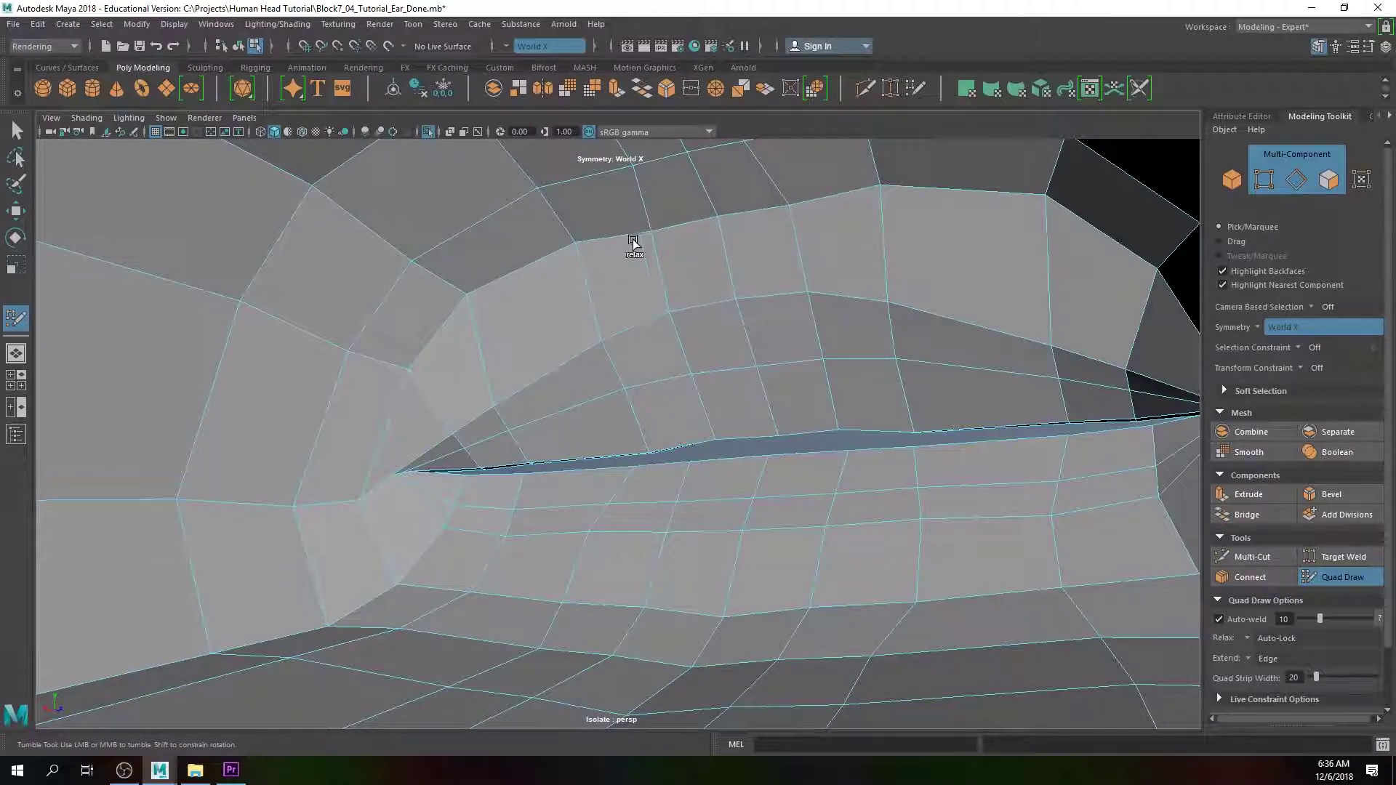
{"action": "left_click_drag", "start_coordinate": [645, 243], "coordinate": [399, 296], "text": "shift"}
Step: Relax the edge loops across the roof and upper sides of the mouth cavity to even out their spacing
{"action": "mouse_move", "coordinate": [362, 414]}
{"action": "left_mouse_down", "text": "alt"}
{"action": "mouse_move", "coordinate": [424, 492]}
{"action": "mouse_move", "coordinate": [449, 583]}
{"action": "mouse_move", "coordinate": [398, 570]}
{"action": "mouse_move", "coordinate": [586, 617]}
{"action": "left_mouse_up", "text": "alt"}
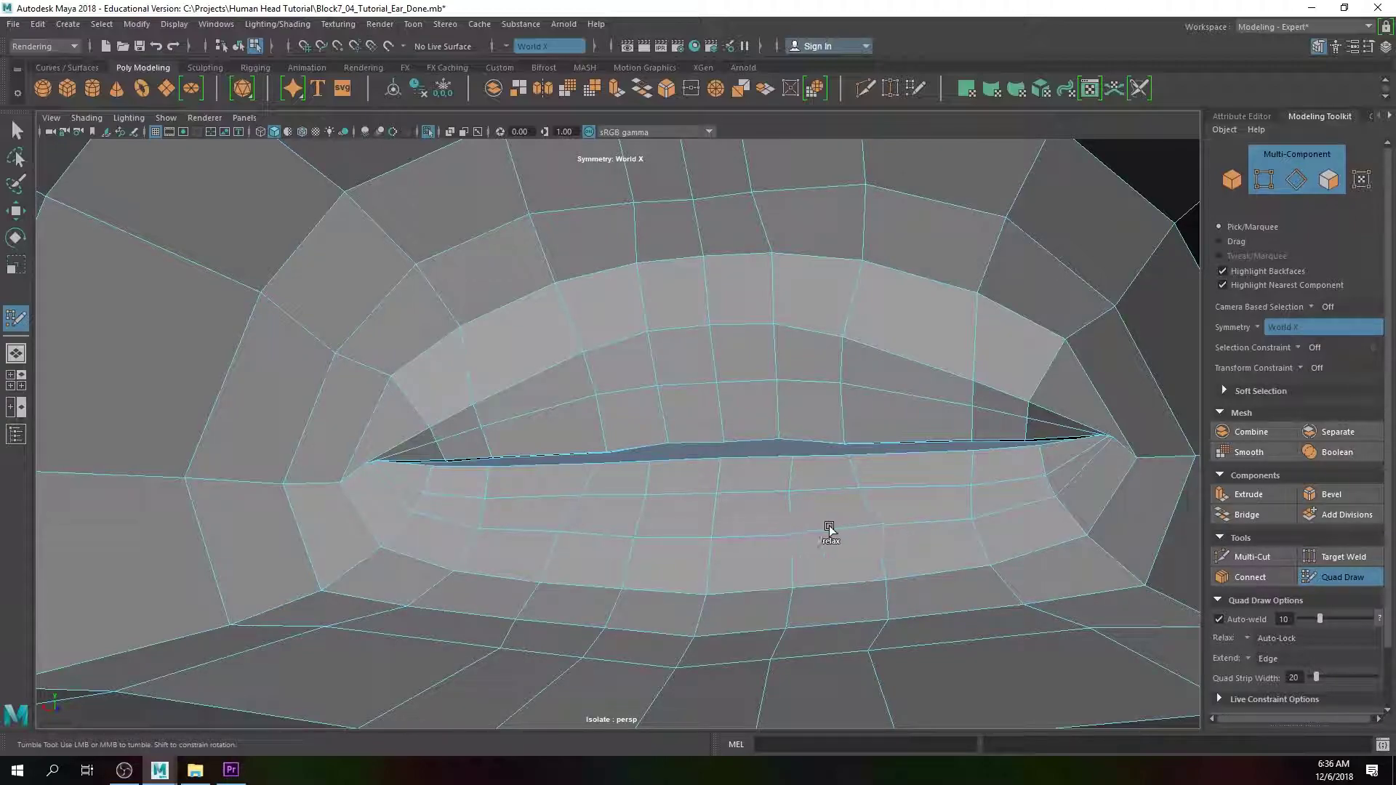
{"action": "right_click_drag", "start_coordinate": [890, 522], "coordinate": [851, 529], "text": "alt"}
{"action": "mouse_move", "coordinate": [851, 530]}
{"action": "left_mouse_down", "text": "alt"}
{"action": "mouse_move", "coordinate": [757, 551]}
{"action": "mouse_move", "coordinate": [800, 523]}
{"action": "mouse_move", "coordinate": [487, 596]}
{"action": "mouse_move", "coordinate": [141, 365]}
{"action": "mouse_move", "coordinate": [305, 211]}
{"action": "mouse_move", "coordinate": [735, 187]}
{"action": "mouse_move", "coordinate": [422, 283]}
{"action": "mouse_move", "coordinate": [552, 209]}
{"action": "mouse_move", "coordinate": [668, 195]}
{"action": "left_mouse_up", "text": "alt"}
{"action": "middle_click_drag", "start_coordinate": [806, 216], "coordinate": [816, 290], "text": "alt"}
{"action": "mouse_move", "coordinate": [536, 250]}
{"action": "left_mouse_down", "text": "shift"}
{"action": "mouse_move", "coordinate": [452, 218]}
{"action": "mouse_move", "coordinate": [639, 202]}
{"action": "left_mouse_up", "text": "shift"}
{"action": "scroll", "coordinate": [577, 295], "scroll_direction": "up", "scroll_amount": 5}
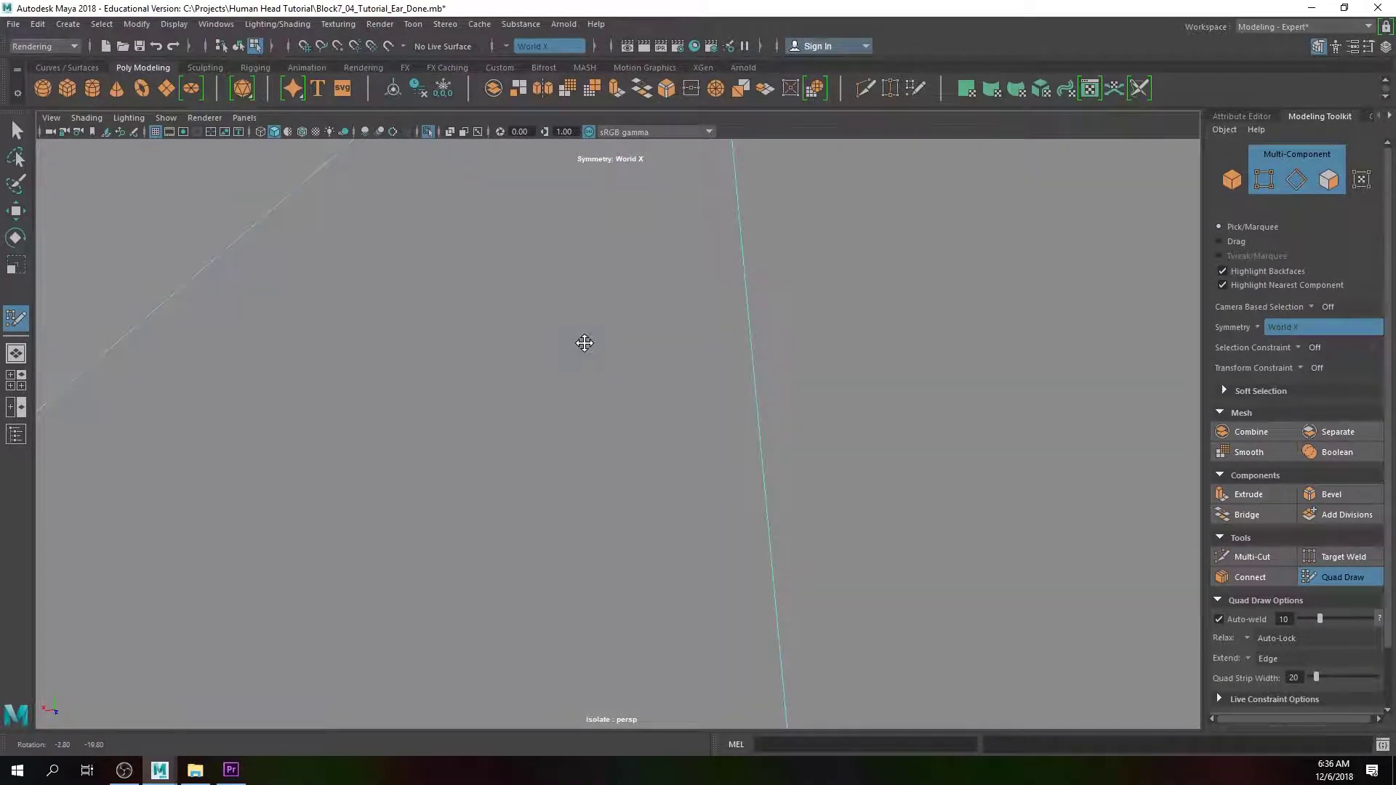
{"action": "scroll", "coordinate": [578, 333], "scroll_direction": "down", "scroll_amount": 5}
{"action": "left_click_drag", "start_coordinate": [600, 343], "coordinate": [668, 374], "text": "alt"}
{"action": "scroll", "coordinate": [645, 359], "scroll_direction": "down", "scroll_amount": 5}
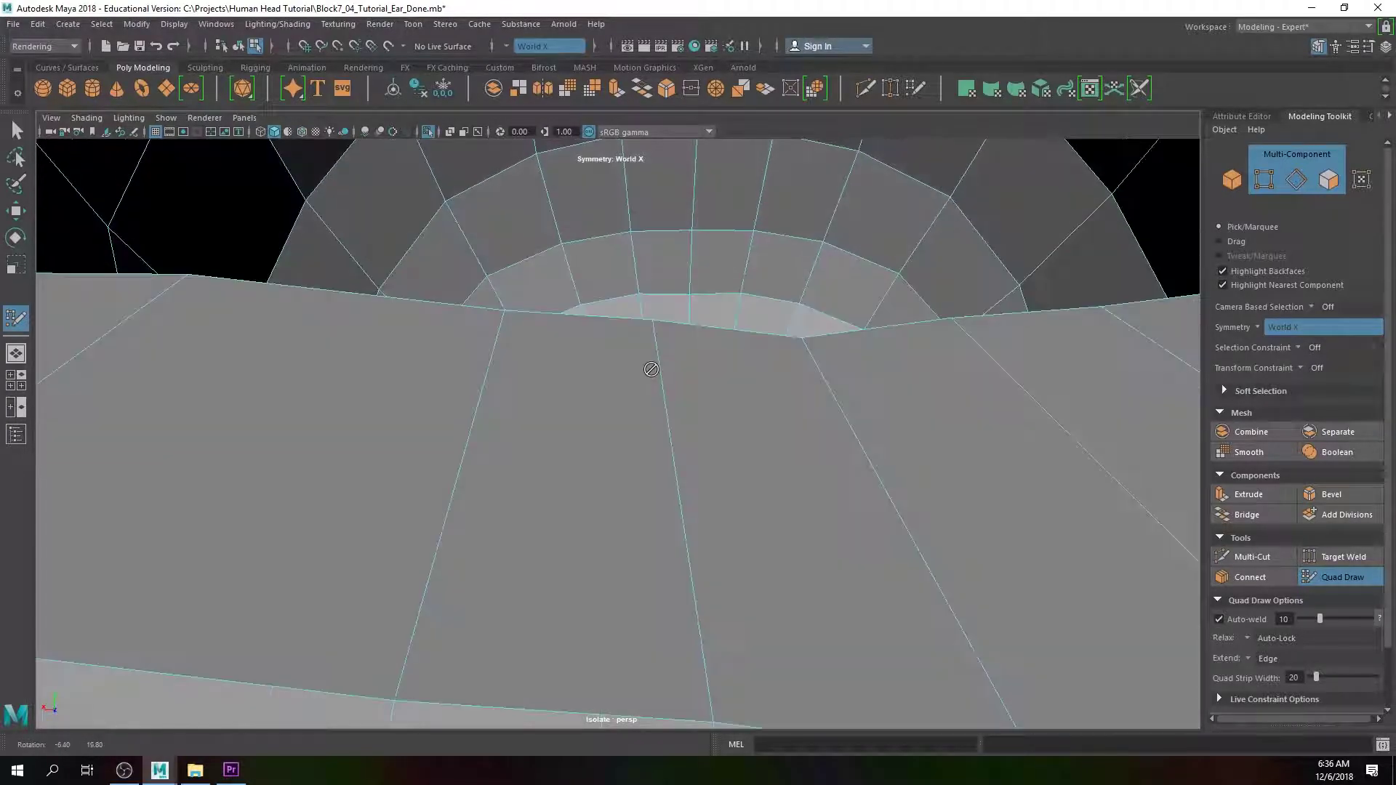
{"action": "middle_click_drag", "start_coordinate": [639, 364], "coordinate": [608, 427], "text": "alt"}
{"action": "left_click_drag", "start_coordinate": [365, 487], "coordinate": [506, 311], "text": "shift"}
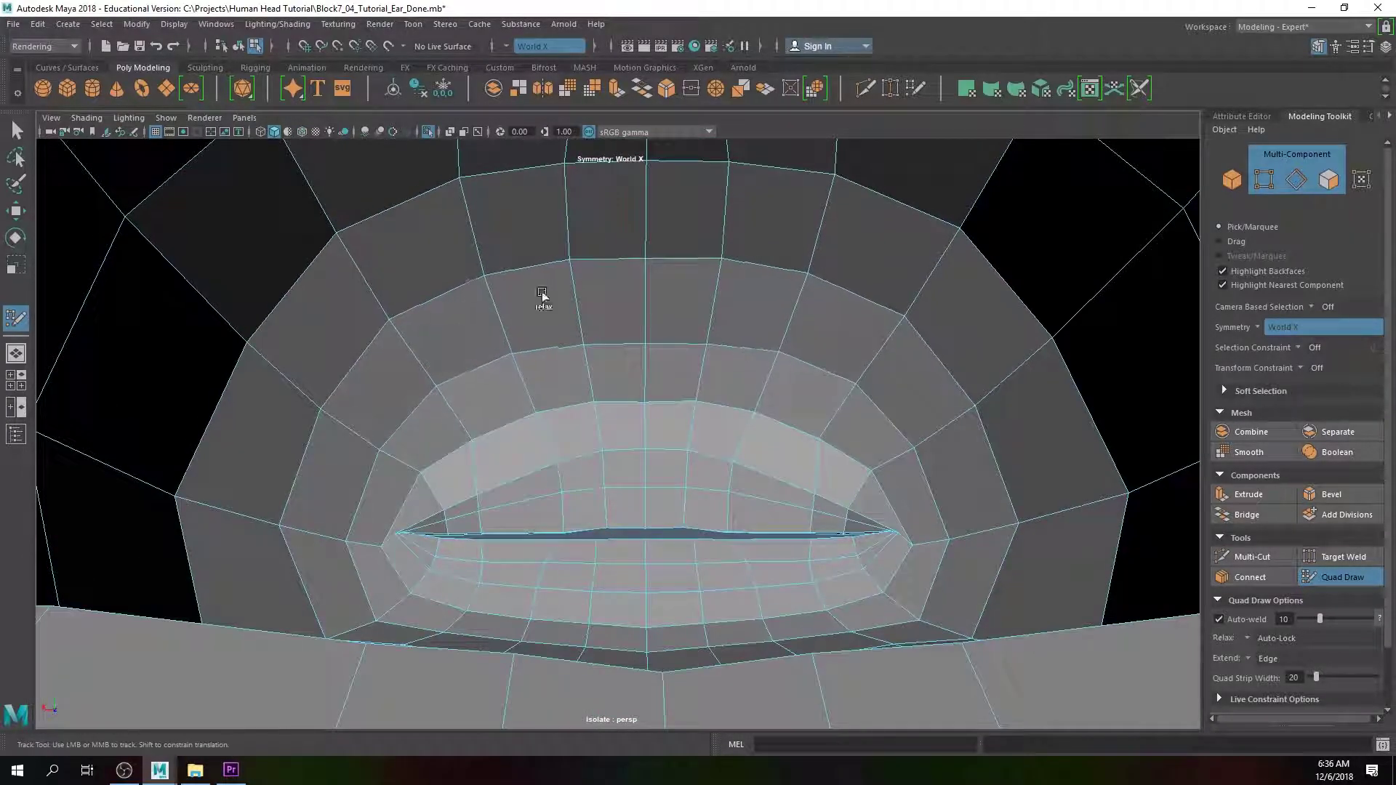
Step: Relax the vertices around the throat opening and along the rear floor and sides of the mouth cavity
{"action": "scroll", "coordinate": [988, 508], "scroll_direction": "down", "scroll_amount": 5}
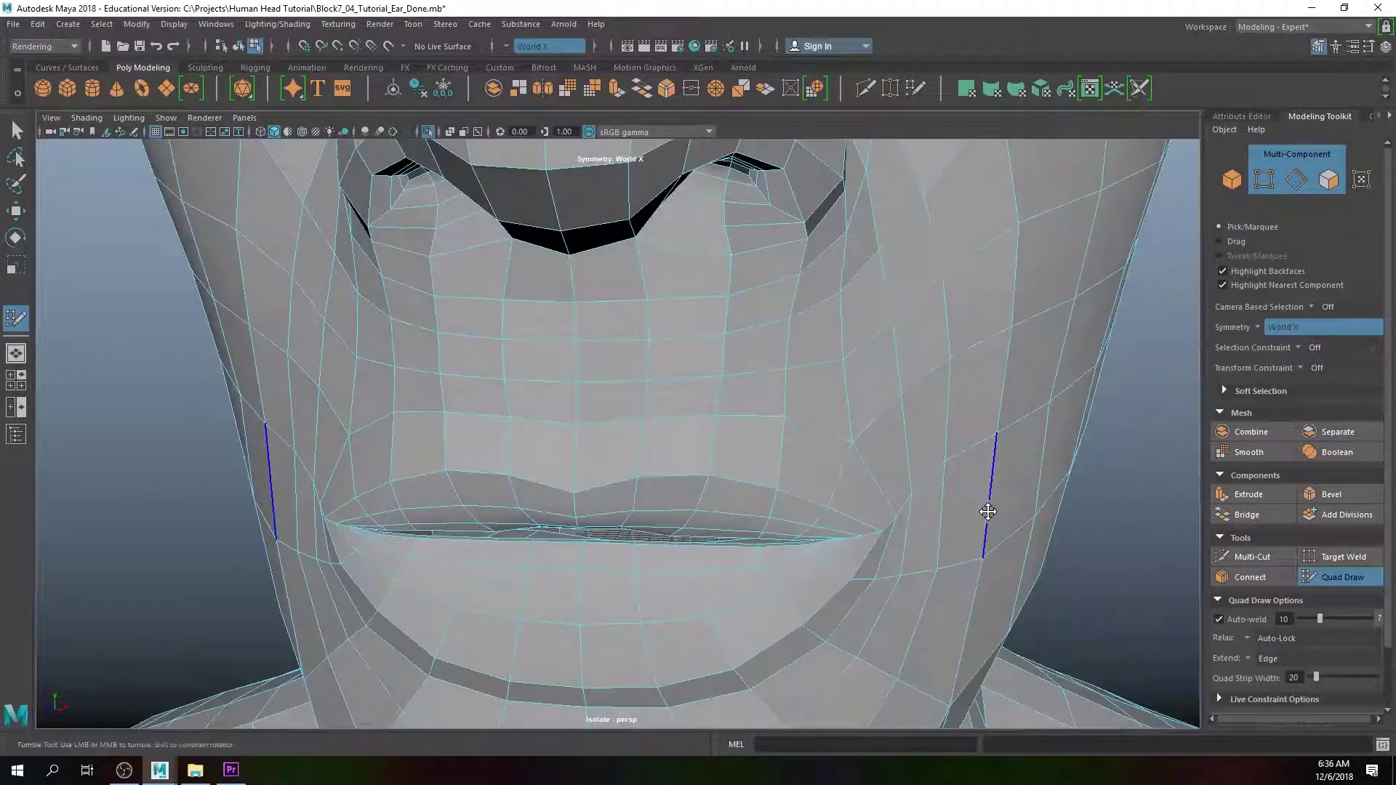
{"action": "scroll", "coordinate": [586, 390], "scroll_direction": "up", "scroll_amount": 10}
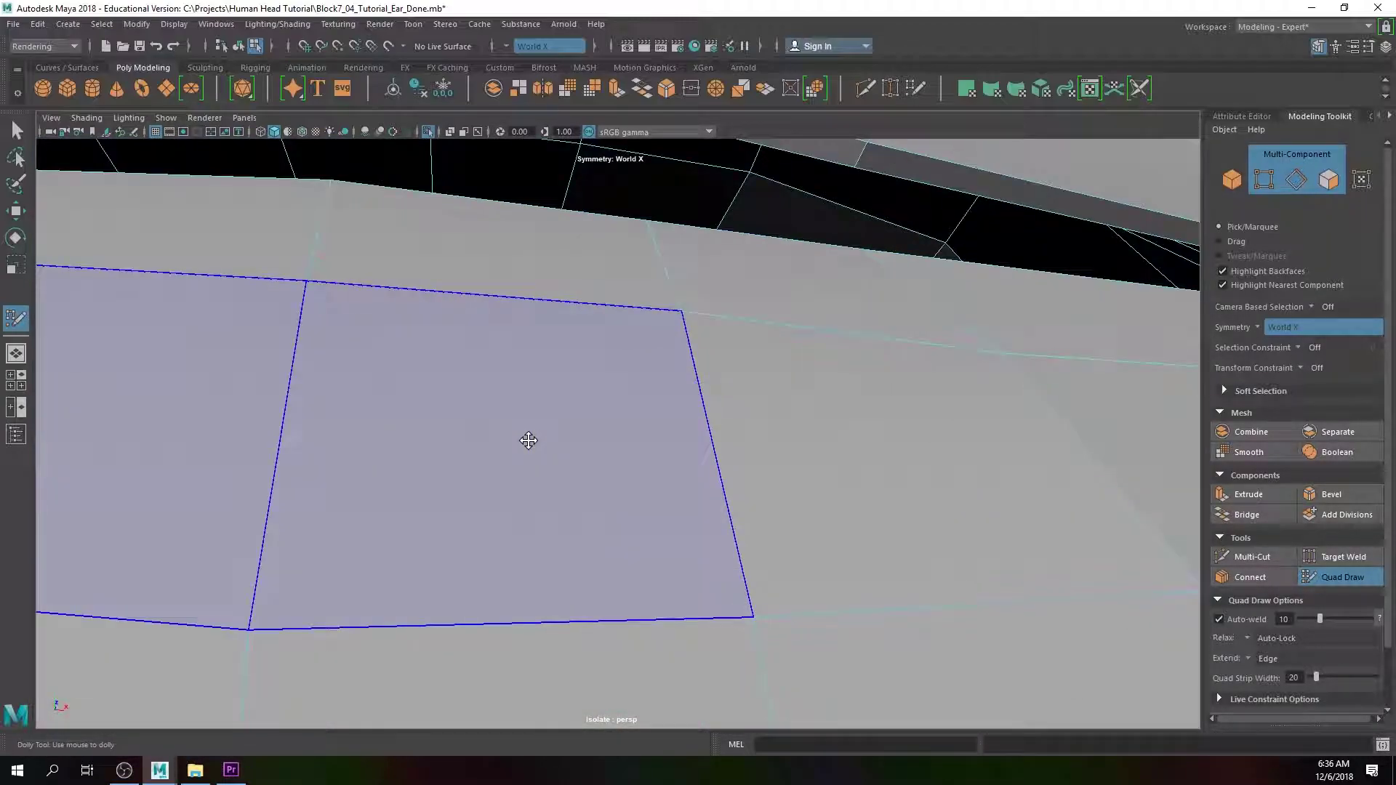
{"action": "scroll", "coordinate": [528, 441], "scroll_direction": "up", "scroll_amount": 6}
{"action": "left_click_drag", "start_coordinate": [467, 368], "coordinate": [559, 424], "text": "alt"}
{"action": "scroll", "coordinate": [559, 424], "scroll_direction": "down", "scroll_amount": 6}
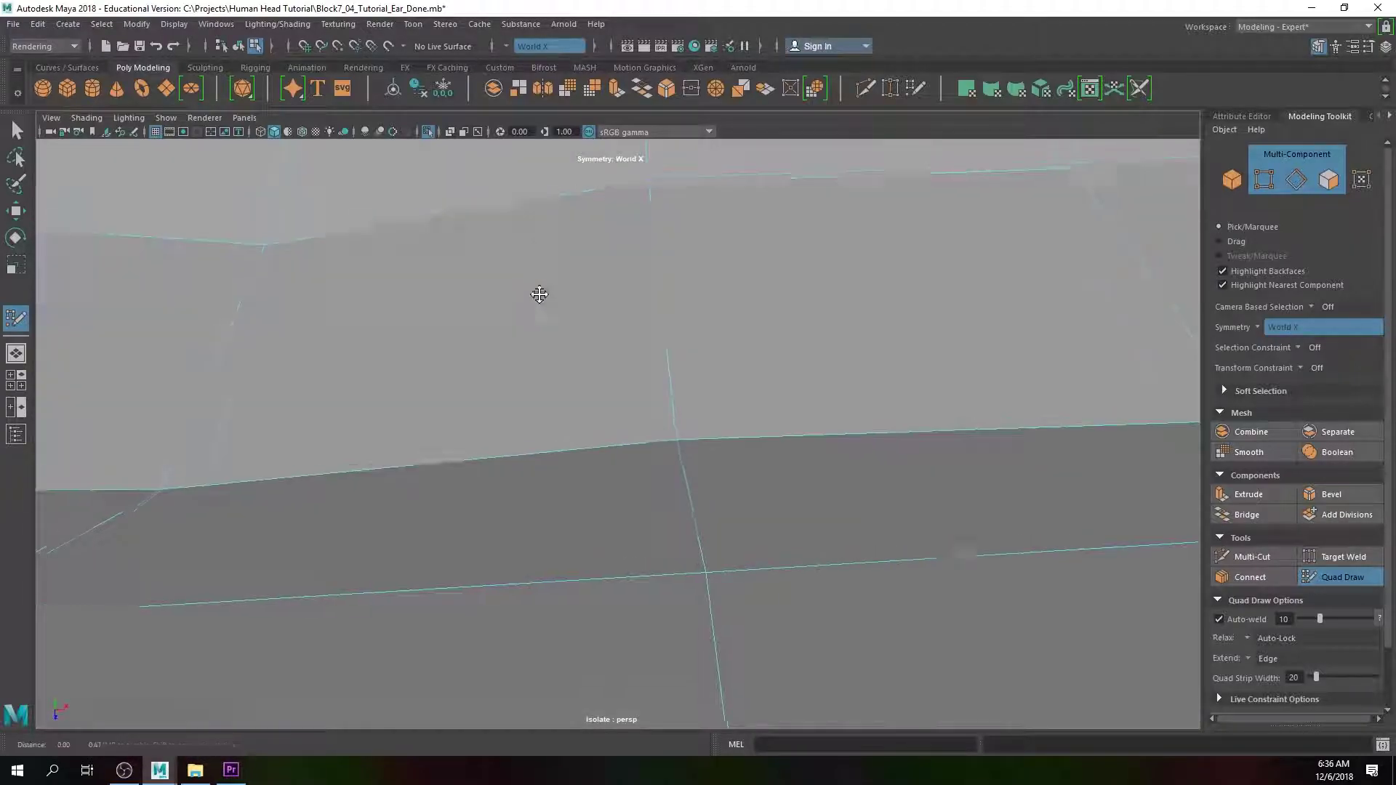
{"action": "scroll", "coordinate": [608, 356], "scroll_direction": "up", "scroll_amount": 8}
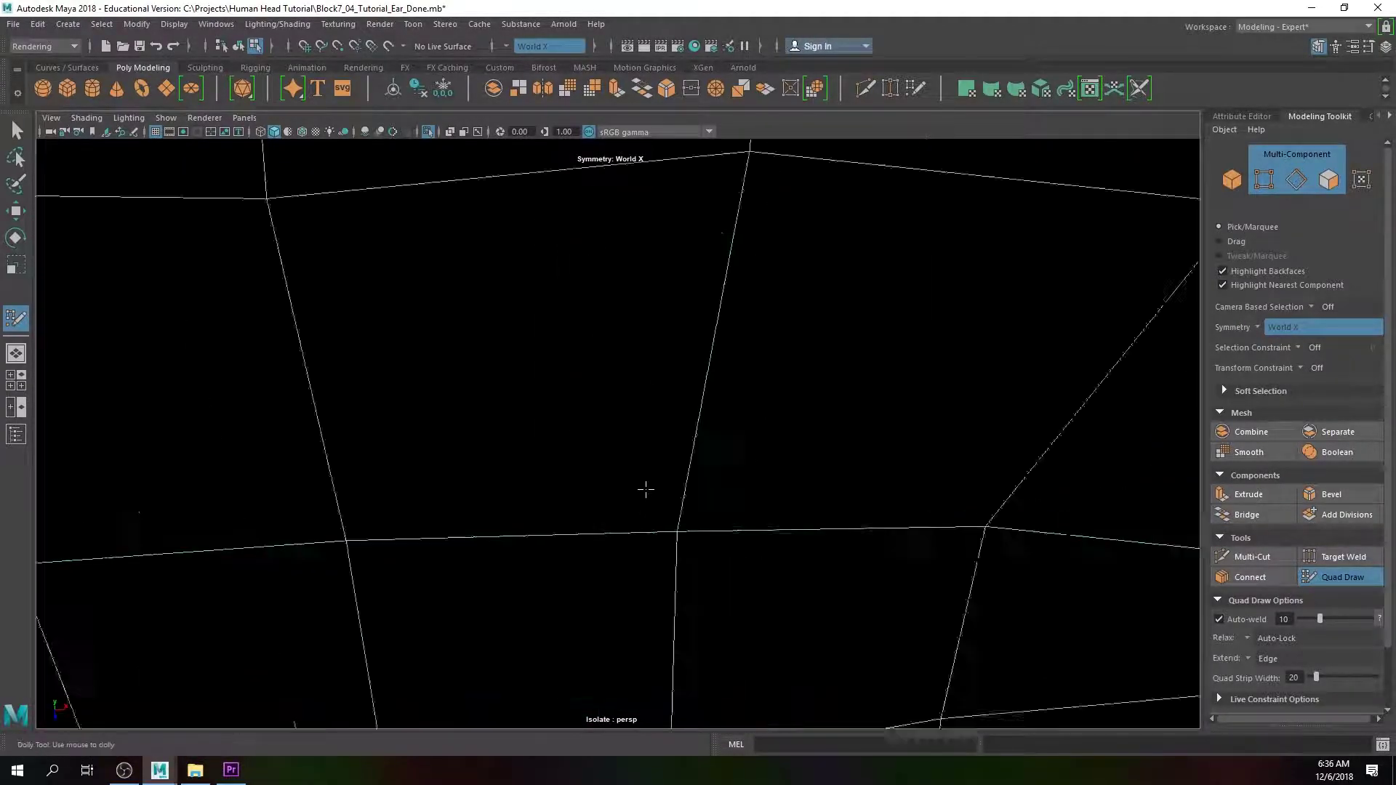
{"action": "scroll", "coordinate": [641, 465], "scroll_direction": "down", "scroll_amount": 6}
{"action": "scroll", "coordinate": [626, 458], "scroll_direction": "up", "scroll_amount": 8}
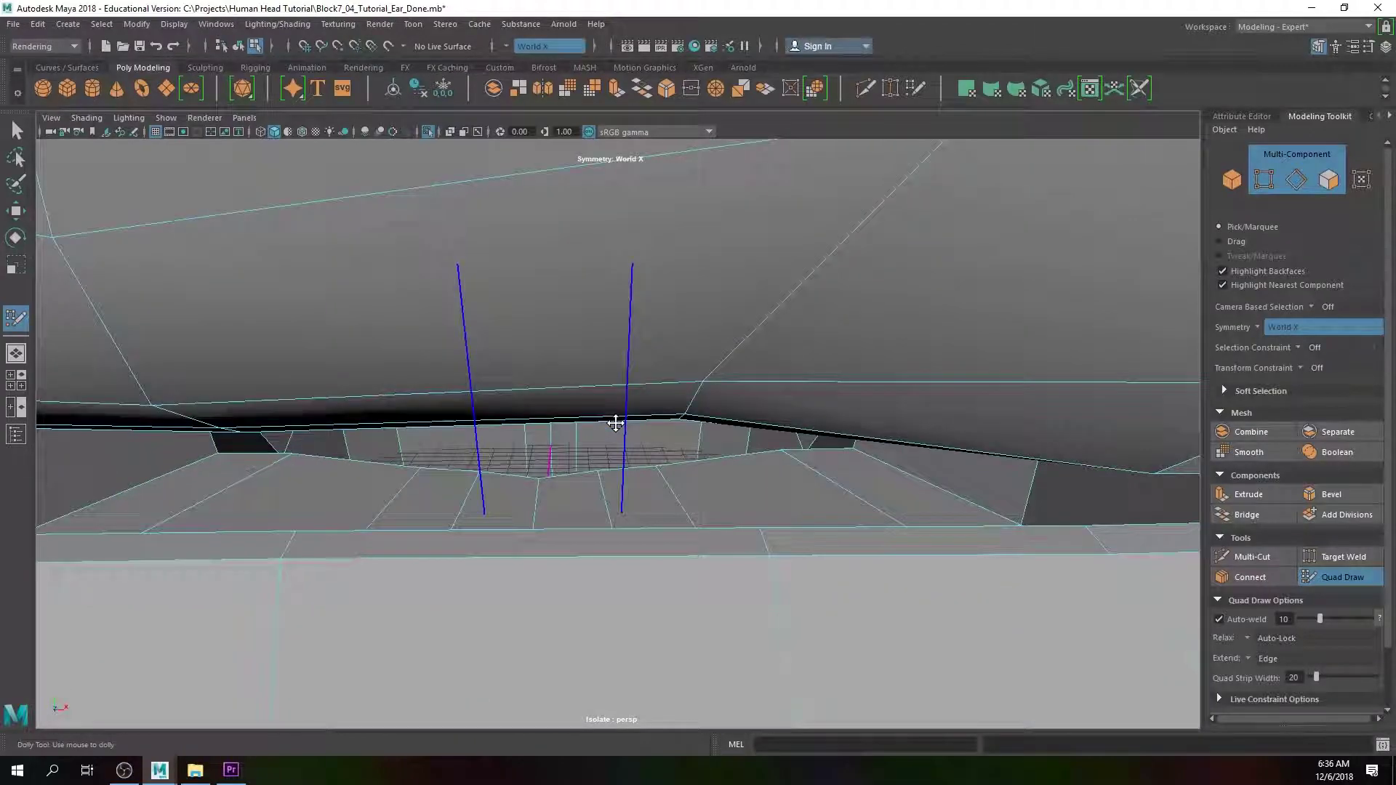
{"action": "scroll", "coordinate": [615, 423], "scroll_direction": "down", "scroll_amount": 3}
{"action": "middle_click_drag", "start_coordinate": [583, 374], "coordinate": [618, 639], "text": "alt"}
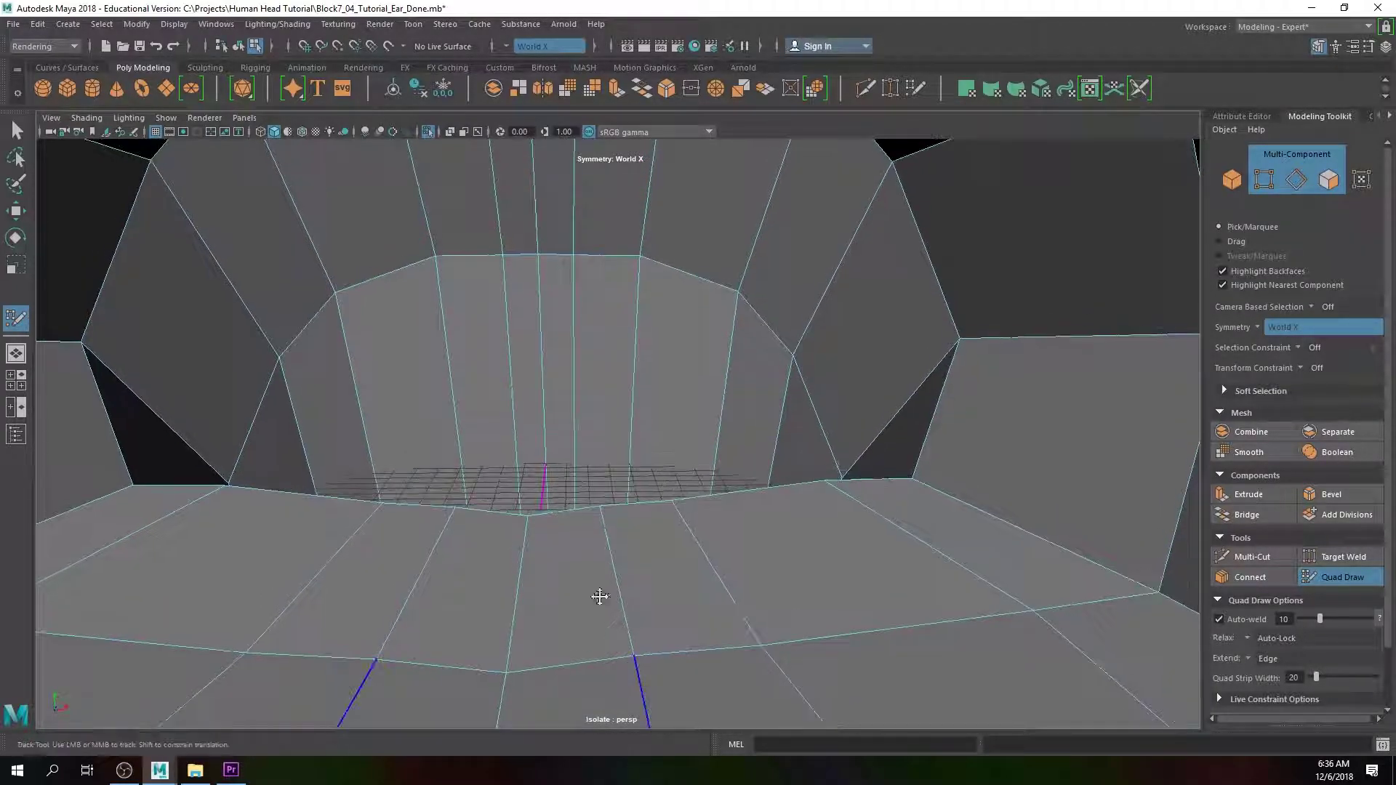
{"action": "scroll", "coordinate": [125, 354], "scroll_direction": "up", "scroll_amount": 5}
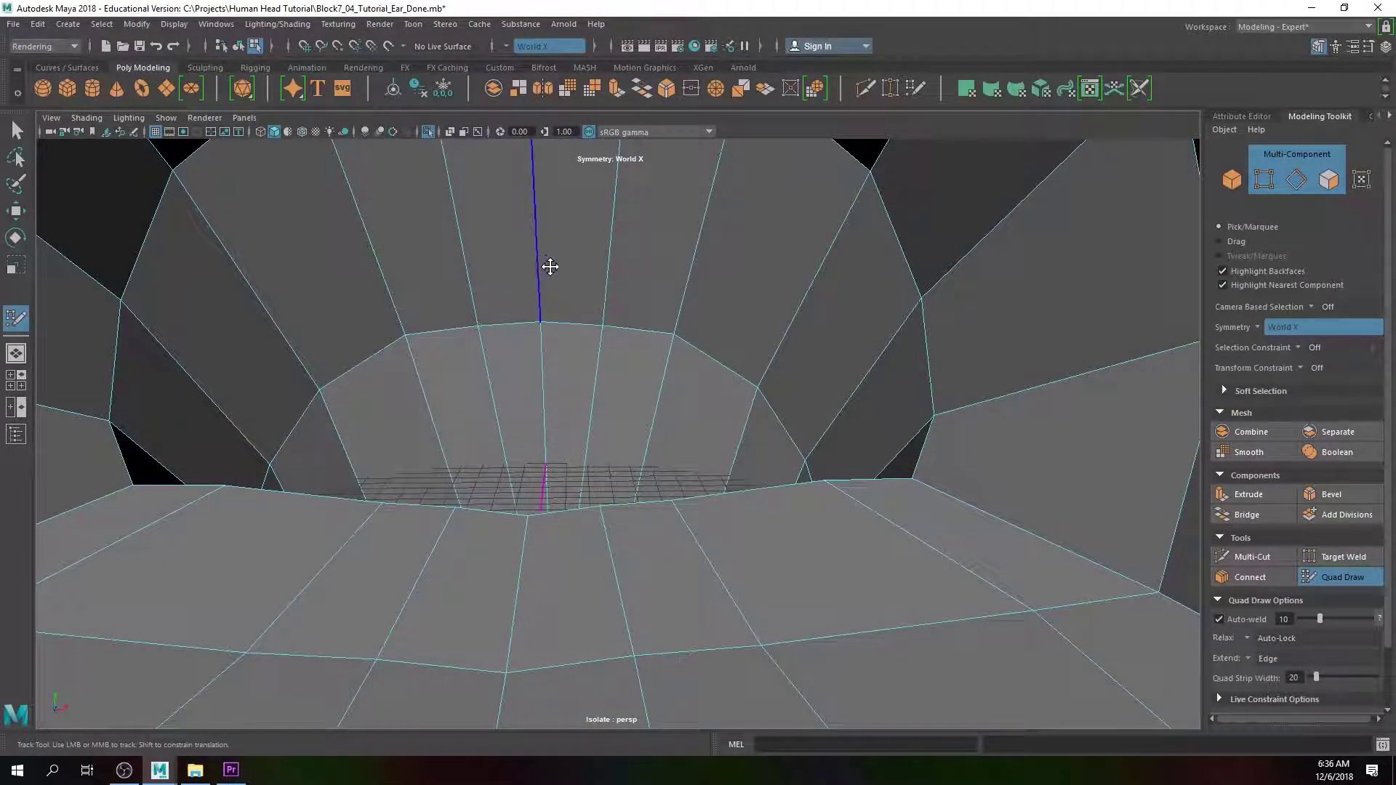
{"action": "mouse_move", "coordinate": [994, 428]}
{"action": "left_mouse_down", "text": "shift"}
{"action": "mouse_move", "coordinate": [926, 467]}
{"action": "mouse_move", "coordinate": [692, 517]}
{"action": "mouse_move", "coordinate": [463, 522]}
{"action": "left_mouse_up", "text": "shift"}
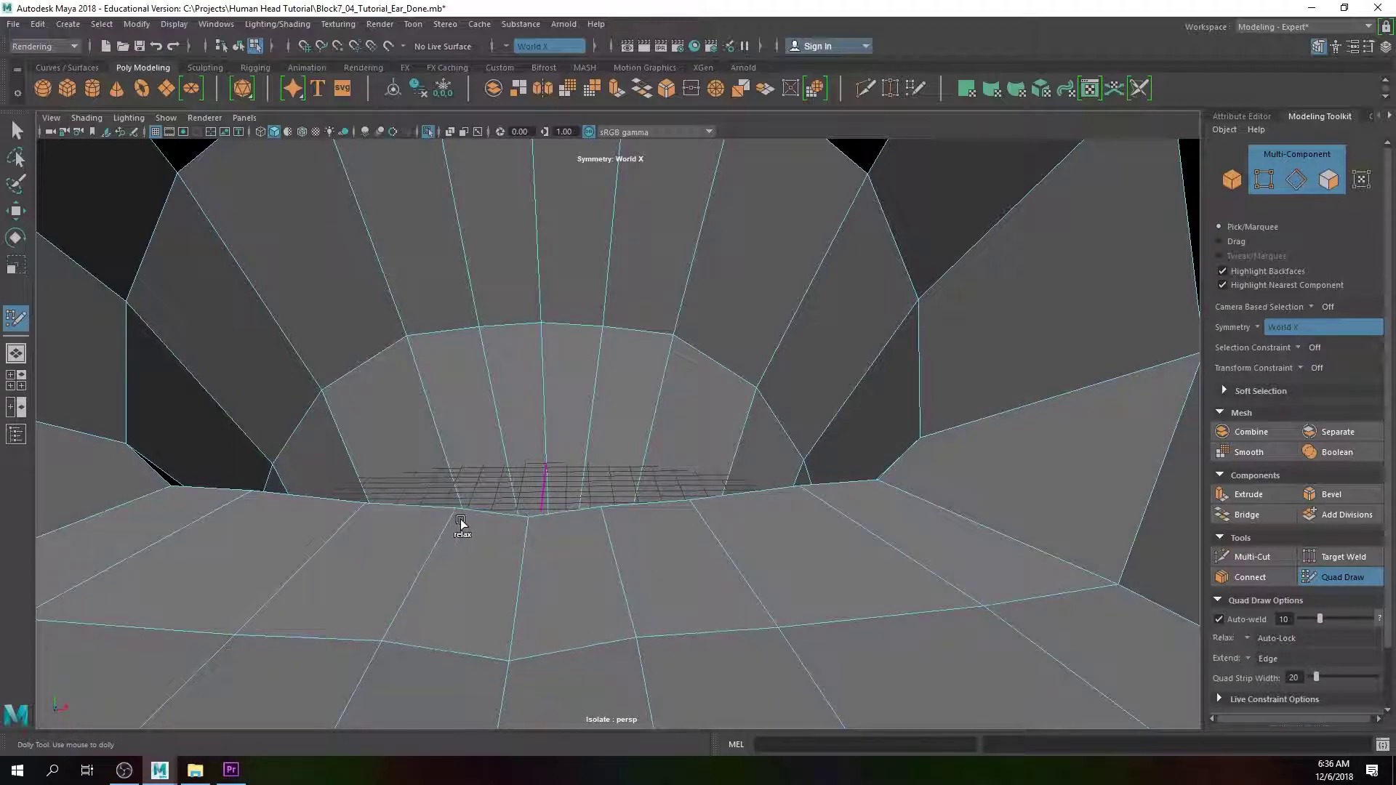
{"action": "mouse_move", "coordinate": [595, 585]}
{"action": "left_mouse_down", "text": "shift"}
{"action": "mouse_move", "coordinate": [505, 290]}
{"action": "mouse_move", "coordinate": [337, 368]}
{"action": "mouse_move", "coordinate": [705, 405]}
{"action": "left_mouse_up", "text": "shift"}
{"action": "mouse_move", "coordinate": [404, 507]}
{"action": "left_mouse_down", "text": "shift"}
{"action": "mouse_move", "coordinate": [137, 451]}
{"action": "mouse_move", "coordinate": [143, 314]}
{"action": "mouse_move", "coordinate": [623, 162]}
{"action": "mouse_move", "coordinate": [904, 356]}
{"action": "mouse_move", "coordinate": [1011, 382]}
{"action": "left_mouse_up", "text": "shift"}
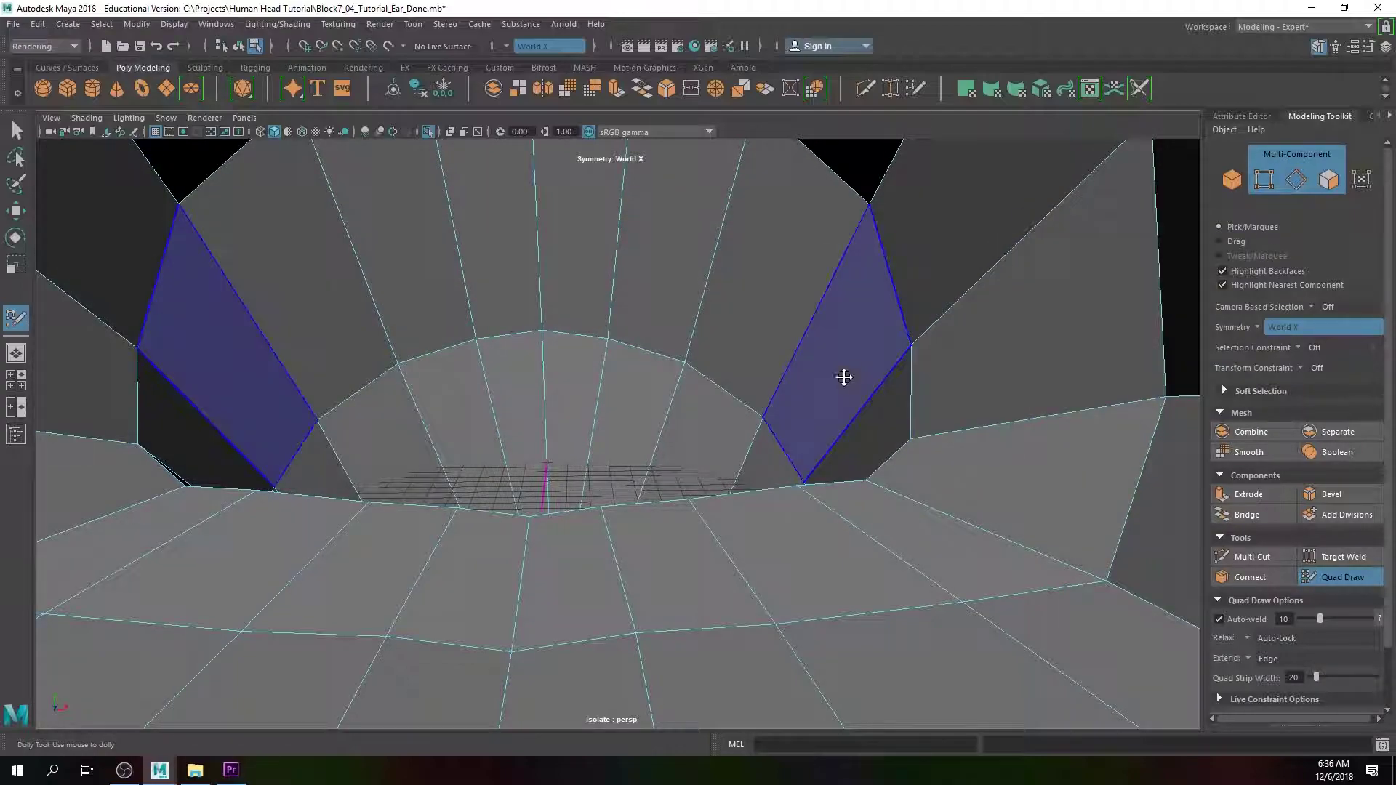
Step: Leave Quad Draw, return to object mode with the mesh deselected and frame the whole bust
{"action": "scroll", "coordinate": [814, 374], "scroll_direction": "down", "scroll_amount": 12}
{"action": "key", "text": "w"}
{"action": "right_click_drag", "start_coordinate": [558, 295], "coordinate": [641, 275]}
{"action": "scroll", "coordinate": [700, 304], "scroll_direction": "down", "scroll_amount": 8}
{"action": "mouse_move", "coordinate": [760, 369]}
{"action": "left_mouse_down", "text": "alt"}
{"action": "mouse_move", "coordinate": [735, 364]}
{"action": "mouse_move", "coordinate": [760, 368]}
{"action": "mouse_move", "coordinate": [744, 365]}
{"action": "mouse_move", "coordinate": [753, 383]}
{"action": "left_mouse_up", "text": "alt"}
{"action": "scroll", "coordinate": [752, 364], "scroll_direction": "down", "scroll_amount": 3}
{"action": "middle_click_drag", "start_coordinate": [753, 354], "coordinate": [721, 332], "text": "alt"}
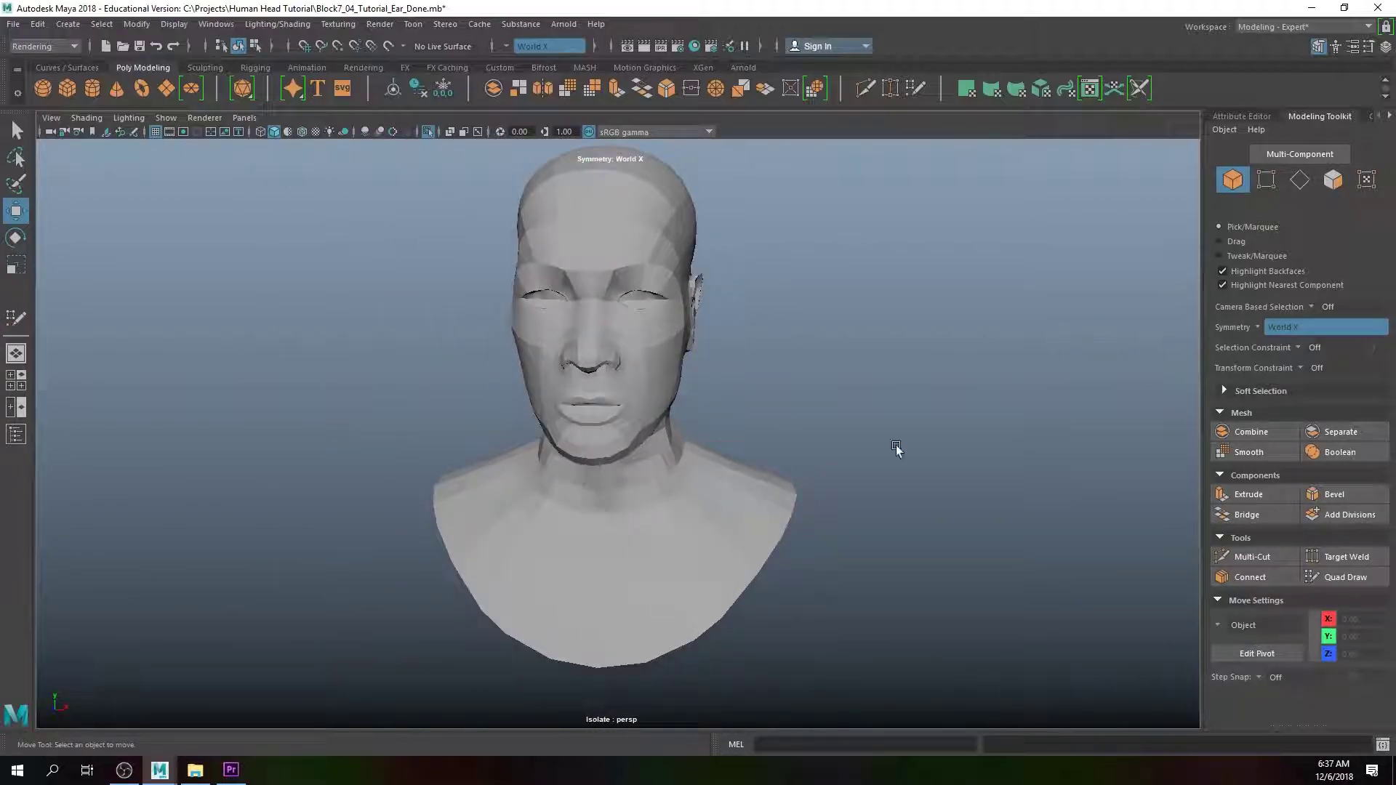
Step: Turn off isolation to show the high-resolution sculpt with the retopologized mesh, and leave both deselected
{"action": "key", "text": "ctrl+1"}
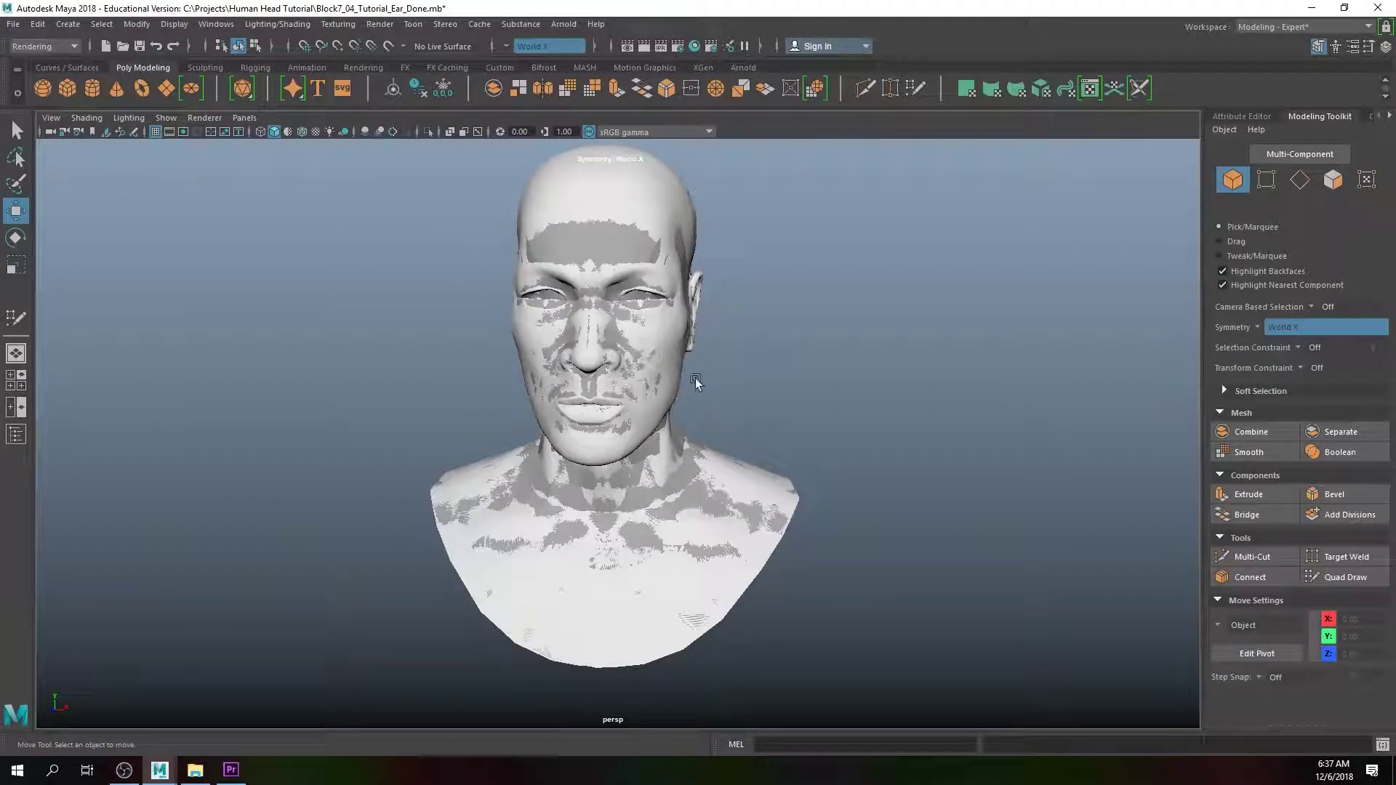
{"action": "left_click", "coordinate": [630, 199]}
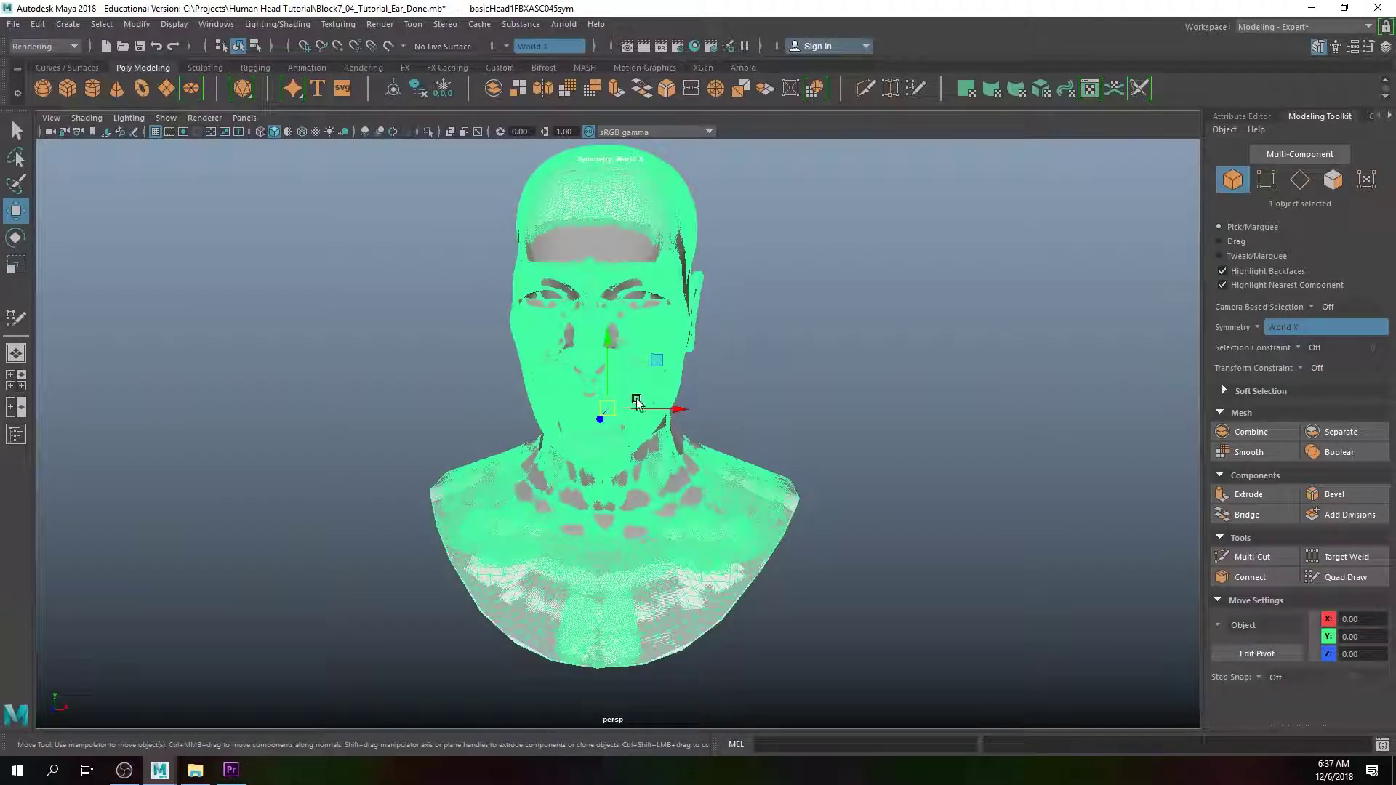
{"action": "left_click", "coordinate": [745, 391]}
{"action": "left_click", "coordinate": [669, 215]}
{"action": "left_click", "coordinate": [764, 342]}
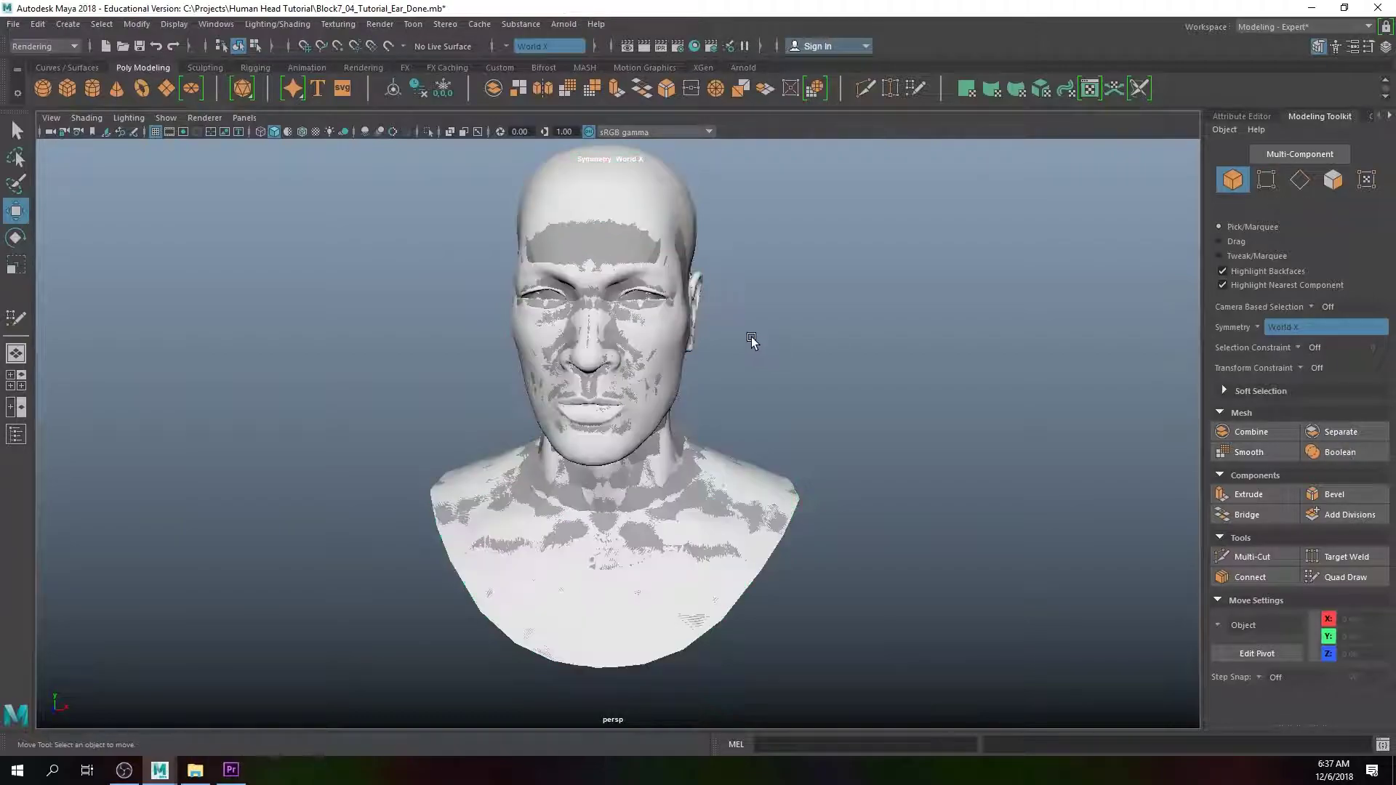